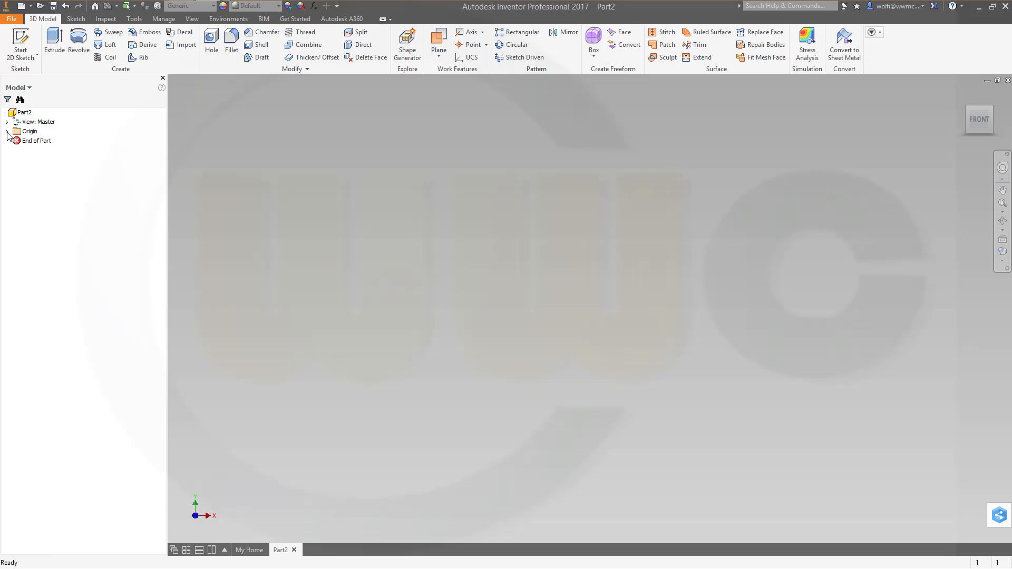
# Step: Turn on the visibility of all origin planes, axes and the center point
pyautogui.click(8, 132)
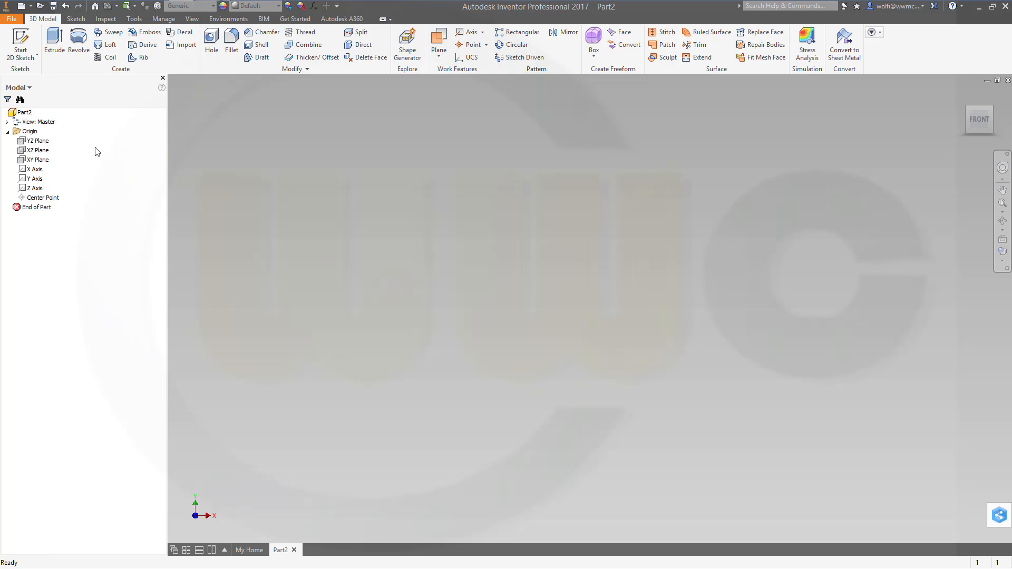
pyautogui.click(49, 141)
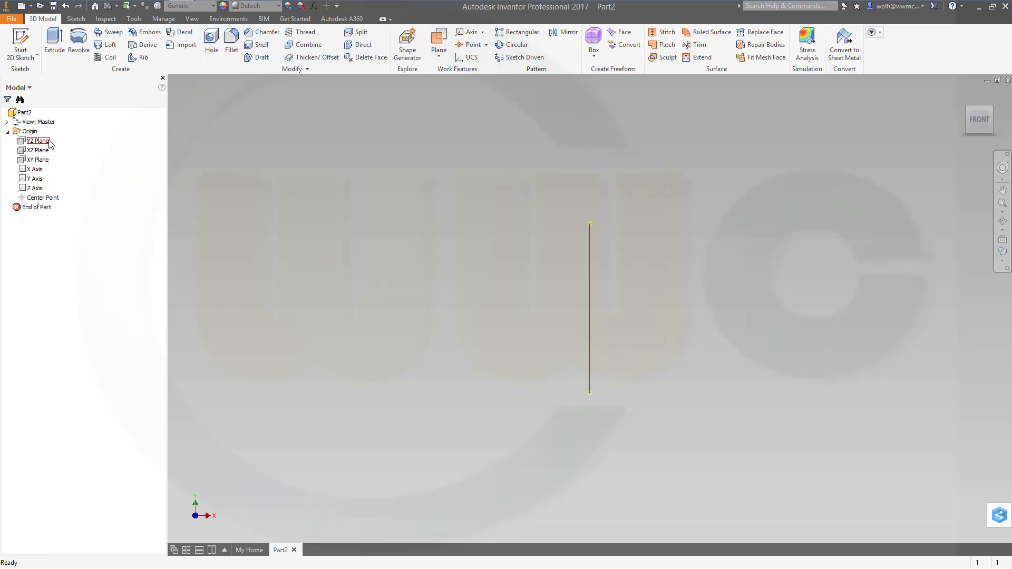
pyautogui.keyDown('shift'); pyautogui.click(45, 198); pyautogui.keyUp('shift')
pyautogui.rightClick(45, 200)
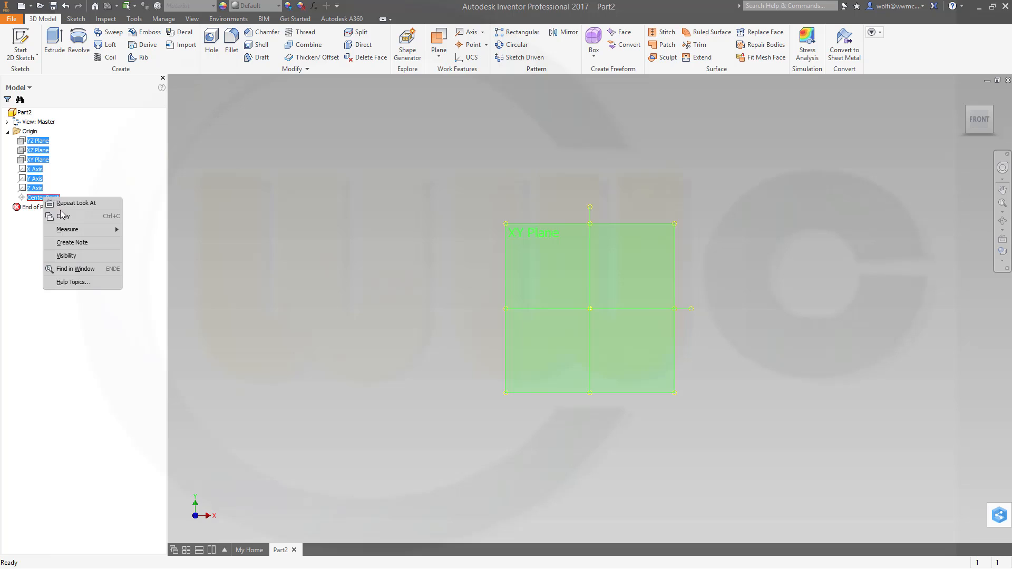
pyautogui.click(67, 256)
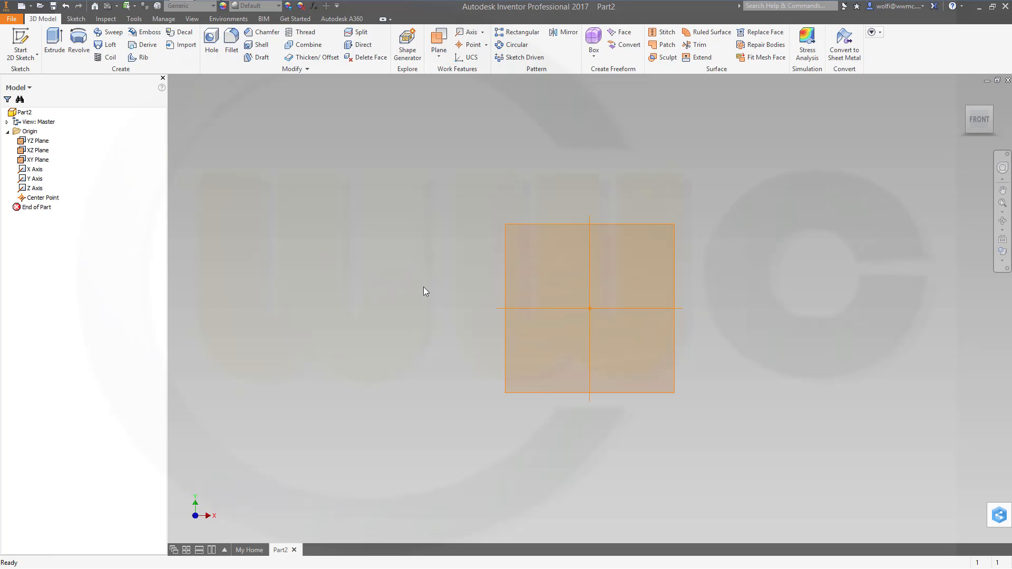
# Step: Create a work plane offset 400 mm from the YZ plane in the positive X direction
pyautogui.click(38, 160)
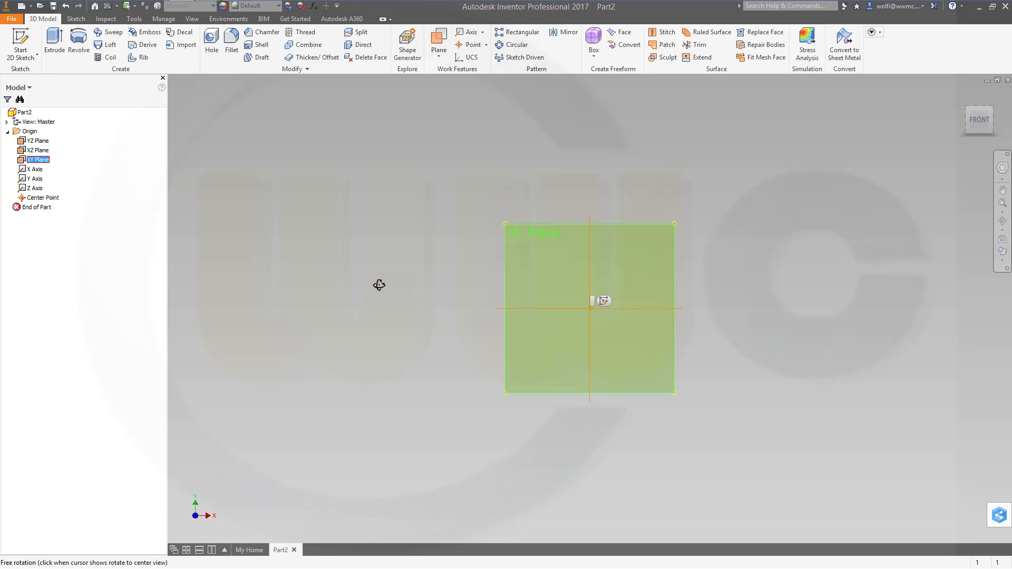
pyautogui.moveTo(377, 285)
pyautogui.keyDown('shift'); pyautogui.mouseDown(button='middle')
pyautogui.moveTo(377, 298)
pyautogui.moveTo(386, 282)
pyautogui.mouseUp(button='middle'); pyautogui.keyUp('shift')
pyautogui.click(397, 265)
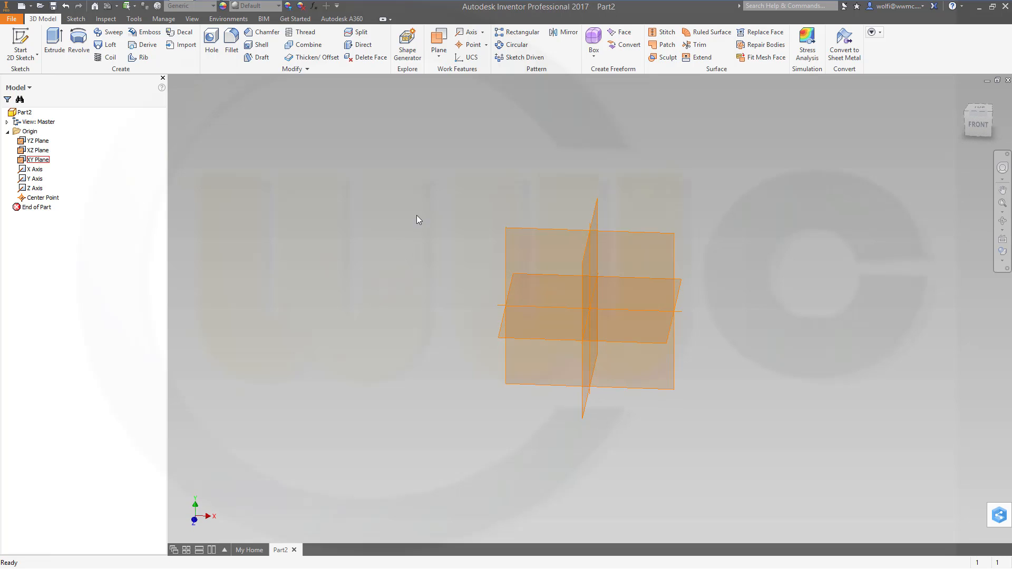
pyautogui.click(447, 47)
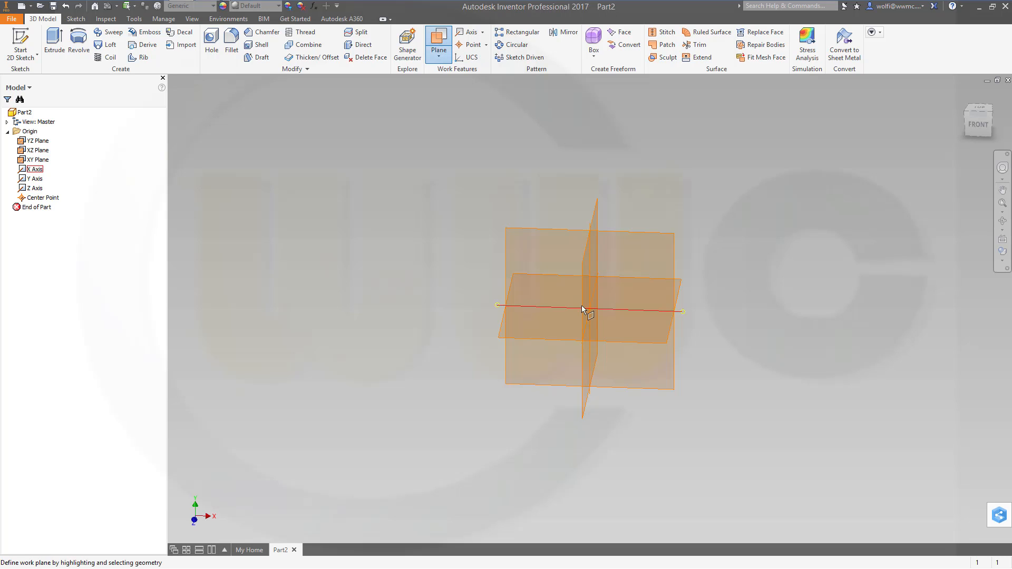
pyautogui.moveTo(606, 299); pyautogui.dragTo(706, 313)
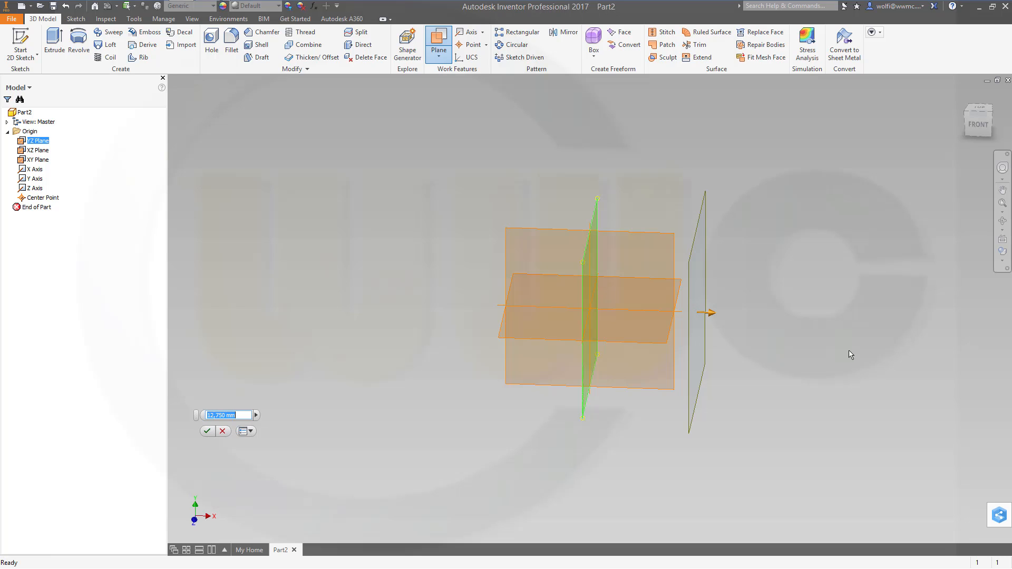
pyautogui.write('400')
pyautogui.press('Return')
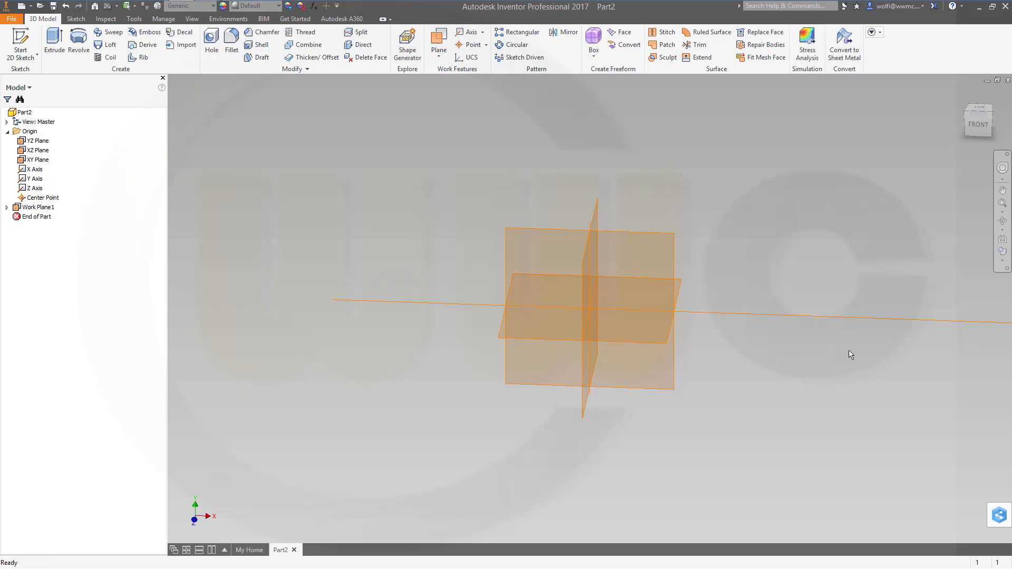
# Step: Create a second work plane offset 600 mm from the YZ plane
pyautogui.click(438, 39)
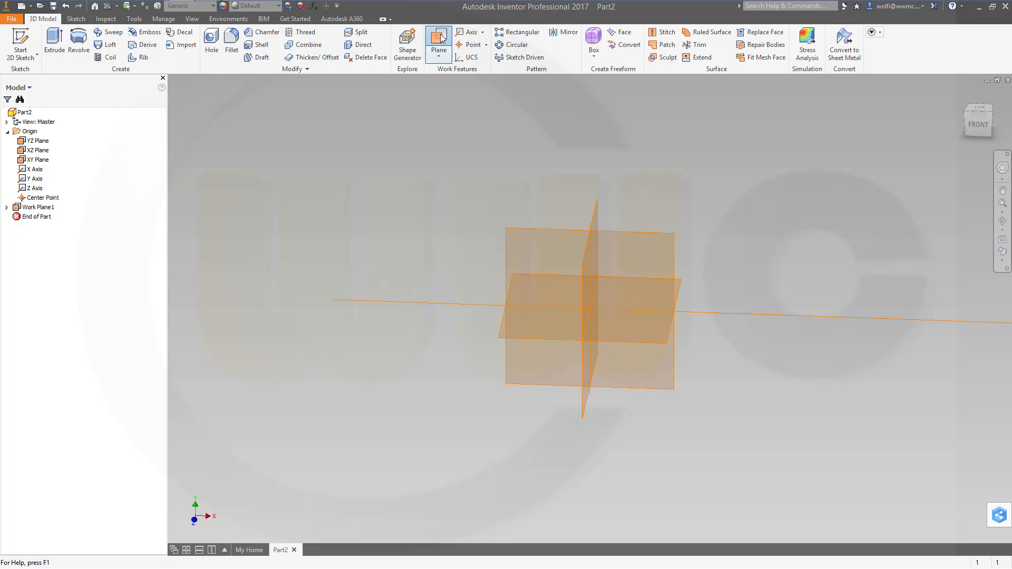
pyautogui.click(582, 304)
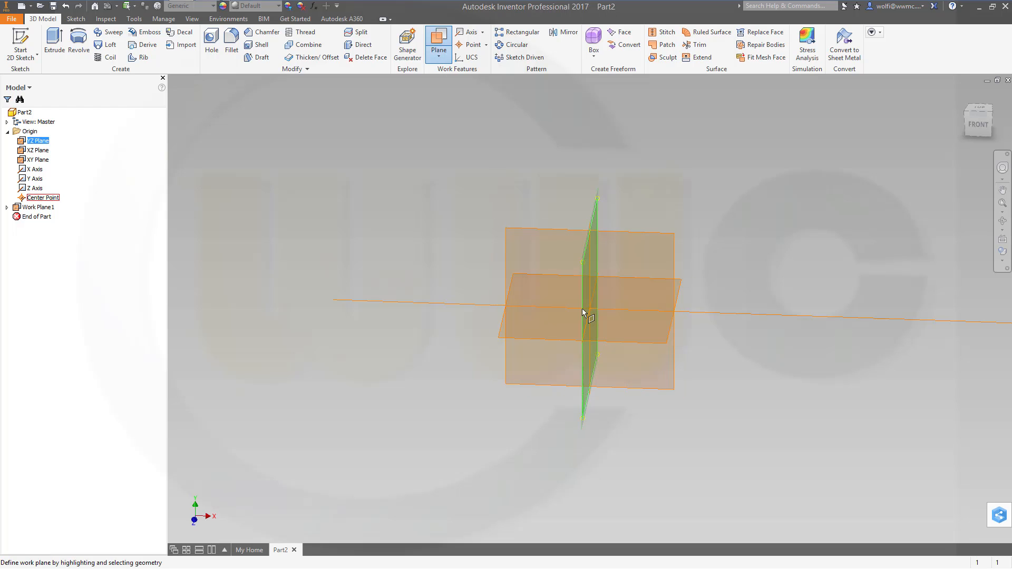
pyautogui.moveTo(609, 311); pyautogui.dragTo(694, 330)
pyautogui.write('6')
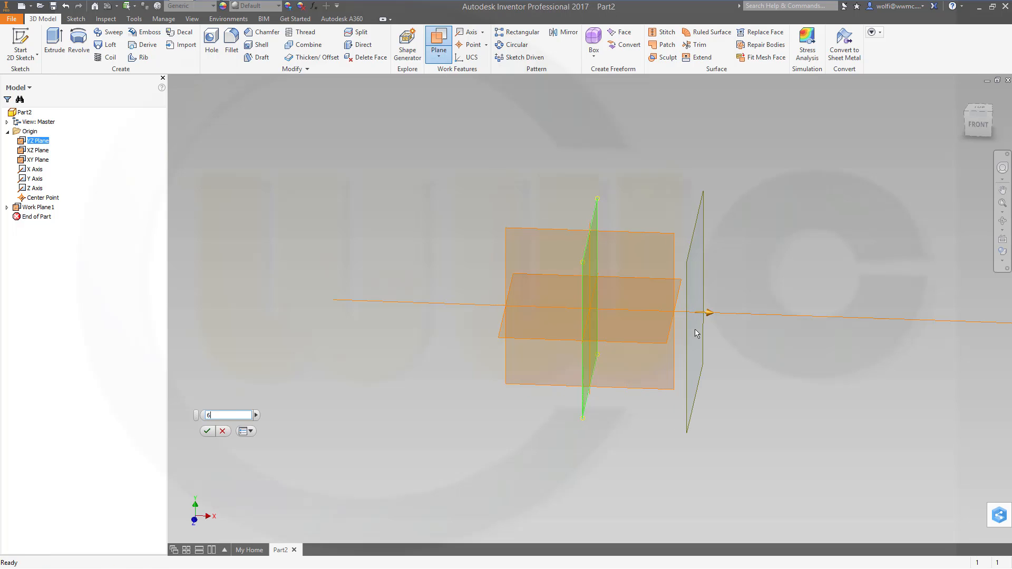
pyautogui.write('00')
pyautogui.press('Return')
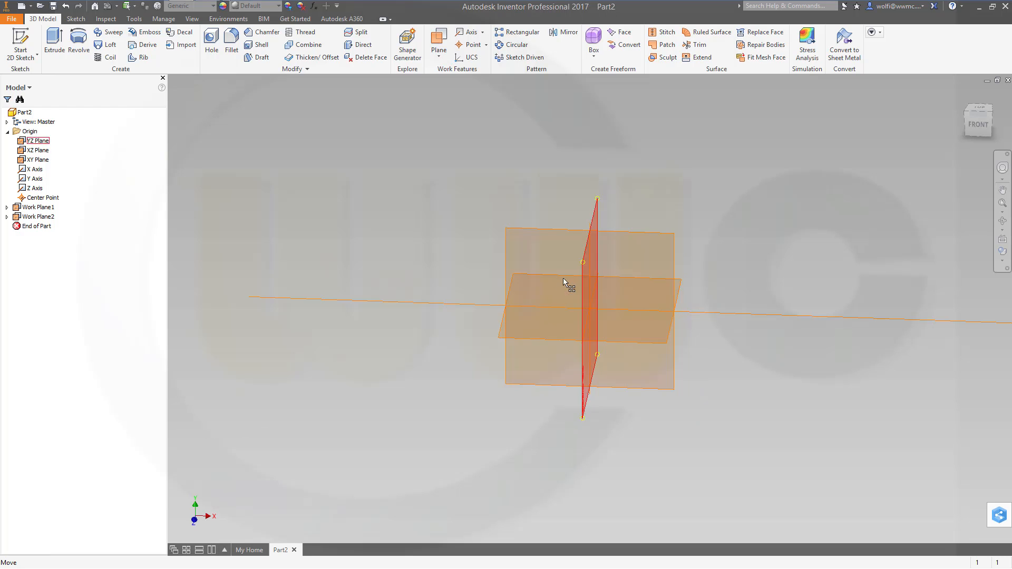
# Step: Create a third work plane offset 1050 mm from the YZ plane
pyautogui.press(']')
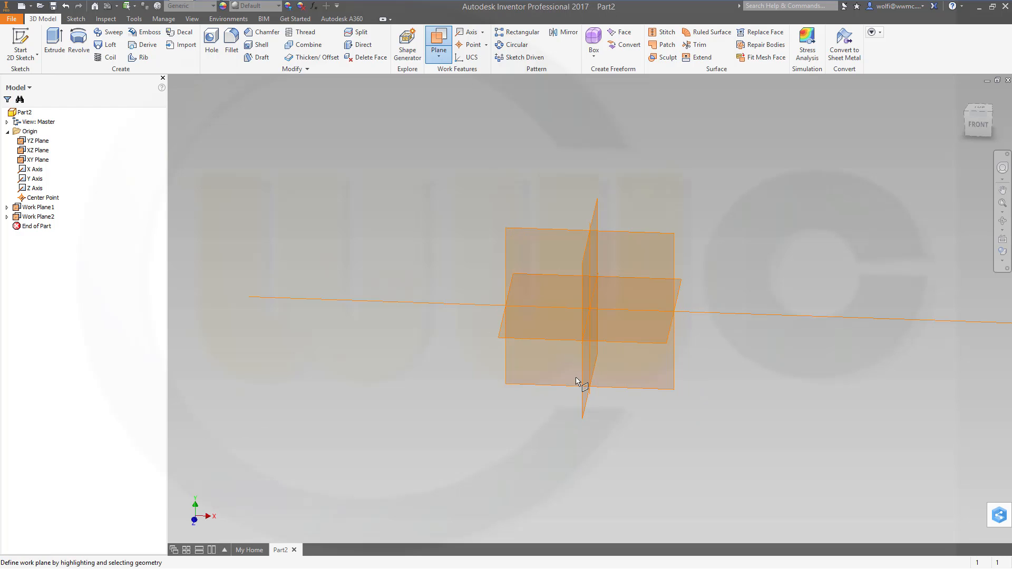
pyautogui.moveTo(584, 374); pyautogui.dragTo(694, 386)
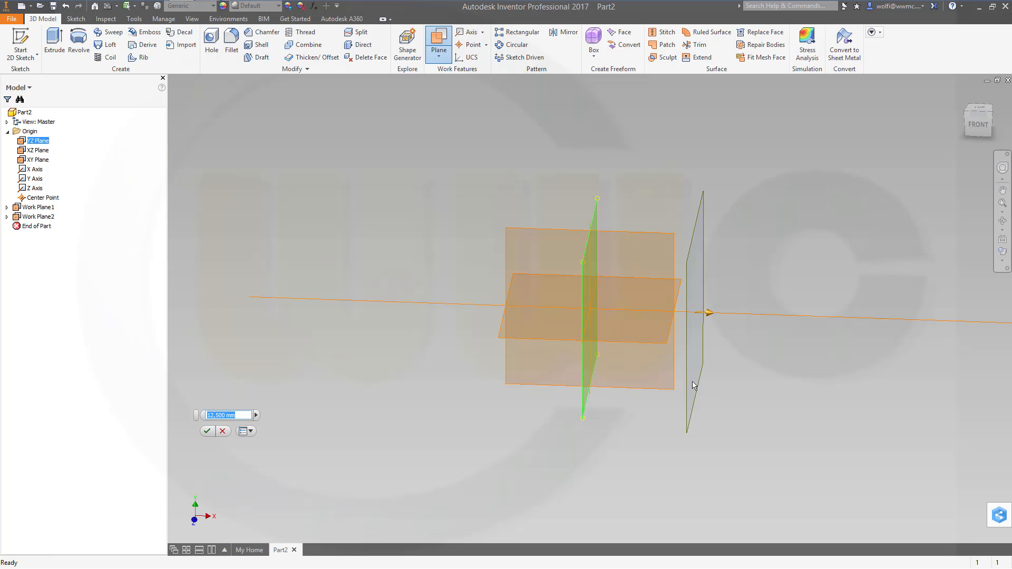
pyautogui.write('1050')
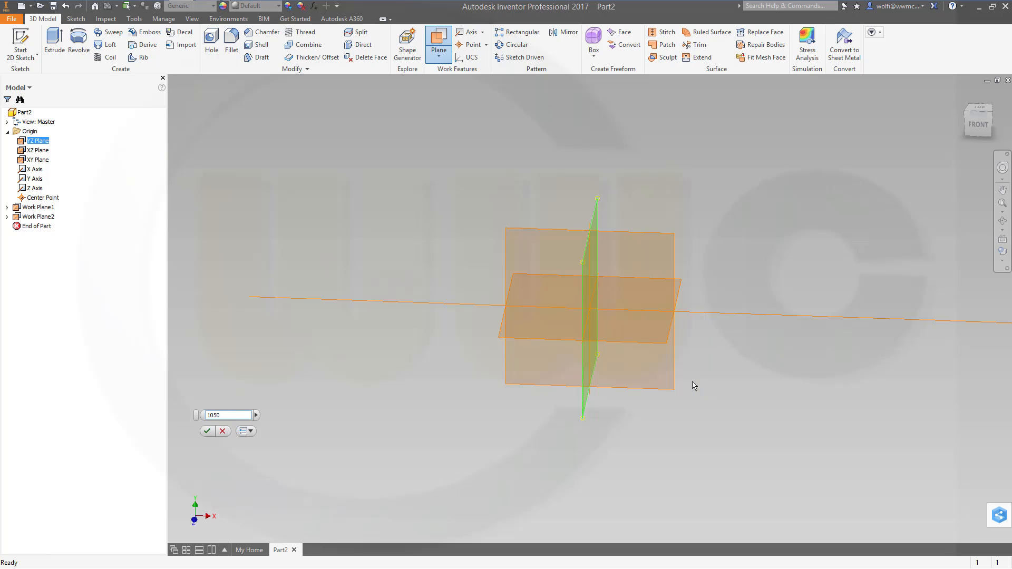
pyautogui.press('Return')
# Step: Create a fourth work plane offset 1500 mm from the YZ plane
pyautogui.click(439, 45)
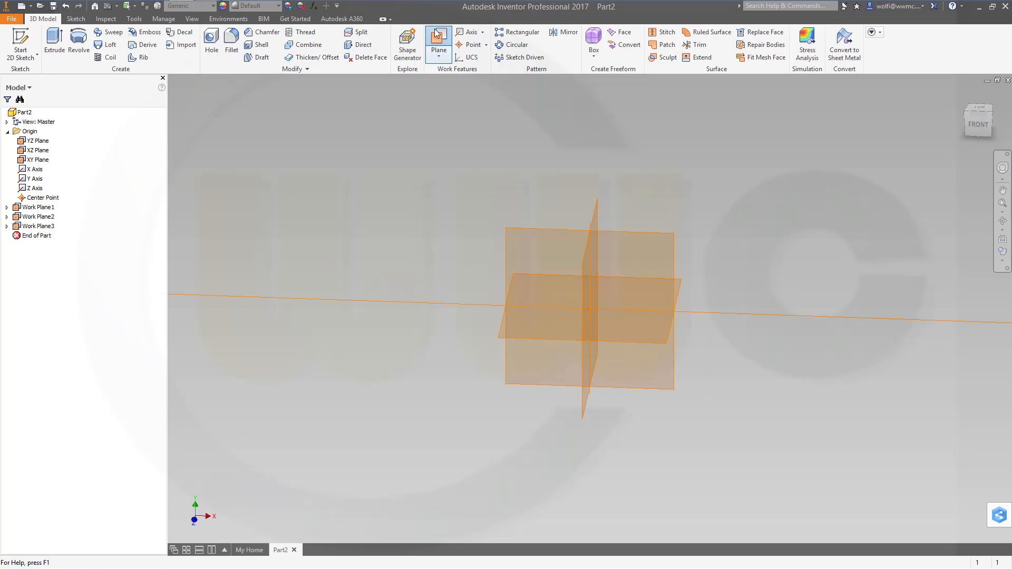
pyautogui.moveTo(624, 368); pyautogui.dragTo(758, 374)
pyautogui.write('1500')
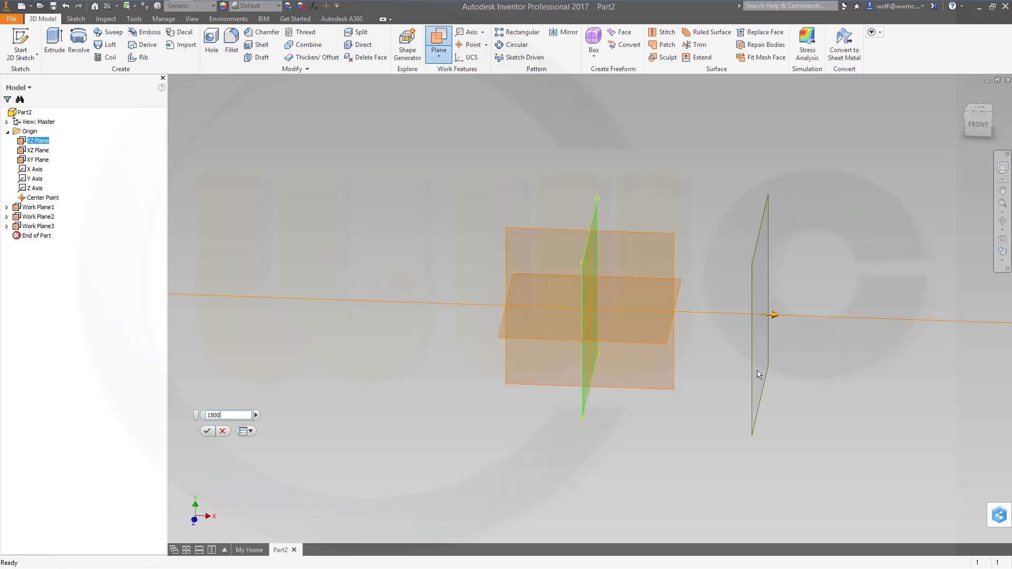
pyautogui.press('Return')
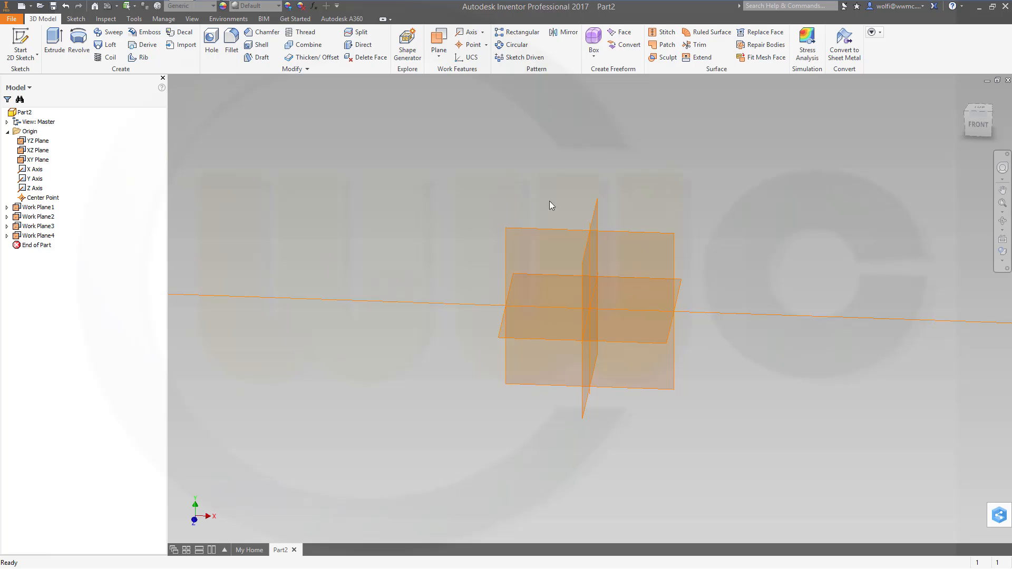
# Step: Create a work plane offset -27 mm from the XZ plane, below the origin
pyautogui.click(438, 41)
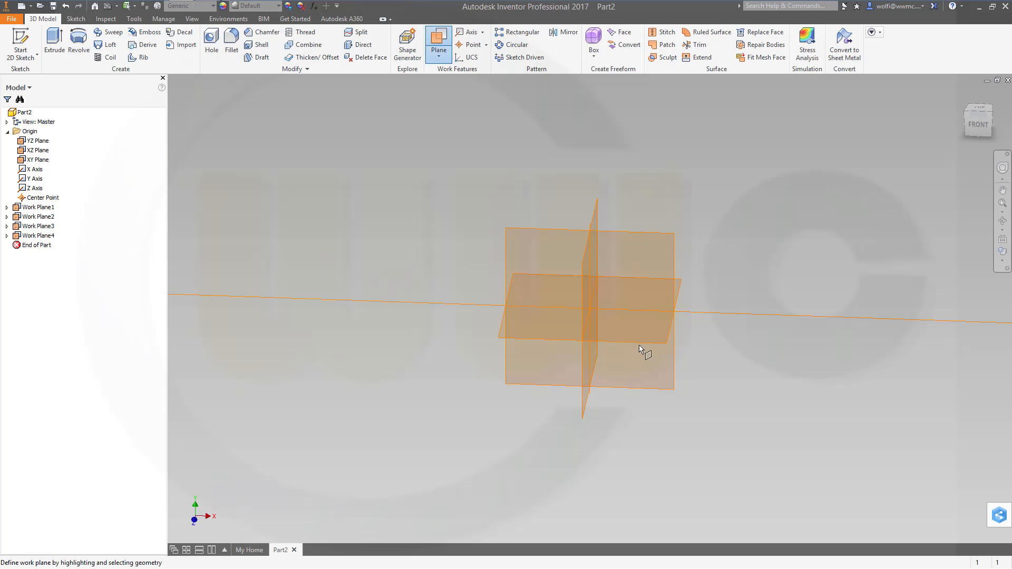
pyautogui.moveTo(643, 350); pyautogui.dragTo(646, 367)
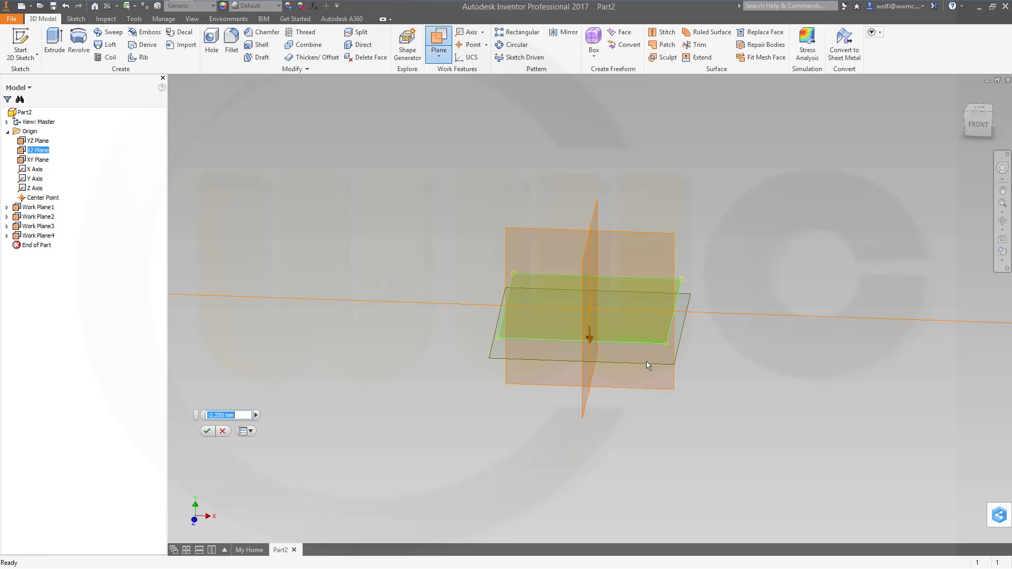
pyautogui.write('-27')
pyautogui.press('Return')
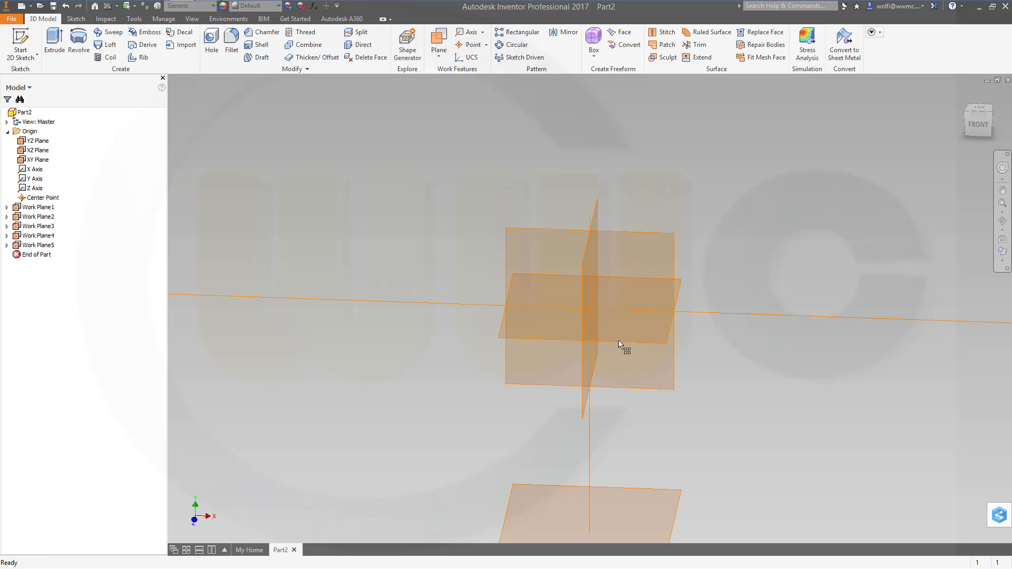
# Step: Start a 2D sketch on the XY plane
pyautogui.scroll(-3, 363, 262)
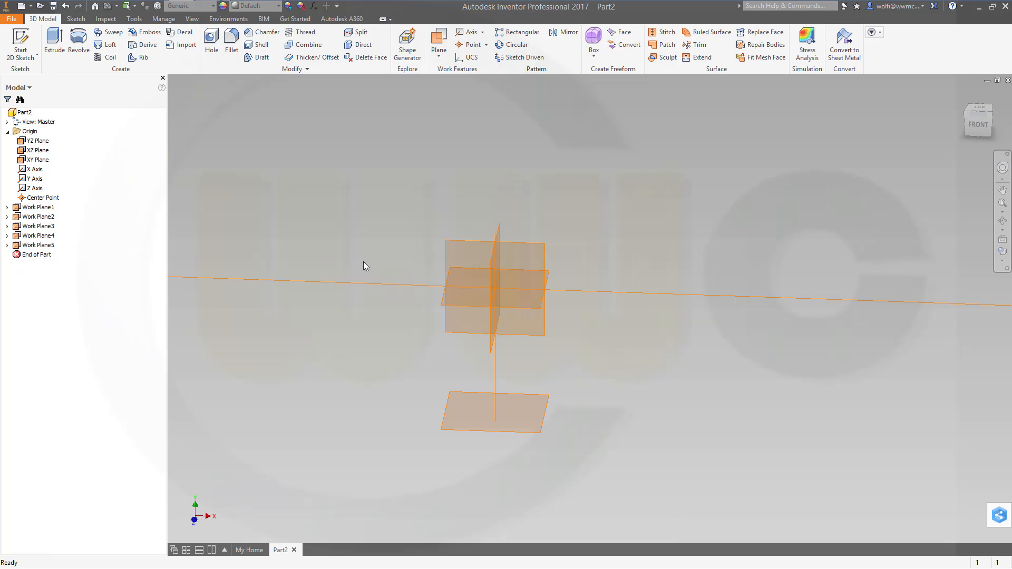
pyautogui.scroll(-2, 452, 290)
pyautogui.scroll(-3, 822, 359)
pyautogui.moveTo(860, 352); pyautogui.dragTo(550, 333, button='middle')
pyautogui.scroll(-2, 783, 366)
pyautogui.scroll(-2, 814, 371)
pyautogui.moveTo(814, 372); pyautogui.dragTo(594, 393, button='middle')
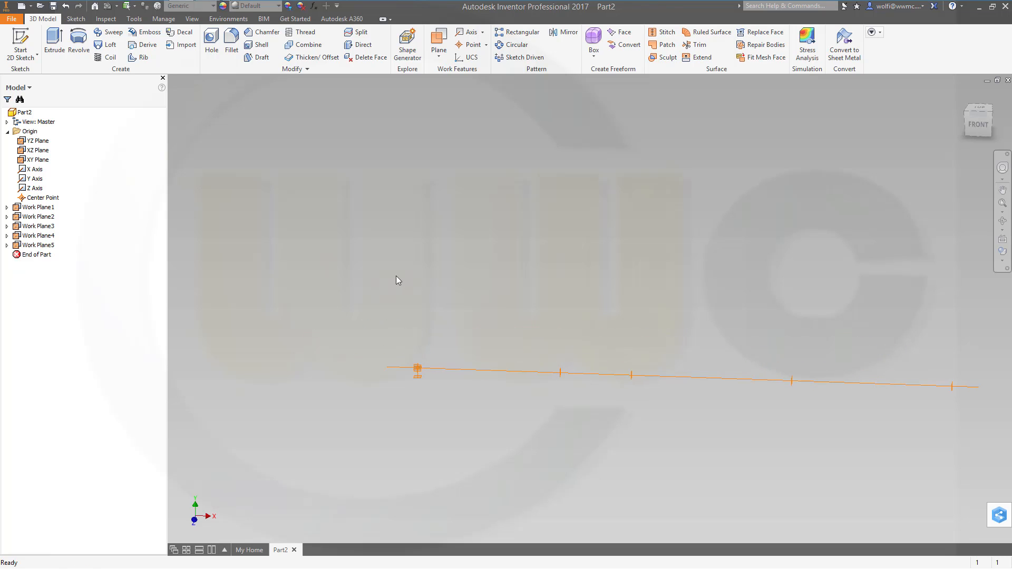
pyautogui.scroll(3, 428, 377)
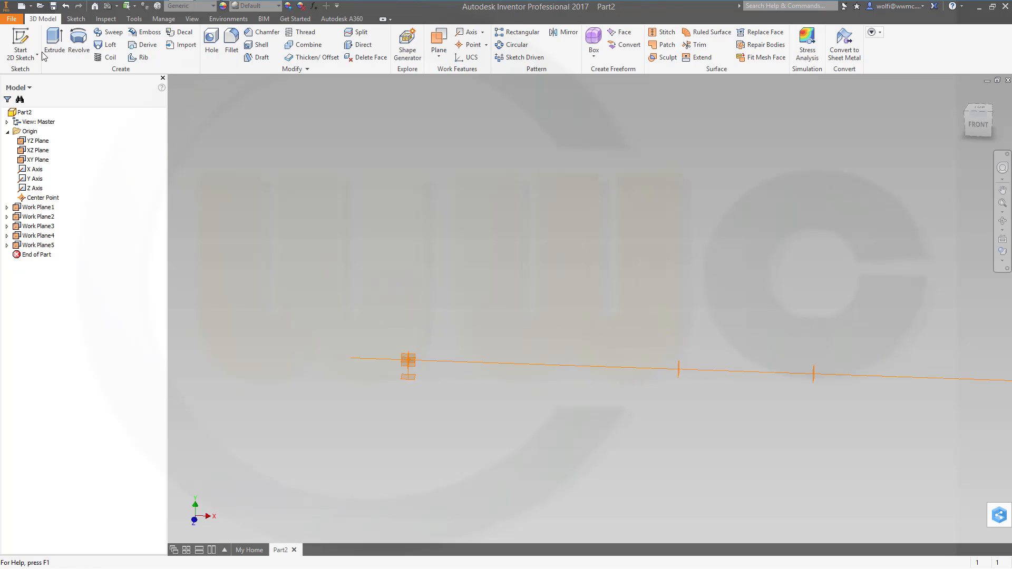
pyautogui.click(20, 46)
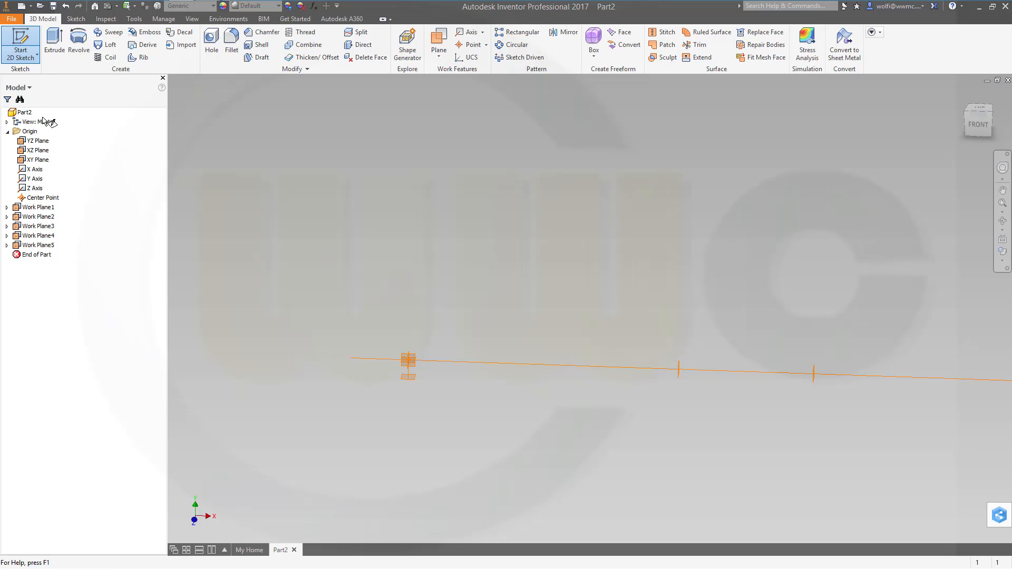
pyautogui.click(39, 159)
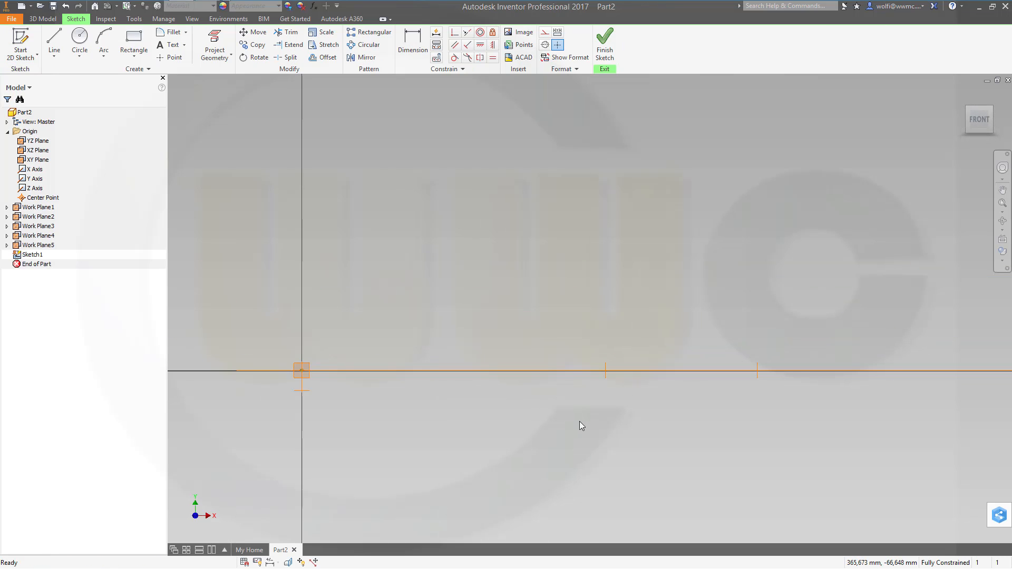
# Step: Project the 400 mm and 600 mm work planes into the sketch and convert the projected lines to construction geometry
pyautogui.click(216, 44)
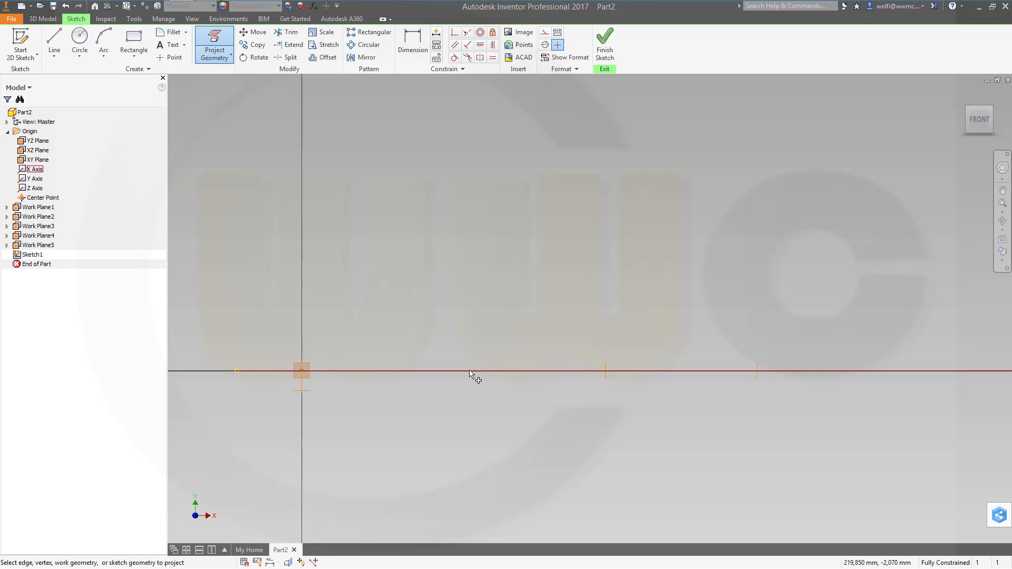
pyautogui.click(607, 371)
pyautogui.click(758, 371)
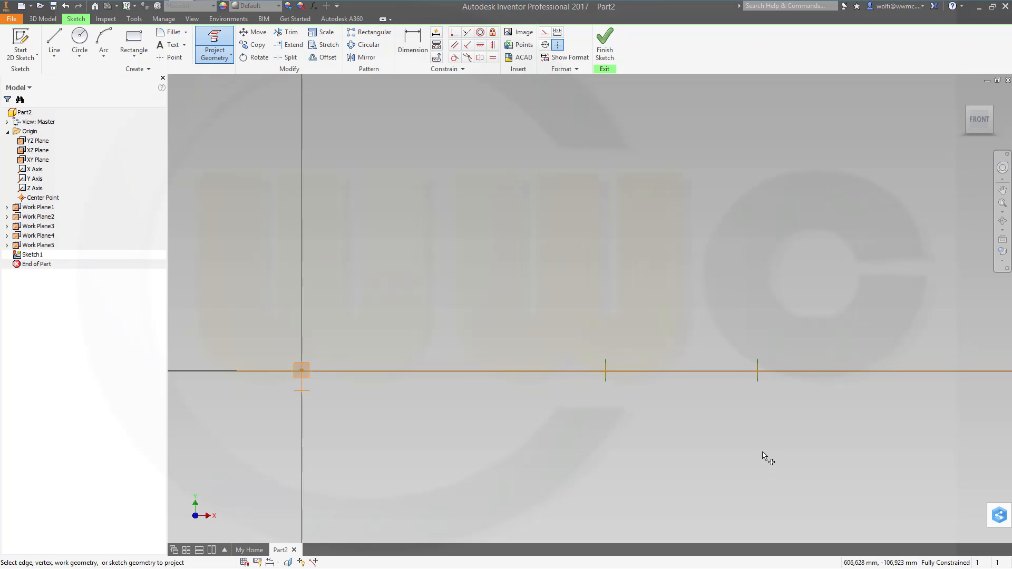
pyautogui.press('Escape')
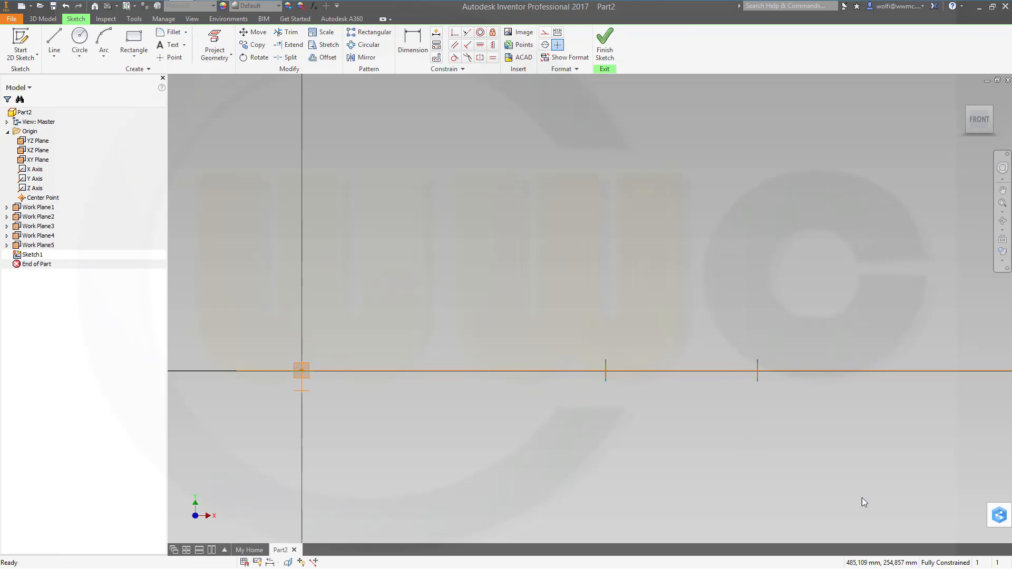
pyautogui.moveTo(872, 486); pyautogui.dragTo(463, 210)
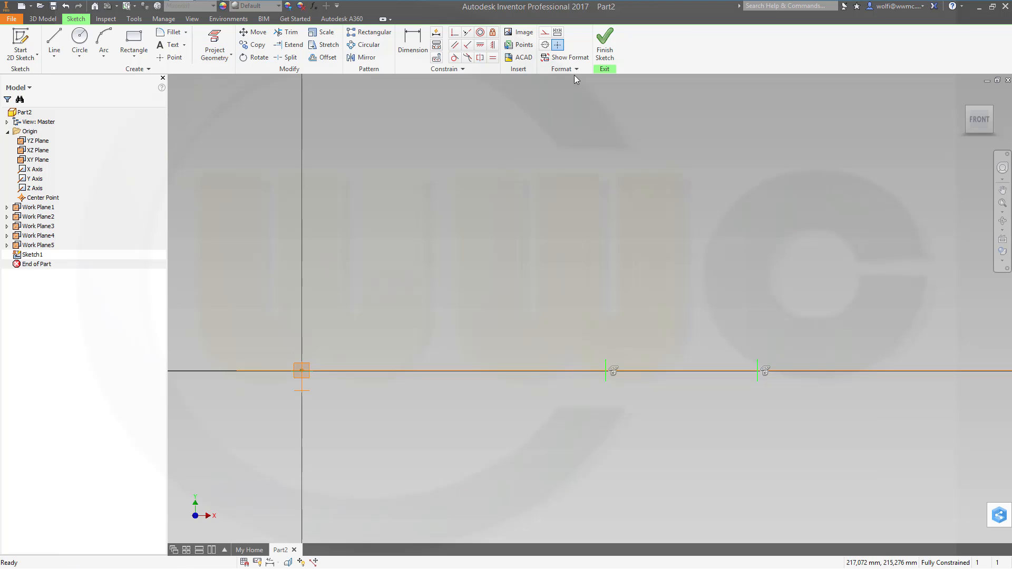
pyautogui.click(545, 32)
pyautogui.click(645, 454)
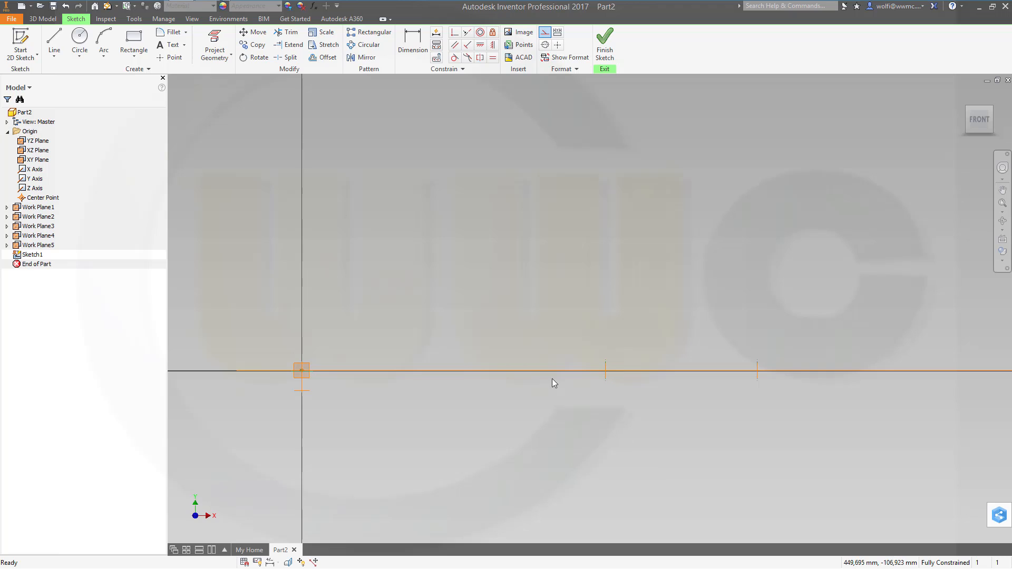
# Step: Draw three connected lines above the X axis: a long downward slope, a short steeper slope, and a horizontal segment about 124 mm long
pyautogui.click(54, 41)
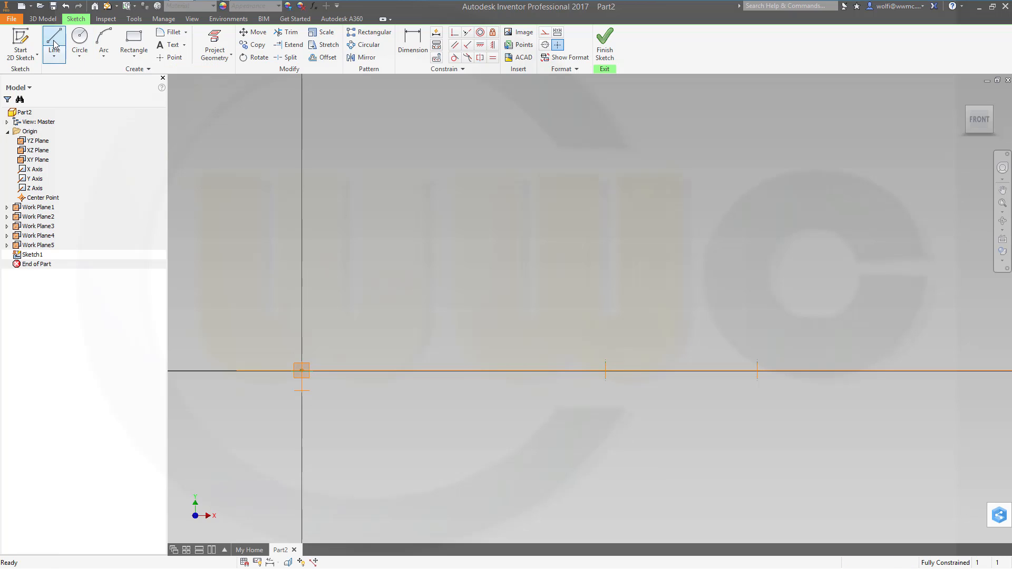
pyautogui.click(317, 174)
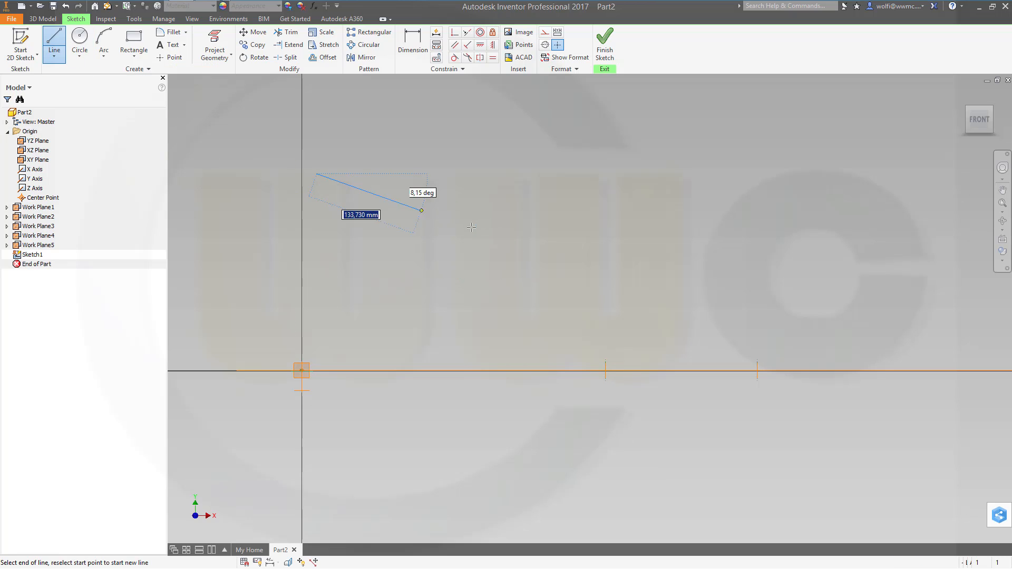
pyautogui.click(623, 267)
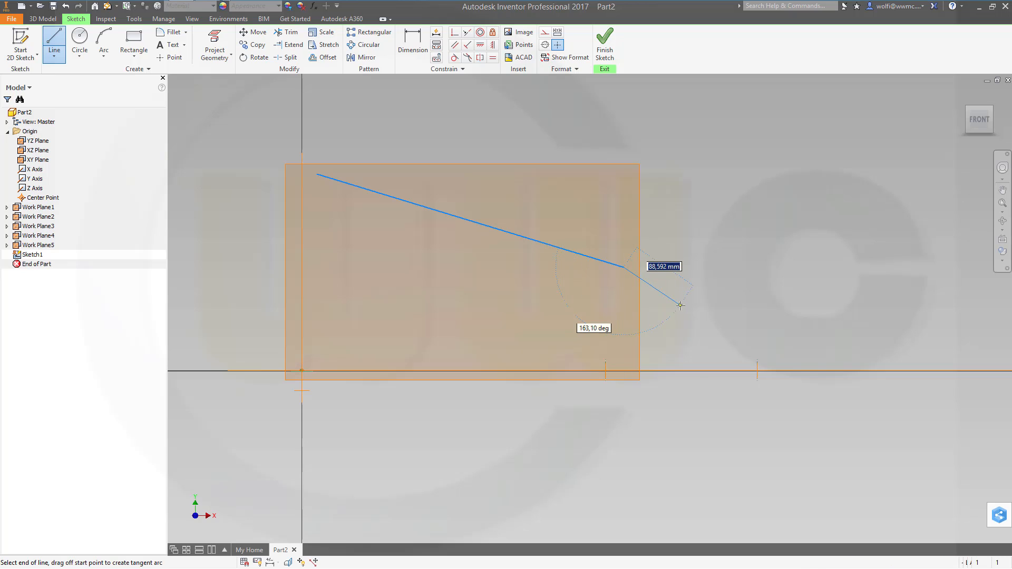
pyautogui.click(681, 306)
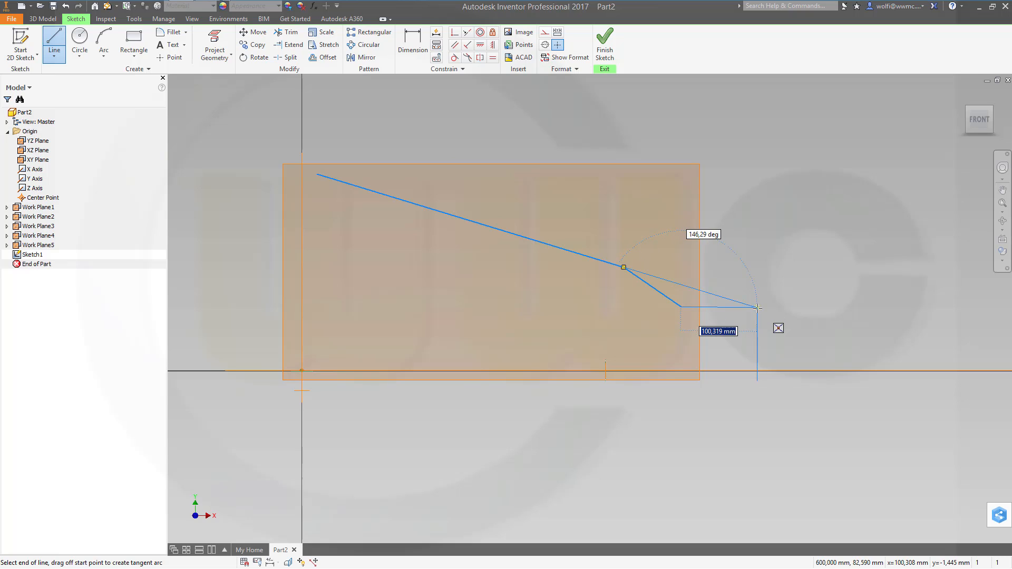
pyautogui.click(776, 306)
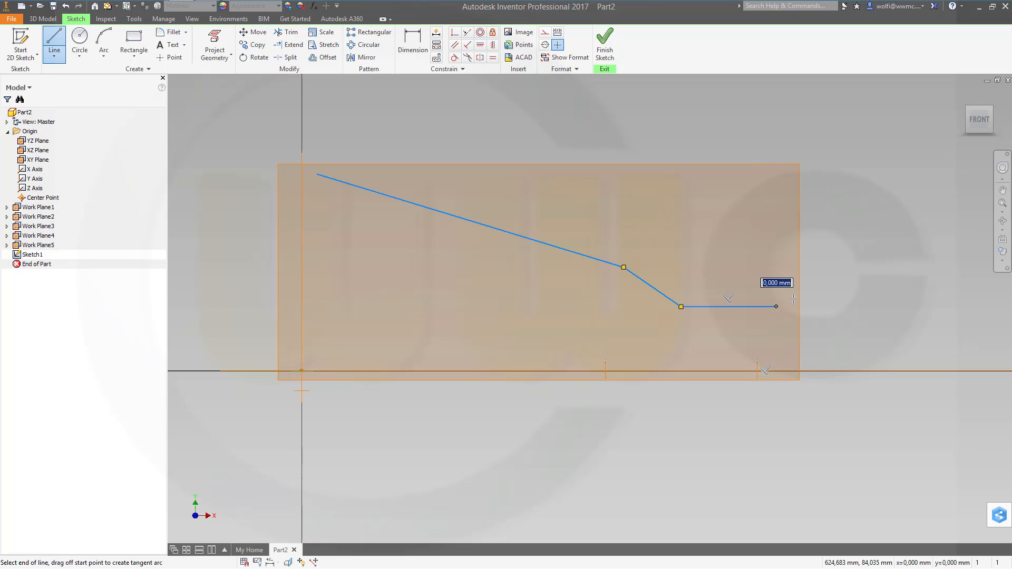
pyautogui.press('Escape')
pyautogui.press('Escape')
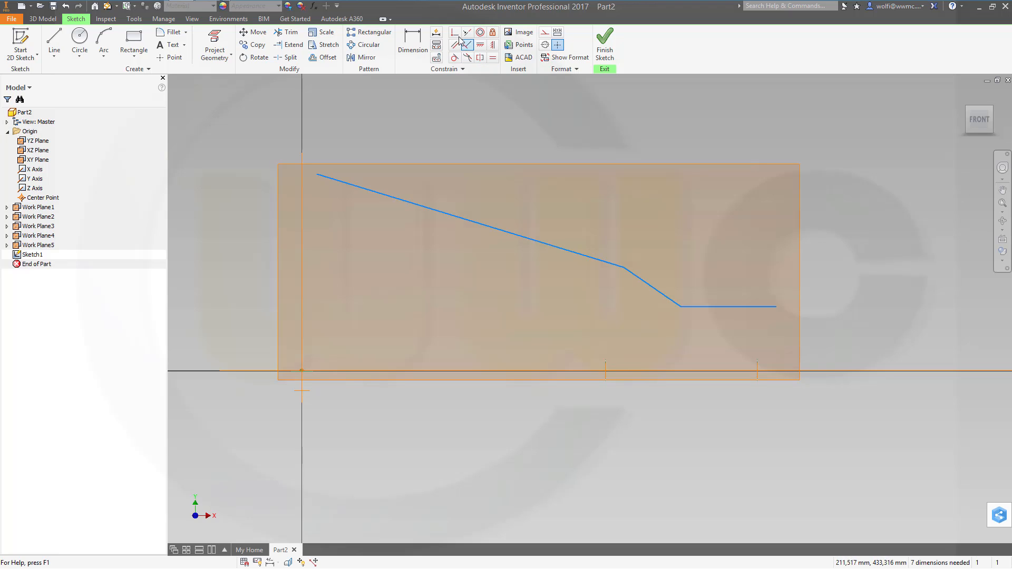
# Step: Constrain the profile's end point coincident with the projected 600 mm line and its first joint coincident with the projected 400 mm line
pyautogui.click(457, 34)
pyautogui.click(778, 307)
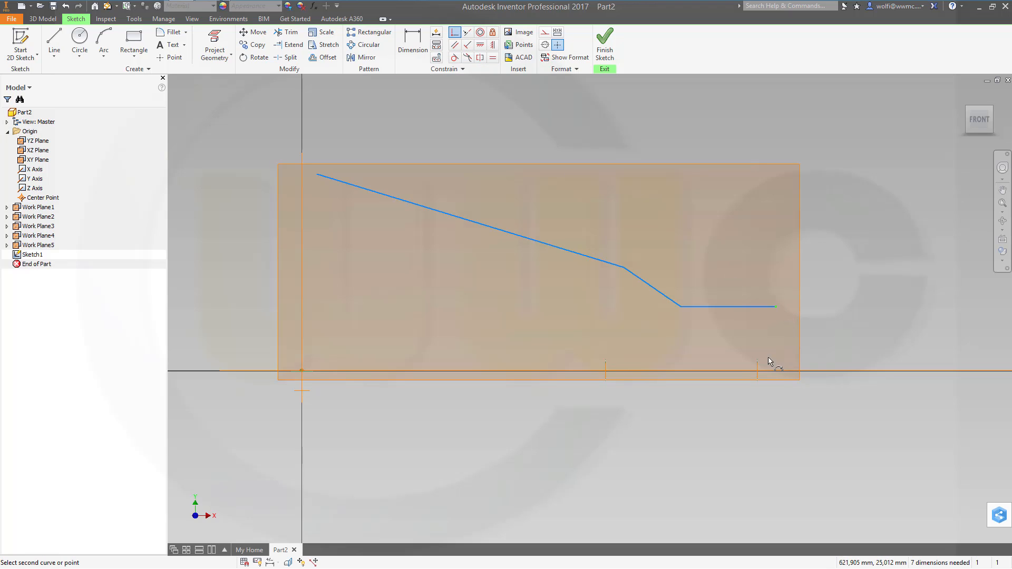
pyautogui.click(759, 369)
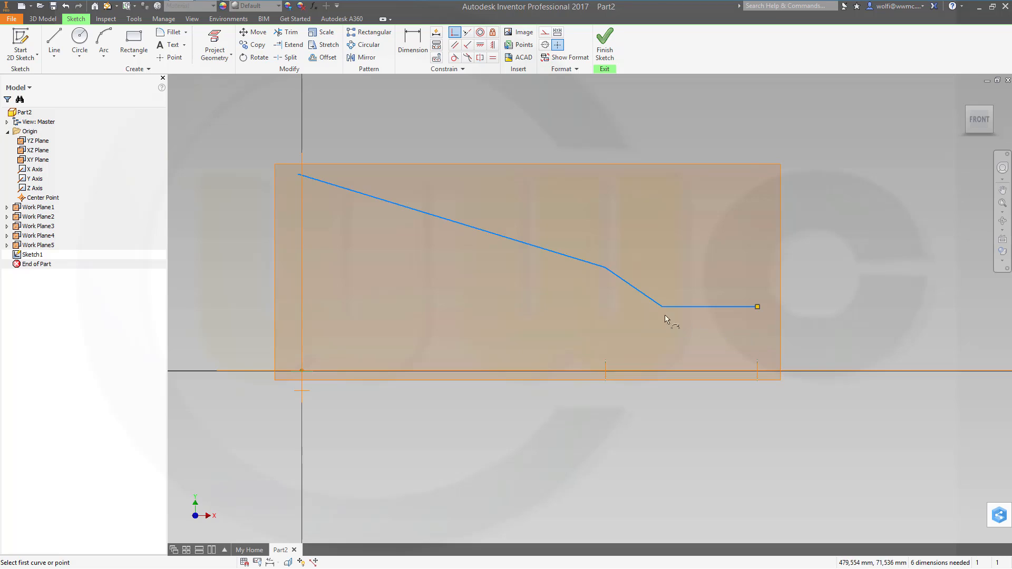
pyautogui.click(605, 268)
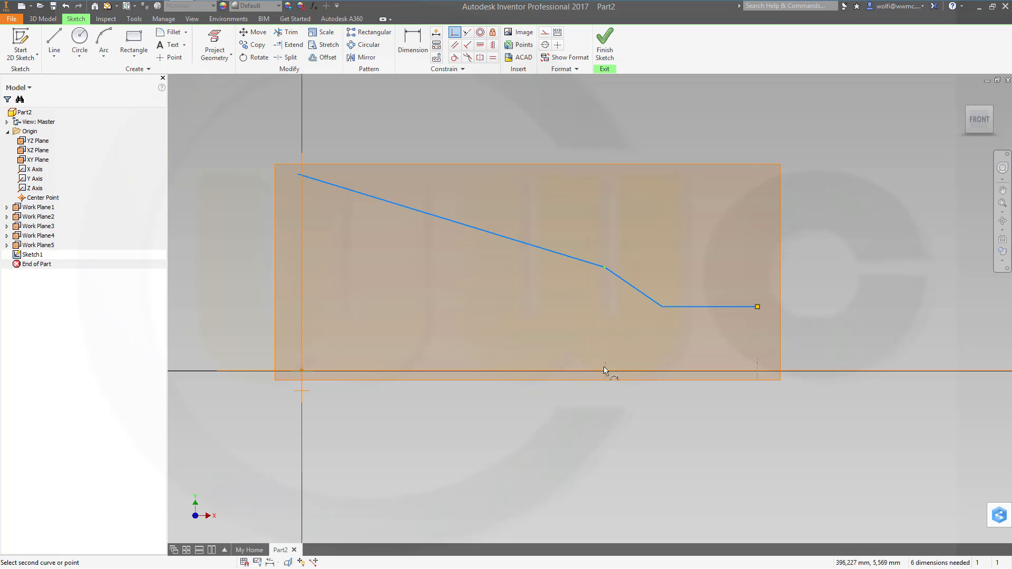
pyautogui.click(605, 367)
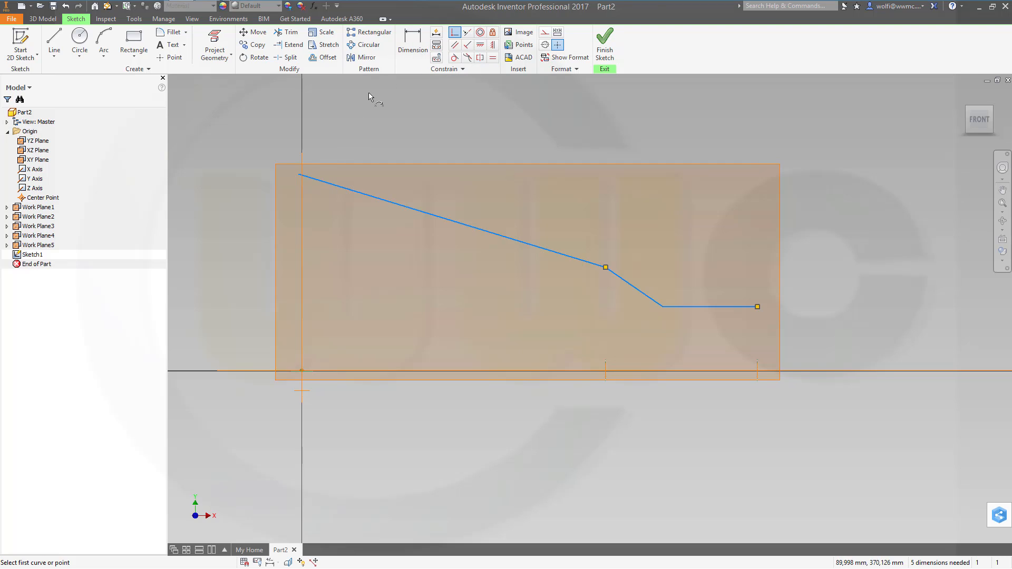
# Step: Align the profile's start point vertically with the sketch origin
pyautogui.click(493, 45)
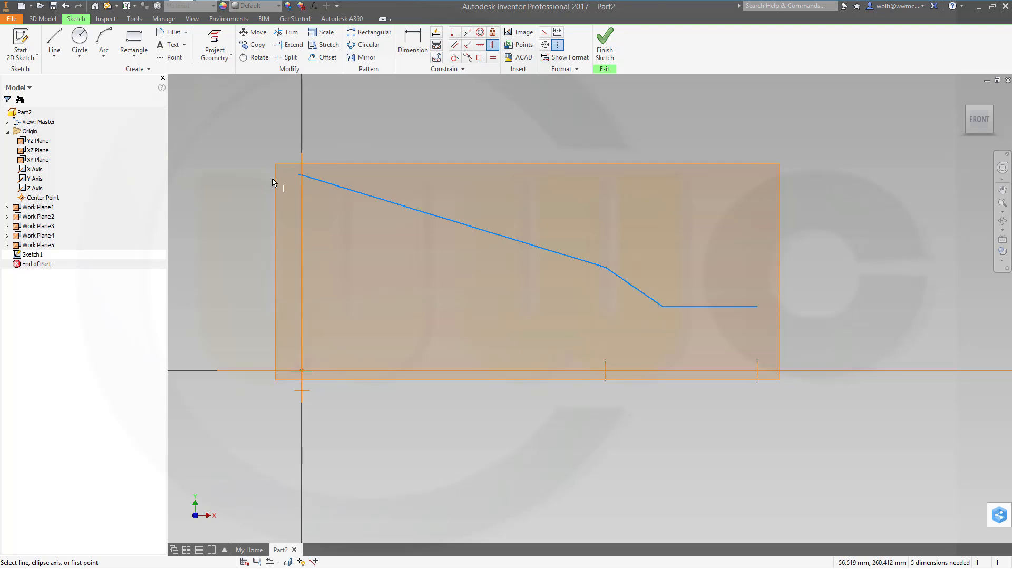
pyautogui.click(298, 176)
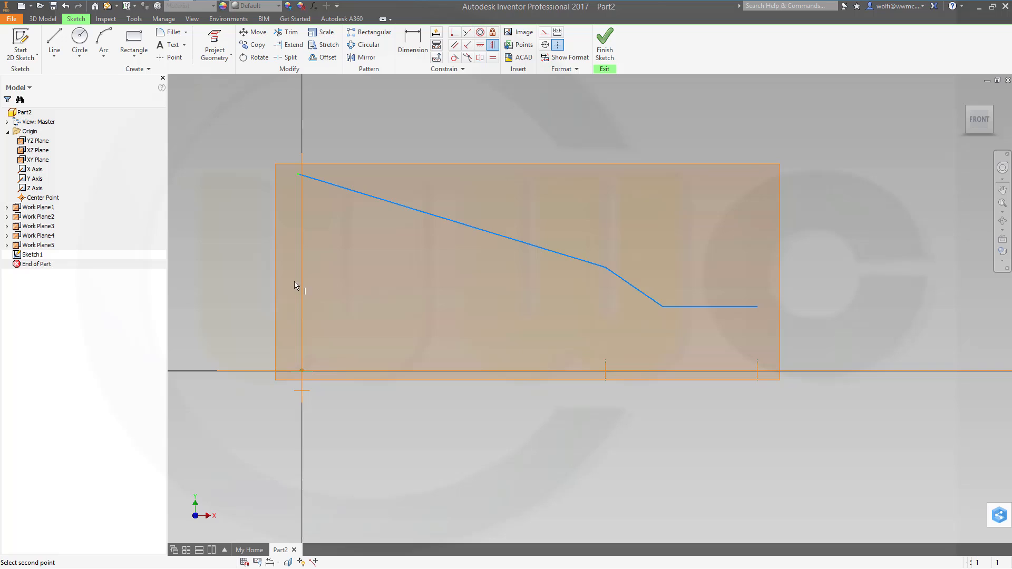
pyautogui.click(303, 372)
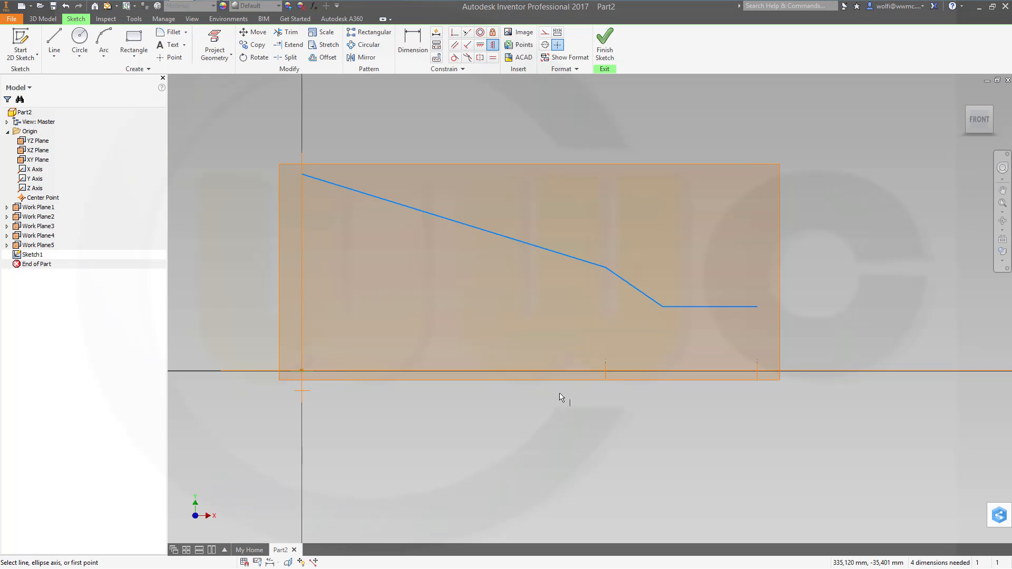
pyautogui.click(412, 45)
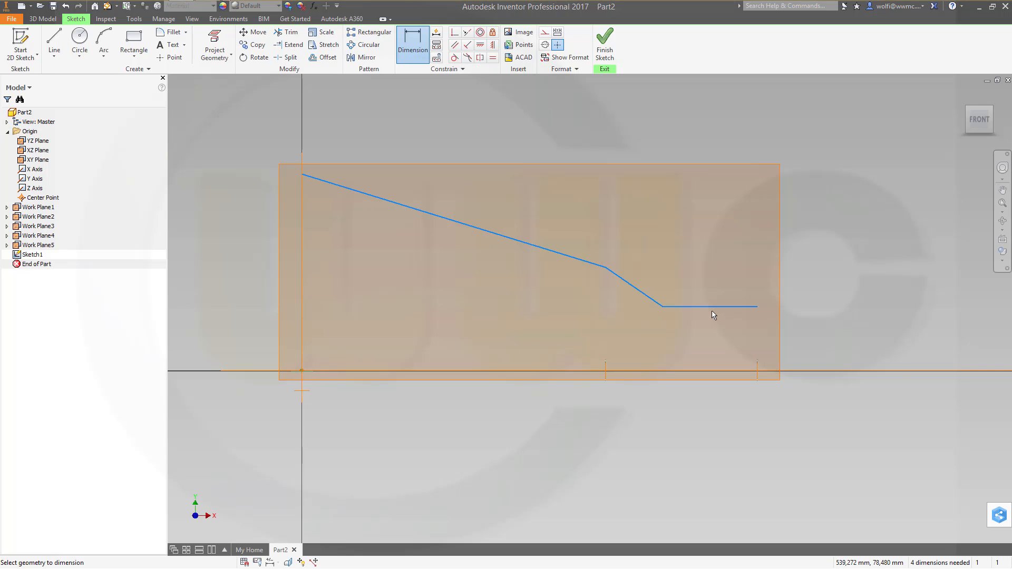
pyautogui.click(709, 307)
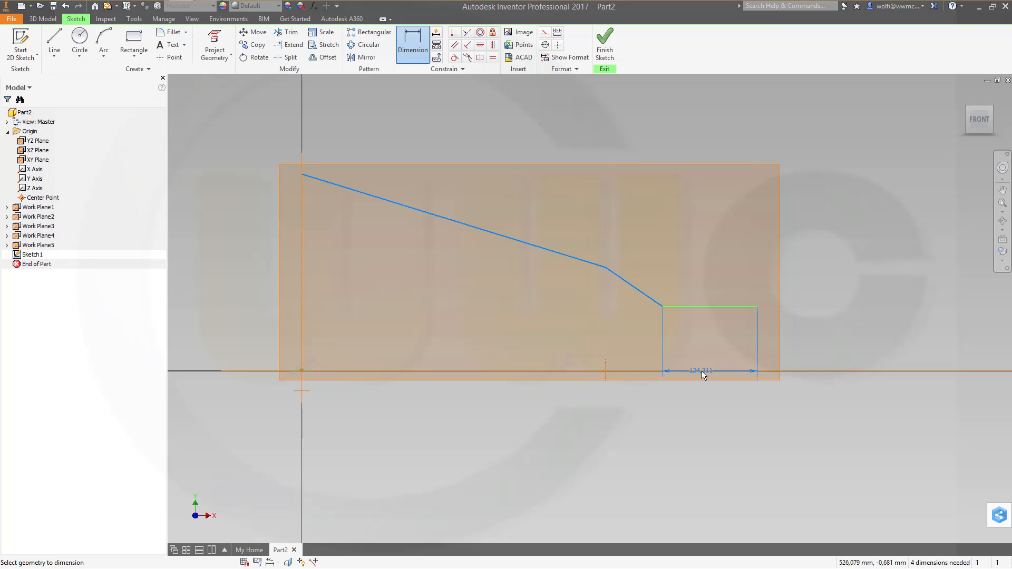
pyautogui.click(796, 371)
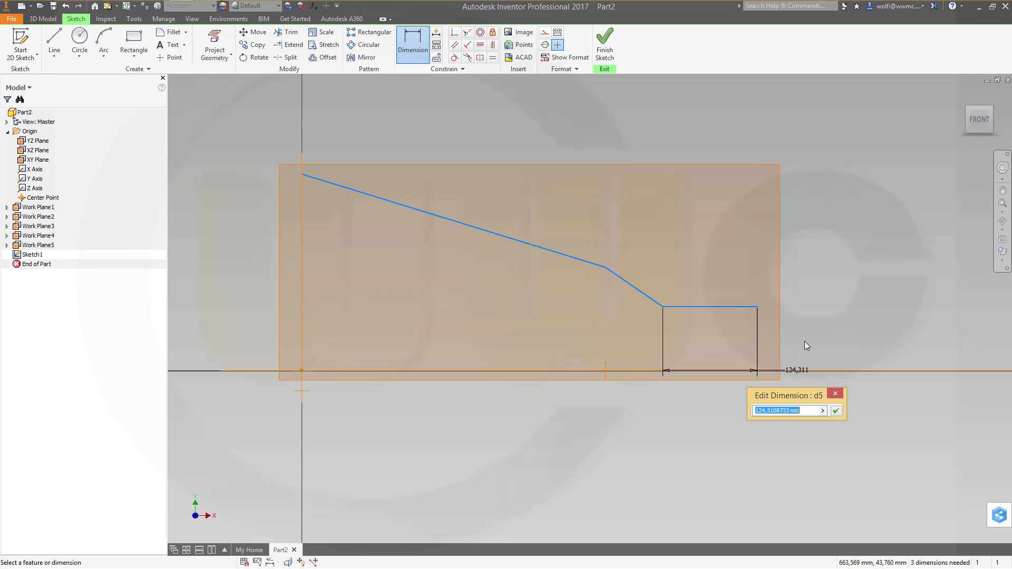
pyautogui.click(835, 394)
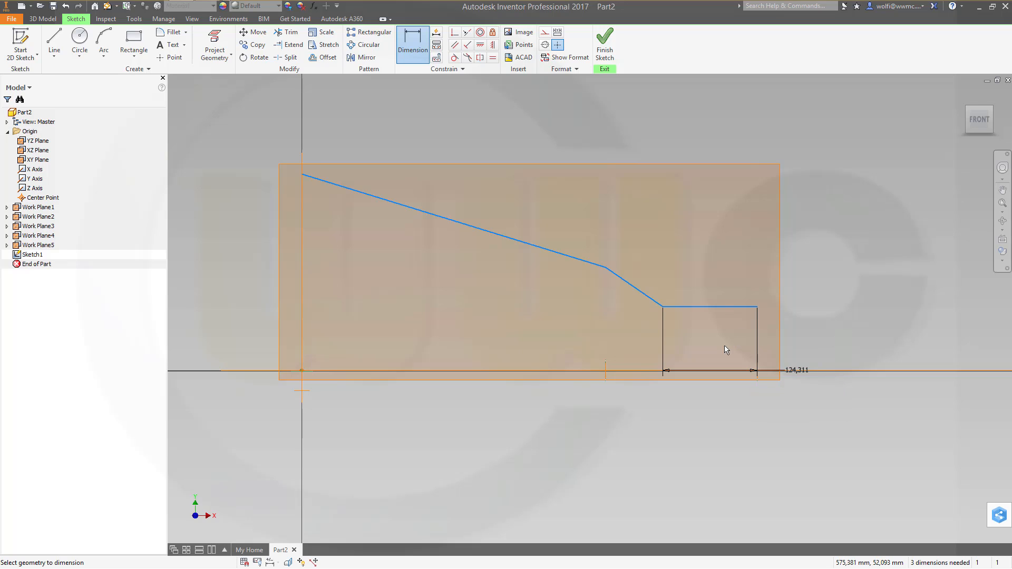
pyautogui.press('Escape')
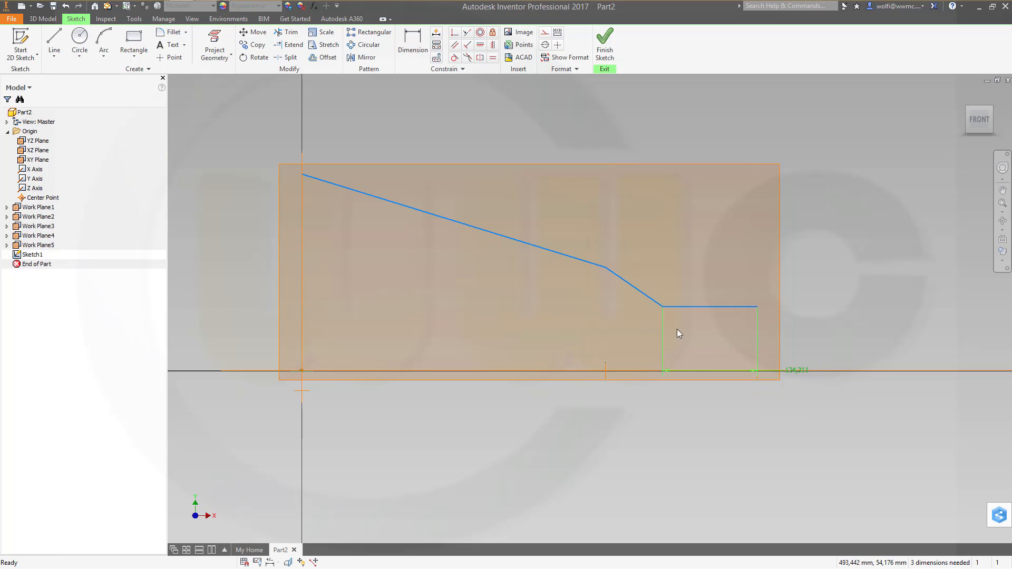
pyautogui.press('Delete')
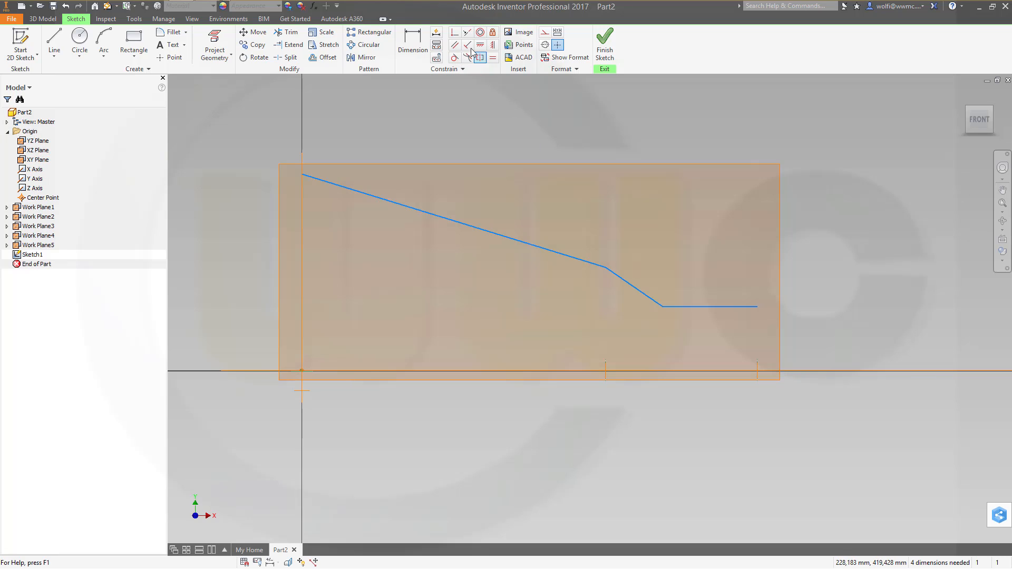
# Step: Dimension the horizontal end segment at 130 mm above the origin
pyautogui.click(413, 43)
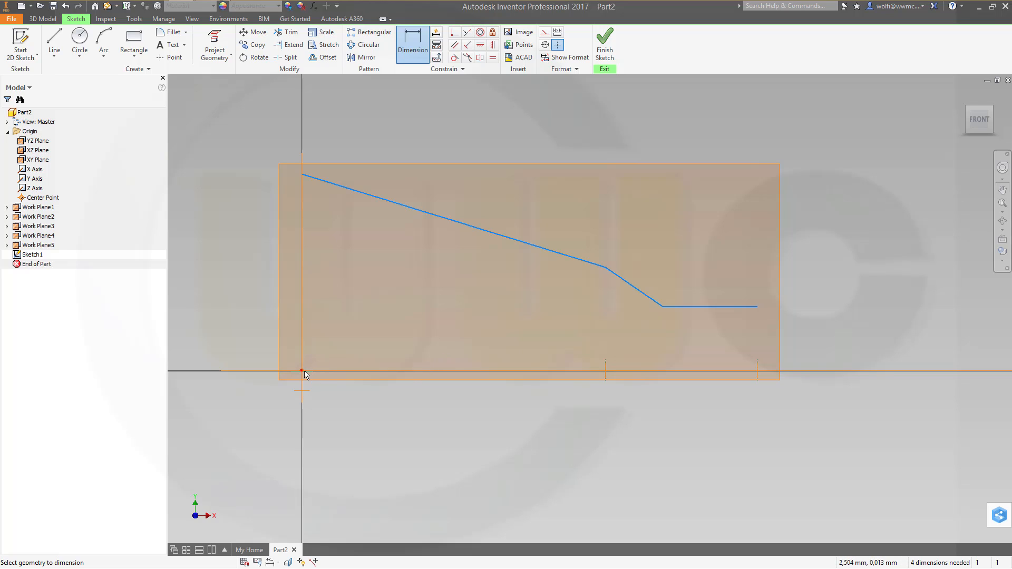
pyautogui.click(701, 307)
pyautogui.click(742, 337)
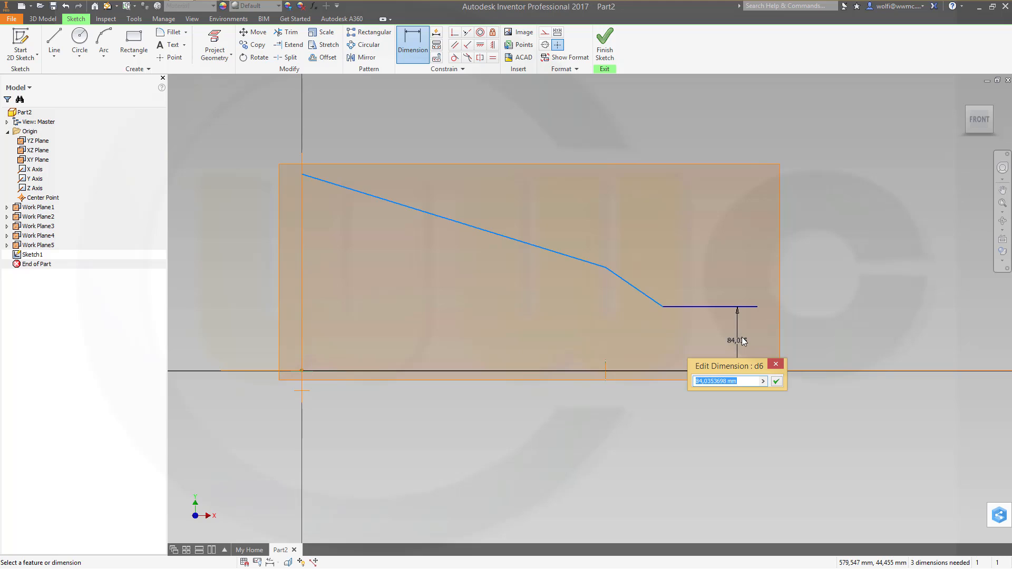
pyautogui.write('130')
pyautogui.press('Return')
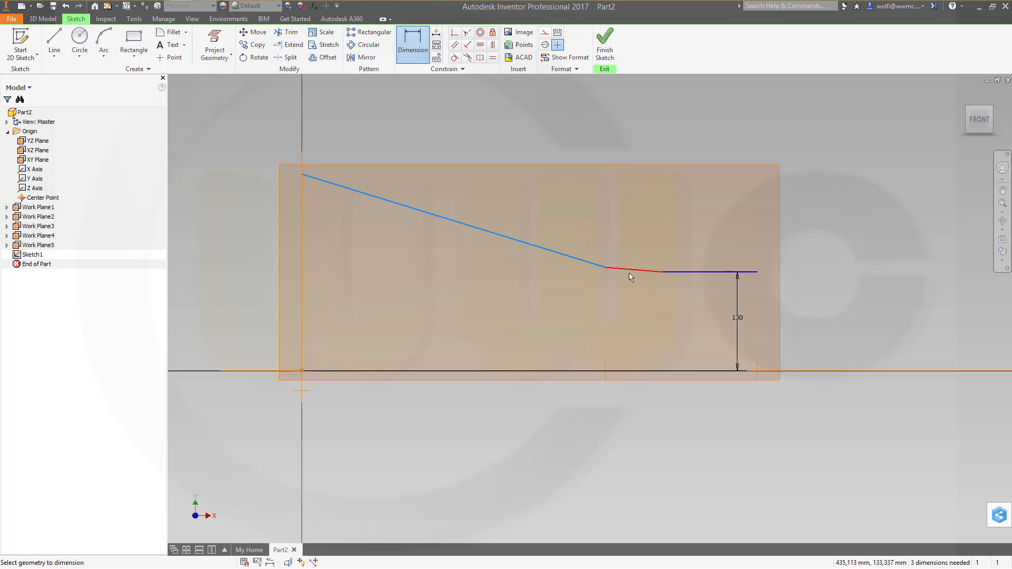
# Step: Add a 15° angle dimension between the short middle segment and the horizontal end segment
pyautogui.click(647, 272)
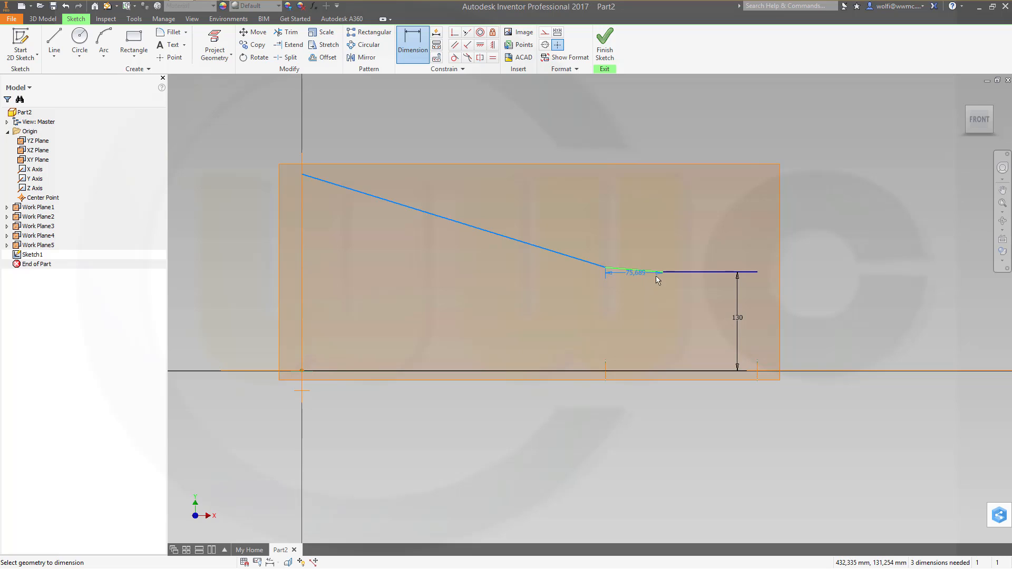
pyautogui.click(688, 273)
pyautogui.click(461, 268)
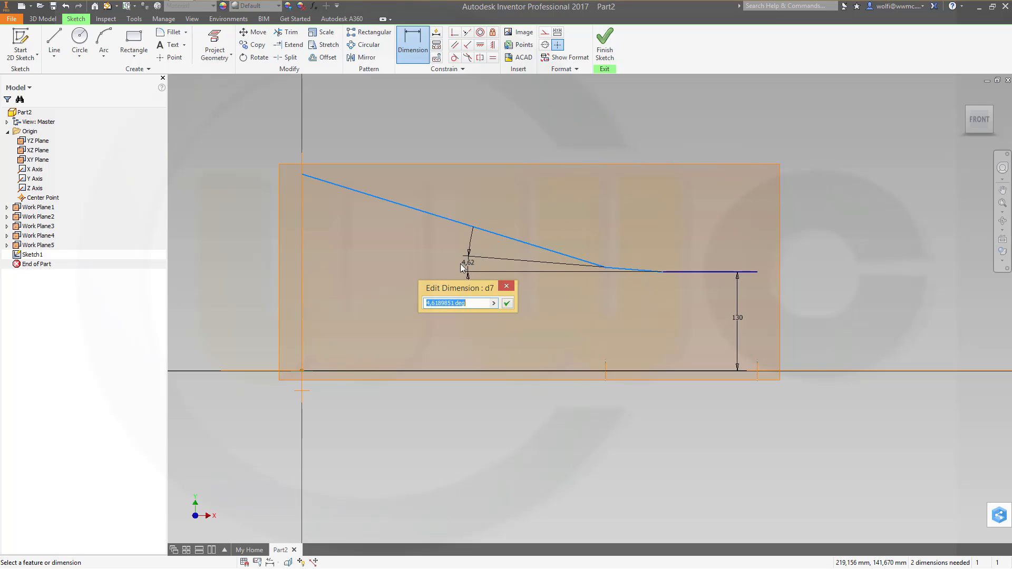
pyautogui.write('15')
pyautogui.press('Return')
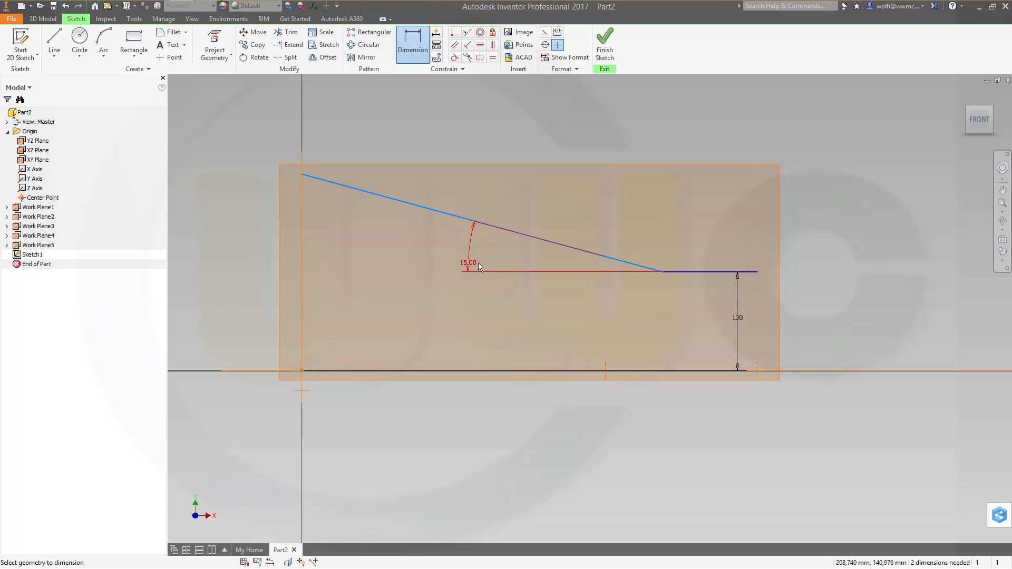
# Step: Add a 177° angle dimension between the long first segment and the horizontal end segment
pyautogui.click(406, 207)
pyautogui.click(708, 273)
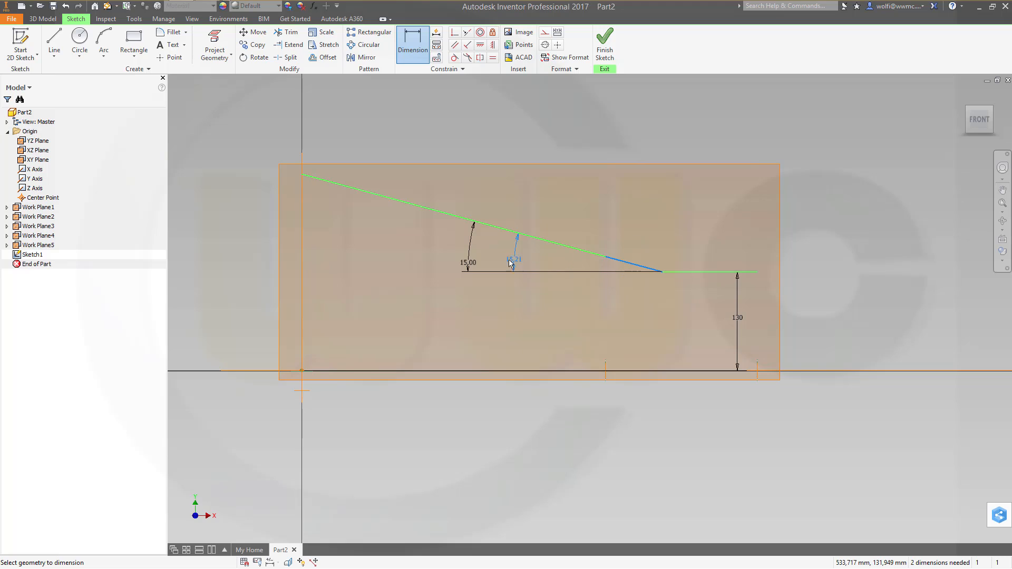
pyautogui.click(402, 255)
pyautogui.write('377')
pyautogui.press('Return')
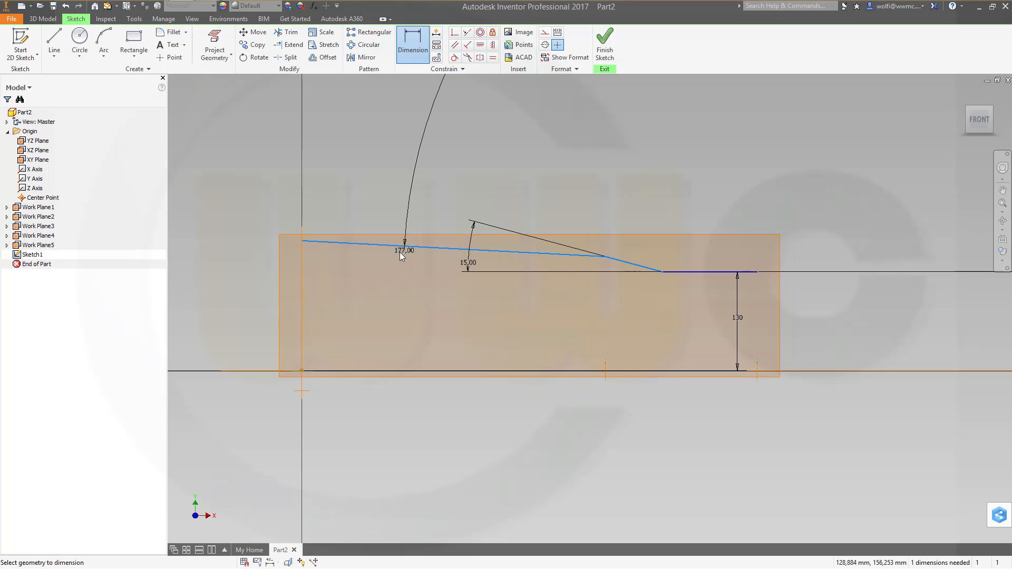
# Step: Dimension the profile's start point at 180 mm above the origin and finish the sketch
pyautogui.click(300, 241)
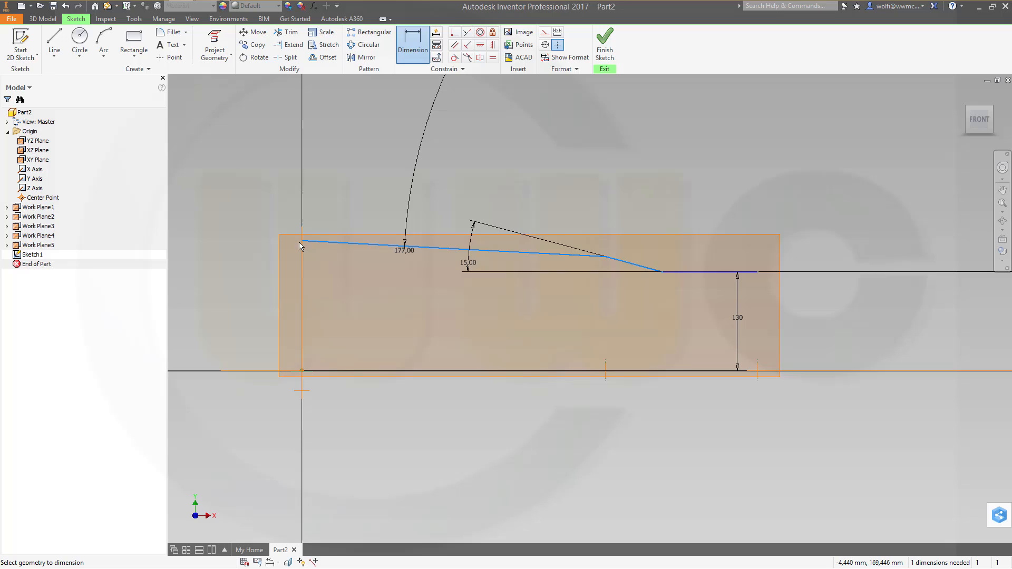
pyautogui.click(302, 371)
pyautogui.click(238, 319)
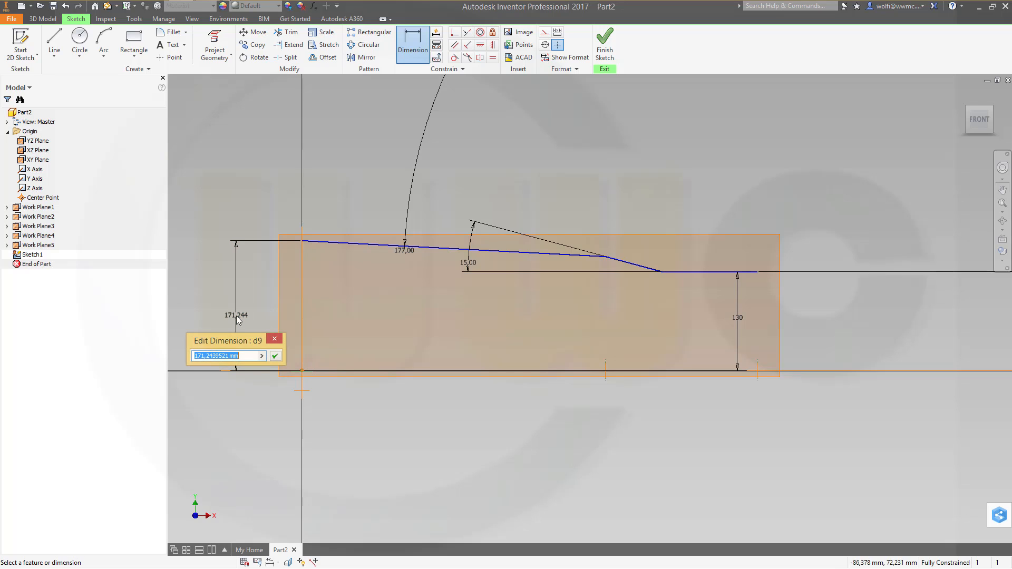
pyautogui.write('180')
pyautogui.press('Return')
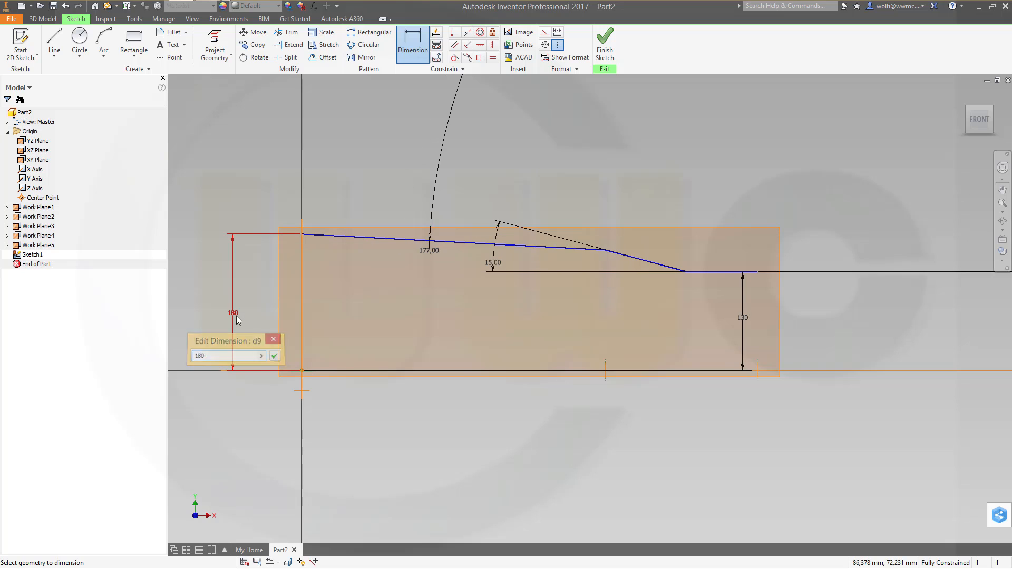
pyautogui.click(605, 52)
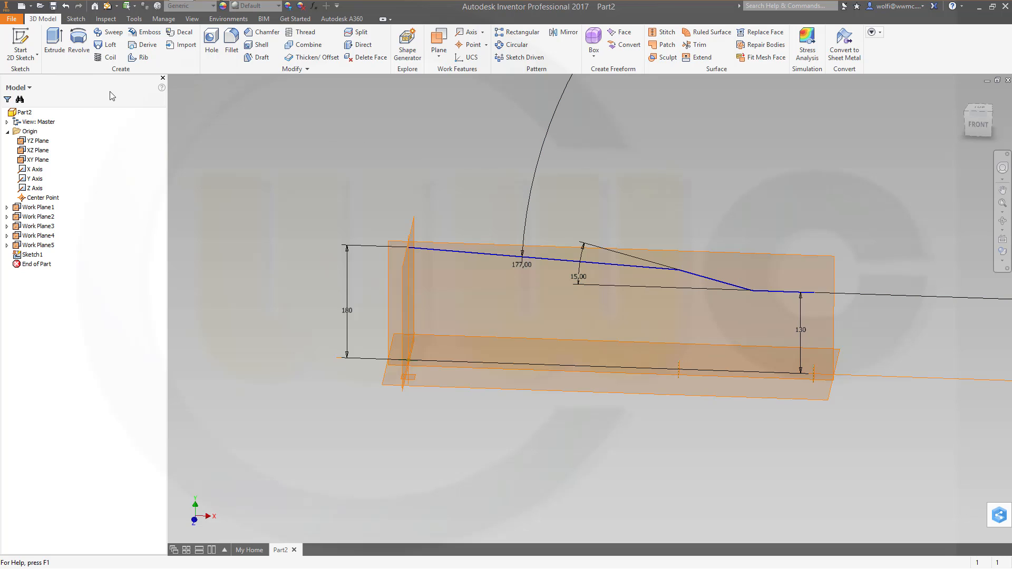
pyautogui.click(79, 43)
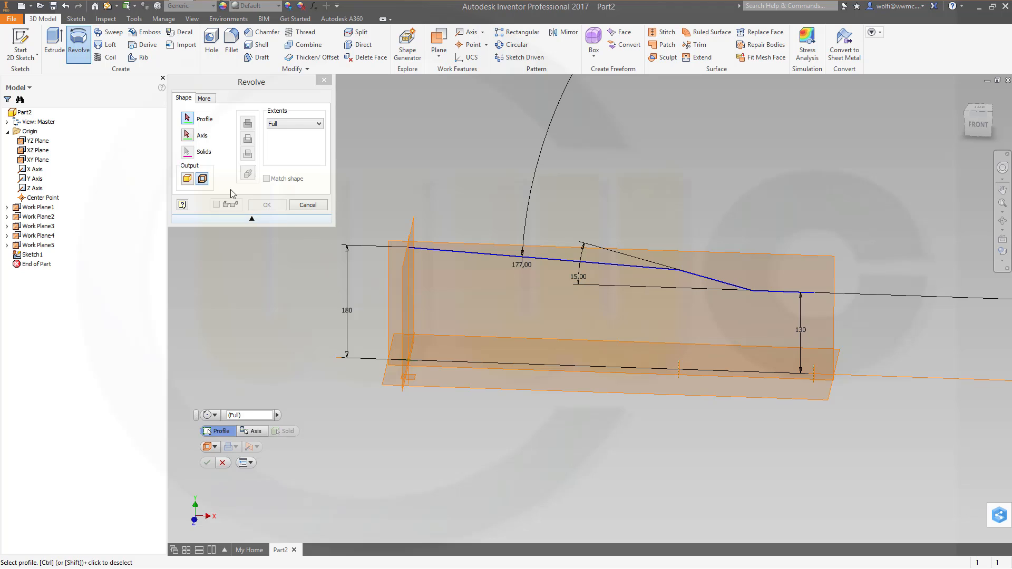
pyautogui.click(491, 260)
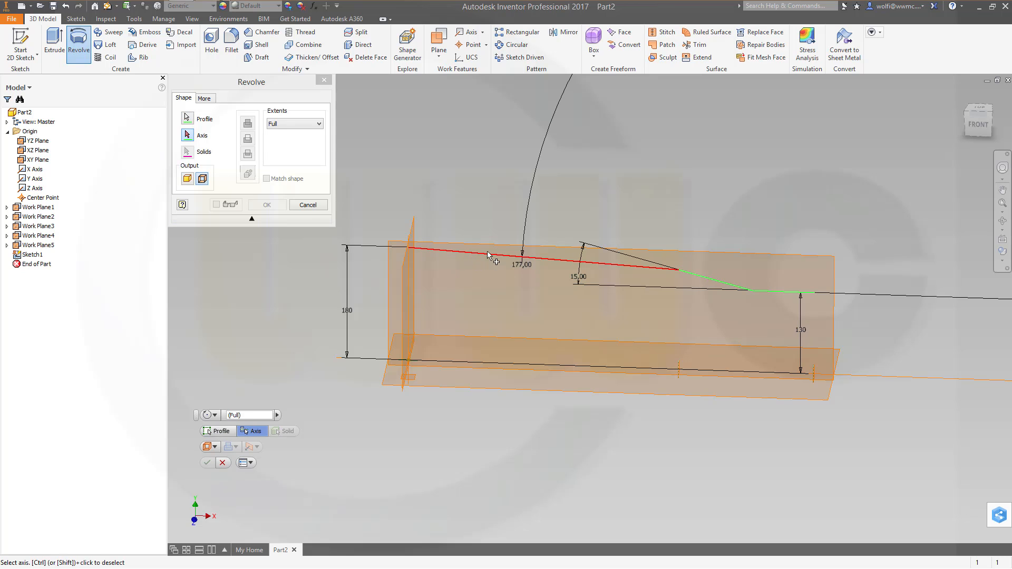
pyautogui.click(308, 209)
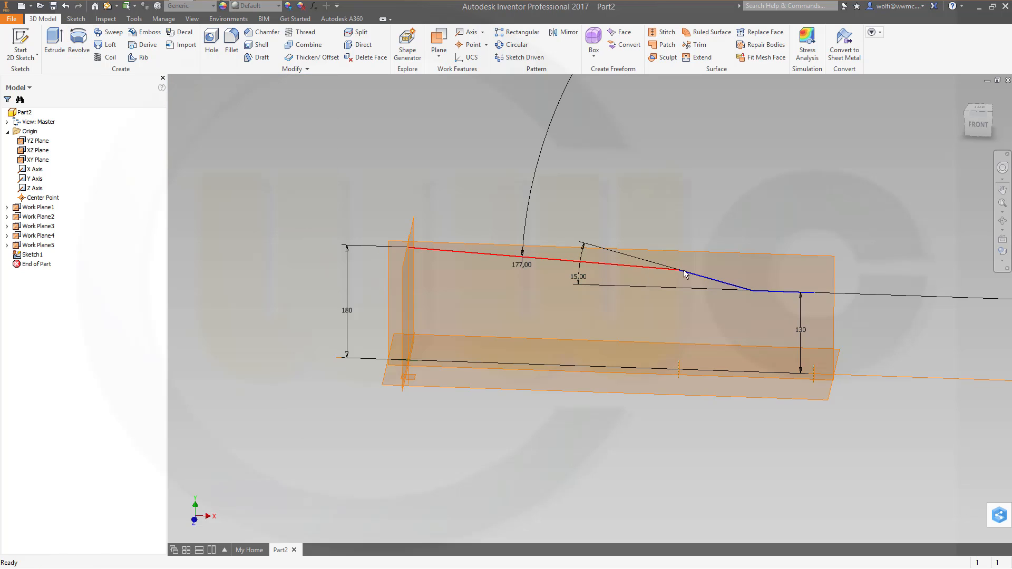
# Step: Reopen the guide profile sketch and round the corner between the long first segment and the short middle segment with a 200 mm fillet
pyautogui.click(33, 256)
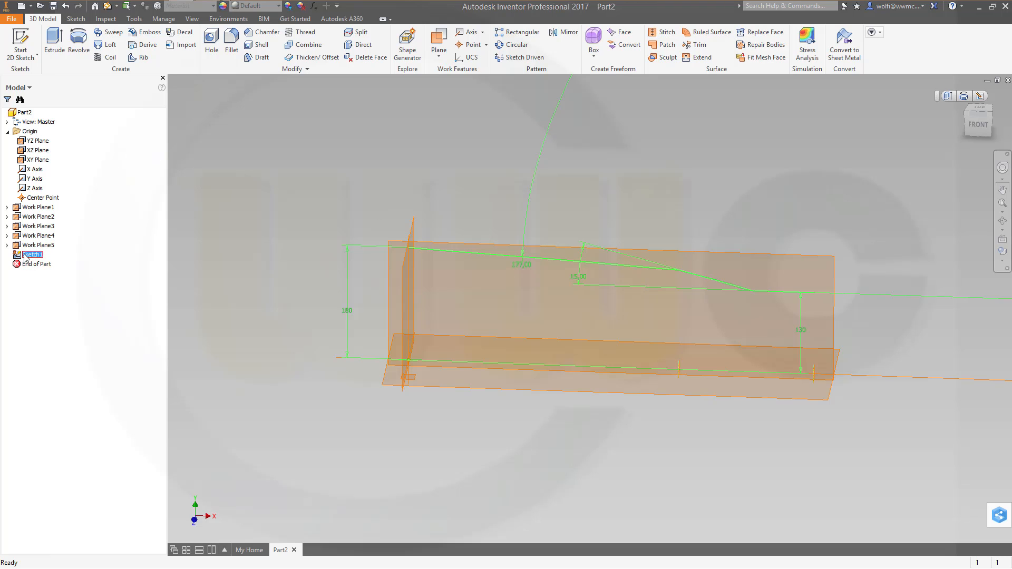
pyautogui.doubleClick(25, 255)
pyautogui.moveTo(375, 344)
pyautogui.mouseDown(button='middle')
pyautogui.moveTo(569, 314)
pyautogui.moveTo(736, 215)
pyautogui.moveTo(662, 198)
pyautogui.mouseUp(button='middle')
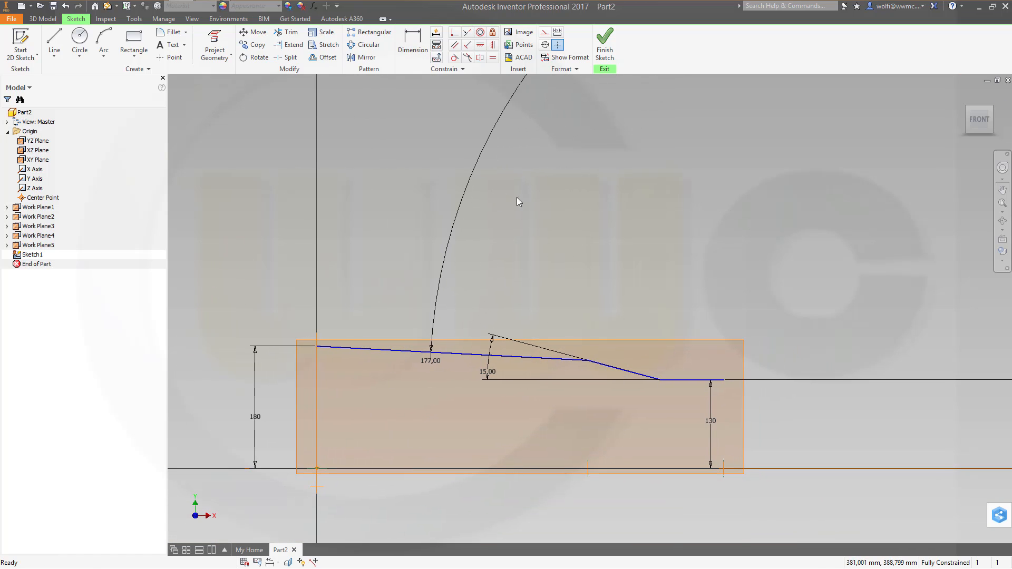
pyautogui.click(170, 31)
pyautogui.write('200')
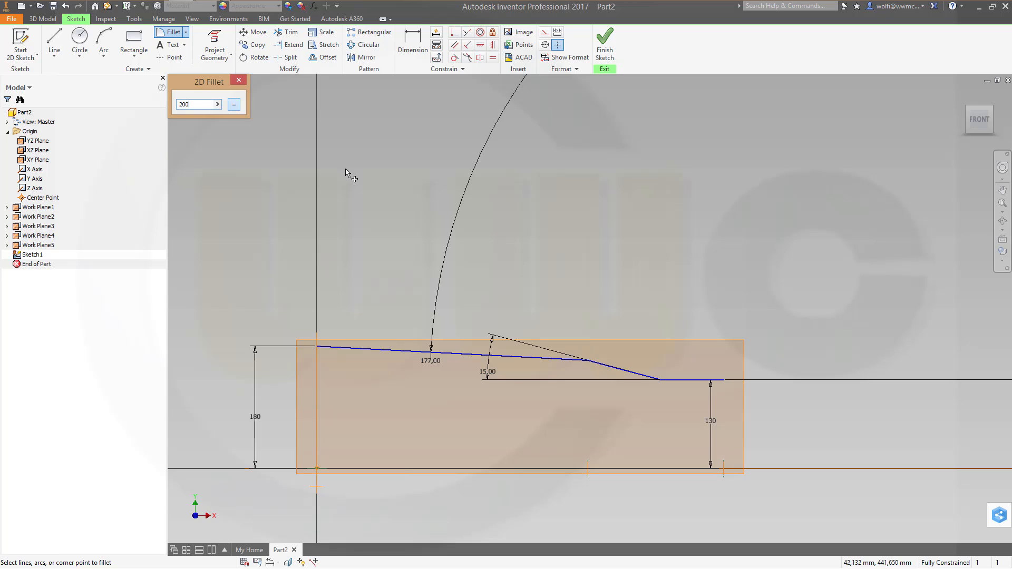
pyautogui.click(598, 365)
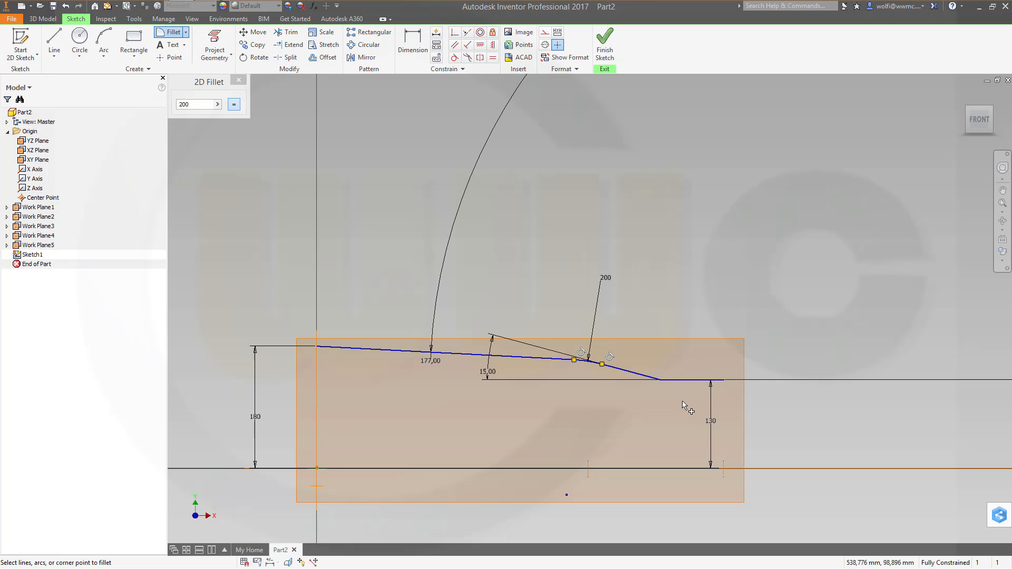
# Step: Apply the same 200 mm fillet between the middle segment and the horizontal end segment, and finish the sketch
pyautogui.scroll(-3, 683, 403)
pyautogui.scroll(5, 684, 405)
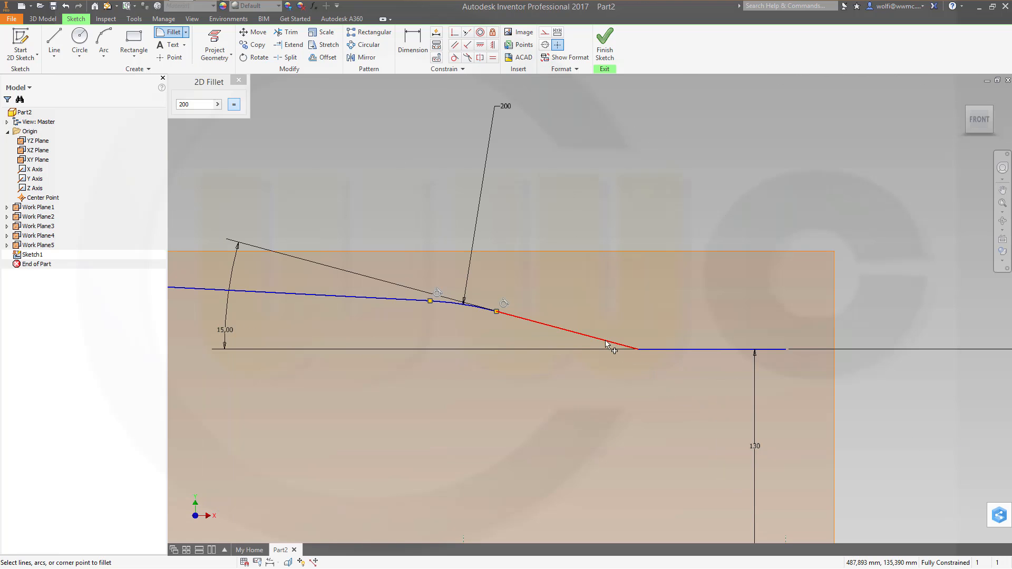
pyautogui.click(675, 349)
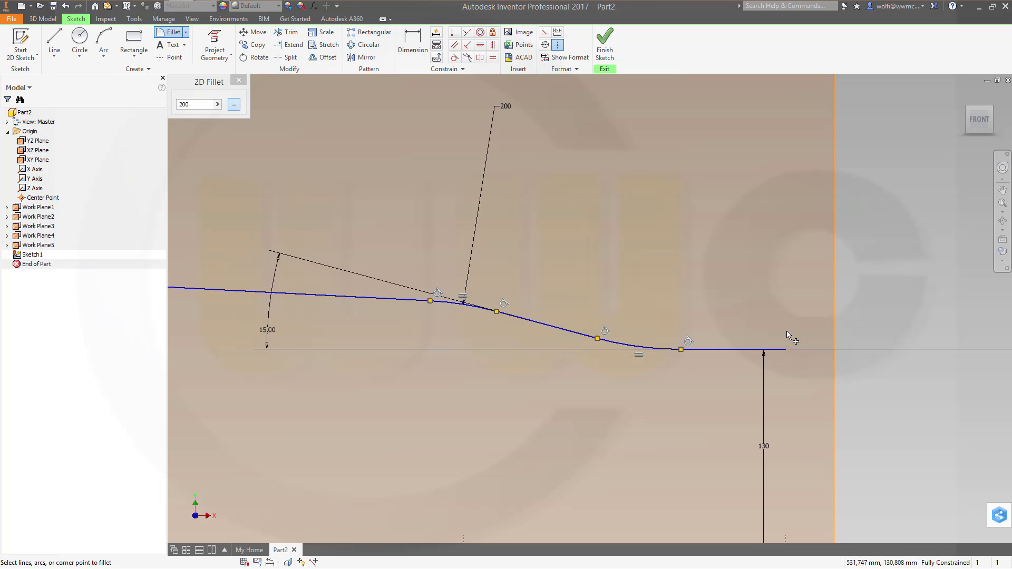
pyautogui.click(604, 46)
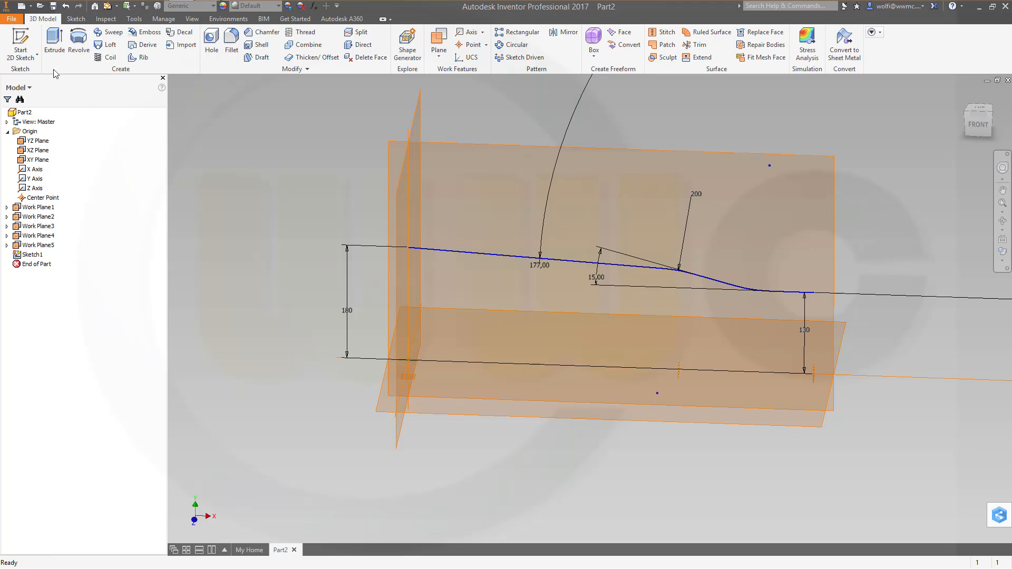
# Step: Revolve the open profile as a surface around the X axis through 160°, symmetrically to both sides of the sketch plane
pyautogui.click(474, 262)
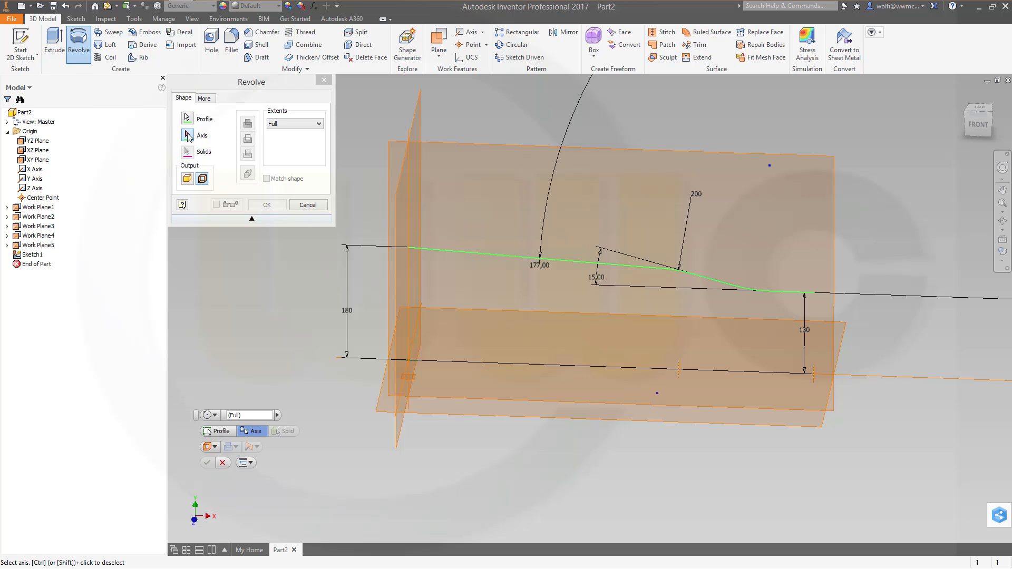
pyautogui.click(46, 169)
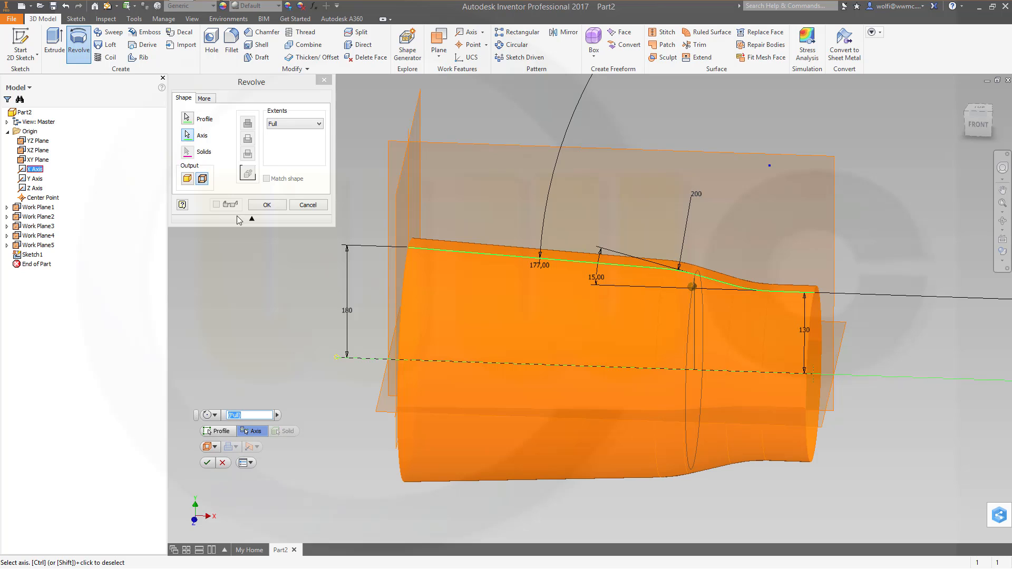
pyautogui.click(316, 126)
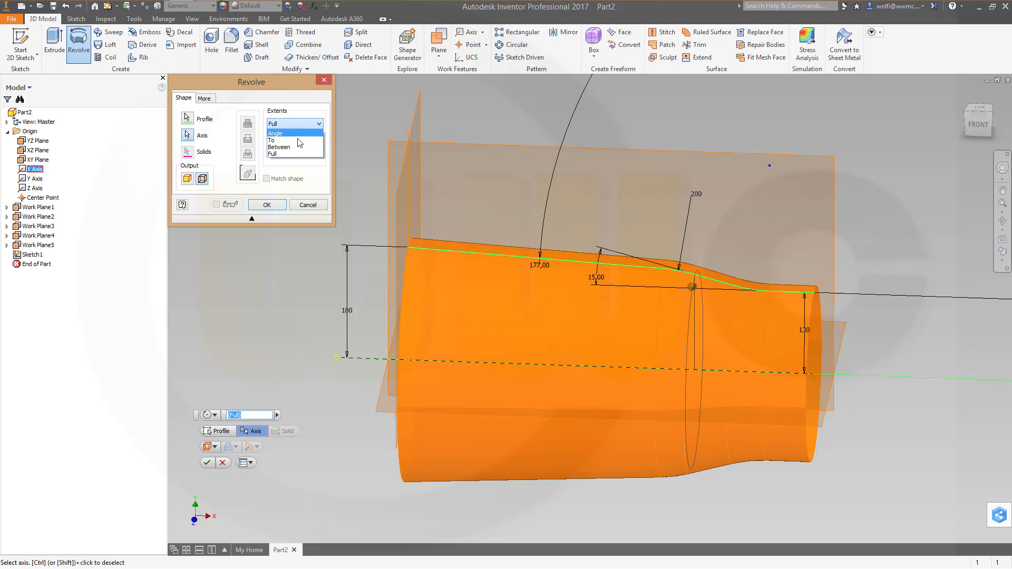
pyautogui.click(292, 139)
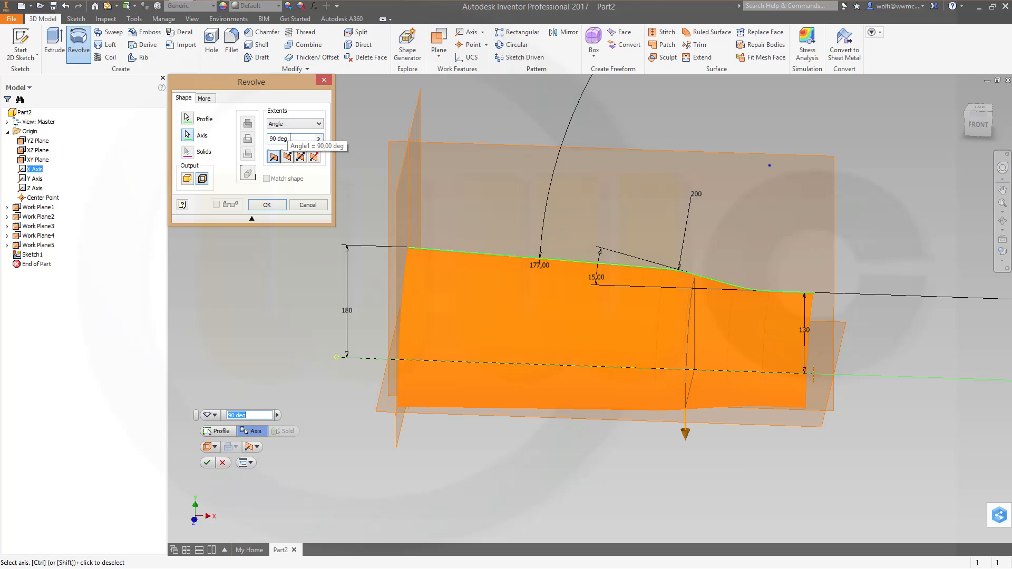
pyautogui.moveTo(289, 139); pyautogui.dragTo(238, 138)
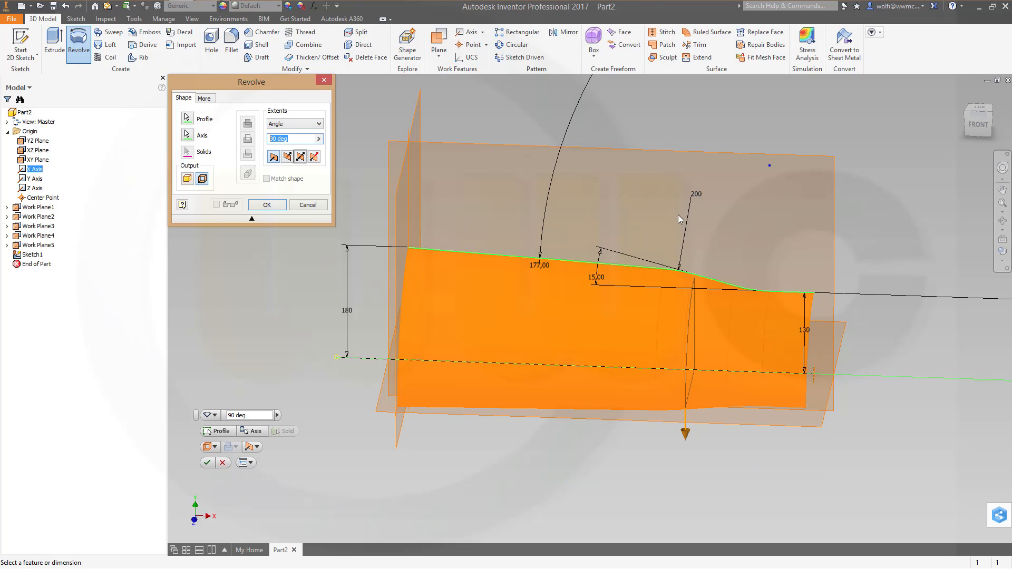
pyautogui.write('160')
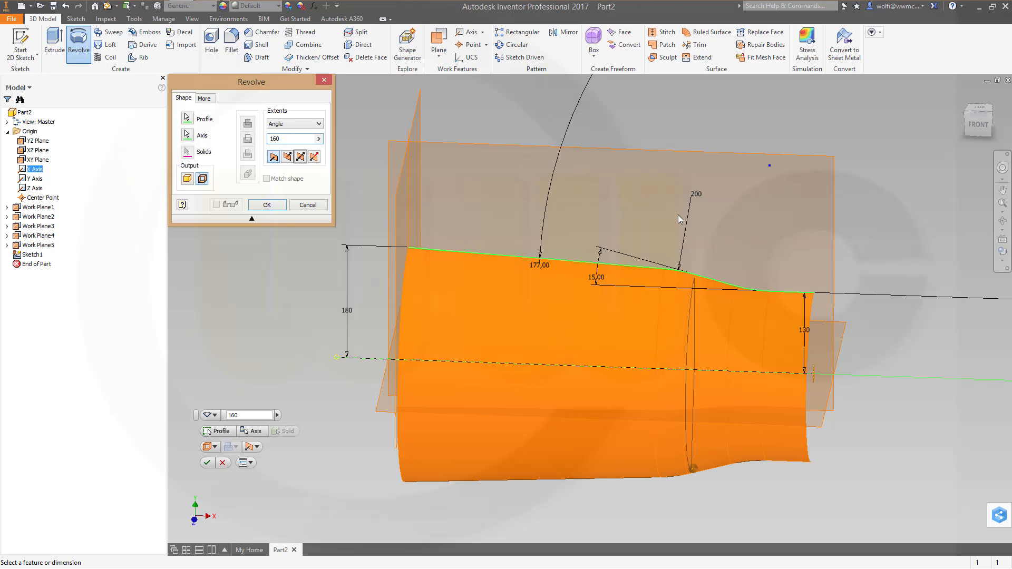
pyautogui.click(301, 157)
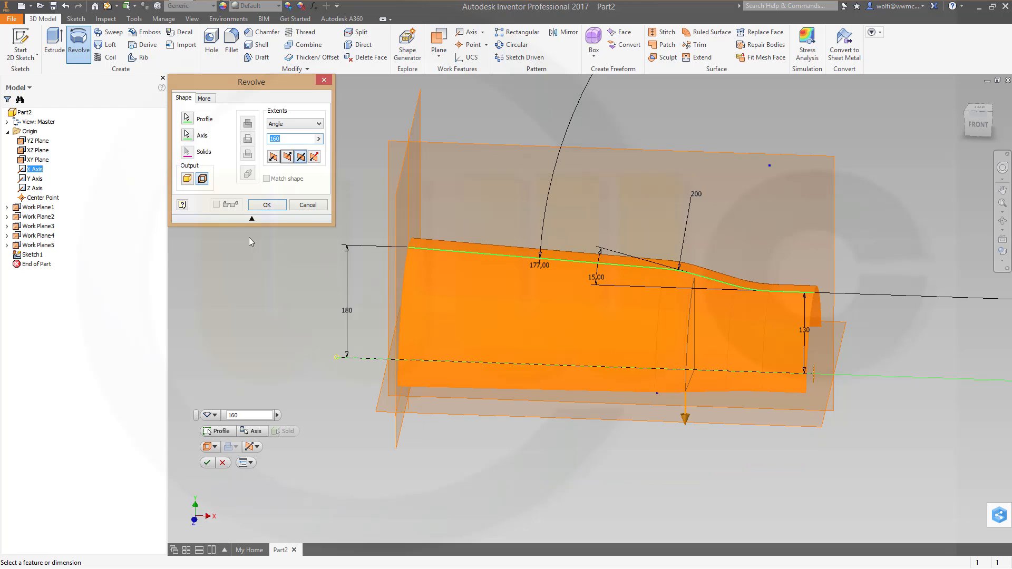
pyautogui.click(266, 205)
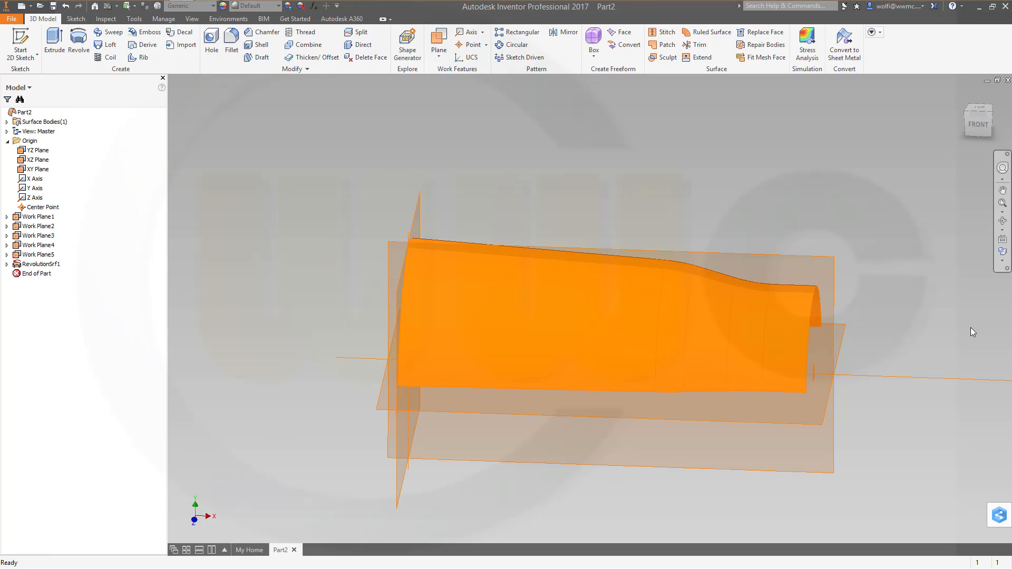
# Step: Start a new 2D sketch on the XY plane
pyautogui.moveTo(582, 419); pyautogui.dragTo(469, 388, button='middle')
pyautogui.scroll(3, 840, 388)
pyautogui.moveTo(807, 378); pyautogui.dragTo(767, 335, button='middle')
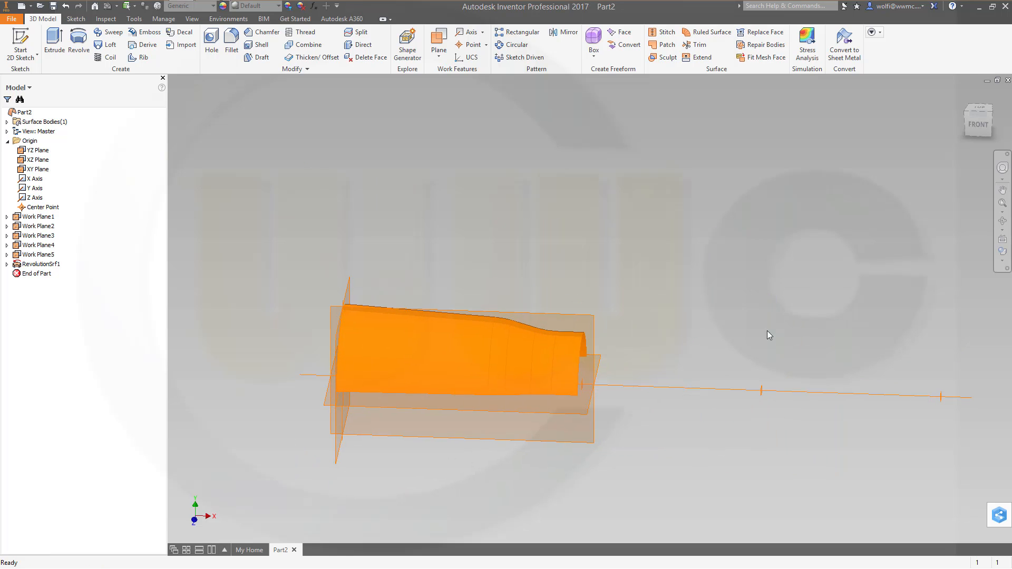
pyautogui.click(20, 42)
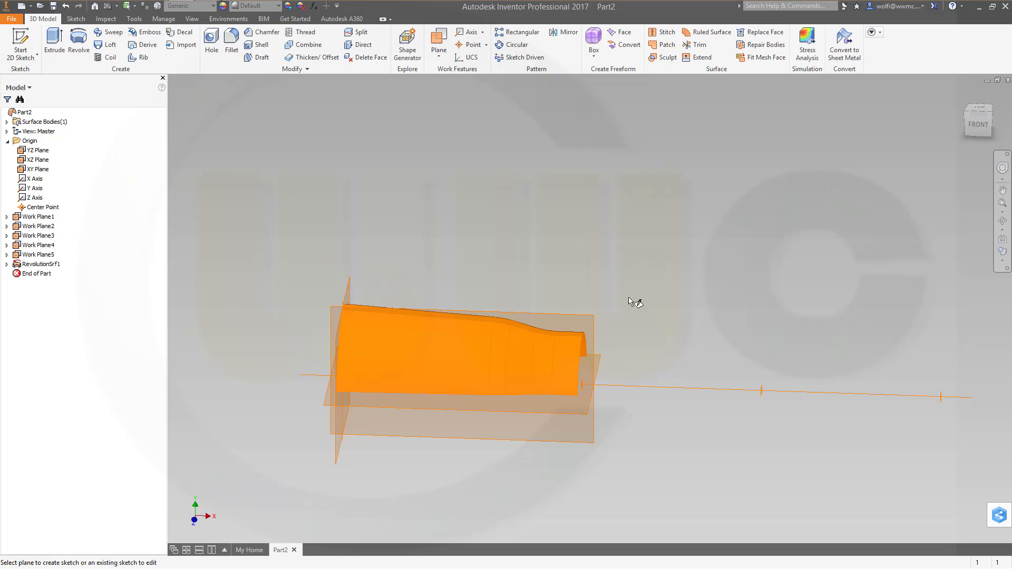
pyautogui.click(595, 326)
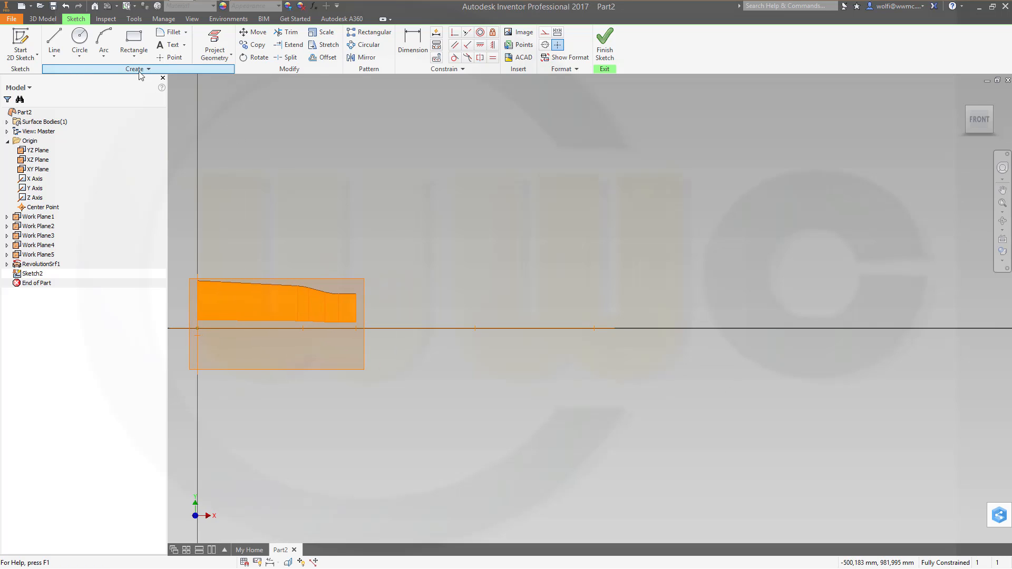
# Step: Project the three work planes at and beyond the narrow end of the revolved surface into the sketch and convert them to construction lines
pyautogui.click(214, 52)
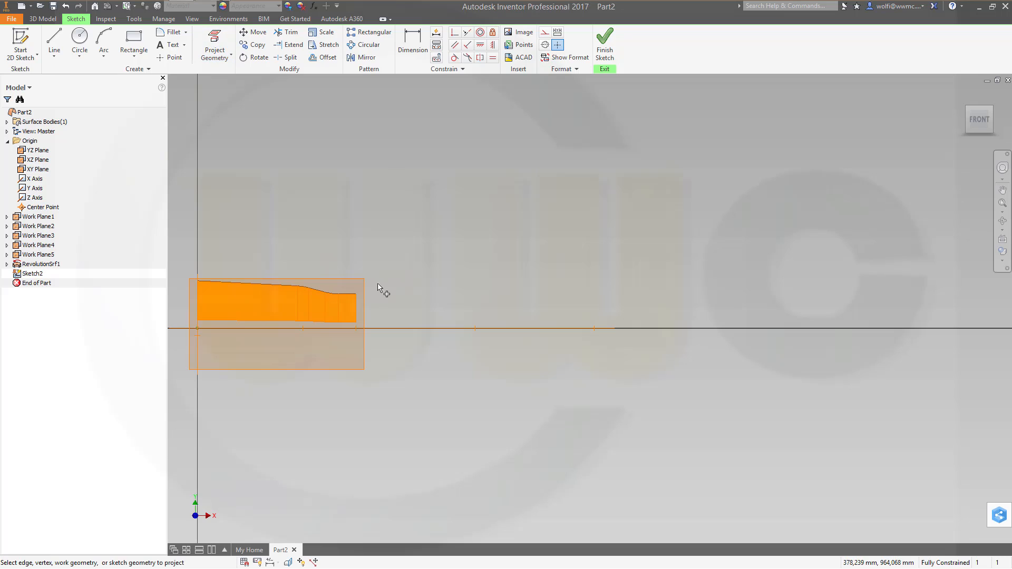
pyautogui.click(355, 329)
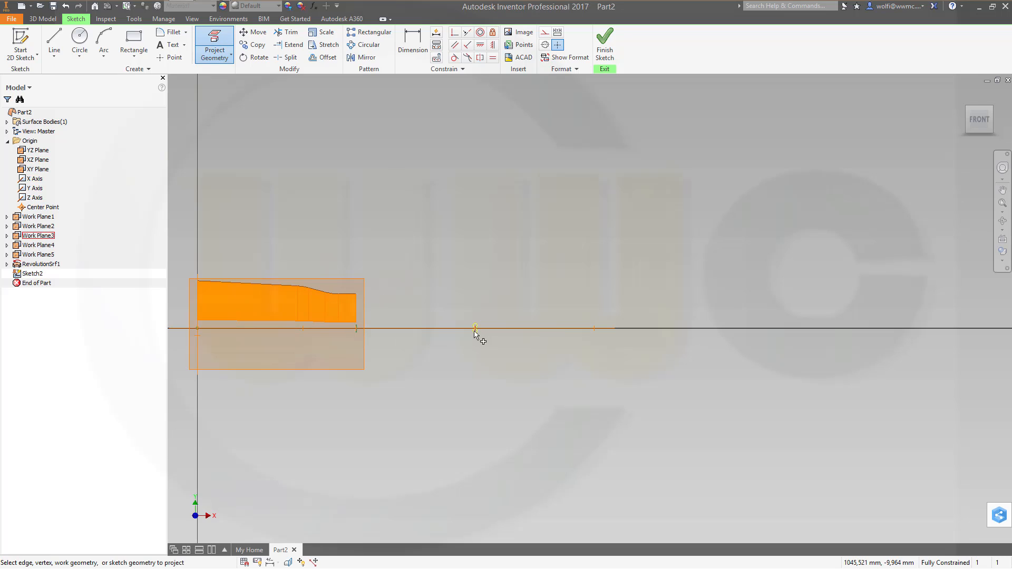
pyautogui.click(474, 330)
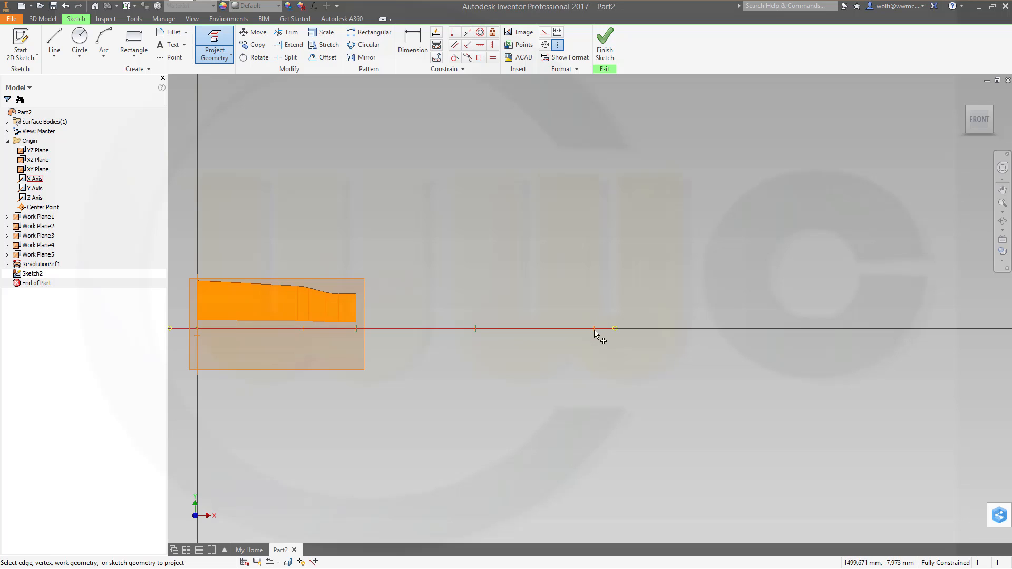
pyautogui.click(594, 330)
pyautogui.click(560, 330)
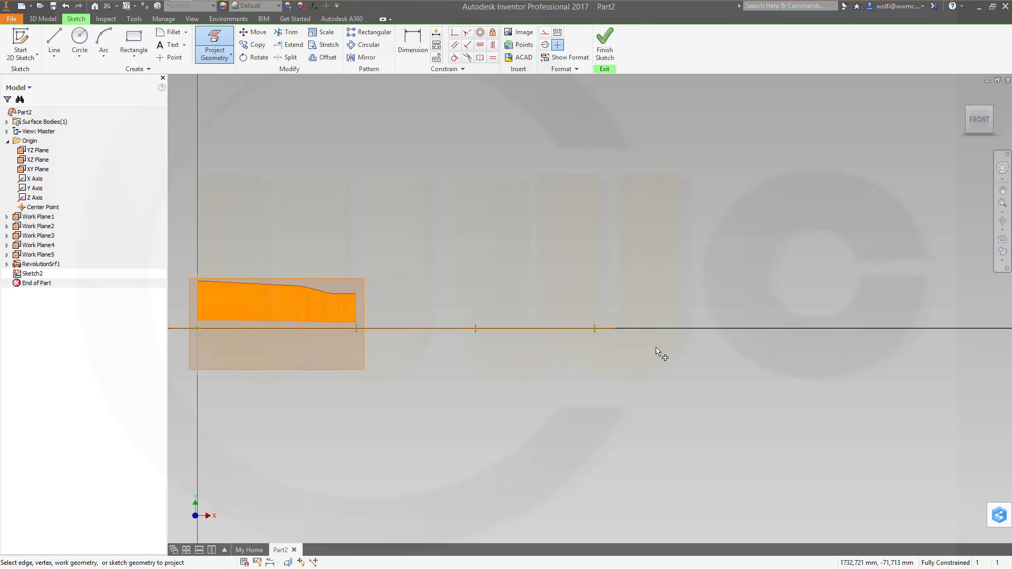
pyautogui.press('Escape')
pyautogui.moveTo(660, 358); pyautogui.dragTo(351, 328)
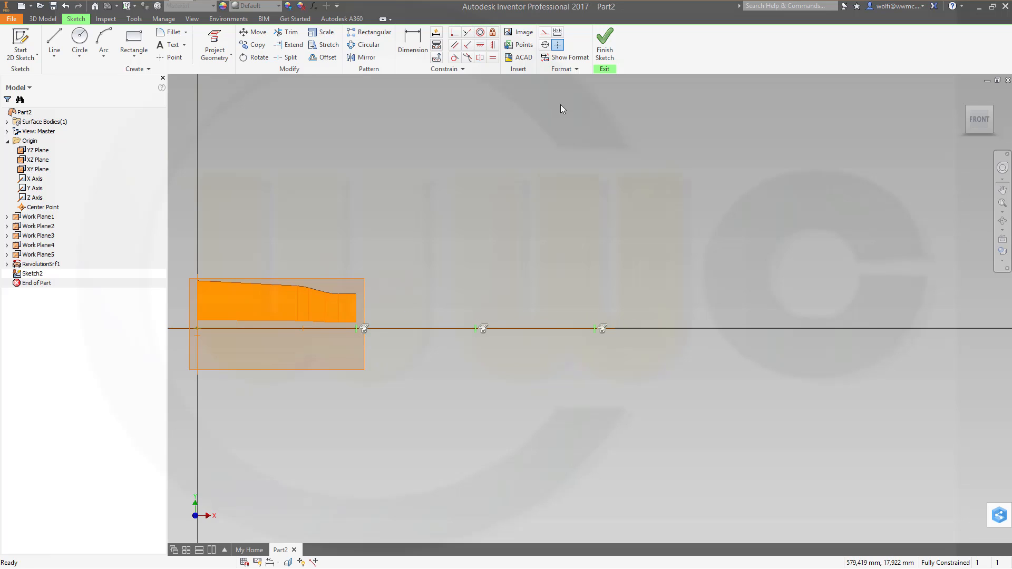
pyautogui.click(544, 33)
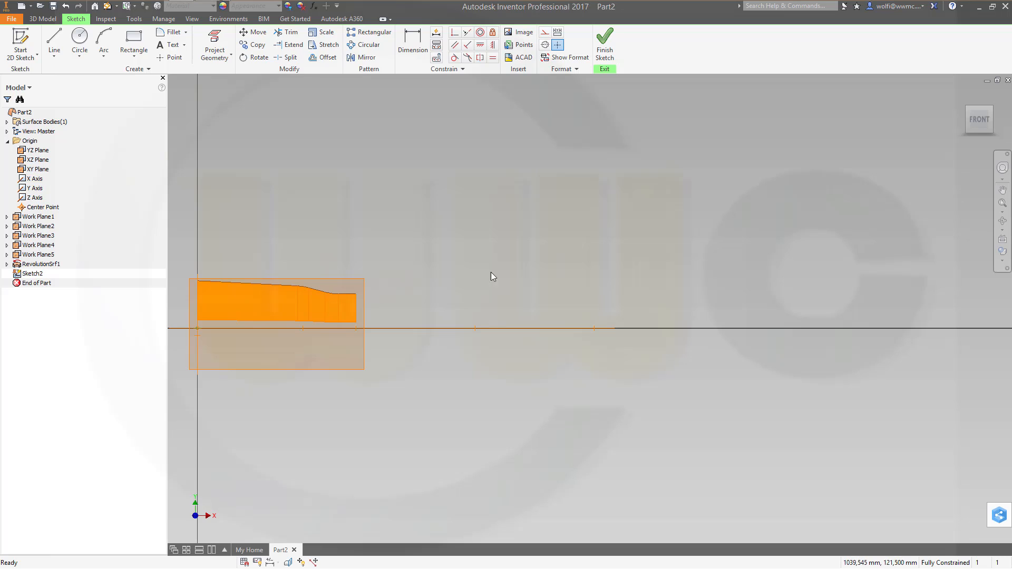
# Step: Sketch a horizontal line beyond the narrow end of the surface, continuing into a tangent arc that curves upward
pyautogui.click(54, 41)
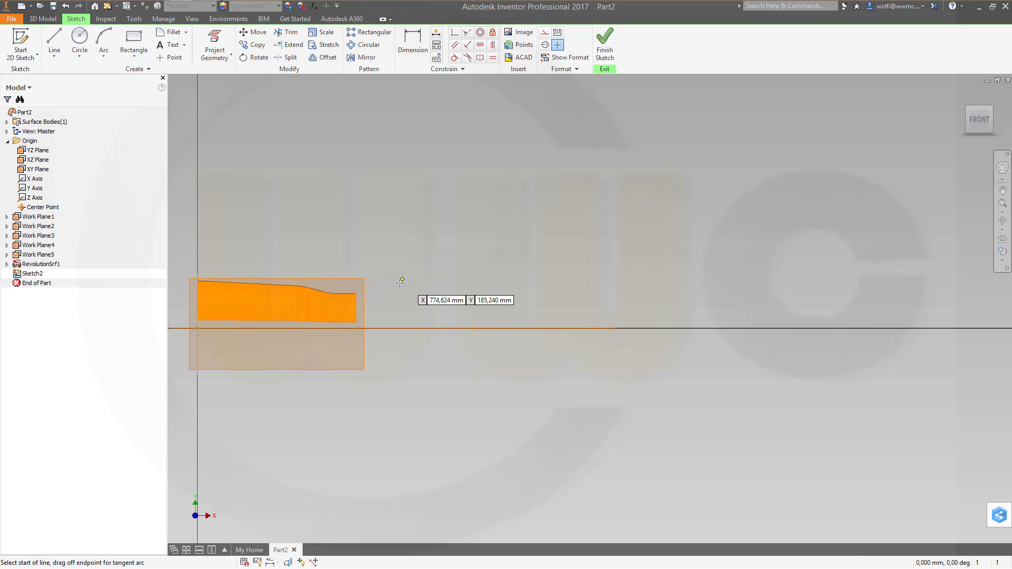
pyautogui.click(382, 305)
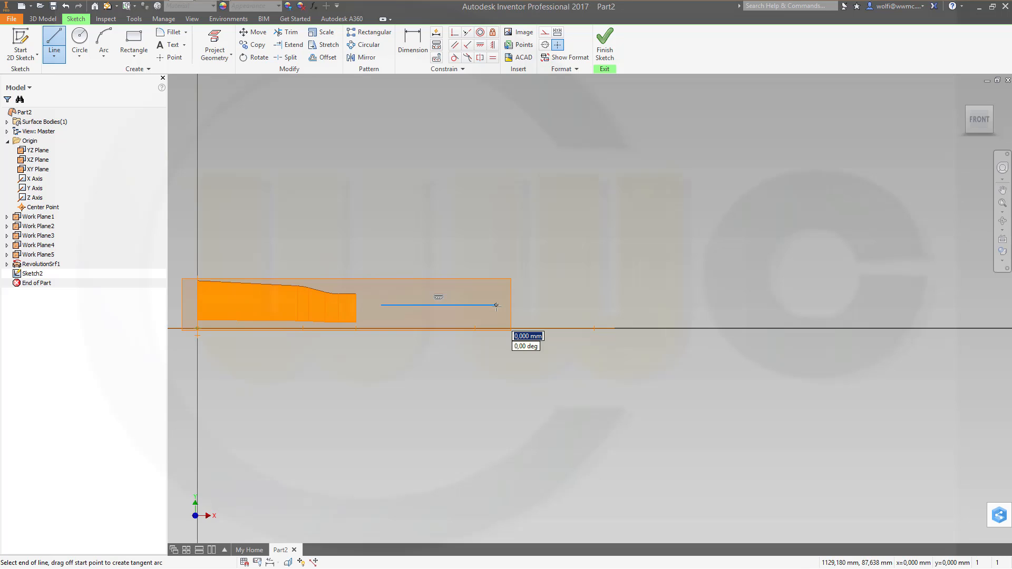
pyautogui.moveTo(497, 305); pyautogui.dragTo(589, 278)
pyautogui.press('Escape')
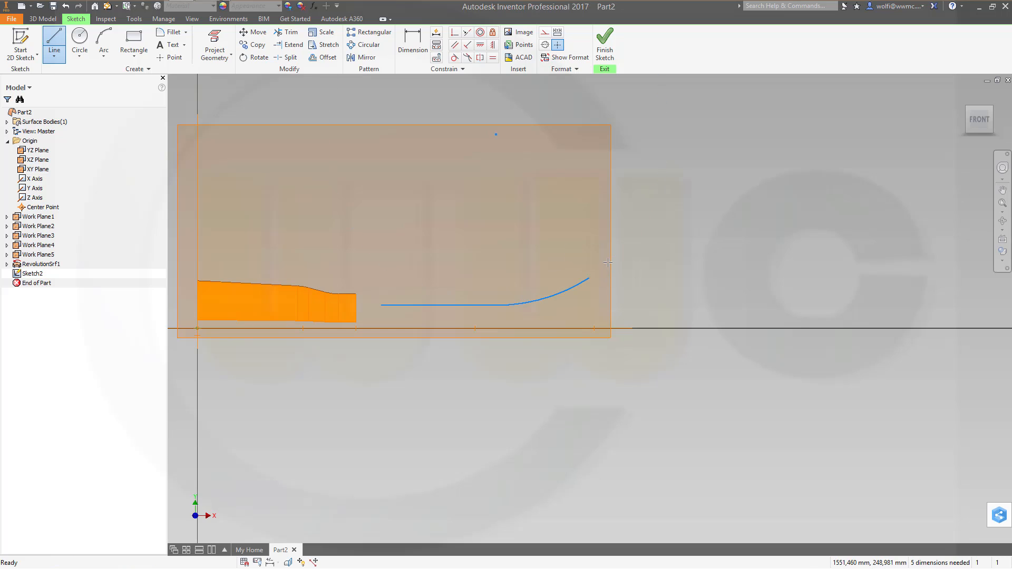
# Step: Constrain the arc's end, the line's start and the line-arc junction coincident with the three projected work plane lines
pyautogui.click(453, 33)
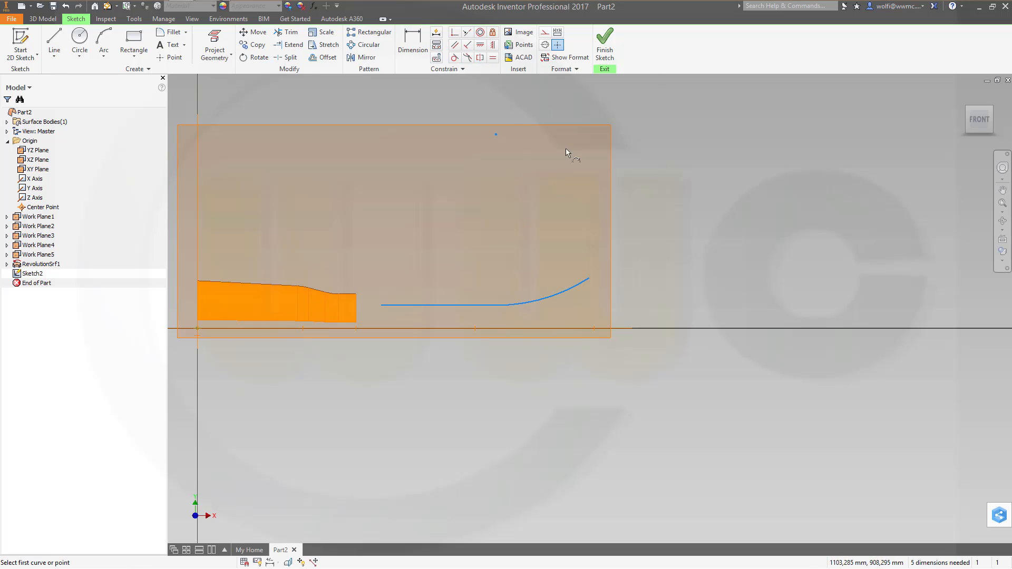
pyautogui.click(589, 277)
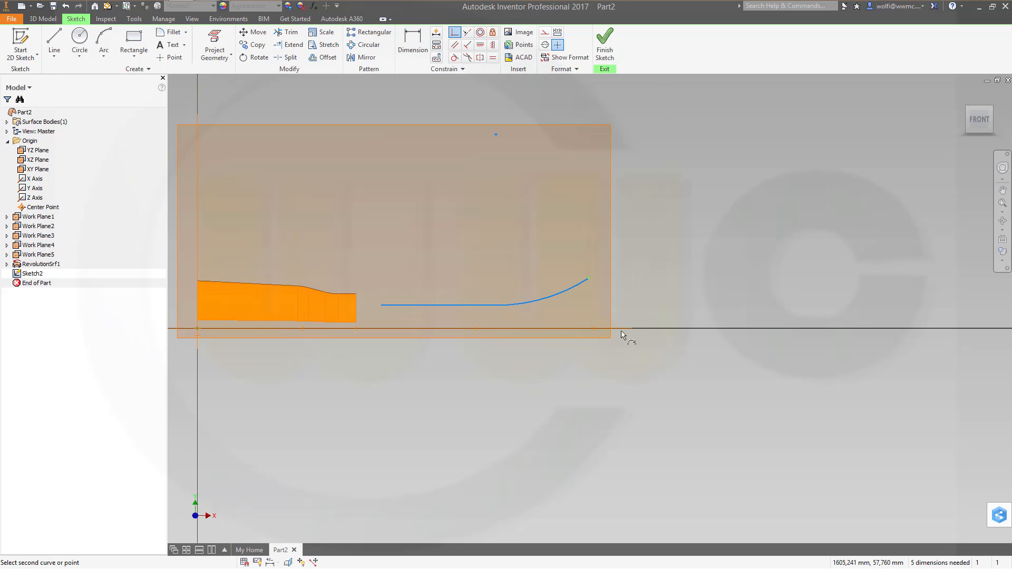
pyautogui.click(594, 330)
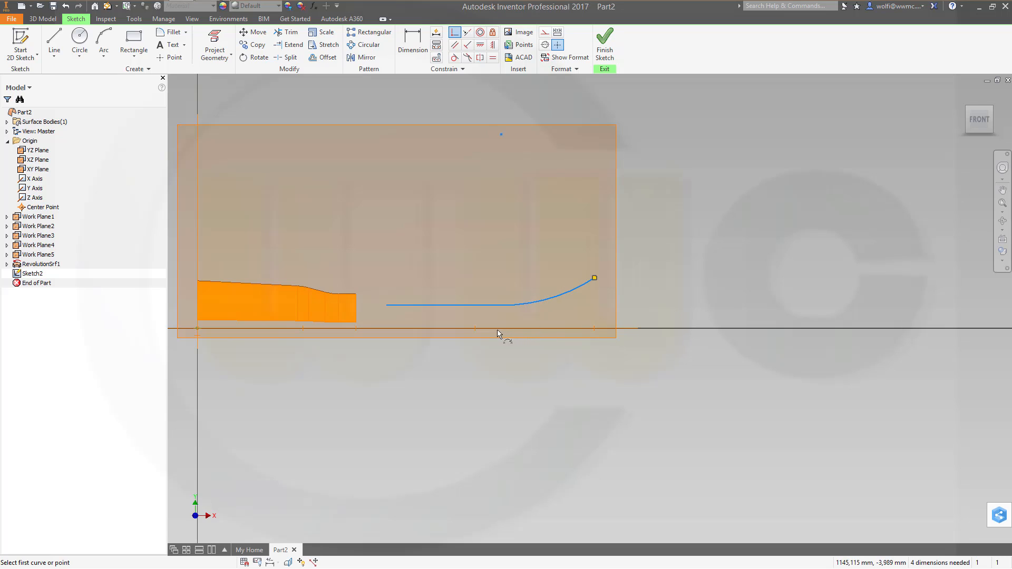
pyautogui.click(387, 305)
pyautogui.click(357, 333)
pyautogui.click(502, 305)
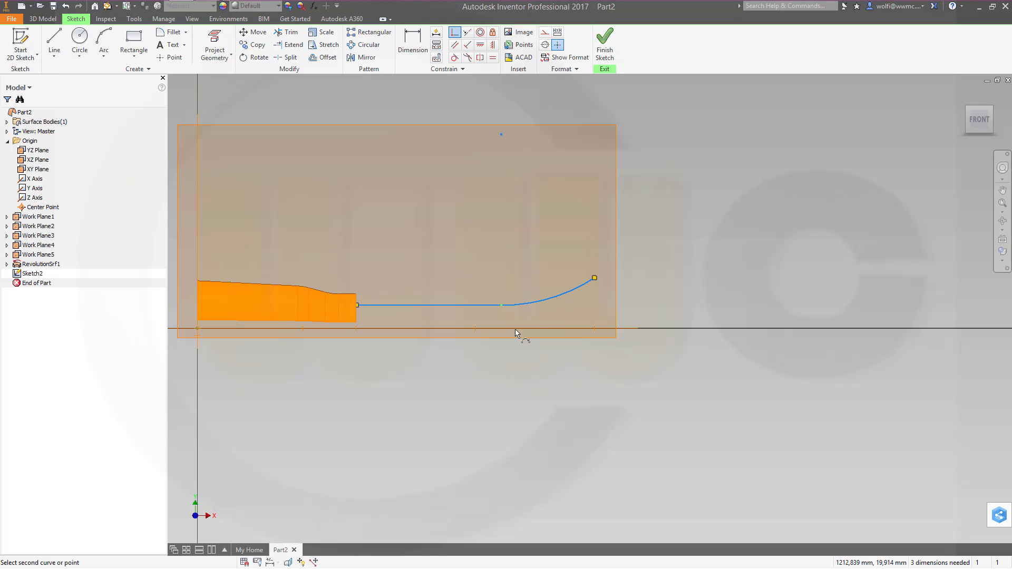
pyautogui.click(474, 329)
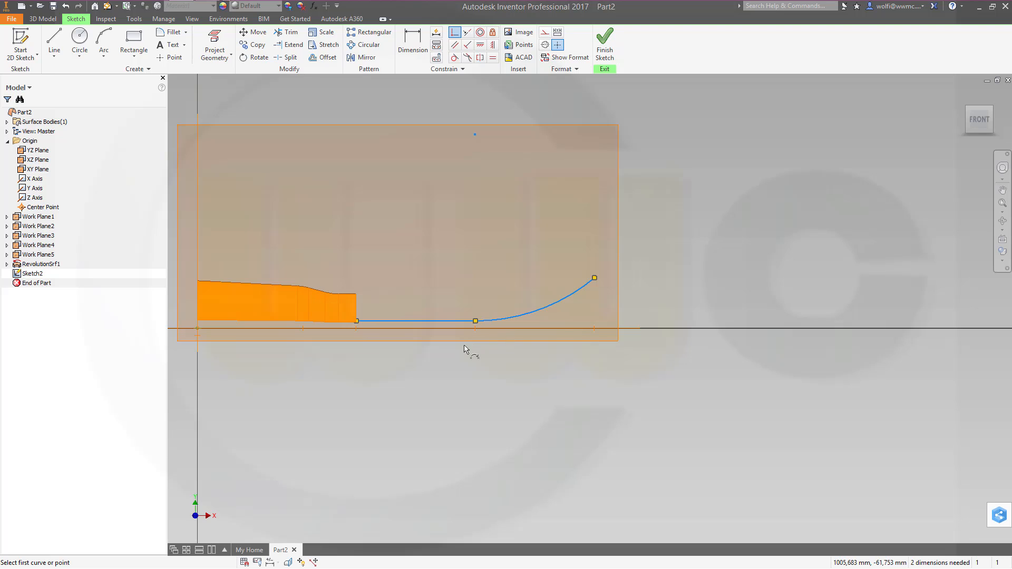
# Step: Try a driven length dimension on the horizontal line, then delete it
pyautogui.scroll(-3, 470, 339)
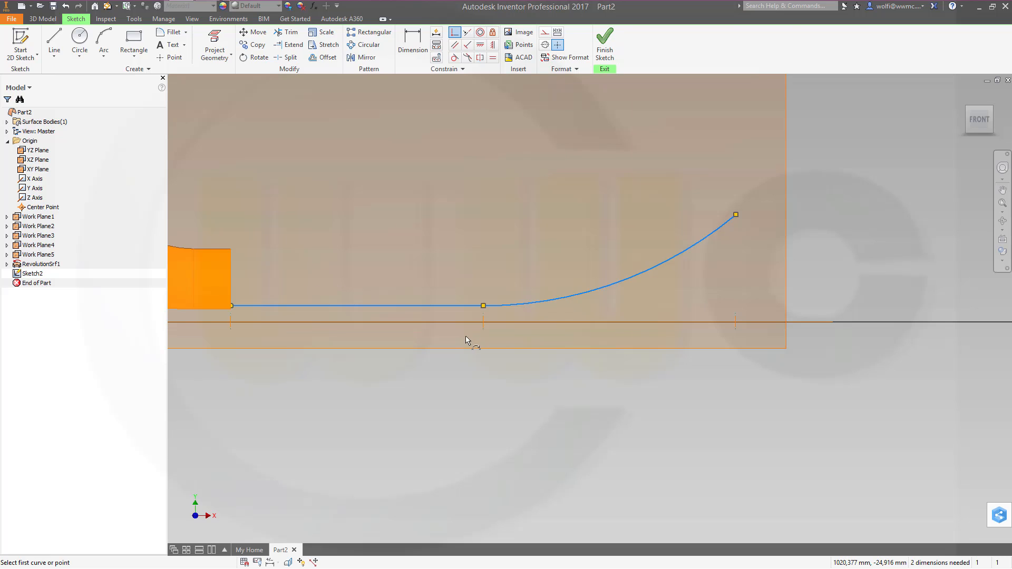
pyautogui.click(412, 51)
pyautogui.click(381, 307)
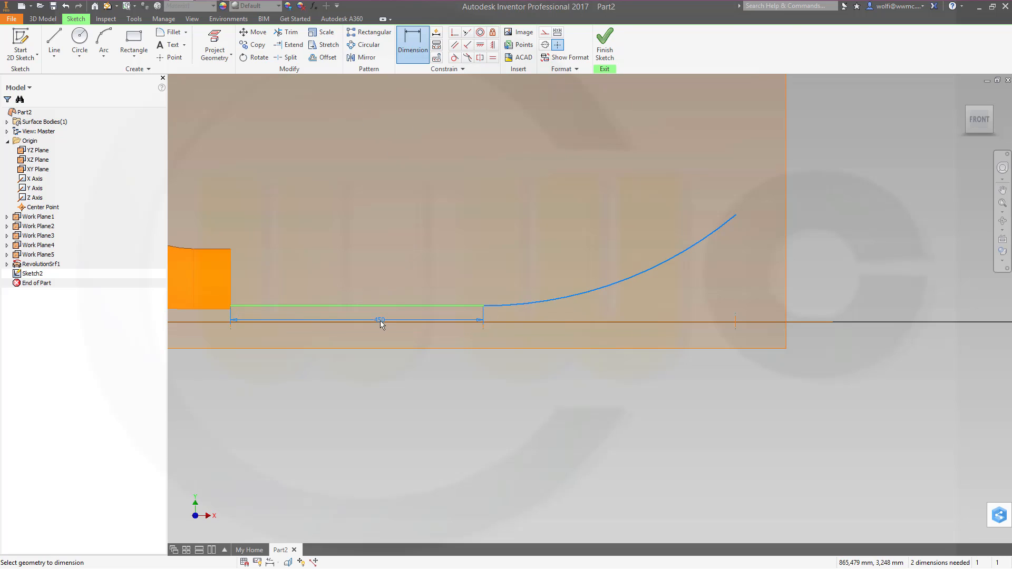
pyautogui.click(380, 325)
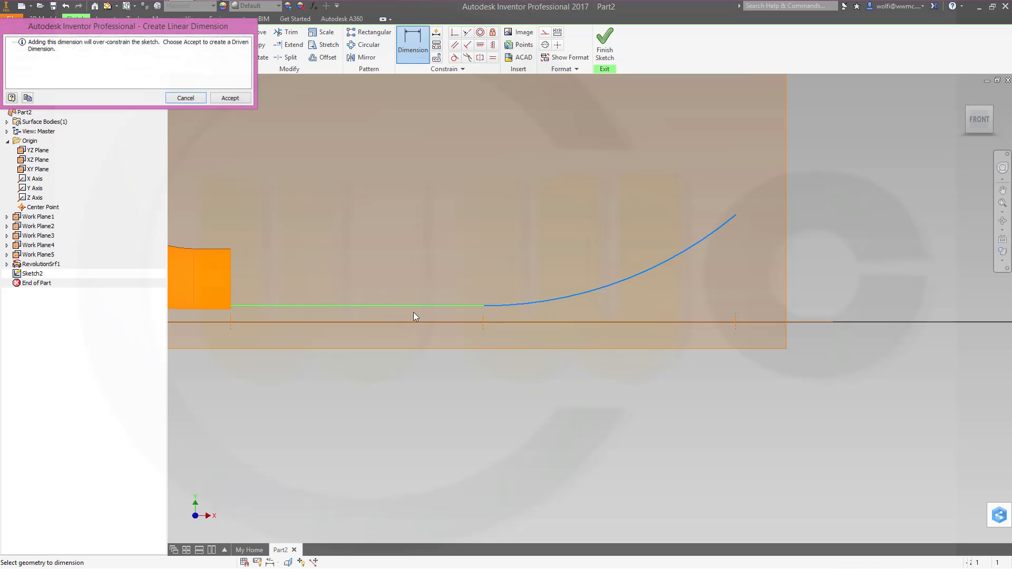
pyautogui.click(230, 98)
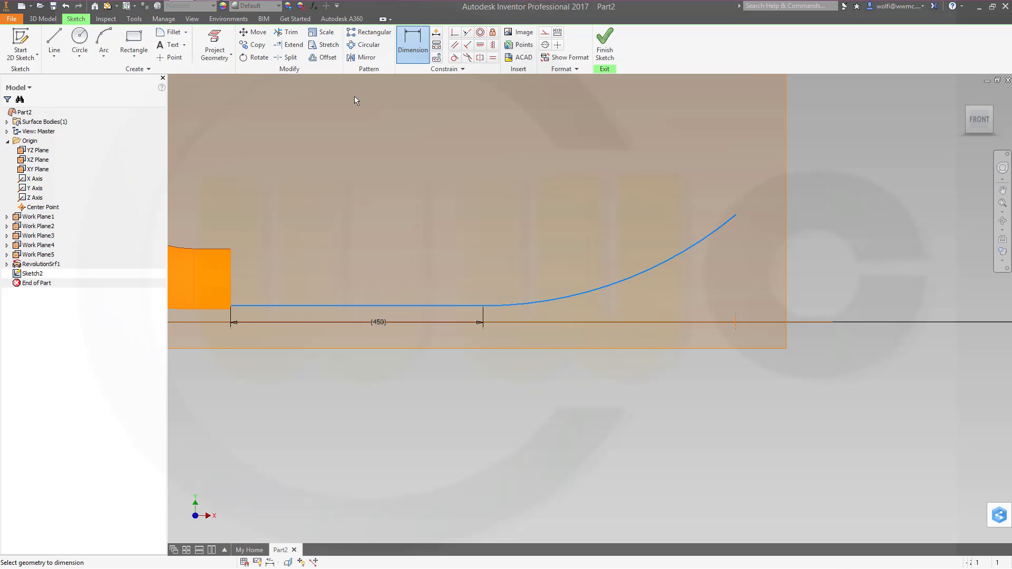
pyautogui.press('Escape')
pyautogui.click(381, 323)
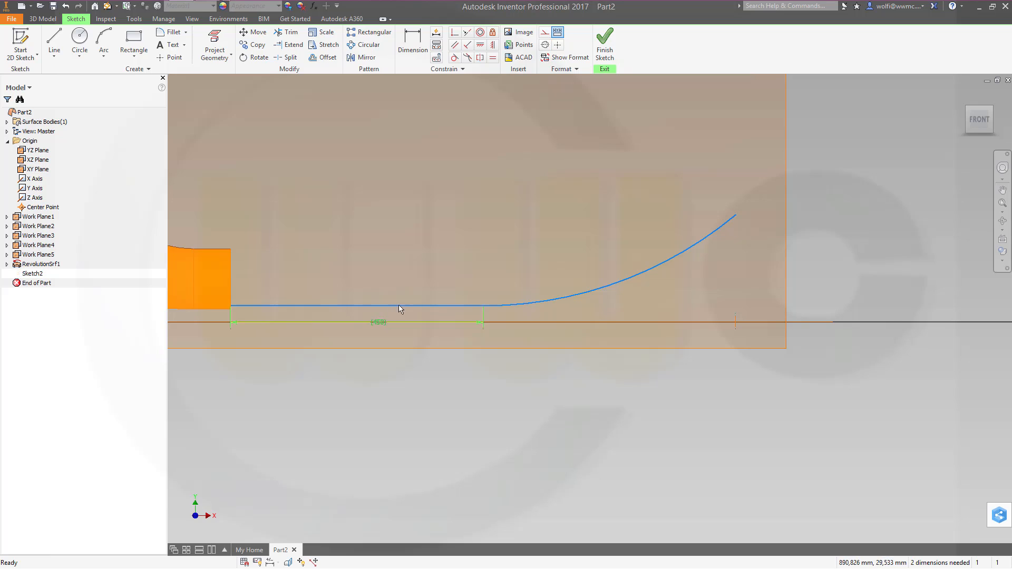
pyautogui.press('Delete')
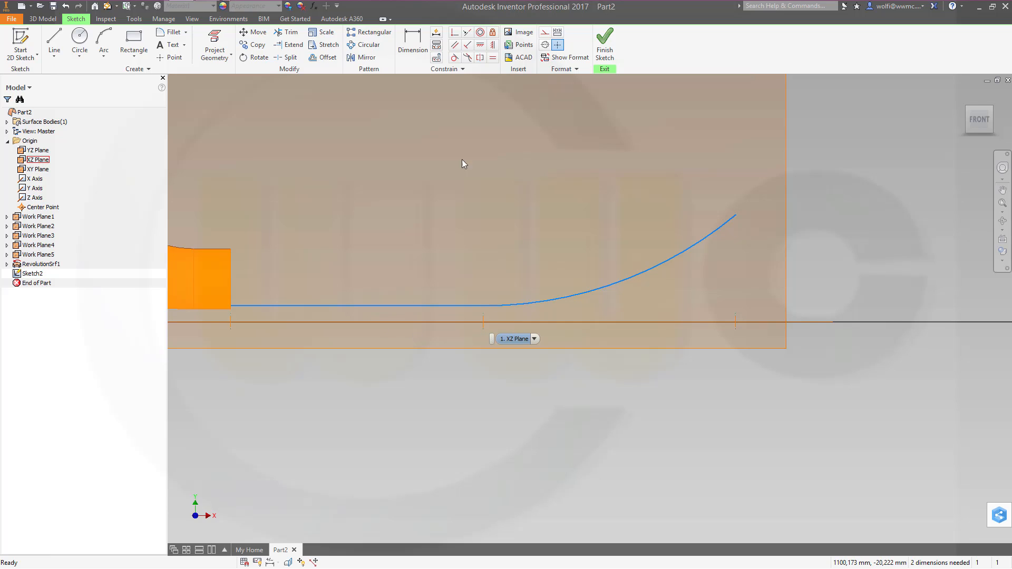
# Step: Dimension the horizontal line's height above the horizontal axis through the origin and set it to 100 mm
pyautogui.press('d')
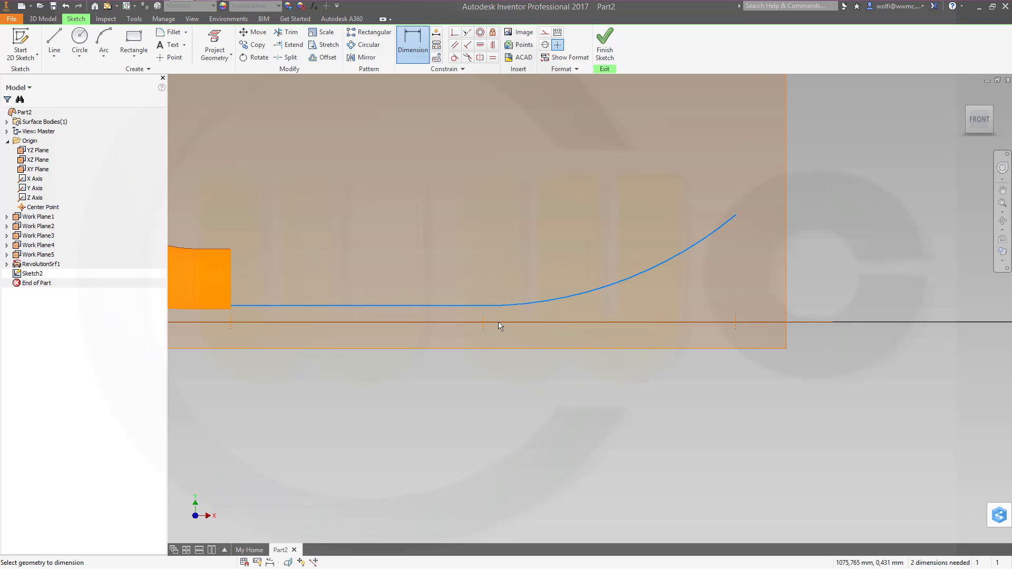
pyautogui.click(433, 307)
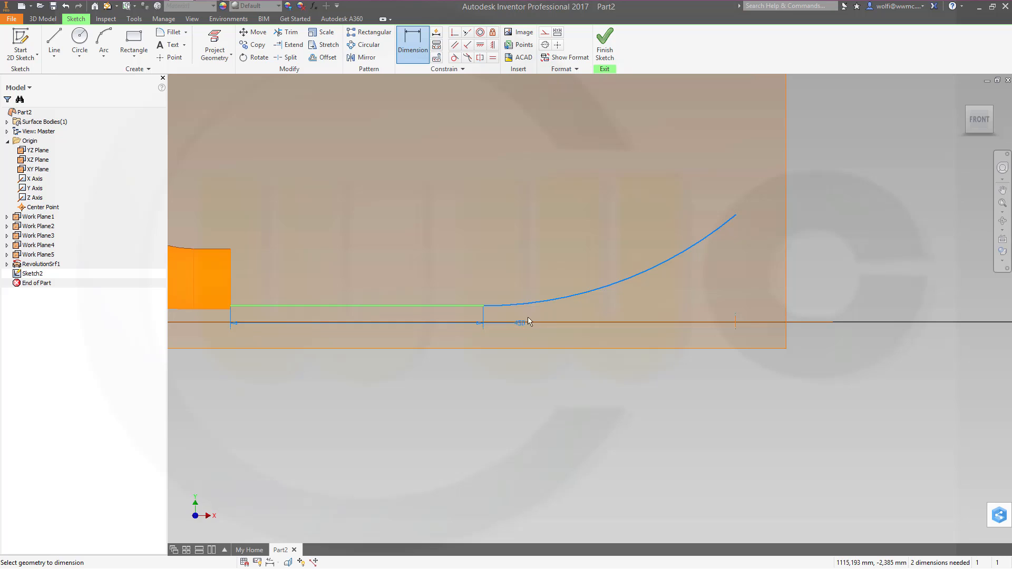
pyautogui.press('Escape')
pyautogui.moveTo(380, 262)
pyautogui.mouseDown(button='middle')
pyautogui.moveTo(721, 265)
pyautogui.moveTo(719, 213)
pyautogui.mouseUp(button='middle')
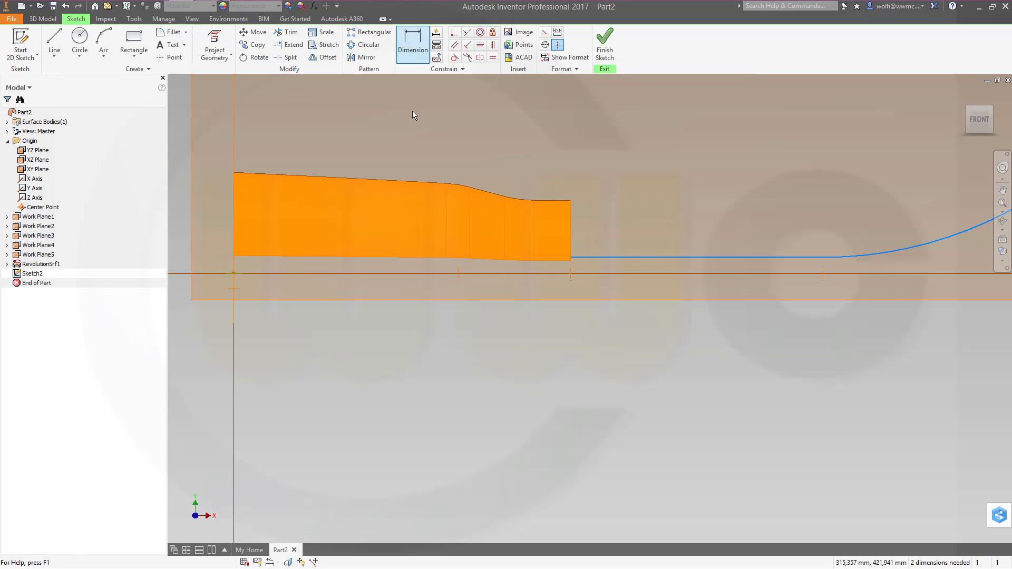
pyautogui.click(690, 257)
pyautogui.click(685, 272)
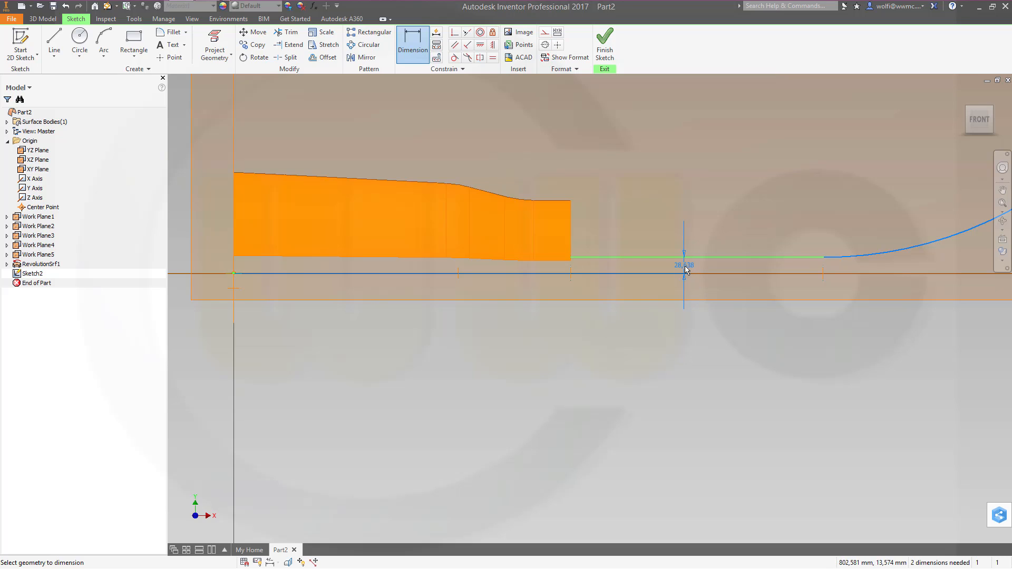
pyautogui.click(685, 268)
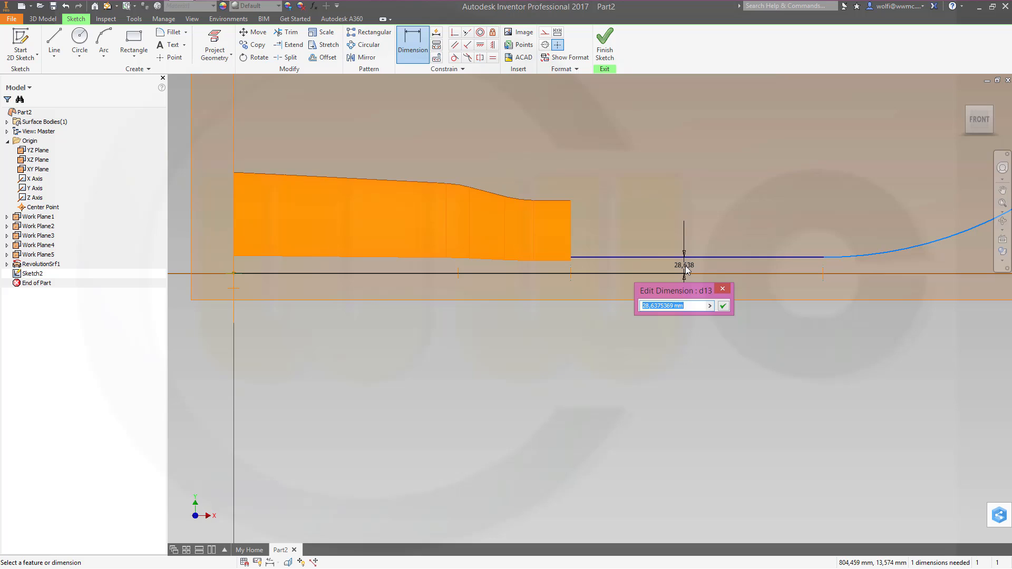
pyautogui.write('100')
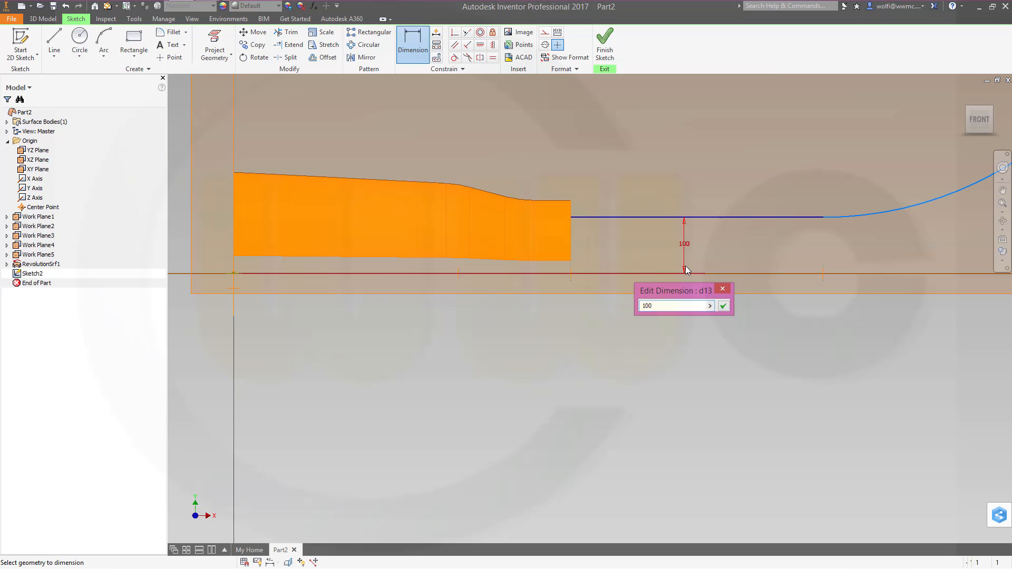
pyautogui.press('Return')
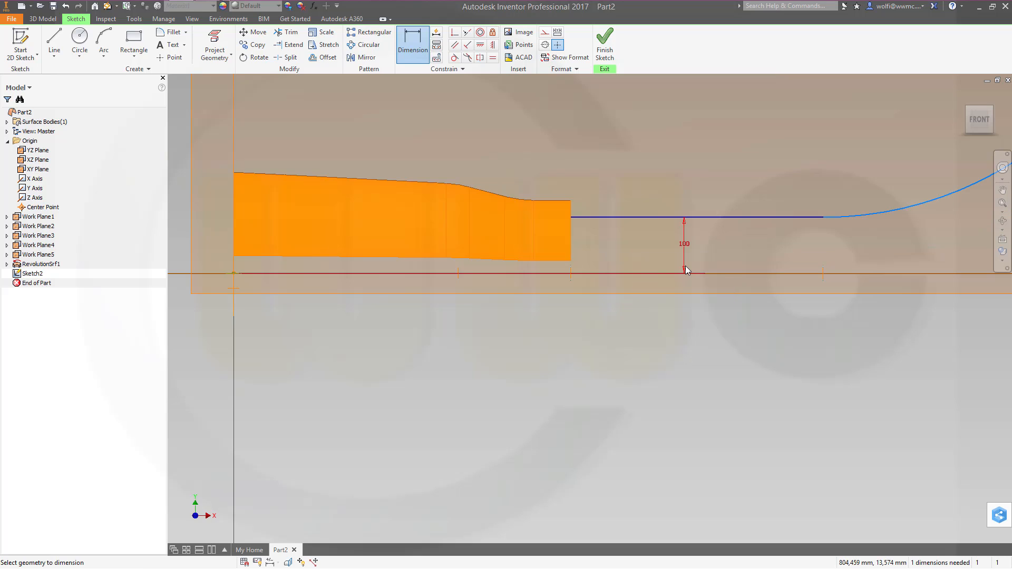
# Step: Dimension the tangent arc's radius as 2400 mm and finish the sketch
pyautogui.click(913, 205)
pyautogui.click(917, 165)
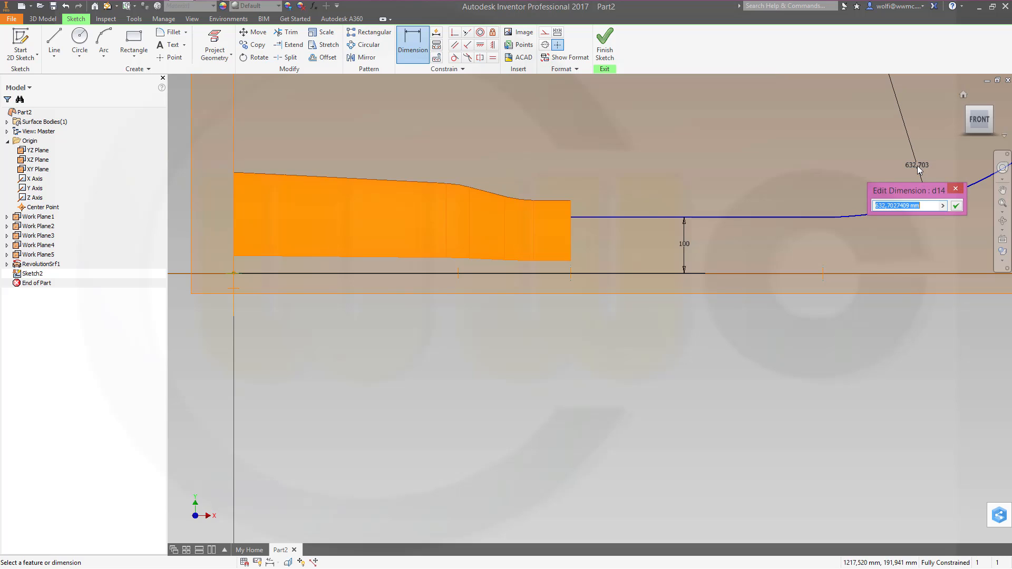
pyautogui.write('2400')
pyautogui.press('Return')
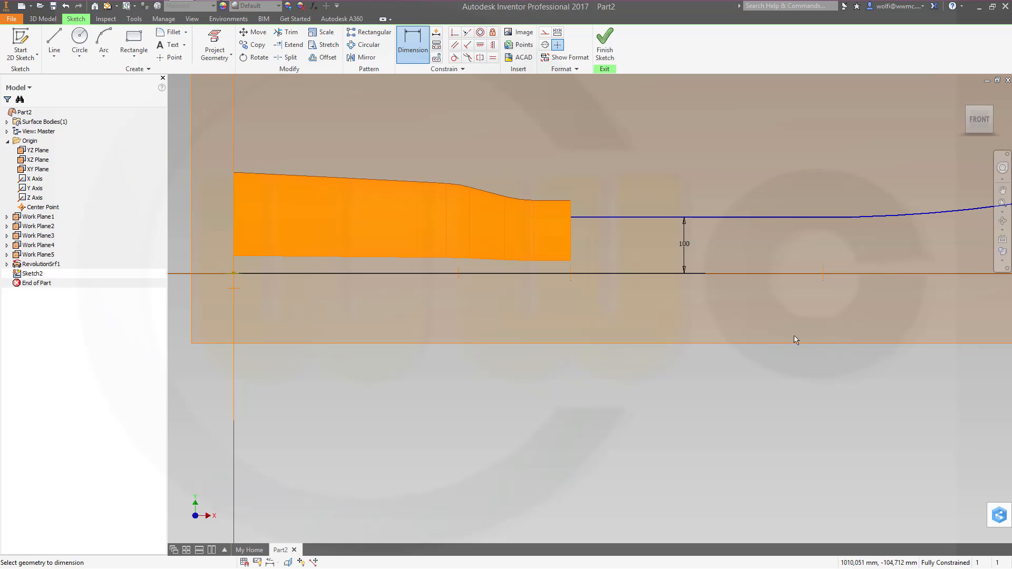
pyautogui.scroll(-2, 730, 366)
pyautogui.scroll(-4, 764, 375)
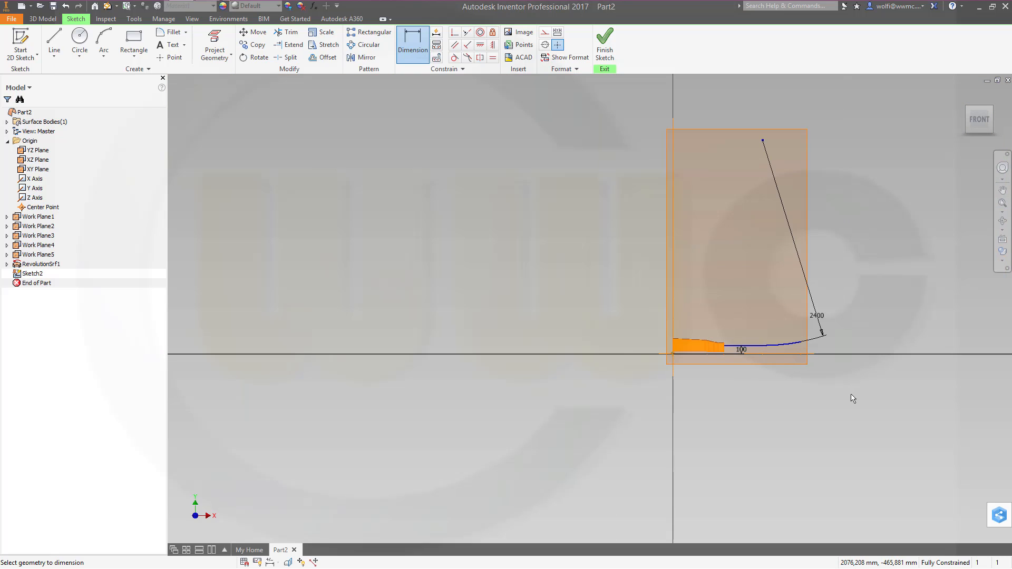
pyautogui.scroll(1, 844, 385)
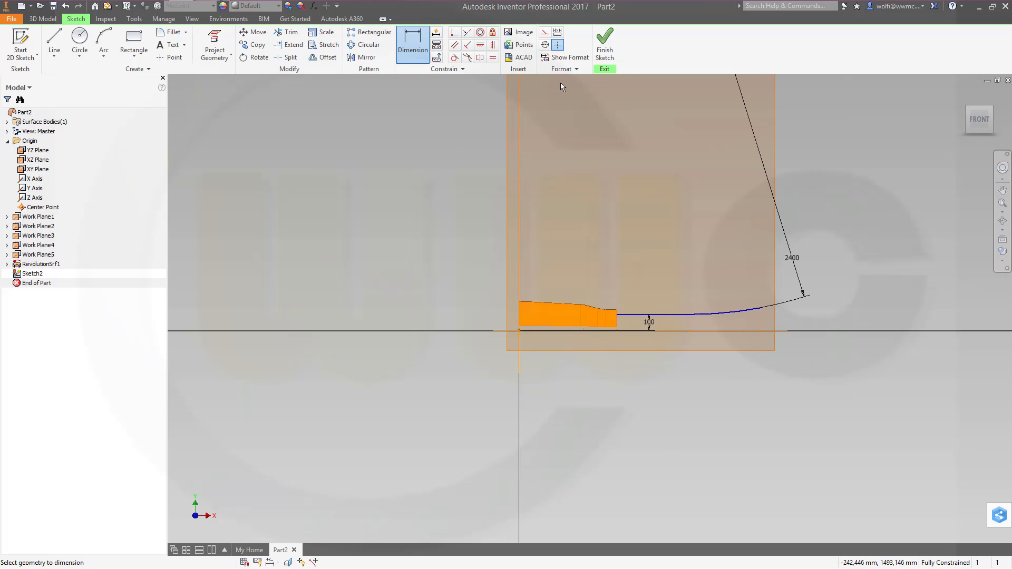
pyautogui.click(606, 47)
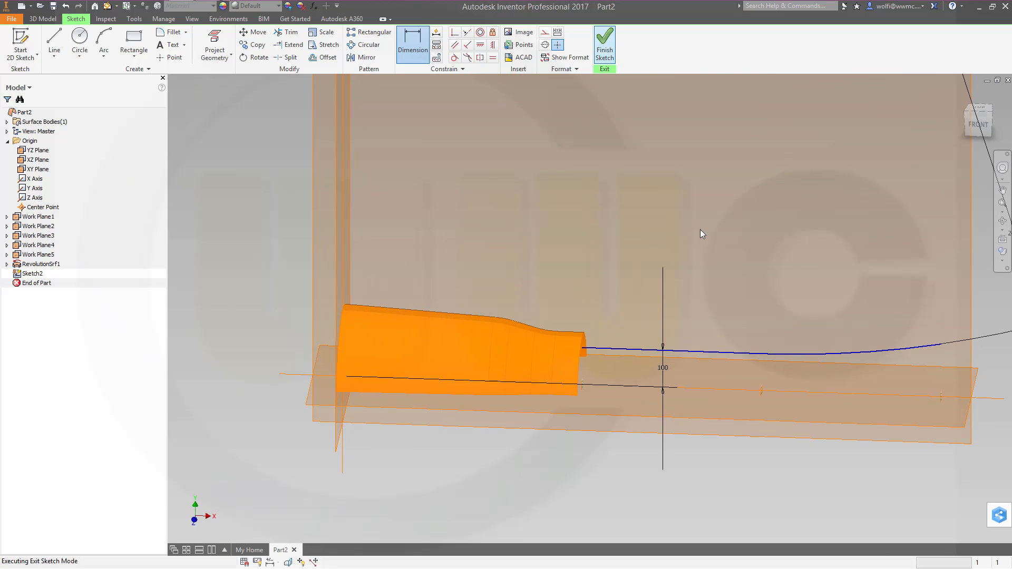
# Step: Create a work point at the lower front corner of the revolved surface's narrow end
pyautogui.scroll(-5, 593, 415)
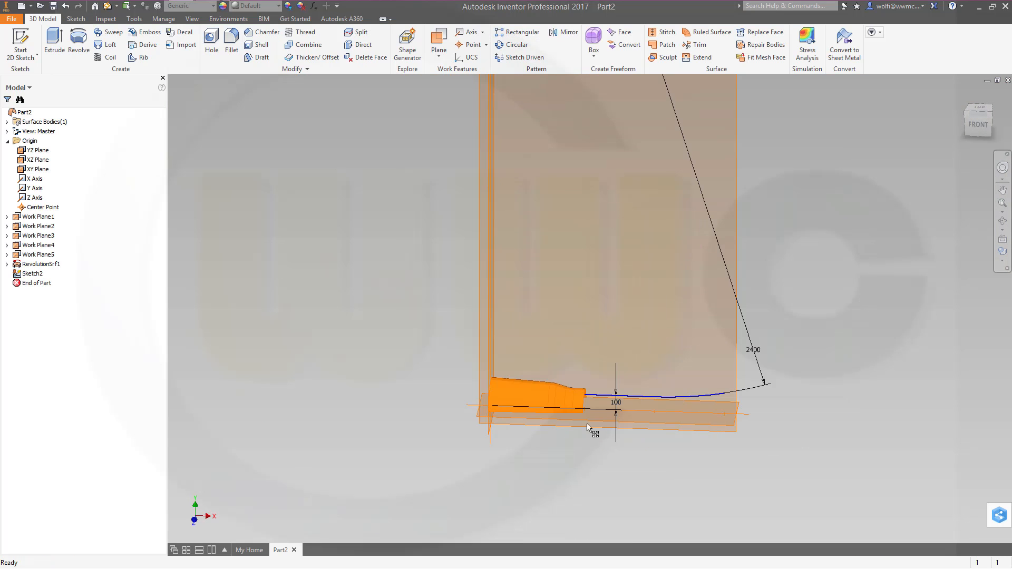
pyautogui.moveTo(527, 422); pyautogui.dragTo(435, 424, button='middle')
pyautogui.scroll(3, 482, 441)
pyautogui.scroll(3, 464, 434)
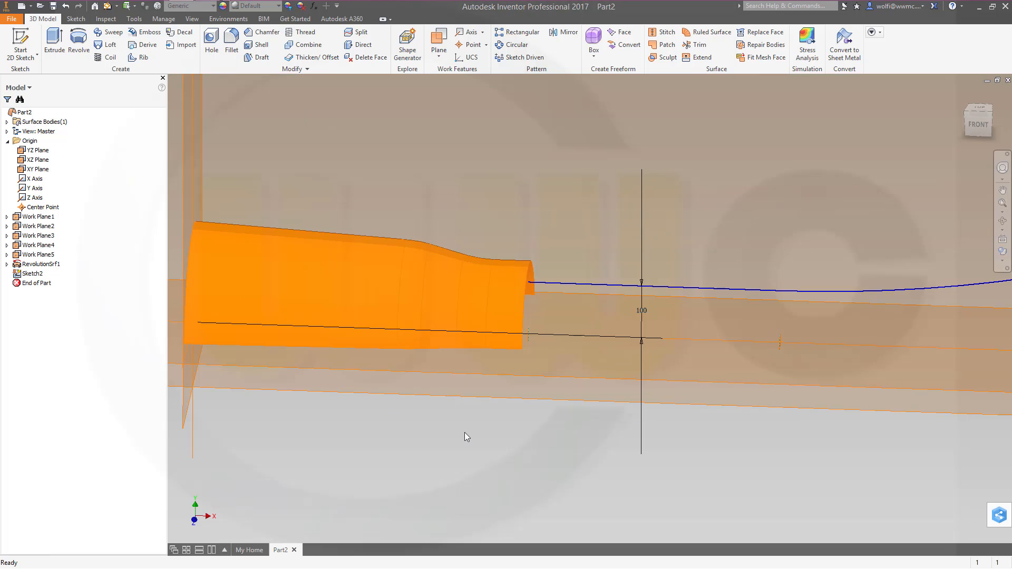
pyautogui.click(471, 47)
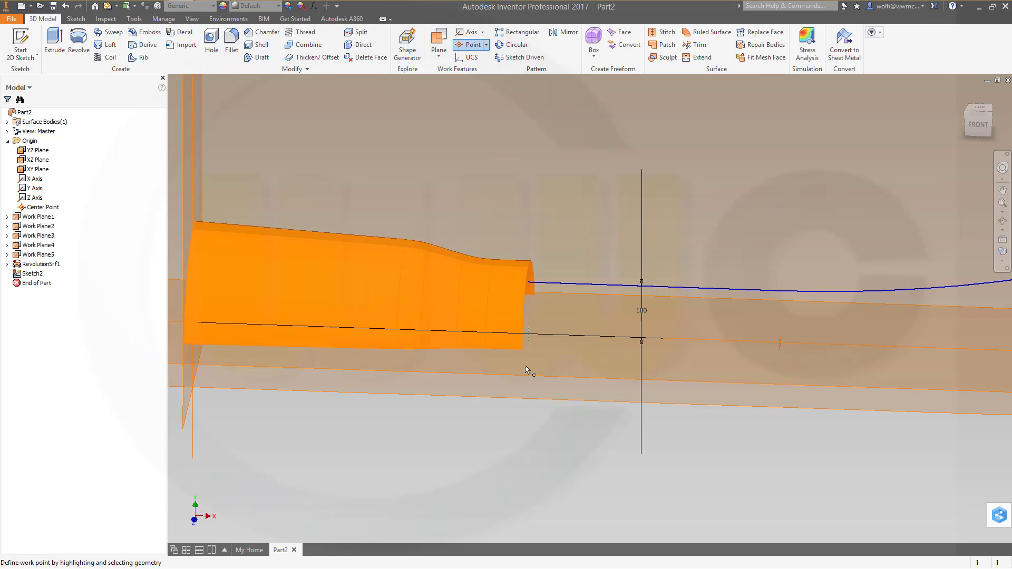
pyautogui.click(522, 350)
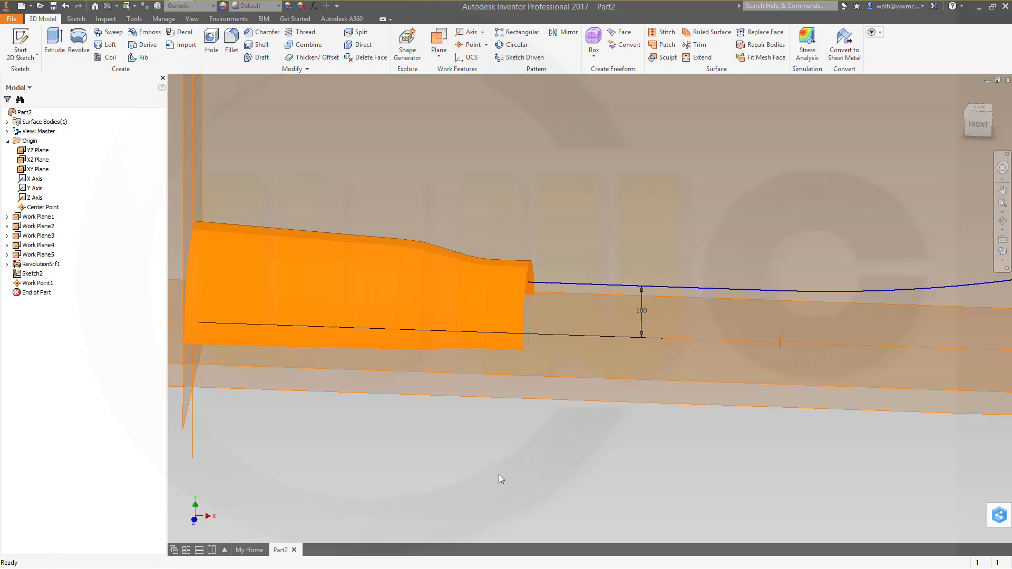
# Step: Create a work plane parallel to the XZ plane through the new work point
pyautogui.click(438, 39)
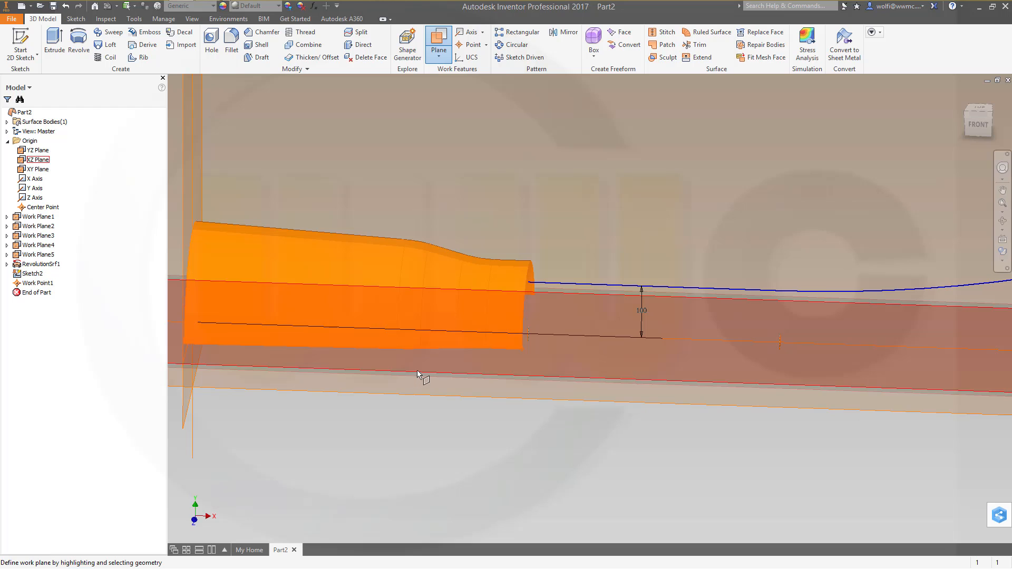
pyautogui.click(420, 371)
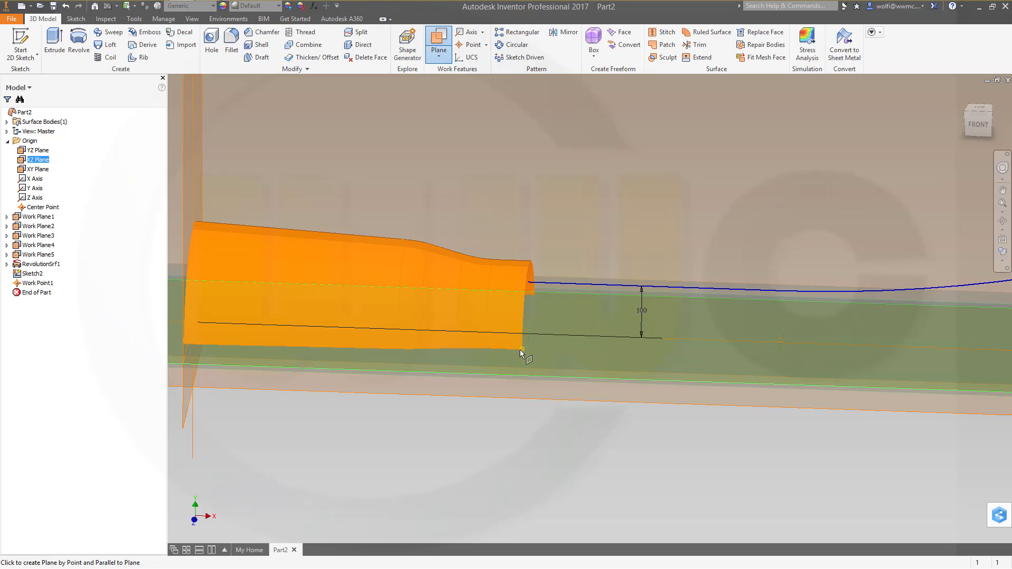
pyautogui.click(522, 350)
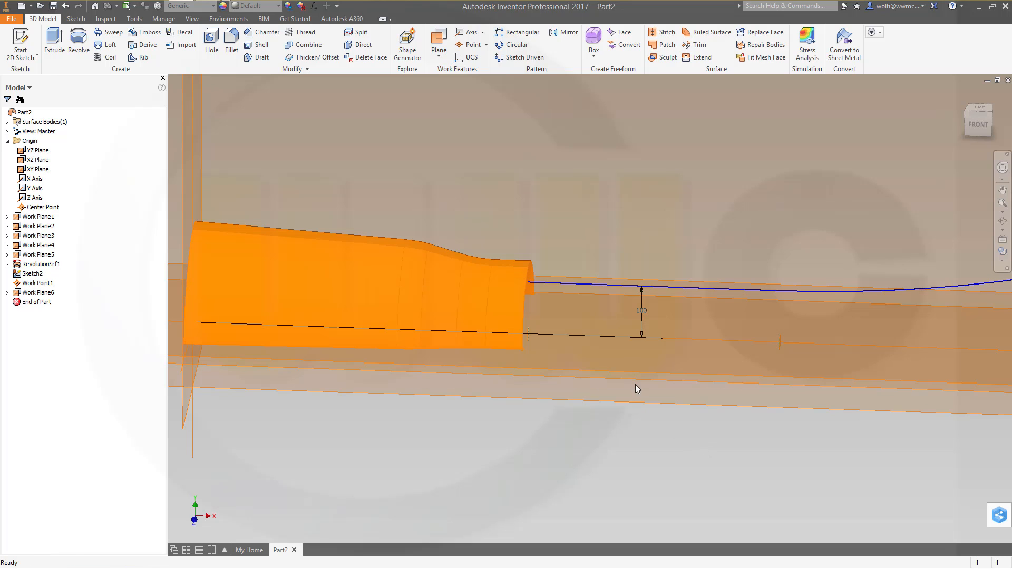
# Step: Start a new 2D sketch on the work plane through the surface's corner point
pyautogui.click(20, 45)
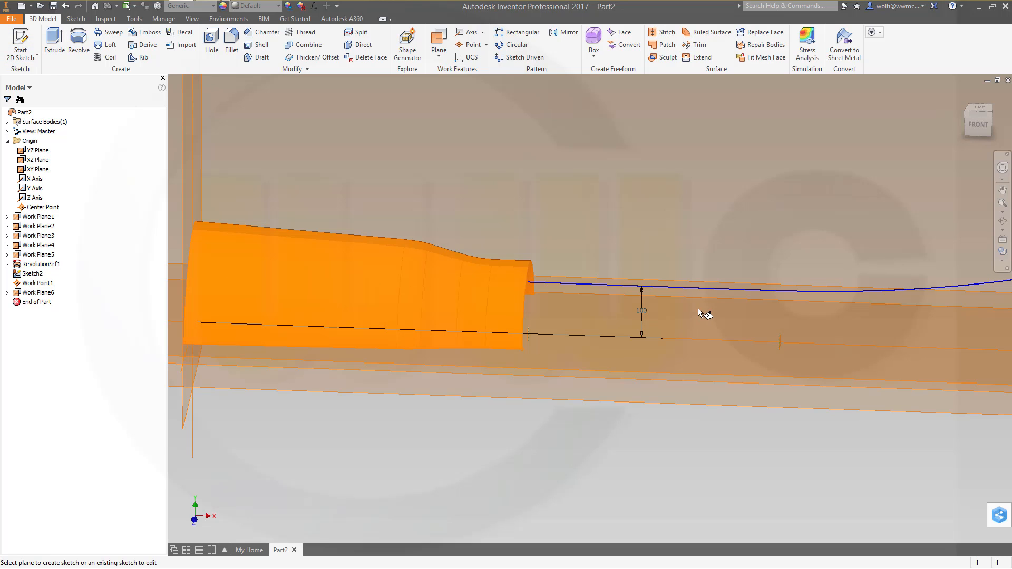
pyautogui.moveTo(628, 440); pyautogui.dragTo(482, 454, button='middle')
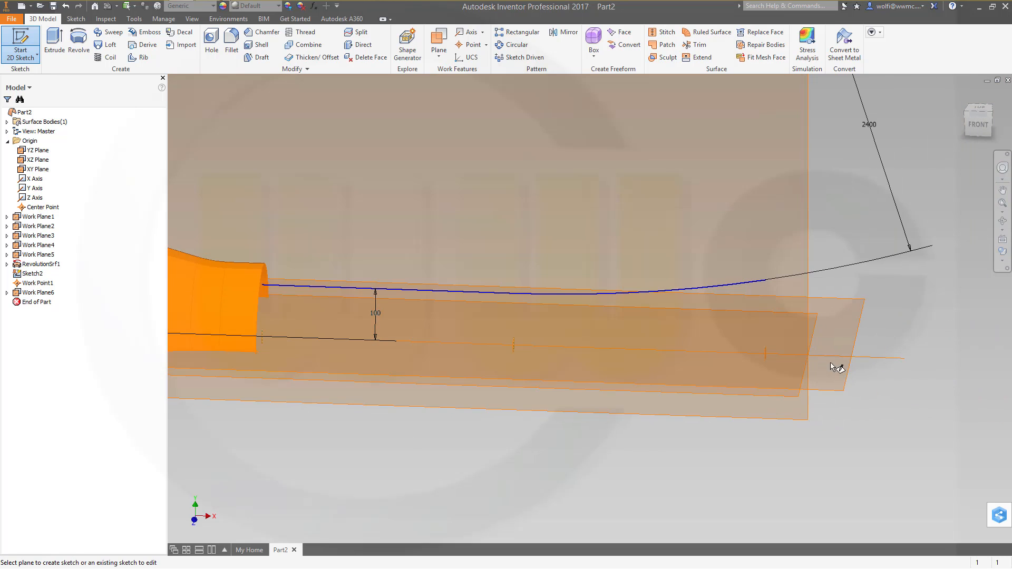
pyautogui.click(815, 392)
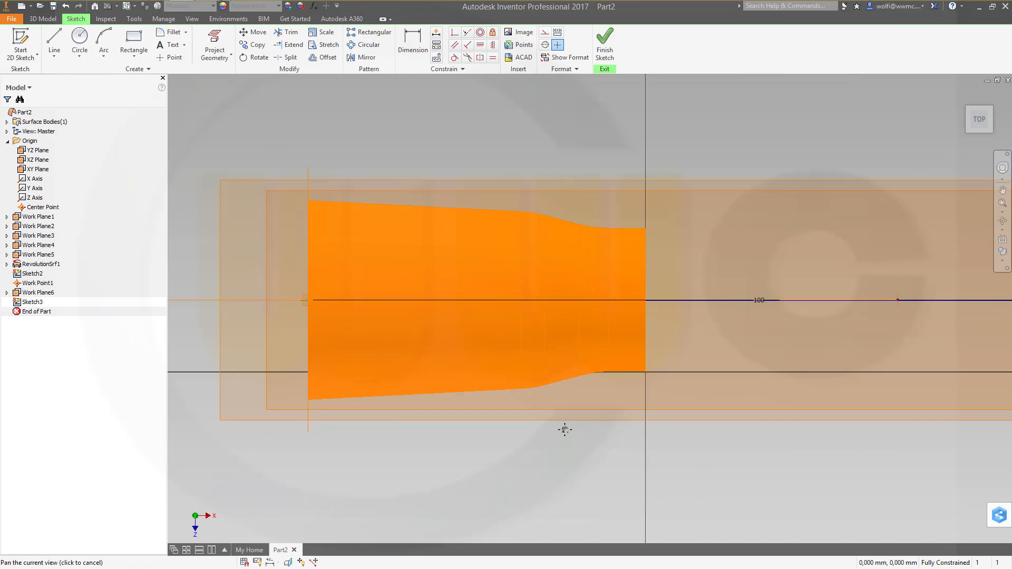
pyautogui.scroll(-8, 774, 421)
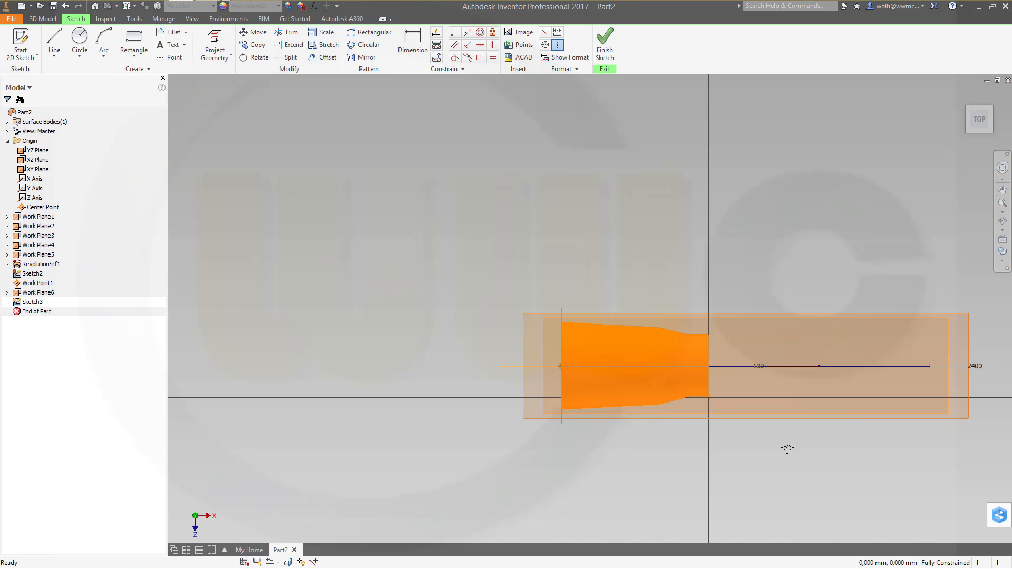
pyautogui.moveTo(787, 448); pyautogui.dragTo(540, 398, button='middle')
pyautogui.scroll(3, 540, 398)
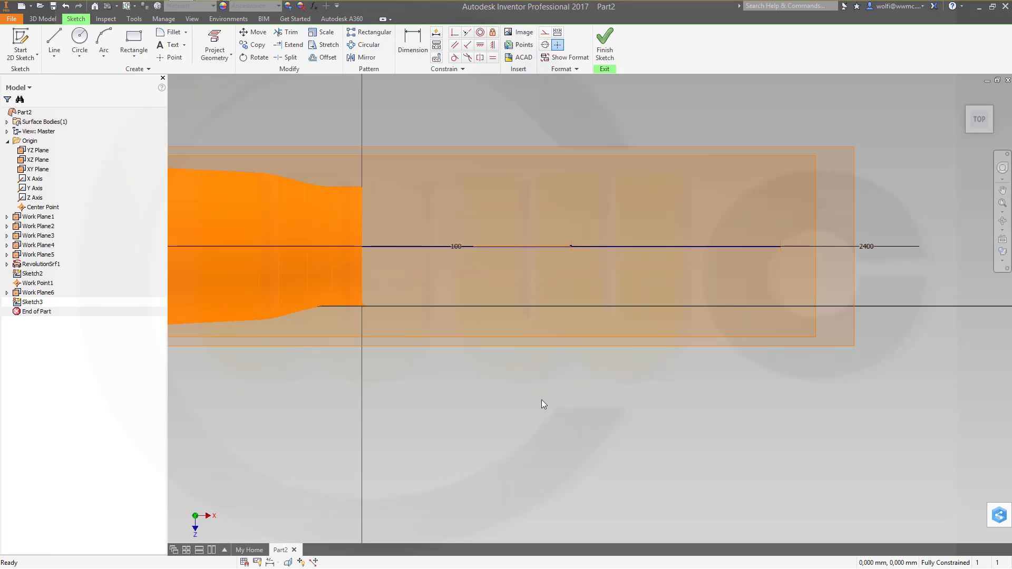
pyautogui.moveTo(496, 362)
pyautogui.mouseDown(button='middle')
pyautogui.moveTo(592, 339)
pyautogui.moveTo(638, 349)
pyautogui.mouseUp(button='middle')
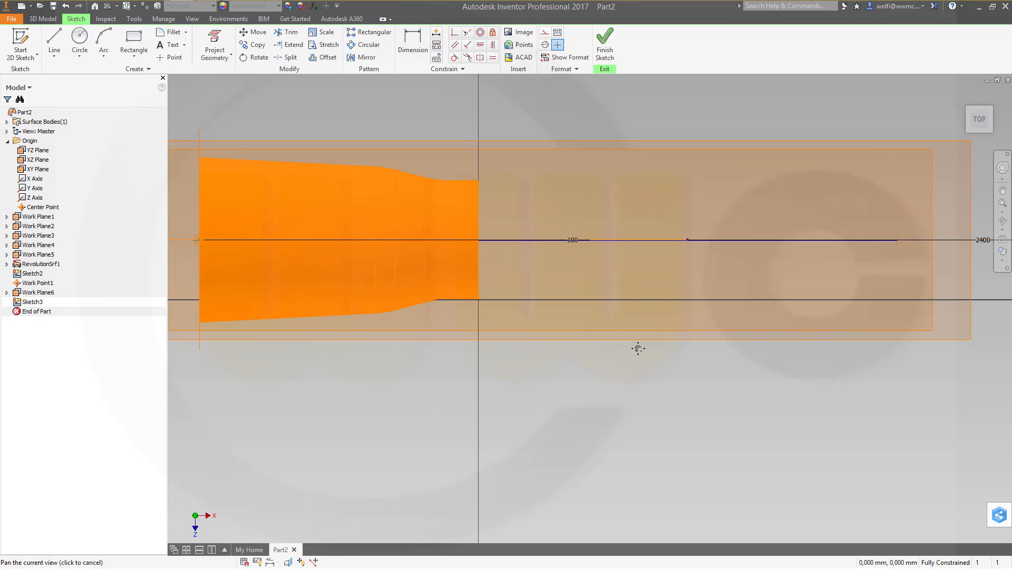
# Step: Sketch a horizontal line about 340 mm long, continuing into two opposing tangent arcs that run outward toward the surface's narrow end
pyautogui.click(54, 41)
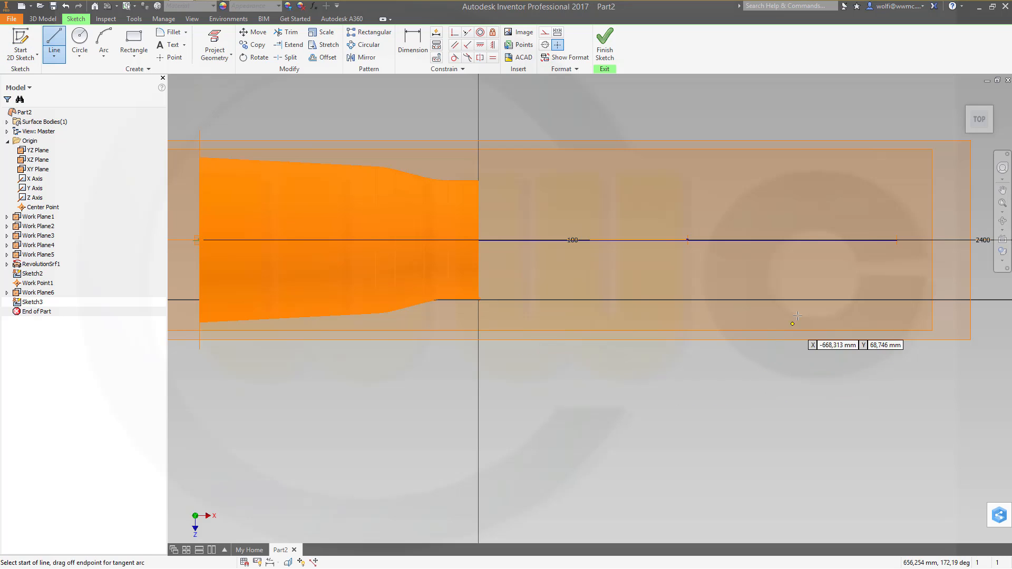
pyautogui.click(818, 313)
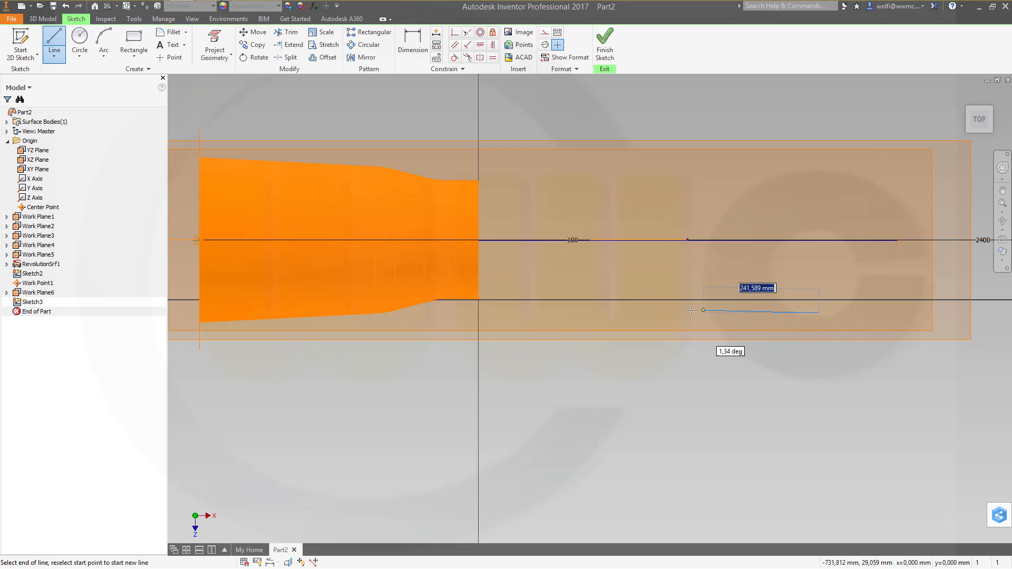
pyautogui.click(660, 312)
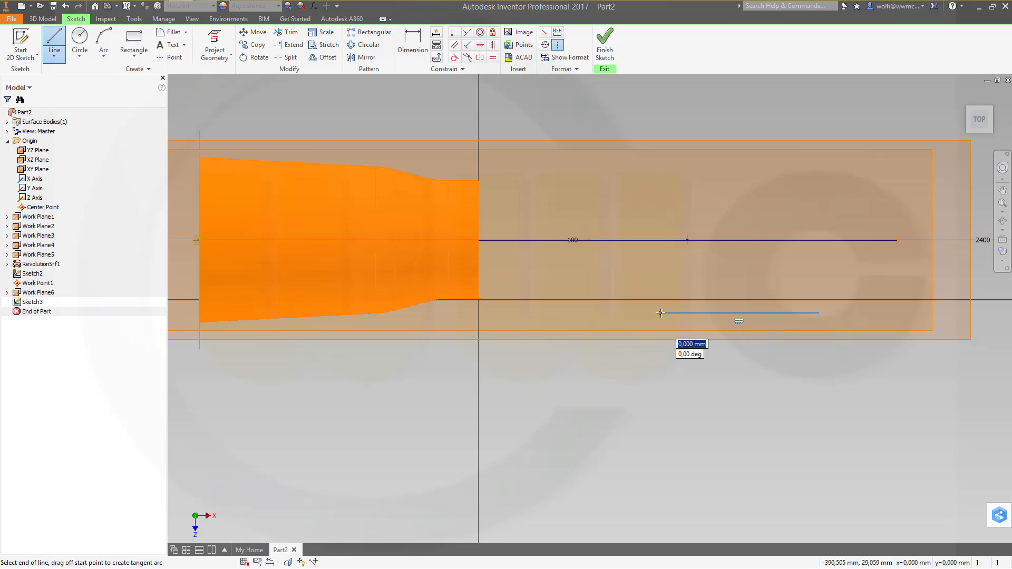
pyautogui.moveTo(660, 312); pyautogui.dragTo(557, 339)
pyautogui.moveTo(548, 344); pyautogui.dragTo(522, 347)
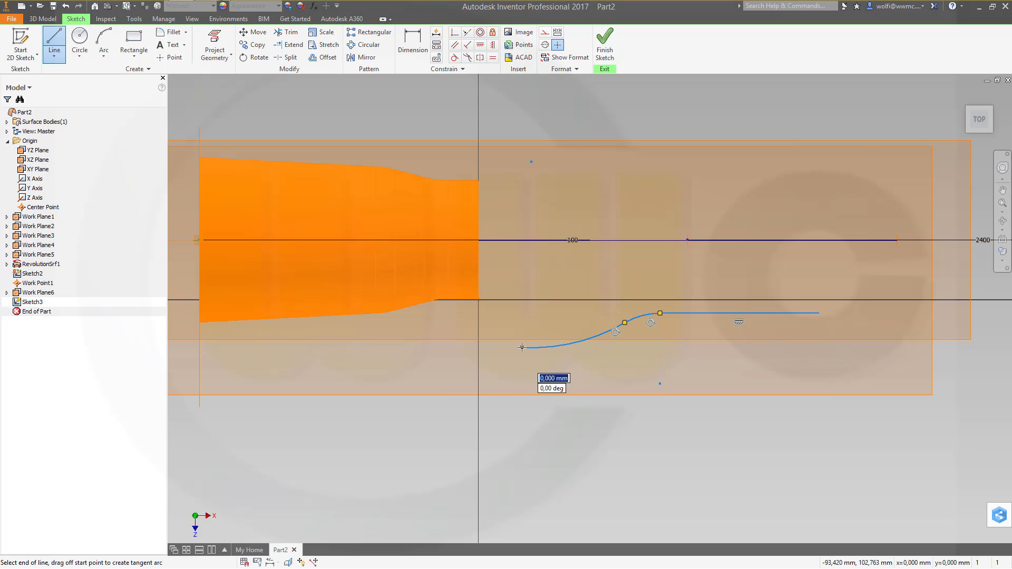
# Step: Sketch a three-point arc with a radius of about 323 mm from the horizontal line's free end, curving away from the surface's axis
pyautogui.press('Escape')
pyautogui.press('Escape')
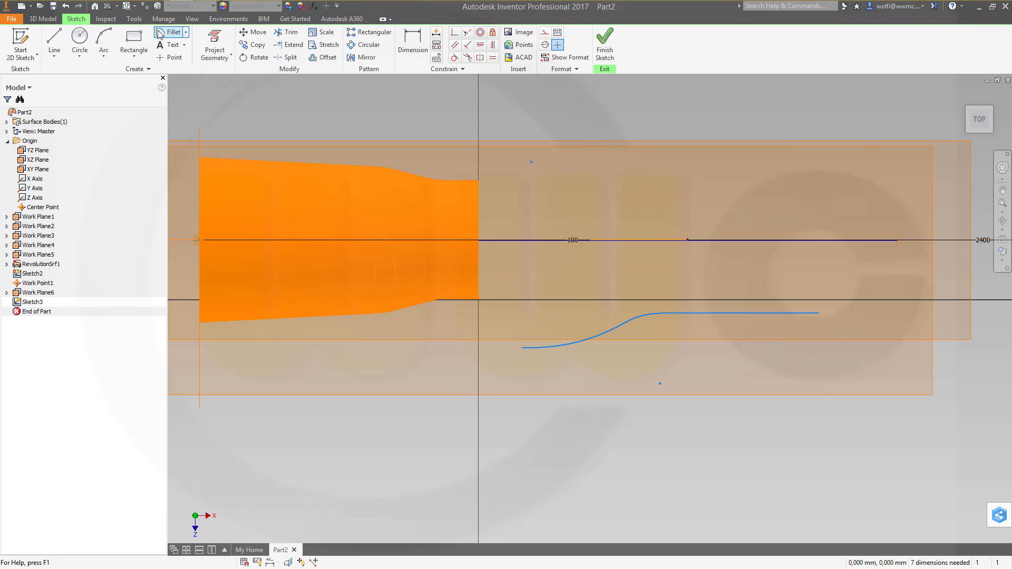
pyautogui.click(104, 41)
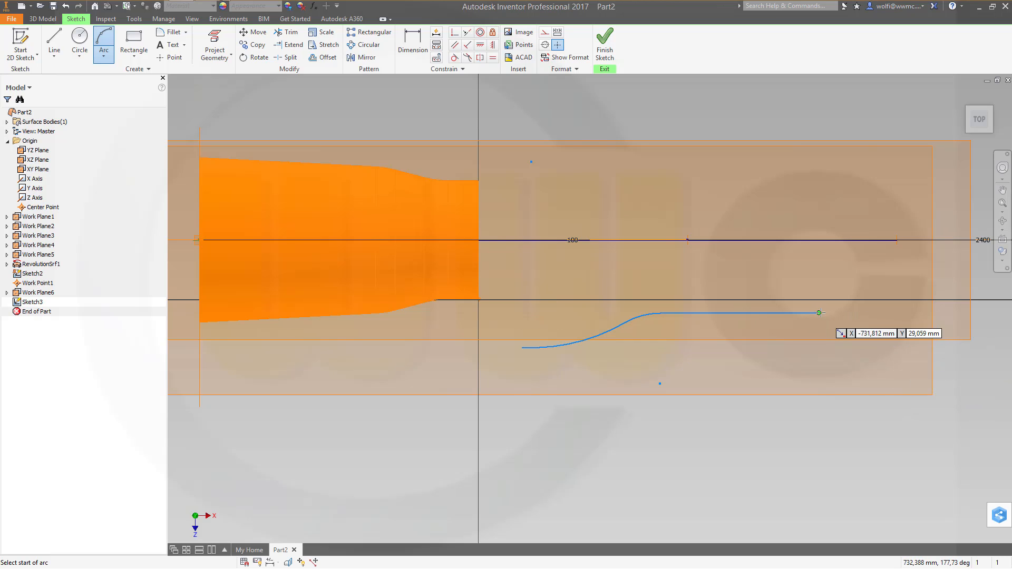
pyautogui.click(819, 313)
pyautogui.click(907, 348)
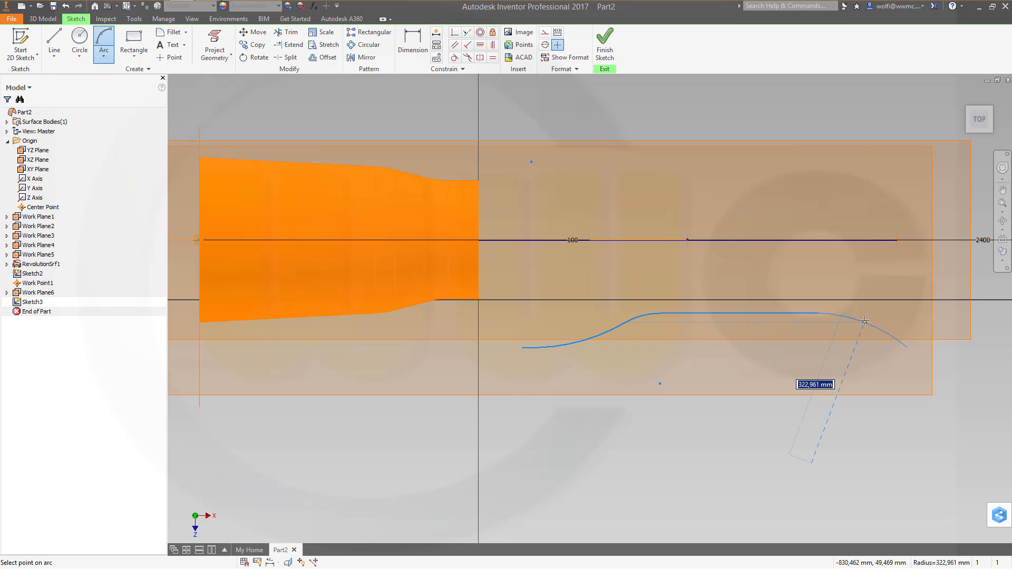
pyautogui.click(865, 321)
pyautogui.press('Escape')
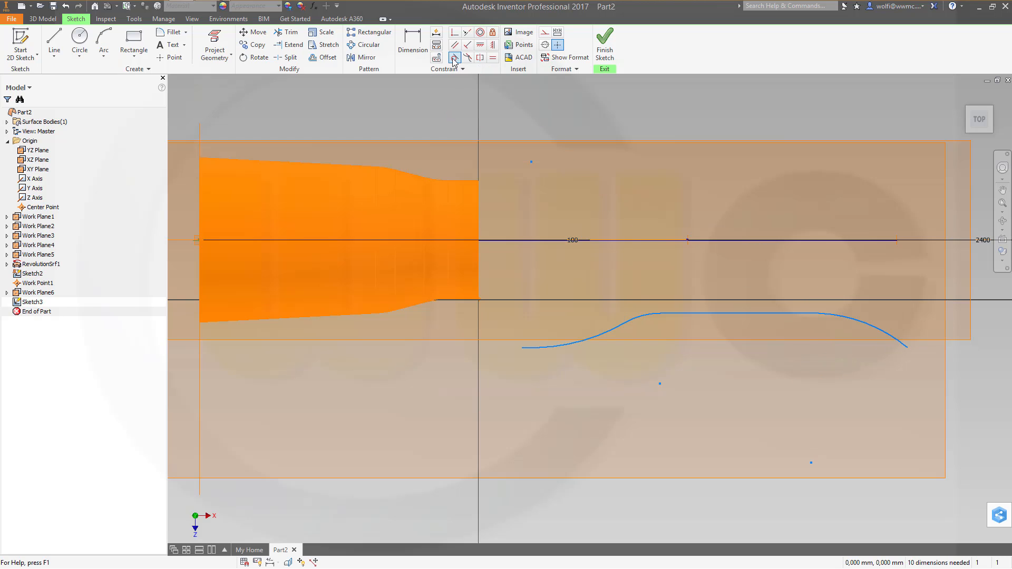
# Step: Make the new arc tangent to the horizontal line
pyautogui.click(454, 58)
pyautogui.click(807, 314)
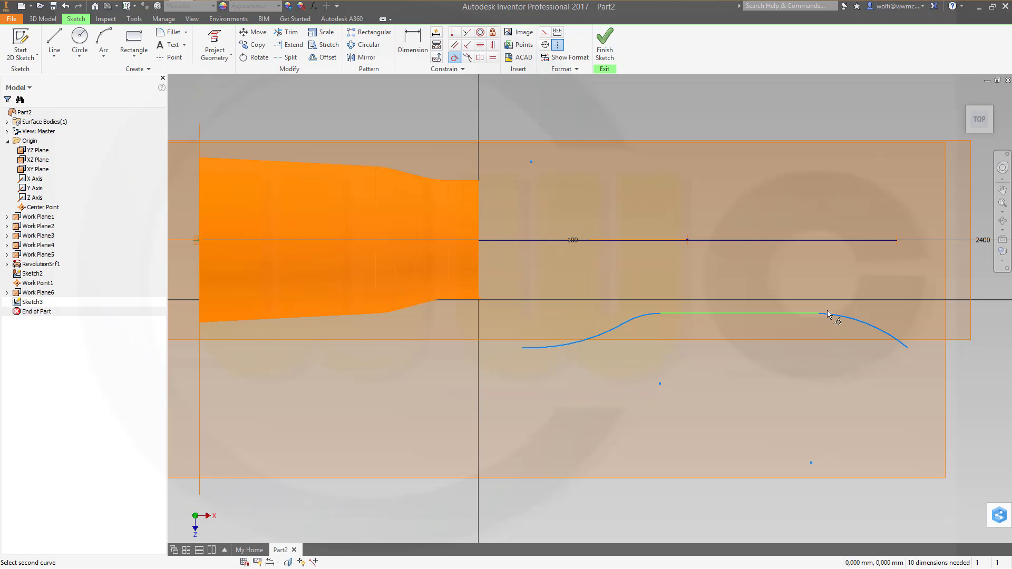
pyautogui.click(840, 317)
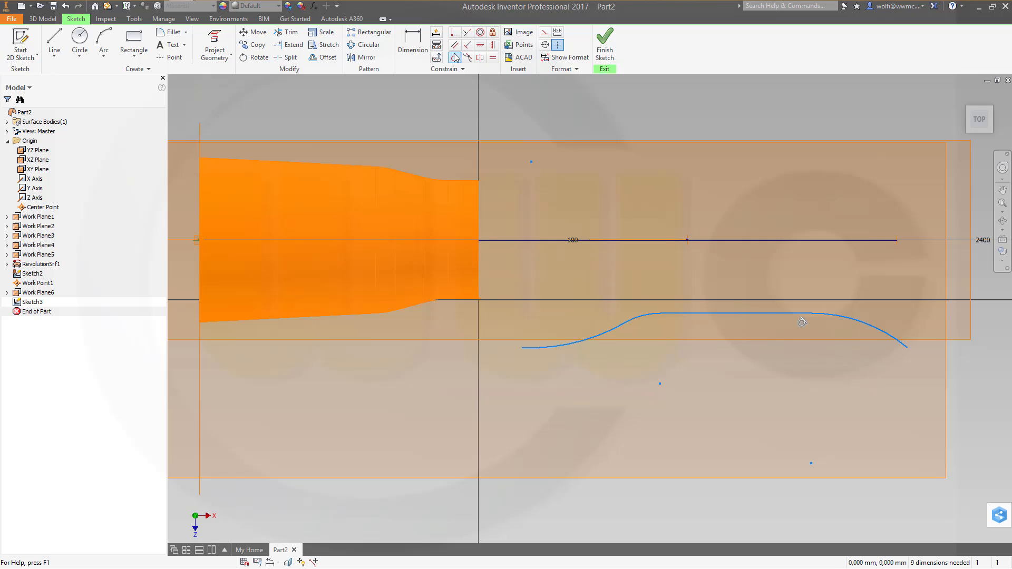
# Step: Project the three work planes at the surface's narrow end, the middle and the far end of the profile into the sketch
pyautogui.click(454, 33)
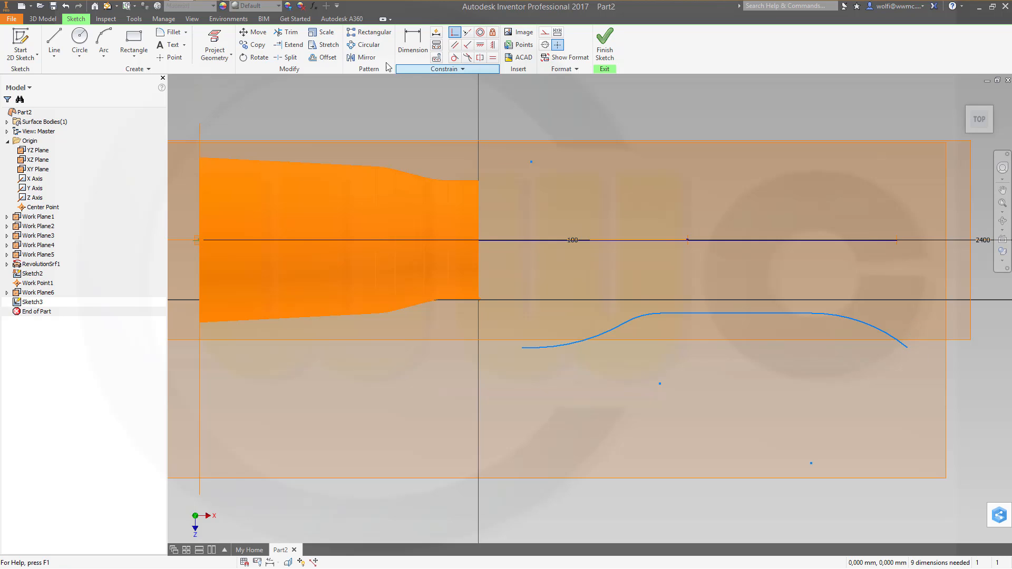
pyautogui.click(907, 348)
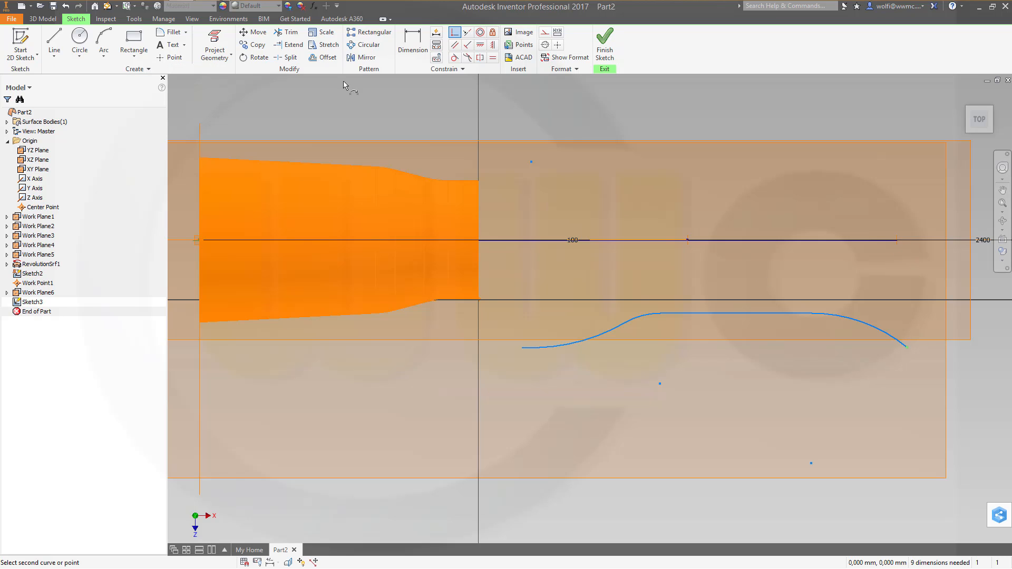
pyautogui.click(211, 53)
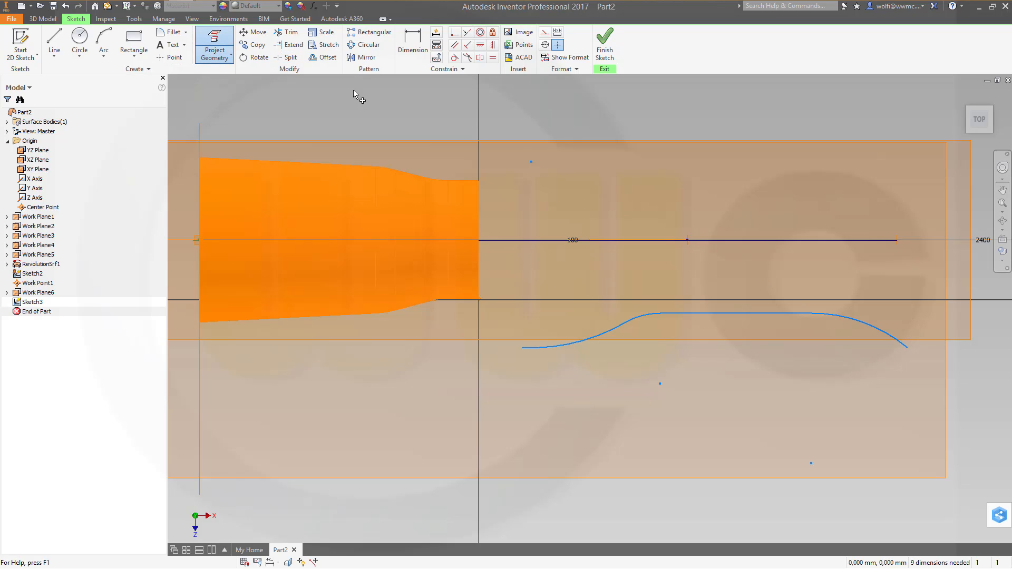
pyautogui.click(897, 248)
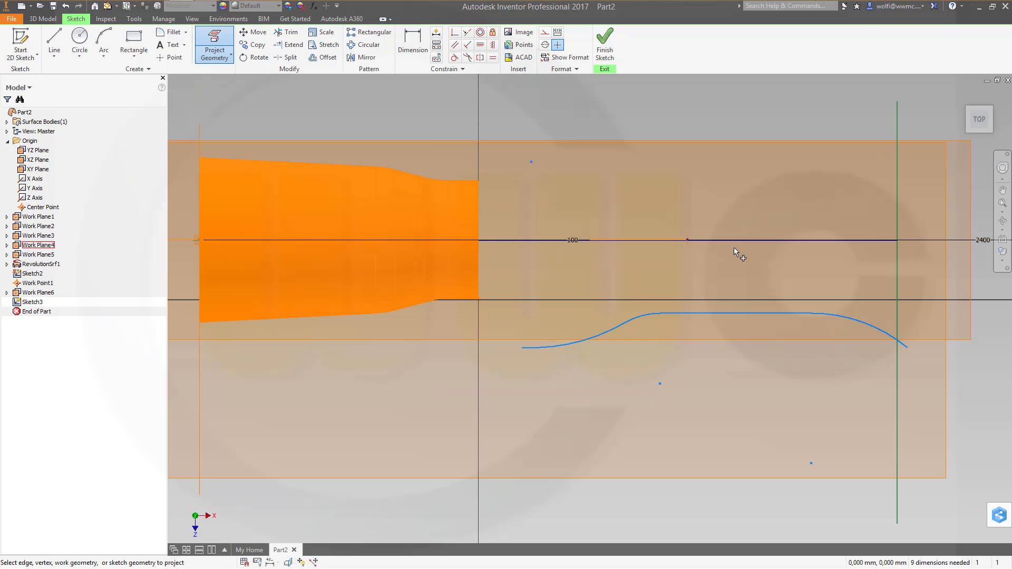
pyautogui.click(686, 244)
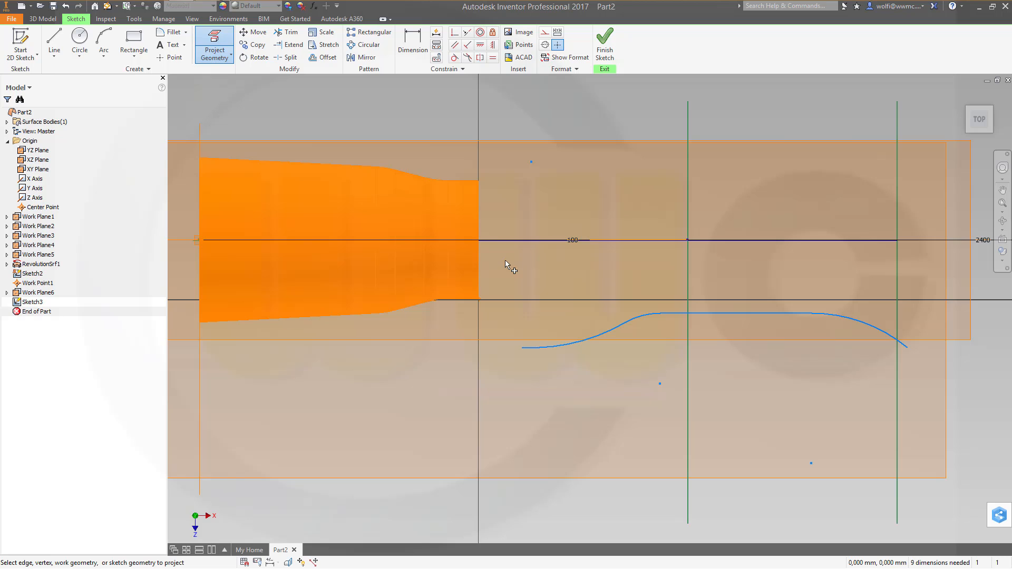
pyautogui.keyDown('shift'); pyautogui.moveTo(591, 272); pyautogui.dragTo(562, 273, button='middle'); pyautogui.keyUp('shift')
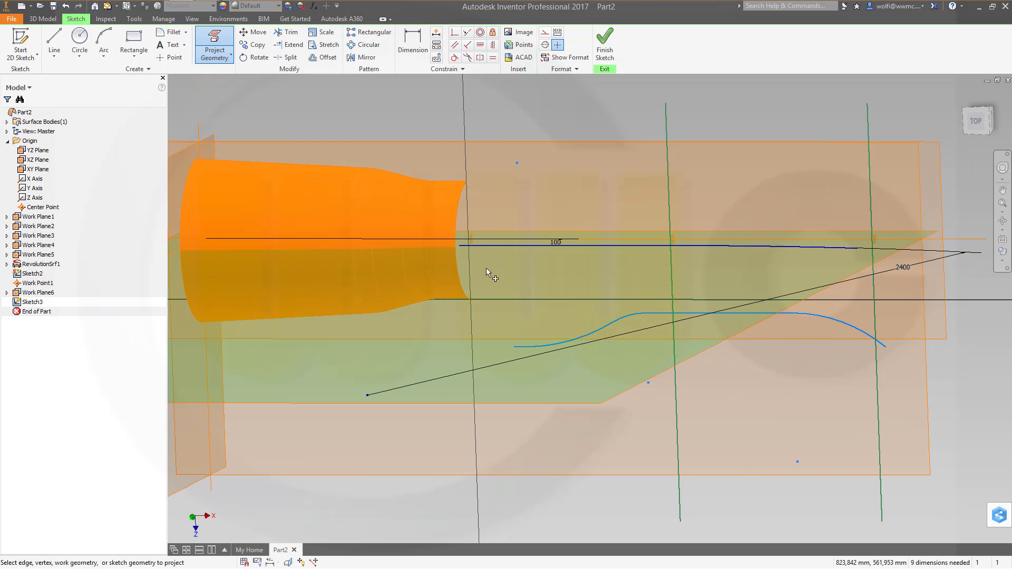
pyautogui.click(466, 241)
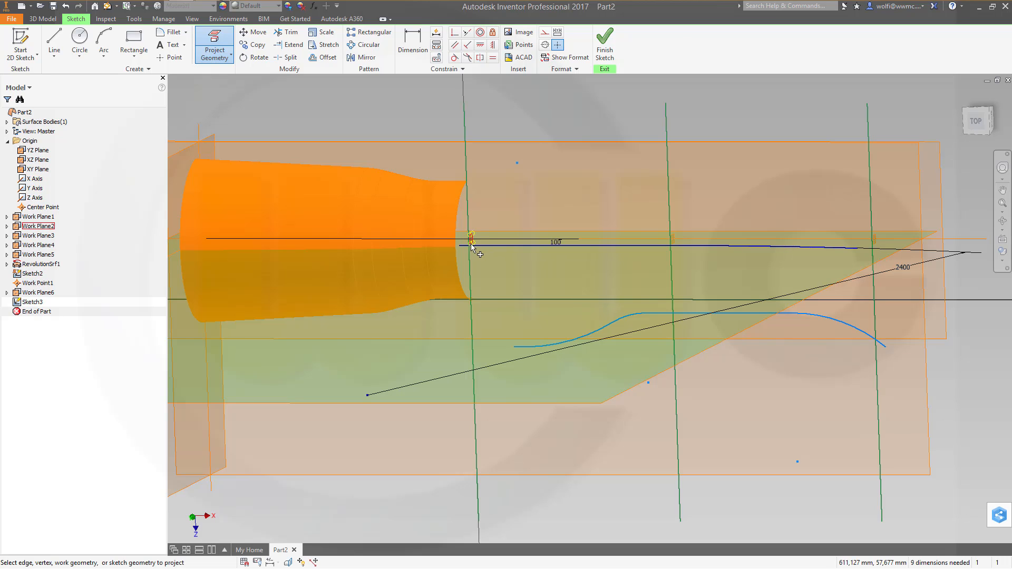
pyautogui.click(473, 247)
pyautogui.press('Escape')
# Step: Convert the three projected work plane lines to construction geometry
pyautogui.moveTo(912, 181); pyautogui.dragTo(556, 138)
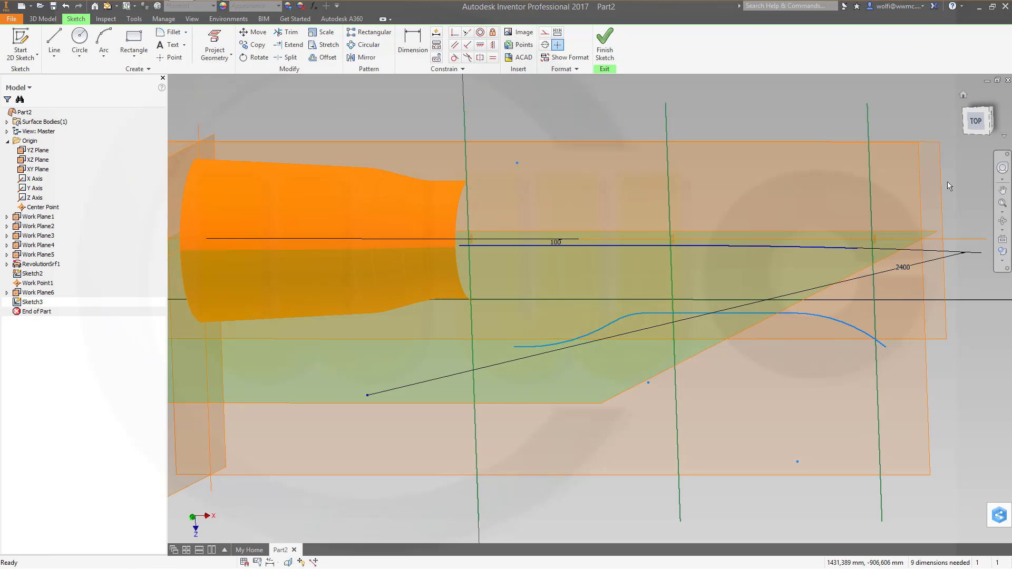
pyautogui.moveTo(949, 182)
pyautogui.mouseDown()
pyautogui.moveTo(568, 129)
pyautogui.moveTo(465, 100)
pyautogui.mouseUp()
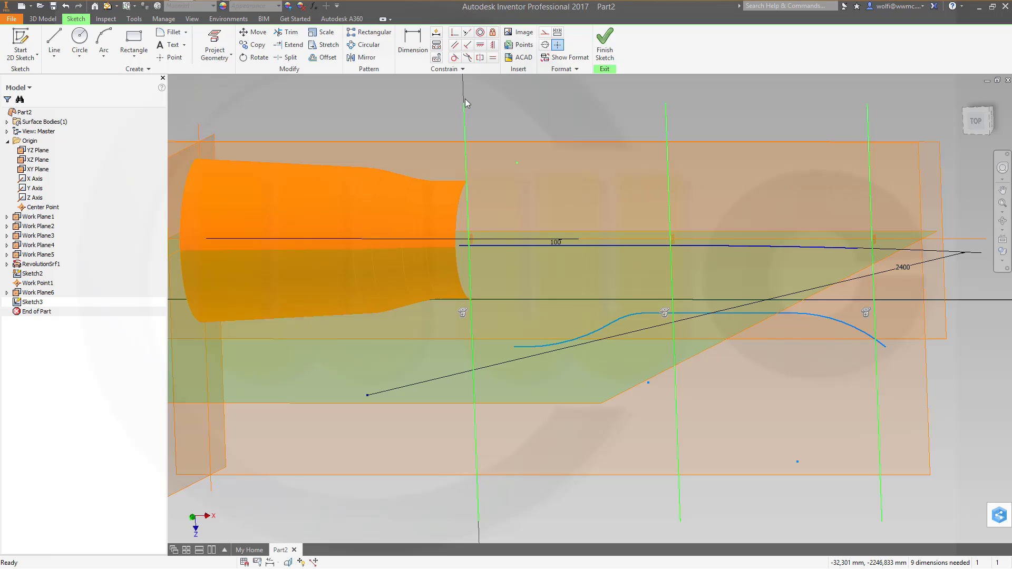
pyautogui.click(544, 33)
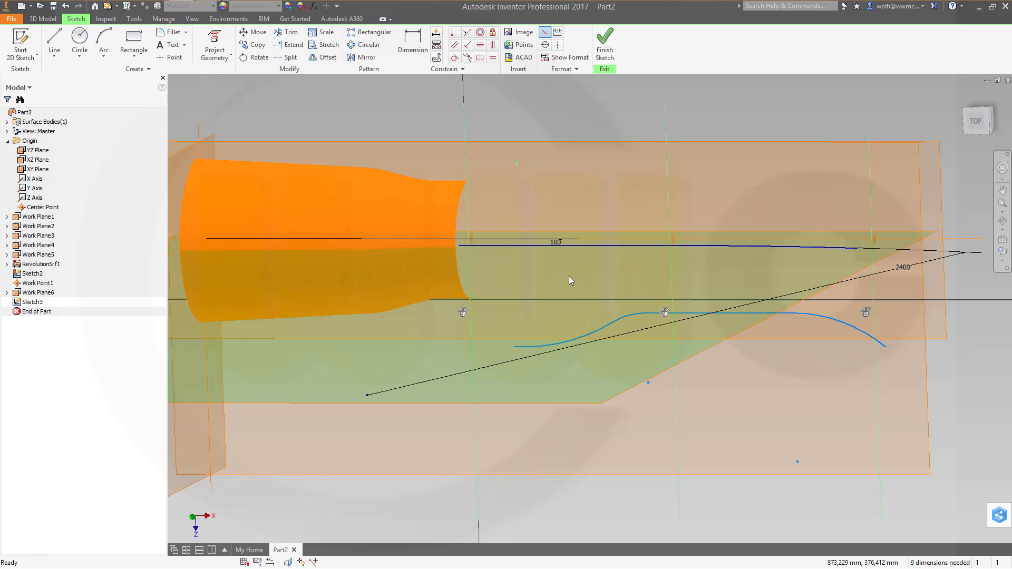
# Step: Constrain the profile's two open ends coincident with the outer projected construction lines, one at the far end and one at the surface's narrow end
pyautogui.moveTo(569, 276)
pyautogui.mouseDown(button='middle')
pyautogui.moveTo(634, 271)
pyautogui.moveTo(660, 286)
pyautogui.moveTo(659, 300)
pyautogui.moveTo(670, 290)
pyautogui.mouseUp(button='middle')
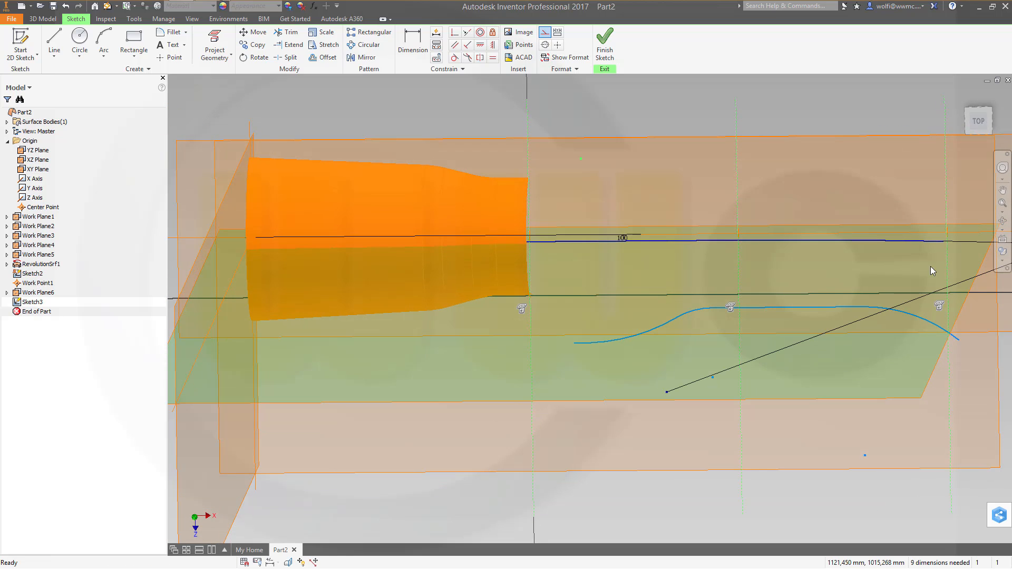
pyautogui.click(1002, 239)
pyautogui.moveTo(691, 339); pyautogui.dragTo(832, 355, button='middle')
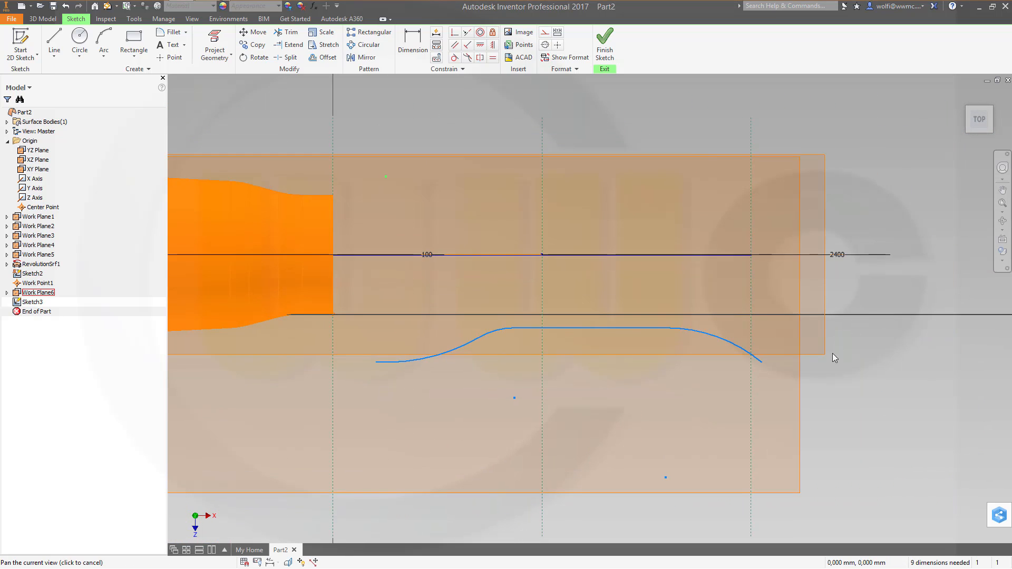
pyautogui.click(455, 33)
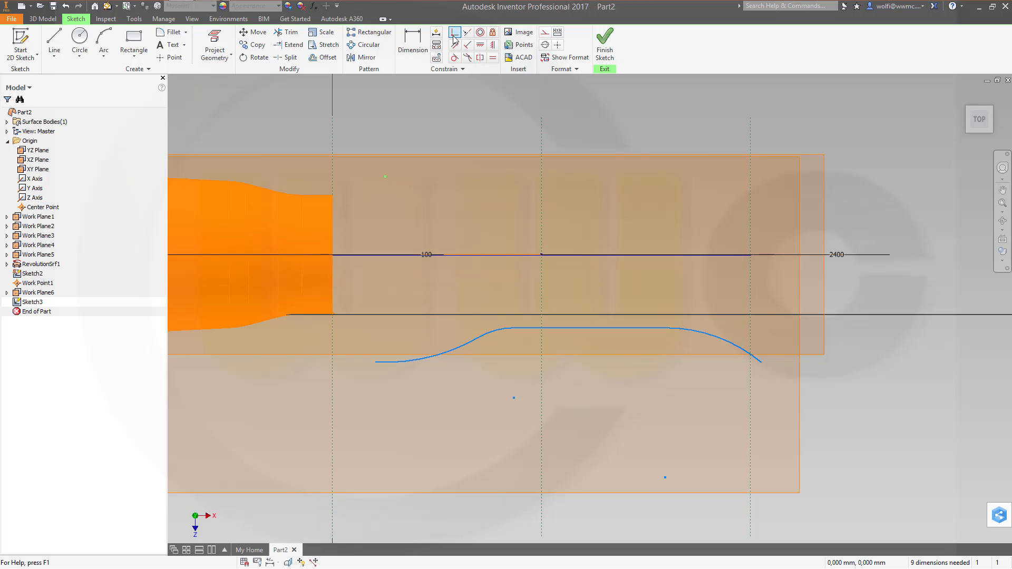
pyautogui.click(760, 362)
pyautogui.click(751, 384)
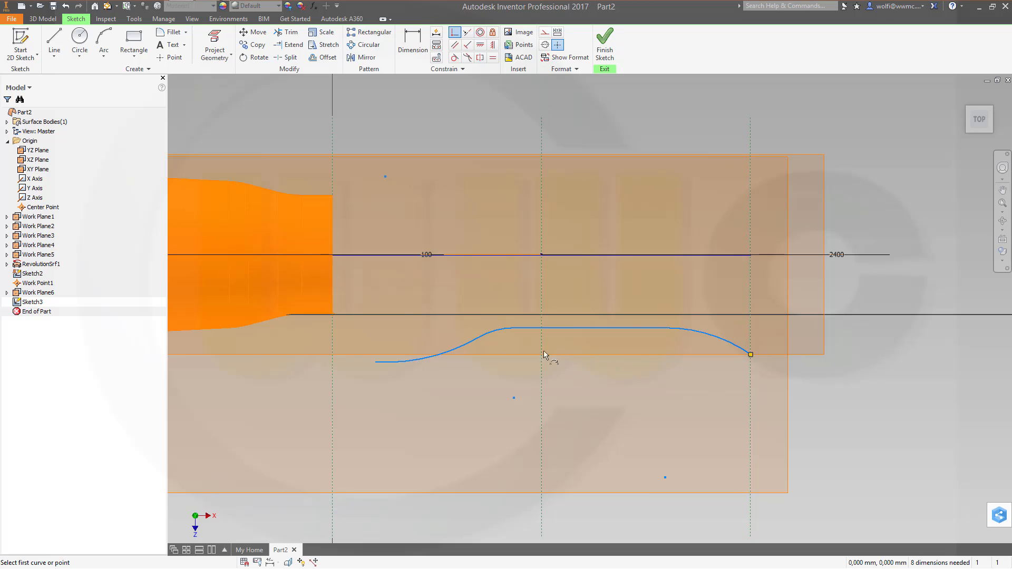
pyautogui.click(375, 363)
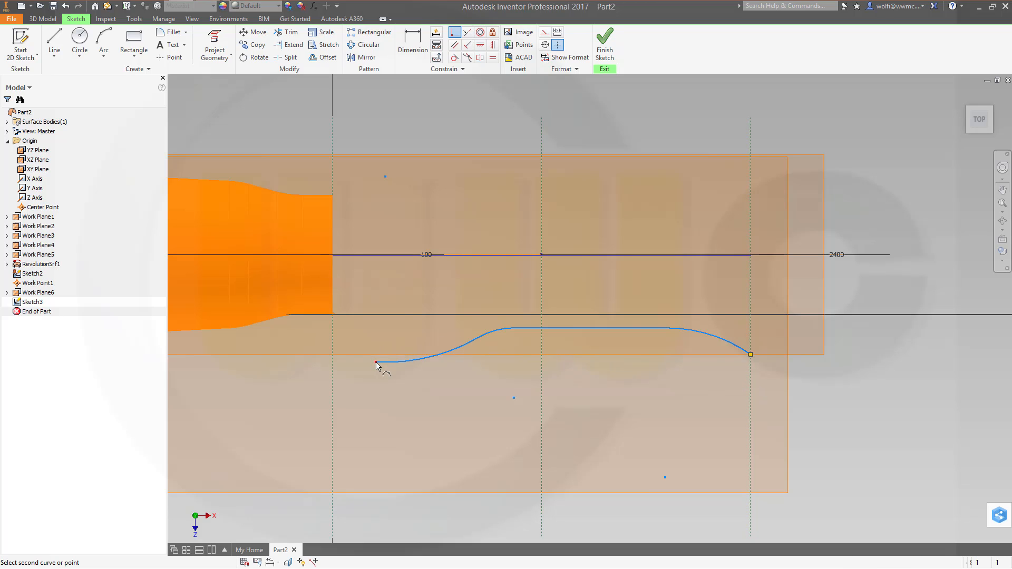
pyautogui.click(333, 373)
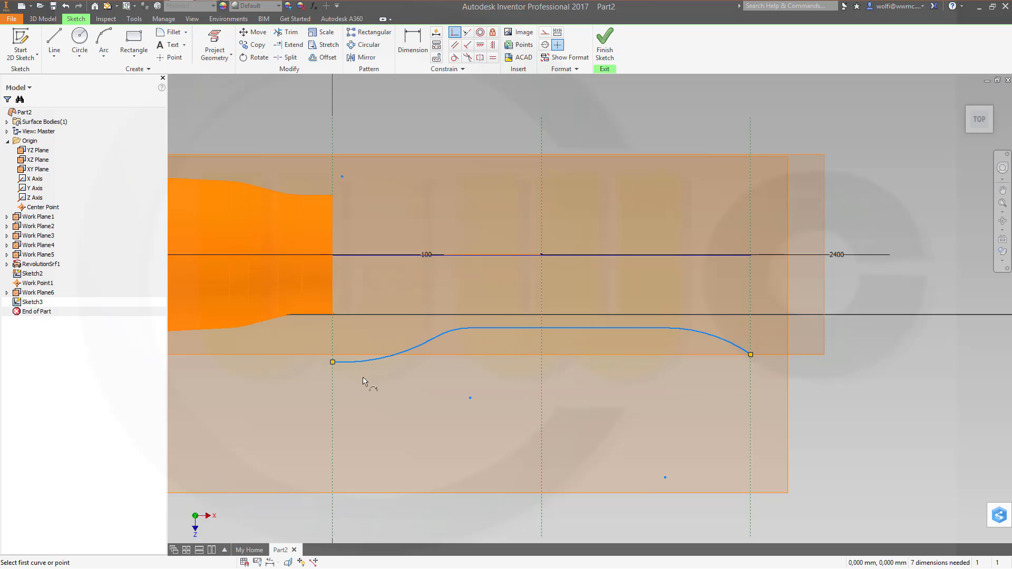
# Step: Dimension the horizontal line's far arc junction 750 mm from the construction line at the surface's narrow end
pyautogui.click(413, 46)
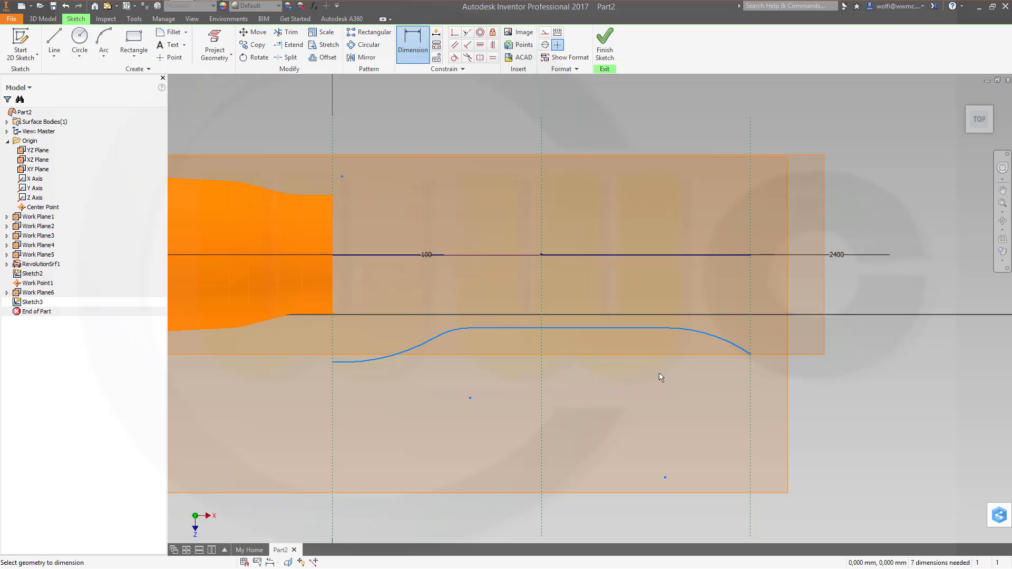
pyautogui.click(666, 328)
pyautogui.moveTo(562, 420); pyautogui.dragTo(691, 414, button='middle')
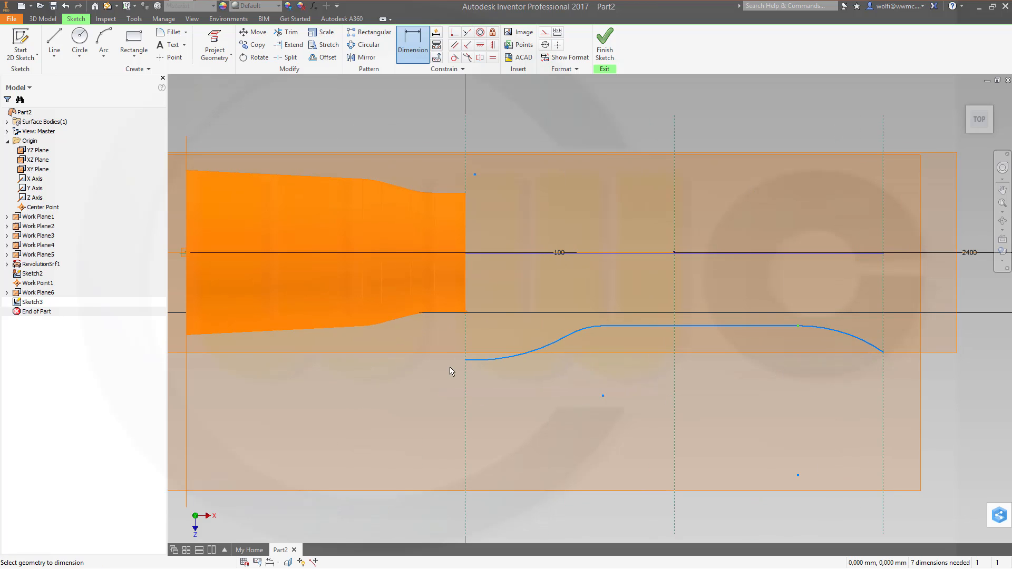
pyautogui.click(466, 417)
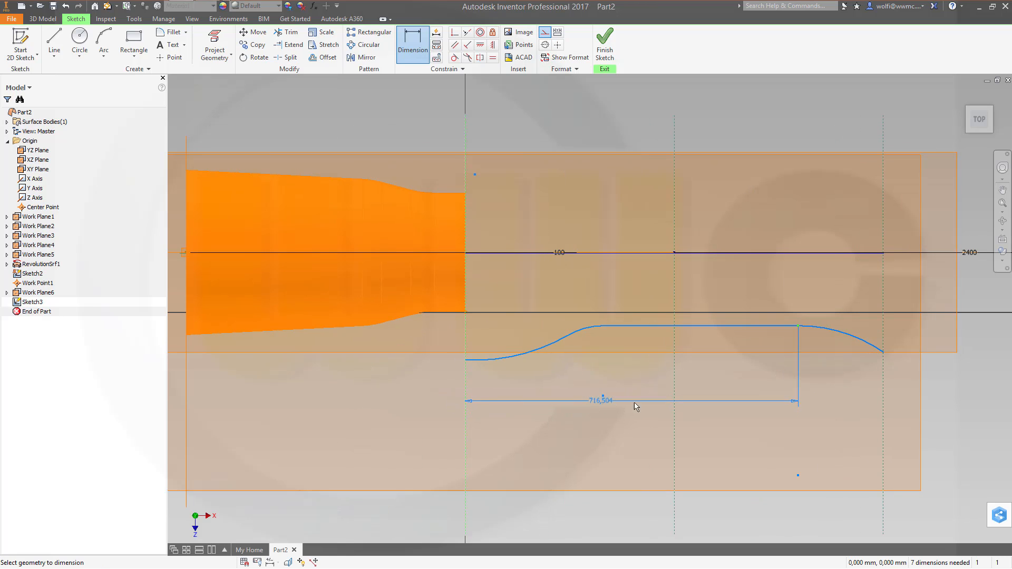
pyautogui.click(716, 404)
pyautogui.write('7')
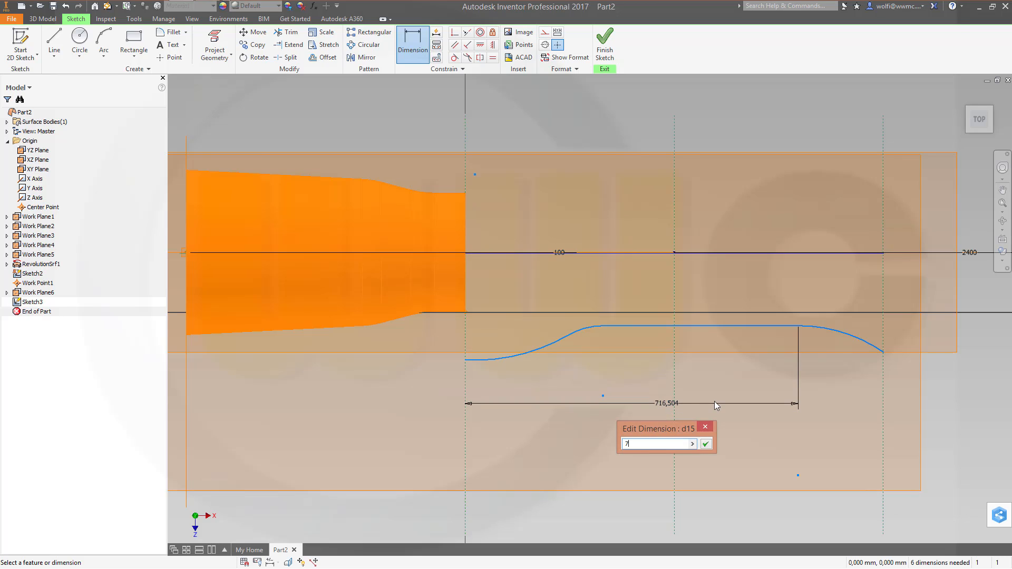
pyautogui.write('50')
pyautogui.press('Return')
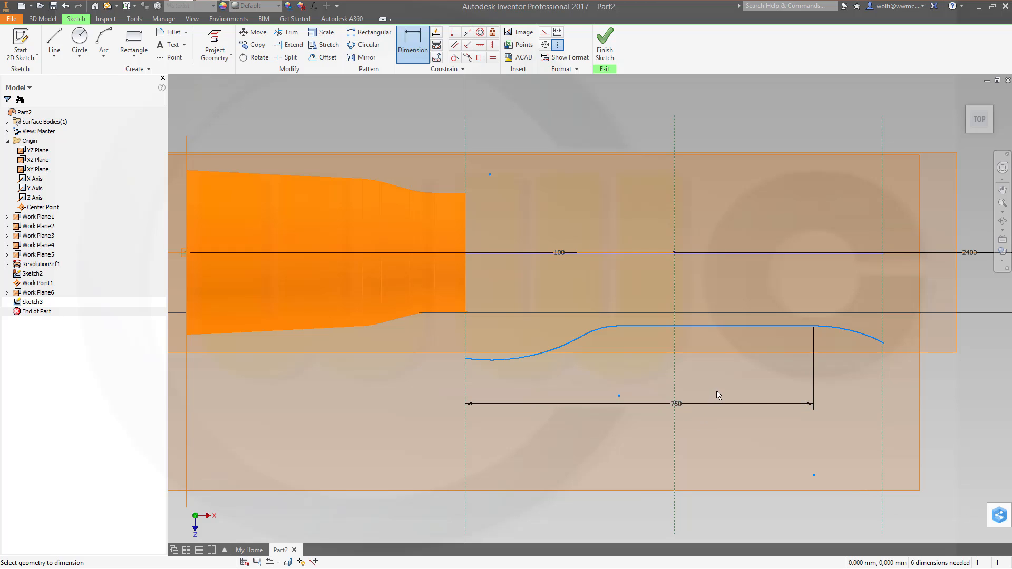
# Step: Project the X axis into the sketch and convert it to a construction line
pyautogui.click(732, 326)
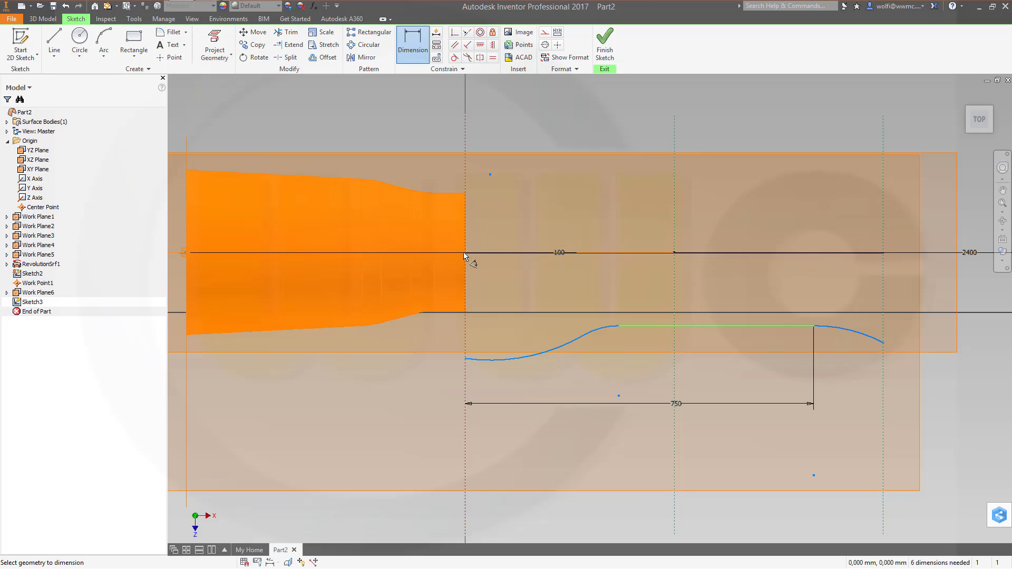
pyautogui.press('Escape')
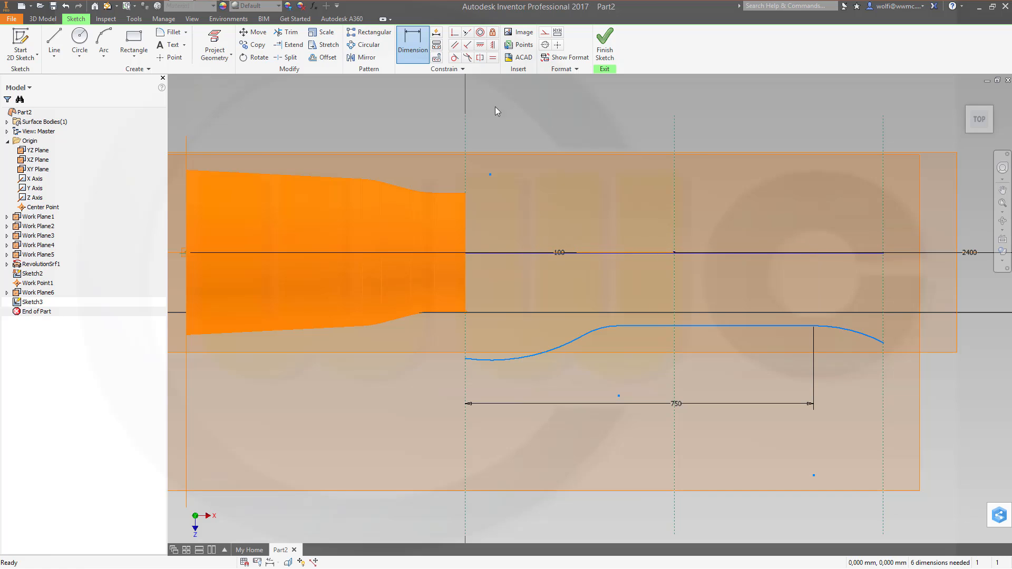
pyautogui.click(216, 47)
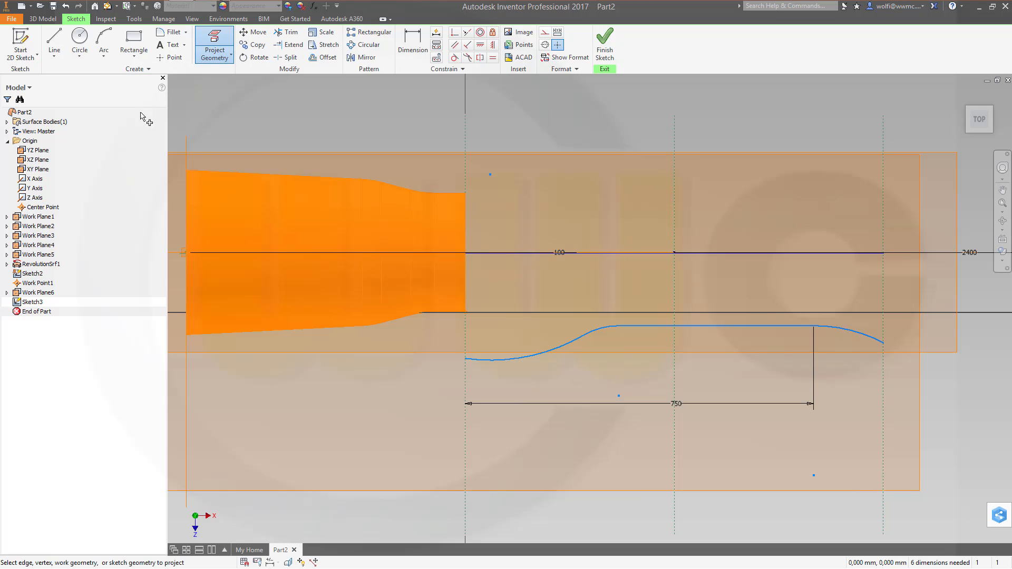
pyautogui.click(42, 182)
pyautogui.press('Escape')
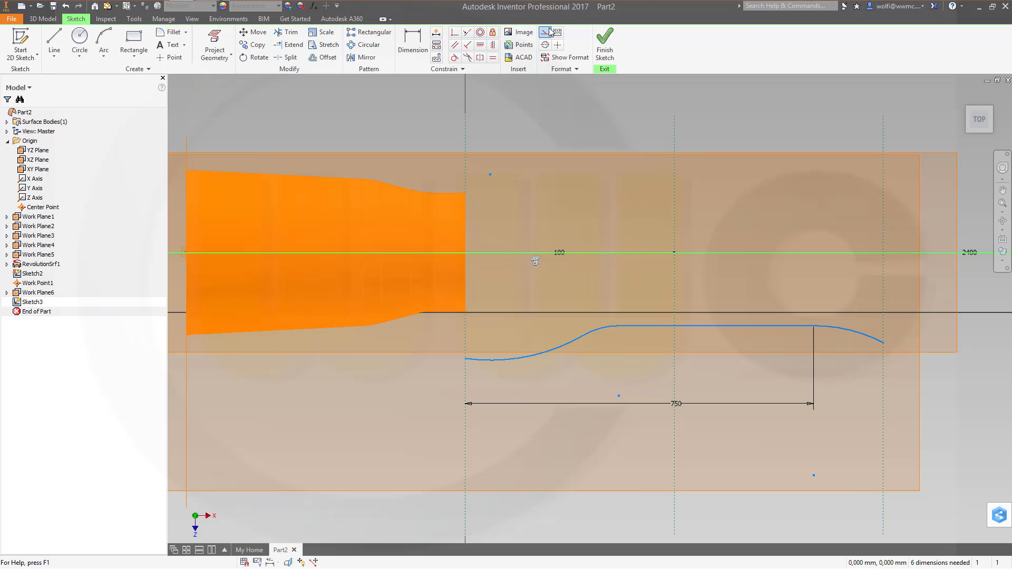
pyautogui.click(547, 32)
# Step: Dimension the profile's horizontal line 98 mm from the projected X axis
pyautogui.click(412, 45)
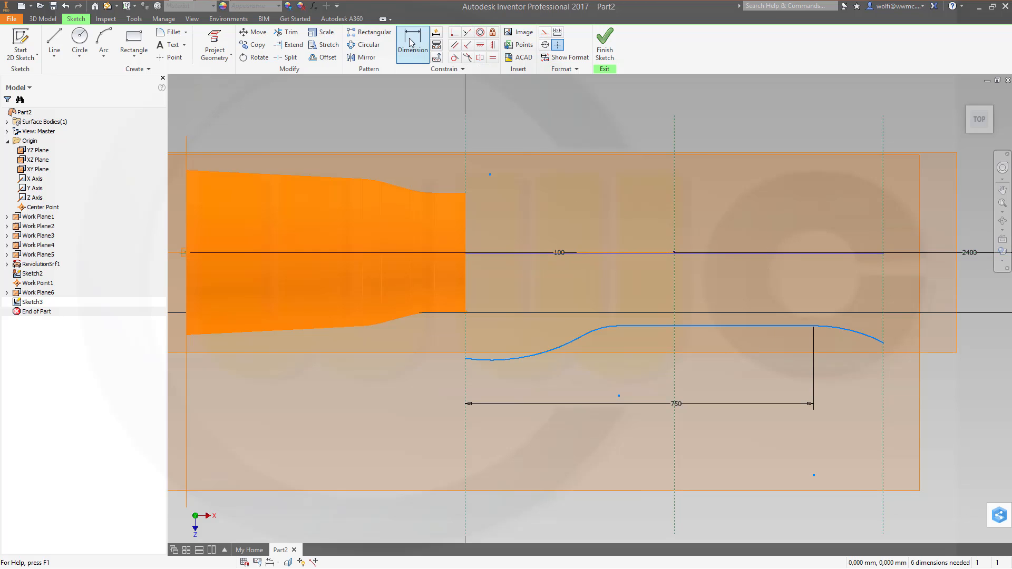
pyautogui.click(681, 326)
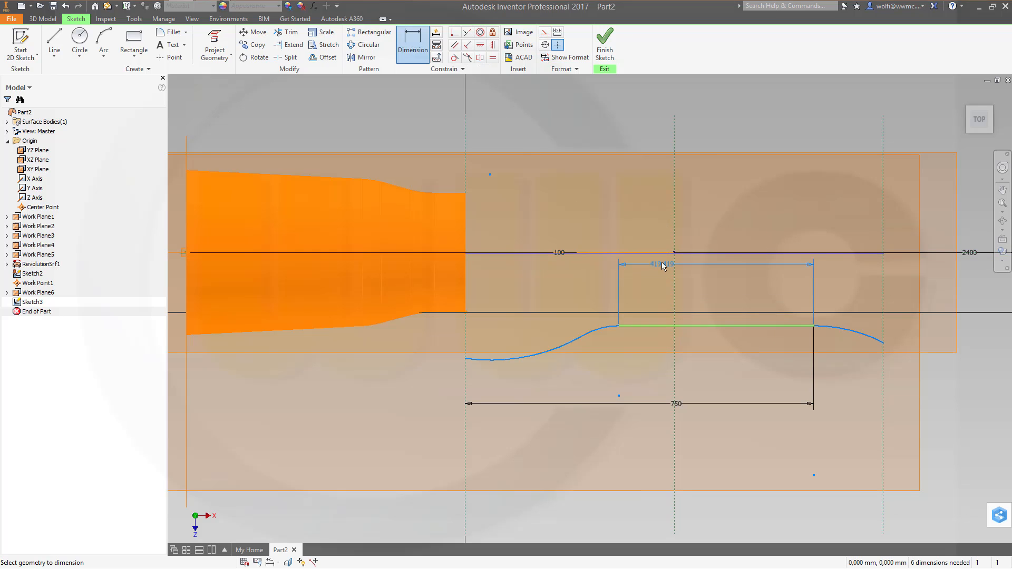
pyautogui.click(658, 254)
pyautogui.click(702, 282)
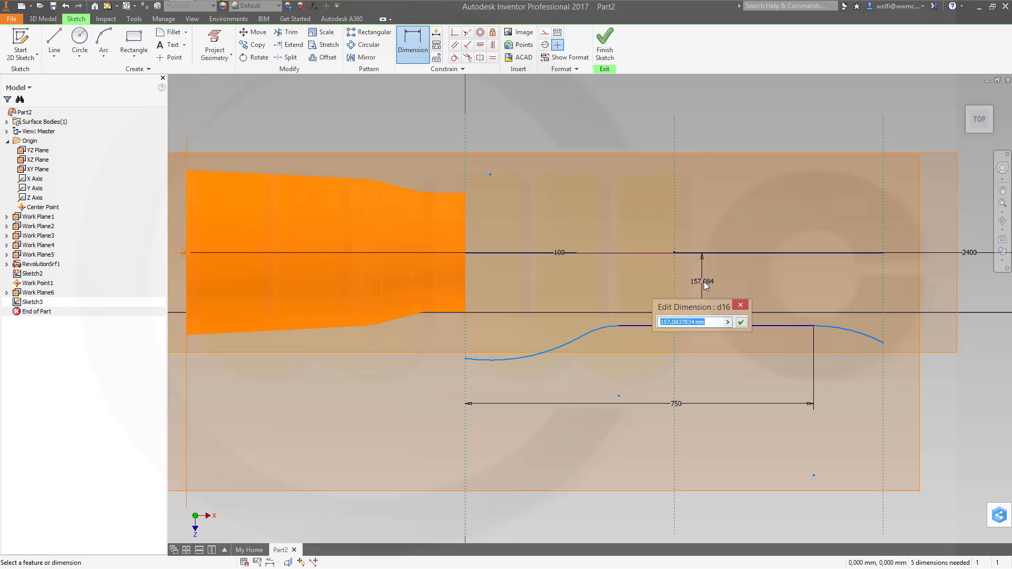
pyautogui.write('98')
pyautogui.press('Return')
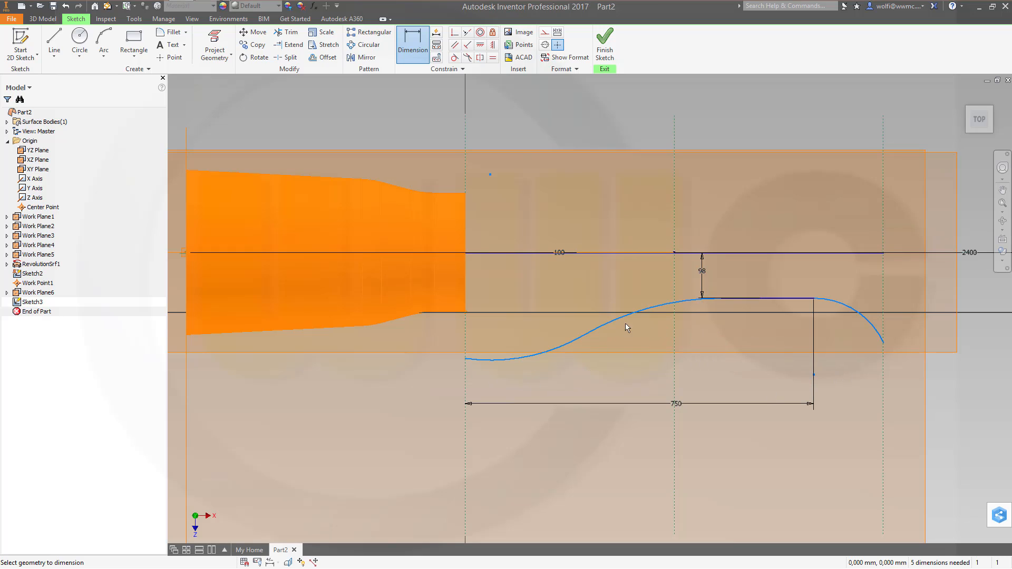
# Step: Dimension the arc adjoining the narrow-end side of the profile's horizontal line with a radius of 200 mm
pyautogui.click(663, 304)
pyautogui.click(648, 287)
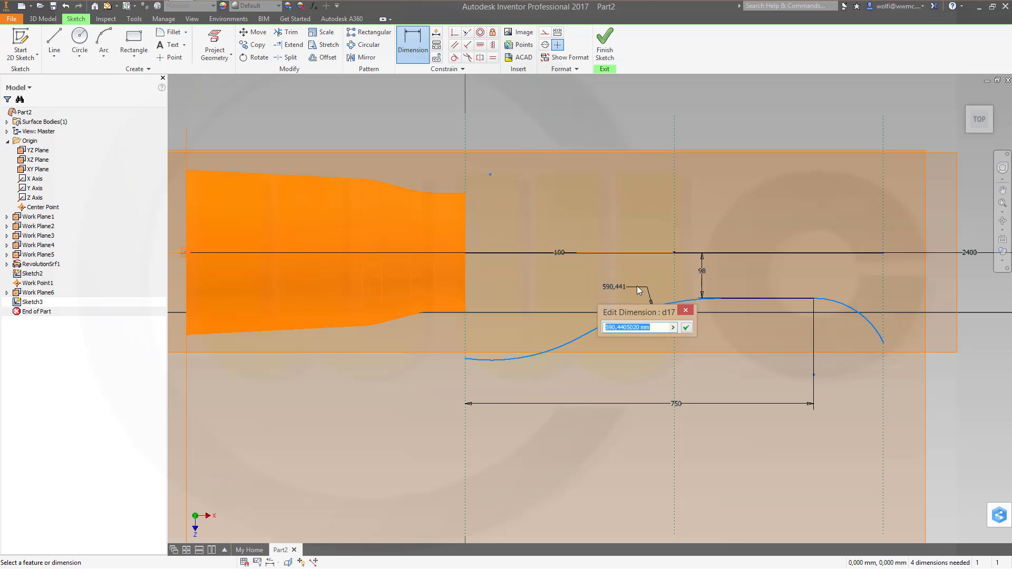
pyautogui.write('200')
pyautogui.press('Return')
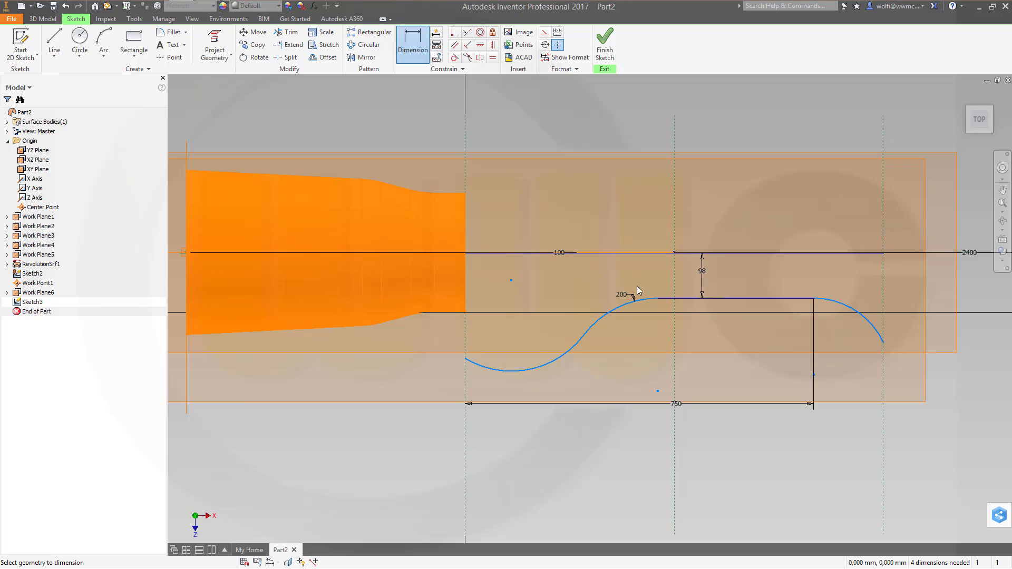
# Step: Dimension the radius of the arc at the surface's narrow end, try 1000 mm, and undo that value
pyautogui.click(526, 371)
pyautogui.click(520, 338)
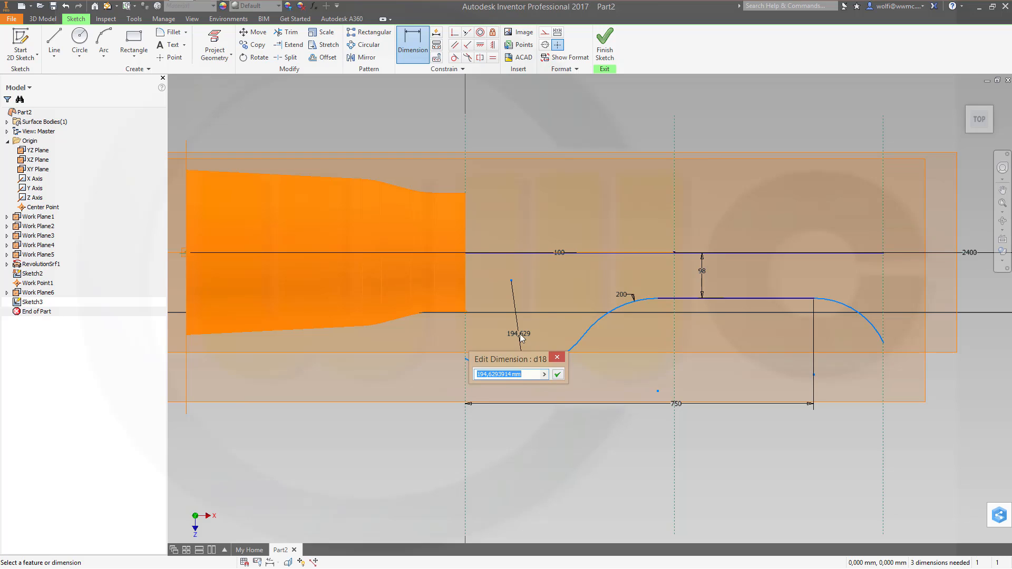
pyautogui.write('1000')
pyautogui.press('Return')
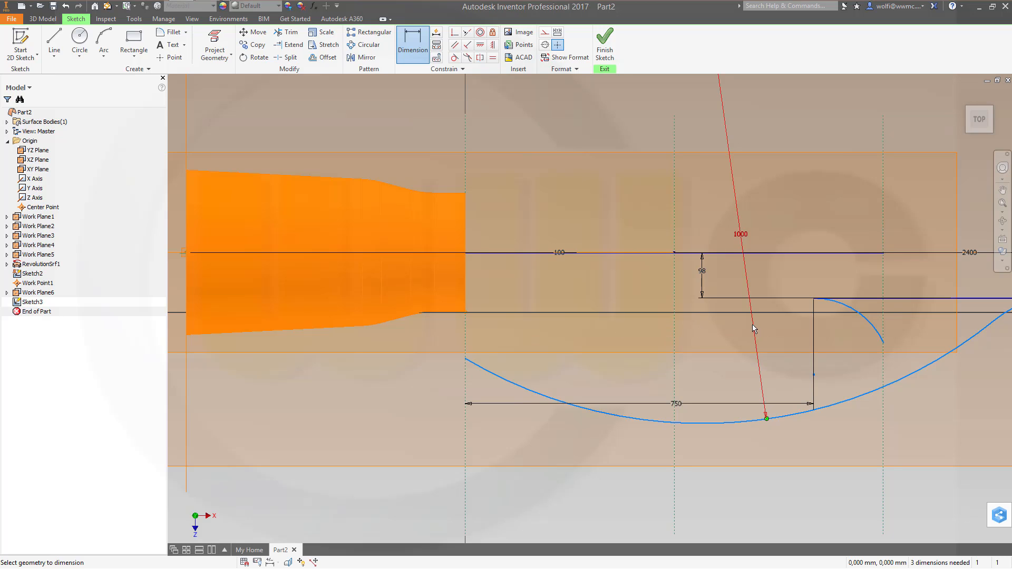
pyautogui.hotkey('ctrl', 'z')
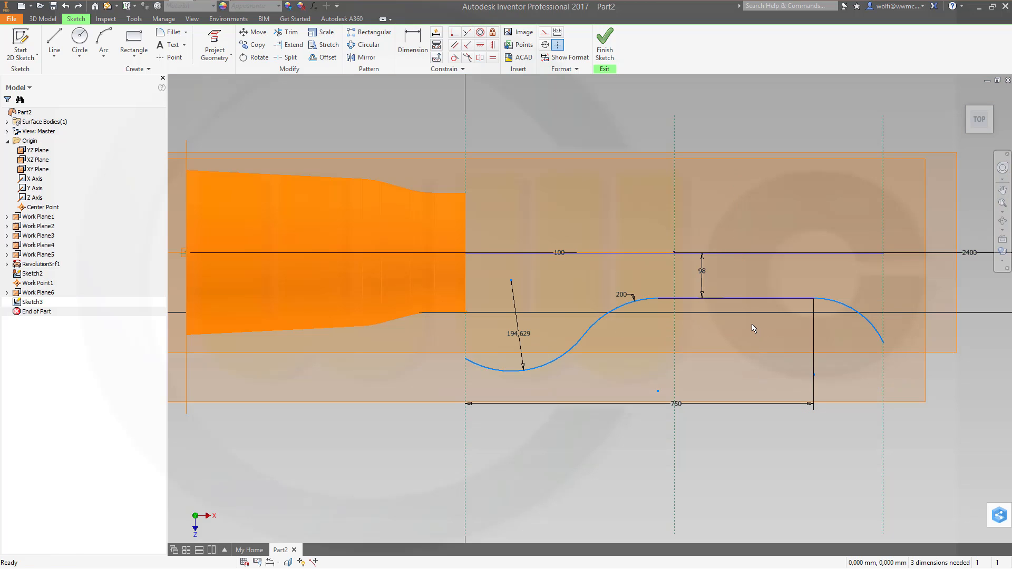
# Step: Dimension the arc at the profile's far end with a radius of 300 mm
pyautogui.click(870, 323)
pyautogui.click(412, 42)
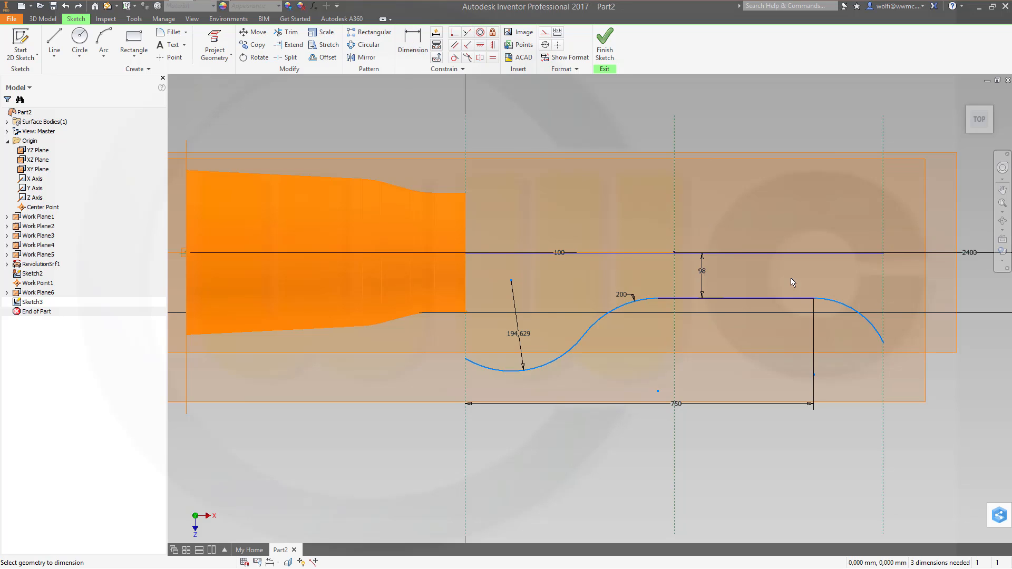
pyautogui.click(845, 304)
pyautogui.click(875, 279)
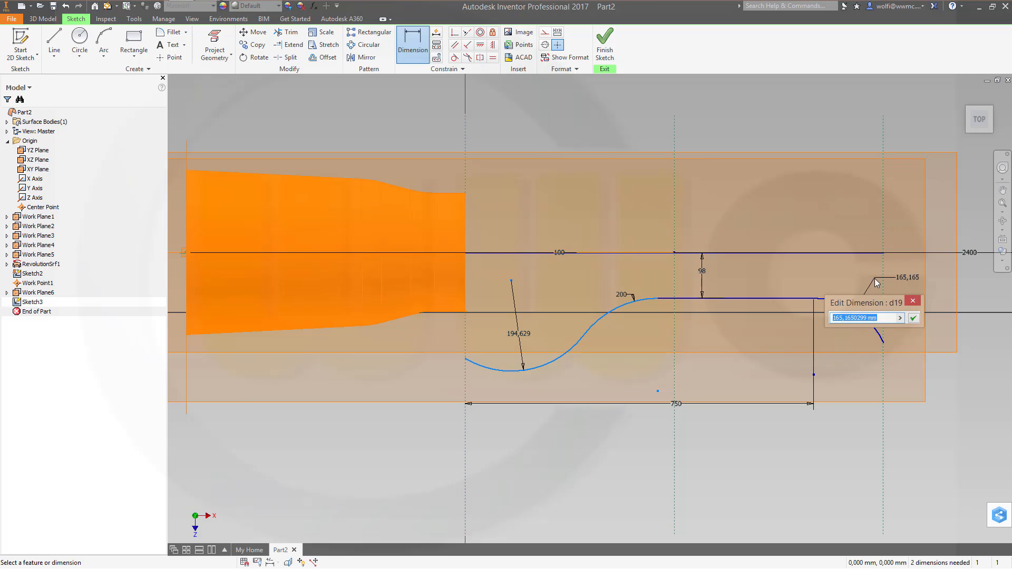
pyautogui.write('300')
pyautogui.press('Return')
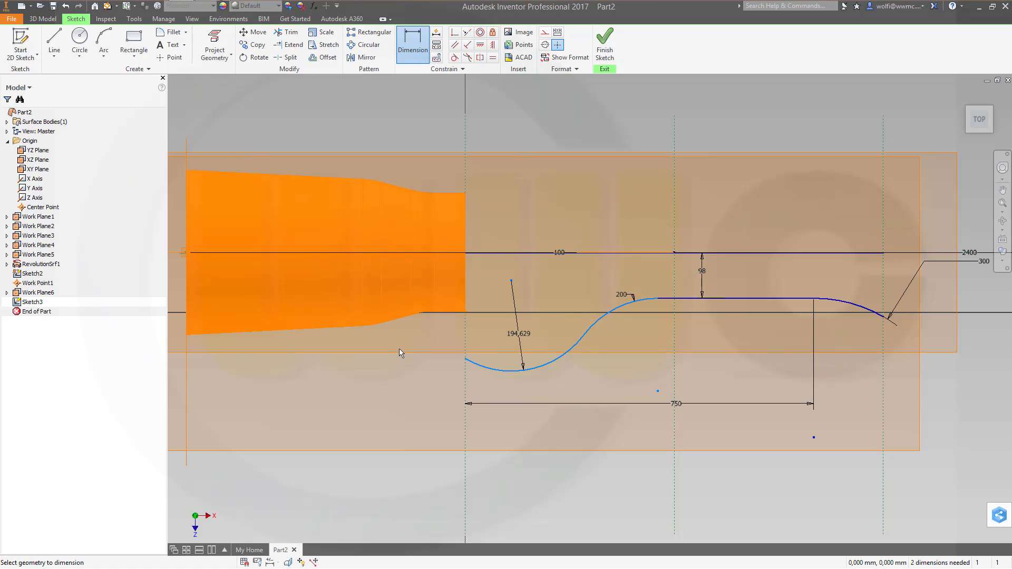
# Step: Try to make the arc at the surface's narrow end tangent to the profile's horizontal line, and undo the constraint
pyautogui.click(455, 58)
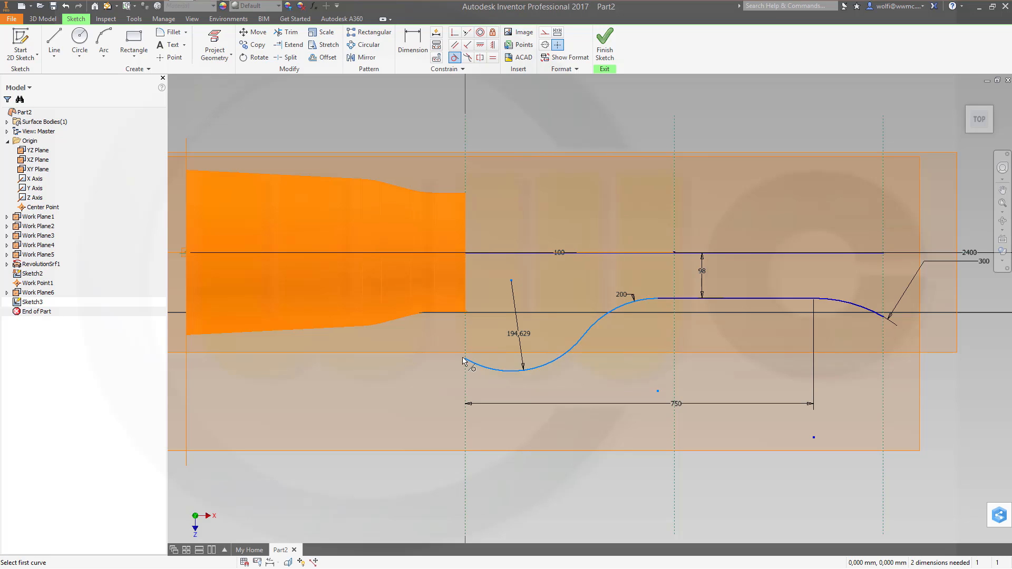
pyautogui.click(469, 362)
pyautogui.click(741, 299)
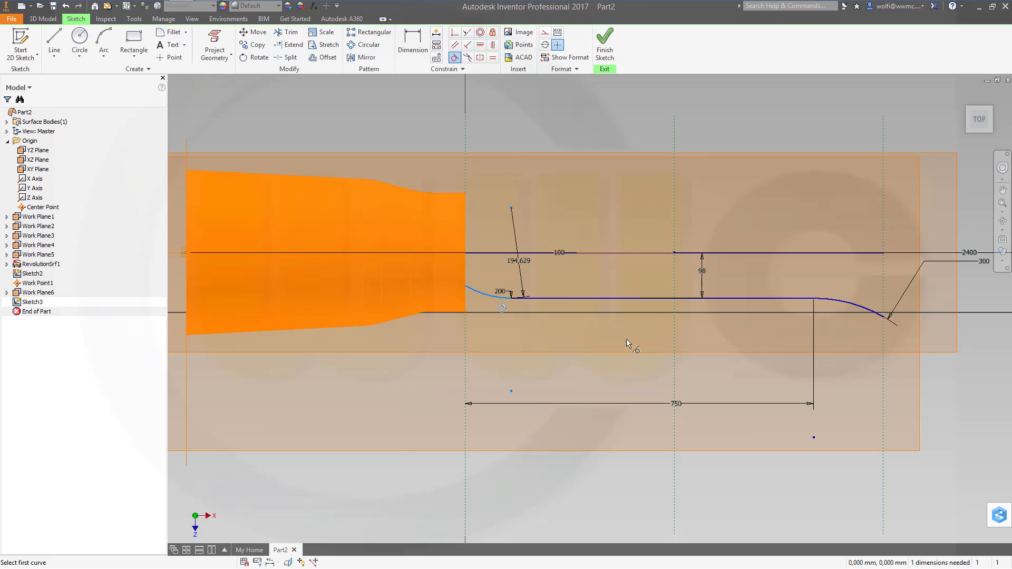
pyautogui.press('Escape')
pyautogui.hotkey('ctrl', 'z')
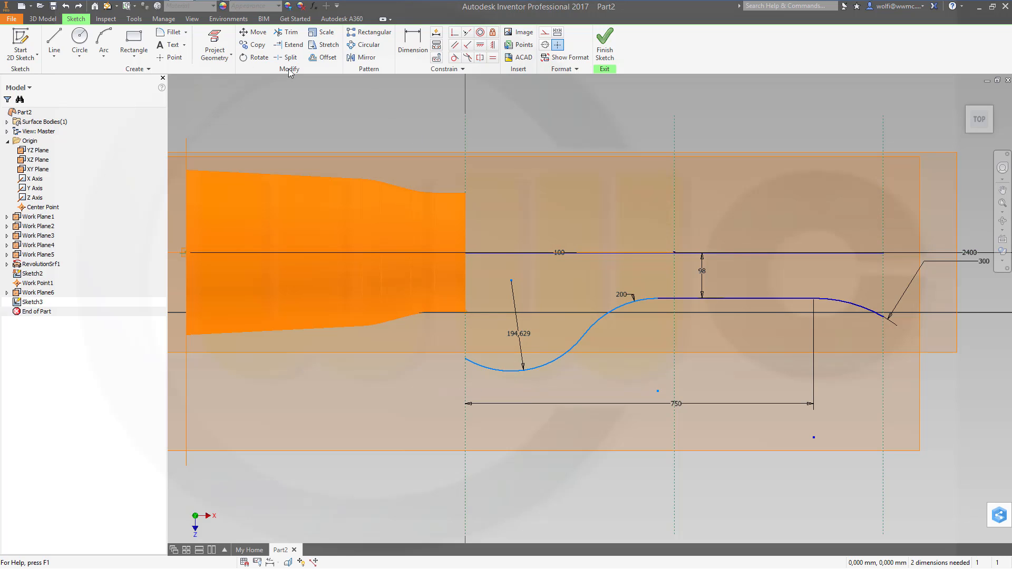
# Step: Sketch a horizontal line about 521 mm long from the profile's narrow-end endpoint alongside the surface, and delete it
pyautogui.click(54, 41)
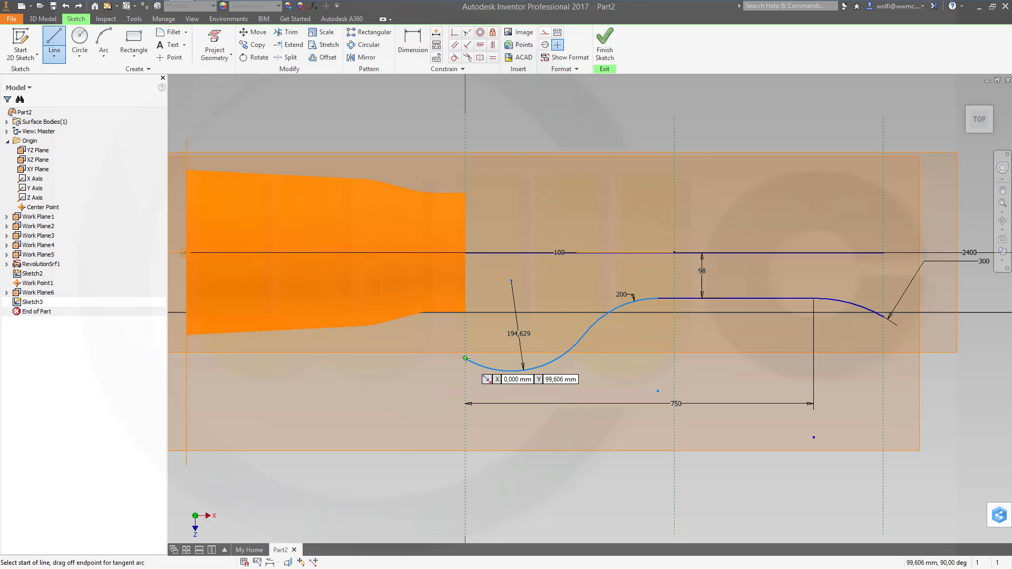
pyautogui.click(466, 359)
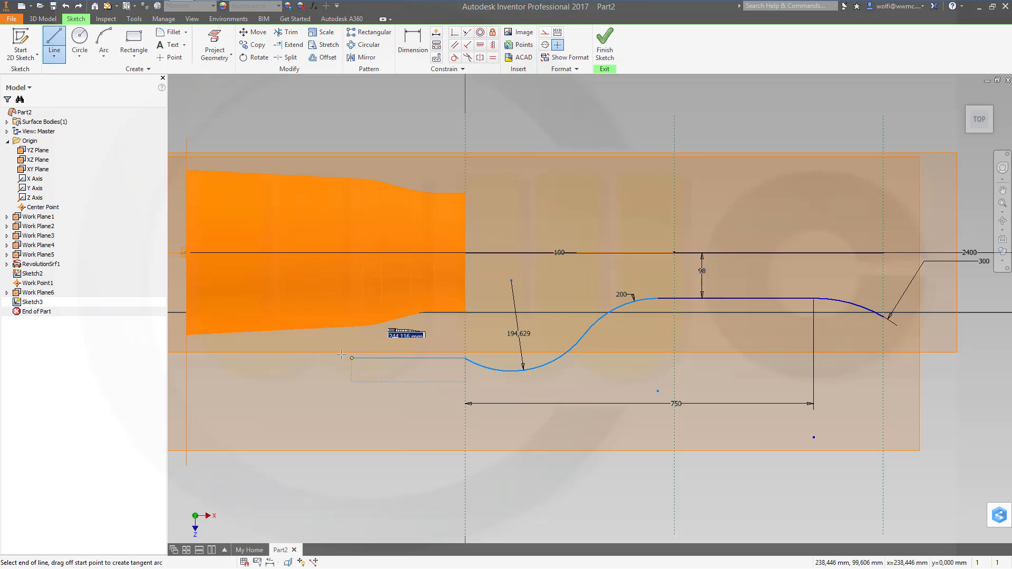
pyautogui.click(223, 358)
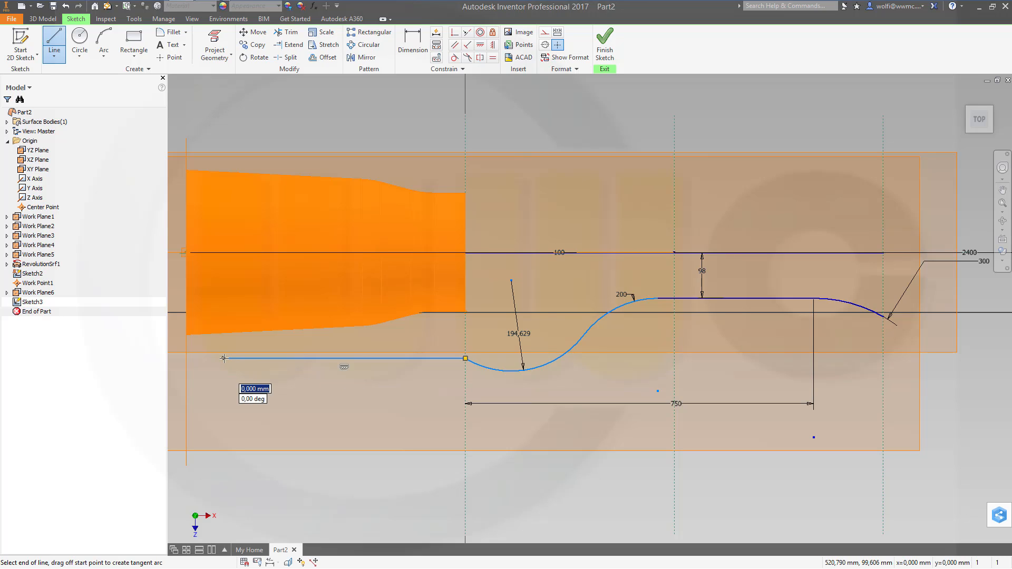
pyautogui.press('Escape')
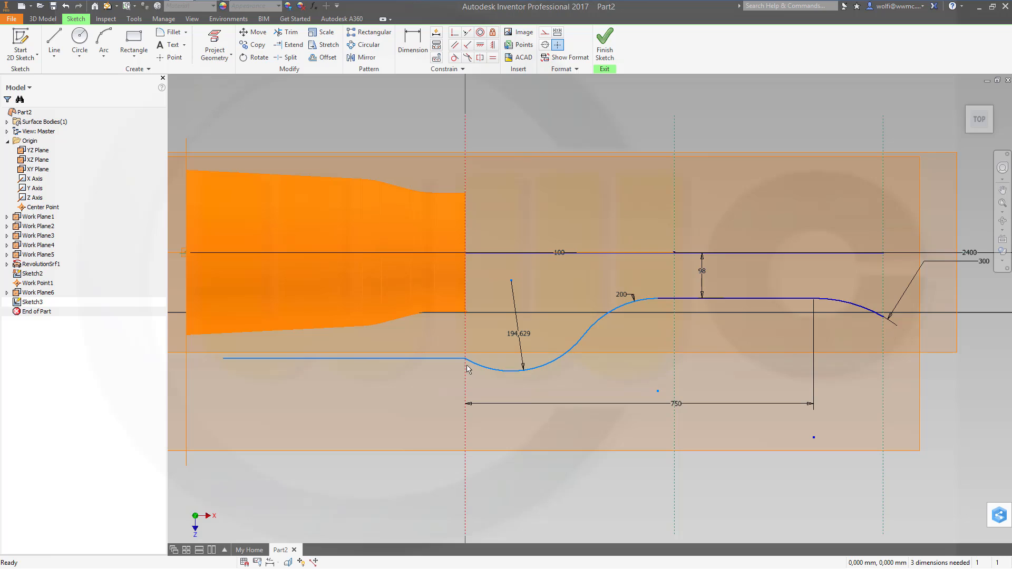
pyautogui.click(452, 359)
pyautogui.press('Delete')
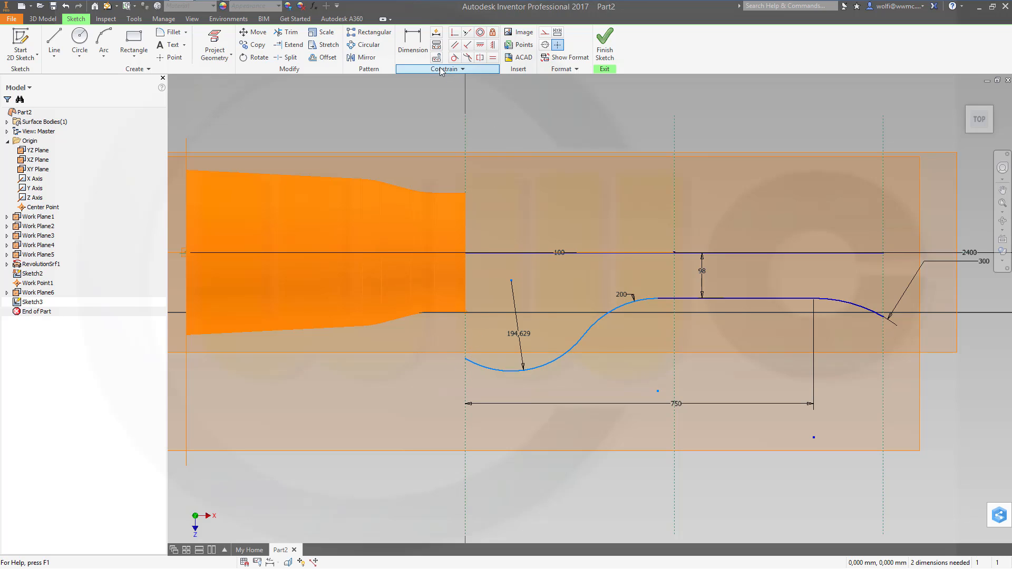
# Step: Constrain the profile's narrow-end endpoint coincident with the outer corner of the revolved surface
pyautogui.click(454, 33)
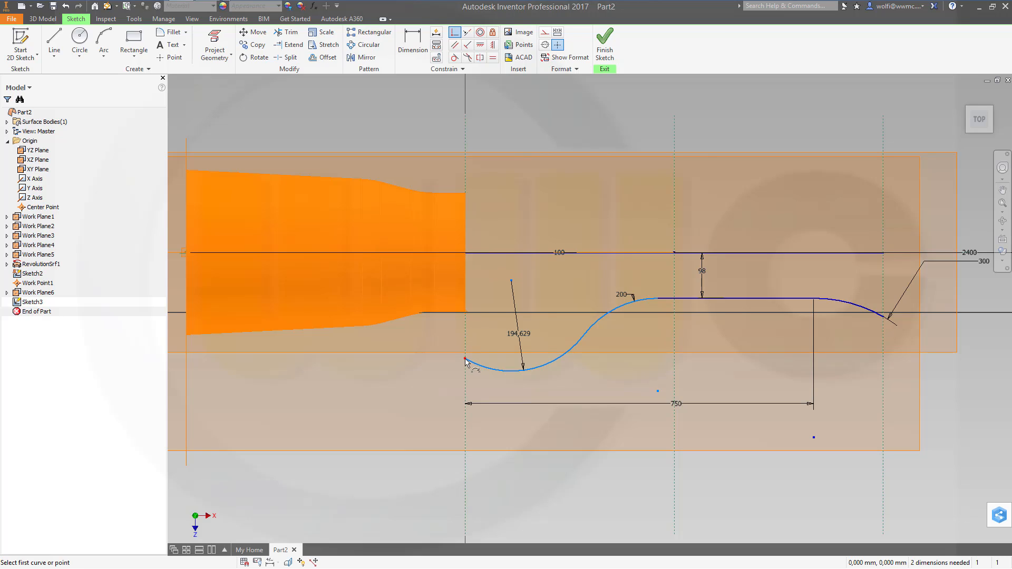
pyautogui.click(465, 360)
pyautogui.click(465, 312)
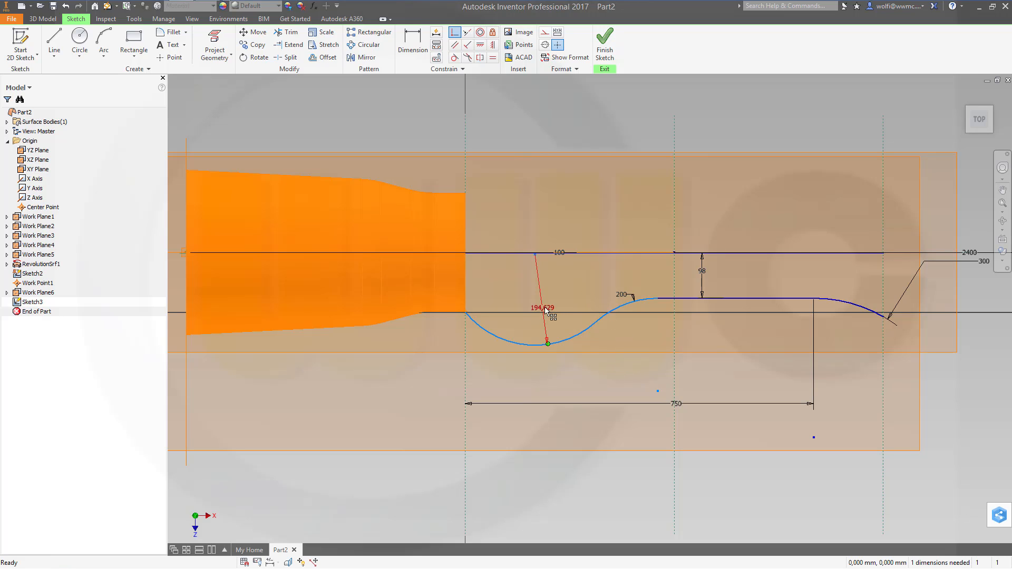
pyautogui.press('Escape')
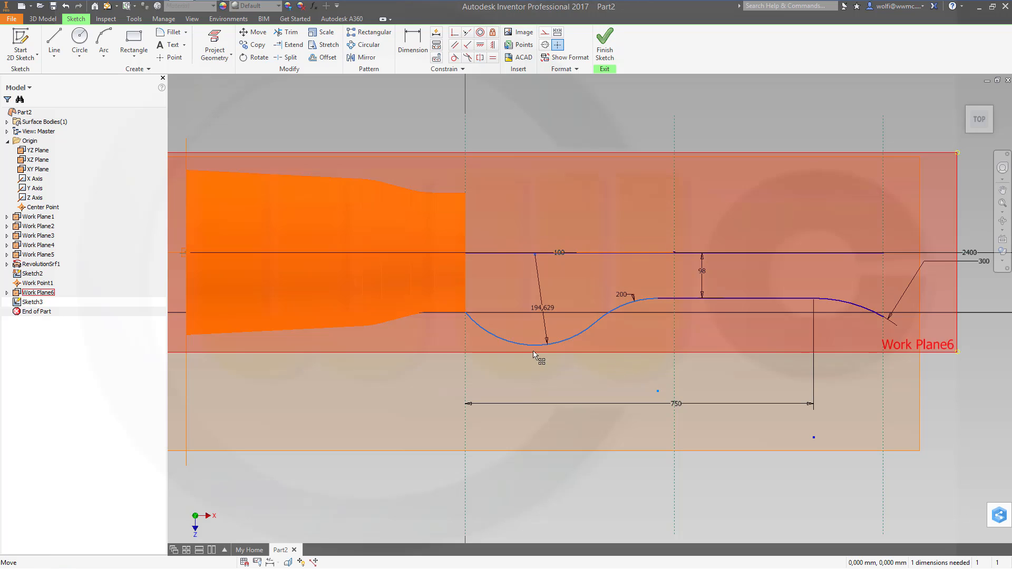
# Step: Flatten the arc at the surface's narrow end by moving its centre point, and set its radius to 1000 mm
pyautogui.moveTo(534, 253); pyautogui.dragTo(544, 205)
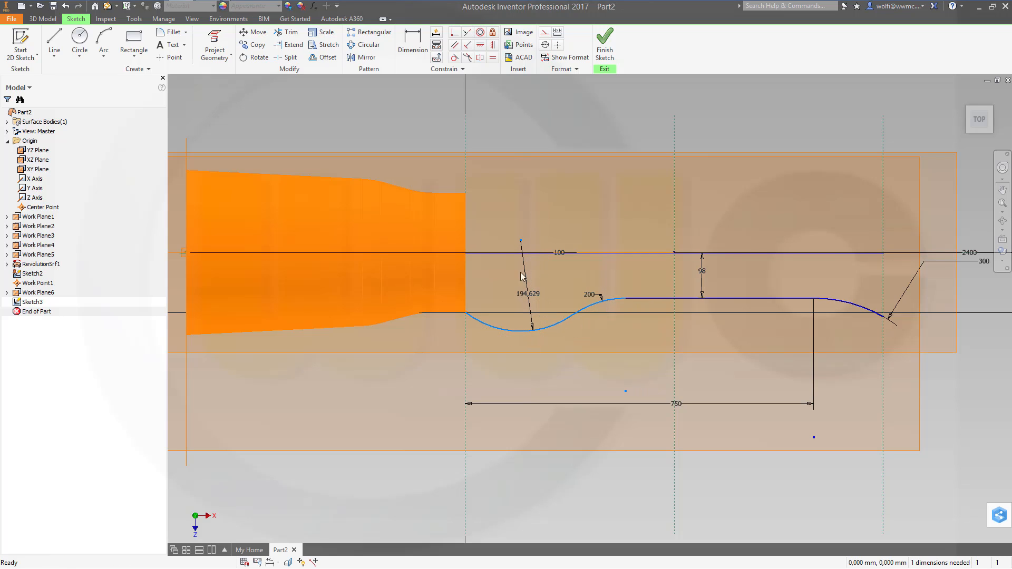
pyautogui.doubleClick(526, 294)
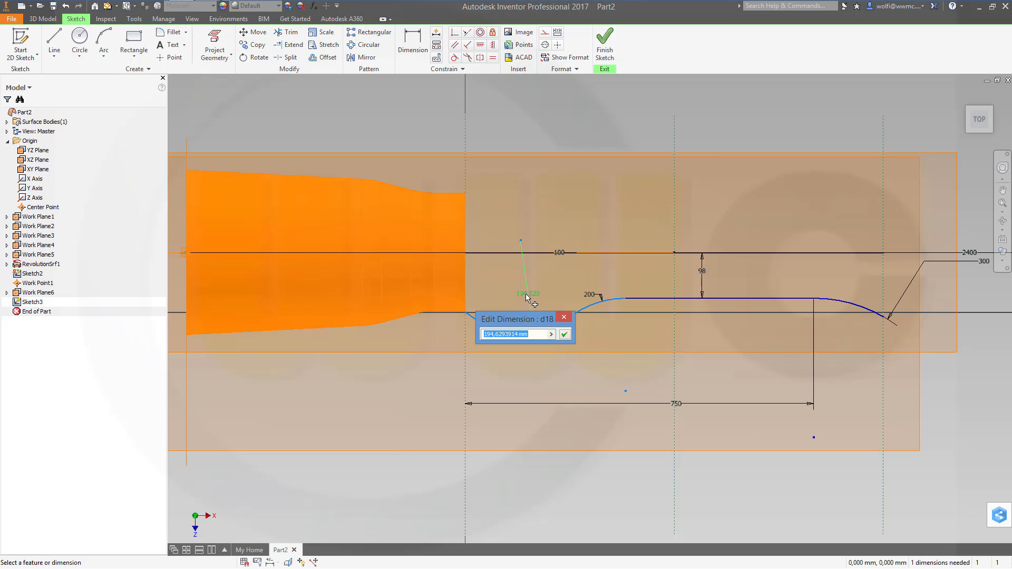
pyautogui.write('1000')
pyautogui.press('Return')
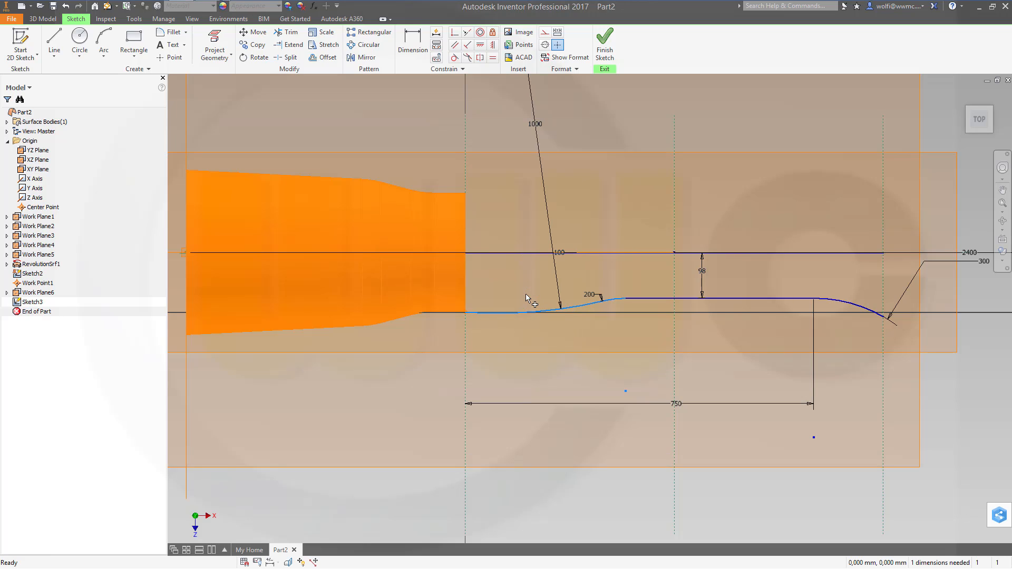
# Step: Project the short straight outer edge at the surface's narrow end into the sketch and convert it to a construction line
pyautogui.click(675, 366)
pyautogui.click(581, 336)
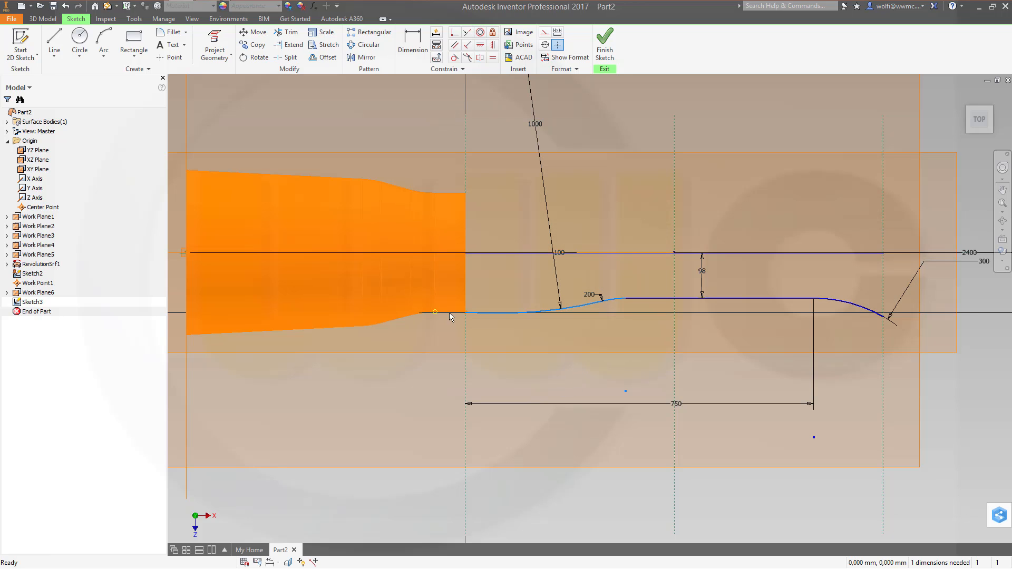
pyautogui.moveTo(423, 343)
pyautogui.mouseDown(button='middle')
pyautogui.moveTo(447, 375)
pyautogui.moveTo(438, 328)
pyautogui.moveTo(448, 348)
pyautogui.mouseUp(button='middle')
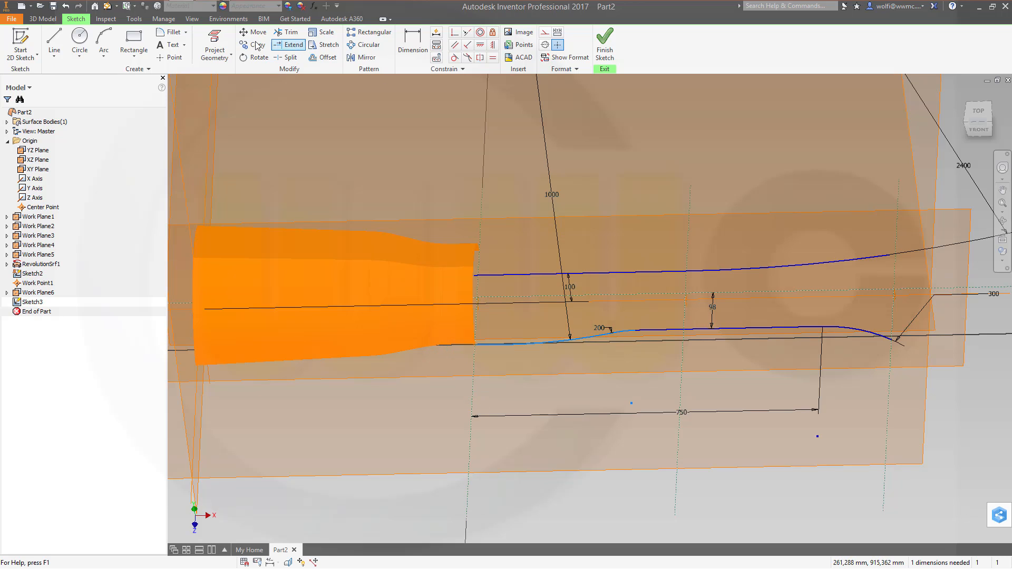
pyautogui.click(216, 39)
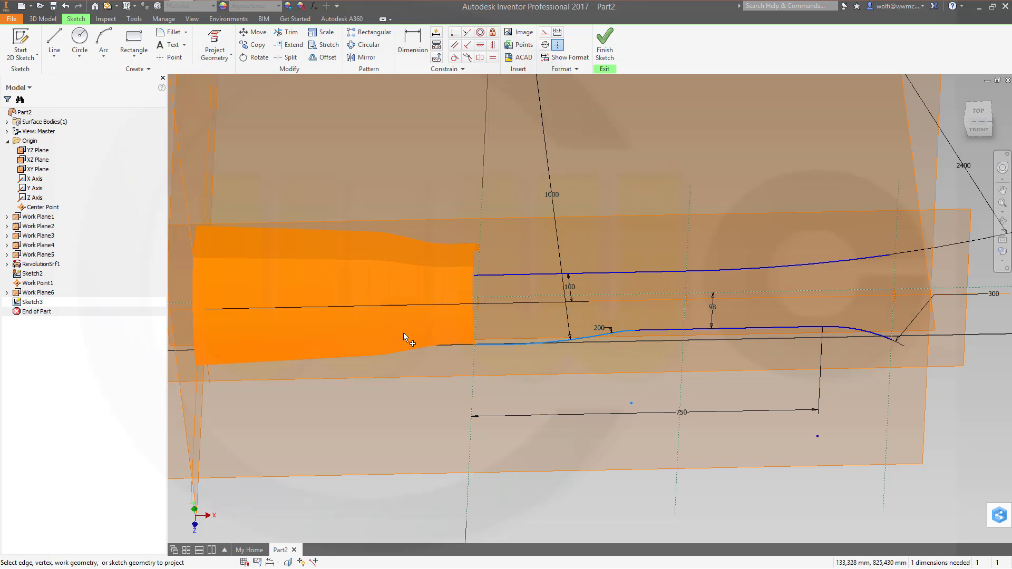
pyautogui.click(468, 348)
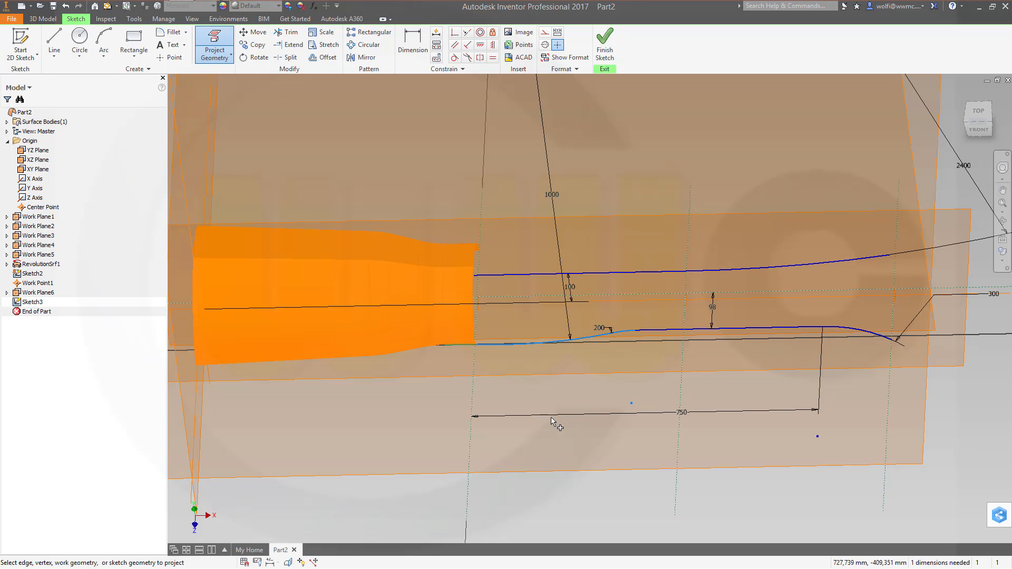
pyautogui.press('Escape')
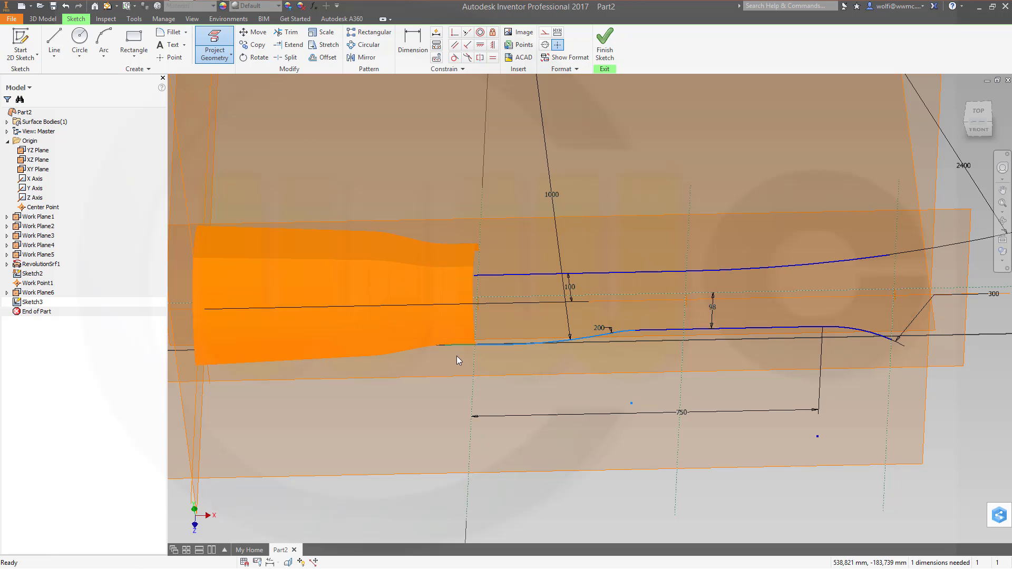
pyautogui.click(462, 346)
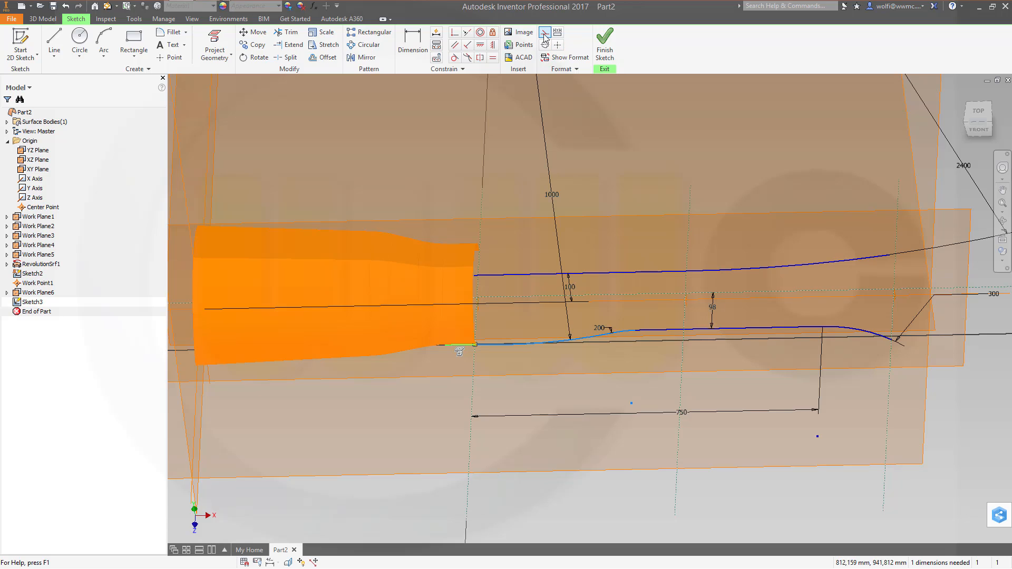
pyautogui.click(548, 35)
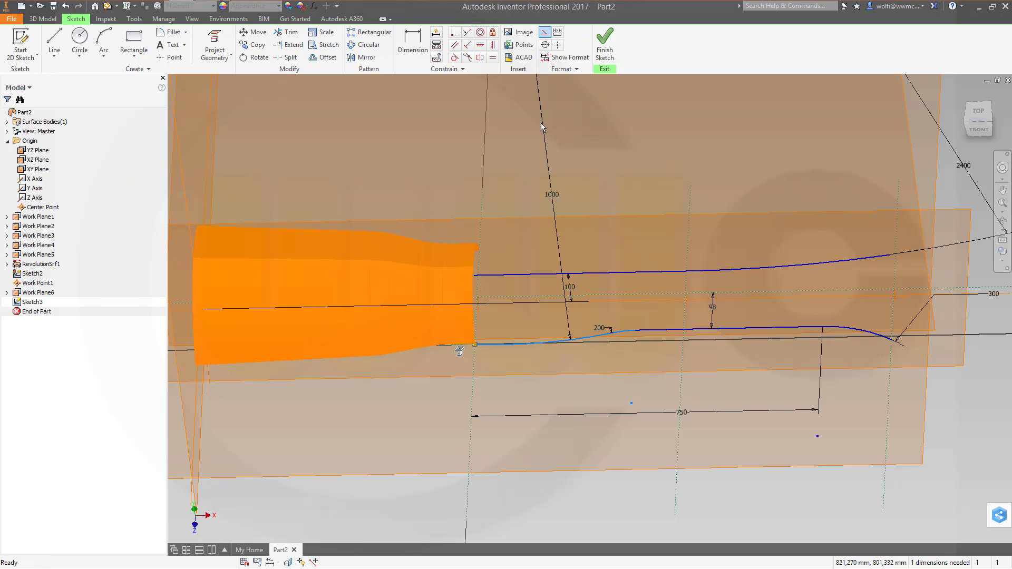
# Step: Make the 1000 mm arc tangent to the projected construction line at the surface's narrow end
pyautogui.click(454, 57)
pyautogui.click(485, 345)
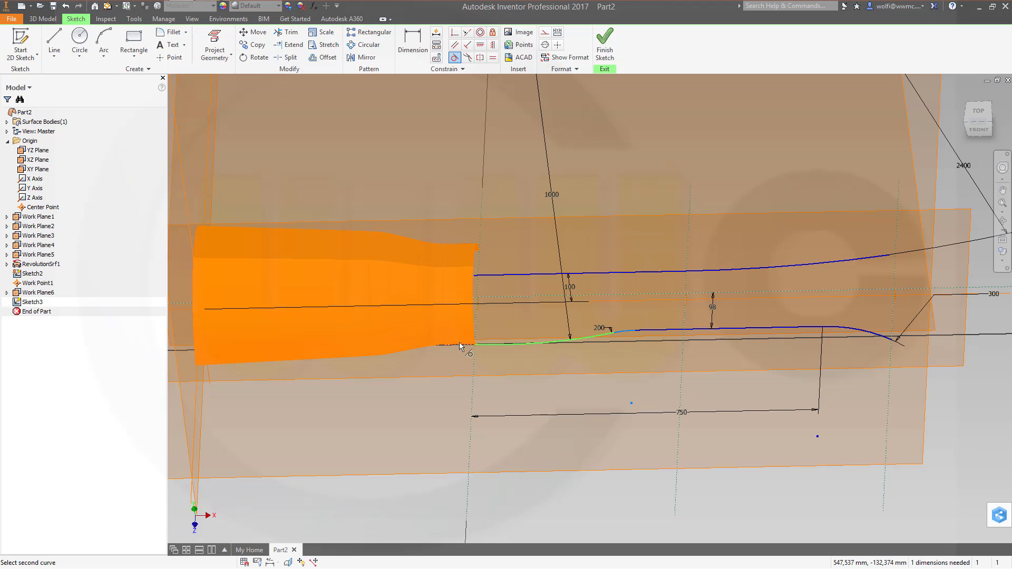
pyautogui.click(460, 347)
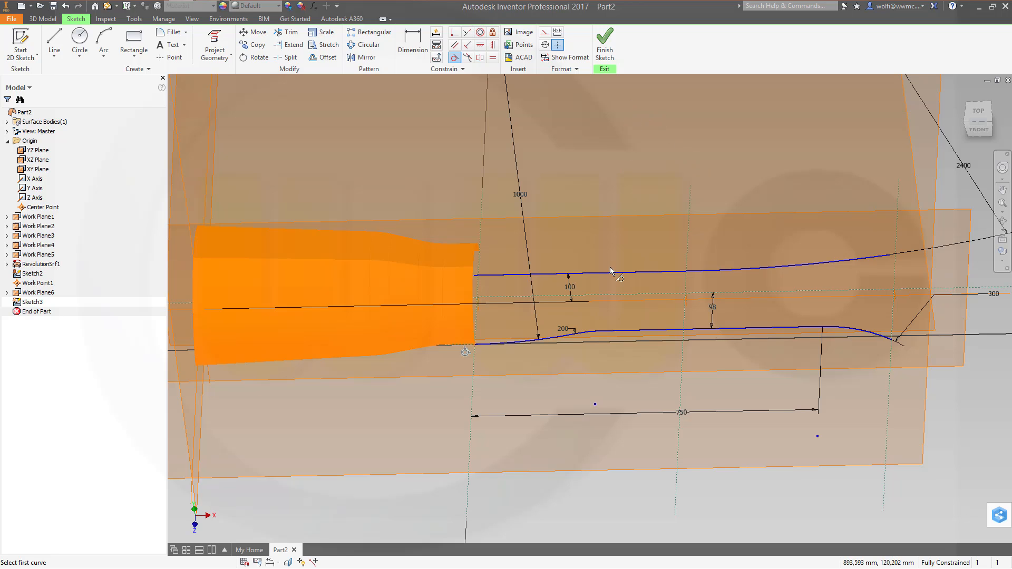
# Step: Try to make the 1000 mm arc tangent to the adjoining 200 mm arc of the lower profile
pyautogui.scroll(-3, 614, 277)
pyautogui.scroll(2, 628, 296)
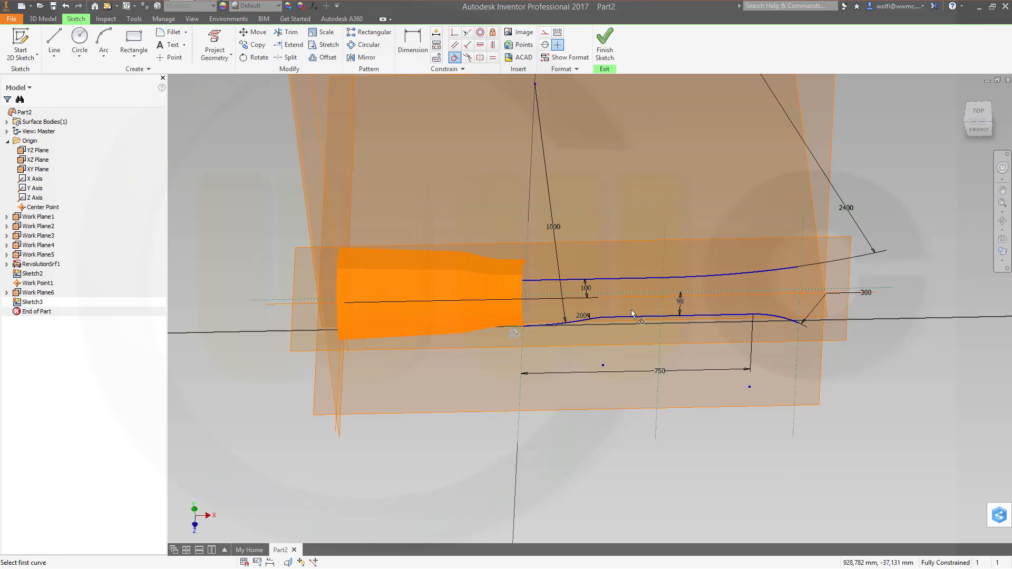
pyautogui.moveTo(633, 314)
pyautogui.keyDown('shift'); pyautogui.mouseDown(button='middle')
pyautogui.moveTo(632, 343)
pyautogui.moveTo(645, 344)
pyautogui.moveTo(633, 332)
pyautogui.moveTo(635, 344)
pyautogui.mouseUp(button='middle'); pyautogui.keyUp('shift')
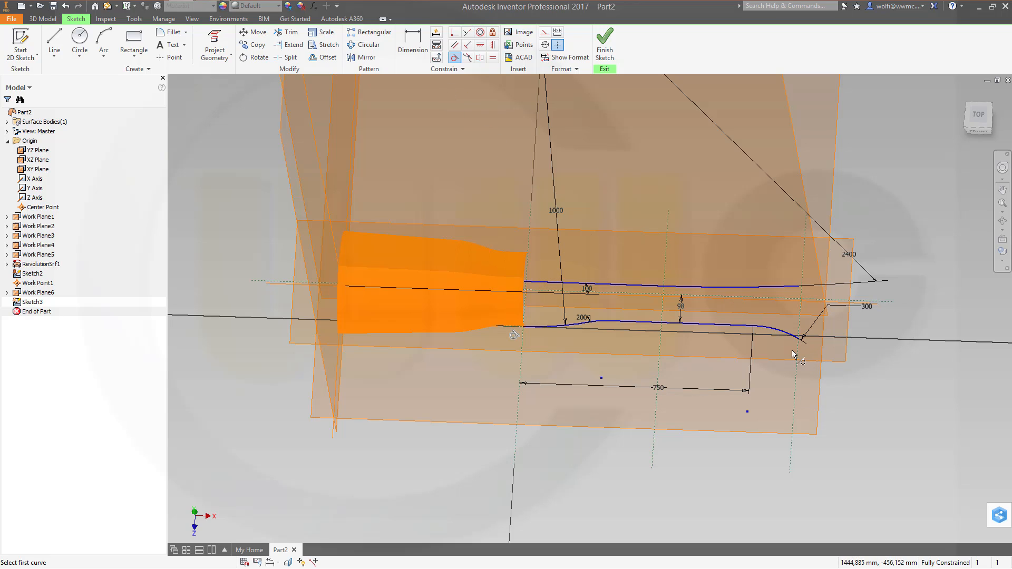
pyautogui.click(543, 329)
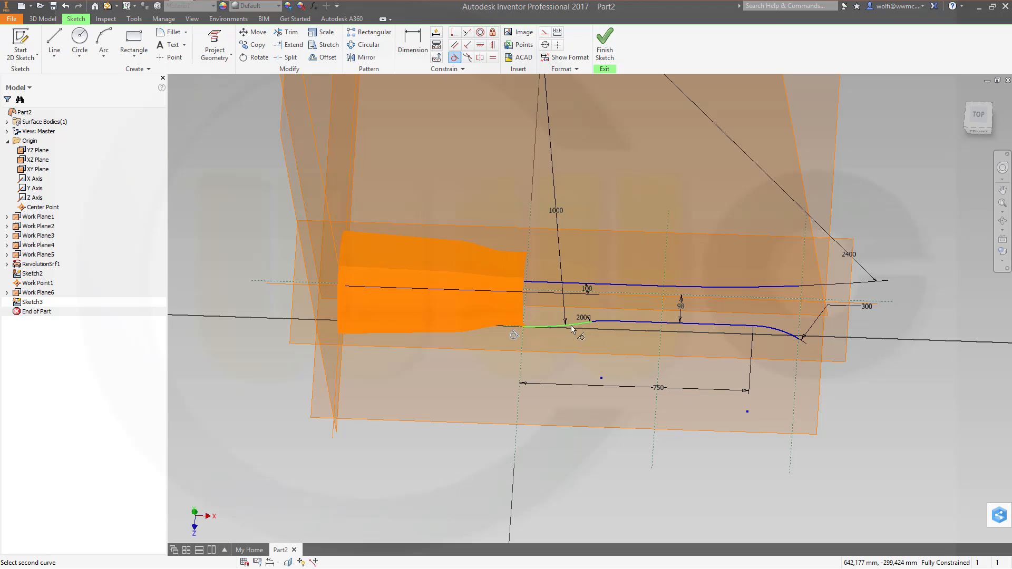
pyautogui.click(601, 323)
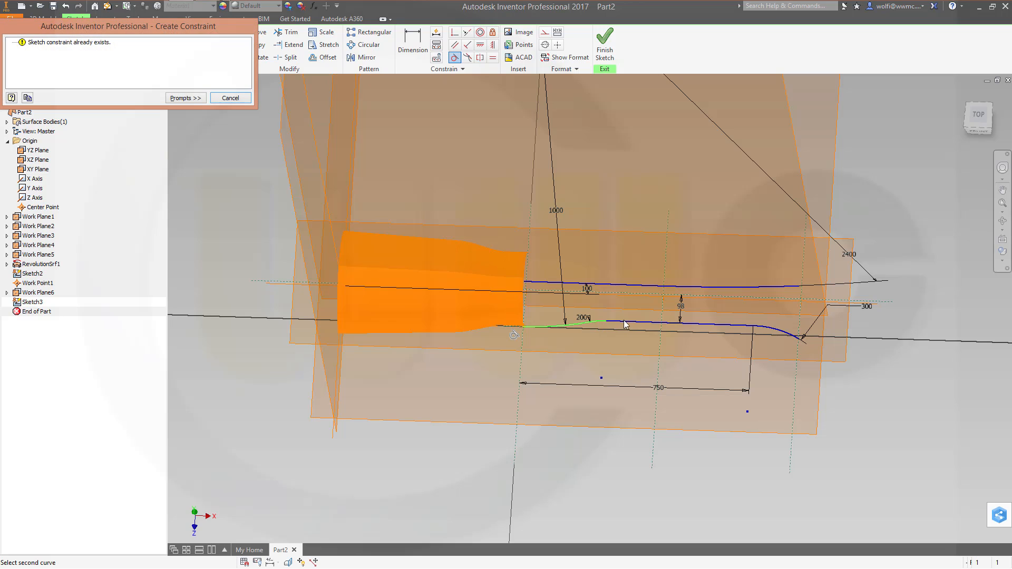
pyautogui.click(230, 98)
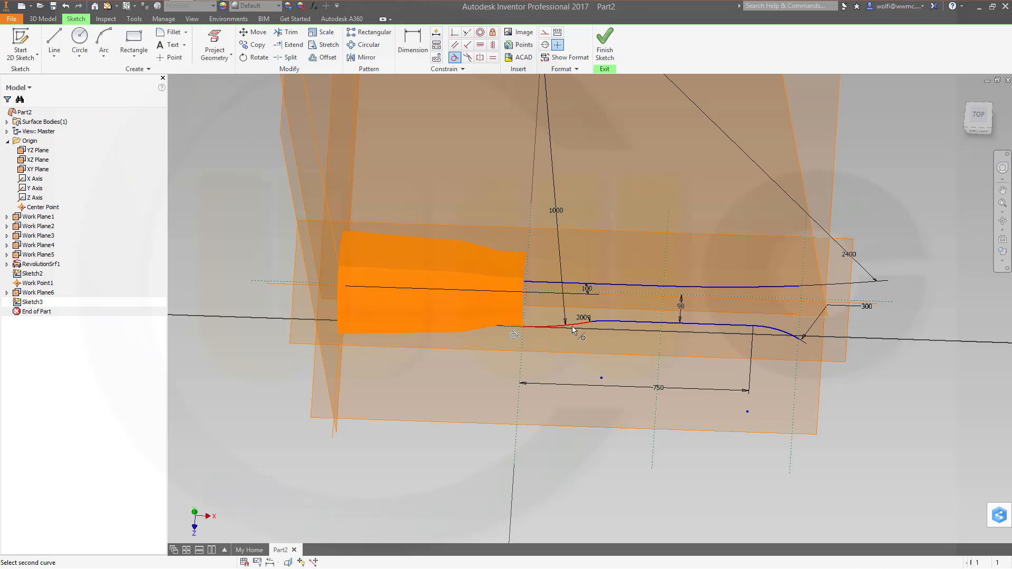
pyautogui.click(602, 324)
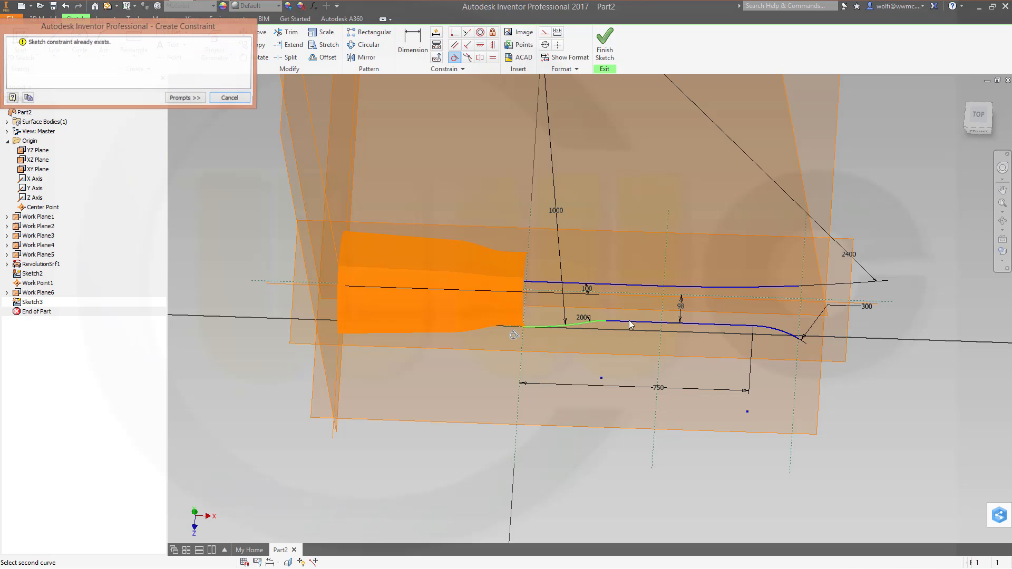
pyautogui.click(230, 98)
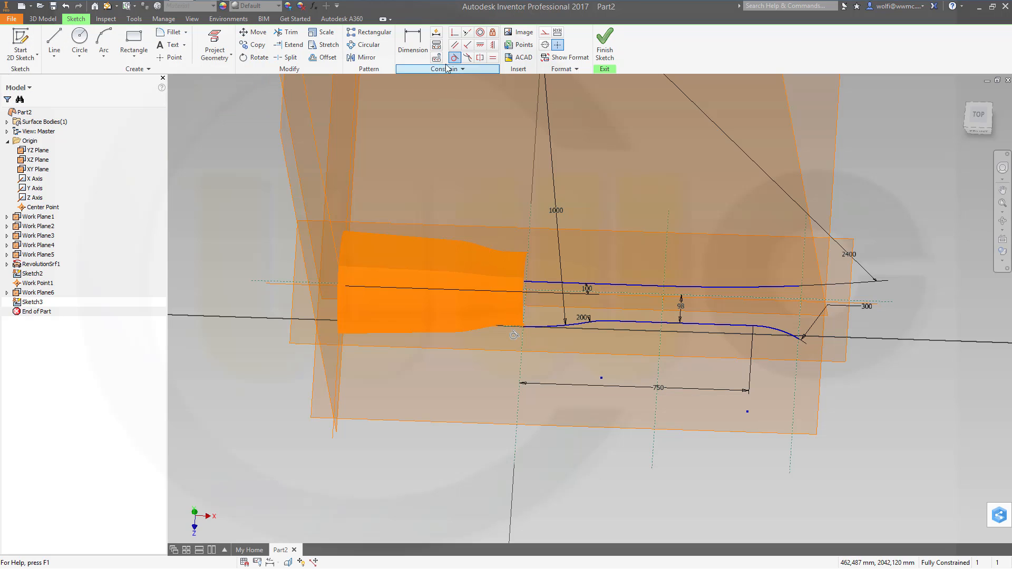
pyautogui.press('Escape')
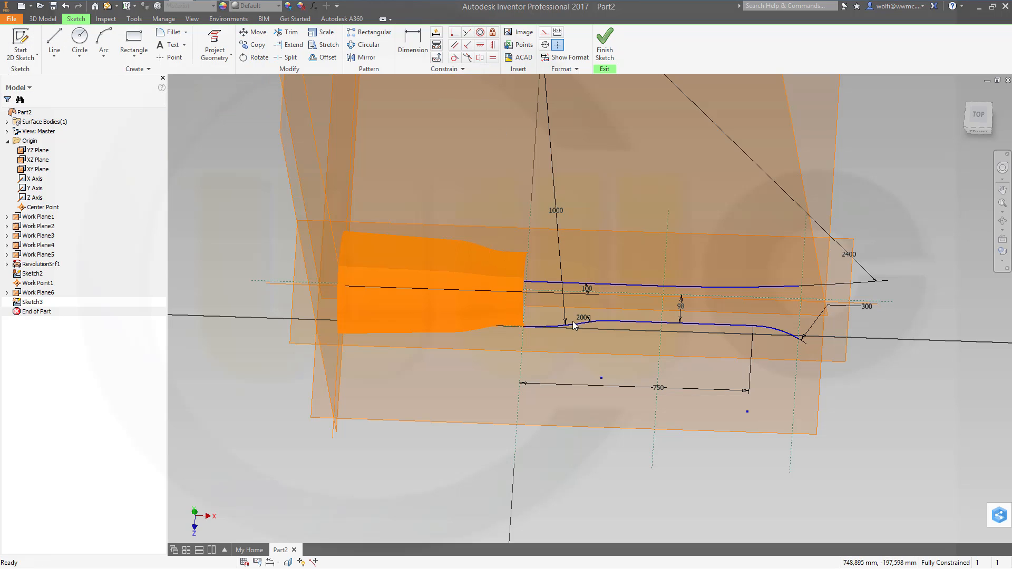
# Step: Mirror the whole line-and-arc profile, including its 1000 mm and 300 mm arcs, across the projected centre axis and finish the sketch
pyautogui.click(551, 328)
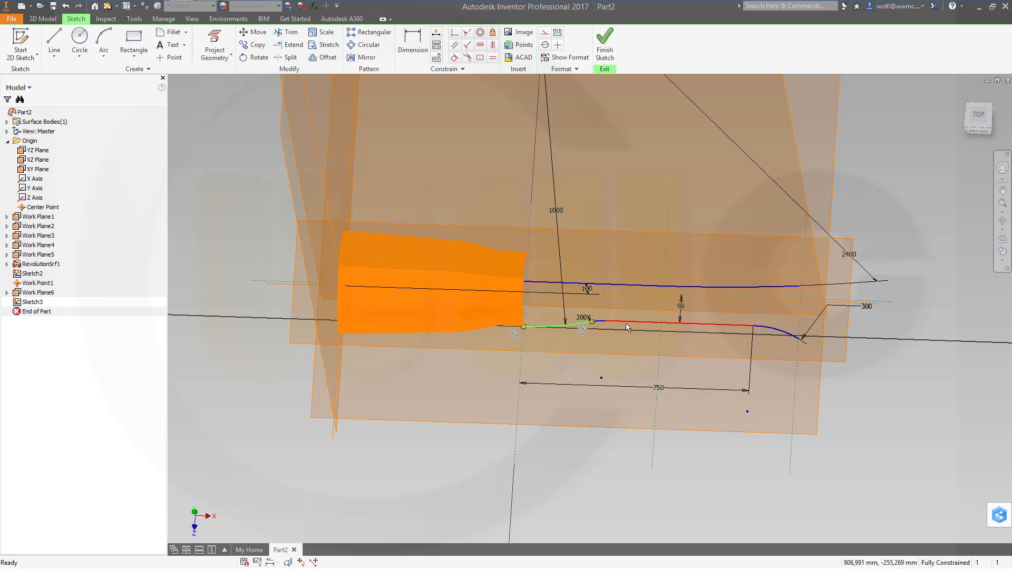
pyautogui.keyDown('ctrl'); pyautogui.click(604, 322); pyautogui.keyUp('ctrl')
pyautogui.keyDown('ctrl'); pyautogui.click(657, 323); pyautogui.keyUp('ctrl')
pyautogui.keyDown('ctrl'); pyautogui.click(778, 335); pyautogui.keyUp('ctrl')
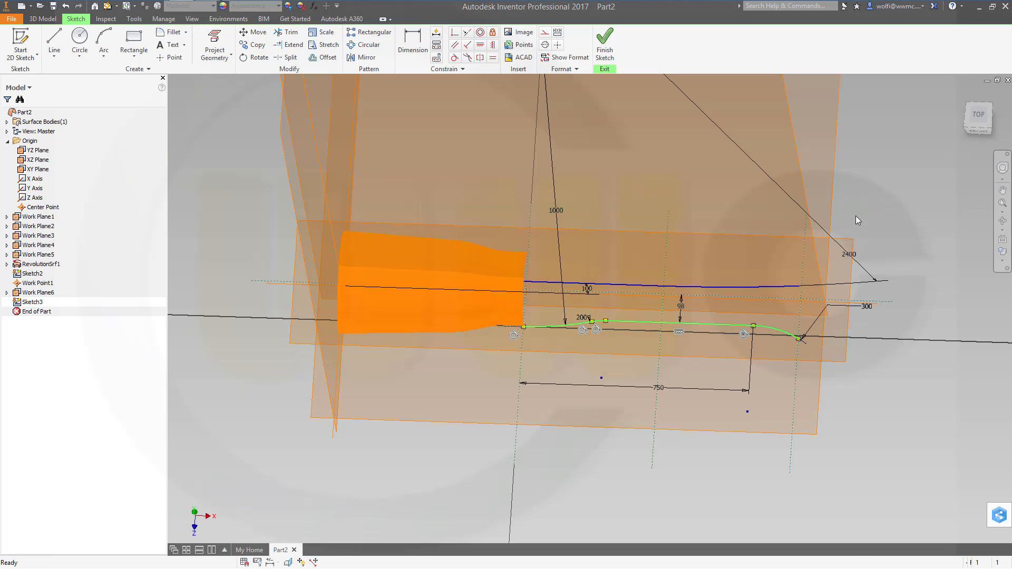
pyautogui.click(363, 57)
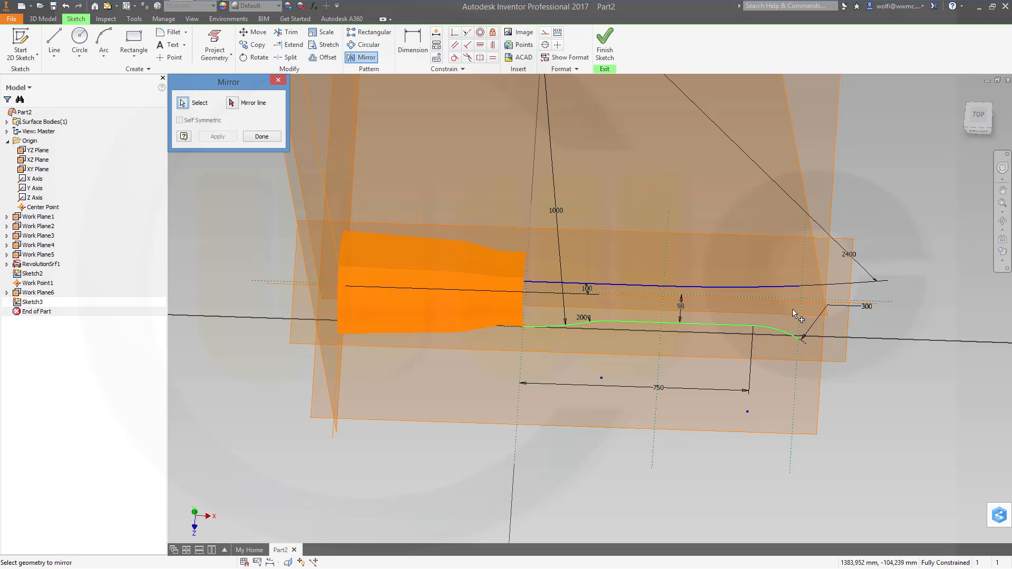
pyautogui.click(839, 304)
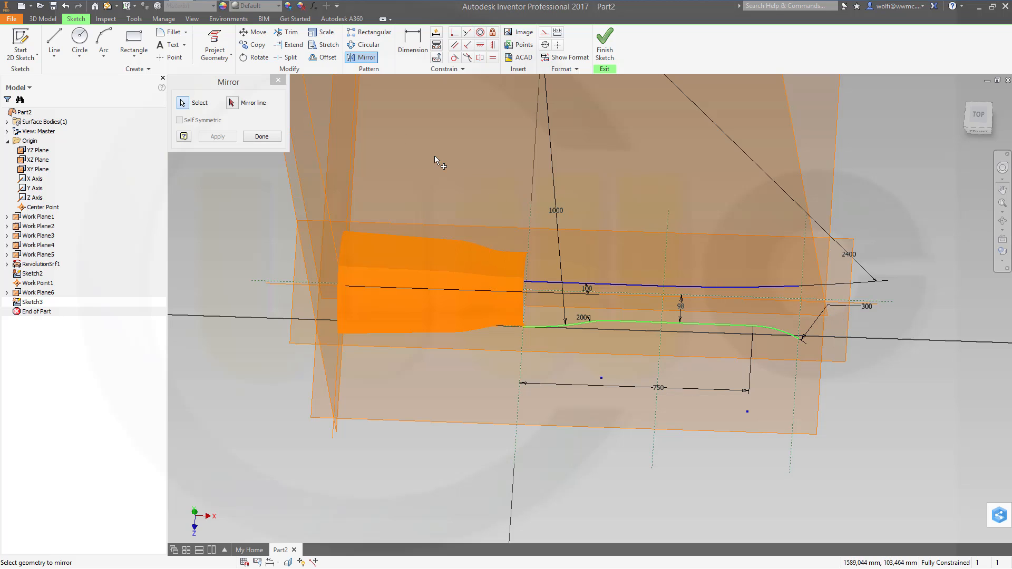
pyautogui.click(232, 103)
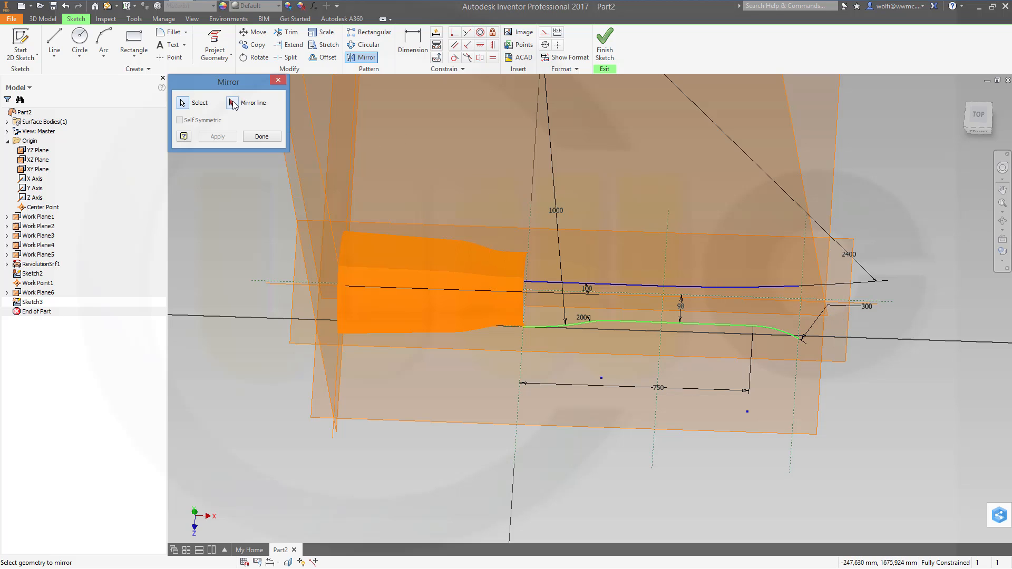
pyautogui.click(808, 298)
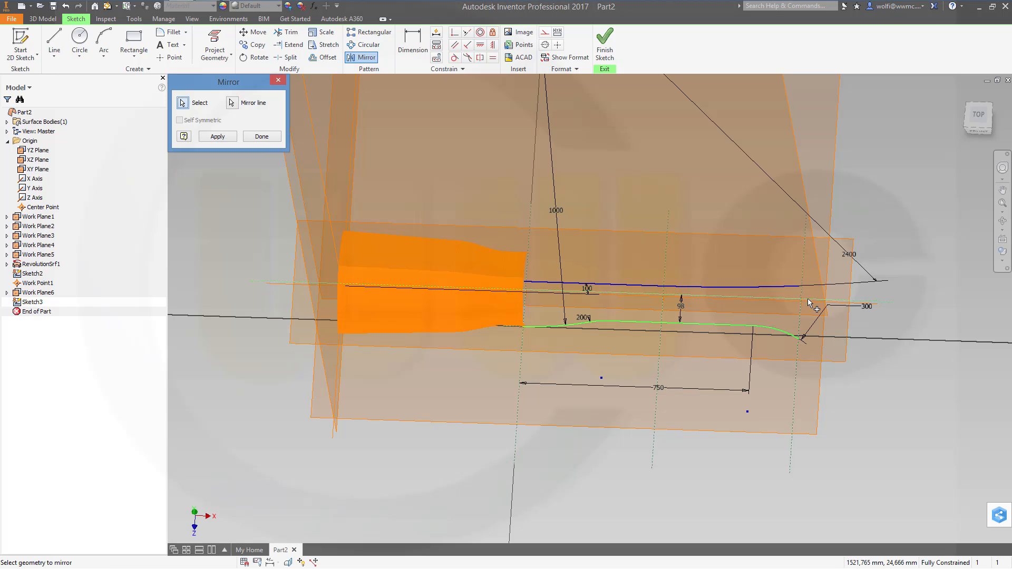
pyautogui.click(217, 137)
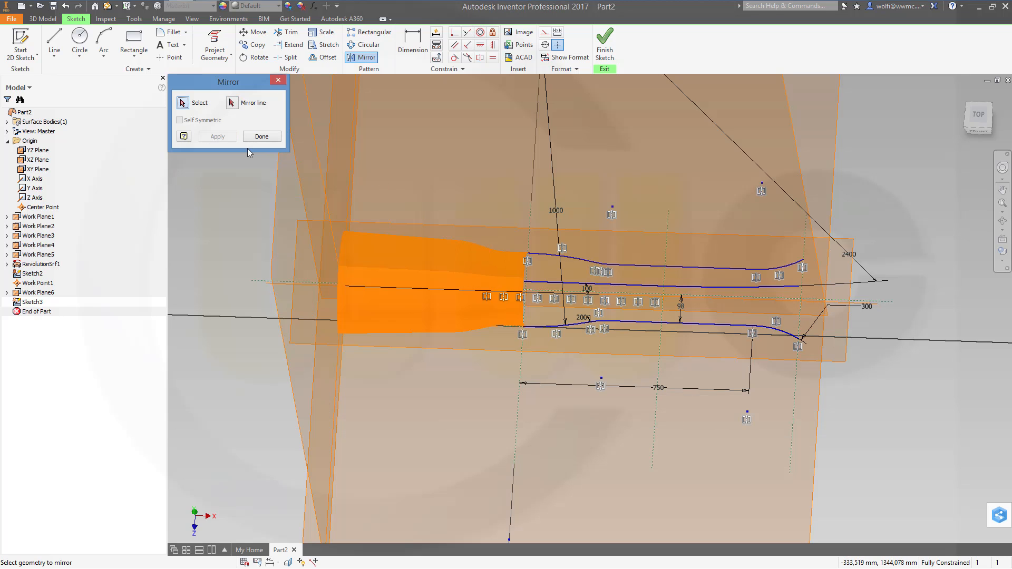
pyautogui.click(262, 137)
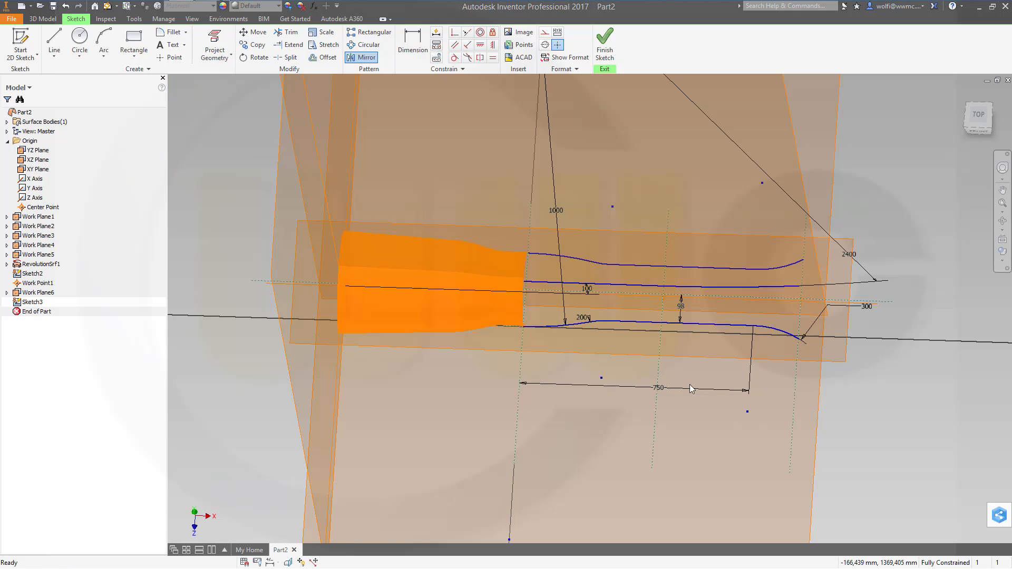
pyautogui.moveTo(693, 323)
pyautogui.keyDown('shift'); pyautogui.mouseDown(button='middle')
pyautogui.moveTo(676, 361)
pyautogui.moveTo(659, 332)
pyautogui.moveTo(601, 357)
pyautogui.moveTo(610, 357)
pyautogui.mouseUp(button='middle'); pyautogui.keyUp('shift')
pyautogui.click(605, 50)
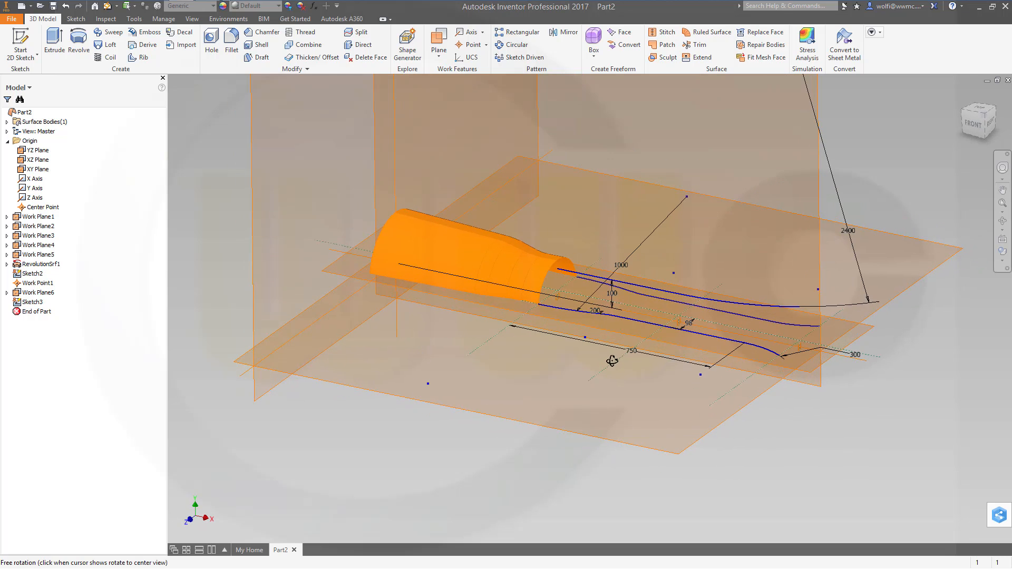
# Step: Hide the dimensions of both Sketch3 and Sketch2 while keeping their curves visible
pyautogui.rightClick(46, 303)
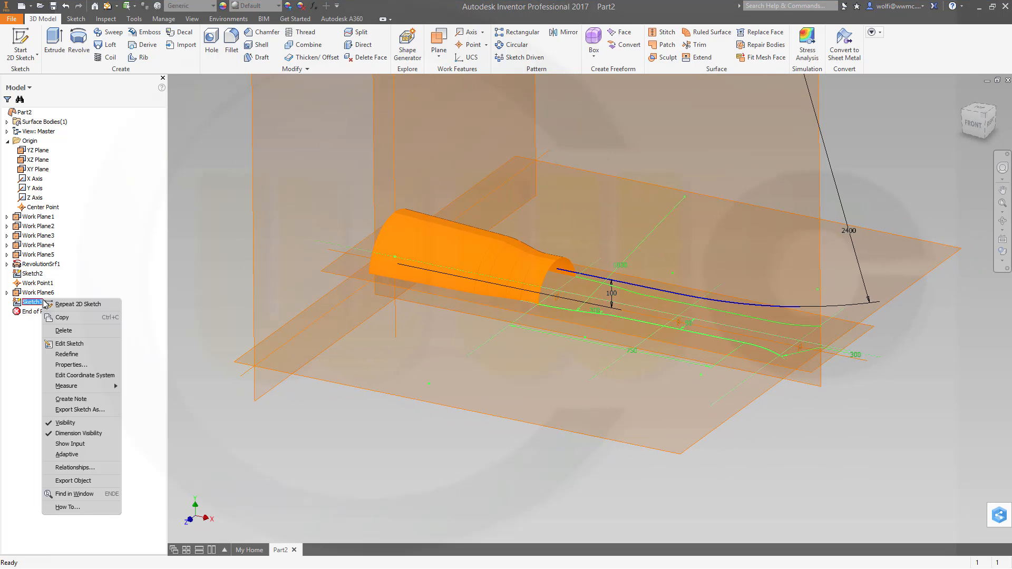
pyautogui.click(100, 435)
pyautogui.rightClick(35, 274)
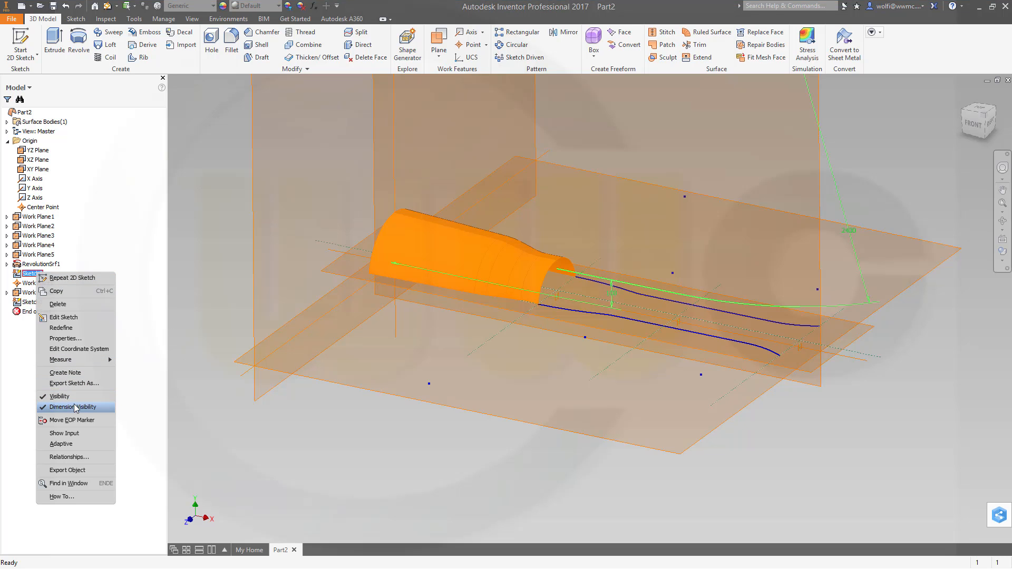
pyautogui.click(77, 398)
# Step: Create a three-point work plane through the far endpoints of both mirrored profiles and the upper guide curve
pyautogui.keyDown('shift'); pyautogui.moveTo(508, 389); pyautogui.dragTo(470, 394, button='middle'); pyautogui.keyUp('shift')
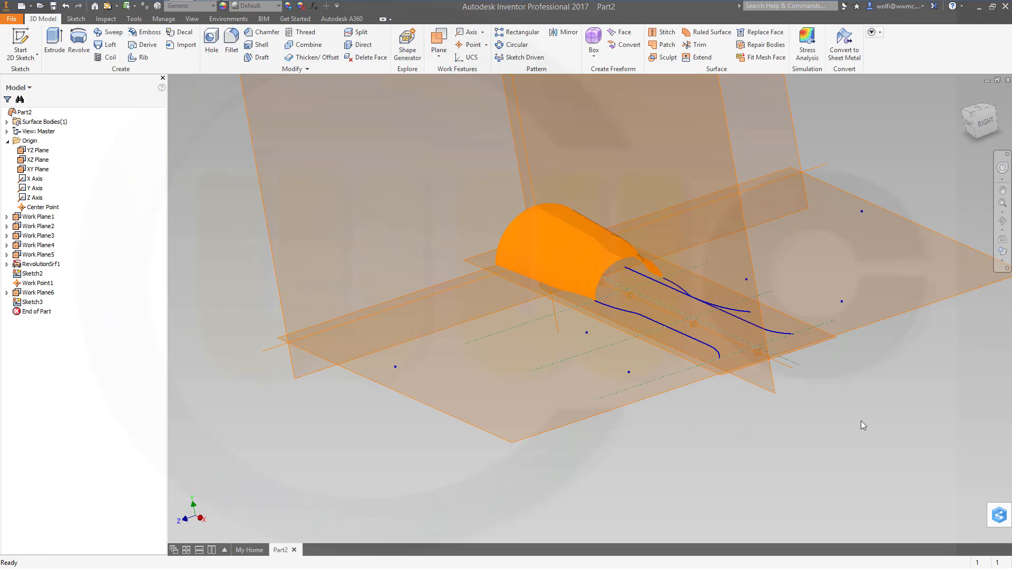
pyautogui.moveTo(731, 451); pyautogui.dragTo(723, 479, button='middle')
pyautogui.keyDown('shift'); pyautogui.moveTo(635, 394); pyautogui.dragTo(664, 403, button='middle'); pyautogui.keyUp('shift')
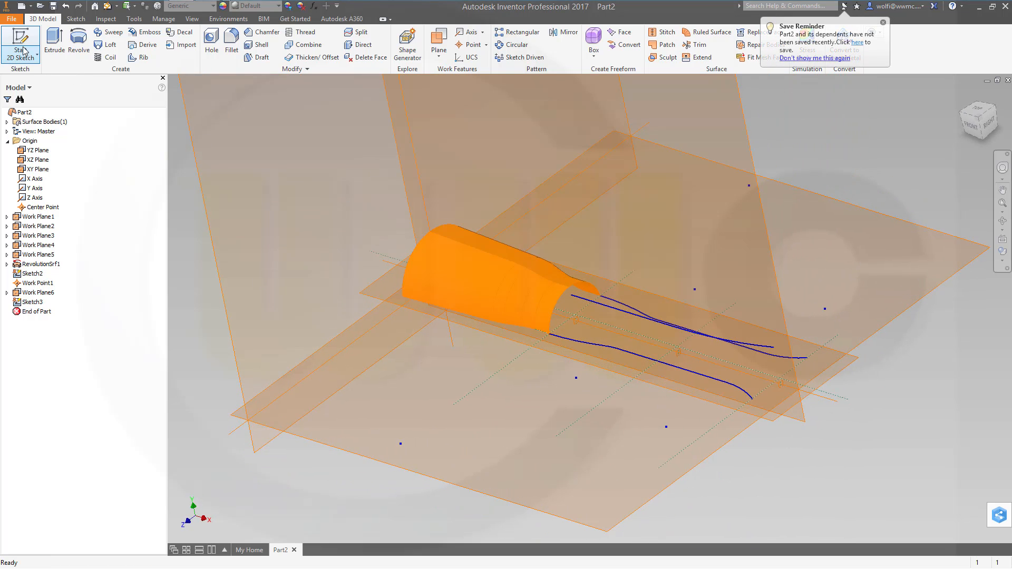
pyautogui.moveTo(622, 346)
pyautogui.keyDown('shift'); pyautogui.mouseDown(button='middle')
pyautogui.moveTo(644, 373)
pyautogui.moveTo(678, 363)
pyautogui.moveTo(649, 373)
pyautogui.mouseUp(button='middle'); pyautogui.keyUp('shift')
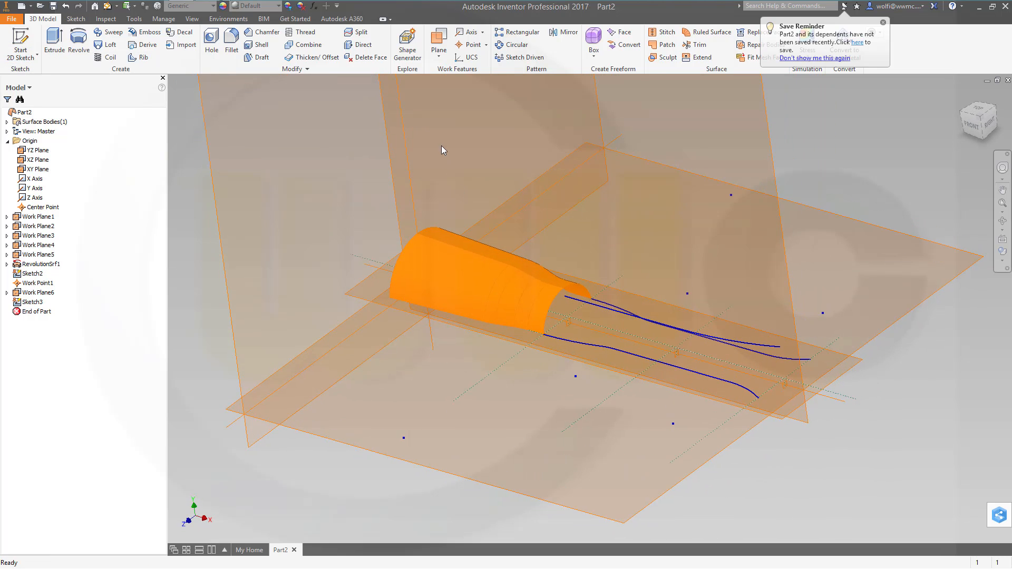
pyautogui.click(440, 57)
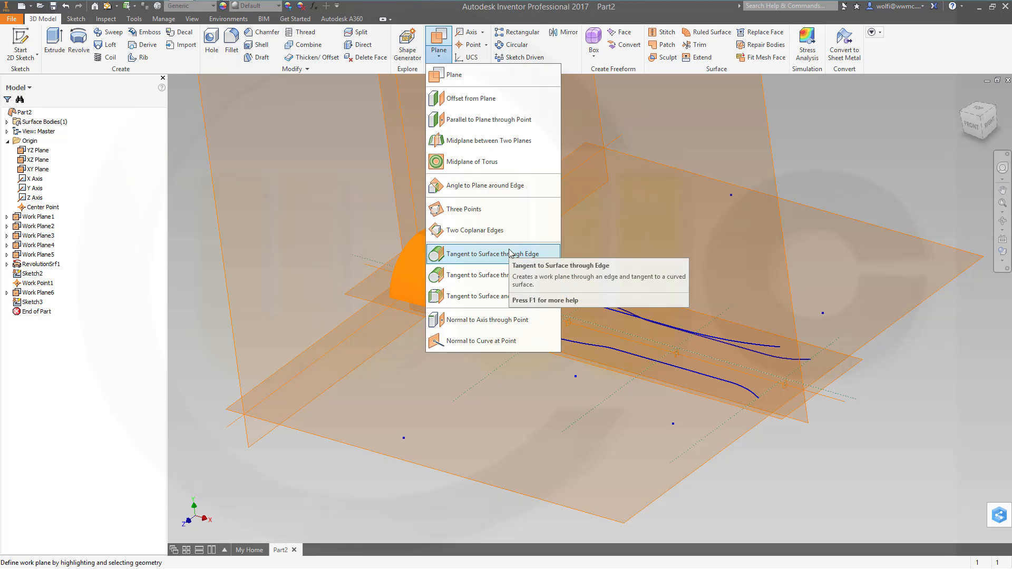
pyautogui.click(459, 208)
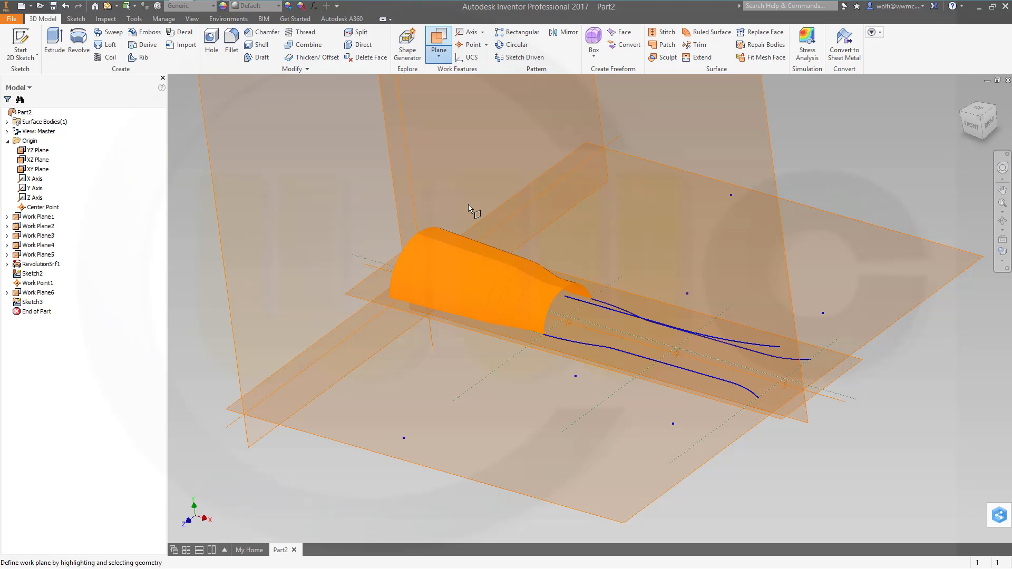
pyautogui.click(758, 398)
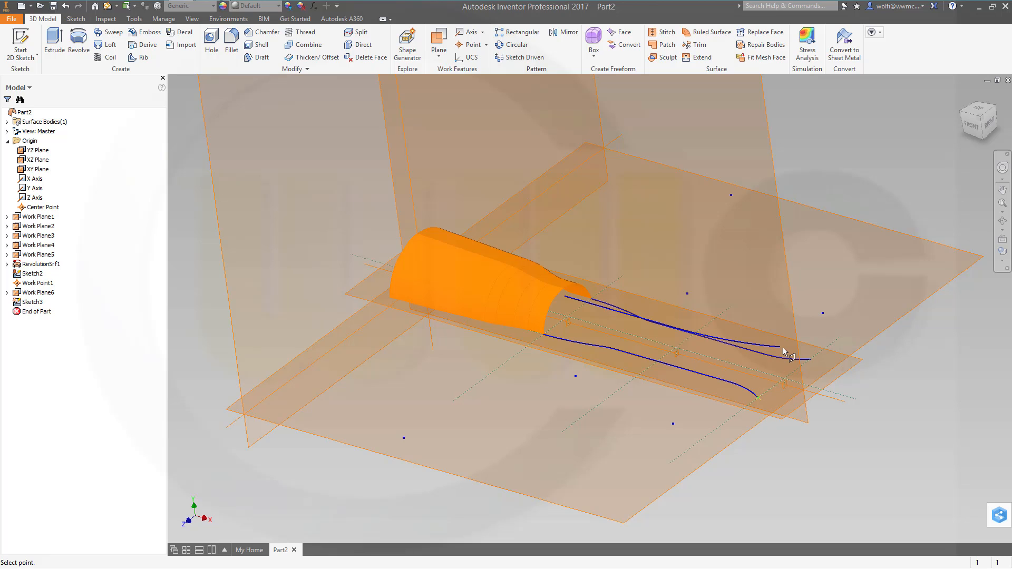
pyautogui.click(779, 347)
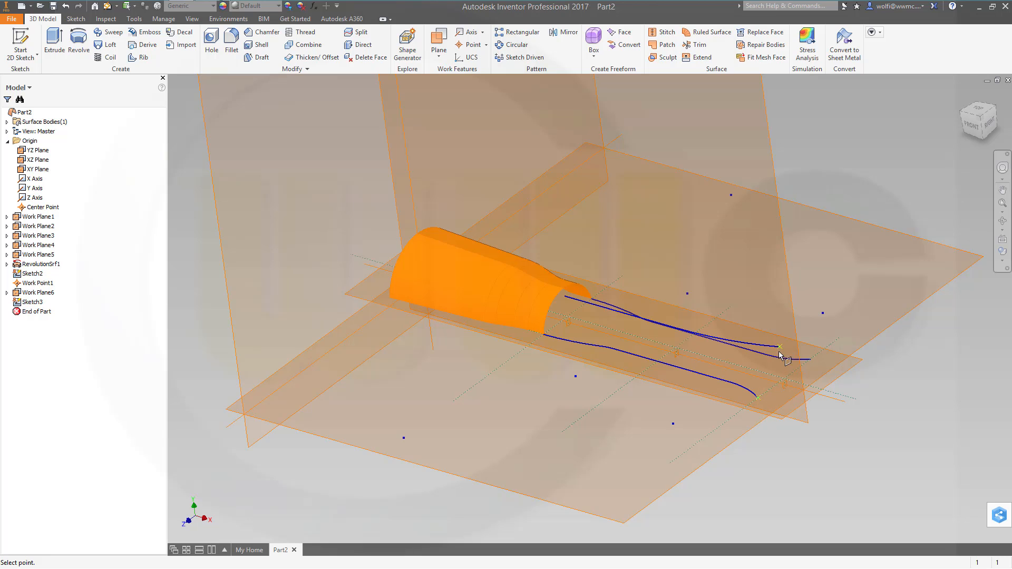
pyautogui.click(811, 361)
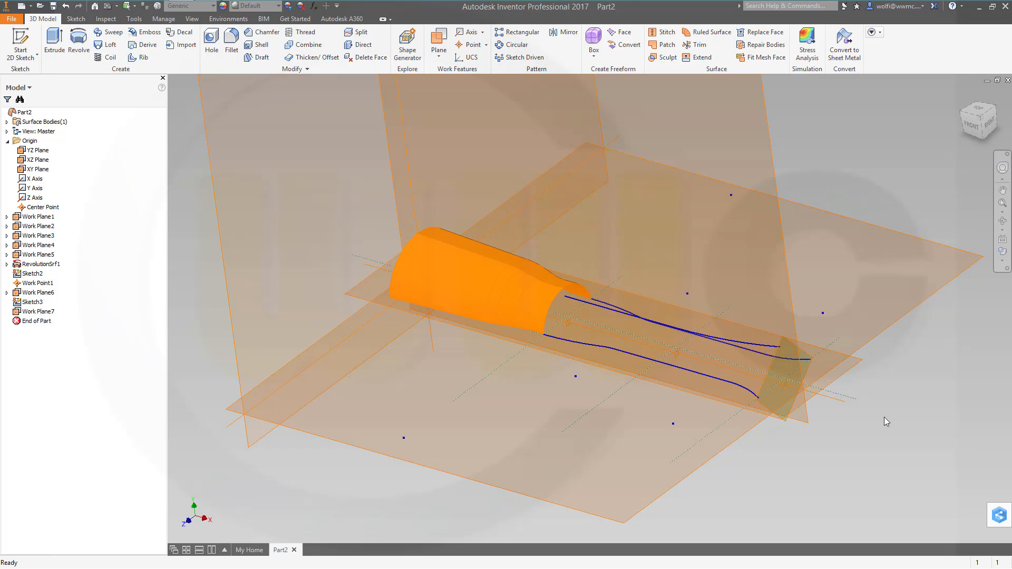
# Step: Start a new 2D sketch on the three-point work plane at the far end of the profile curves
pyautogui.moveTo(884, 416)
pyautogui.keyDown('shift'); pyautogui.mouseDown(button='middle')
pyautogui.moveTo(865, 425)
pyautogui.moveTo(859, 389)
pyautogui.moveTo(855, 406)
pyautogui.moveTo(894, 416)
pyautogui.mouseUp(button='middle'); pyautogui.keyUp('shift')
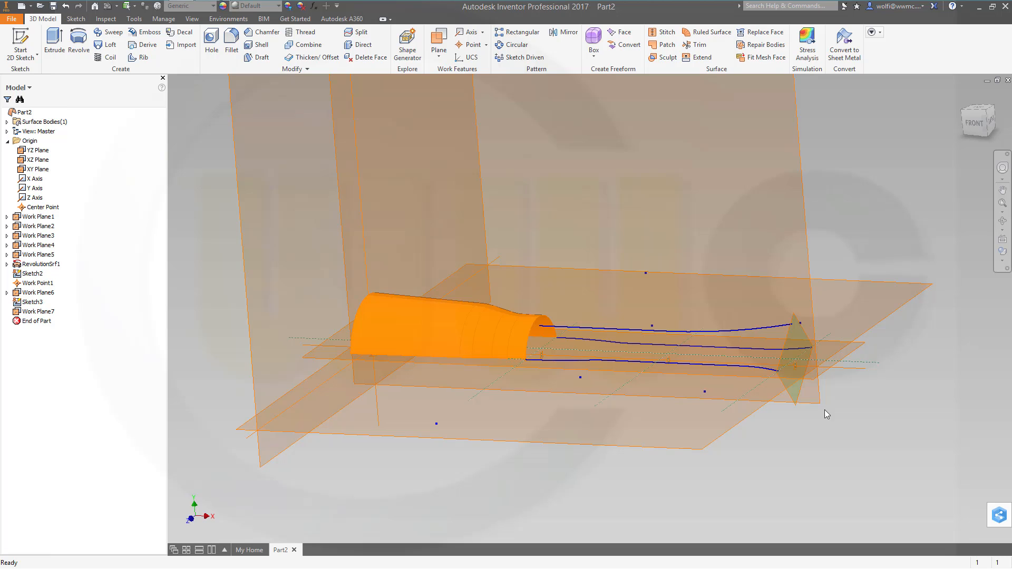
pyautogui.click(20, 46)
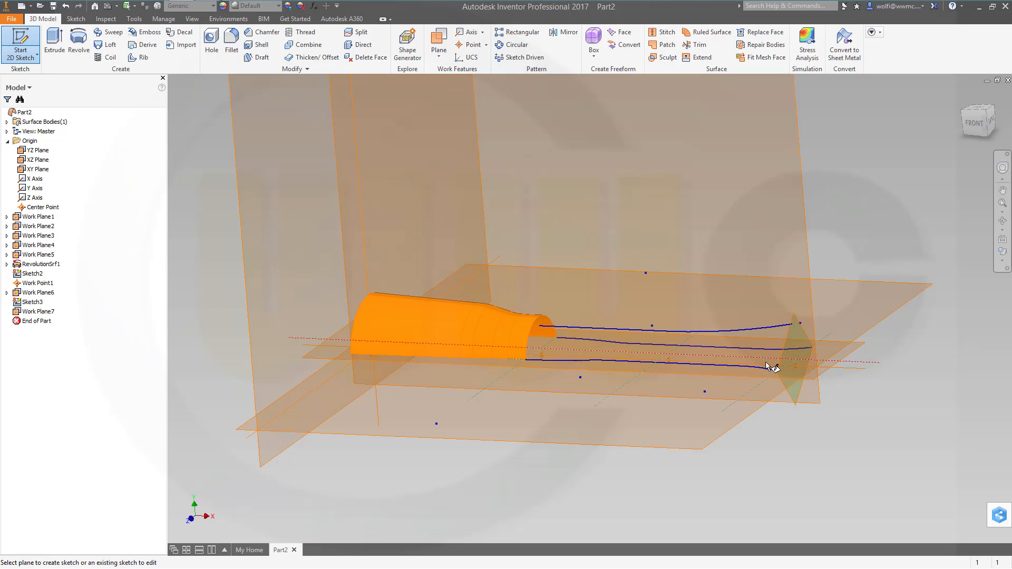
pyautogui.click(783, 357)
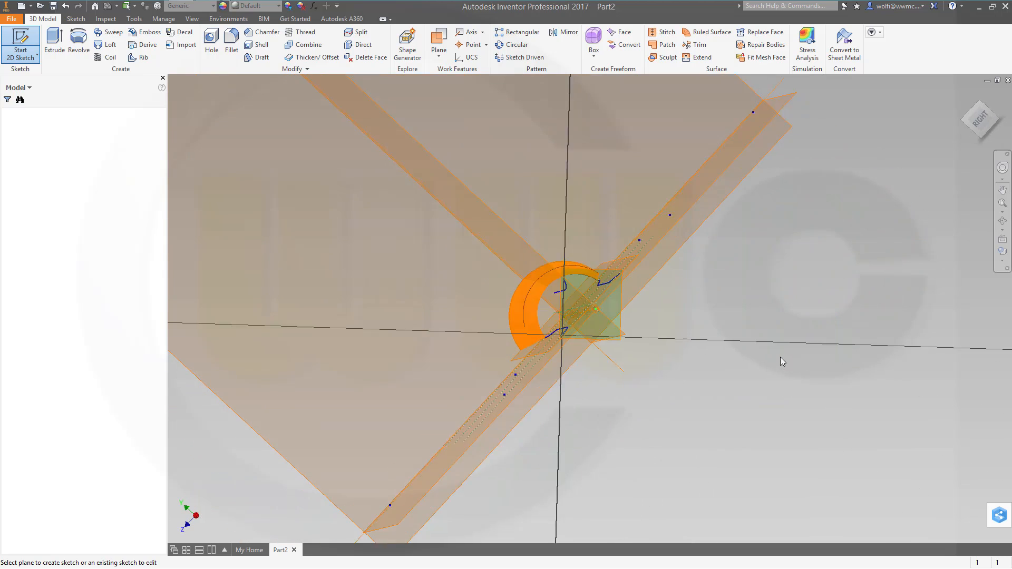
pyautogui.moveTo(649, 309)
pyautogui.keyDown('shift'); pyautogui.mouseDown(button='middle')
pyautogui.moveTo(667, 324)
pyautogui.moveTo(680, 317)
pyautogui.moveTo(618, 300)
pyautogui.mouseUp(button='middle'); pyautogui.keyUp('shift')
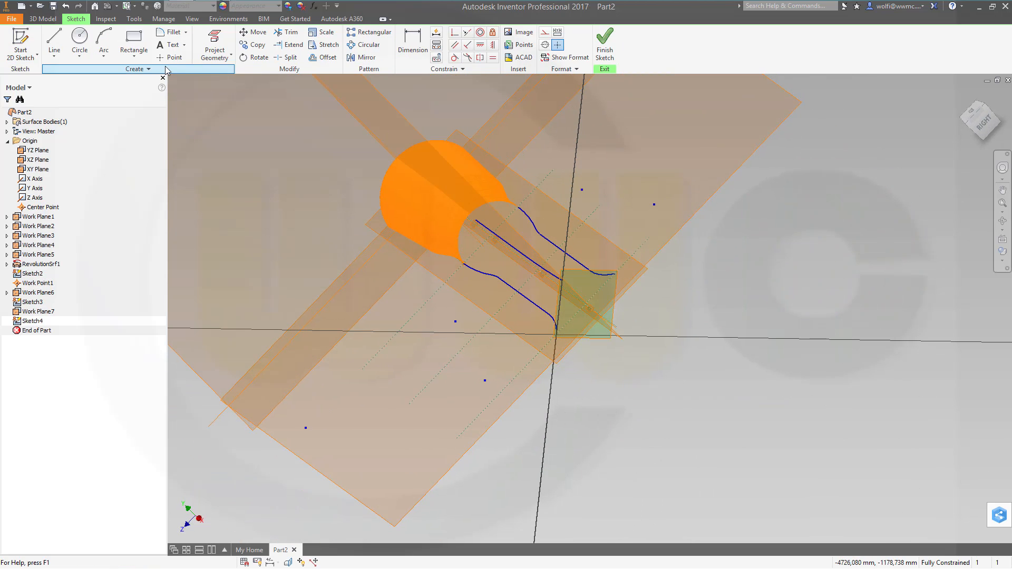
# Step: Draw a three-point arc between the far endpoints of the mirrored profiles, passing through the end of the guide curve
pyautogui.click(219, 37)
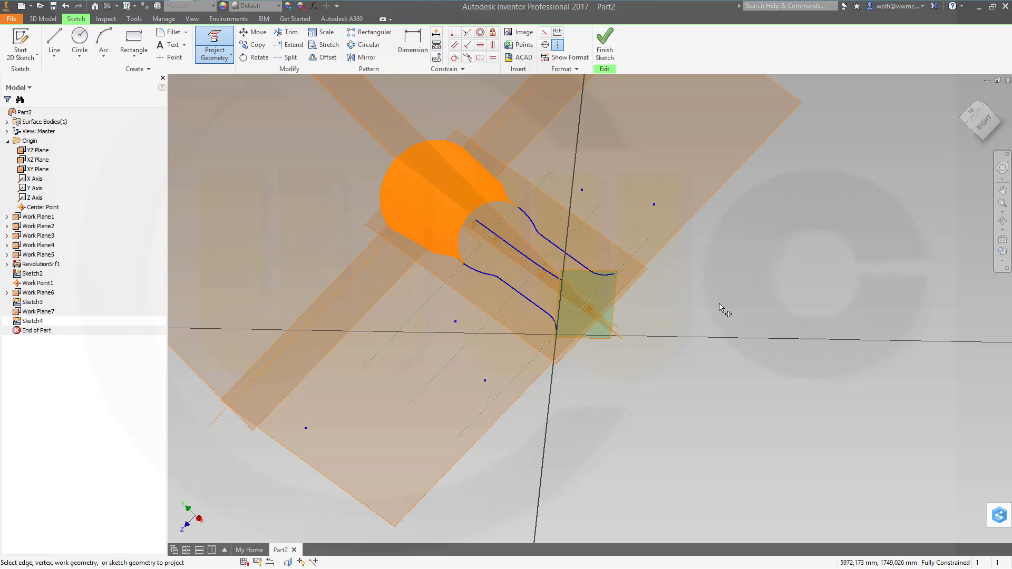
pyautogui.click(104, 41)
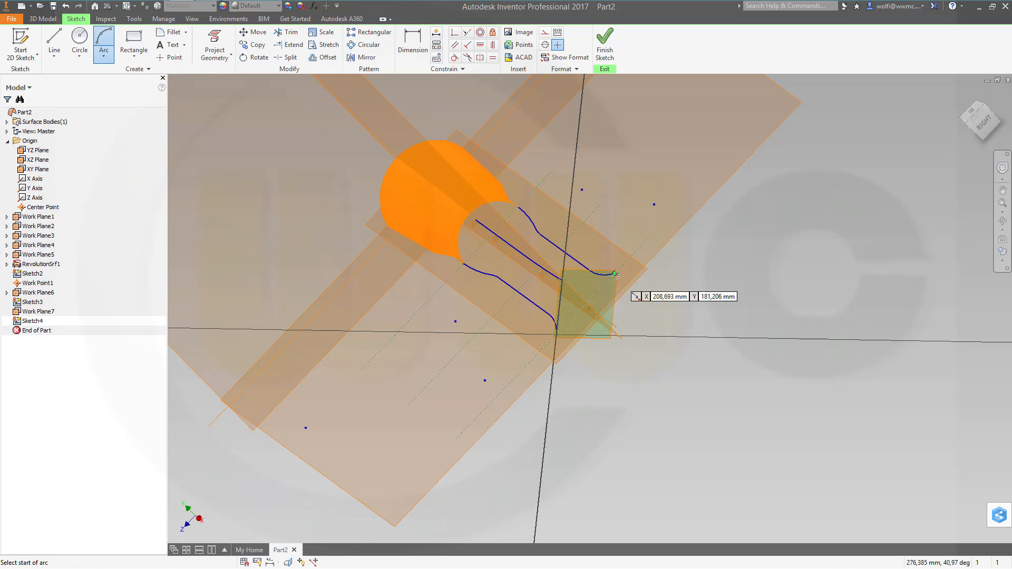
pyautogui.click(615, 274)
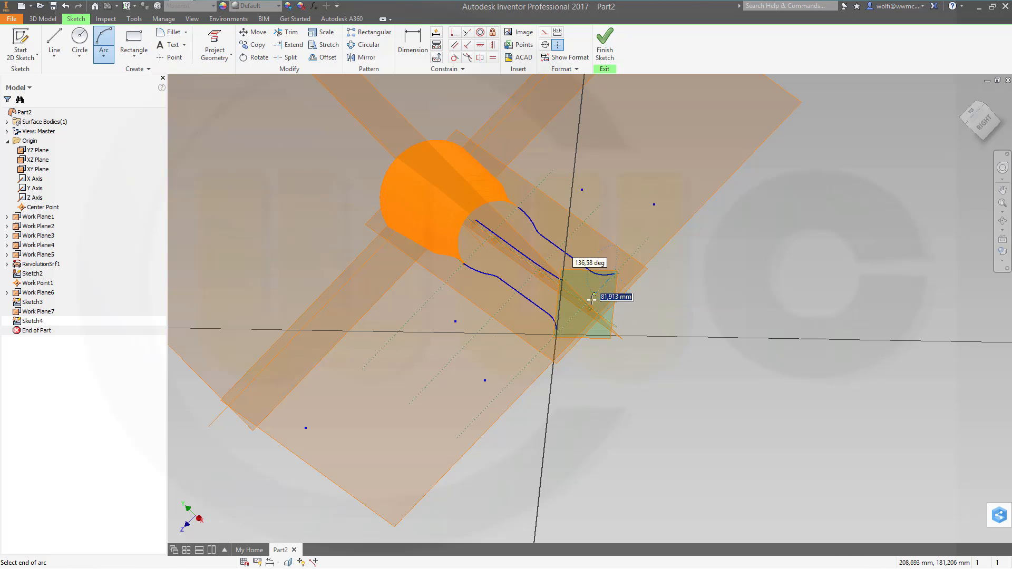
pyautogui.click(555, 334)
pyautogui.click(562, 278)
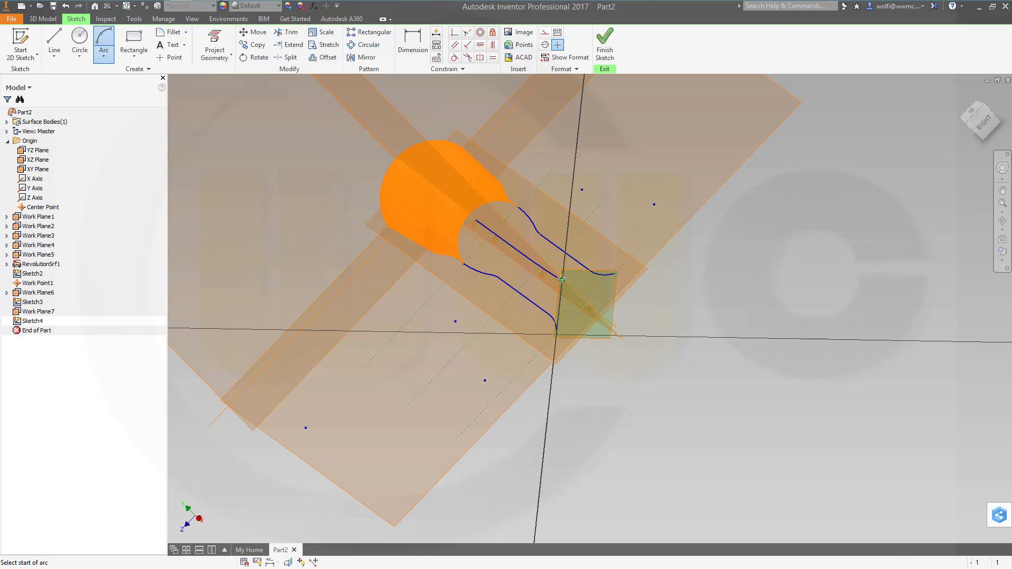
# Step: Finish the sketch holding the arc at the far end of the profile curves
pyautogui.click(604, 45)
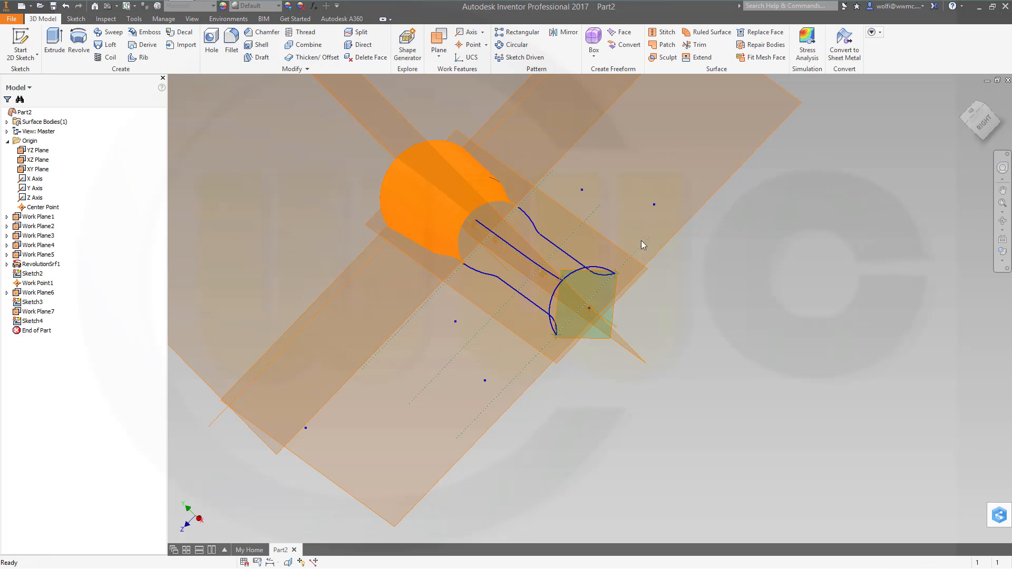
pyautogui.moveTo(628, 298); pyautogui.dragTo(657, 325, button='middle')
pyautogui.keyDown('shift'); pyautogui.moveTo(594, 299); pyautogui.dragTo(637, 284, button='middle'); pyautogui.keyUp('shift')
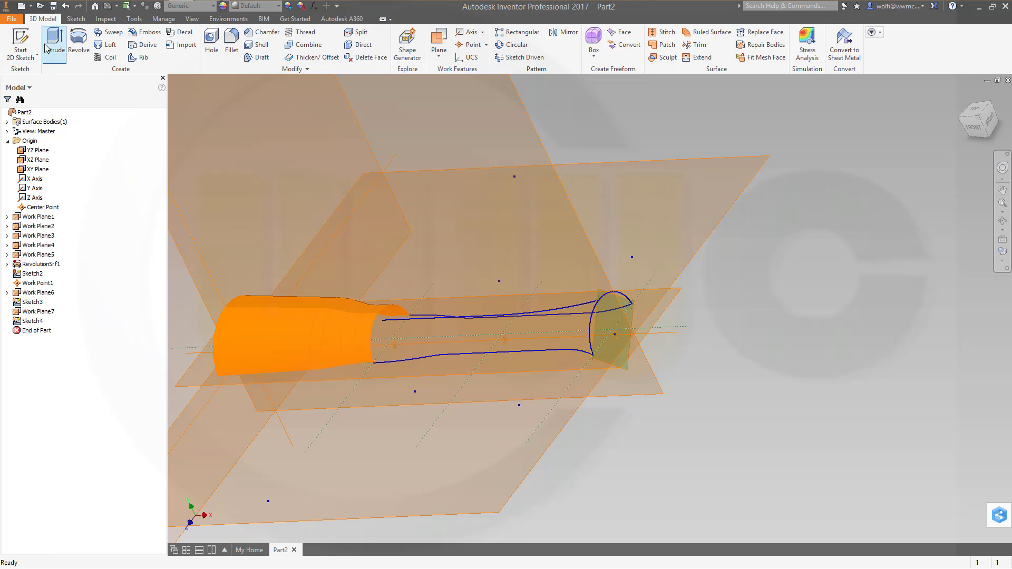
# Step: Try a 2D sketch on the work plane at the revolved surface's open end, projecting the surface's edge into it
pyautogui.click(20, 42)
pyautogui.scroll(-2, 400, 359)
pyautogui.scroll(3, 413, 364)
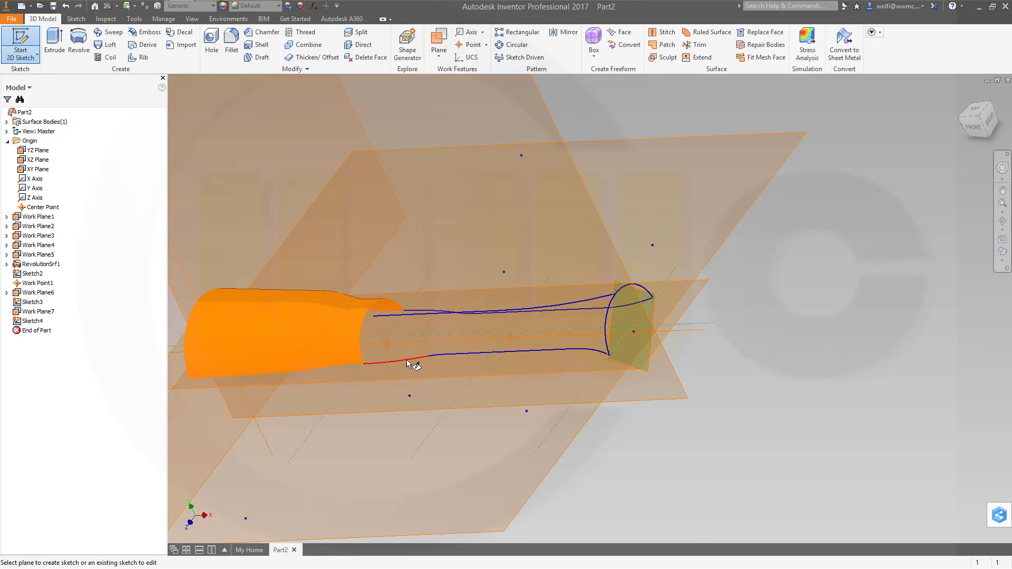
pyautogui.scroll(4, 412, 363)
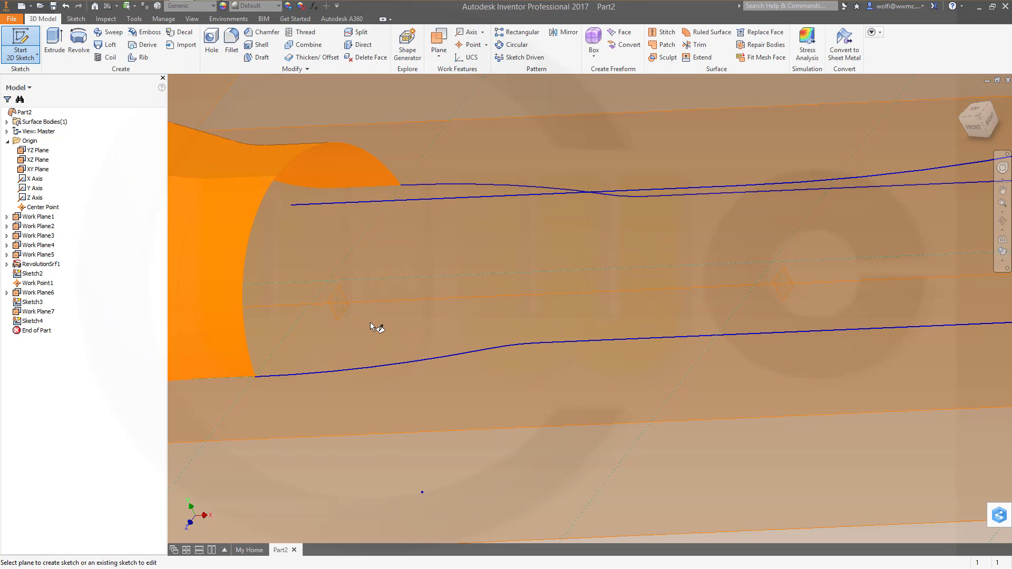
pyautogui.click(340, 312)
pyautogui.keyDown('shift'); pyautogui.moveTo(510, 293); pyautogui.dragTo(511, 316, button='middle'); pyautogui.keyUp('shift')
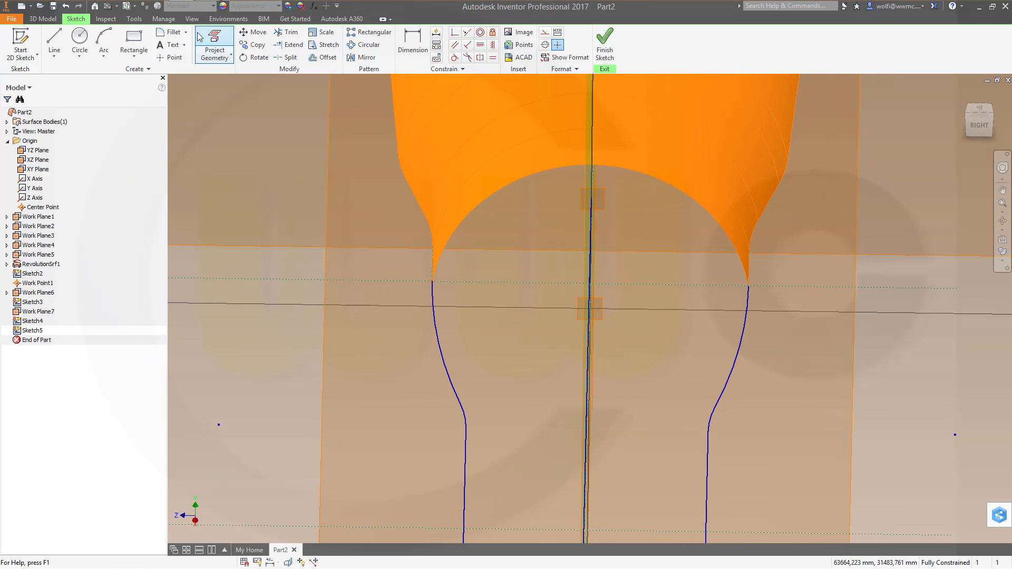
pyautogui.click(213, 41)
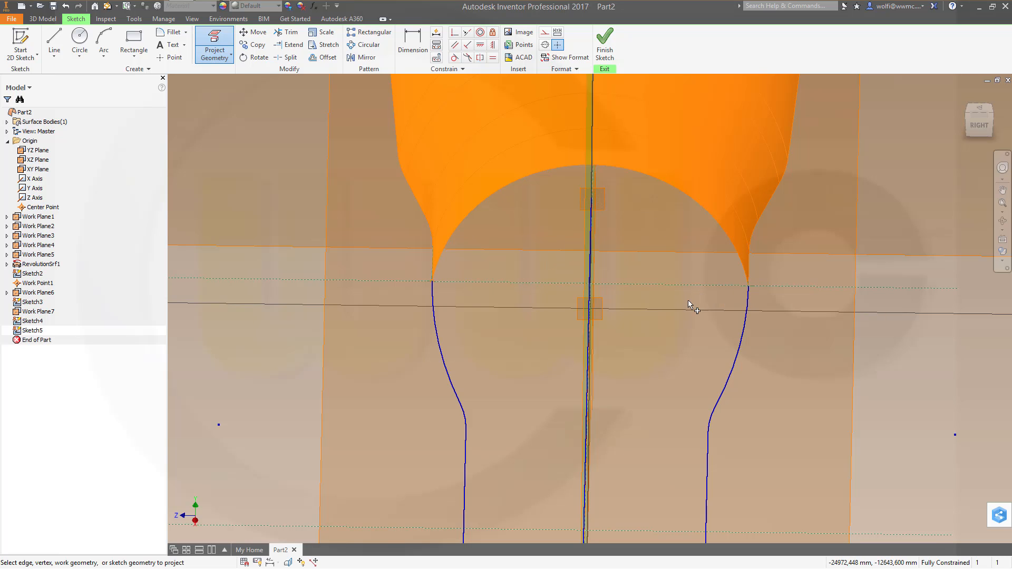
pyautogui.moveTo(688, 302)
pyautogui.keyDown('shift'); pyautogui.mouseDown(button='middle')
pyautogui.moveTo(634, 317)
pyautogui.moveTo(637, 287)
pyautogui.mouseUp(button='middle'); pyautogui.keyUp('shift')
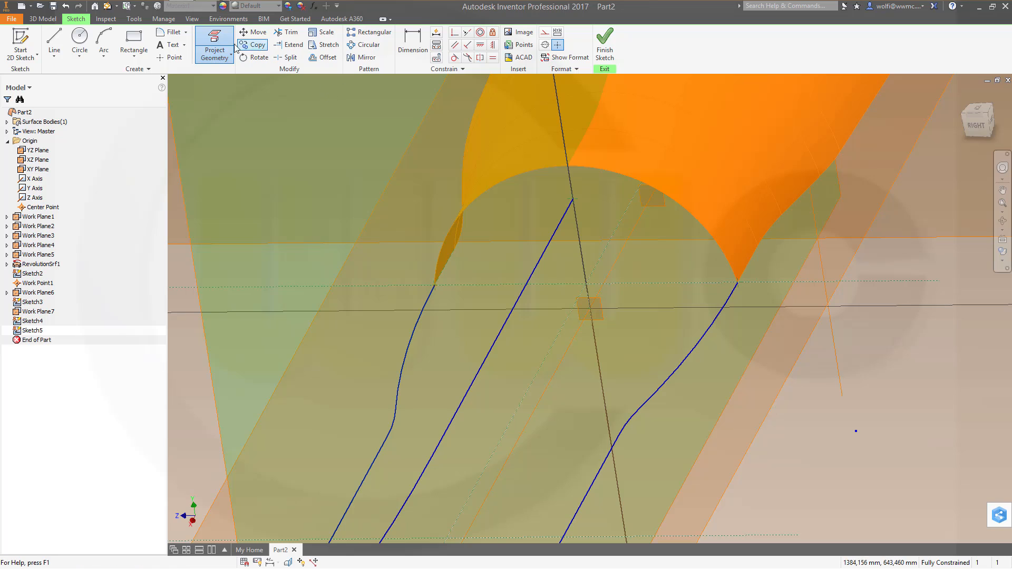
pyautogui.click(104, 41)
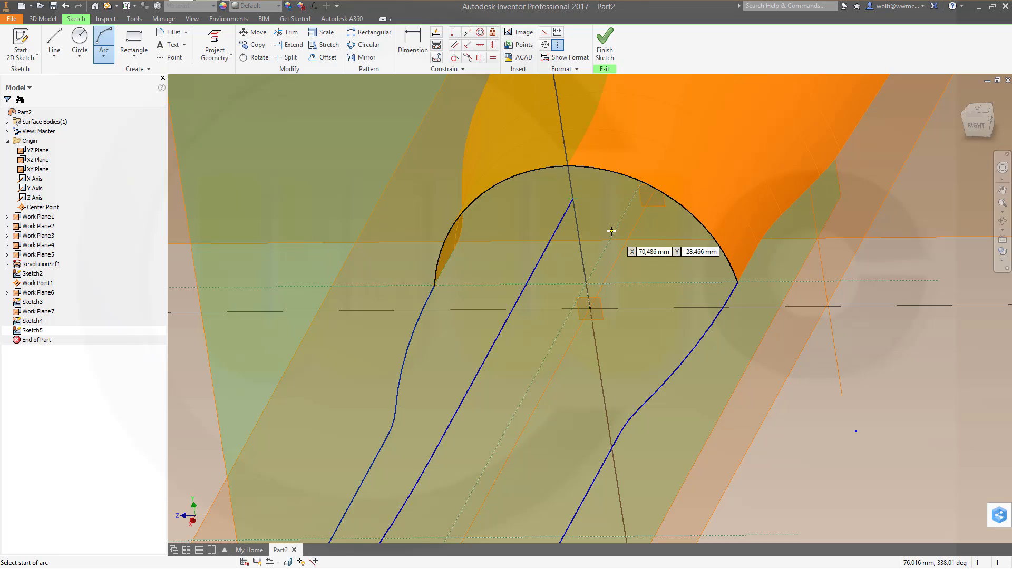
# Step: Finish the sketch with the projected surface edge and delete it
pyautogui.click(606, 52)
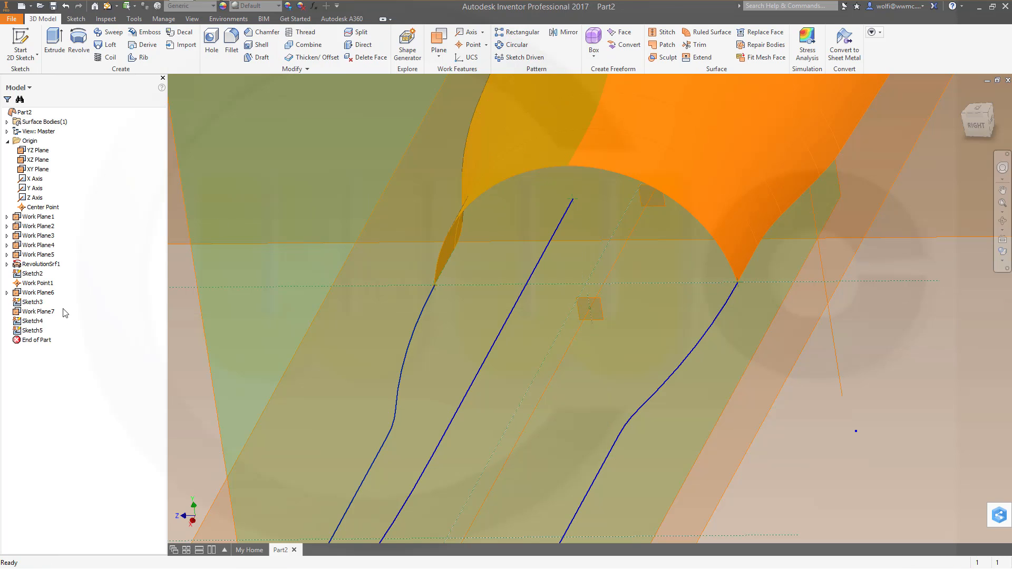
pyautogui.rightClick(38, 332)
pyautogui.click(58, 363)
# Step: Start a 2D sketch on Work Plane3, midway along the profiles, and project the profile and guide curves for reference
pyautogui.moveTo(343, 396)
pyautogui.keyDown('shift'); pyautogui.mouseDown(button='middle')
pyautogui.moveTo(669, 375)
pyautogui.moveTo(527, 242)
pyautogui.moveTo(638, 281)
pyautogui.mouseUp(button='middle'); pyautogui.keyUp('shift')
pyautogui.scroll(3, 688, 296)
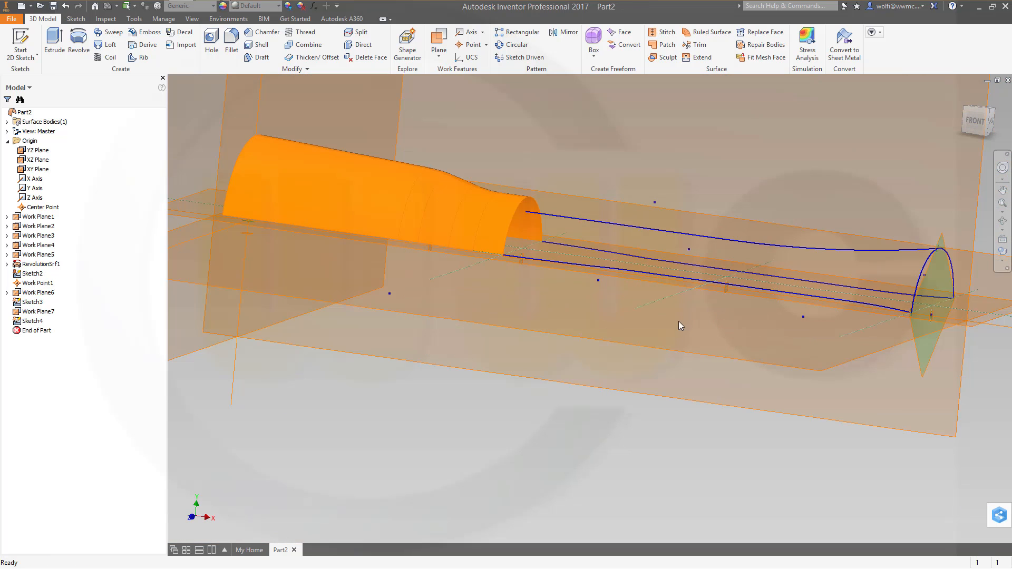
pyautogui.moveTo(678, 325)
pyautogui.keyDown('shift'); pyautogui.mouseDown(button='middle')
pyautogui.moveTo(694, 335)
pyautogui.moveTo(734, 327)
pyautogui.mouseUp(button='middle'); pyautogui.keyUp('shift')
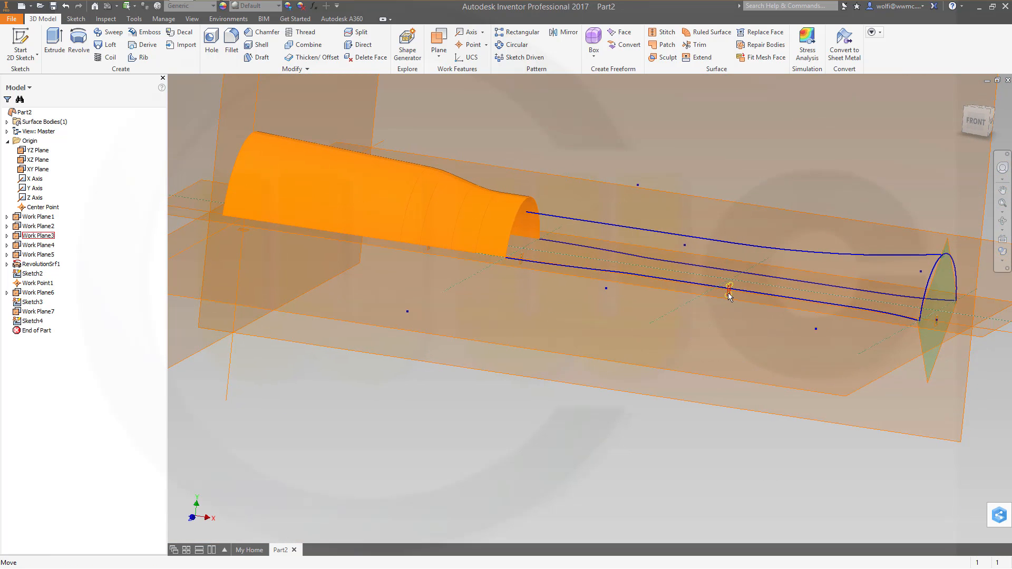
pyautogui.click(20, 42)
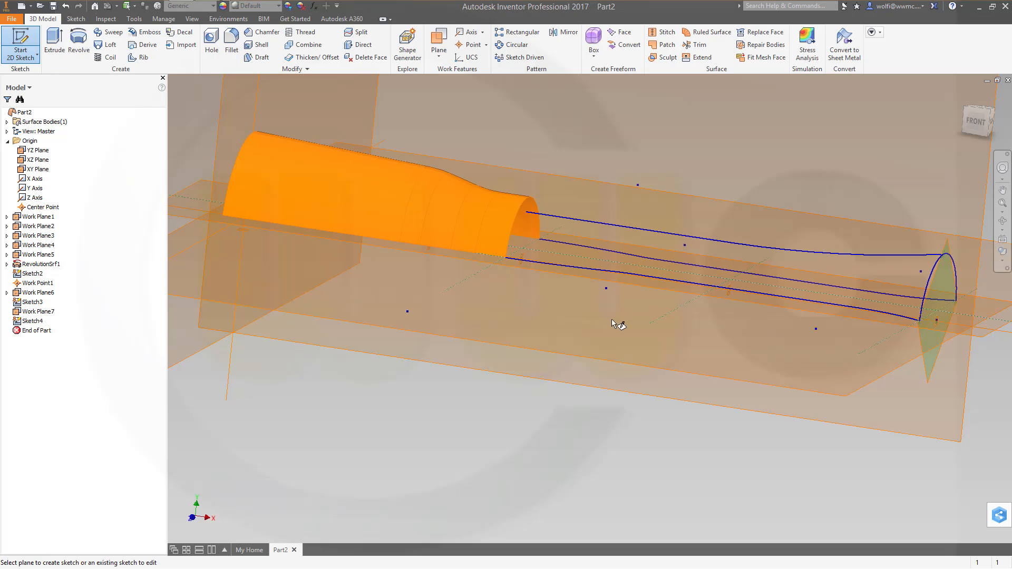
pyautogui.click(729, 294)
pyautogui.keyDown('shift'); pyautogui.moveTo(716, 294); pyautogui.dragTo(653, 314, button='middle'); pyautogui.keyUp('shift')
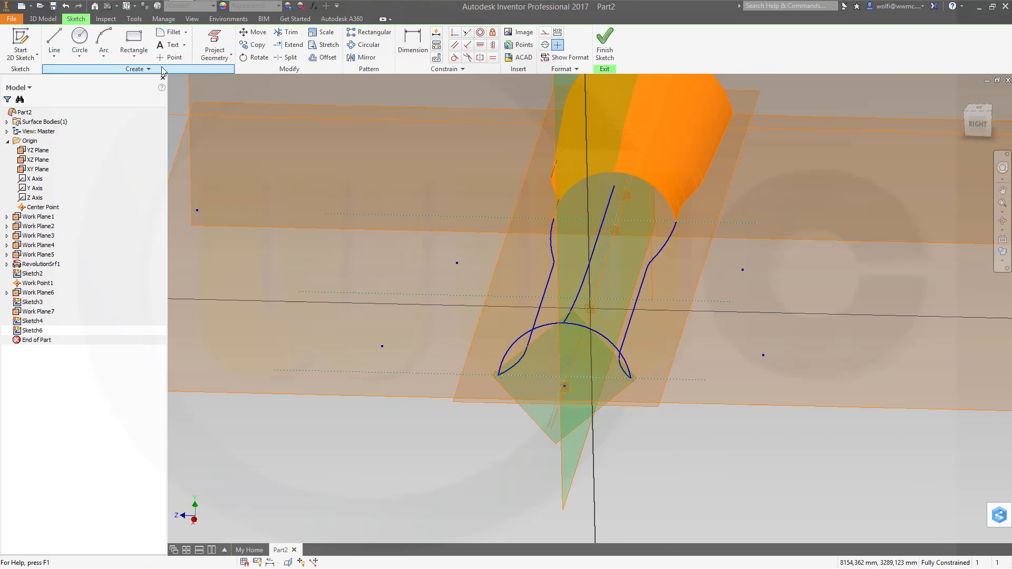
pyautogui.click(230, 56)
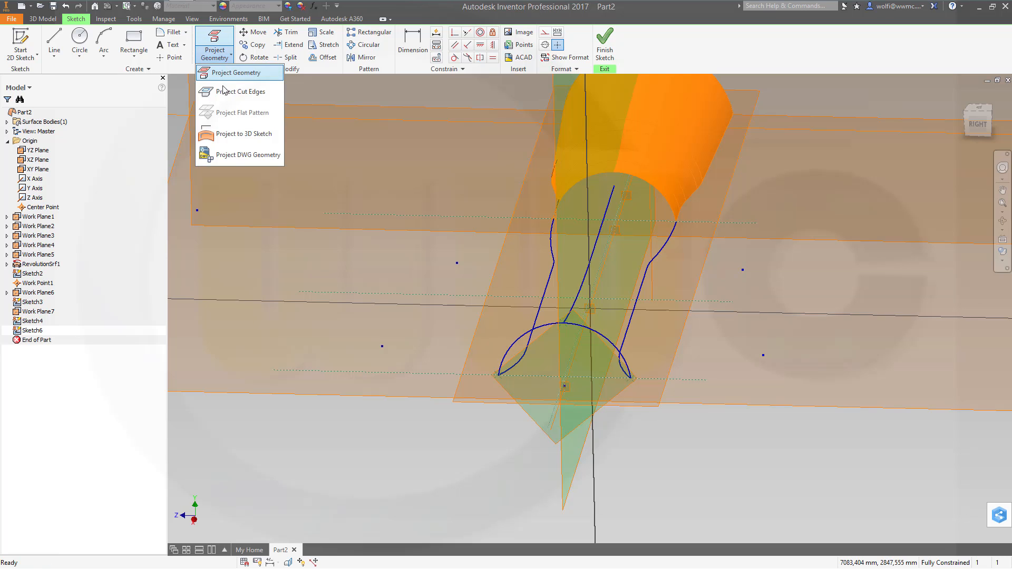
pyautogui.click(224, 73)
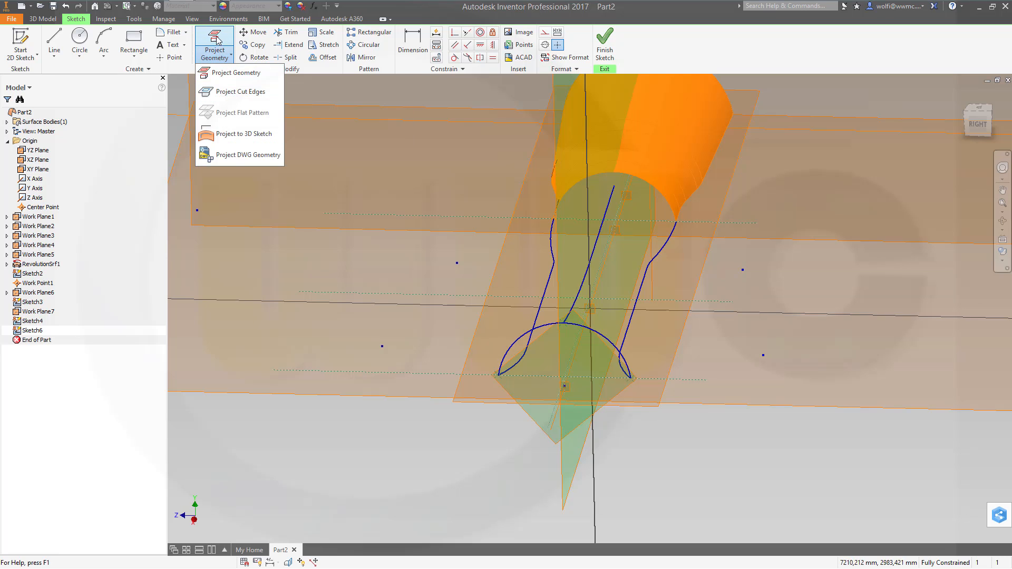
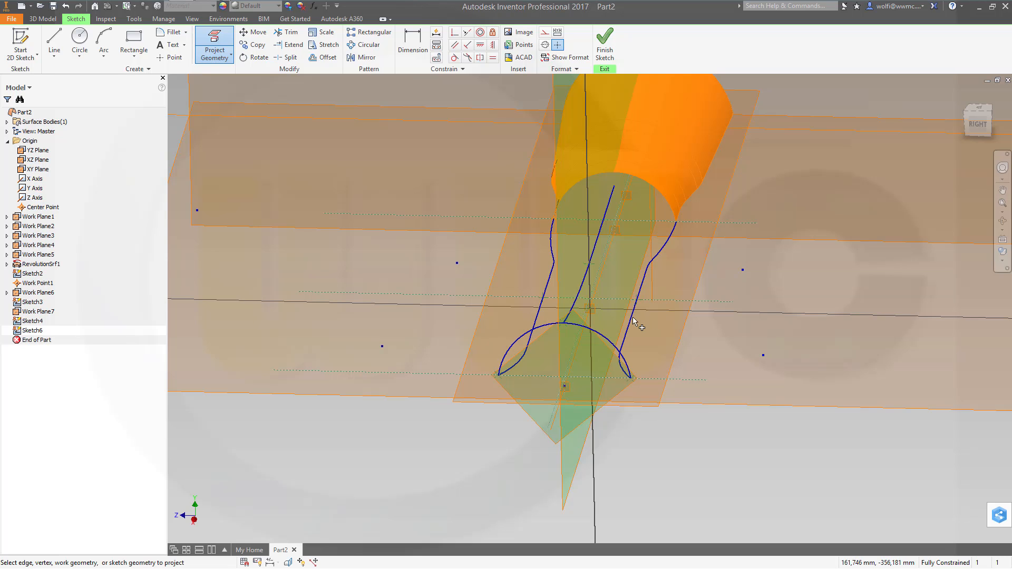
pyautogui.moveTo(676, 337)
pyautogui.keyDown('shift'); pyautogui.mouseDown(button='middle')
pyautogui.moveTo(675, 326)
pyautogui.moveTo(714, 334)
pyautogui.moveTo(681, 340)
pyautogui.mouseUp(button='middle'); pyautogui.keyUp('shift')
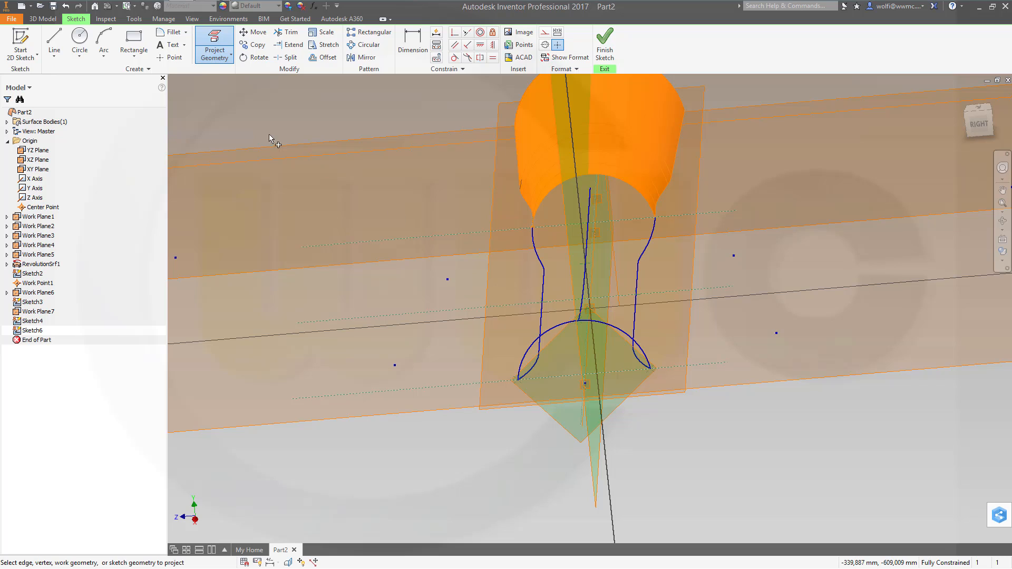
# Step: Draw a three-point arc between the two mirrored profiles on Work Plane3, passing through the guide curve, and finish the sketch
pyautogui.click(103, 43)
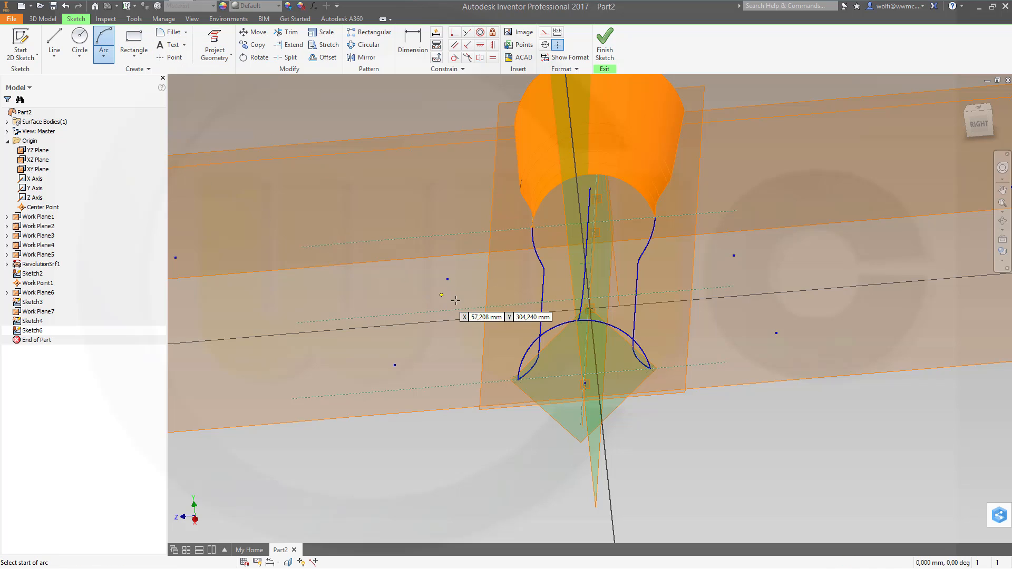
pyautogui.click(543, 303)
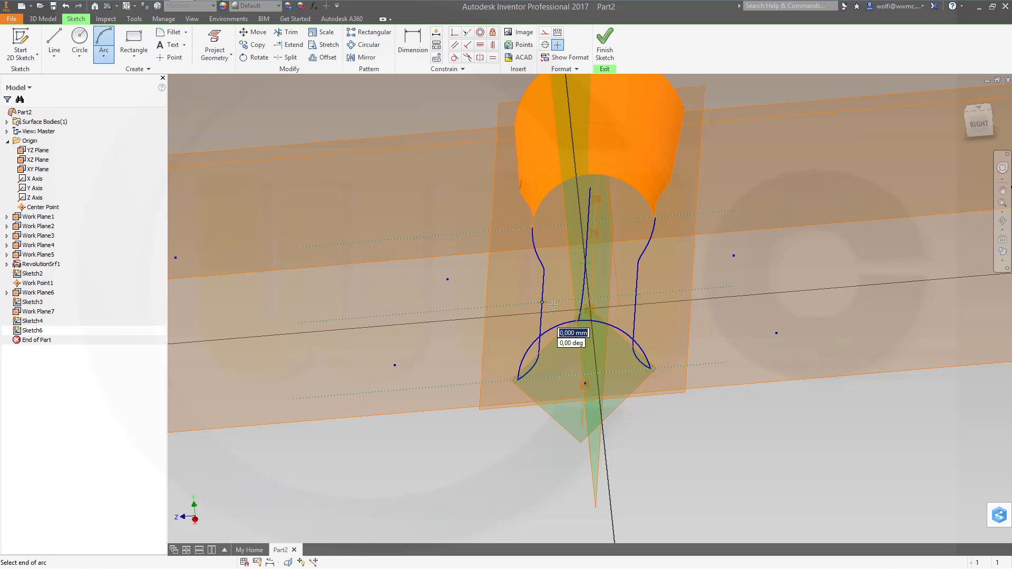
pyautogui.click(637, 295)
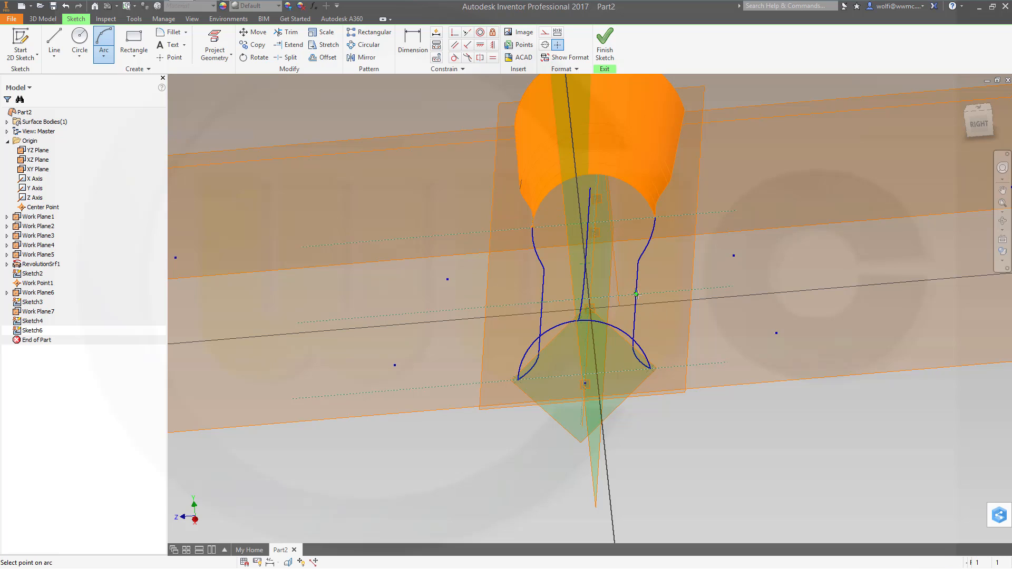
pyautogui.click(608, 287)
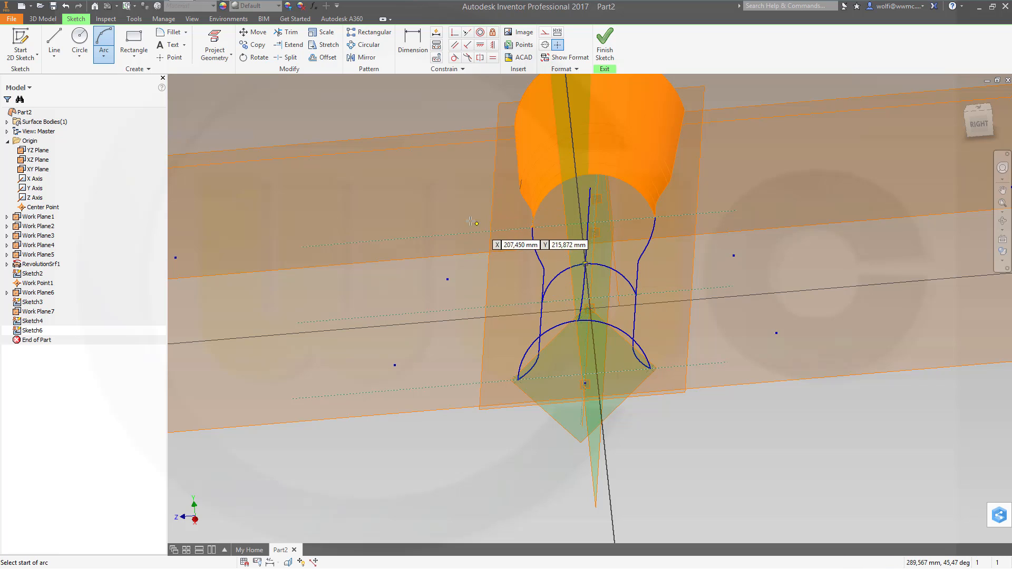
pyautogui.click(606, 41)
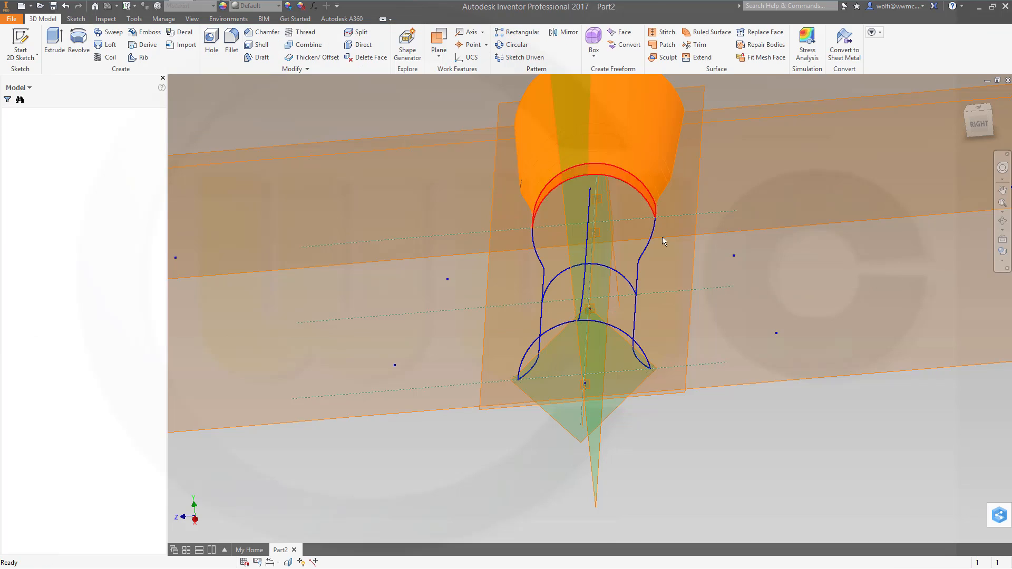
# Step: Start a 2D sketch on Work Plane2 where the profile curves meet the revolved surface
pyautogui.moveTo(693, 389)
pyautogui.keyDown('shift'); pyautogui.mouseDown(button='middle')
pyautogui.moveTo(731, 359)
pyautogui.moveTo(768, 362)
pyautogui.mouseUp(button='middle'); pyautogui.keyUp('shift')
pyautogui.scroll(-3, 599, 236)
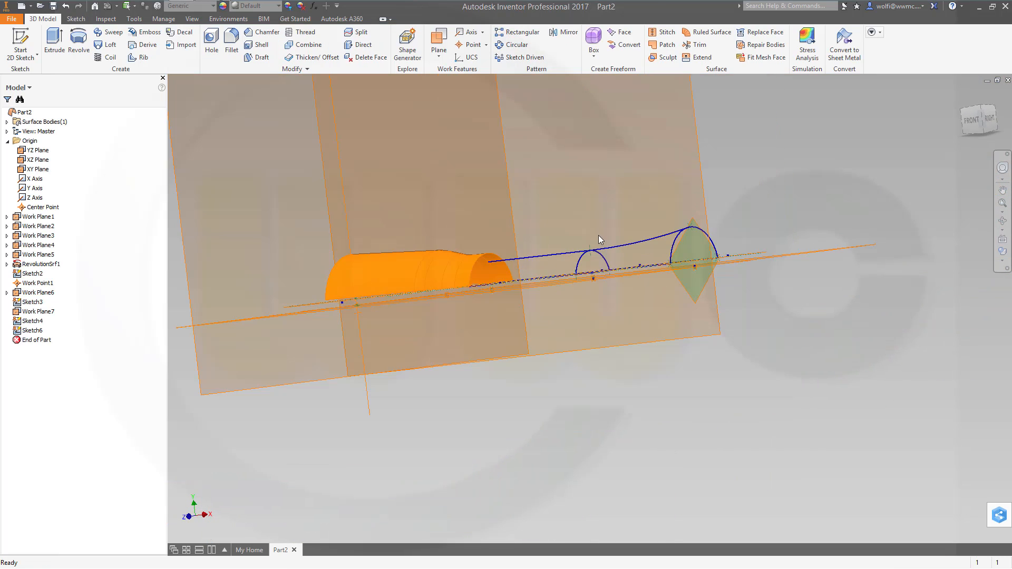
pyautogui.scroll(4, 604, 246)
pyautogui.scroll(-6, 607, 246)
pyautogui.keyDown('shift'); pyautogui.moveTo(594, 229); pyautogui.dragTo(583, 264, button='middle'); pyautogui.keyUp('shift')
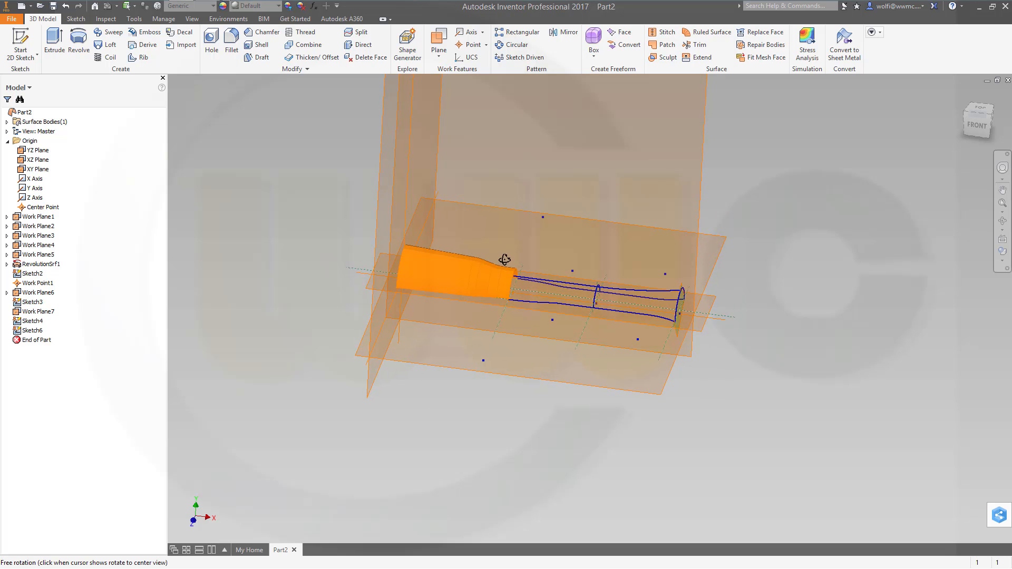
pyautogui.keyDown('shift'); pyautogui.moveTo(506, 259); pyautogui.dragTo(489, 291, button='middle'); pyautogui.keyUp('shift')
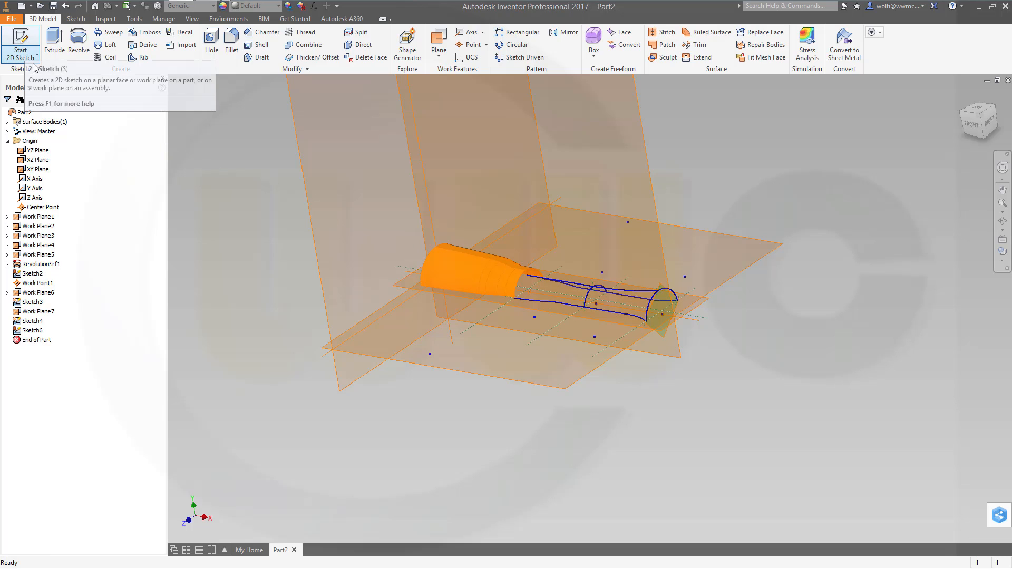
pyautogui.click(21, 42)
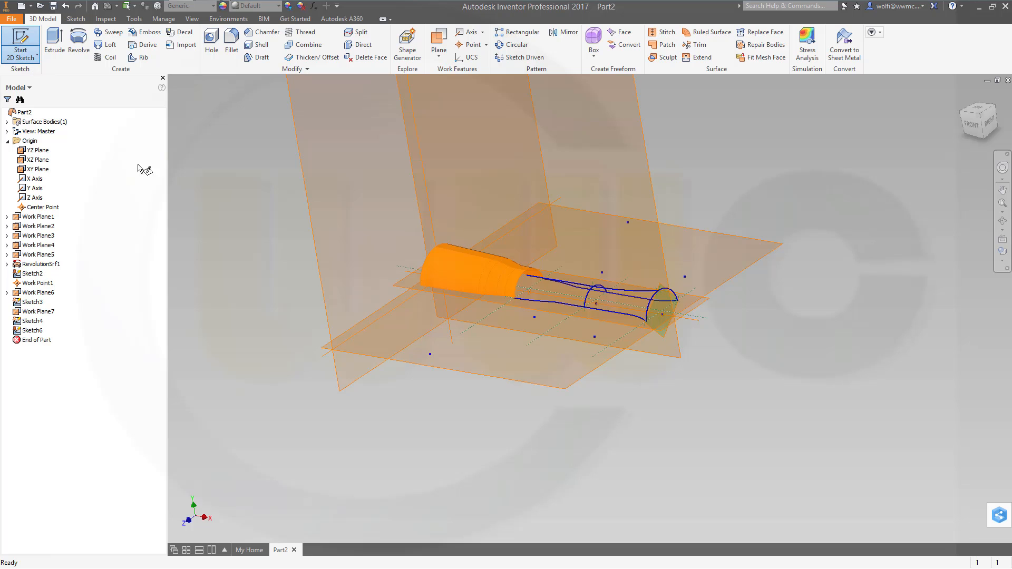
pyautogui.scroll(-3, 560, 365)
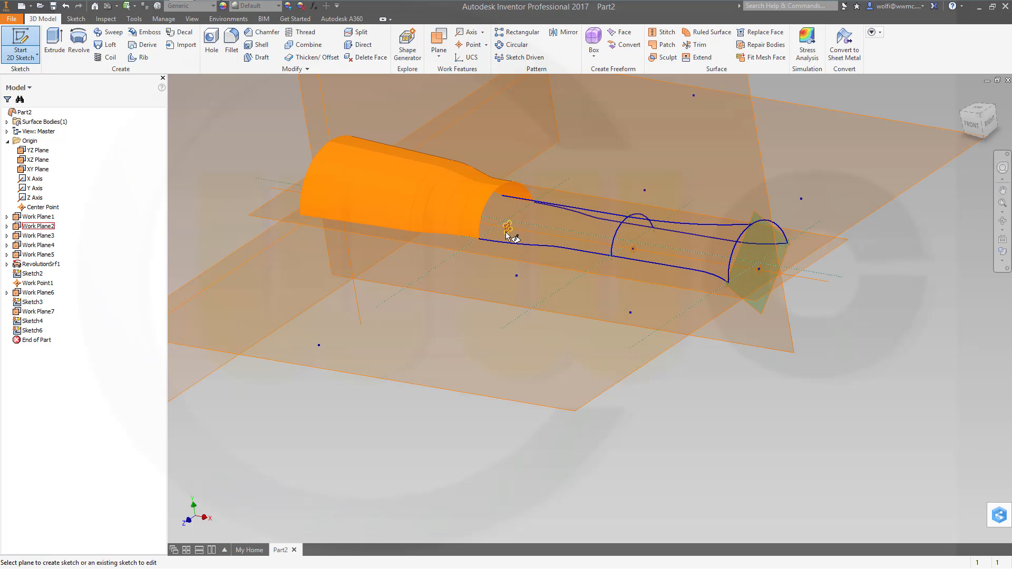
pyautogui.click(506, 234)
pyautogui.keyDown('shift'); pyautogui.moveTo(558, 286); pyautogui.dragTo(554, 325, button='middle'); pyautogui.keyUp('shift')
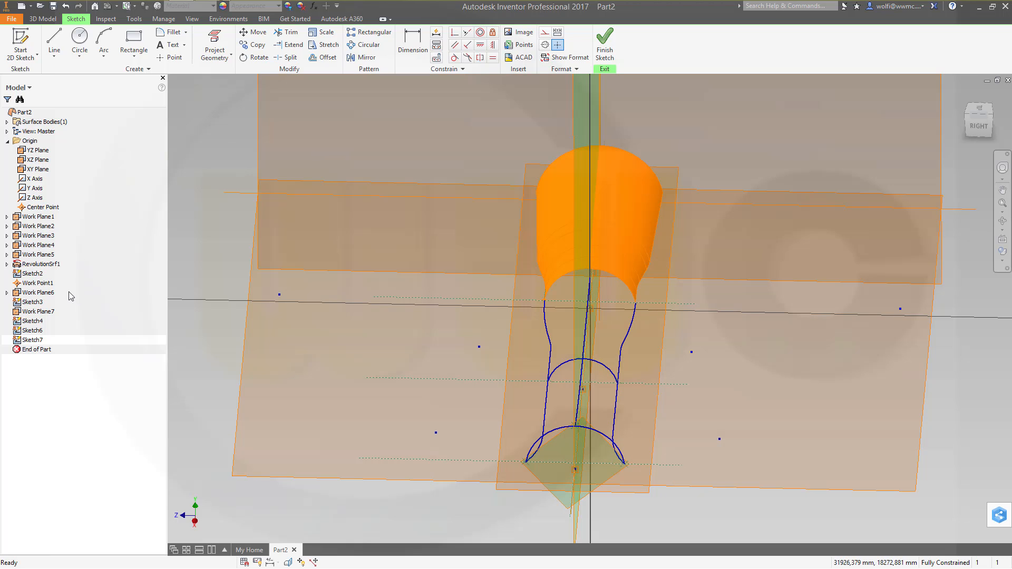
# Step: Hide the revolved surface and project the profiles' near endpoints into the sketch
pyautogui.rightClick(48, 265)
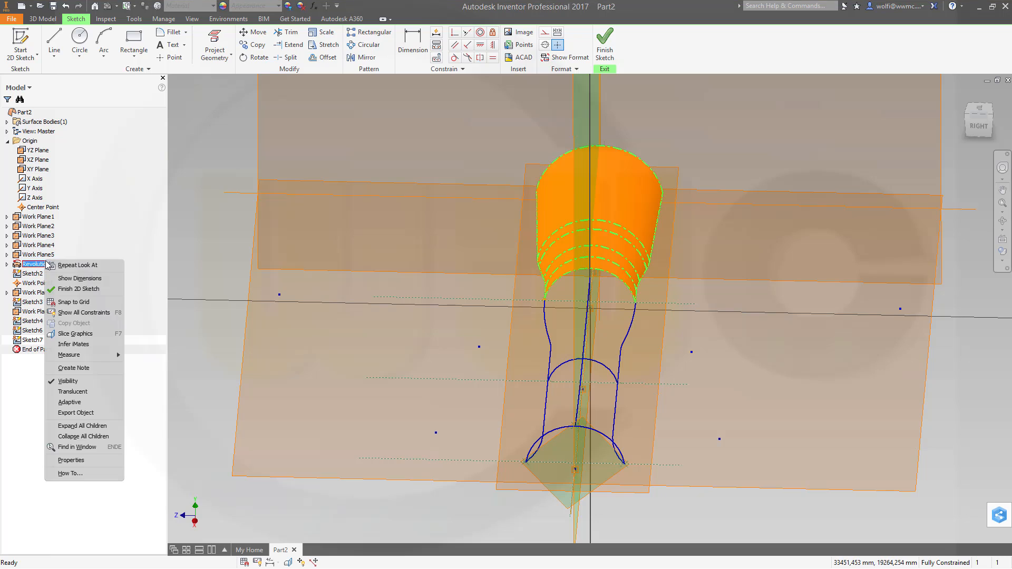
pyautogui.click(71, 381)
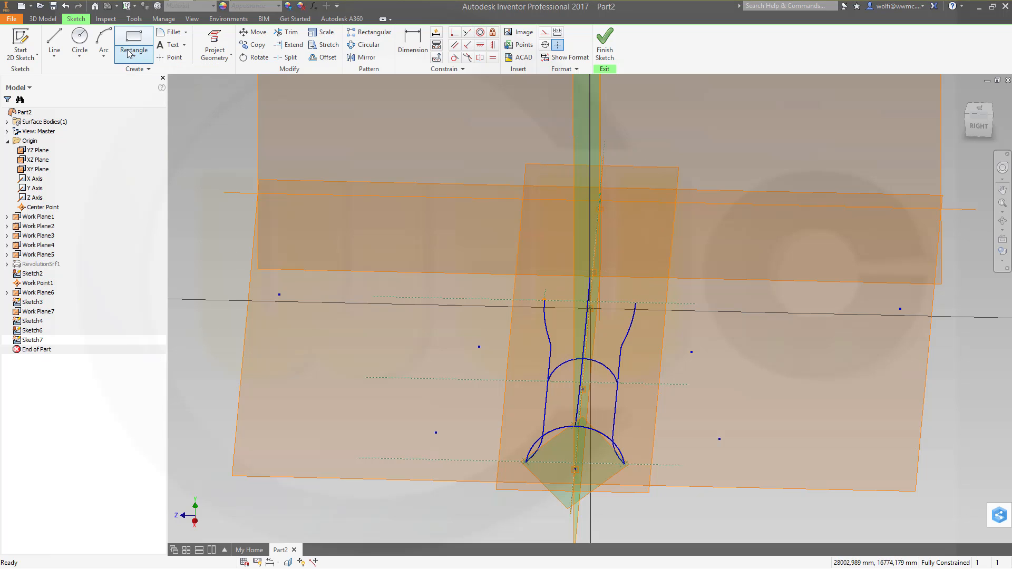
pyautogui.click(214, 45)
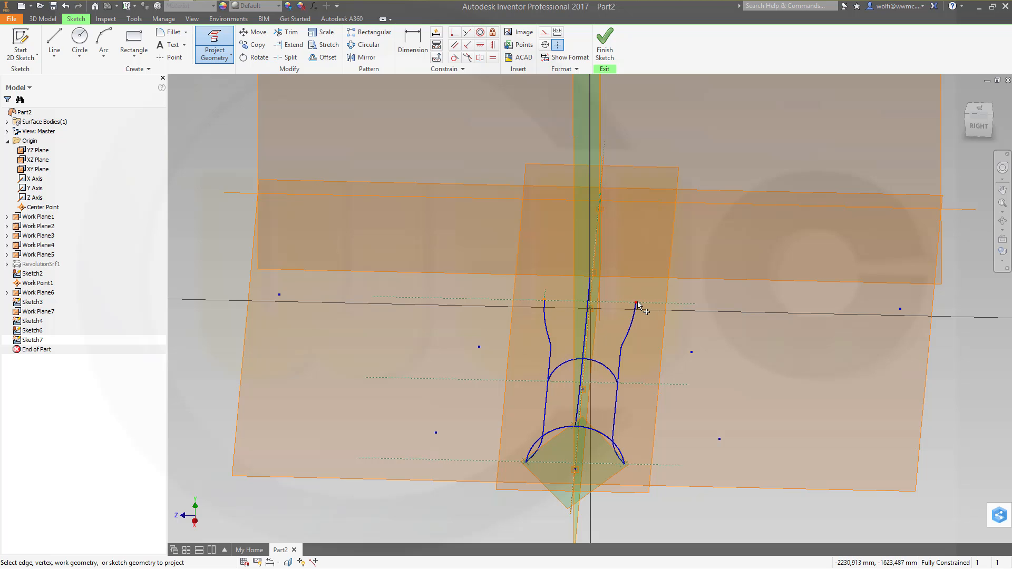
pyautogui.keyDown('shift'); pyautogui.moveTo(608, 317); pyautogui.dragTo(603, 313, button='middle'); pyautogui.keyUp('shift')
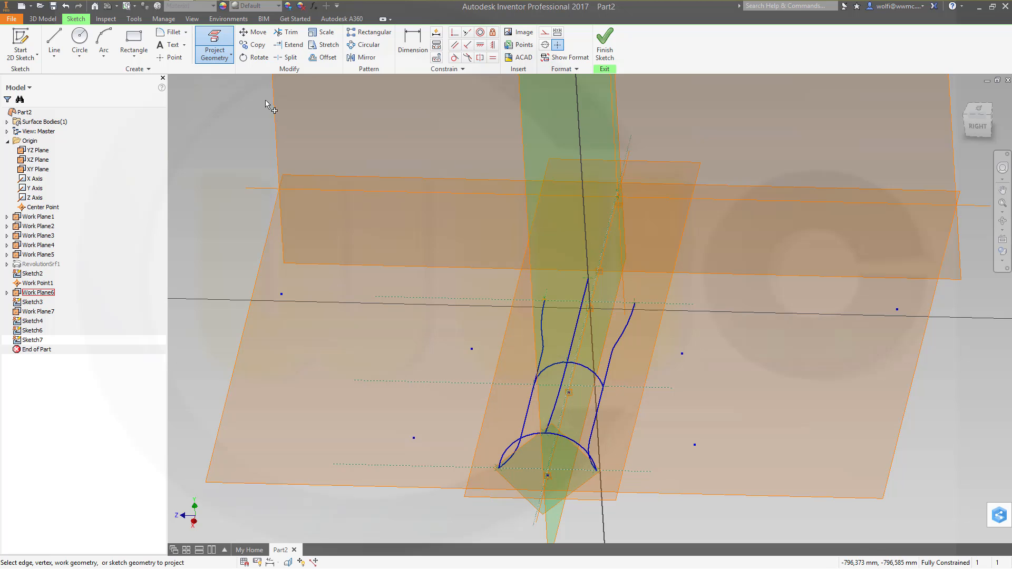
# Step: Draw a three-point arc between the near ends of the mirrored profiles, through the guide curve's endpoint, and finish the Work Plane2 sketch
pyautogui.click(104, 42)
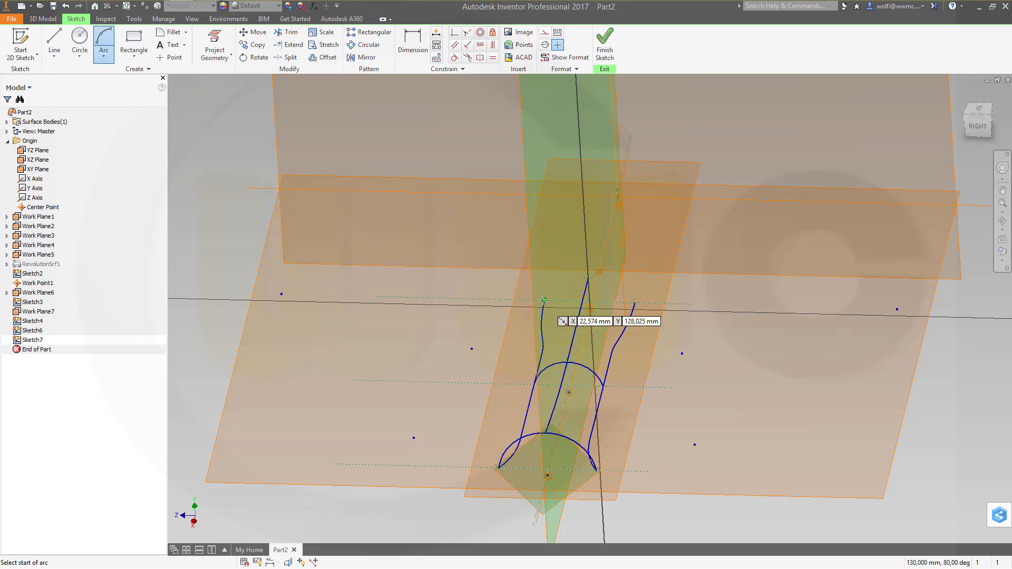
pyautogui.click(543, 300)
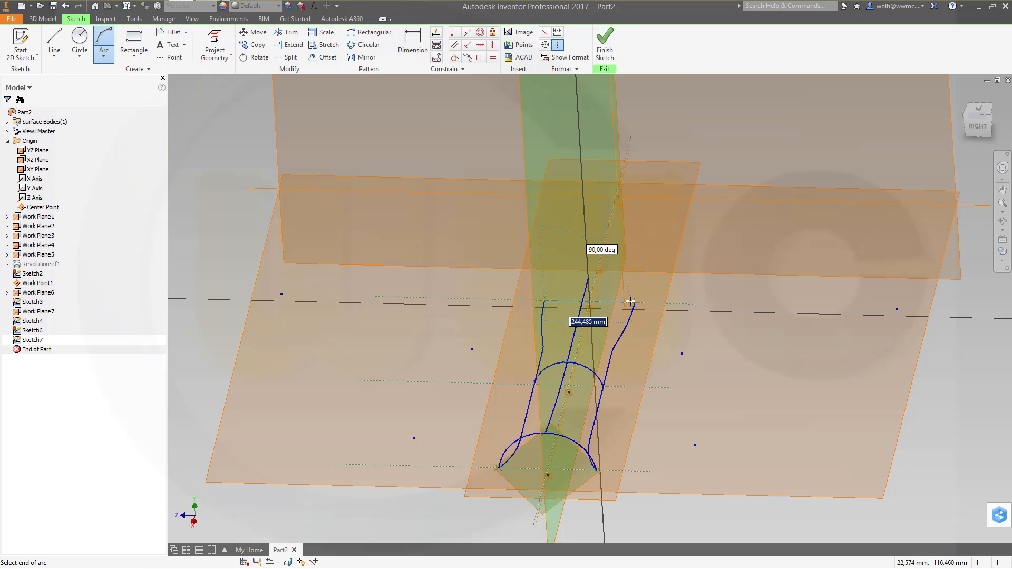
pyautogui.click(635, 302)
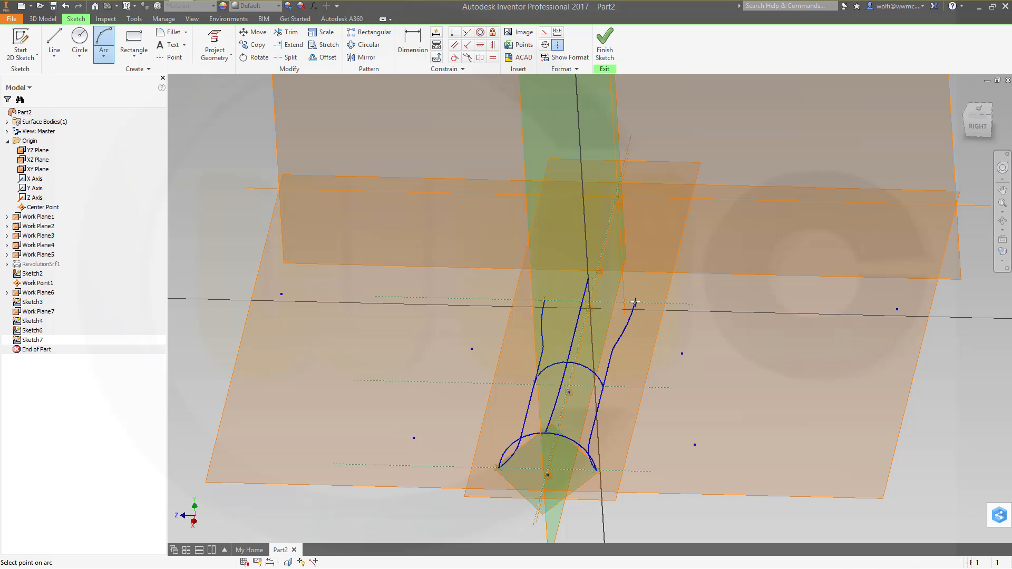
pyautogui.click(588, 278)
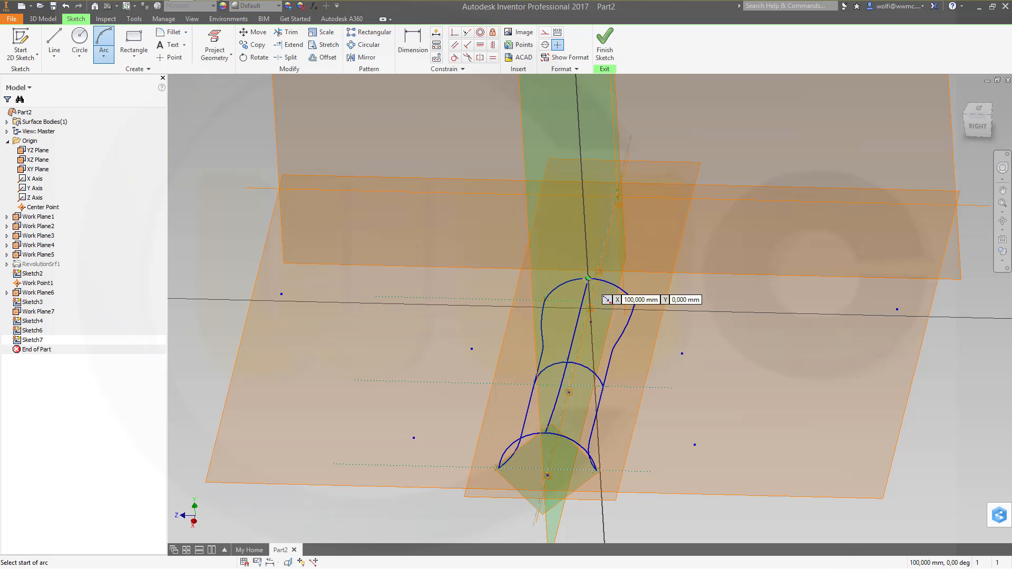
pyautogui.click(605, 42)
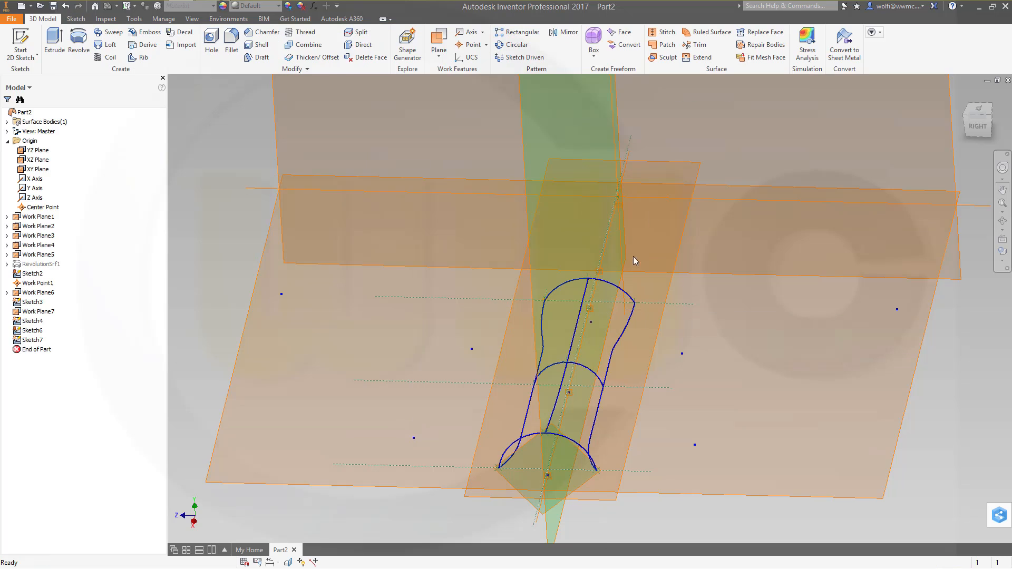
# Step: Hide the XY Plane and the YZ Plane
pyautogui.moveTo(635, 261)
pyautogui.keyDown('shift'); pyautogui.mouseDown(button='middle')
pyautogui.moveTo(610, 387)
pyautogui.moveTo(666, 409)
pyautogui.moveTo(693, 356)
pyautogui.mouseUp(button='middle'); pyautogui.keyUp('shift')
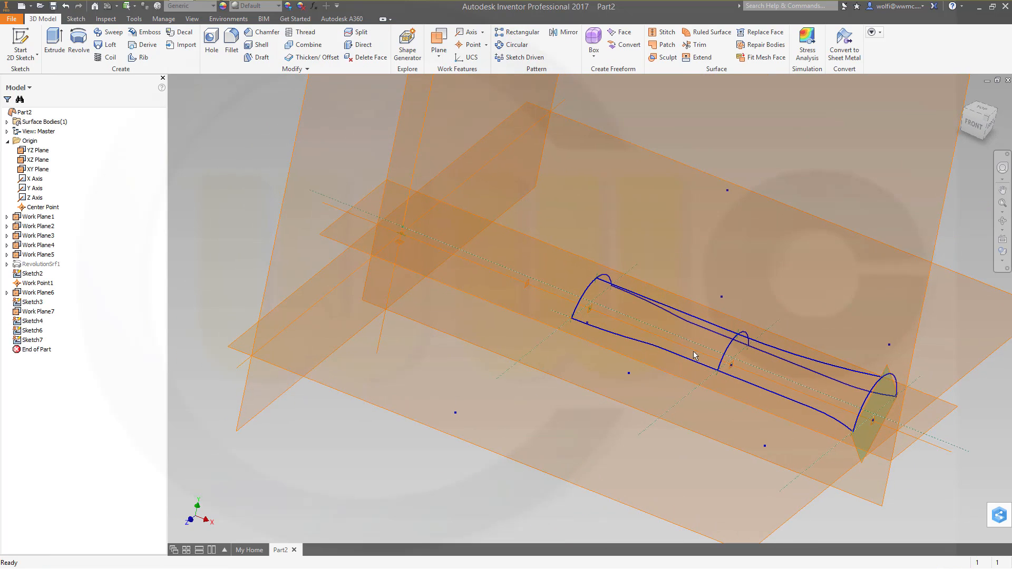
pyautogui.scroll(-5, 694, 355)
pyautogui.moveTo(678, 278); pyautogui.dragTo(565, 328, button='middle')
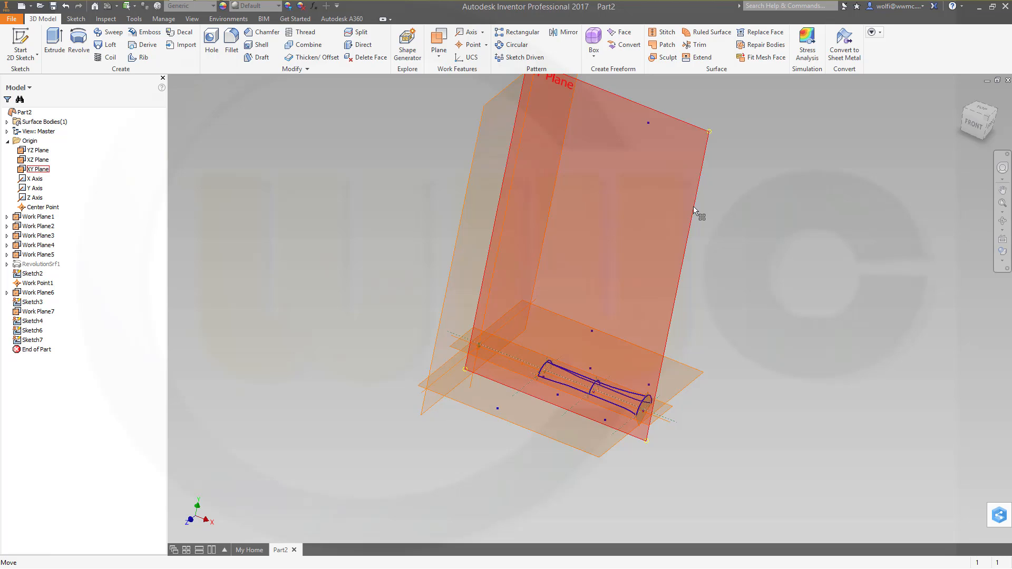
pyautogui.rightClick(693, 207)
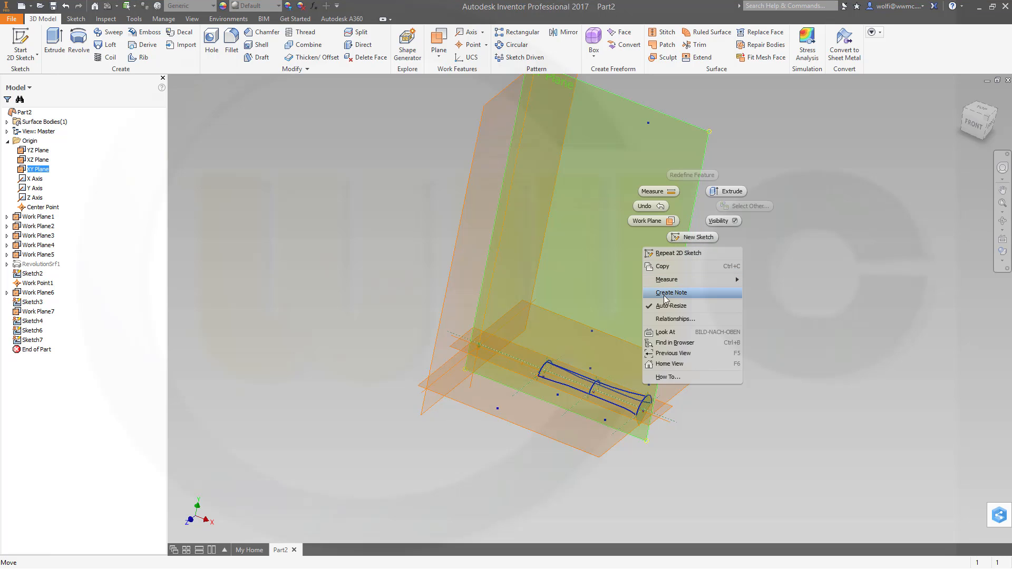
pyautogui.click(718, 221)
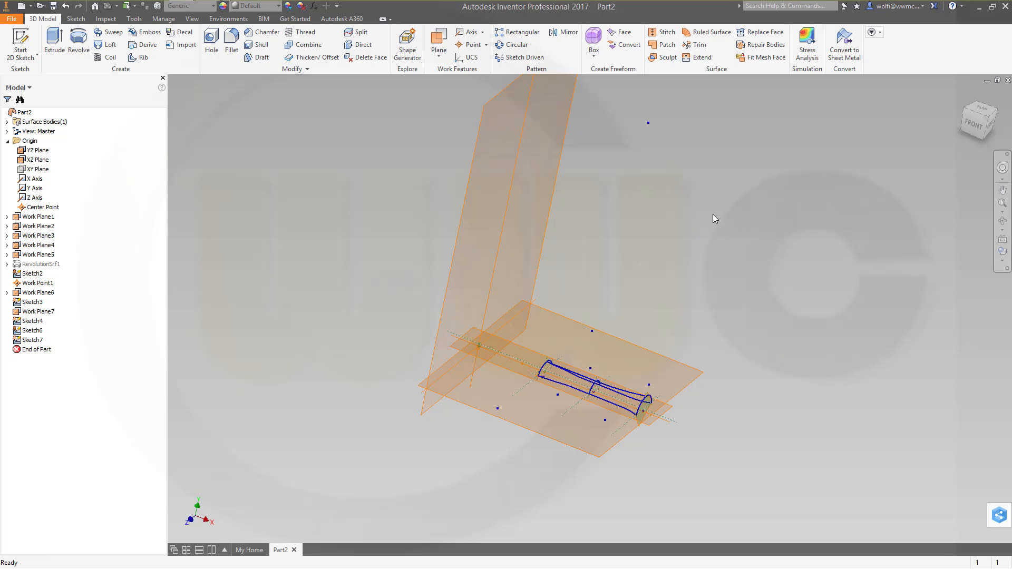
pyautogui.click(473, 175)
pyautogui.rightClick(470, 177)
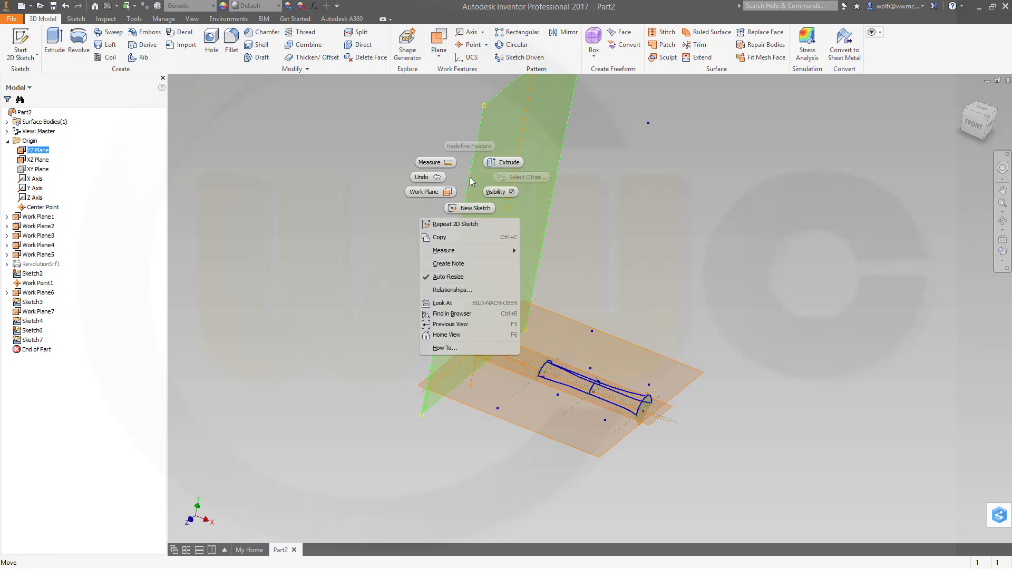
pyautogui.click(497, 192)
# Step: Hide Work Plane6 and Work Plane7 around the profile curves
pyautogui.scroll(4, 568, 367)
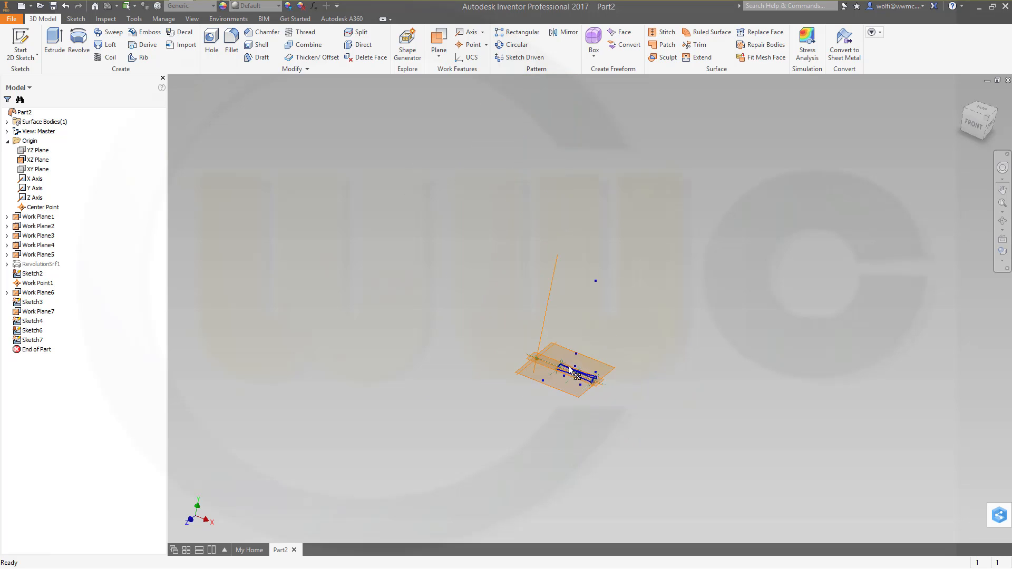
pyautogui.scroll(-7, 568, 375)
pyautogui.rightClick(444, 373)
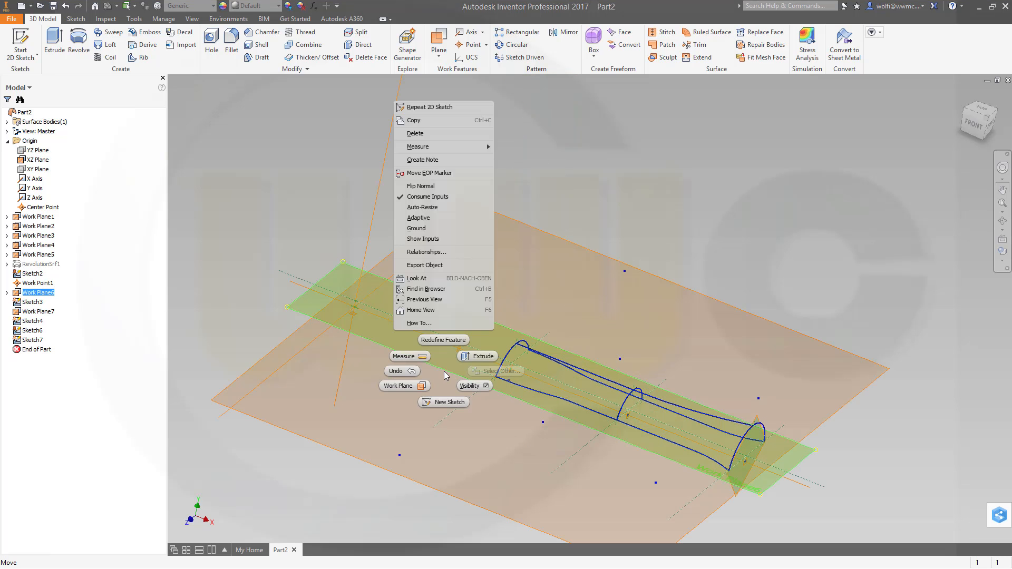
pyautogui.click(473, 387)
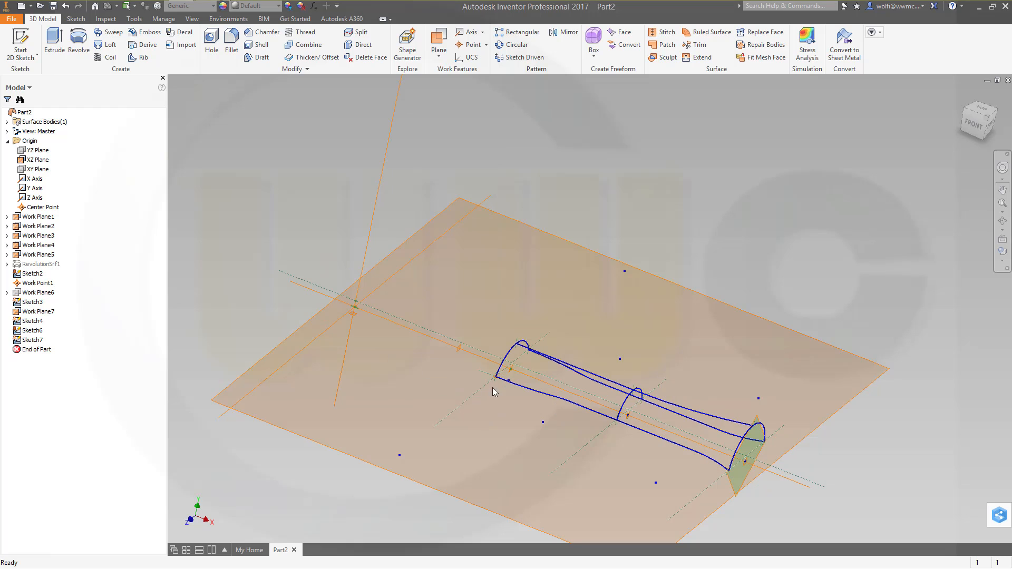
pyautogui.keyDown('shift'); pyautogui.moveTo(583, 428); pyautogui.dragTo(599, 416, button='middle'); pyautogui.keyUp('shift')
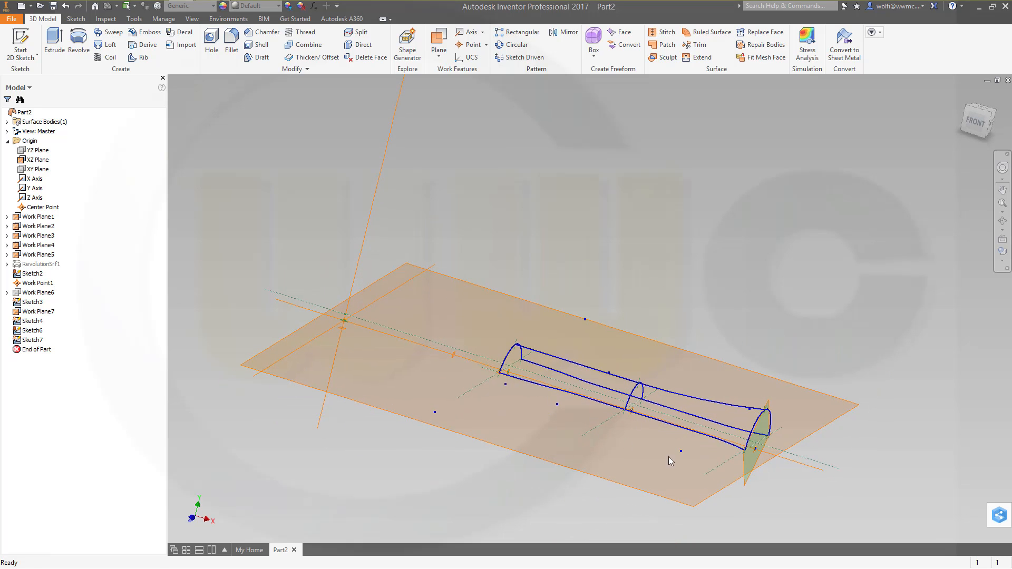
pyautogui.rightClick(758, 442)
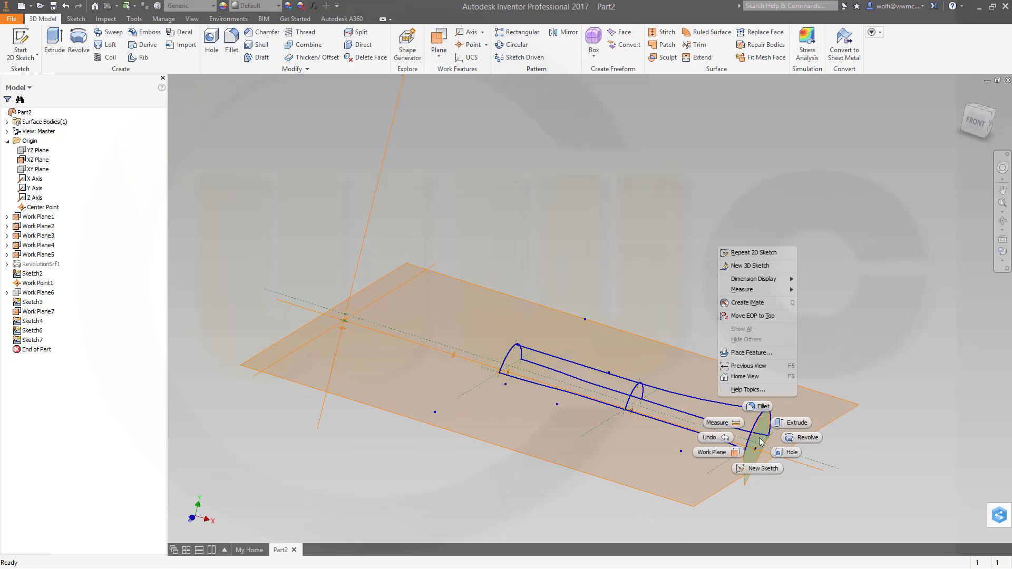
pyautogui.click(796, 481)
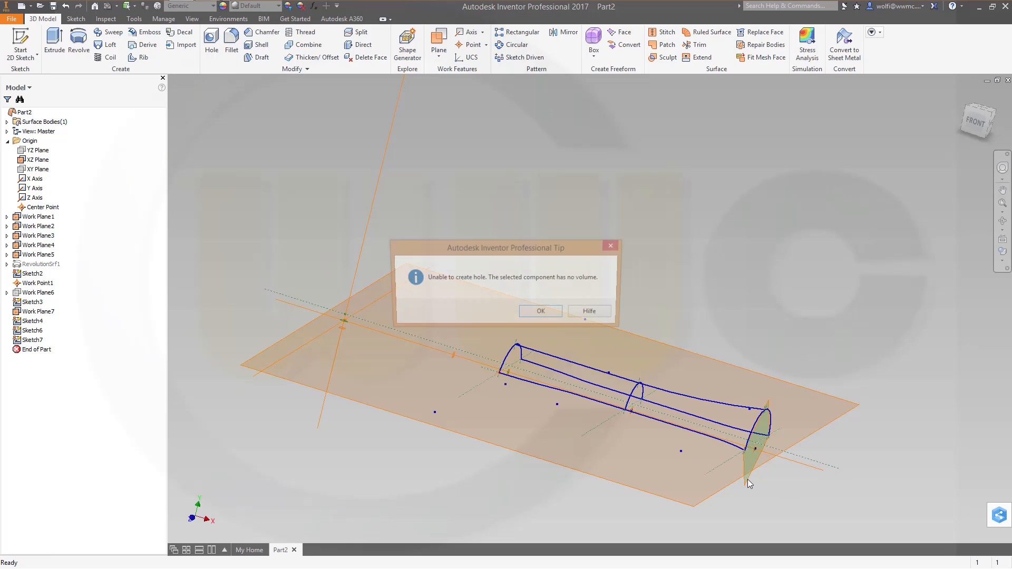
pyautogui.click(541, 314)
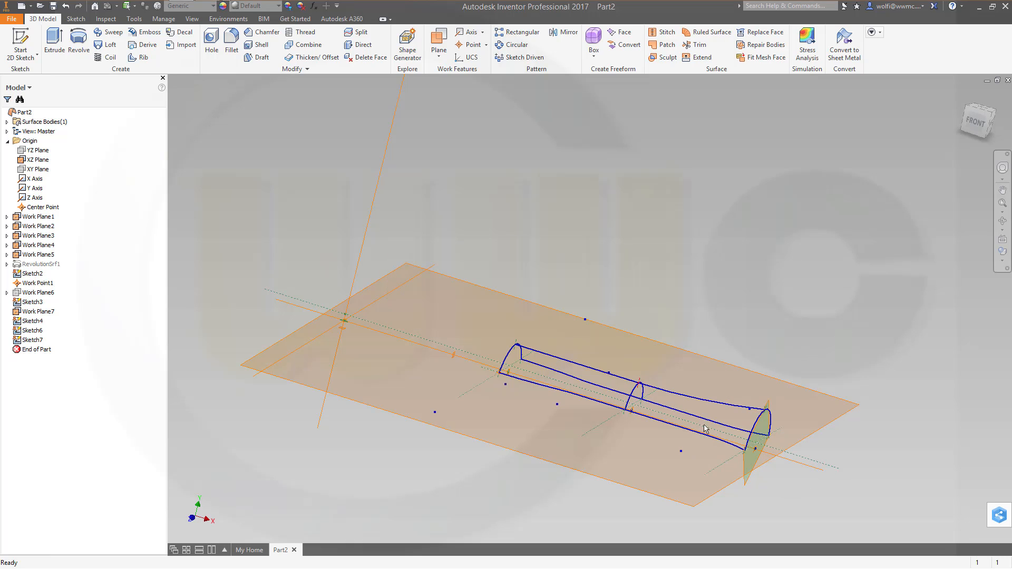
pyautogui.rightClick(747, 484)
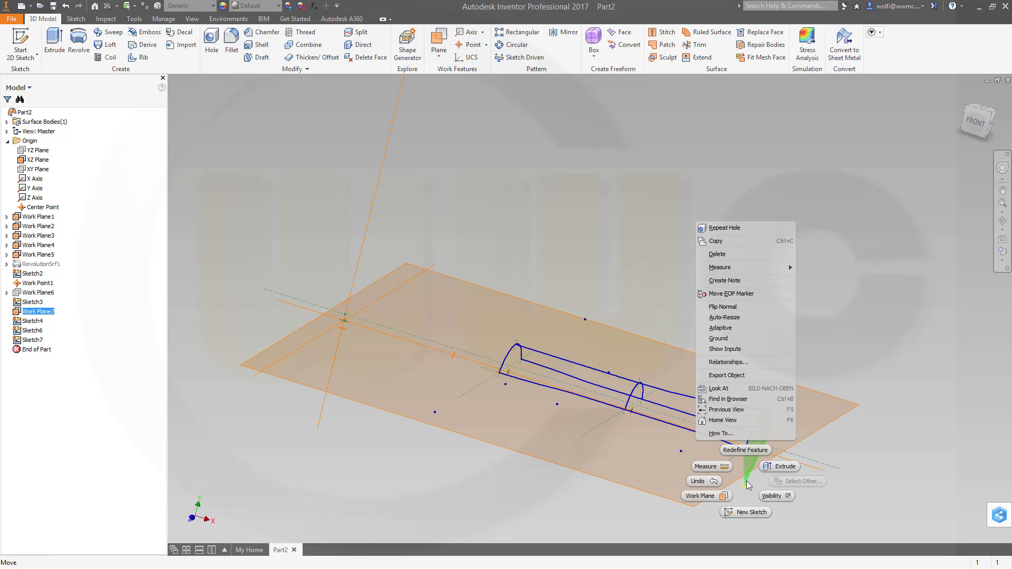
pyautogui.click(771, 496)
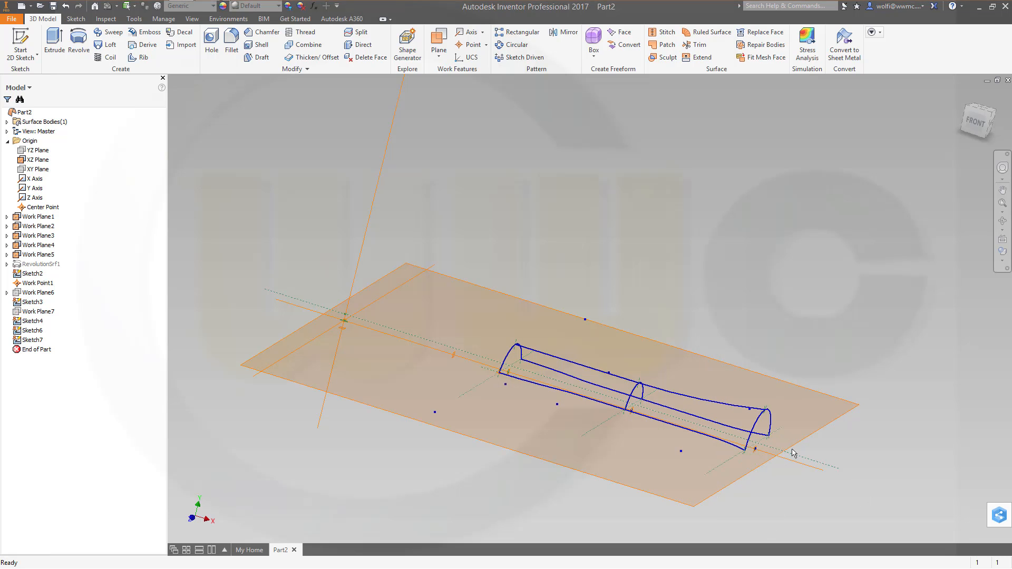
# Step: Loft a surface through the arcs in Sketch4, Sketch6 and Sketch7, using both Sketch3 profiles and the Sketch2 guide curve as rails
pyautogui.click(107, 45)
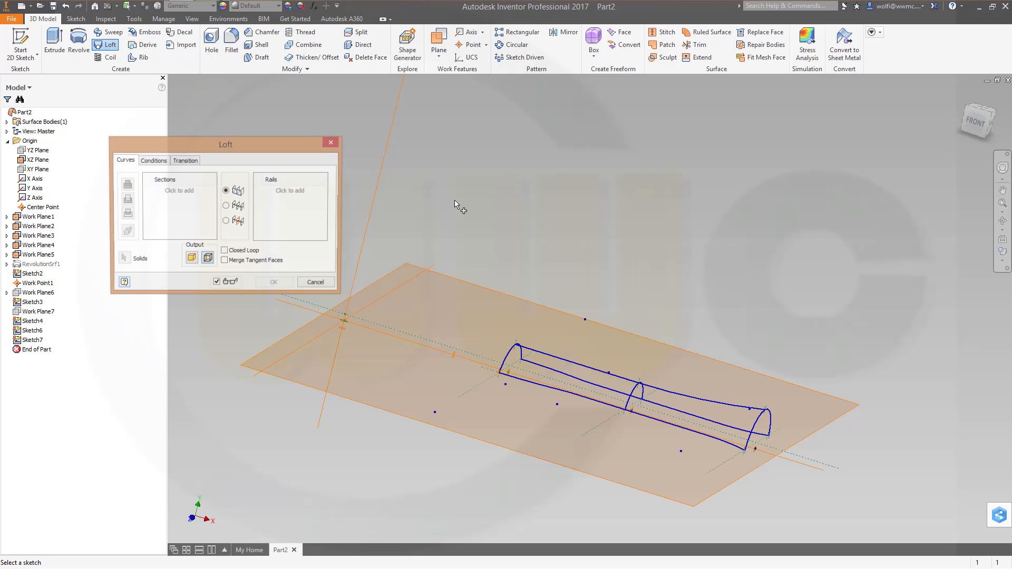
pyautogui.click(750, 437)
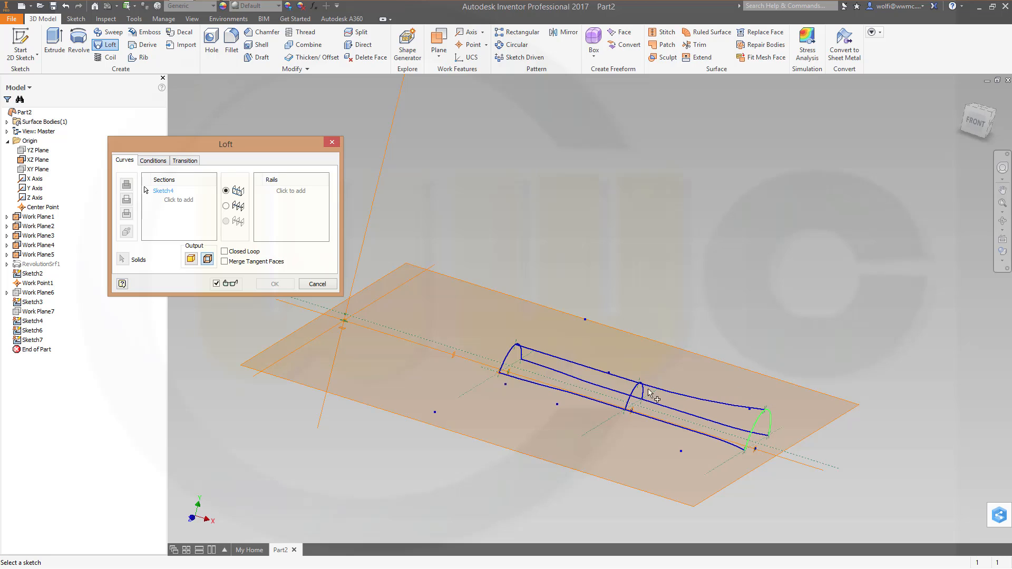
pyautogui.click(629, 404)
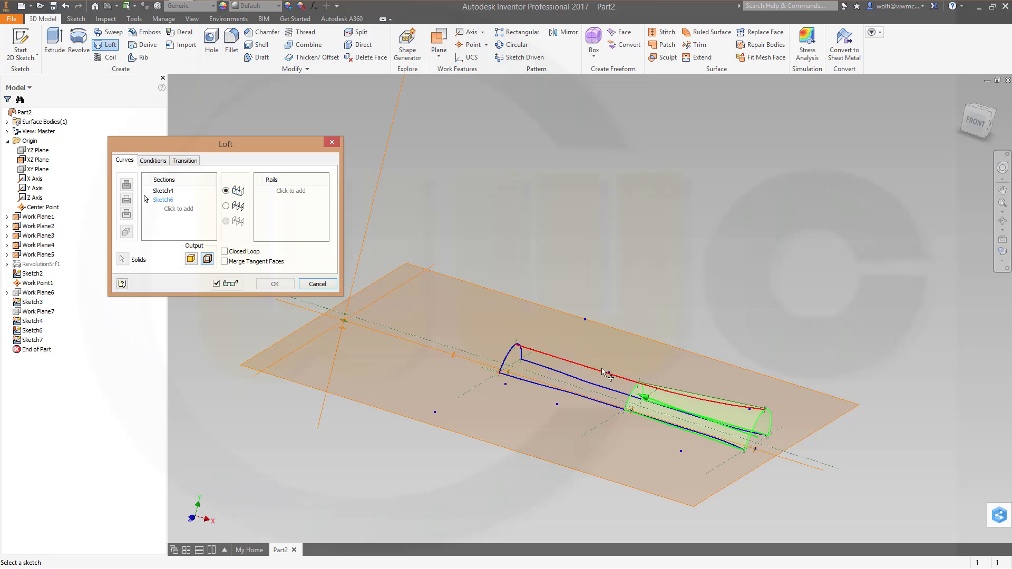
pyautogui.click(502, 368)
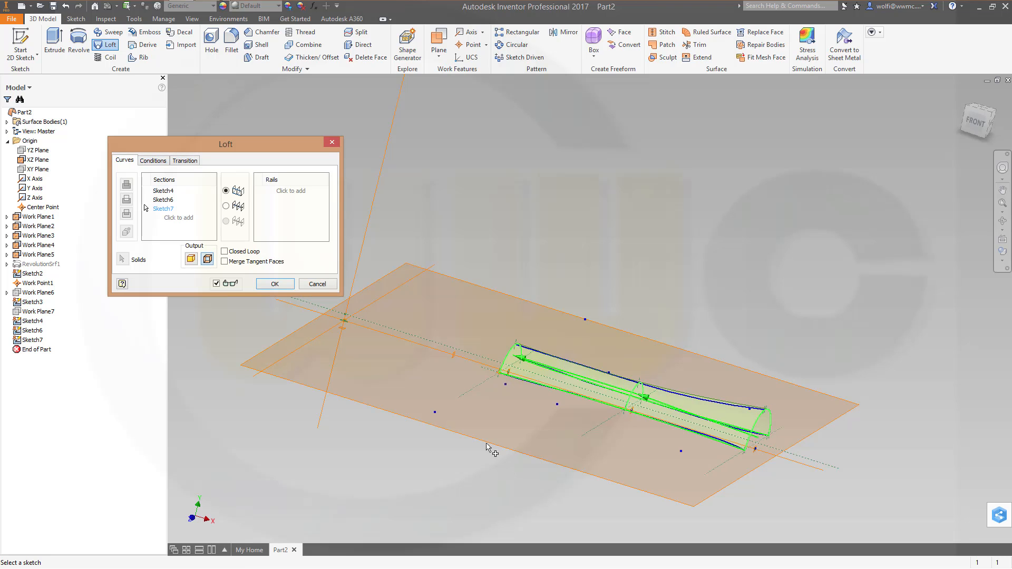
pyautogui.click(292, 192)
pyautogui.click(682, 429)
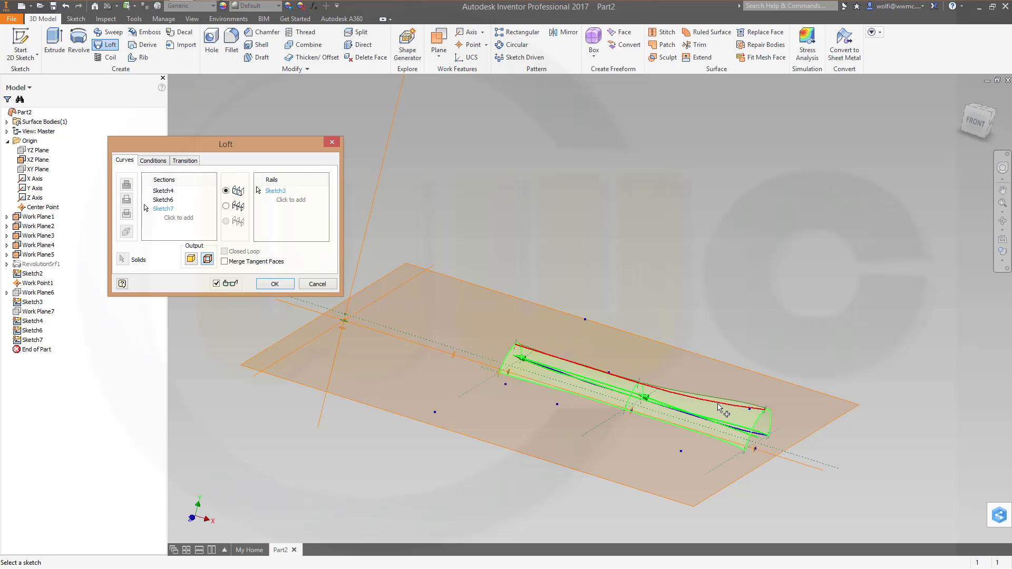
pyautogui.click(720, 408)
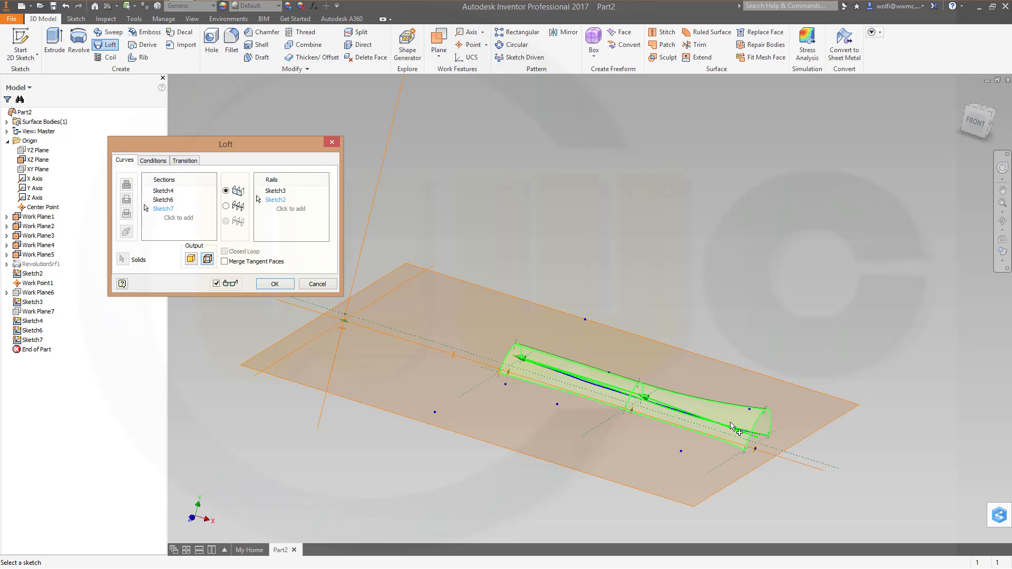
pyautogui.click(690, 420)
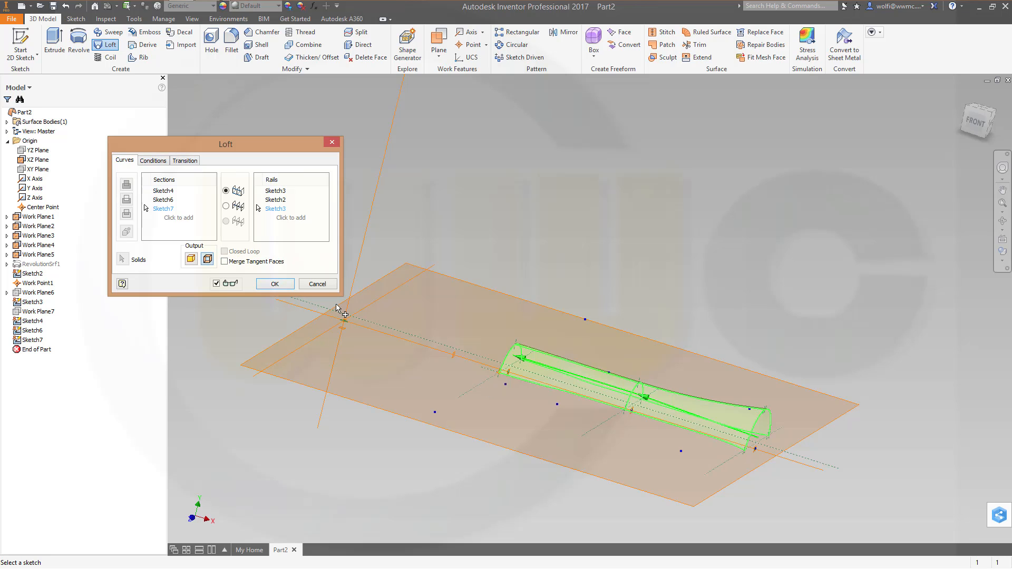
pyautogui.press('Return')
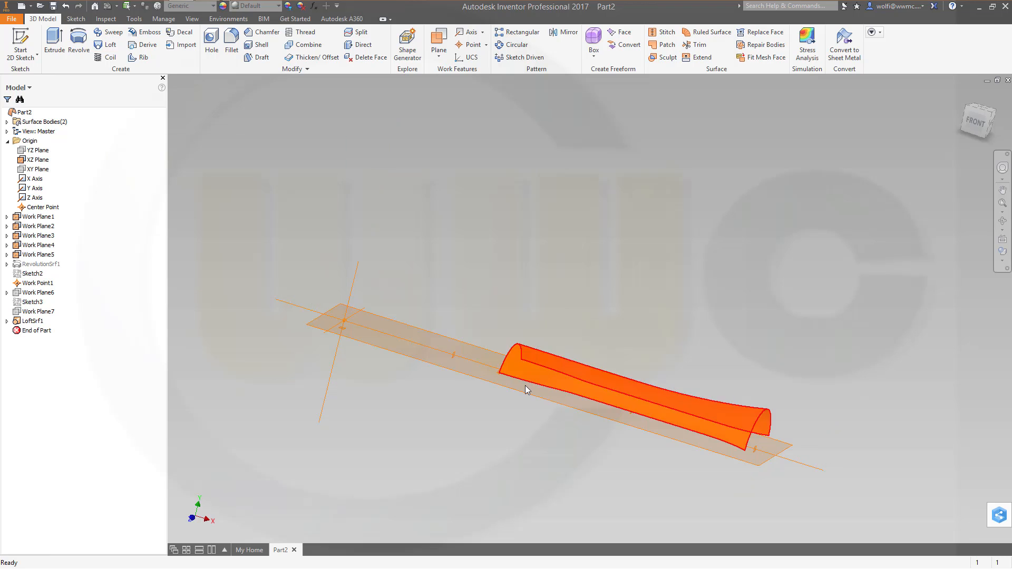
# Step: Trim the lofted surface at Work Plane3, removing the half nearer the origin
pyautogui.keyDown('shift'); pyautogui.moveTo(525, 390); pyautogui.dragTo(547, 387, button='middle'); pyautogui.keyUp('shift')
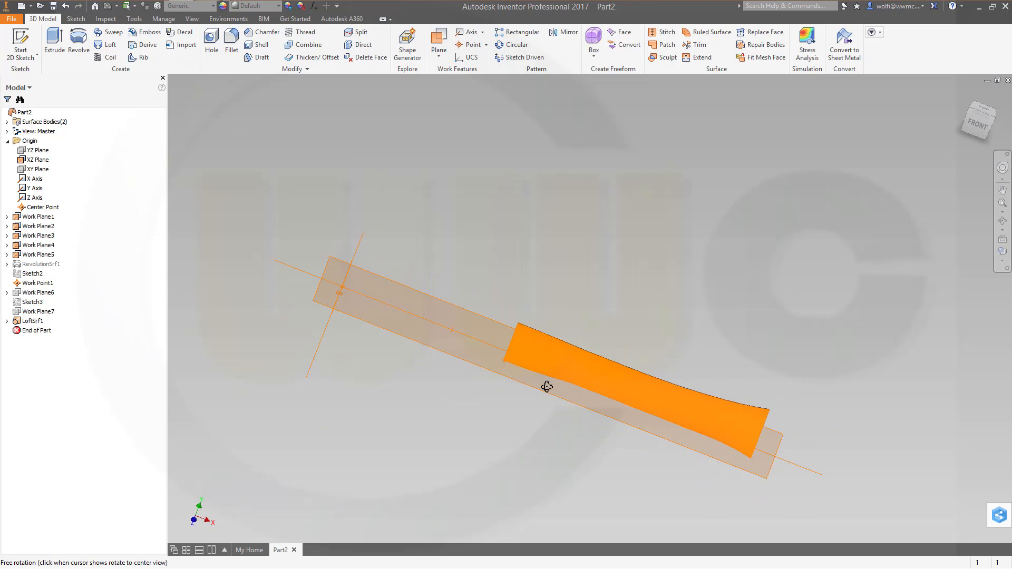
pyautogui.scroll(3, 663, 294)
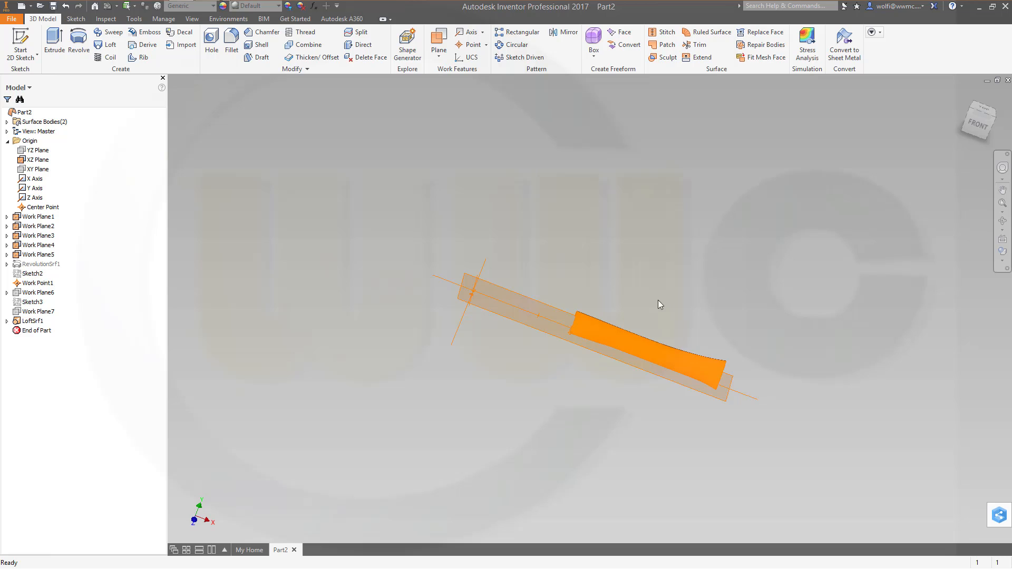
pyautogui.scroll(-3, 658, 301)
pyautogui.keyDown('shift'); pyautogui.moveTo(489, 445); pyautogui.dragTo(456, 441, button='middle'); pyautogui.keyUp('shift')
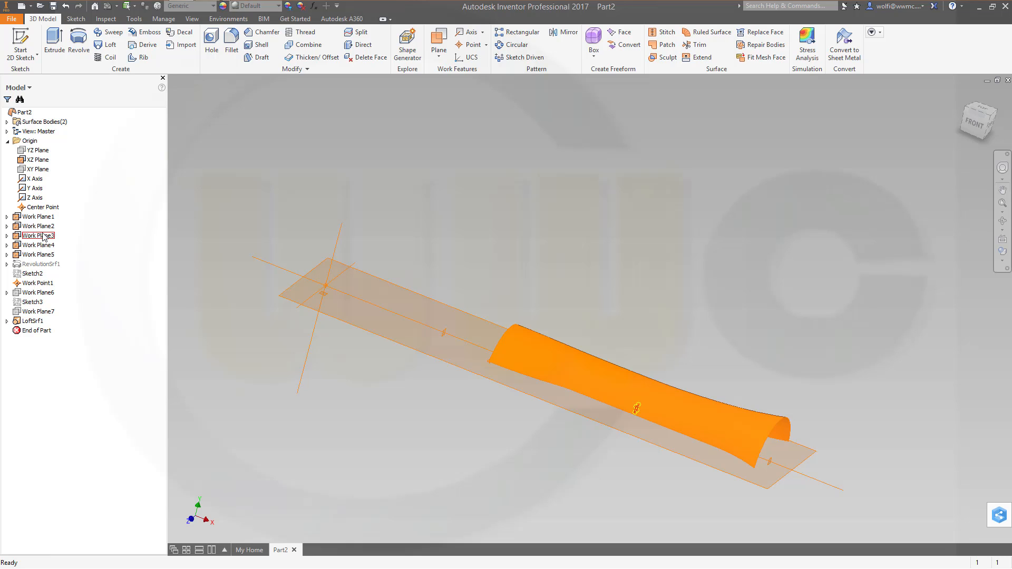
pyautogui.click(700, 46)
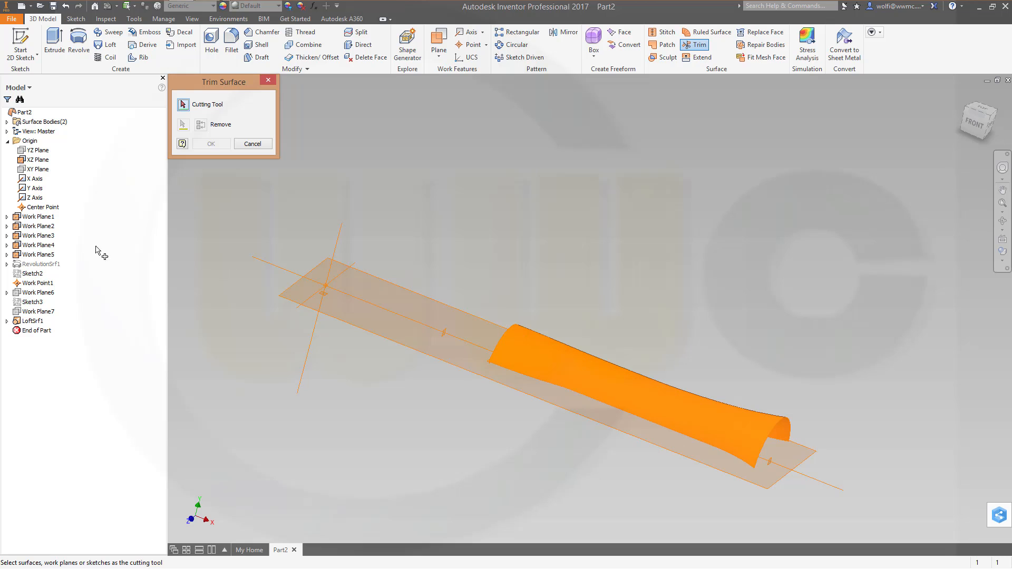
pyautogui.click(33, 236)
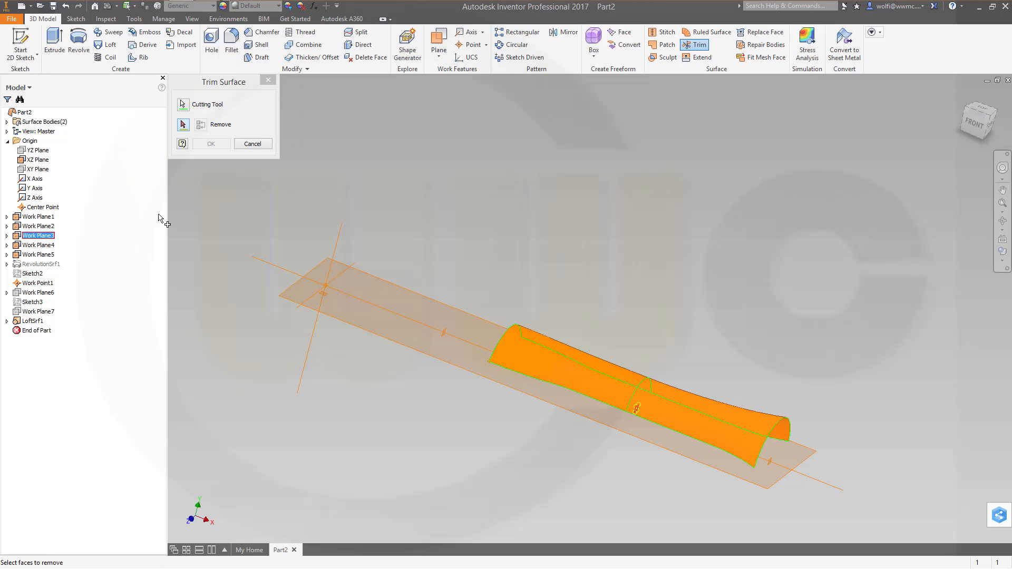
pyautogui.click(581, 371)
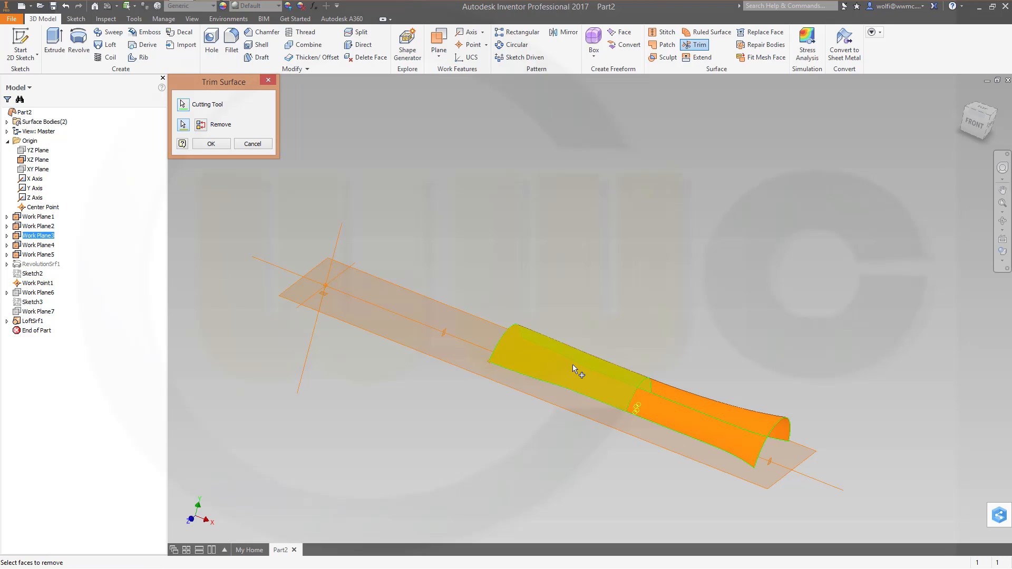
pyautogui.click(209, 144)
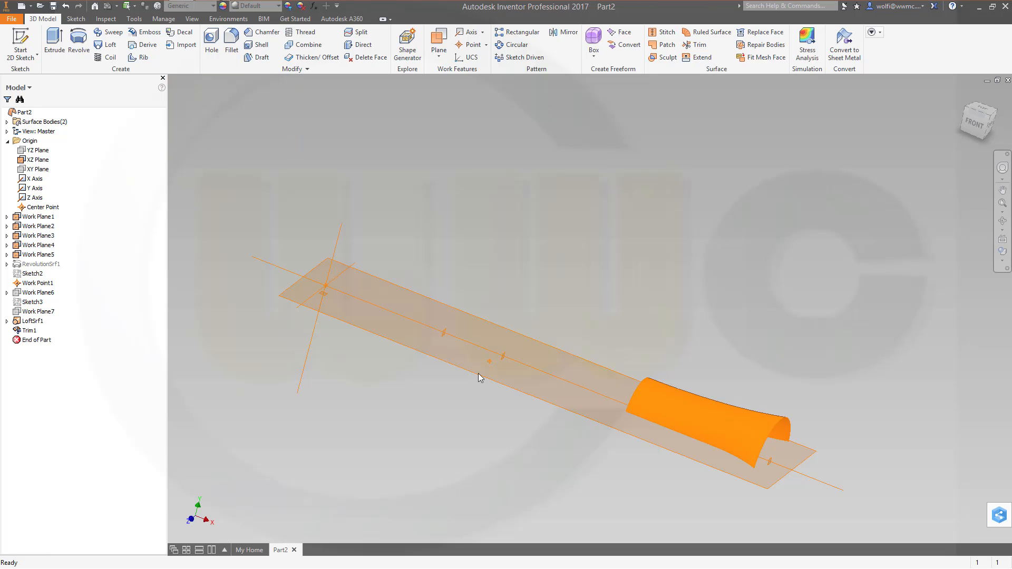
# Step: Make the revolved surface RevolutionSrf1 visible beside the trimmed loft
pyautogui.rightClick(51, 265)
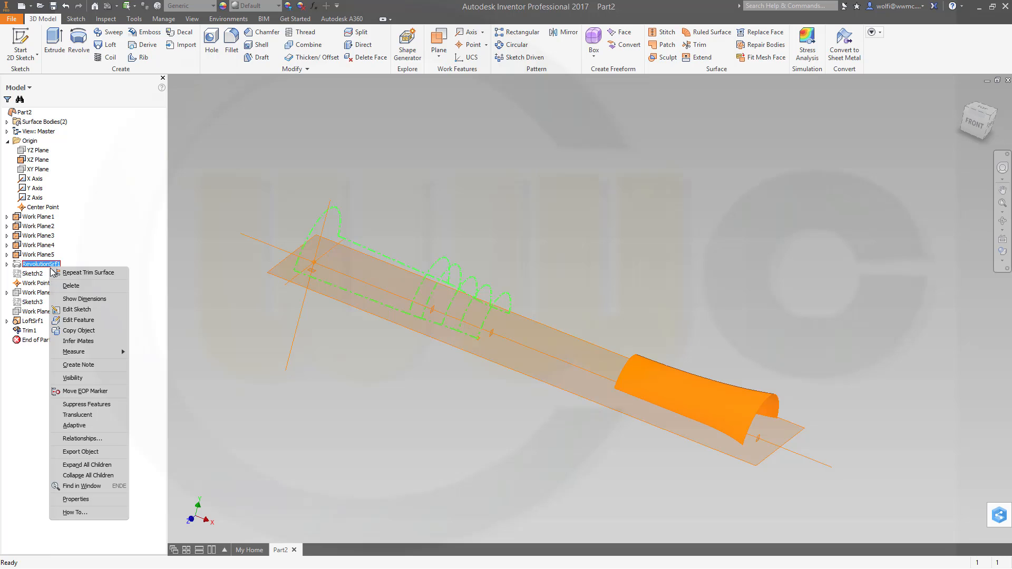
pyautogui.click(74, 378)
pyautogui.keyDown('shift'); pyautogui.moveTo(289, 422); pyautogui.dragTo(565, 458, button='middle'); pyautogui.keyUp('shift')
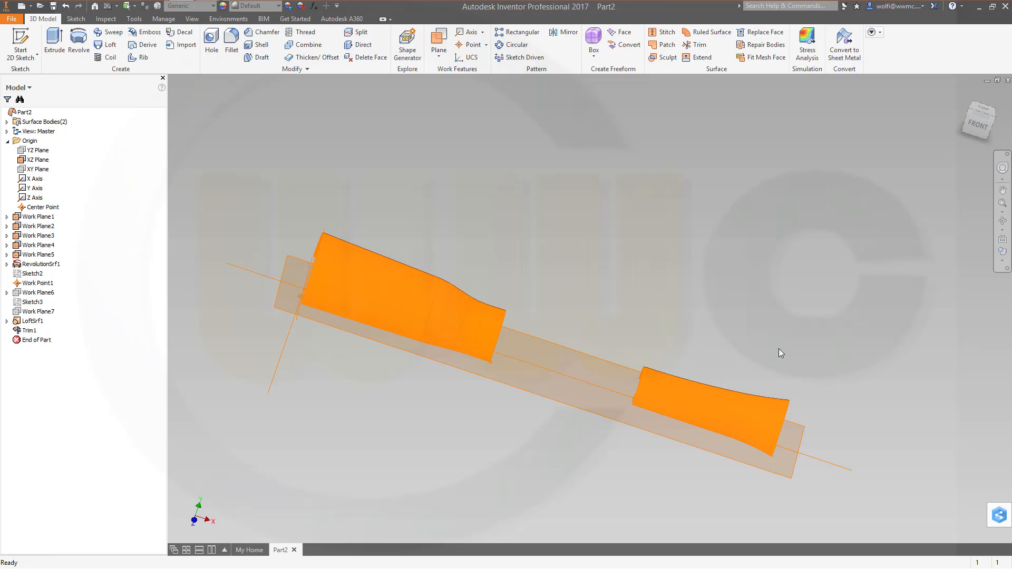
pyautogui.moveTo(524, 425)
pyautogui.mouseDown(button='middle')
pyautogui.moveTo(497, 433)
pyautogui.moveTo(539, 413)
pyautogui.mouseUp(button='middle')
pyautogui.moveTo(605, 299); pyautogui.dragTo(581, 307, button='middle')
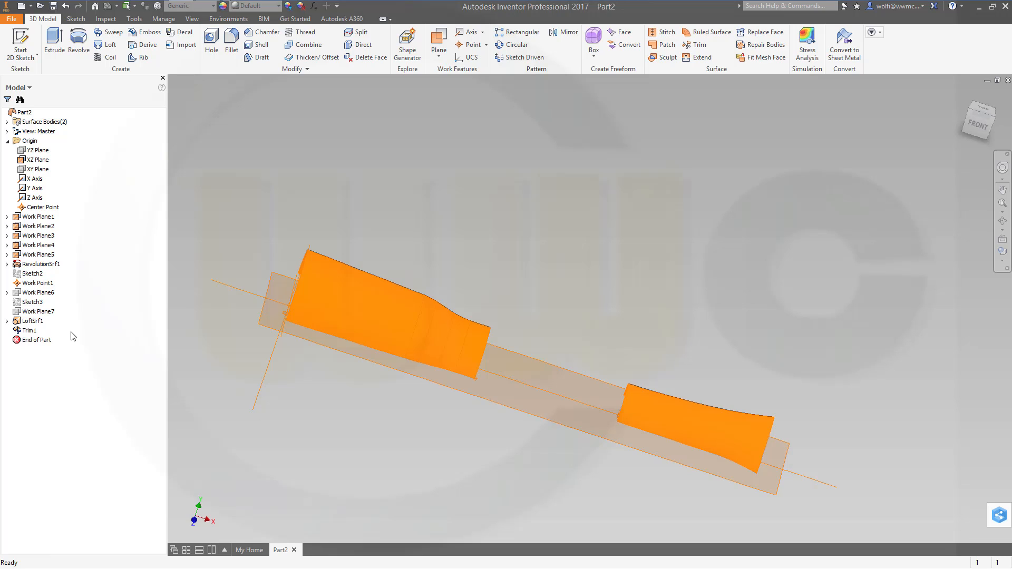
# Step: Make Sketch3 visible so its profile curves show across the gap between the two surfaces
pyautogui.rightClick(31, 305)
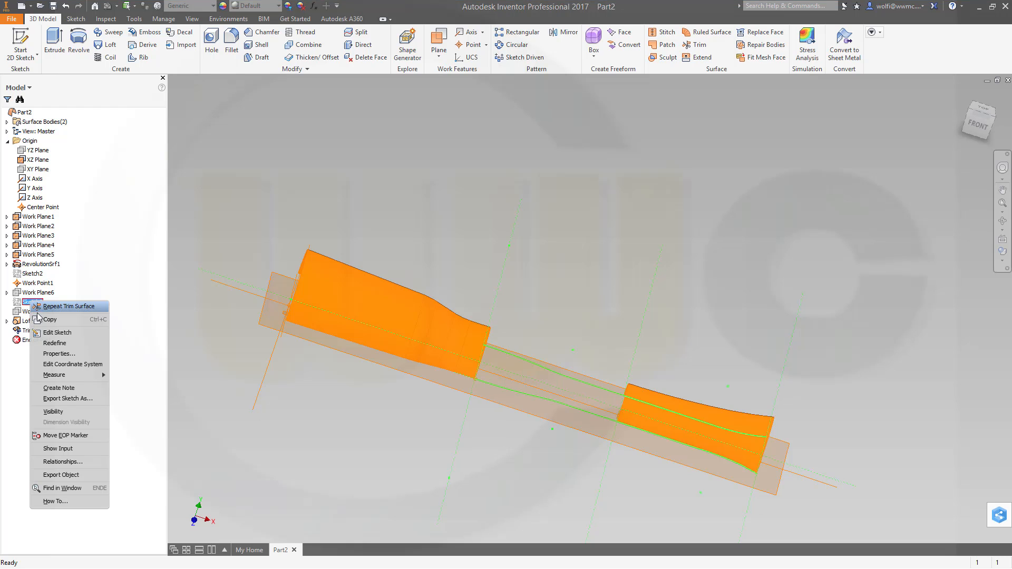
pyautogui.click(59, 411)
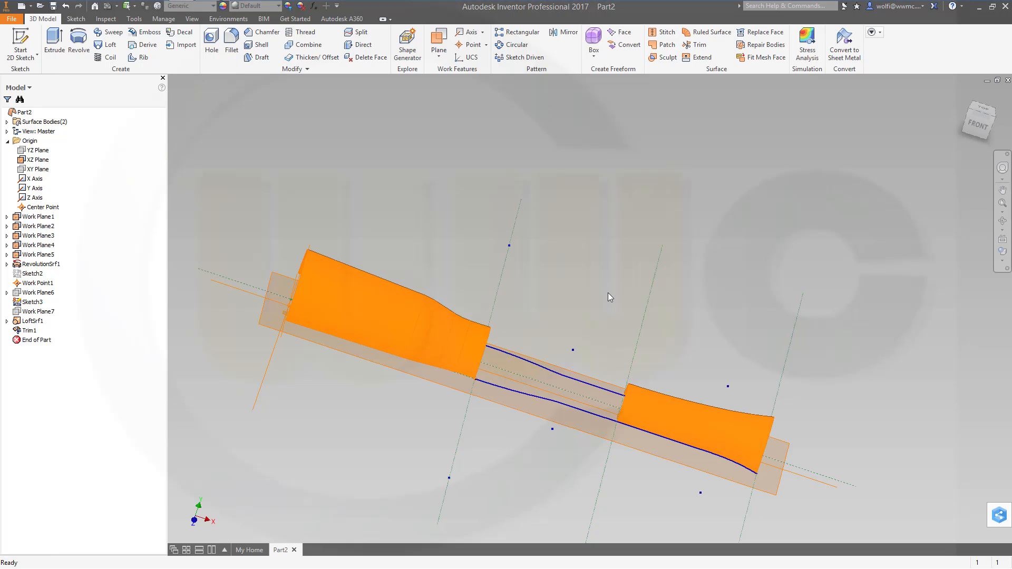
pyautogui.moveTo(638, 264); pyautogui.dragTo(680, 226, button='middle')
pyautogui.moveTo(436, 397); pyautogui.dragTo(405, 415, button='middle')
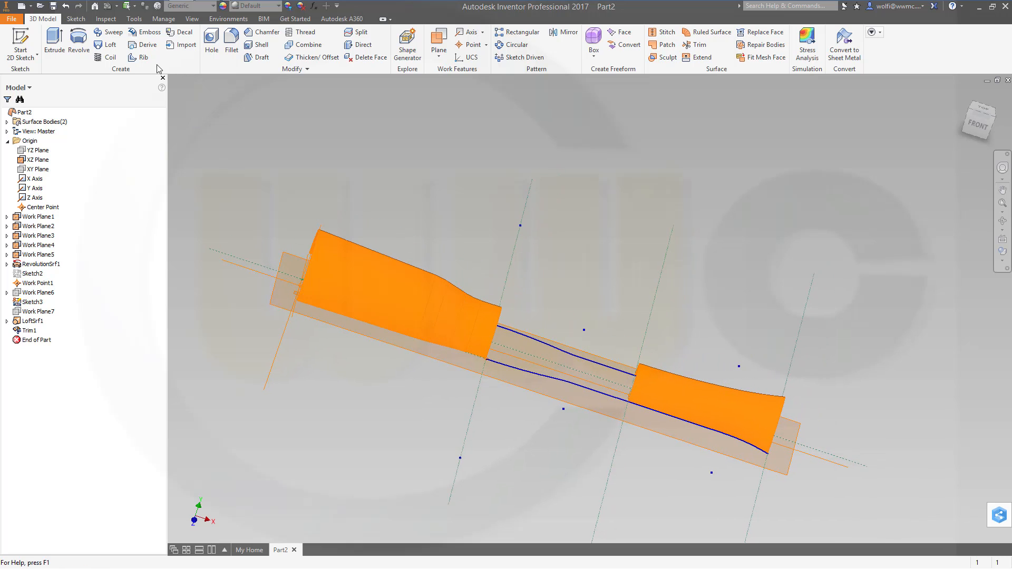
# Step: Set up a surface loft between the facing end edges of the revolved and trimmed surfaces, with both Sketch3 curves as rails
pyautogui.click(110, 46)
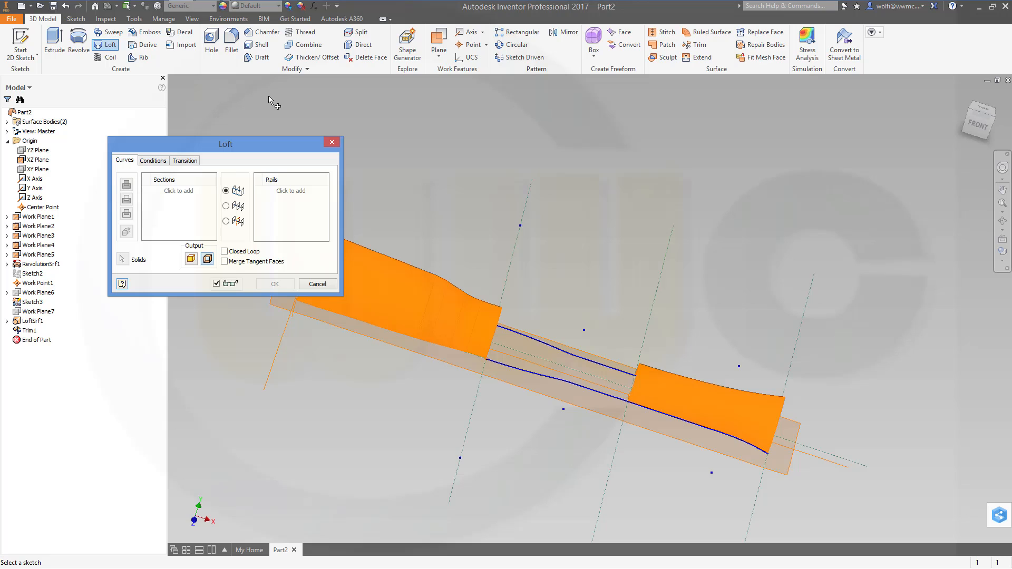
pyautogui.click(491, 350)
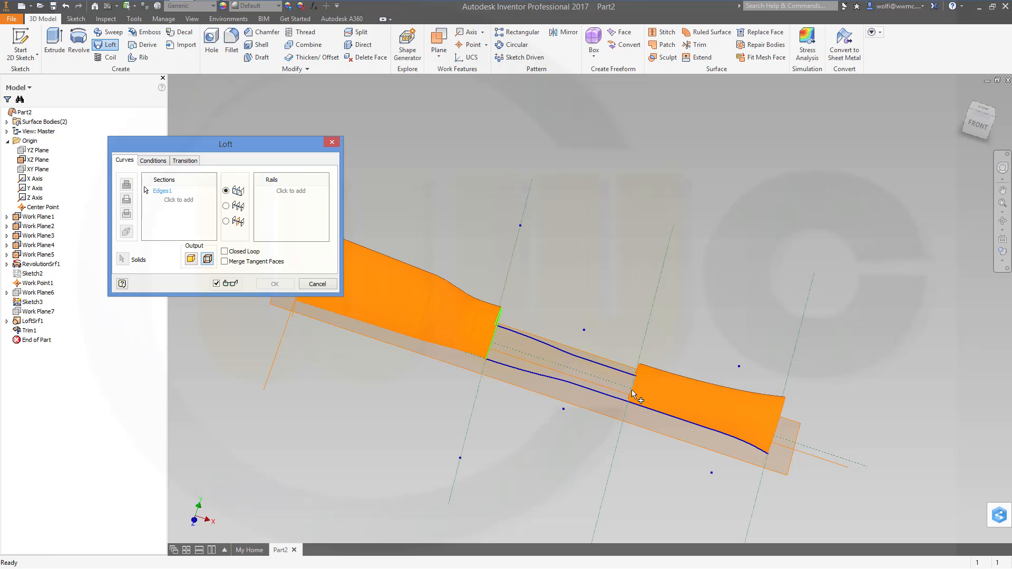
pyautogui.click(178, 199)
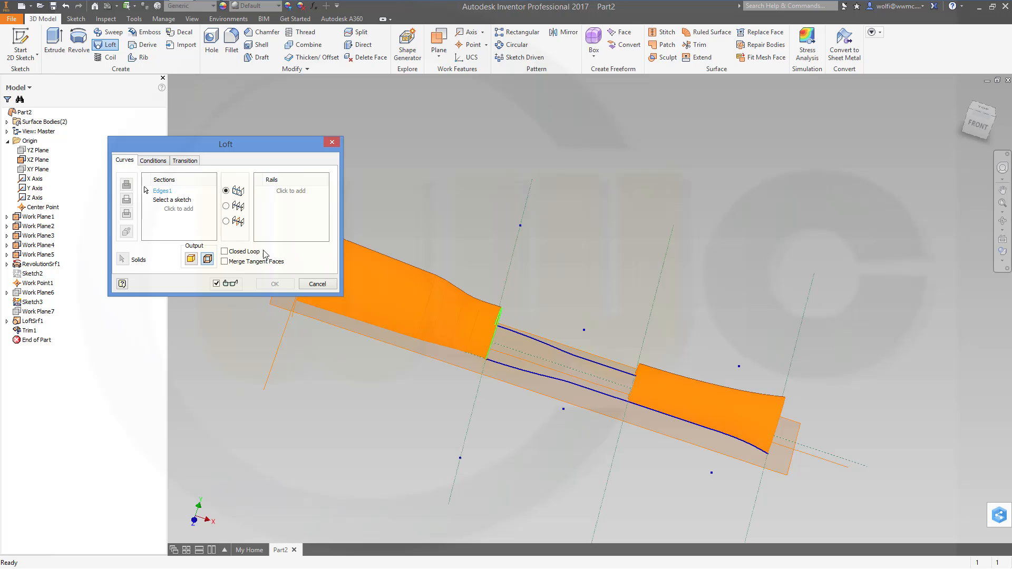
pyautogui.click(633, 398)
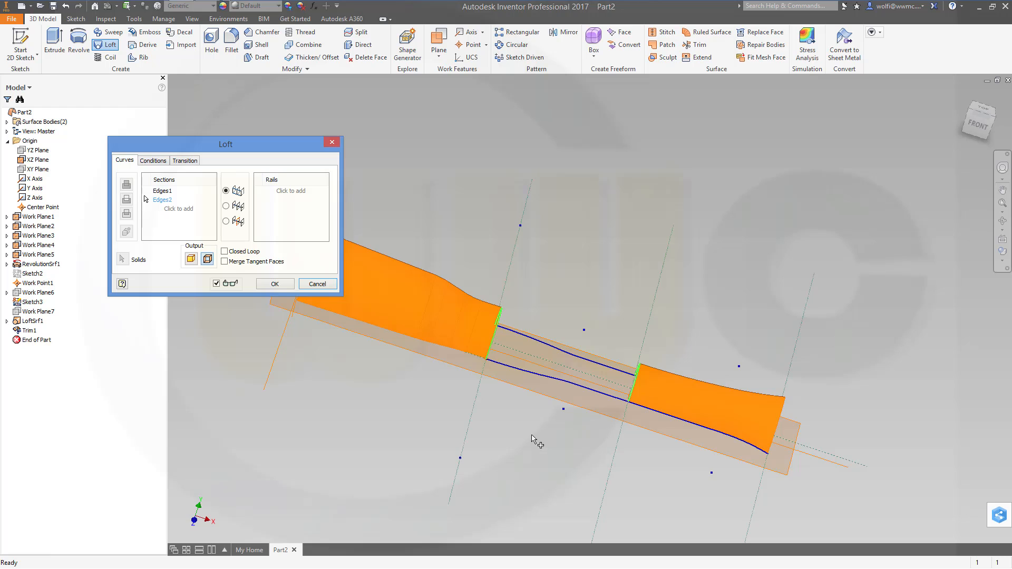
pyautogui.moveTo(510, 445); pyautogui.dragTo(476, 453, button='middle')
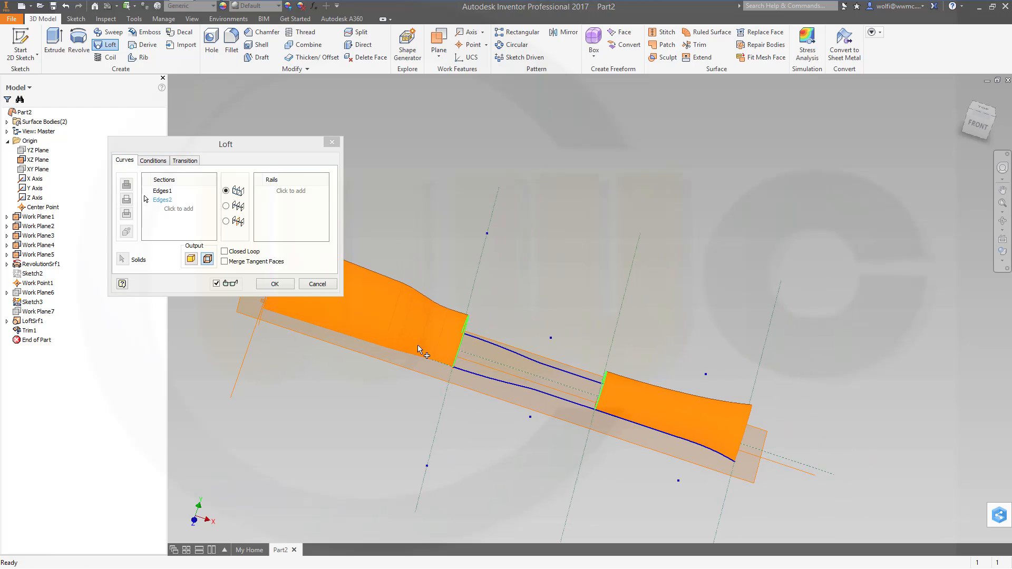
pyautogui.click(287, 191)
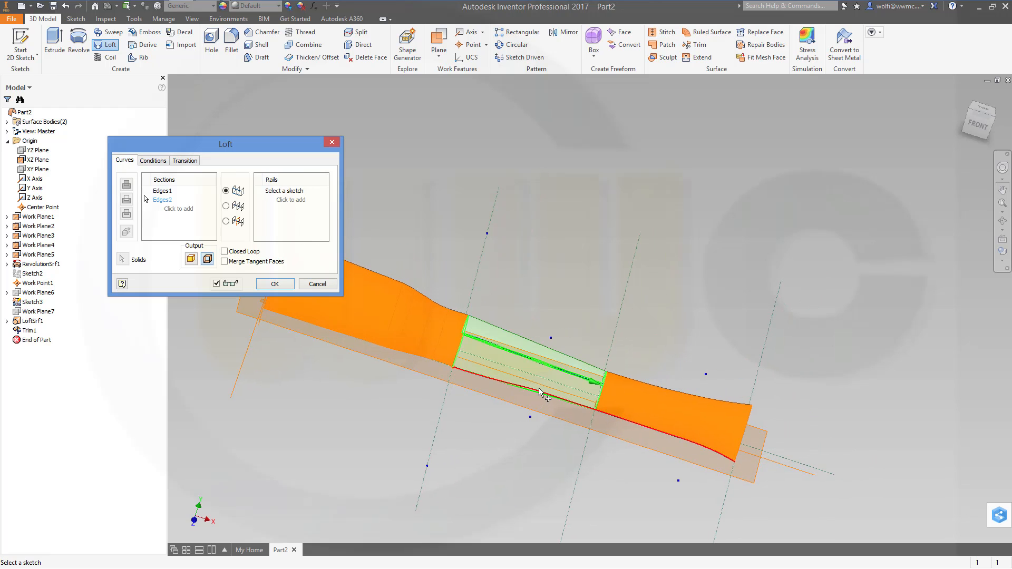
pyautogui.click(525, 360)
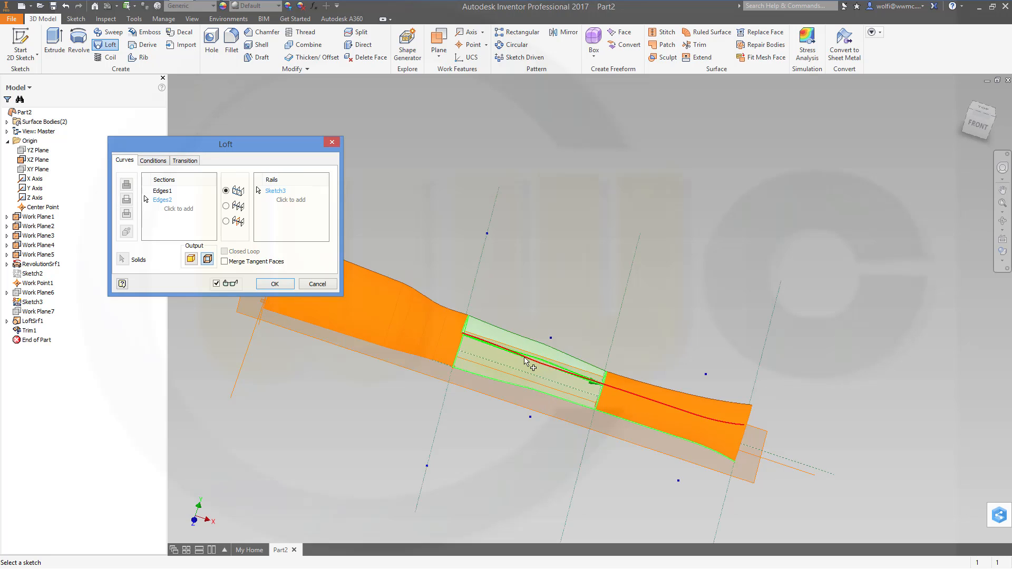
pyautogui.click(528, 362)
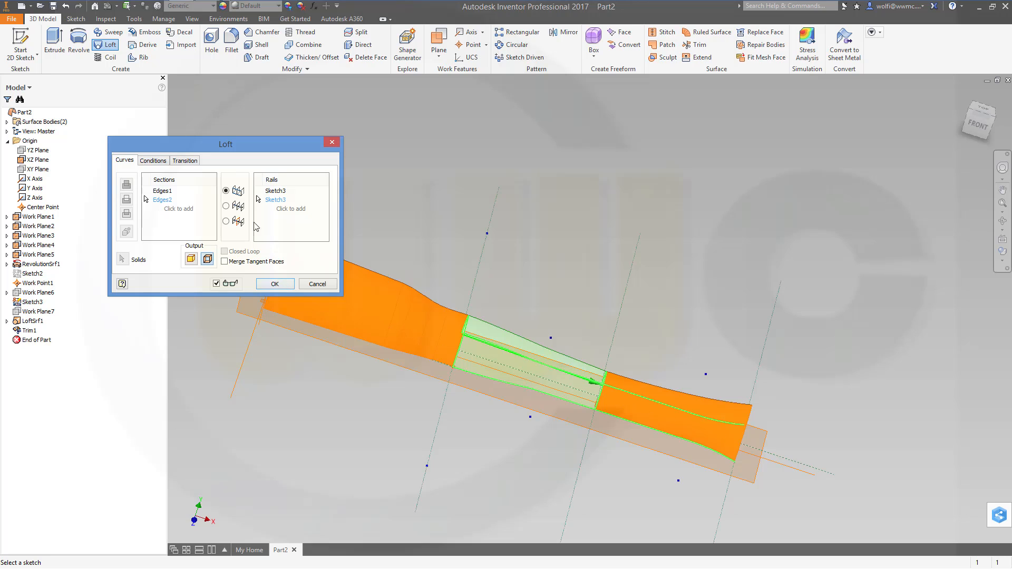
# Step: Apply the Tangent Condition to both edge sections and create the bridging loft
pyautogui.click(161, 161)
pyautogui.click(205, 191)
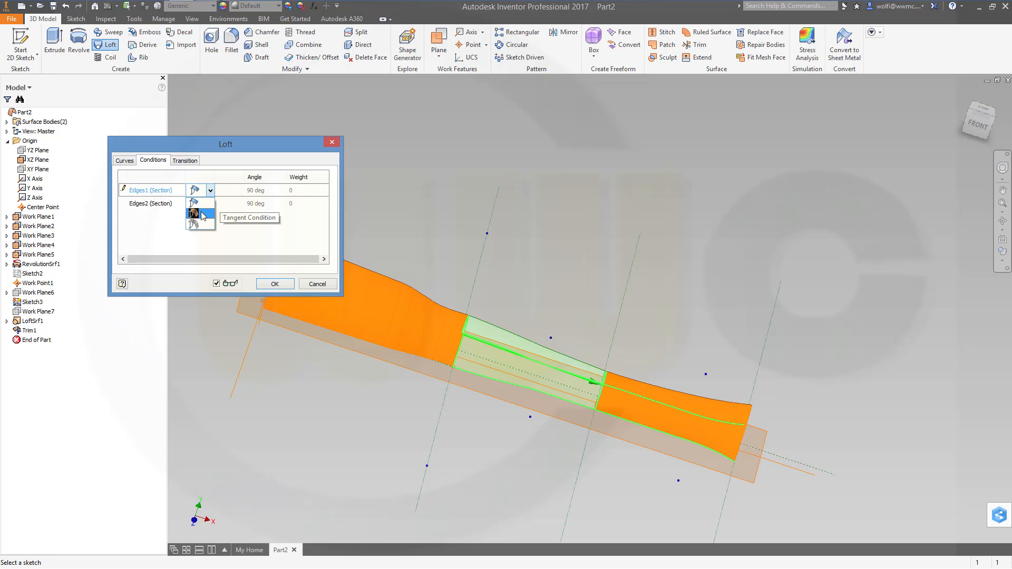
pyautogui.click(203, 215)
pyautogui.click(210, 203)
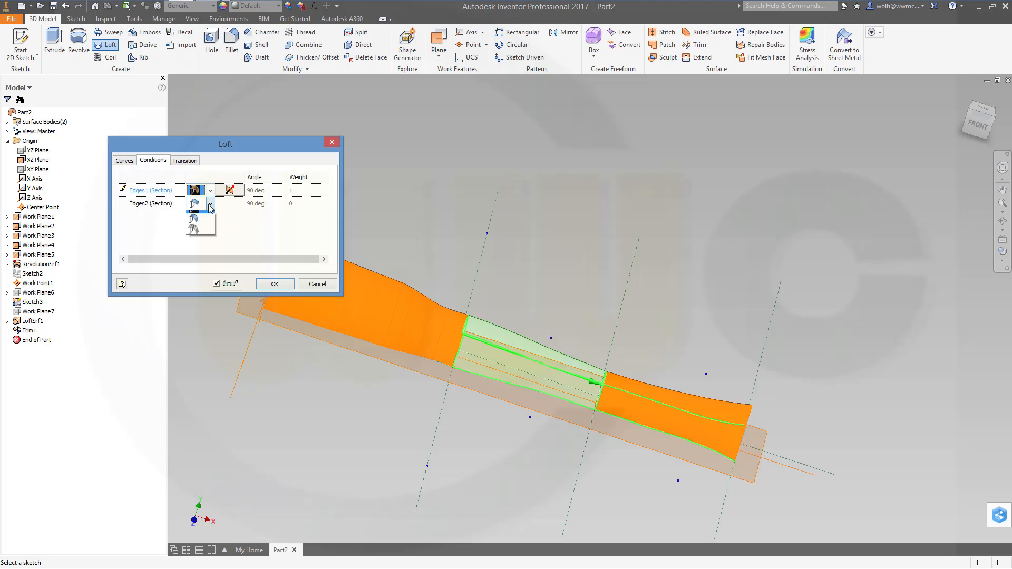
pyautogui.click(202, 227)
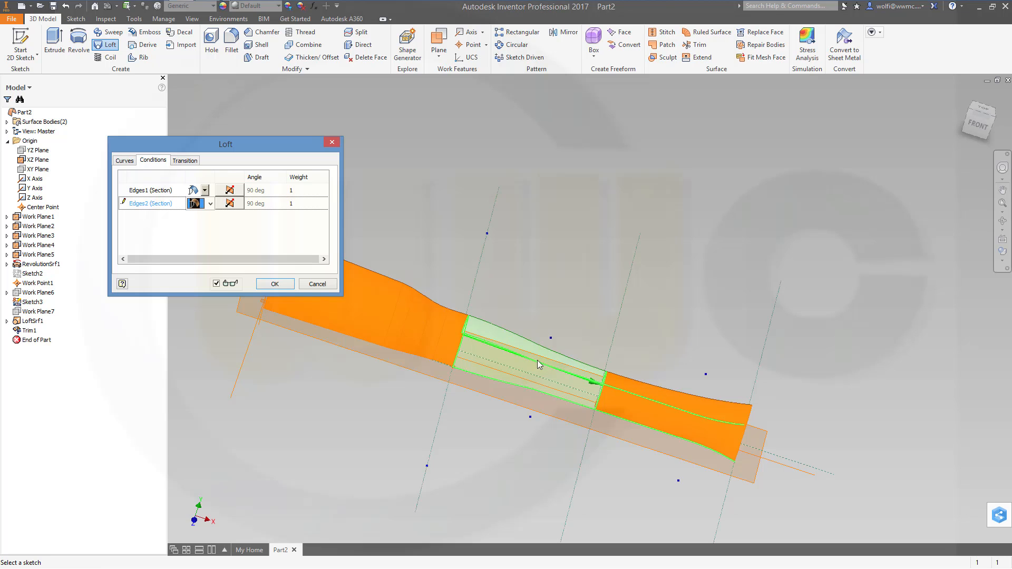
pyautogui.click(275, 283)
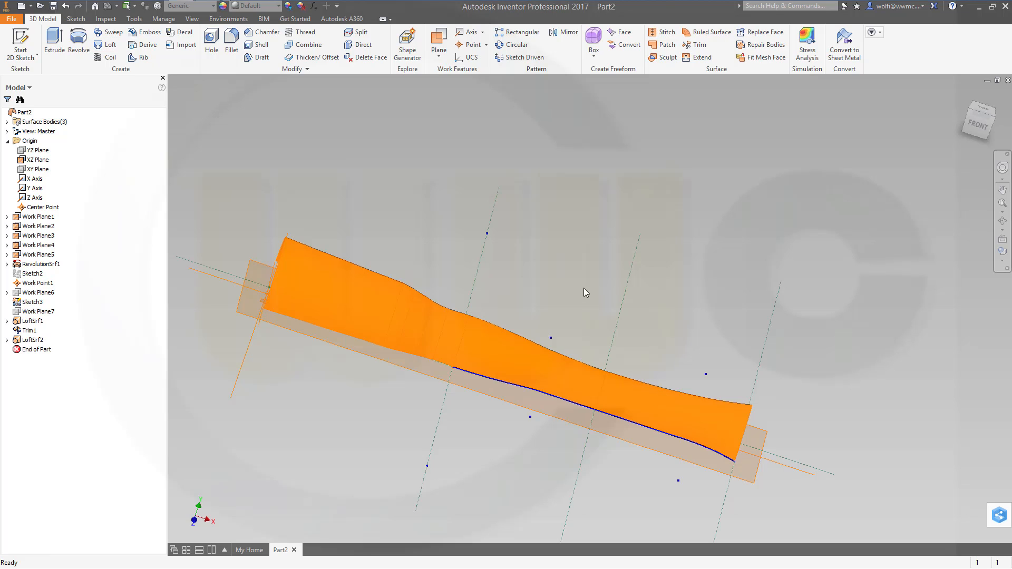
# Step: Hide the Sketch3 profile curves
pyautogui.moveTo(478, 379); pyautogui.dragTo(539, 378, button='middle')
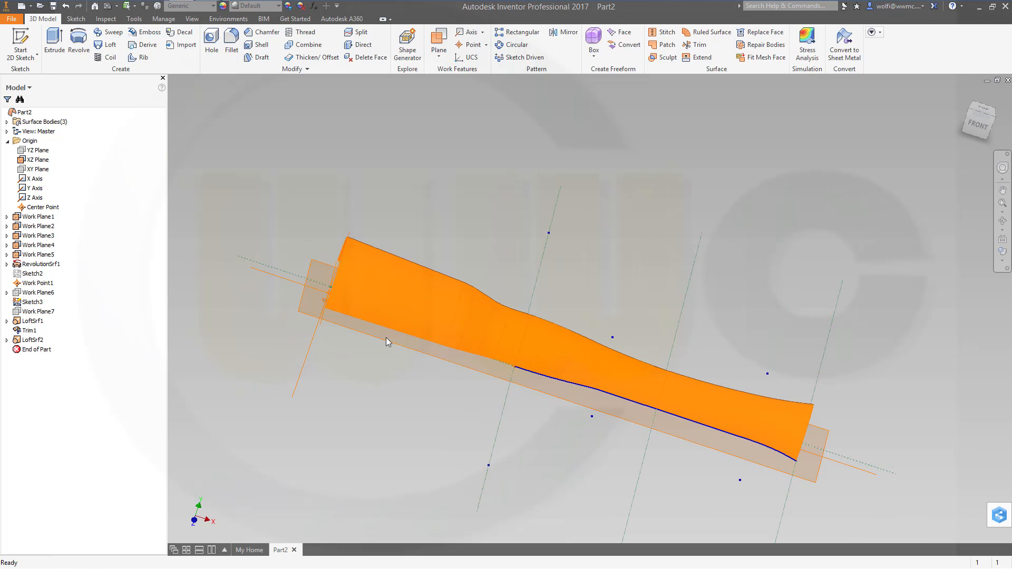
pyautogui.keyDown('shift'); pyautogui.moveTo(386, 337); pyautogui.dragTo(324, 352, button='middle'); pyautogui.keyUp('shift')
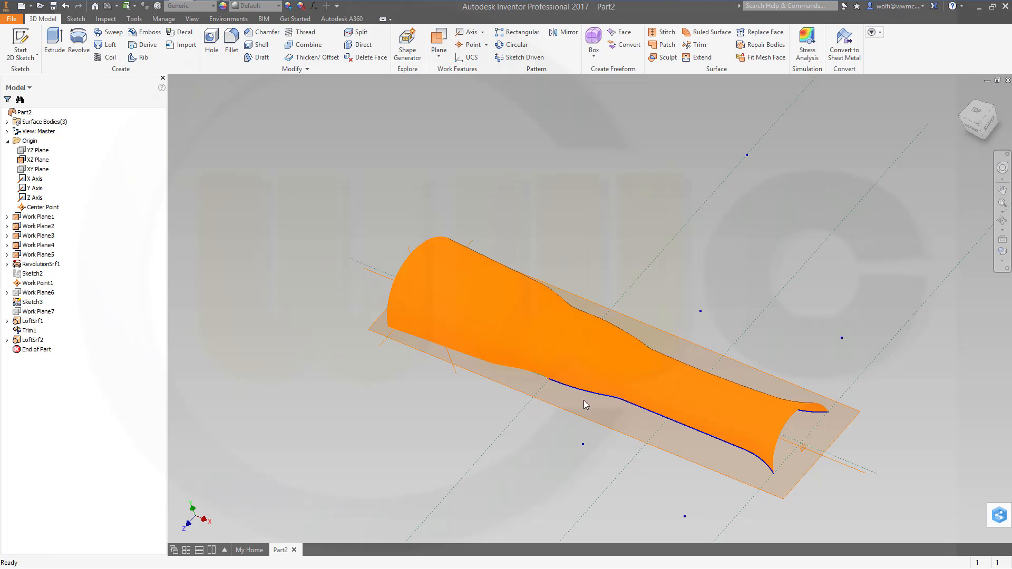
pyautogui.rightClick(38, 304)
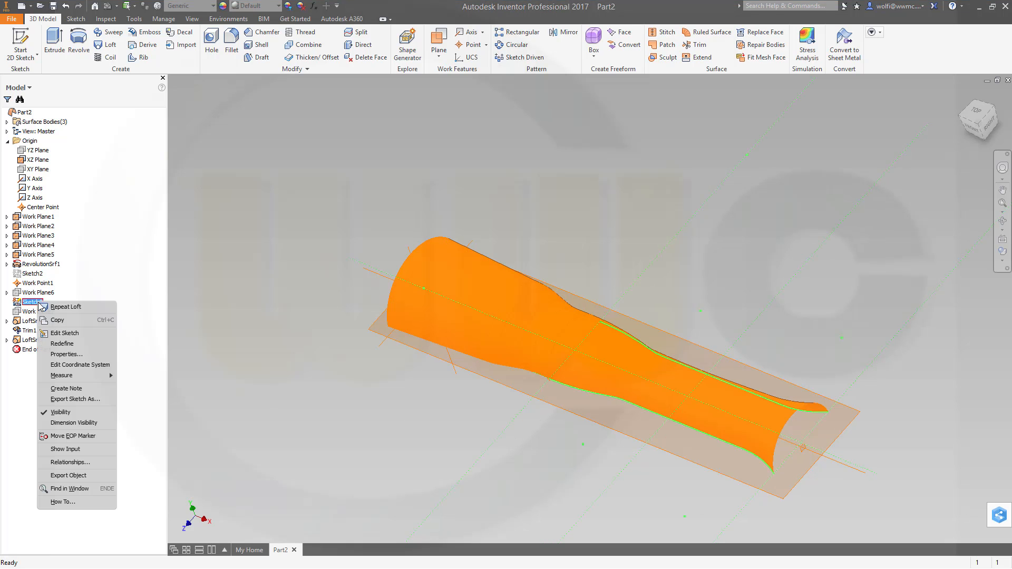
pyautogui.click(87, 413)
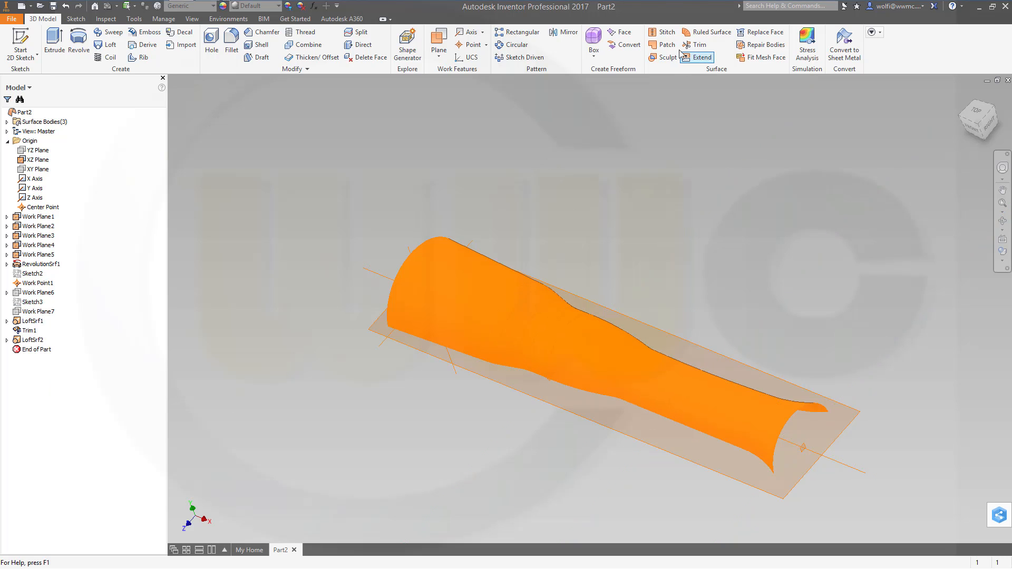
# Step: Stitch the revolved surface, the bridging loft and the trimmed loft together with a 0,254 mm maximum tolerance
pyautogui.click(663, 32)
pyautogui.click(437, 277)
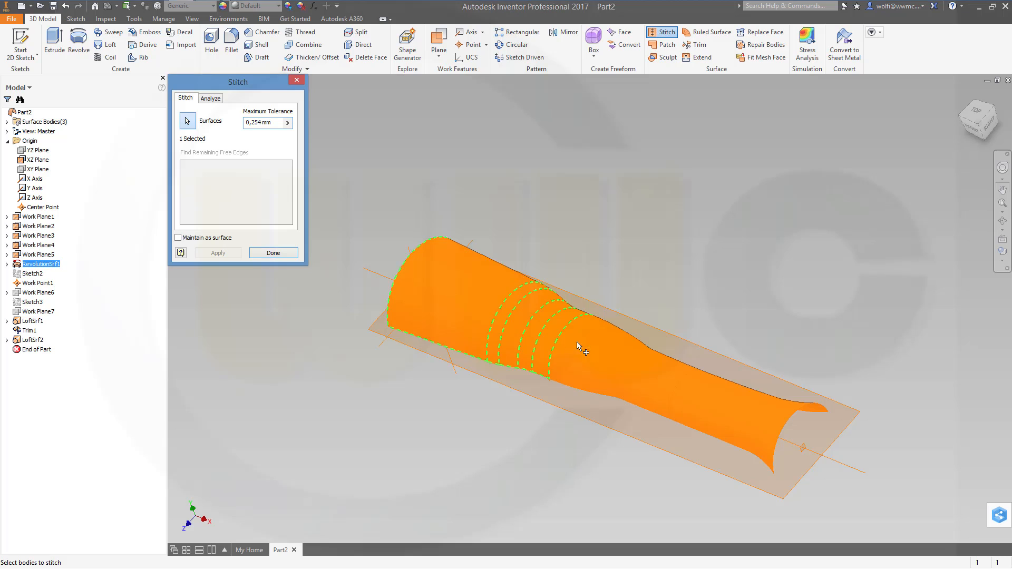
pyautogui.click(597, 355)
pyautogui.click(726, 406)
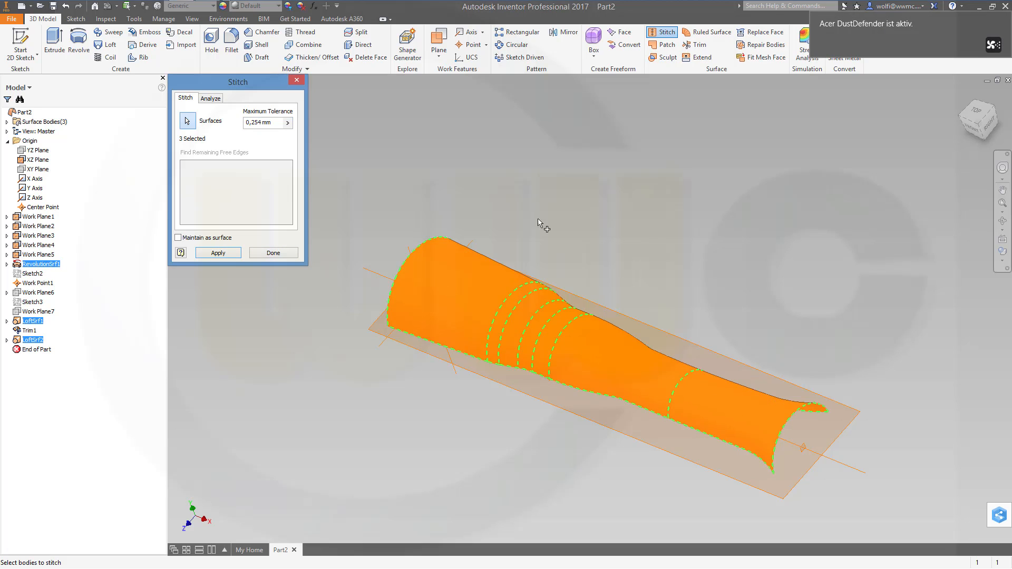
pyautogui.click(218, 254)
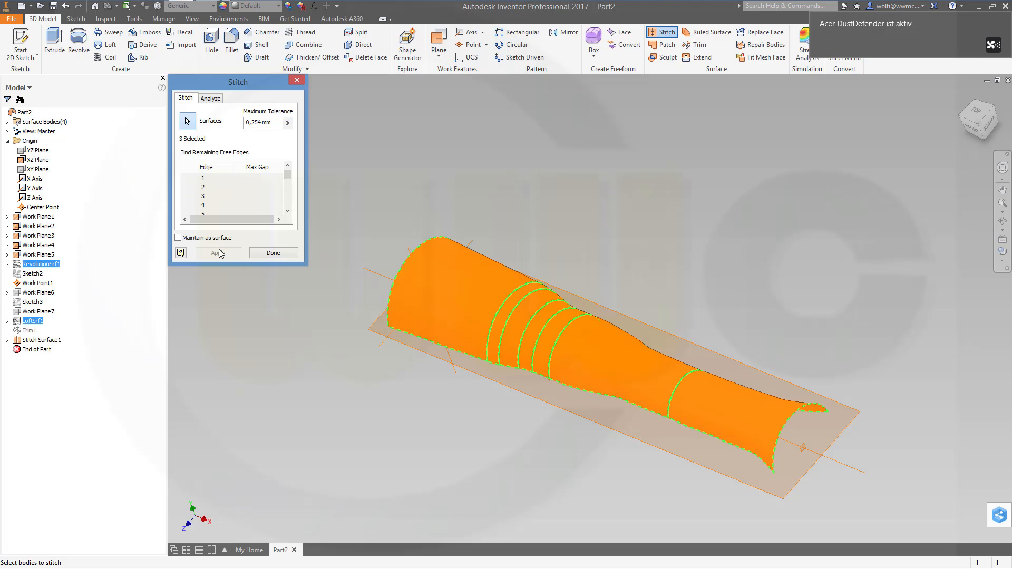
pyautogui.click(273, 254)
# Step: Start a new 2D sketch on Work Plane5 beneath the stitched surface
pyautogui.moveTo(358, 385); pyautogui.dragTo(362, 392, button='middle')
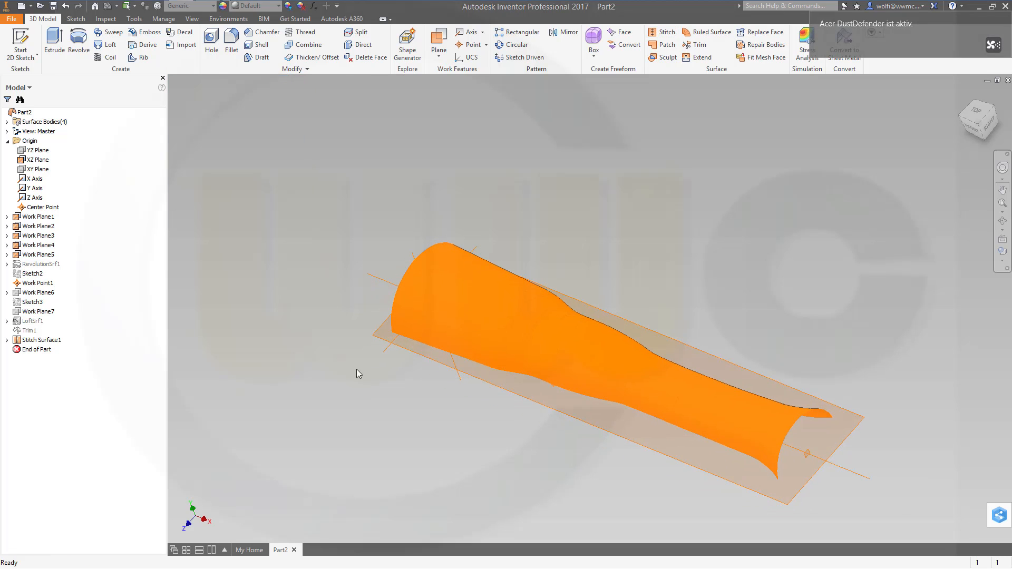
pyautogui.keyDown('shift'); pyautogui.moveTo(254, 364); pyautogui.dragTo(308, 351, button='middle'); pyautogui.keyUp('shift')
pyautogui.moveTo(484, 420); pyautogui.dragTo(482, 380, button='middle')
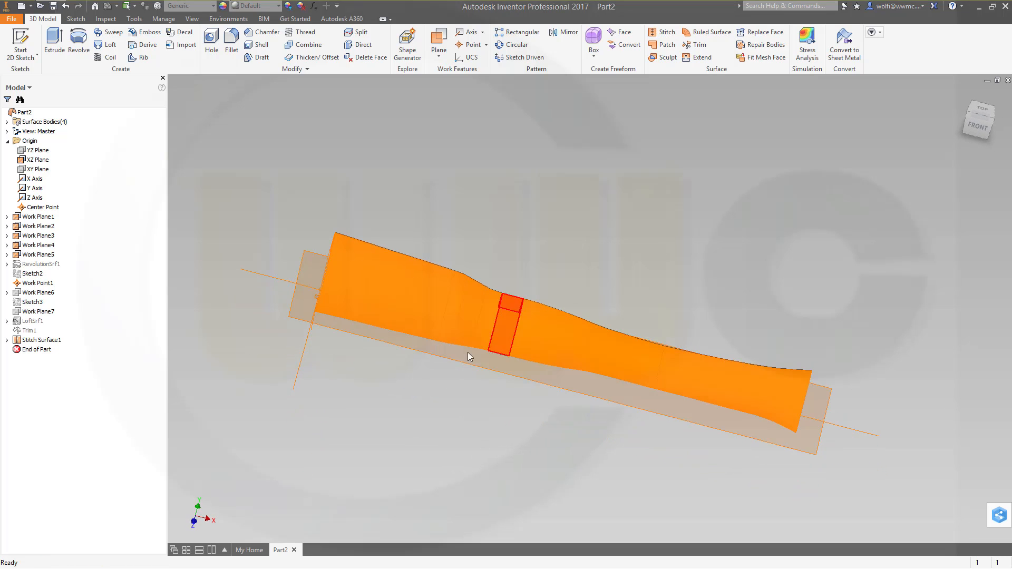
pyautogui.moveTo(441, 373); pyautogui.dragTo(419, 349, button='middle')
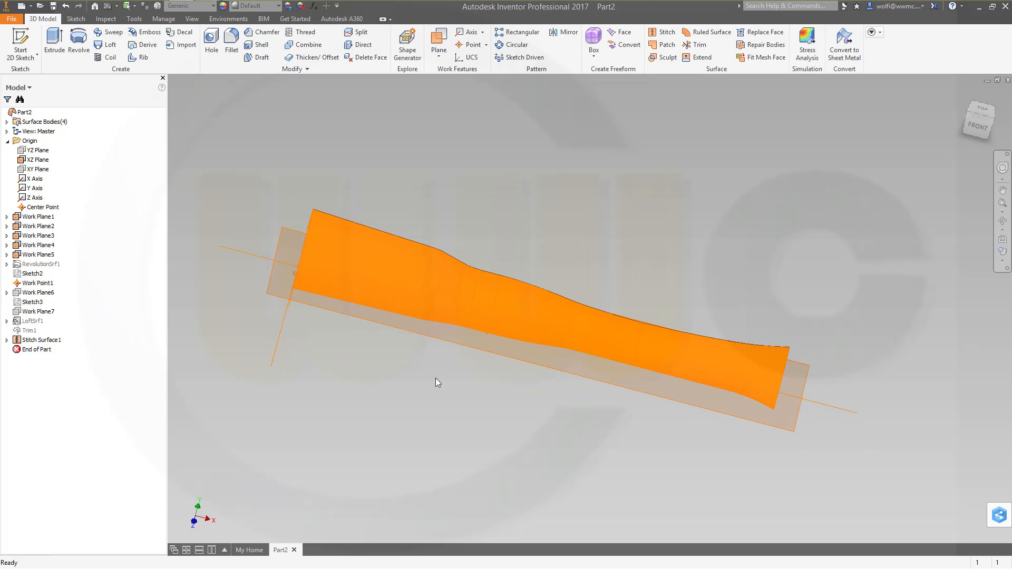
pyautogui.moveTo(444, 418)
pyautogui.mouseDown(button='middle')
pyautogui.moveTo(482, 403)
pyautogui.moveTo(450, 403)
pyautogui.mouseUp(button='middle')
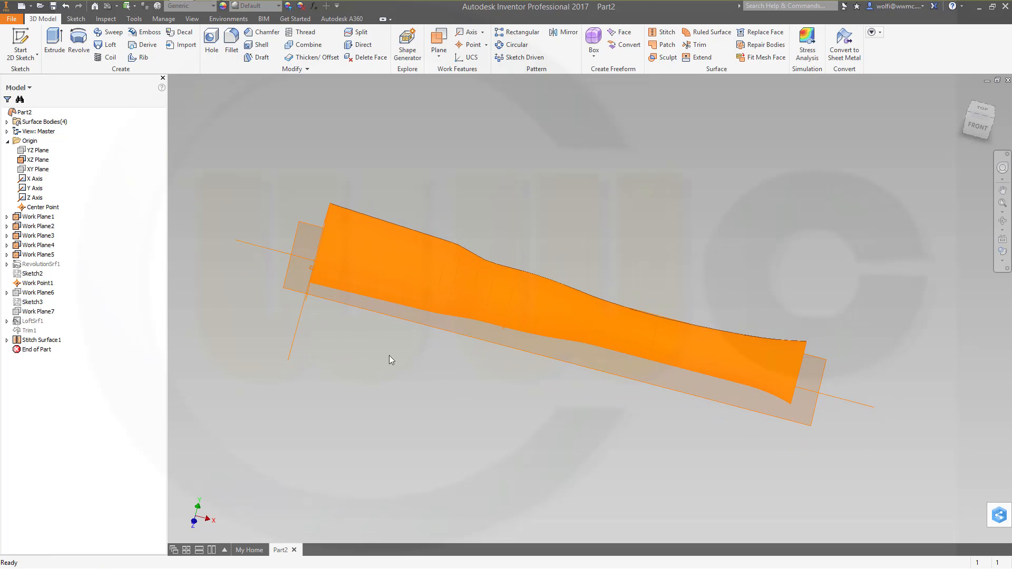
pyautogui.keyDown('shift'); pyautogui.moveTo(397, 364); pyautogui.dragTo(376, 314, button='middle'); pyautogui.keyUp('shift')
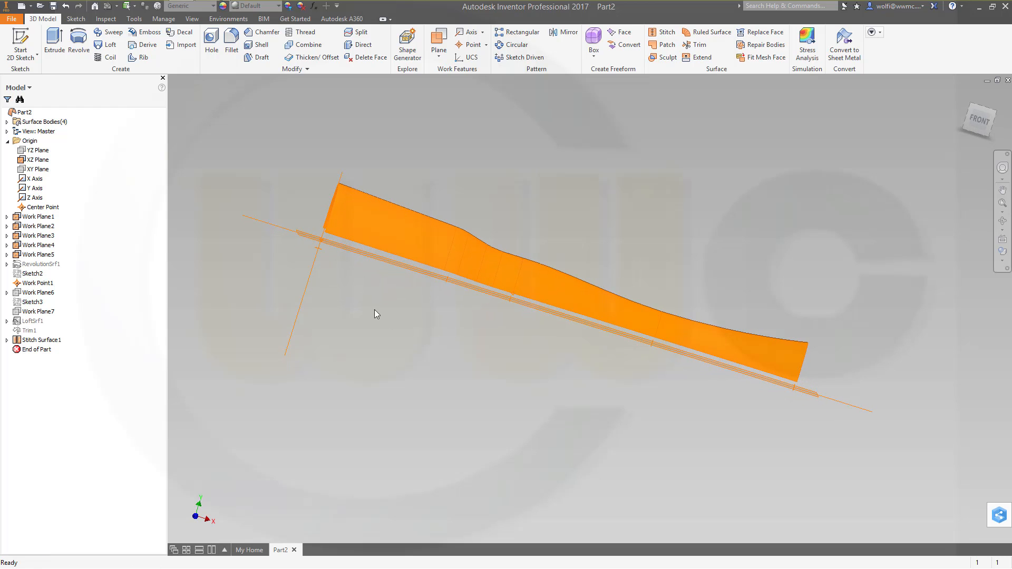
pyautogui.click(317, 246)
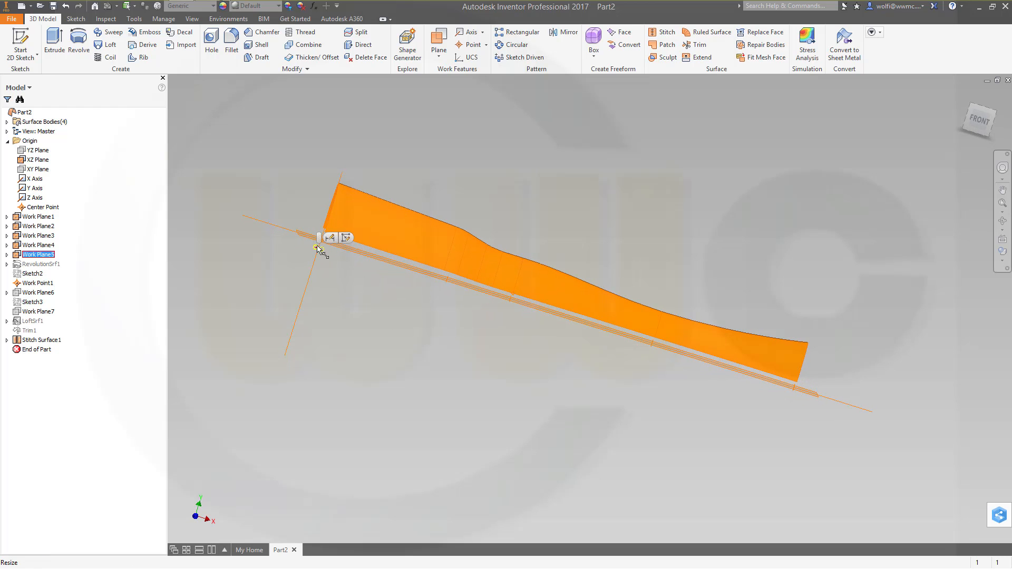
pyautogui.click(350, 236)
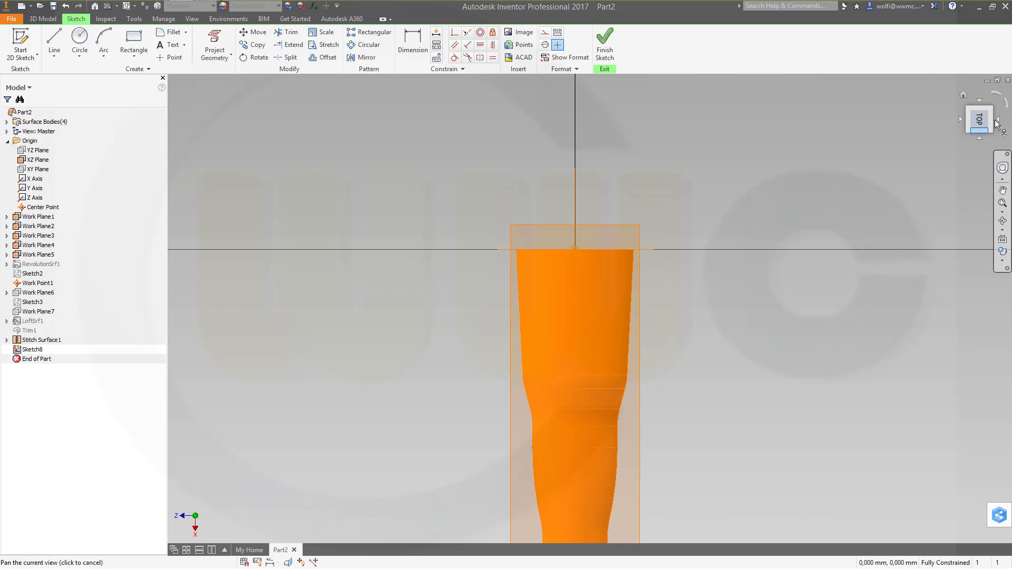
pyautogui.click(998, 98)
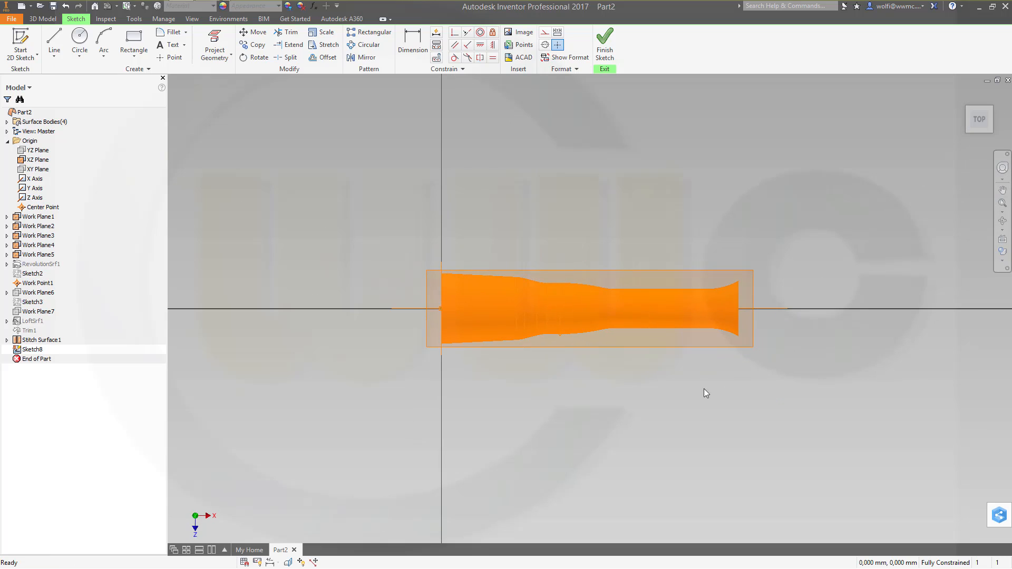
# Step: Sketch an open chain below the surface: sloped lines about 500 and 520 mm, a horizontal line about 225 mm, and a downward tangent arc
pyautogui.moveTo(706, 393); pyautogui.dragTo(597, 352, button='middle')
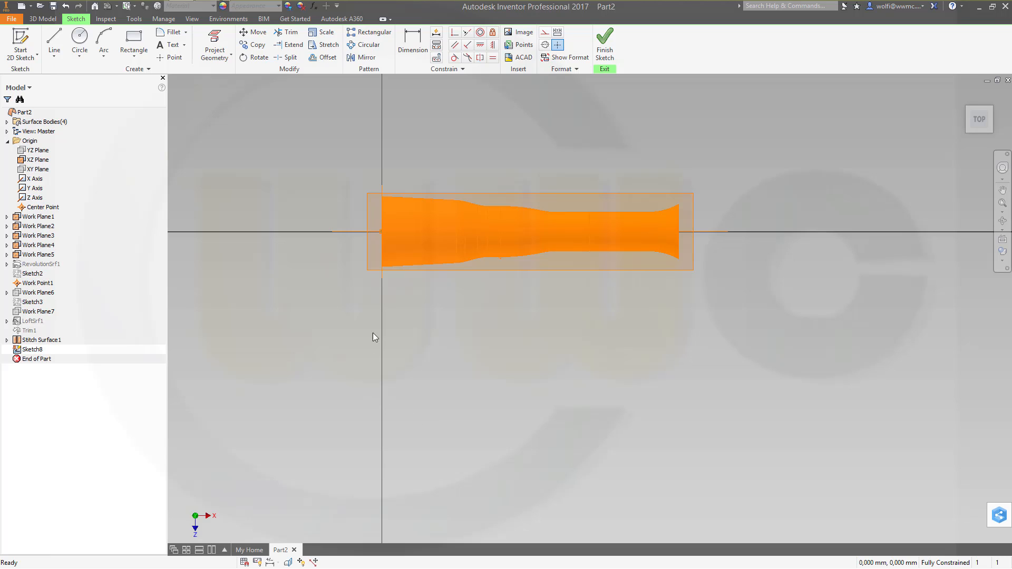
pyautogui.click(55, 45)
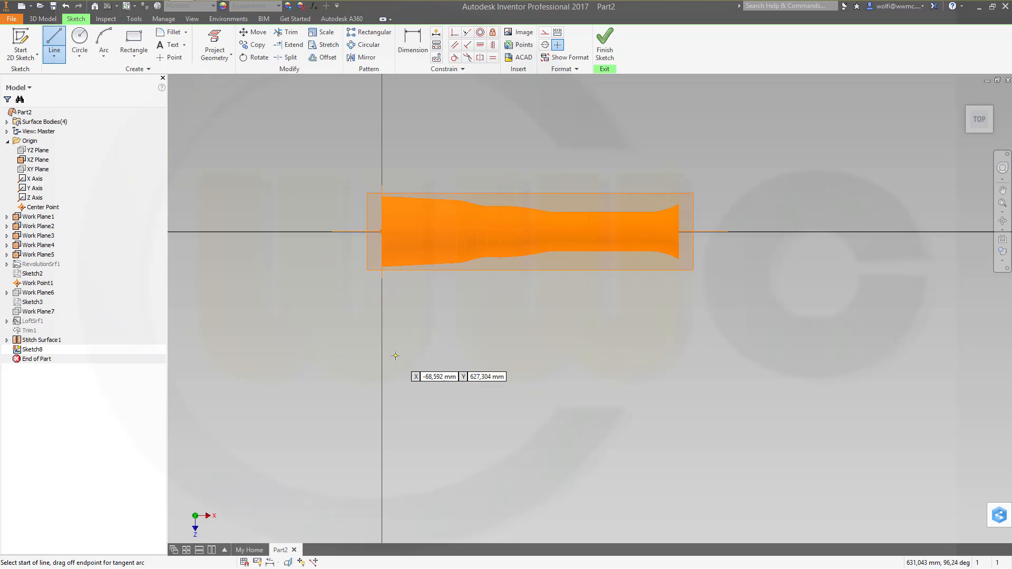
pyautogui.click(395, 355)
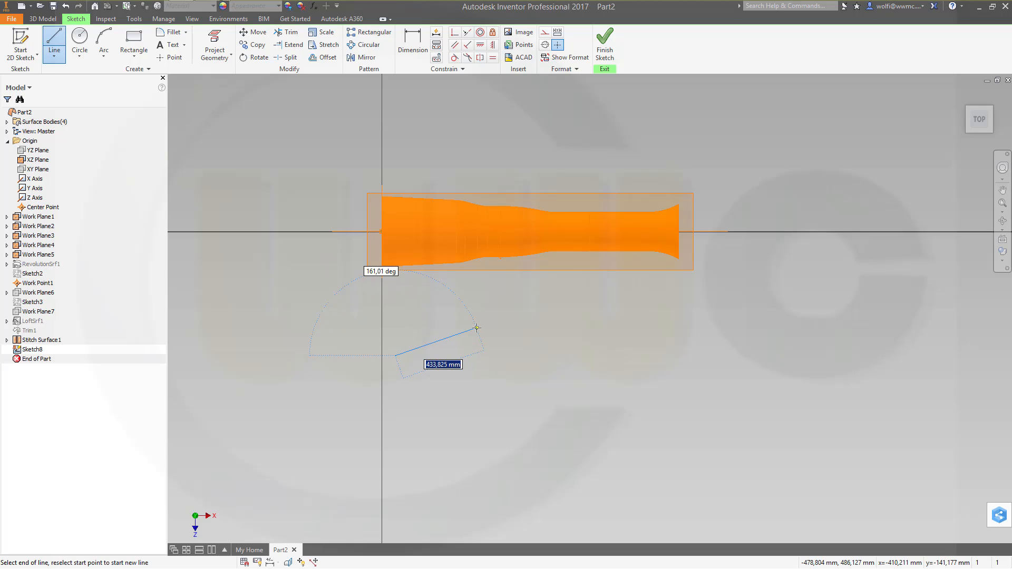
pyautogui.click(493, 343)
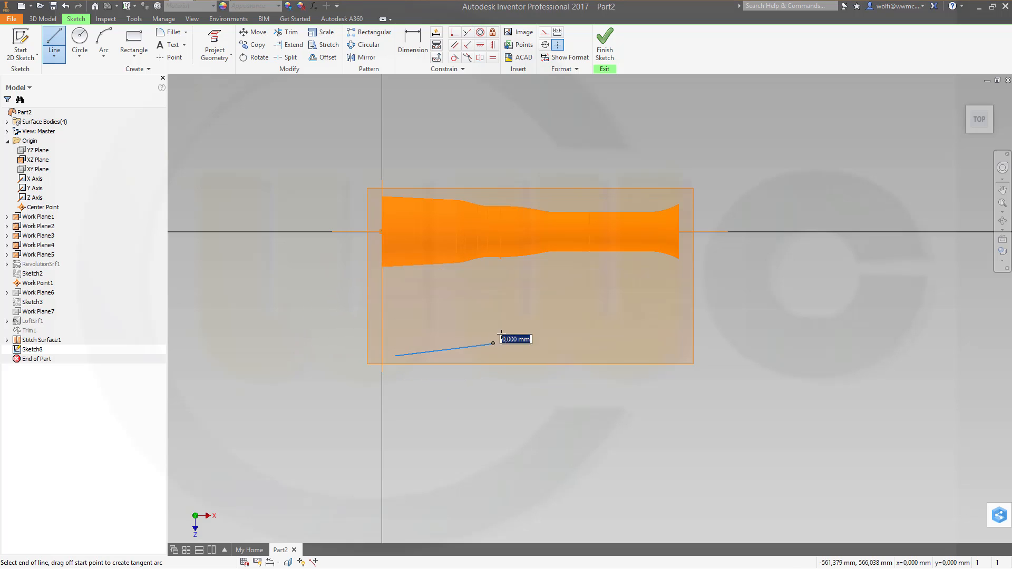
pyautogui.click(591, 316)
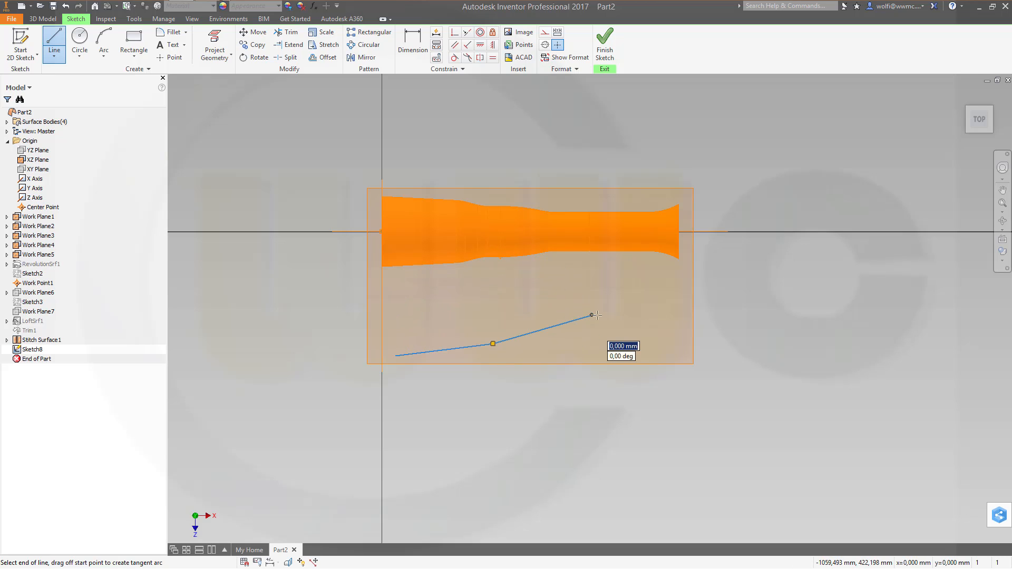
pyautogui.click(637, 315)
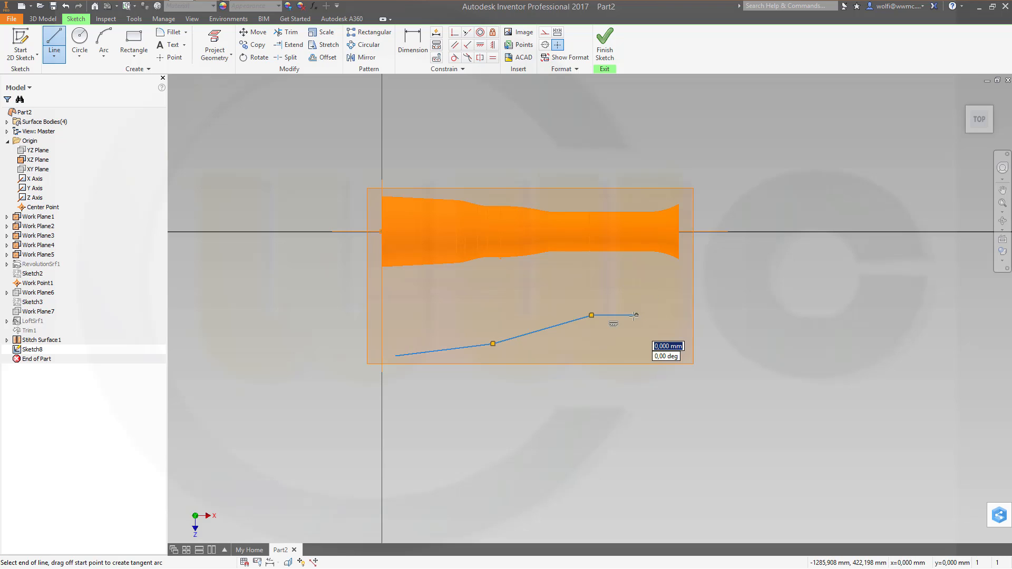
pyautogui.moveTo(635, 315); pyautogui.dragTo(688, 330)
pyautogui.press('Escape')
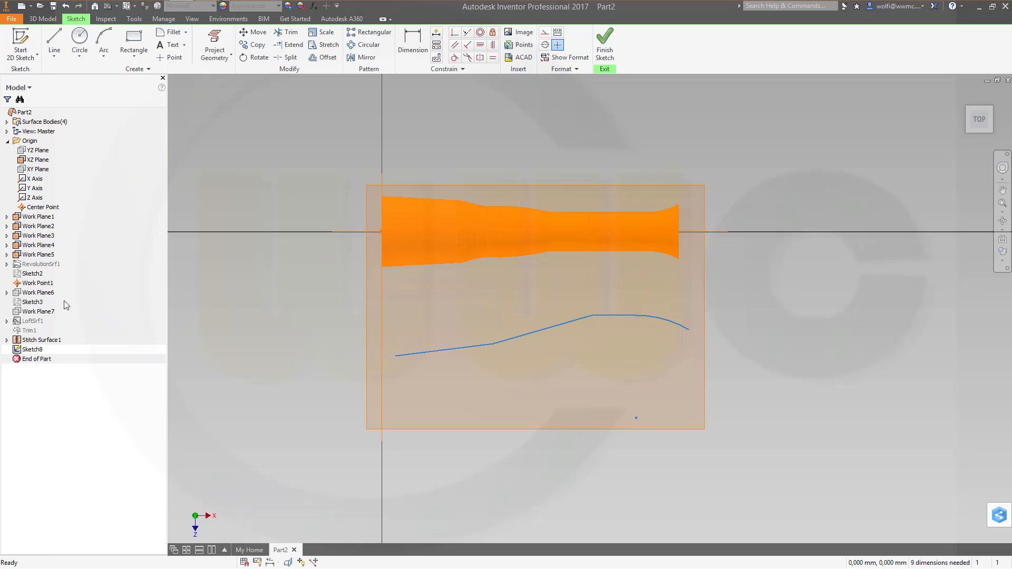
# Step: Hide the stitched surface and project the two vertical work planes, at the bridge and at the flared end, into the sketch
pyautogui.rightClick(50, 342)
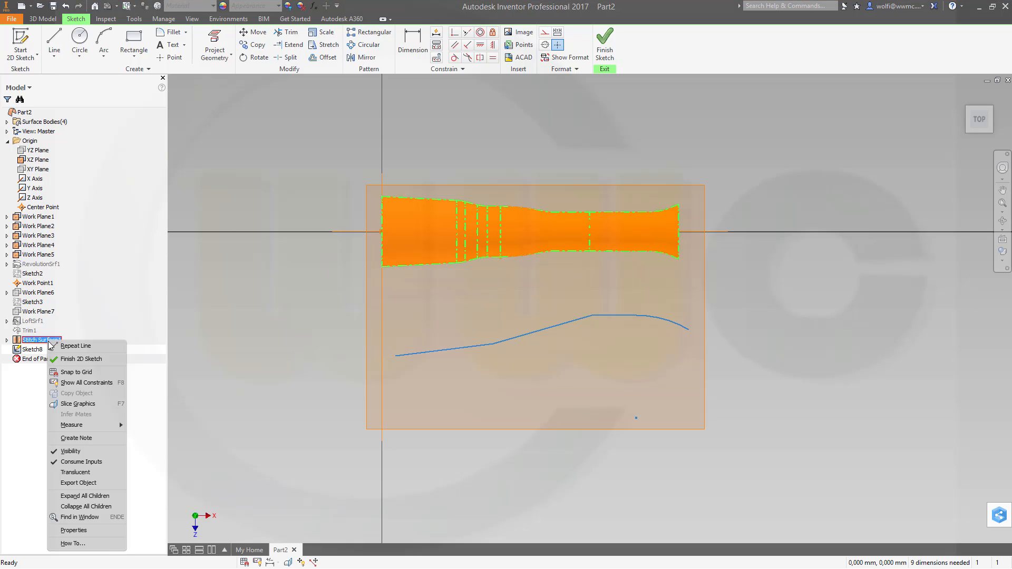
pyautogui.click(79, 453)
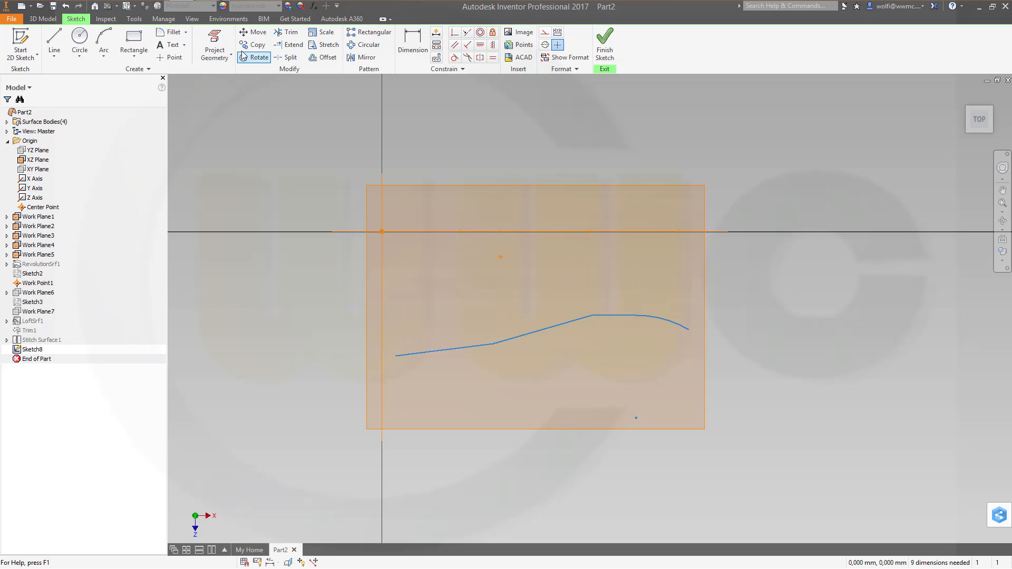
pyautogui.click(214, 36)
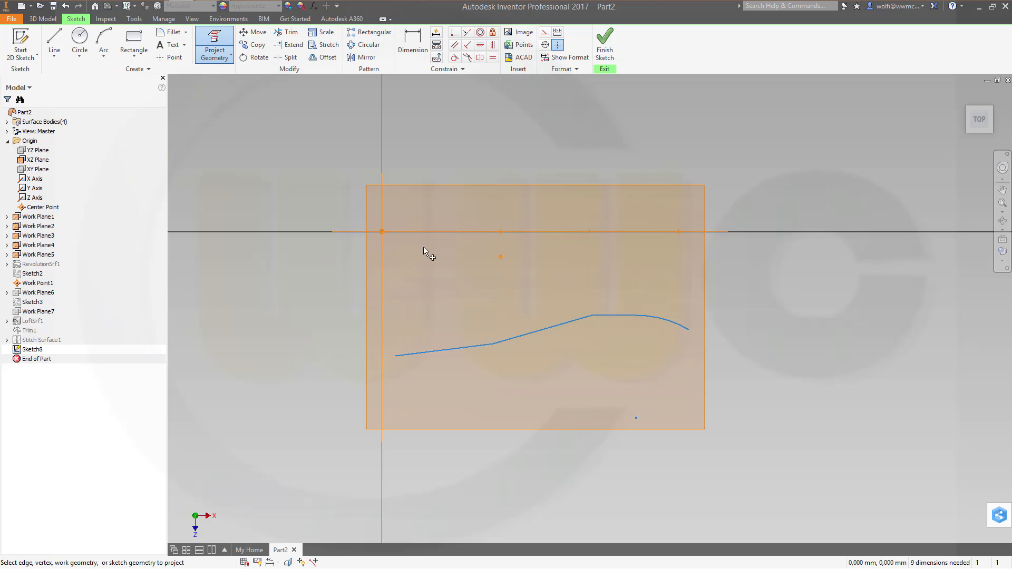
pyautogui.click(464, 236)
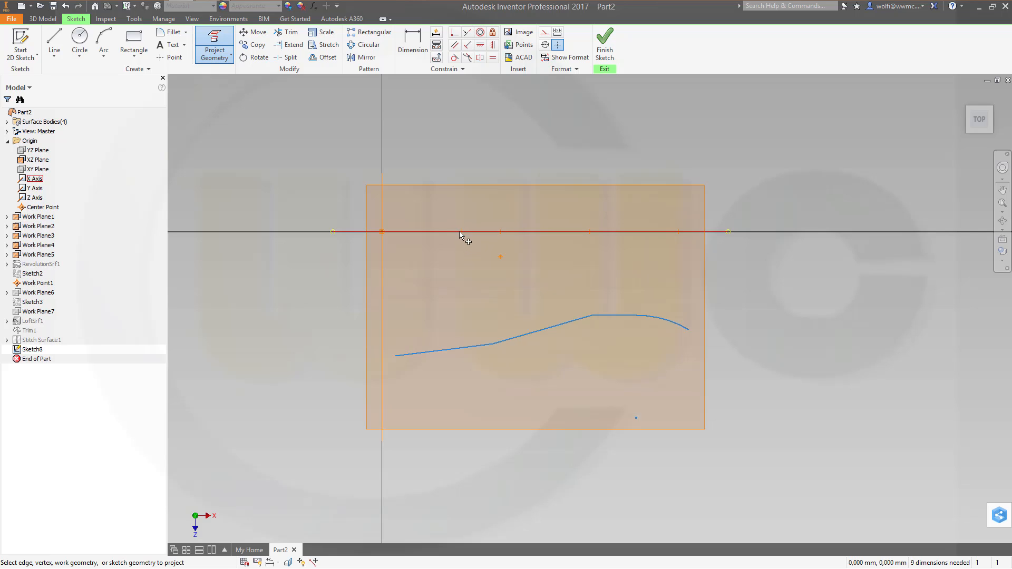
pyautogui.click(462, 237)
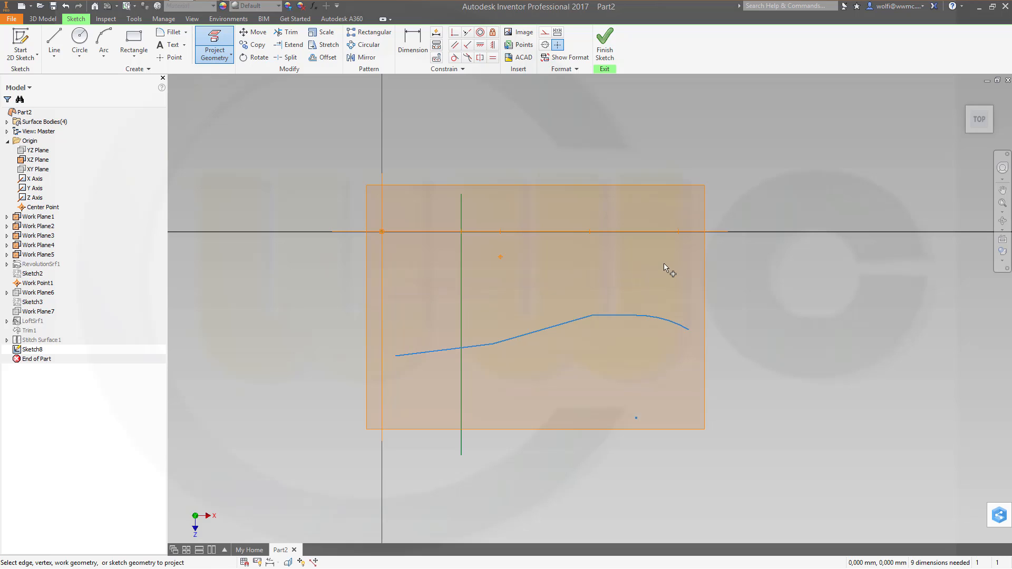
pyautogui.click(678, 234)
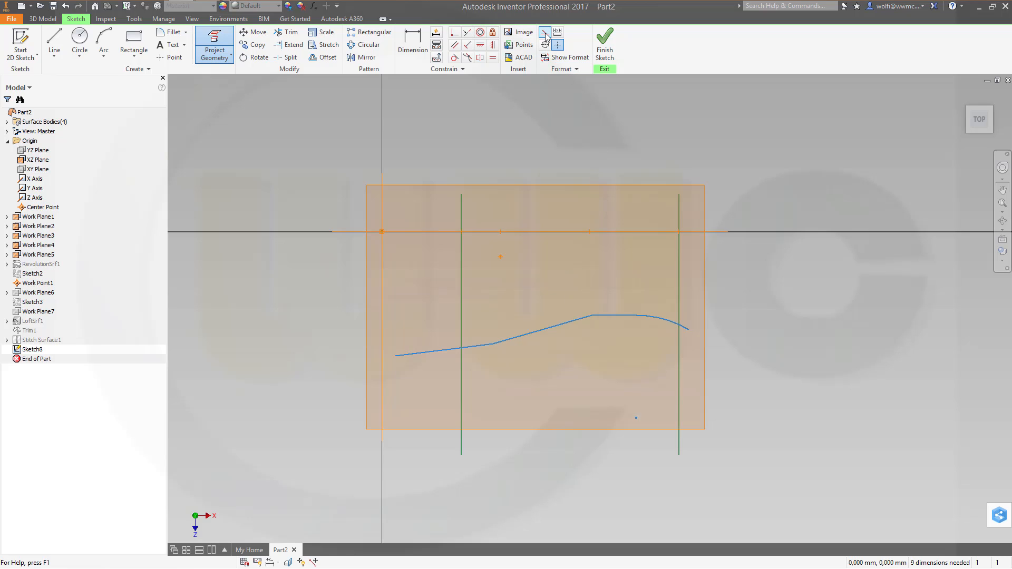
# Step: Convert the two projected vertical lines to construction geometry
pyautogui.press('Escape')
pyautogui.moveTo(731, 267); pyautogui.dragTo(450, 172)
pyautogui.click(544, 32)
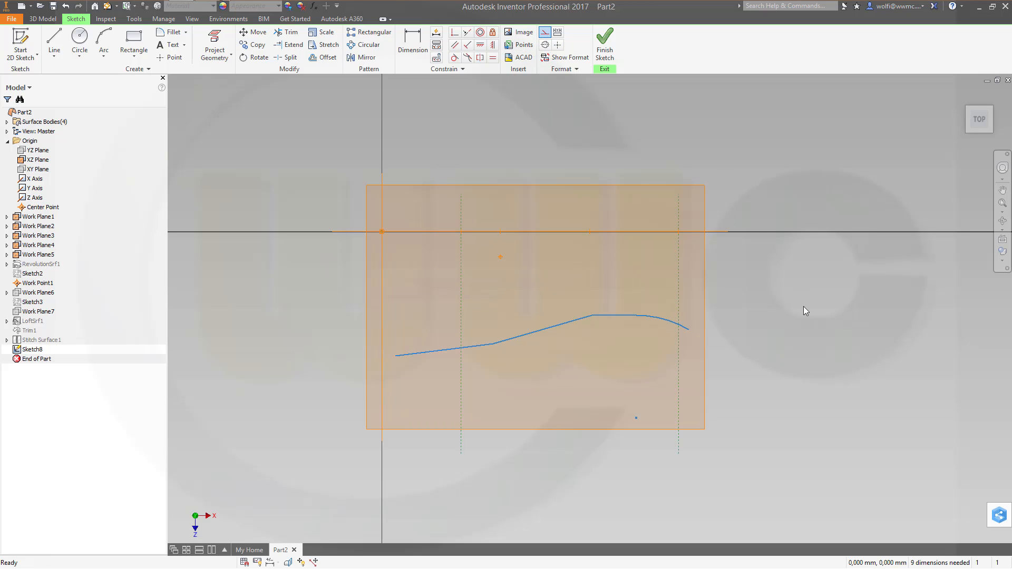
# Step: Start a Coincident constraint in the profile sketch
pyautogui.click(455, 32)
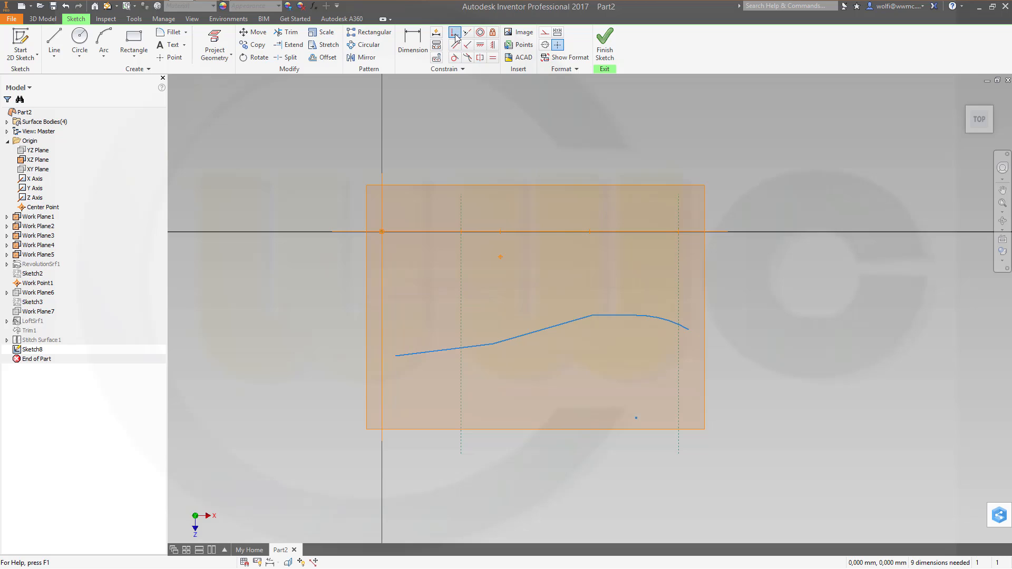
# Step: Constrain the profile's arc end to the far dashed reference line and its first intermediate vertex to the near dashed line, both coincident
pyautogui.click(690, 330)
pyautogui.click(679, 303)
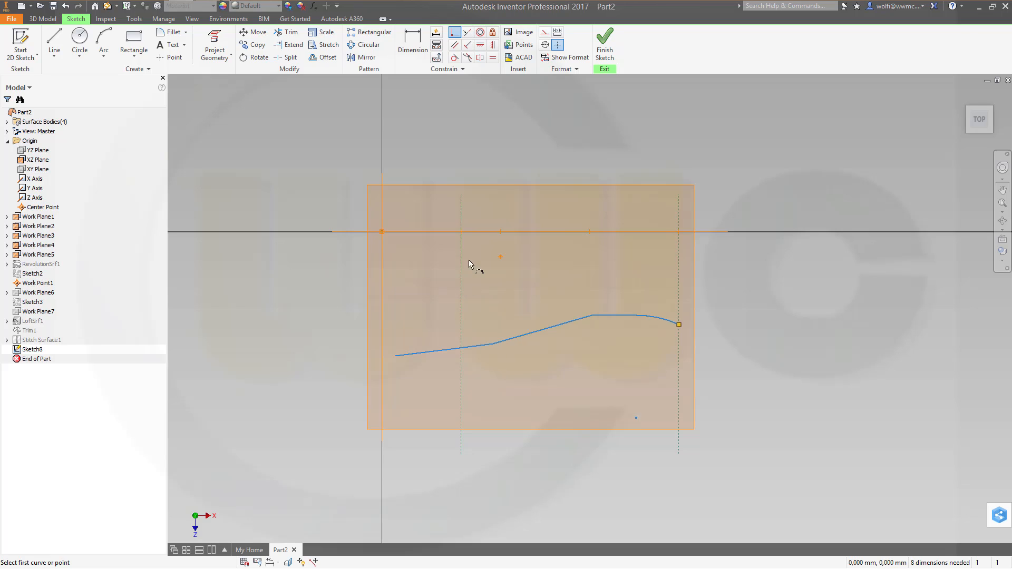
pyautogui.click(493, 345)
pyautogui.click(461, 371)
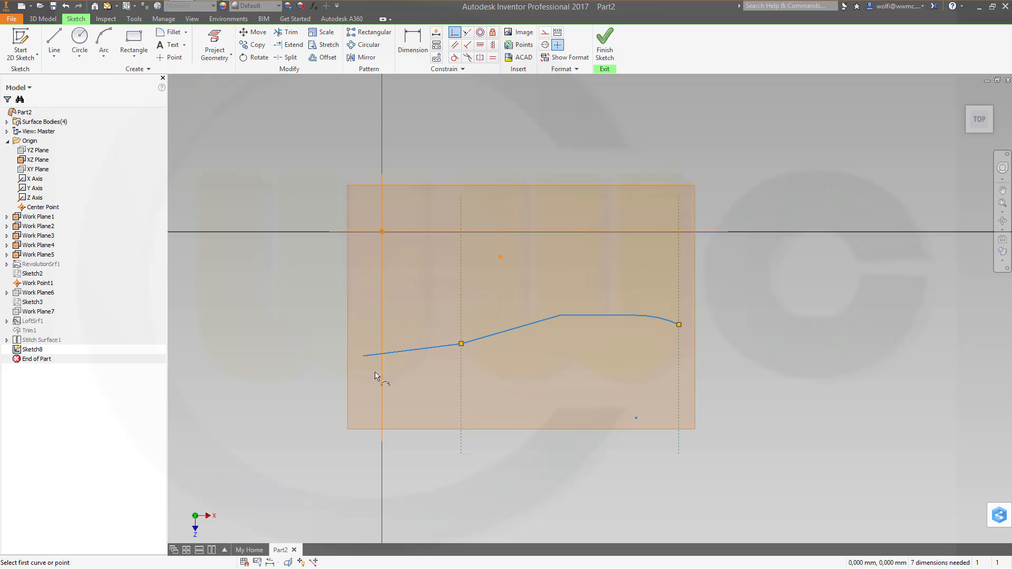
# Step: Align the profile's start point vertically with the sketch origin
pyautogui.click(493, 46)
pyautogui.click(363, 357)
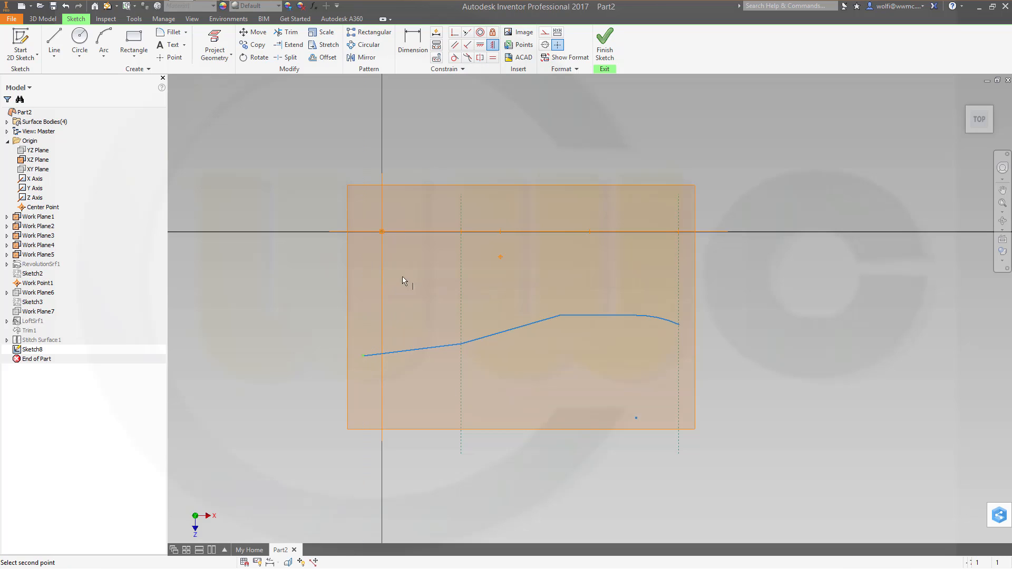
pyautogui.click(382, 231)
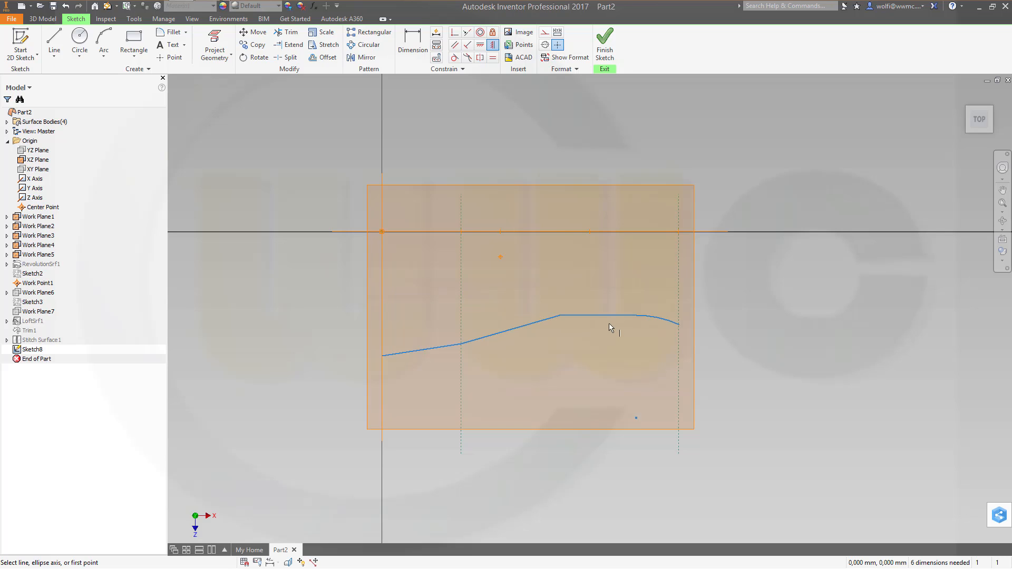
pyautogui.press('Escape')
# Step: Replace the arc at the profile's end with a straight line from the horizontal segment down to the far dashed reference line
pyautogui.click(667, 324)
pyautogui.press('Delete')
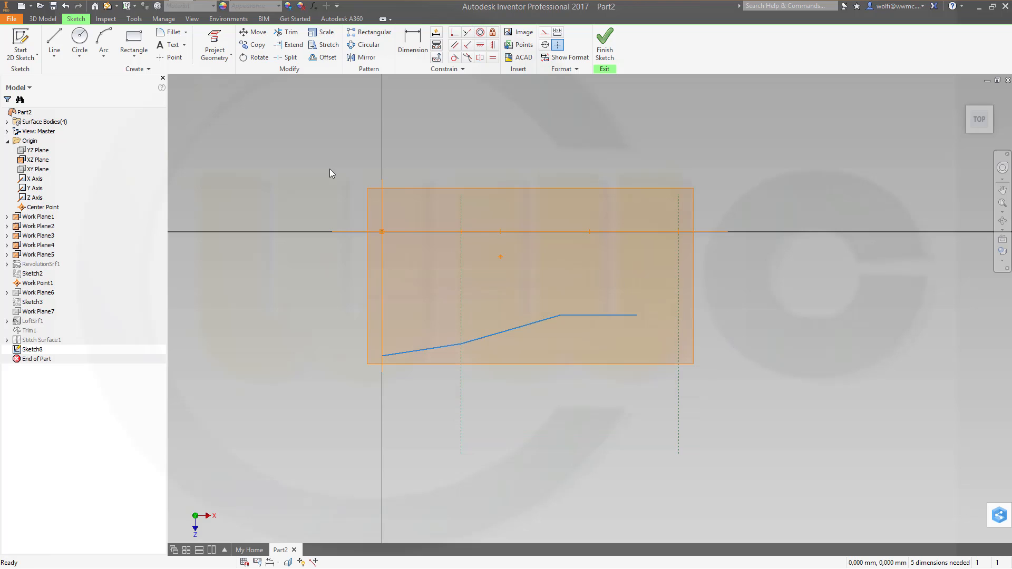
pyautogui.click(54, 43)
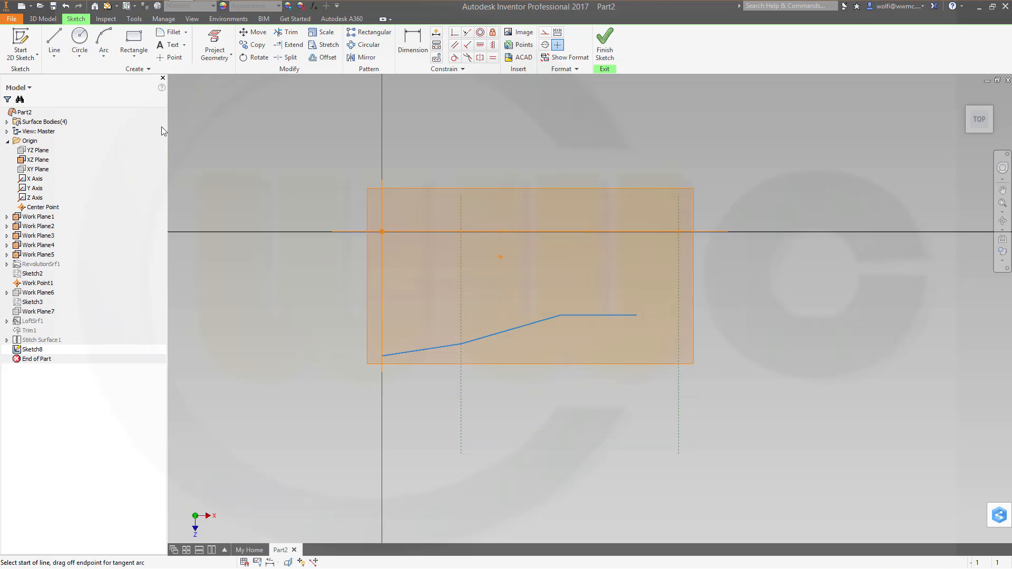
pyautogui.click(637, 315)
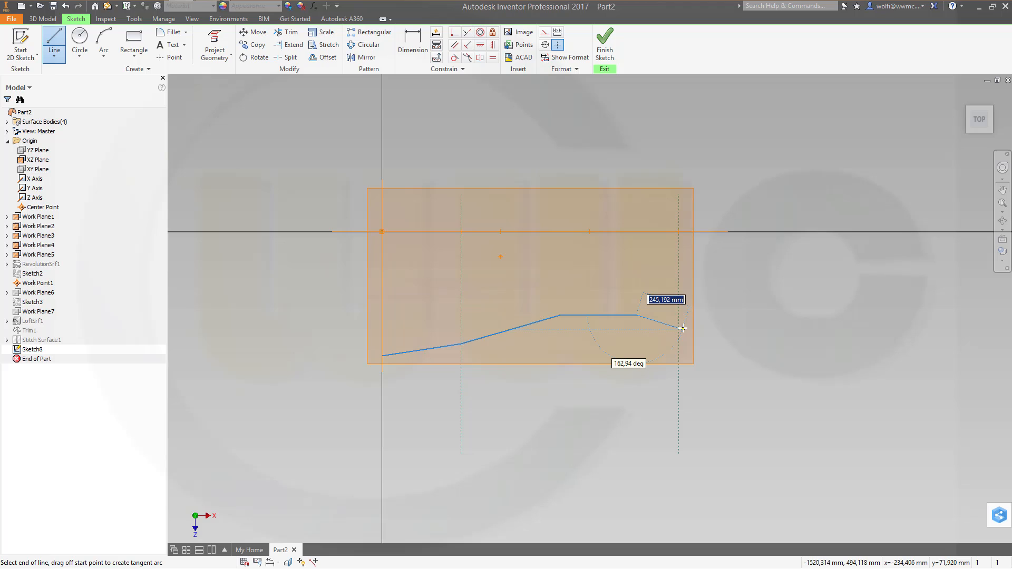
pyautogui.doubleClick(679, 329)
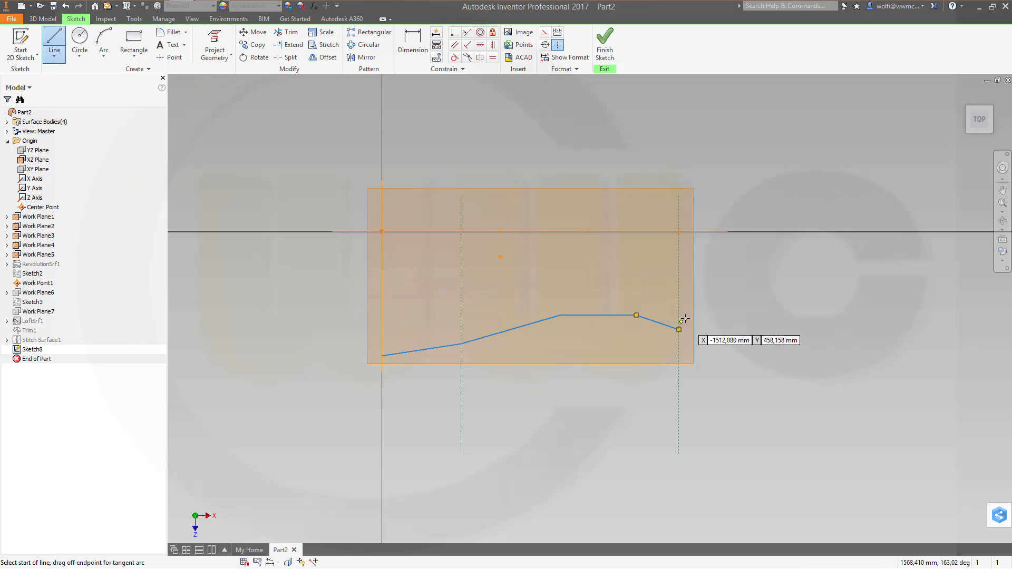
pyautogui.press('Escape')
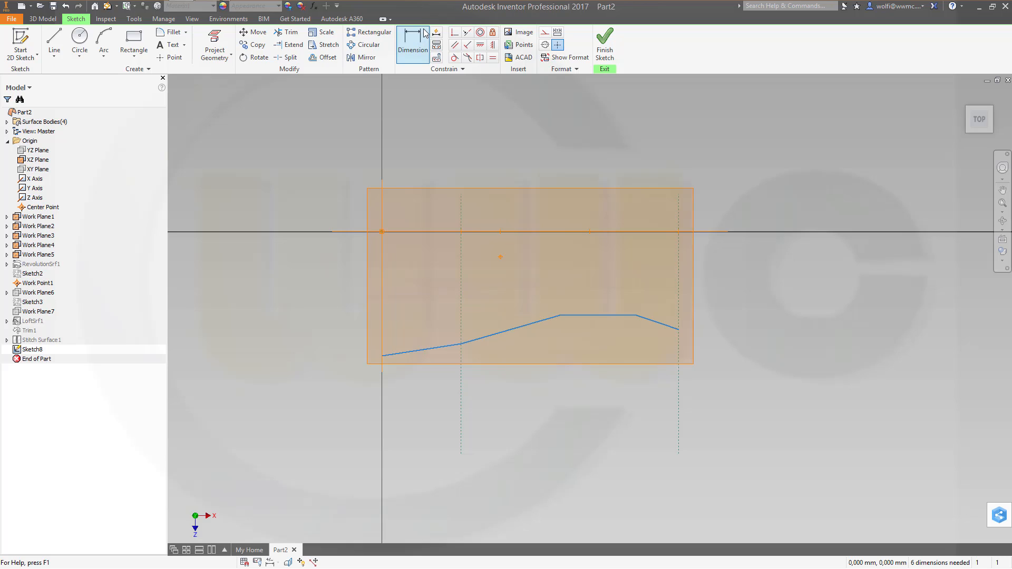
# Step: Dimension the angle between the new end line and the horizontal segment as 10 degrees
pyautogui.click(425, 33)
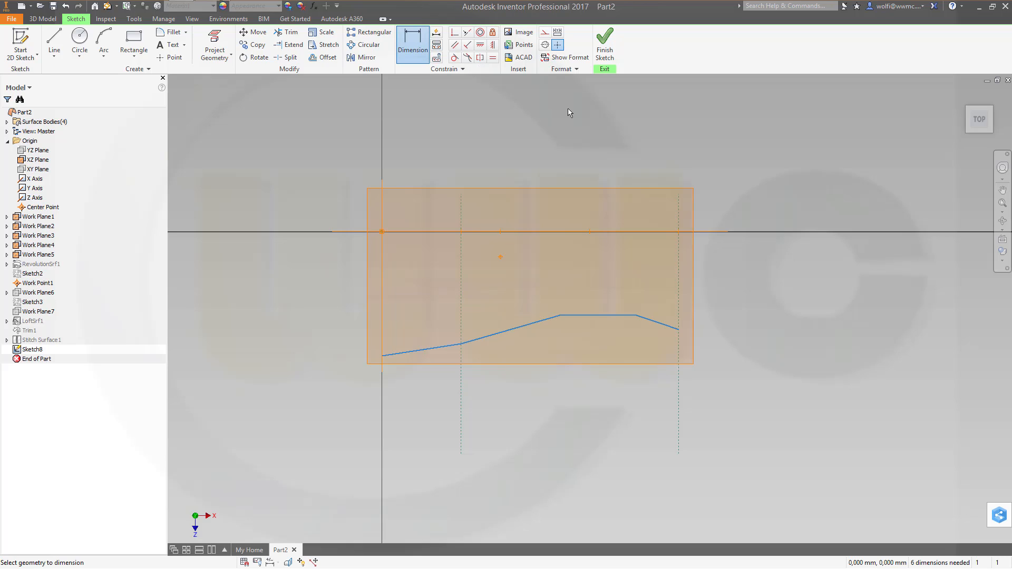
pyautogui.click(650, 323)
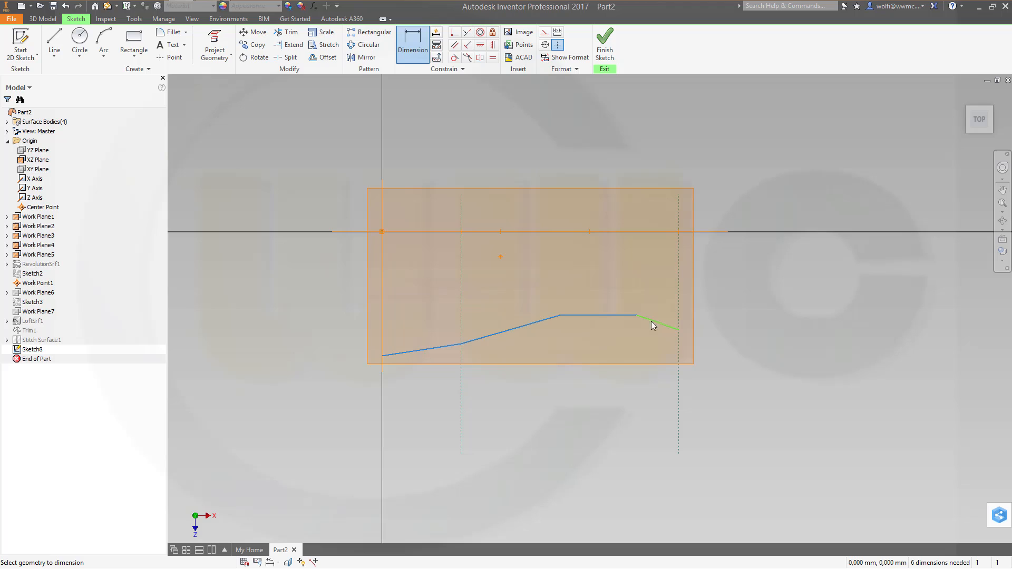
pyautogui.click(612, 316)
pyautogui.click(734, 327)
pyautogui.write('1')
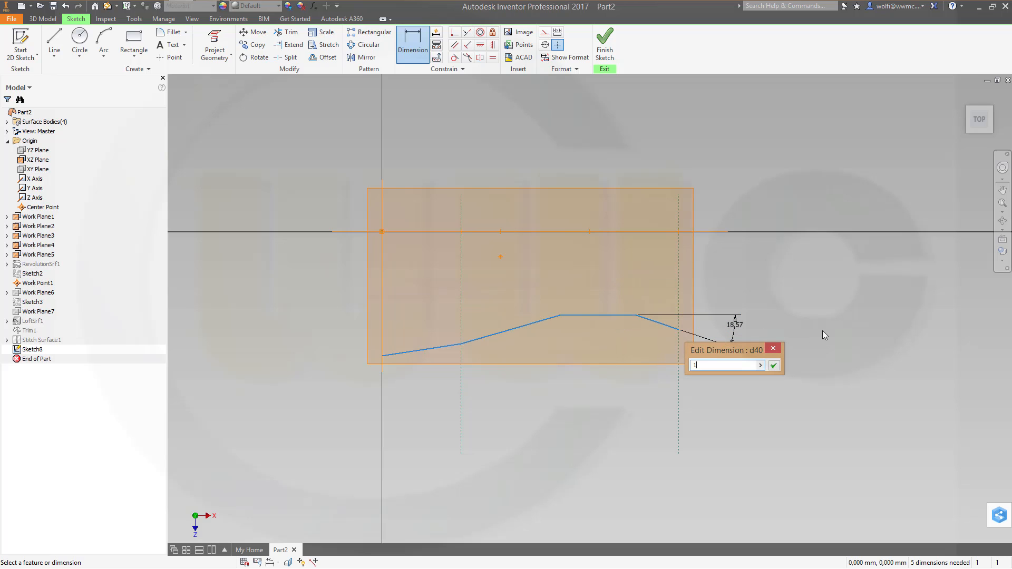
pyautogui.write('0')
pyautogui.press('Return')
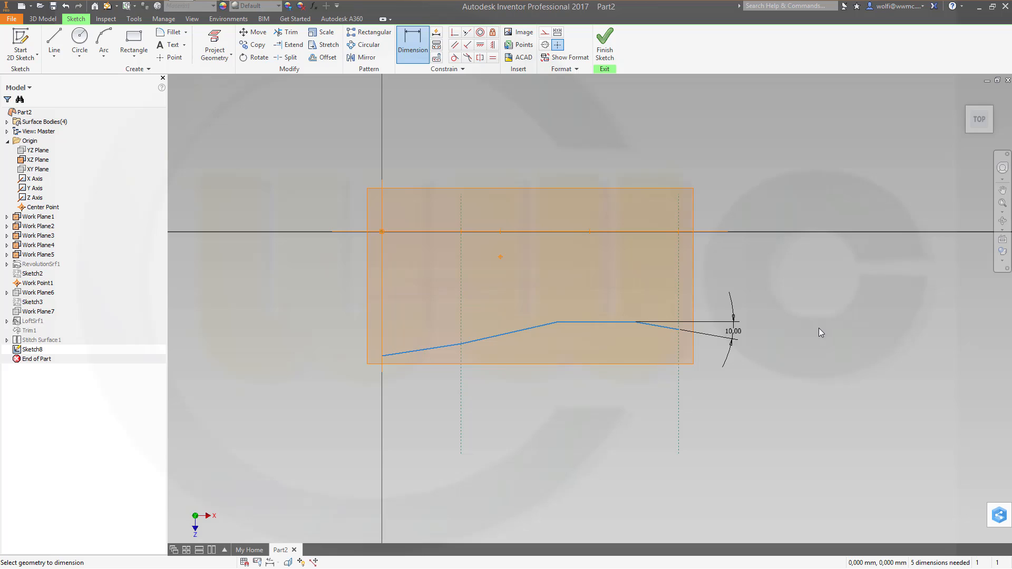
# Step: Dimension the angle between the middle sloped line and the horizontal segment as 6 degrees
pyautogui.click(504, 341)
pyautogui.click(573, 323)
pyautogui.click(473, 329)
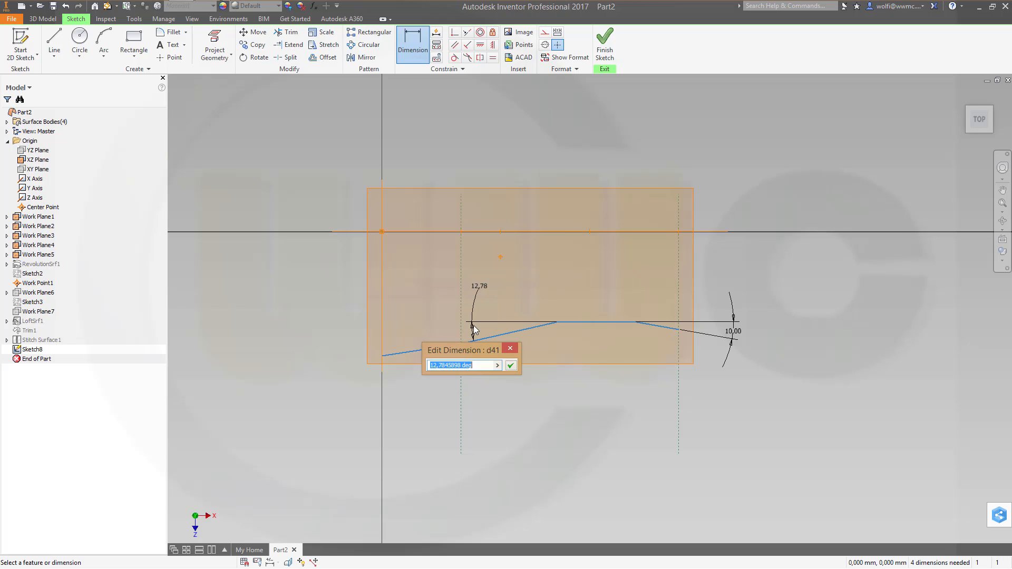
pyautogui.write('6')
pyautogui.press('Return')
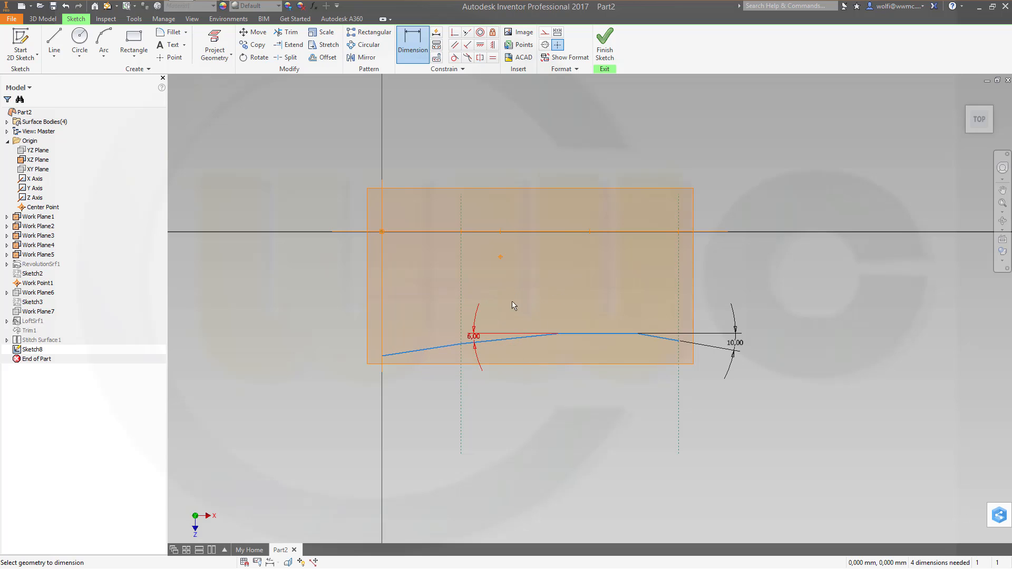
# Step: Dimension the horizontal segment 160 mm from the sketch origin
pyautogui.click(594, 333)
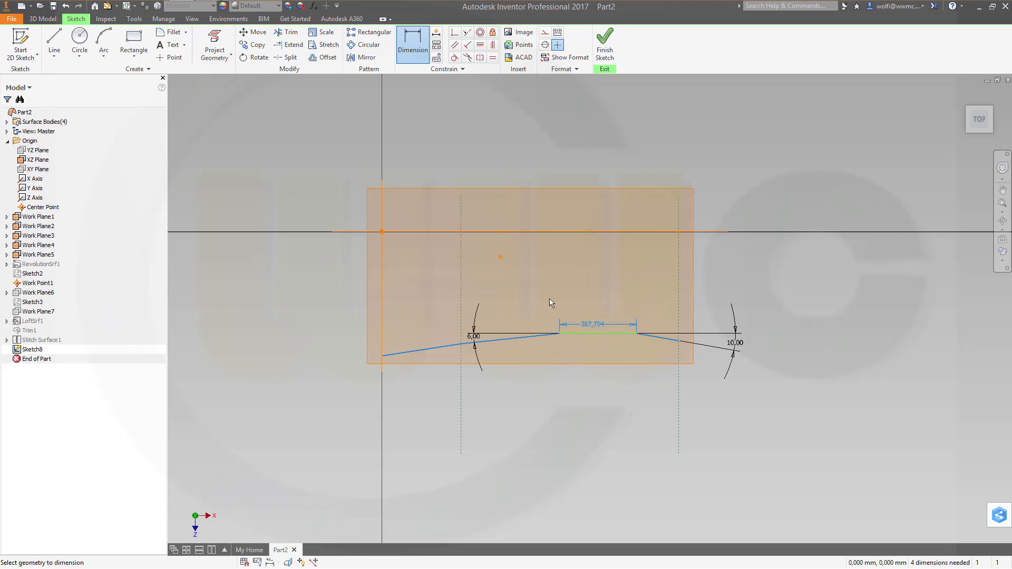
pyautogui.click(383, 232)
pyautogui.click(596, 274)
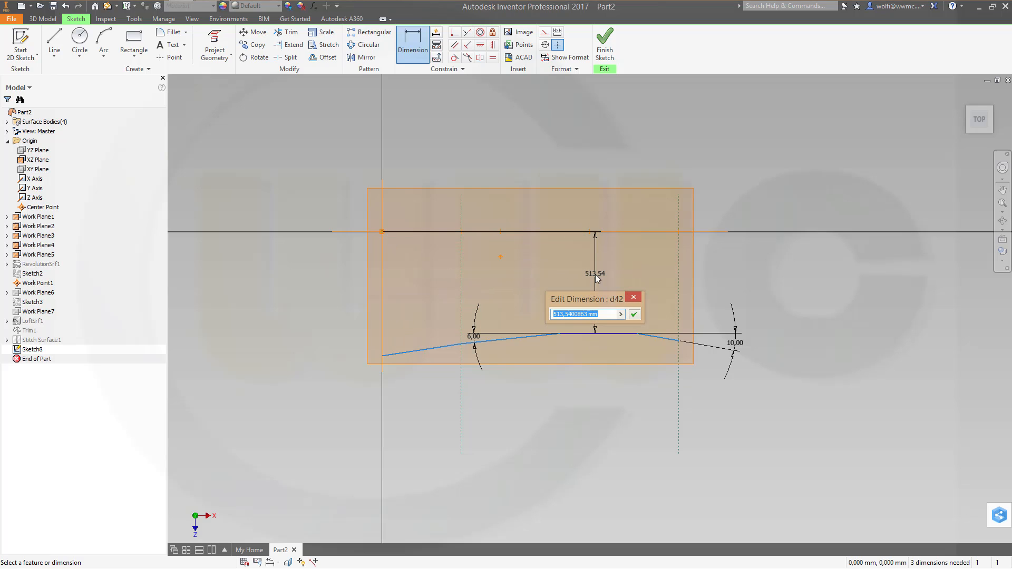
pyautogui.write('160')
pyautogui.press('Return')
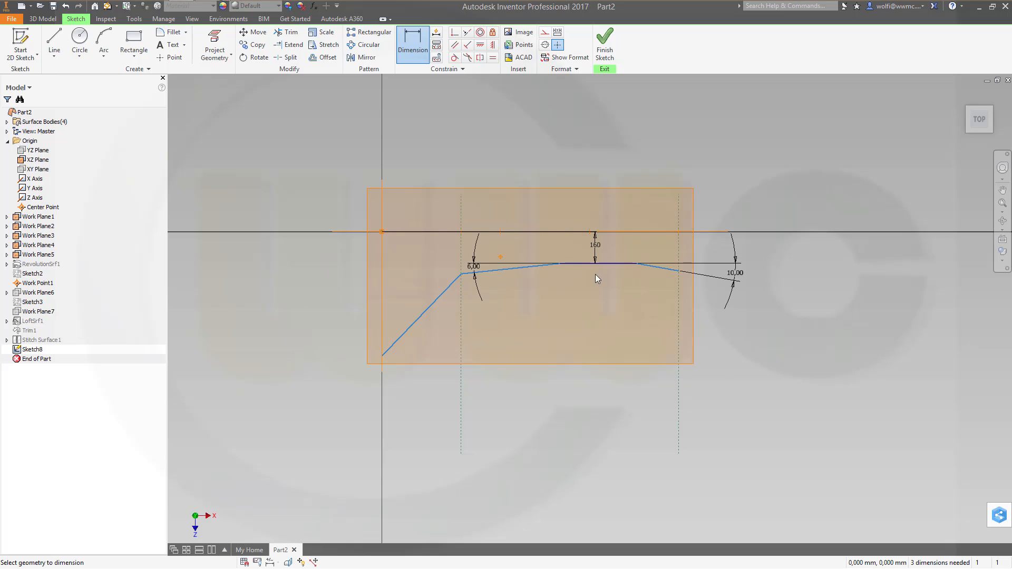
# Step: Dimension the profile's start point 240 mm vertically from the sketch origin
pyautogui.click(383, 357)
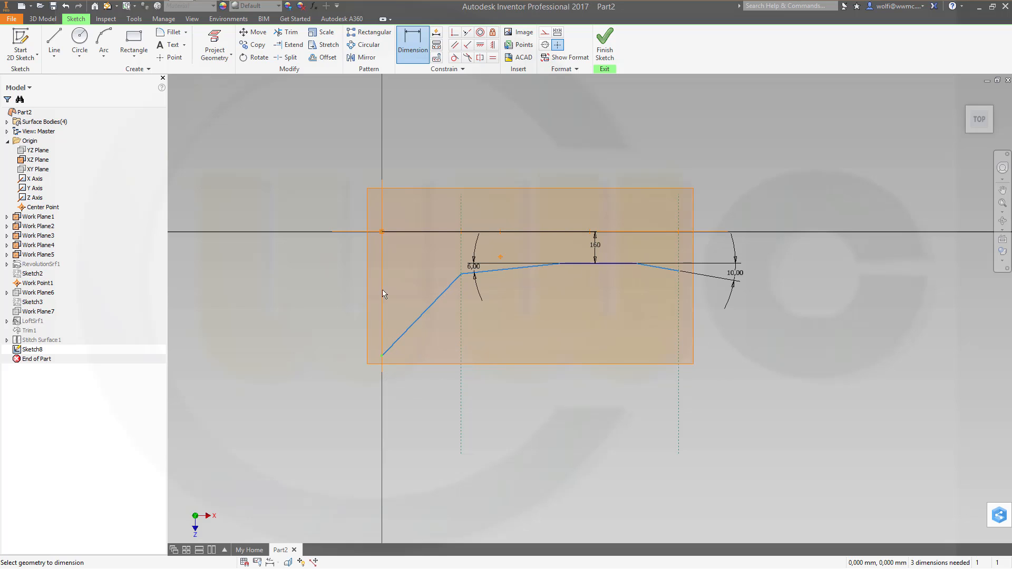
pyautogui.click(382, 232)
pyautogui.click(291, 287)
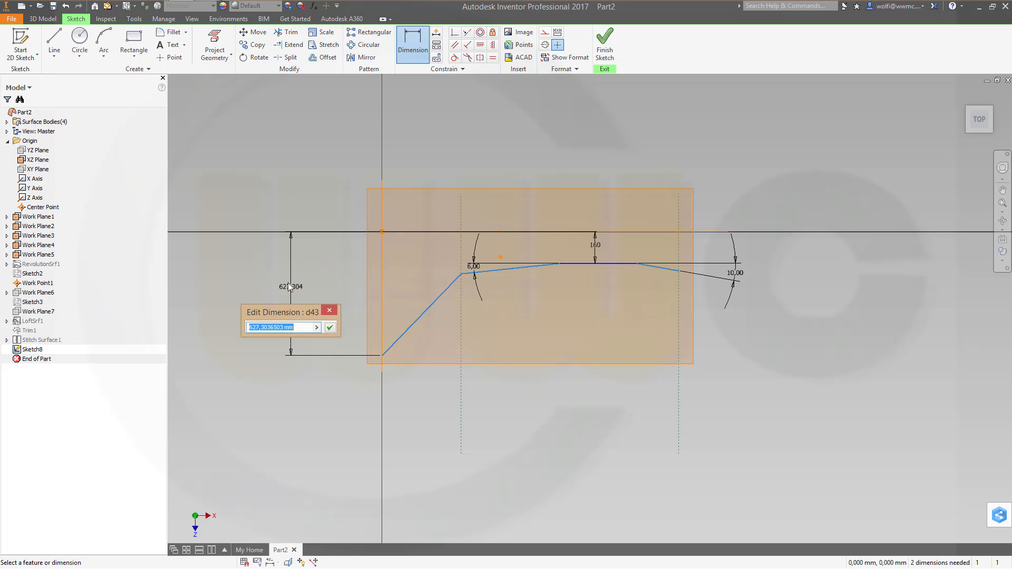
pyautogui.write('240')
pyautogui.press('Return')
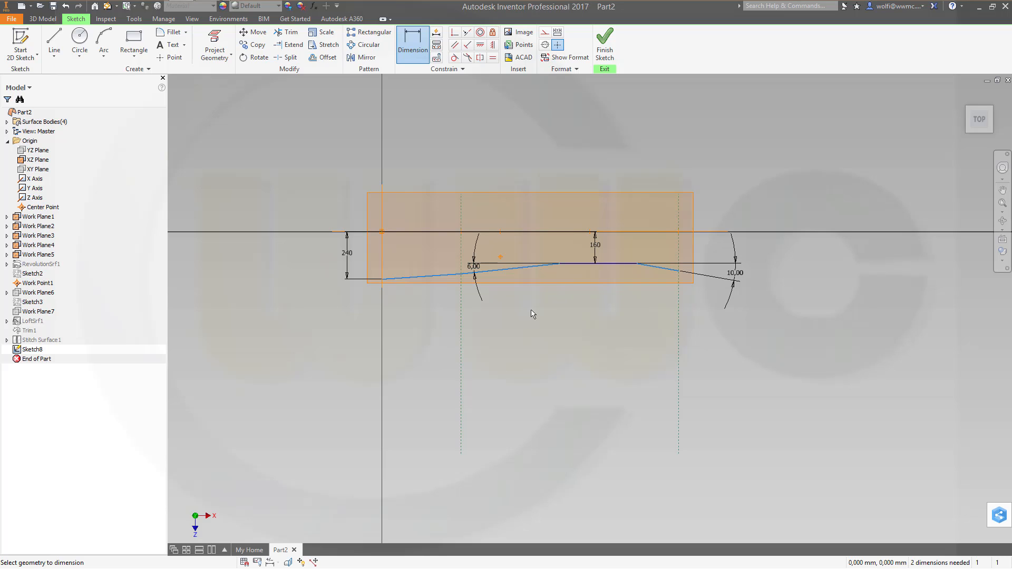
pyautogui.click(558, 266)
pyautogui.click(382, 232)
pyautogui.press('Escape')
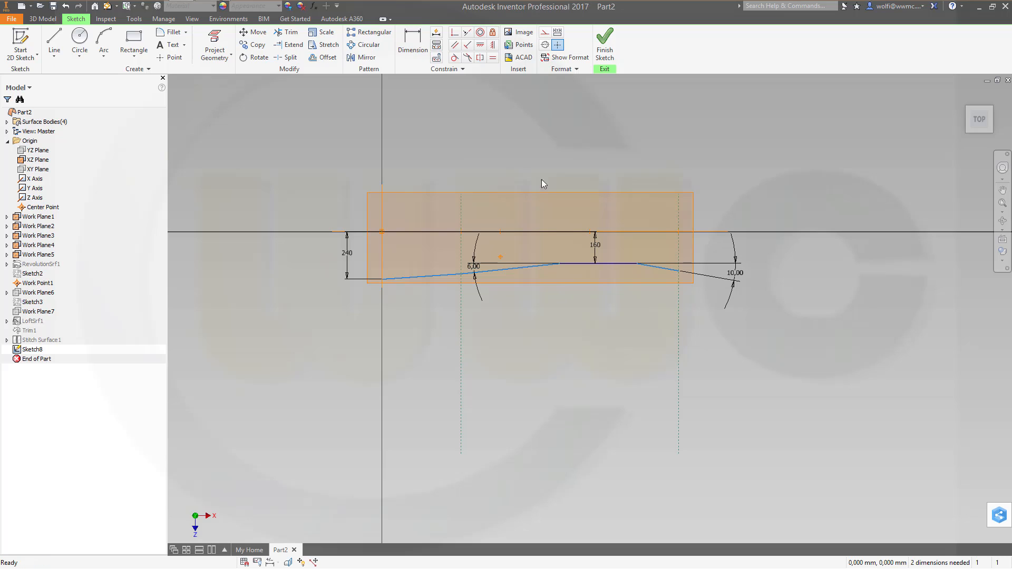
# Step: Dimension the horizontal distance from the origin to the vertex where the middle slope meets the horizontal segment, keeping the proposed value
pyautogui.press('d')
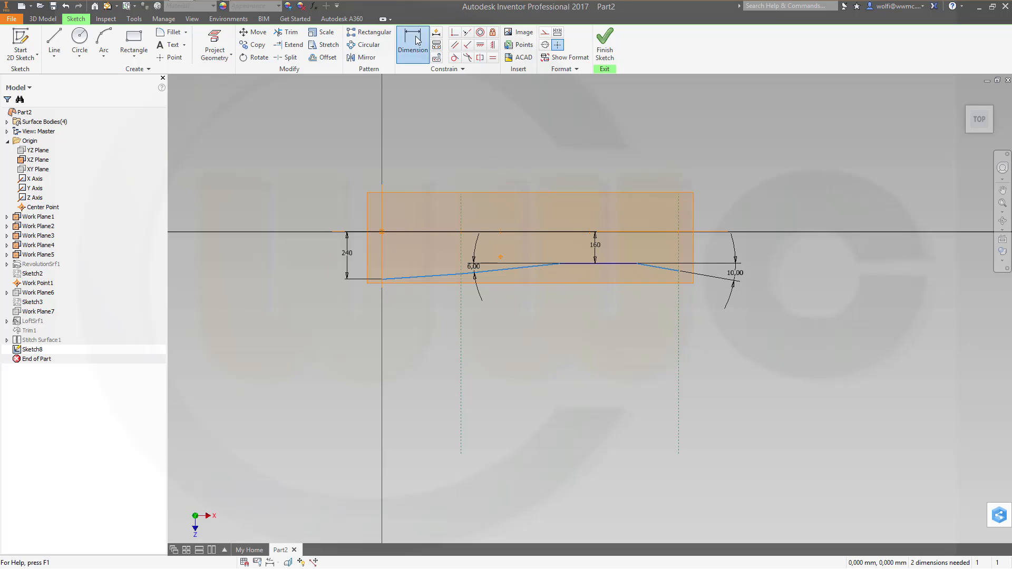
pyautogui.click(558, 264)
pyautogui.click(382, 232)
pyautogui.click(443, 353)
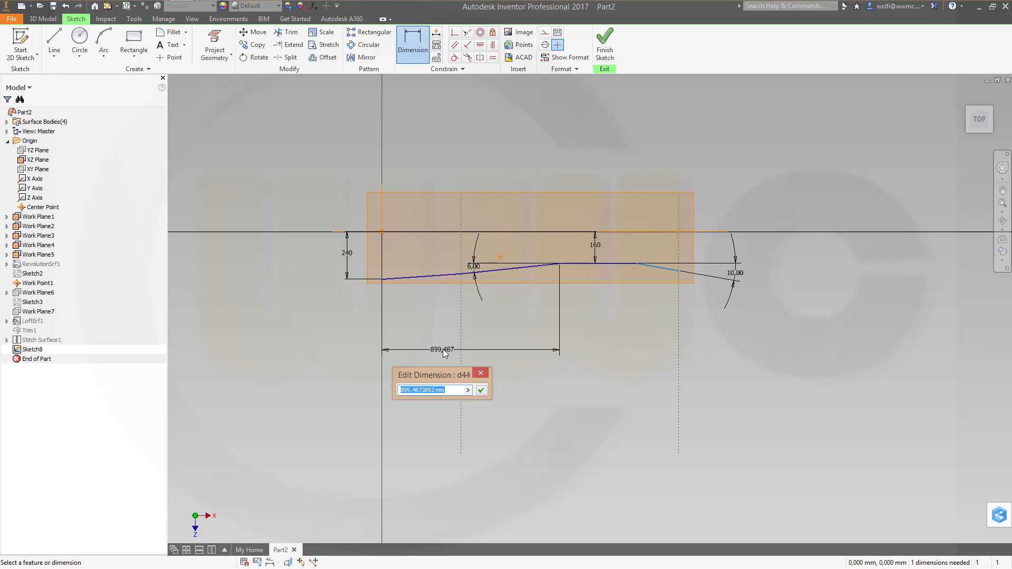
pyautogui.press('Return')
pyautogui.press('Escape')
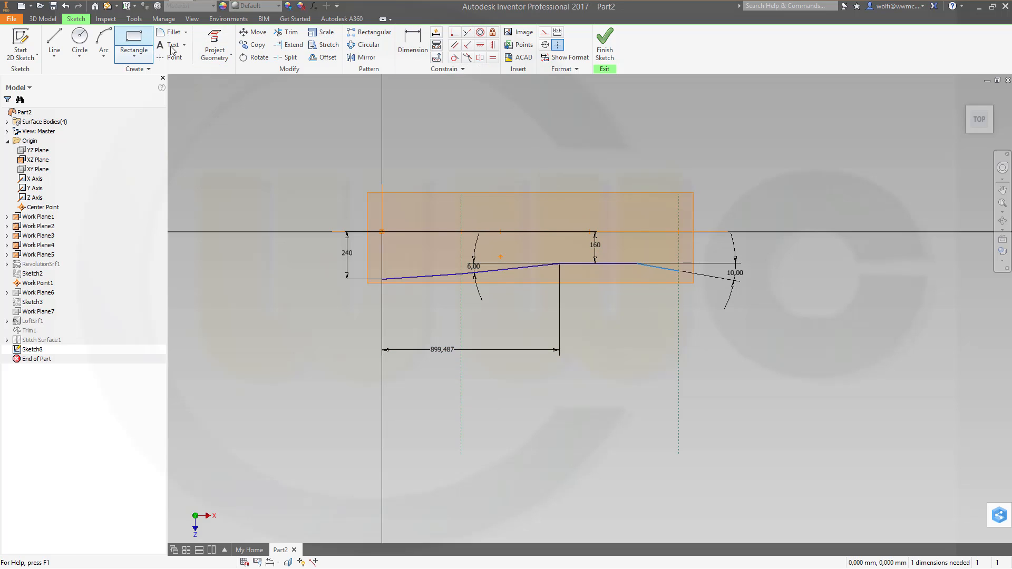
# Step: Project the work plane that crosses the horizontal segment into the sketch and convert the projected line to construction geometry
pyautogui.click(215, 45)
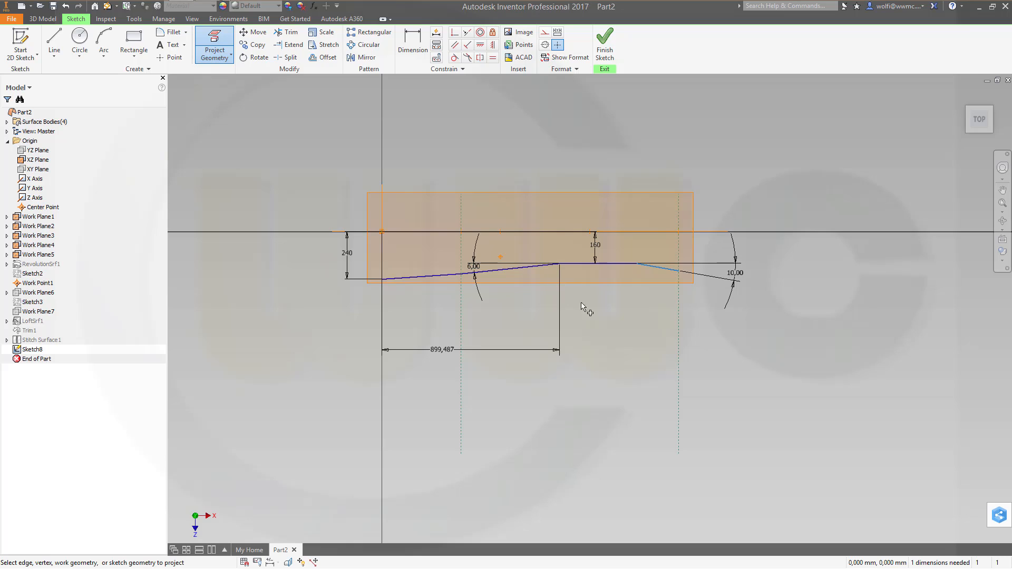
pyautogui.click(590, 236)
pyautogui.press('Escape')
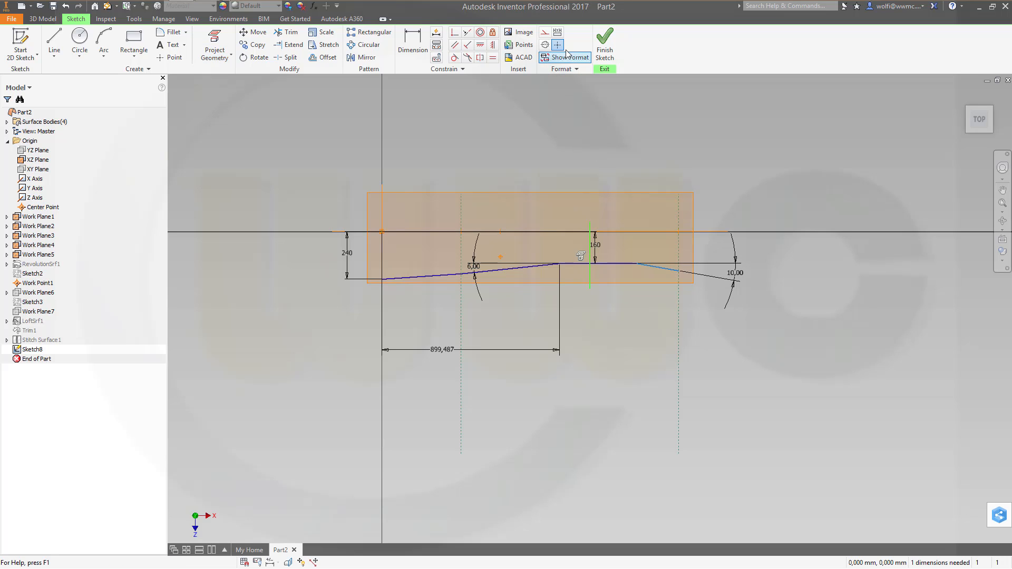
pyautogui.click(544, 31)
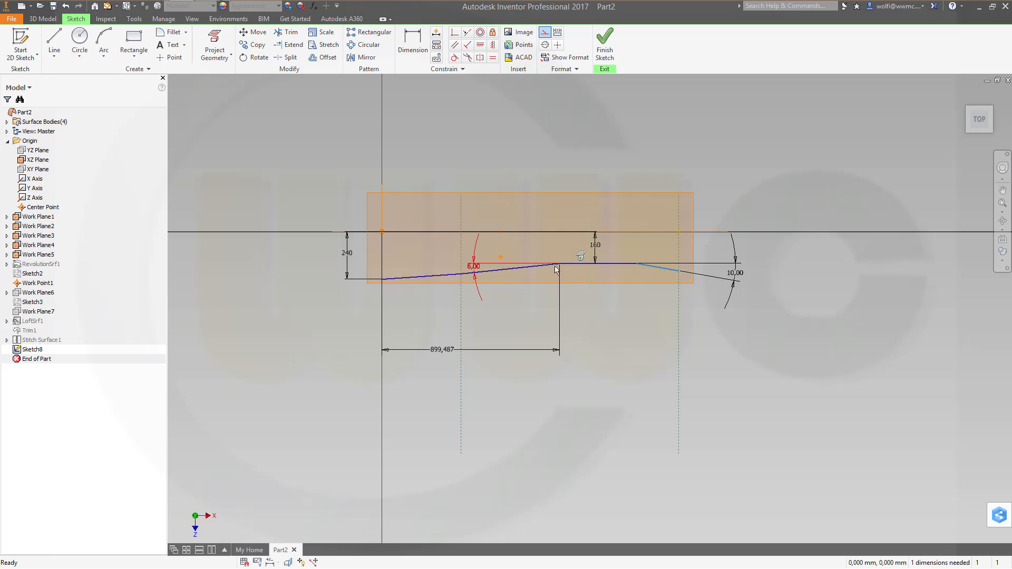
# Step: Try to make the slope's upper vertex coincident with the newly projected construction line
pyautogui.click(455, 44)
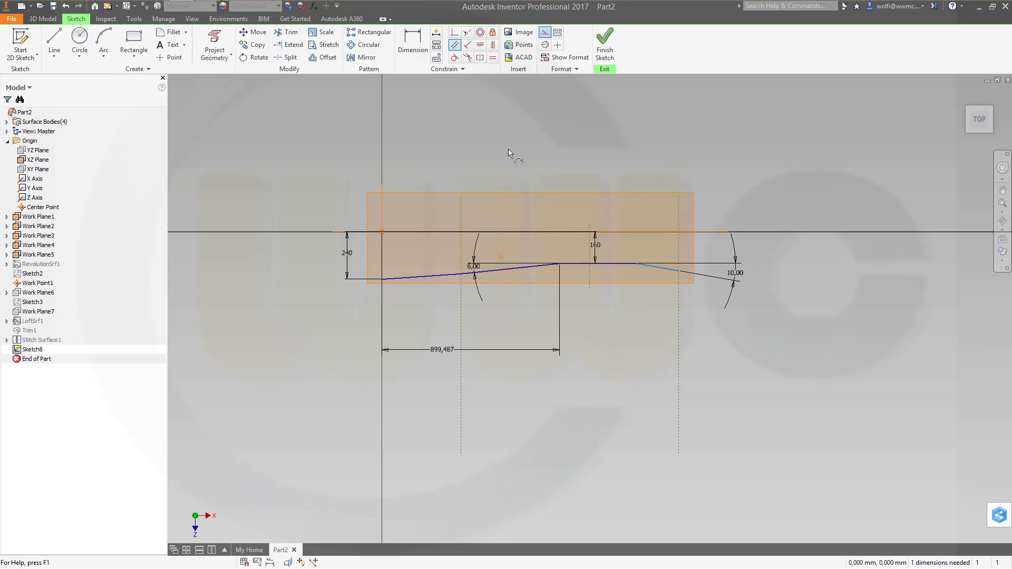
pyautogui.click(560, 264)
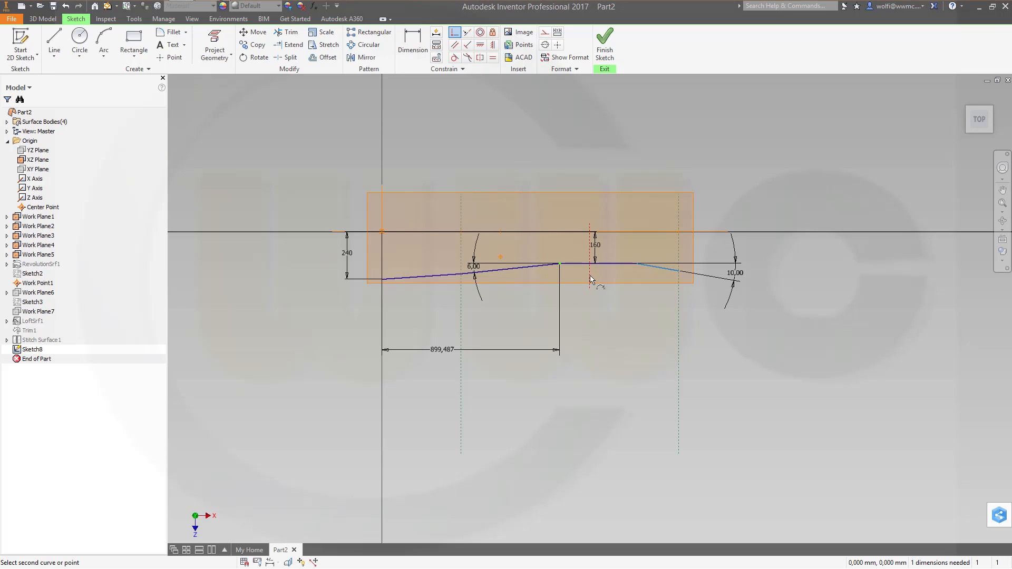
pyautogui.click(590, 274)
pyautogui.click(230, 98)
pyautogui.press('Escape')
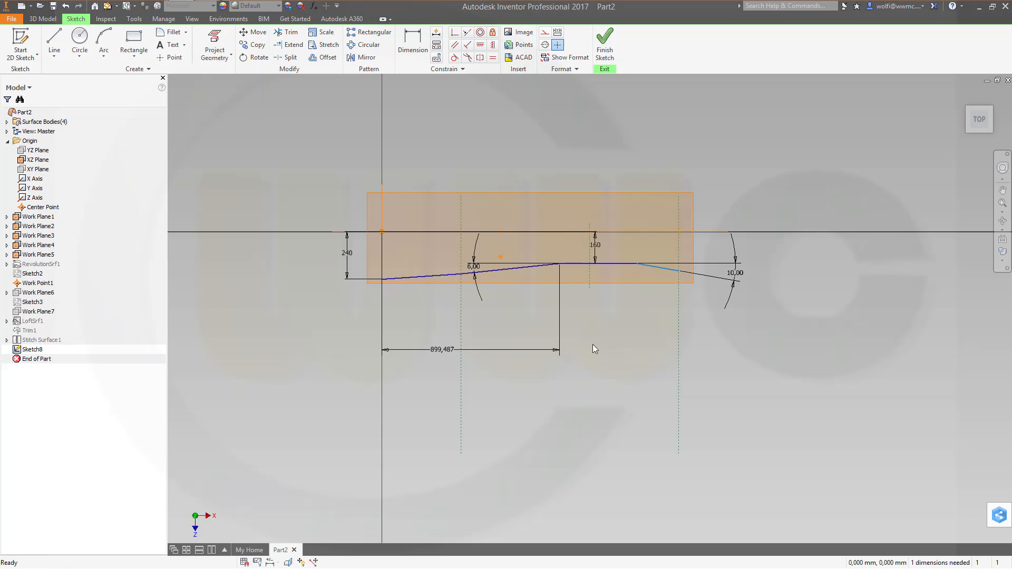
# Step: Delete the horizontal 899,487 mm dimension and constrain the slope's upper vertex coincident to the projected construction line
pyautogui.click(440, 347)
pyautogui.press('Delete')
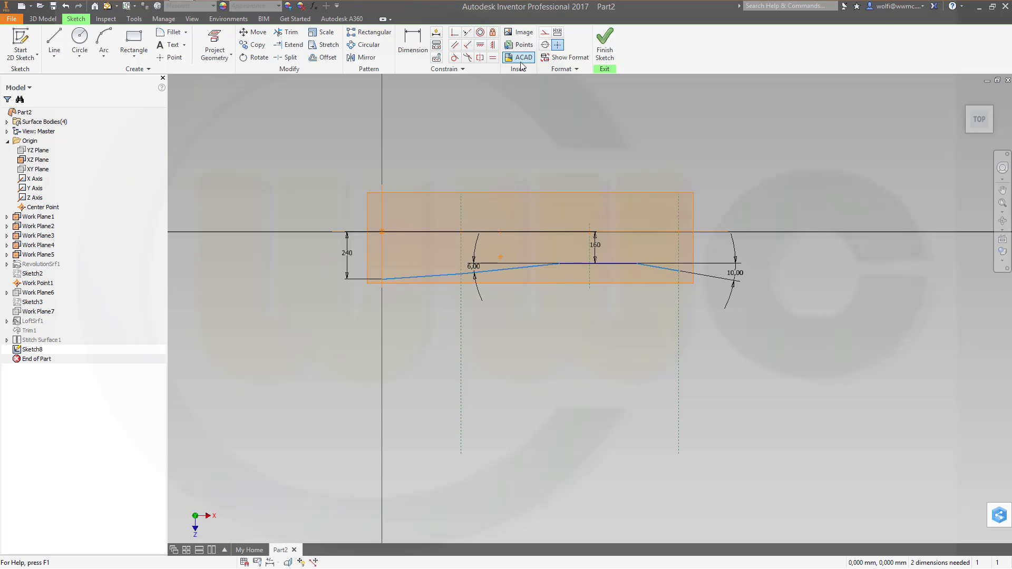
pyautogui.click(454, 35)
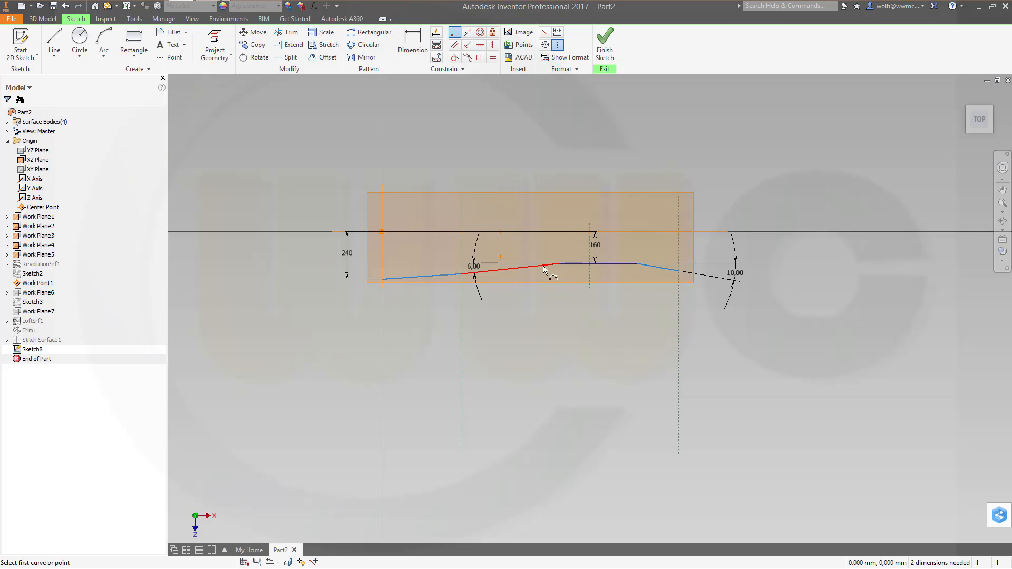
pyautogui.click(560, 265)
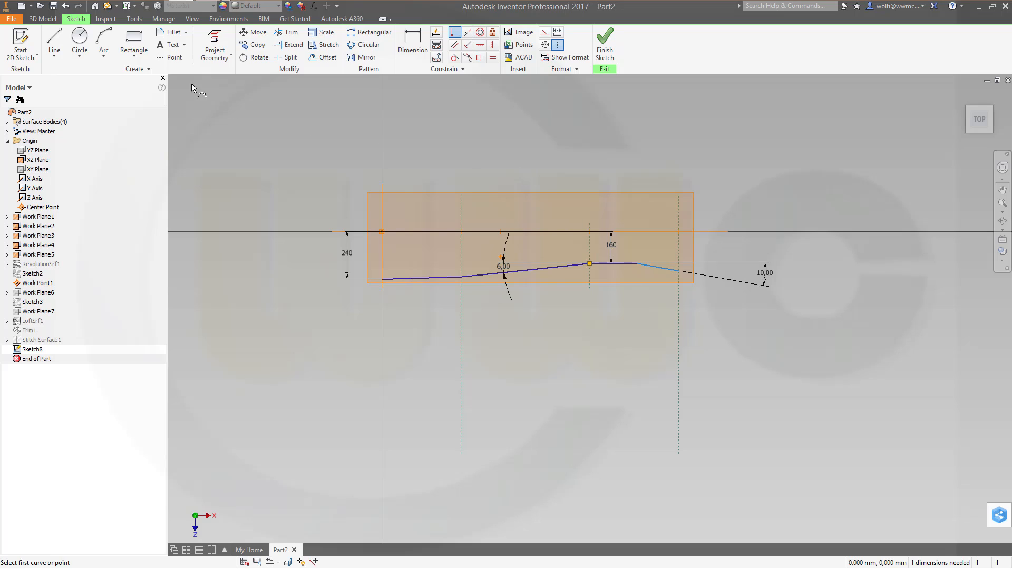
# Step: Dimension the horizontal distance from the origin to the vertex between the horizontal segment and the descending end slope as 1300 mm
pyautogui.click(413, 45)
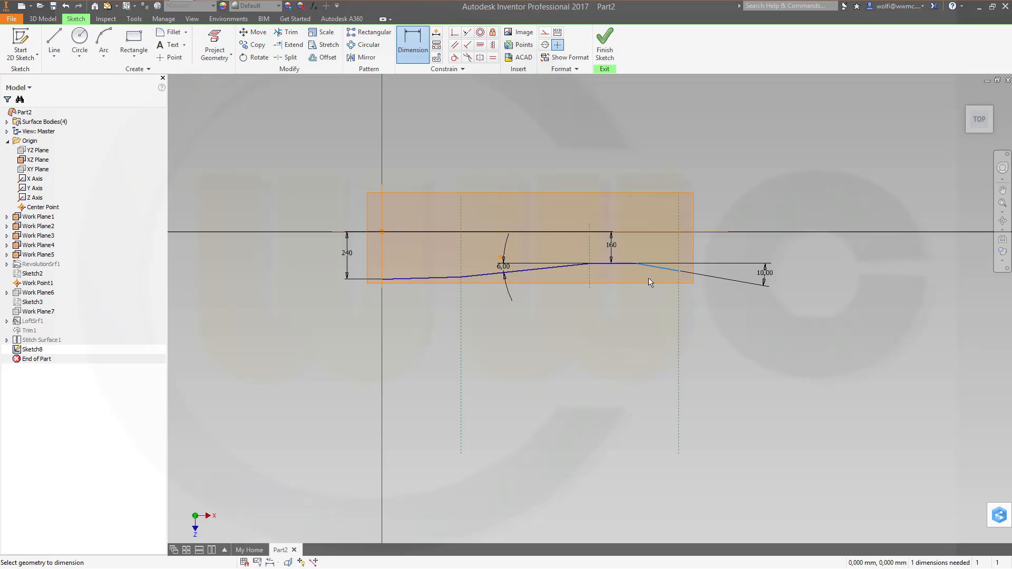
pyautogui.click(638, 264)
pyautogui.click(385, 232)
pyautogui.click(479, 350)
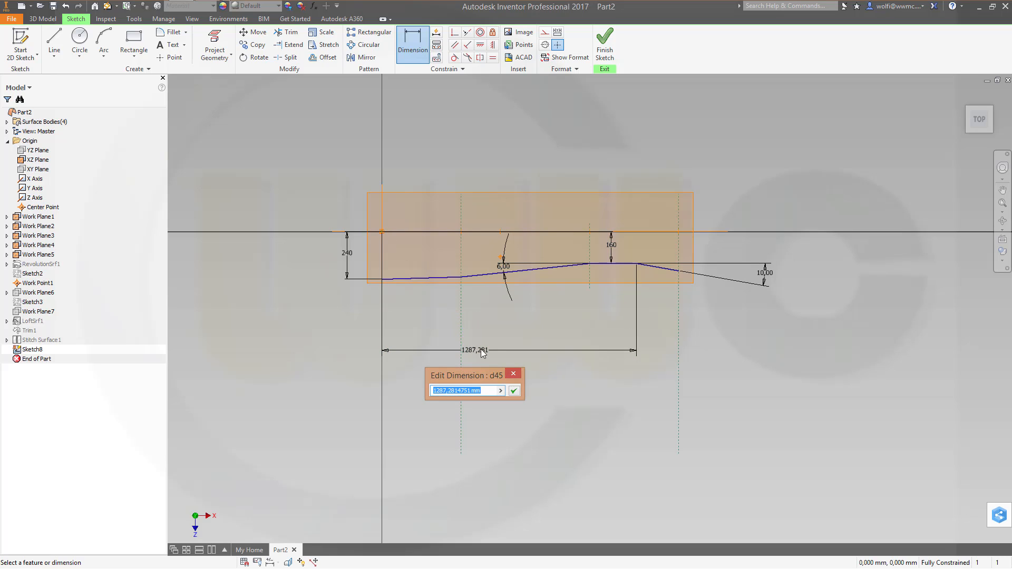
pyautogui.write('1300')
pyautogui.press('Return')
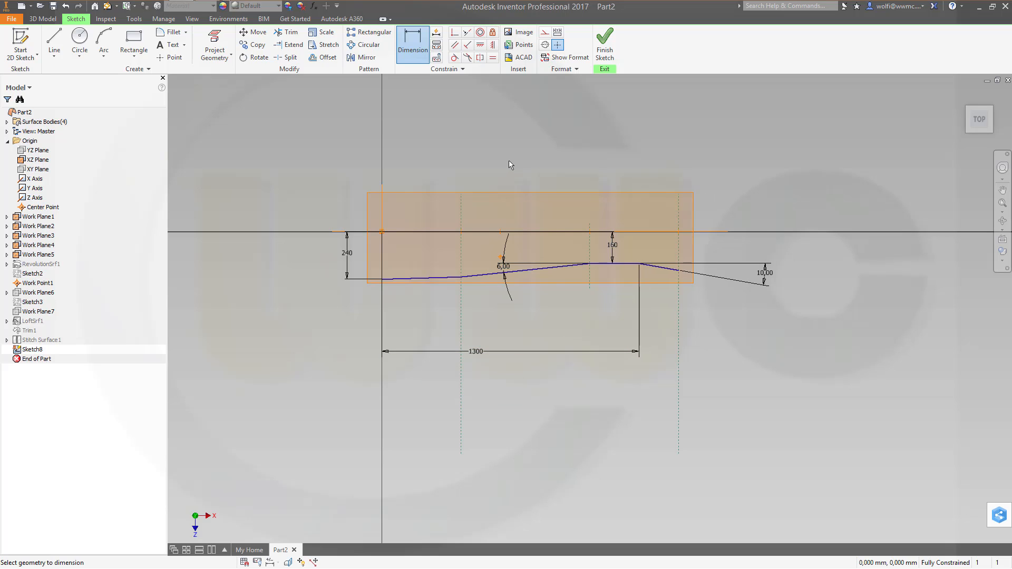
# Step: Fillet the vertex between the first segment and the middle slope with a 300 mm radius
pyautogui.click(166, 34)
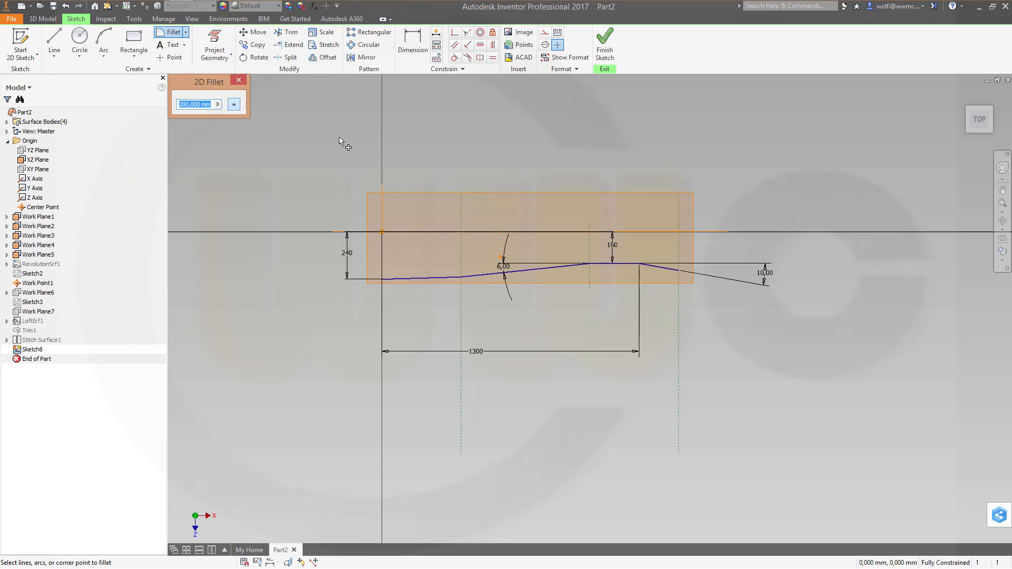
pyautogui.write('300')
pyautogui.scroll(-3, 476, 323)
pyautogui.scroll(7, 481, 321)
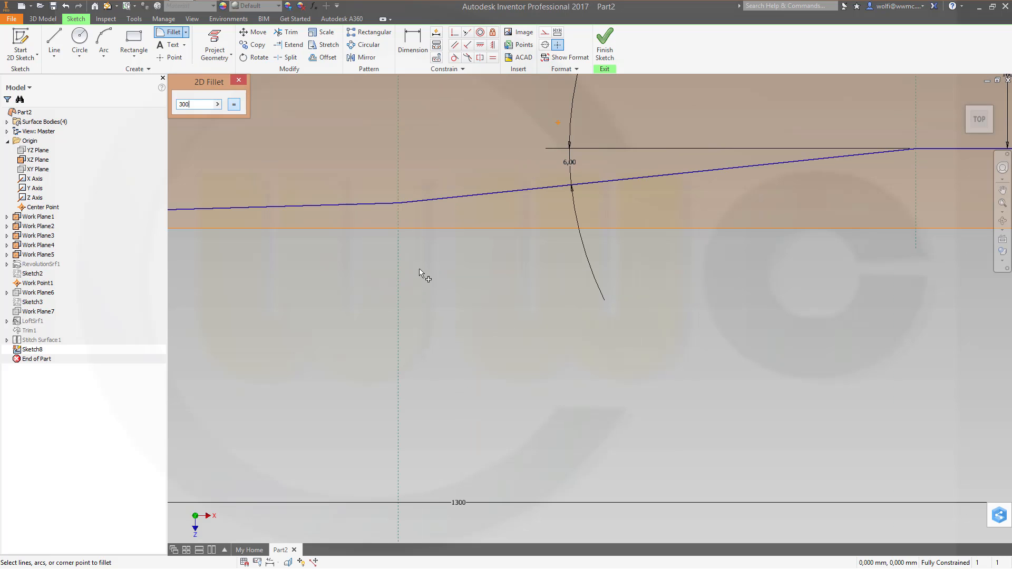
pyautogui.click(389, 207)
pyautogui.click(426, 201)
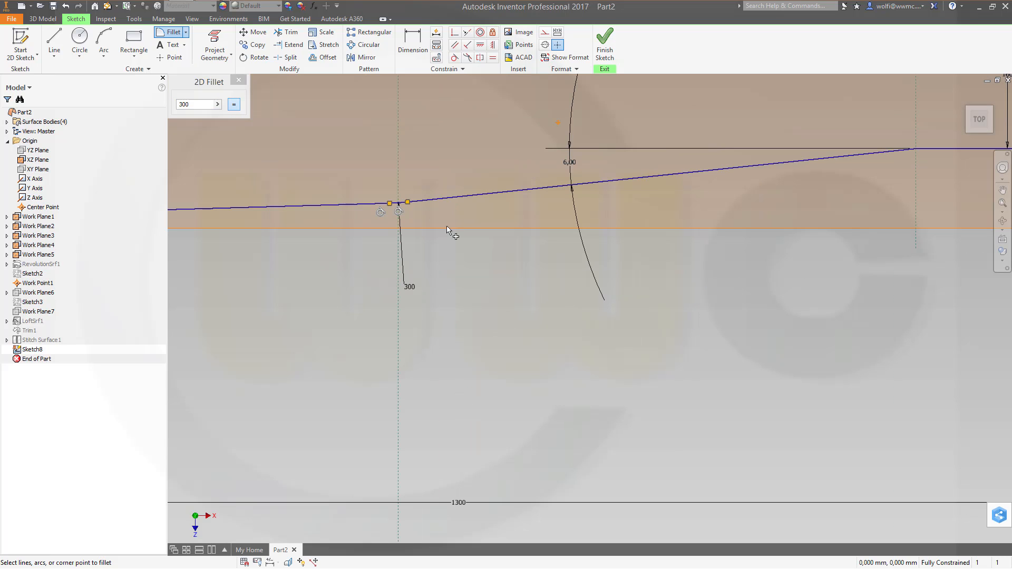
# Step: Fillet both ends of the horizontal segment, where it meets the middle slope and the end slope, with the same 300 mm radius
pyautogui.moveTo(735, 242); pyautogui.dragTo(364, 360, button='middle')
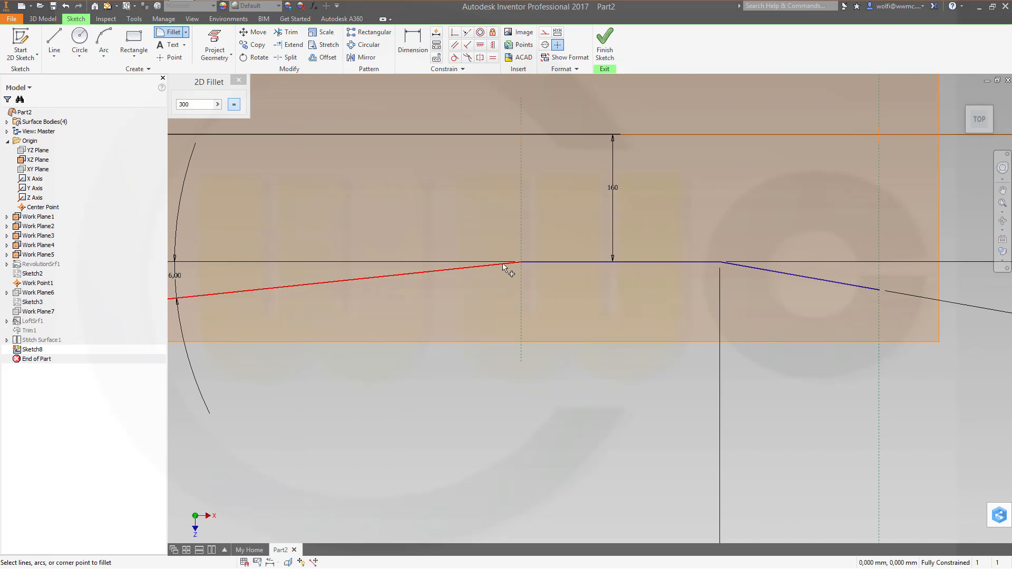
pyautogui.click(506, 269)
pyautogui.click(538, 262)
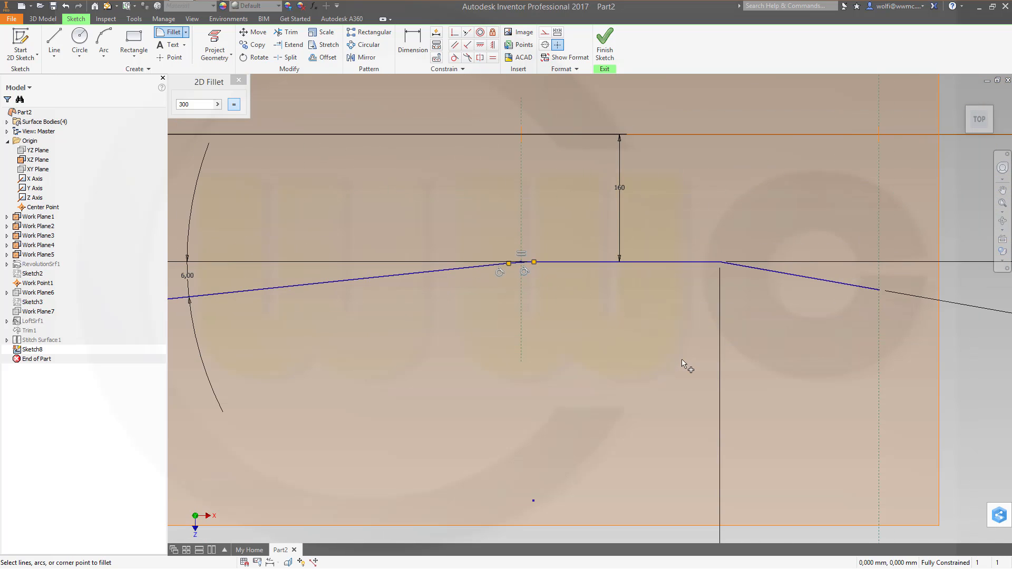
pyautogui.moveTo(636, 363)
pyautogui.mouseDown(button='middle')
pyautogui.moveTo(543, 377)
pyautogui.moveTo(469, 418)
pyautogui.mouseUp(button='middle')
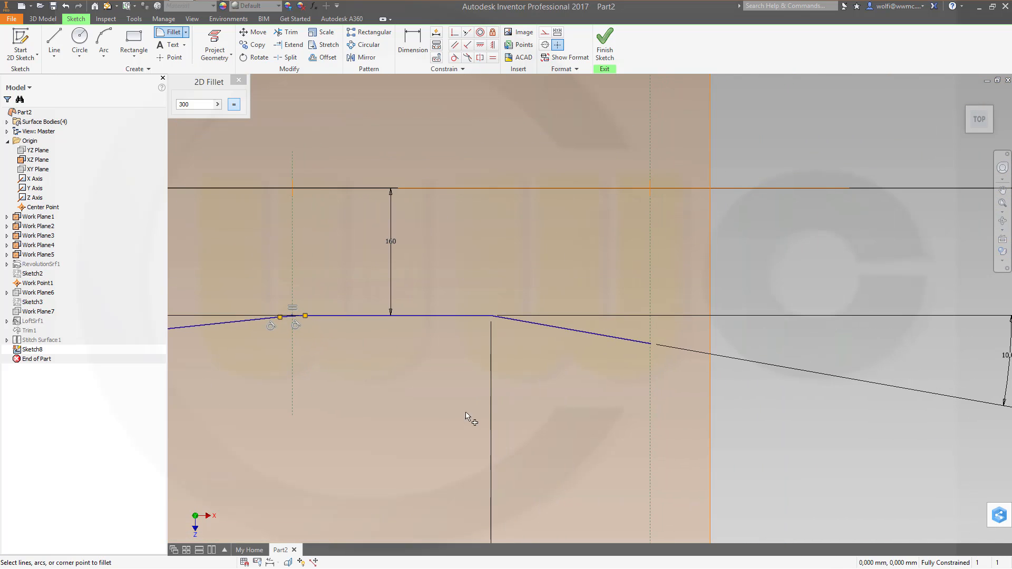
pyautogui.click(476, 316)
pyautogui.click(510, 319)
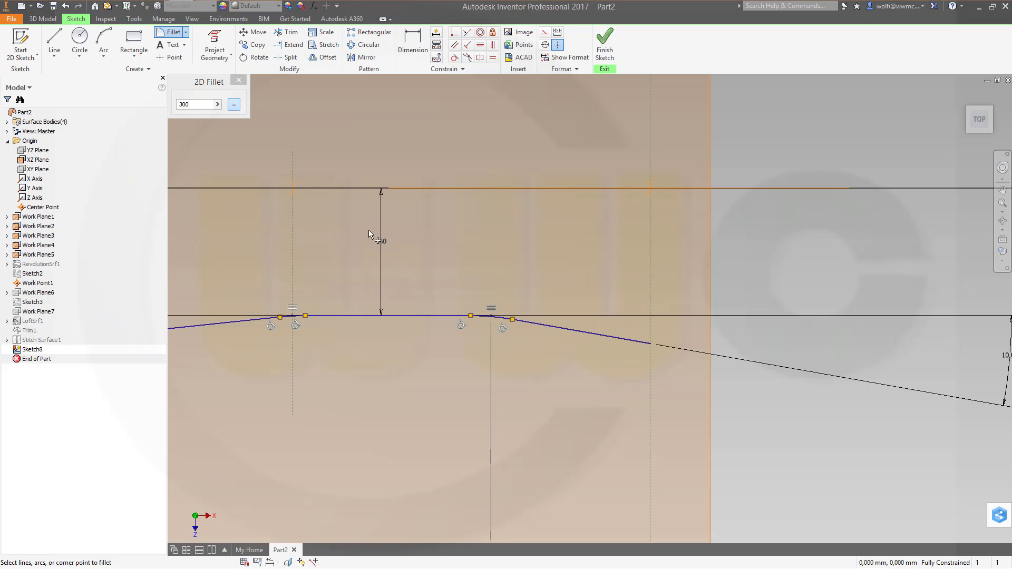
pyautogui.press('Escape')
# Step: Finish the sketch and hide the dimensions of Sketch8 in the model view
pyautogui.scroll(3, 605, 397)
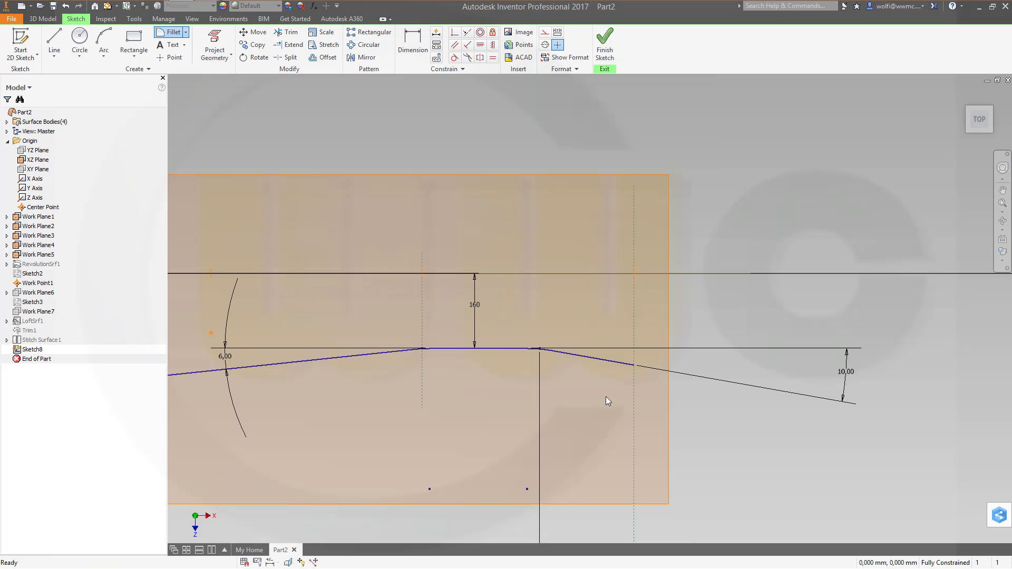
pyautogui.scroll(5, 501, 416)
pyautogui.moveTo(577, 381); pyautogui.dragTo(737, 304, button='middle')
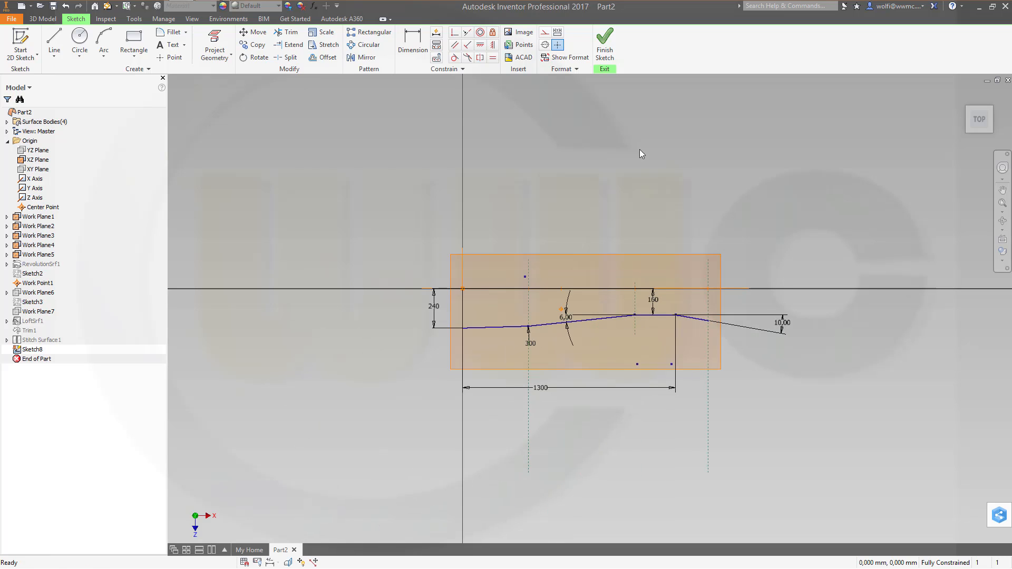
pyautogui.click(605, 45)
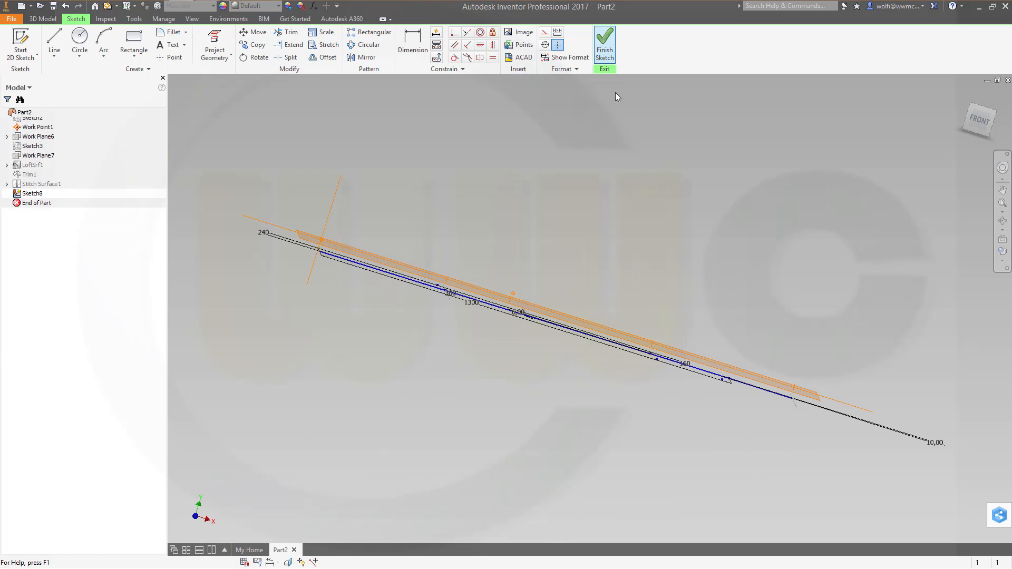
pyautogui.moveTo(454, 366); pyautogui.dragTo(511, 322, button='middle')
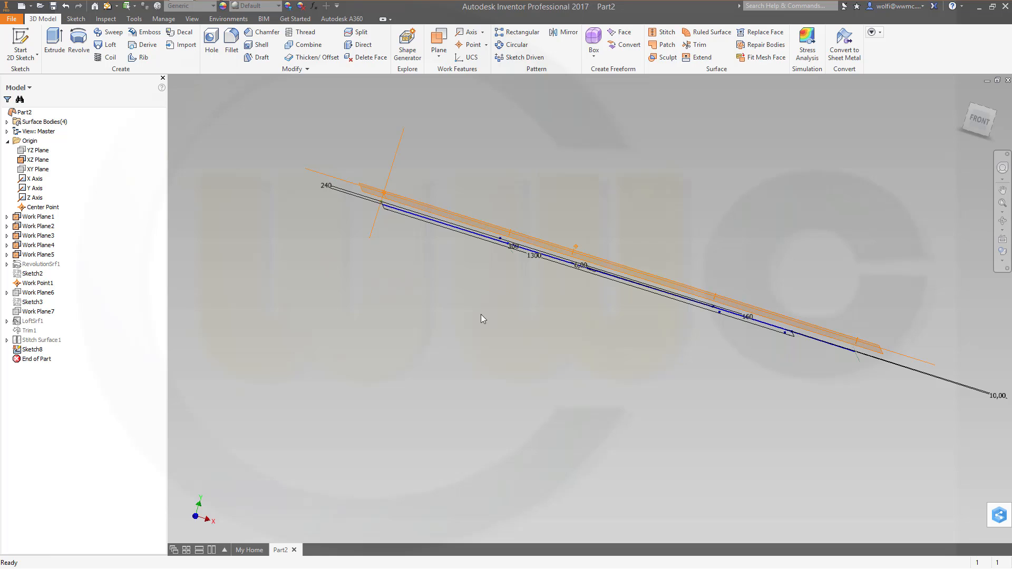
pyautogui.press('a')
pyautogui.press('a')
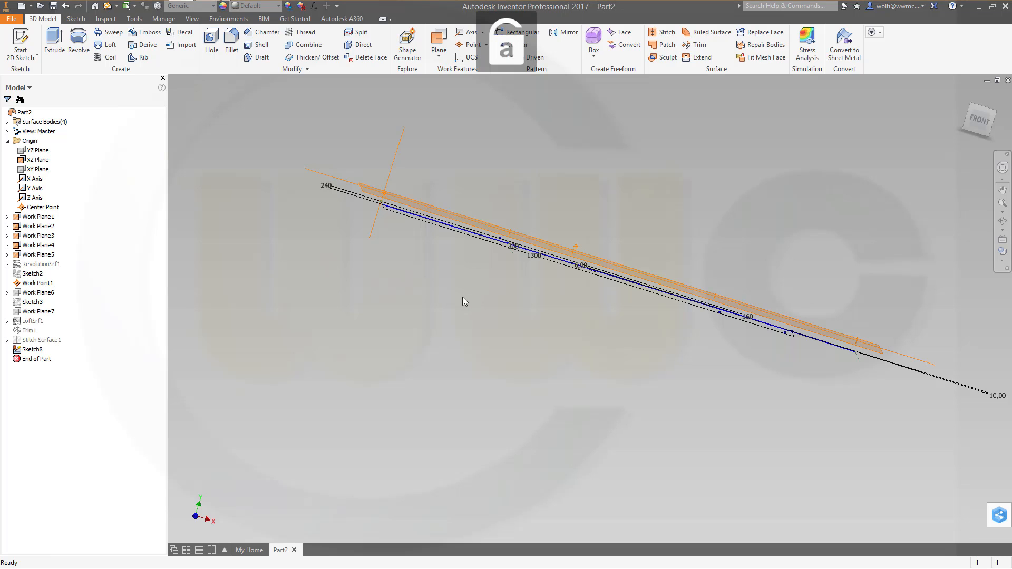
pyautogui.keyDown('shift'); pyautogui.moveTo(470, 316); pyautogui.dragTo(402, 320, button='middle'); pyautogui.keyUp('shift')
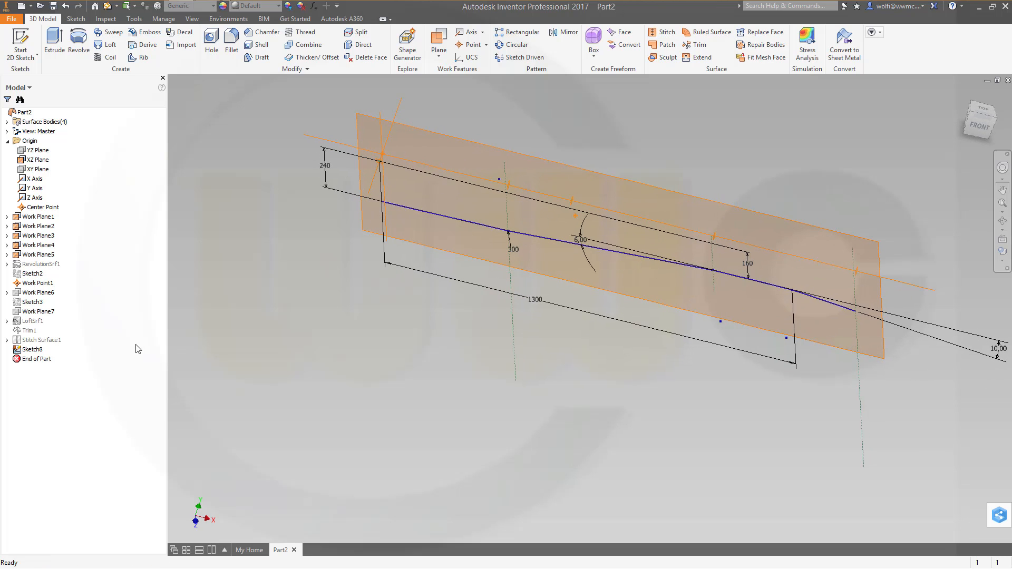
pyautogui.rightClick(33, 349)
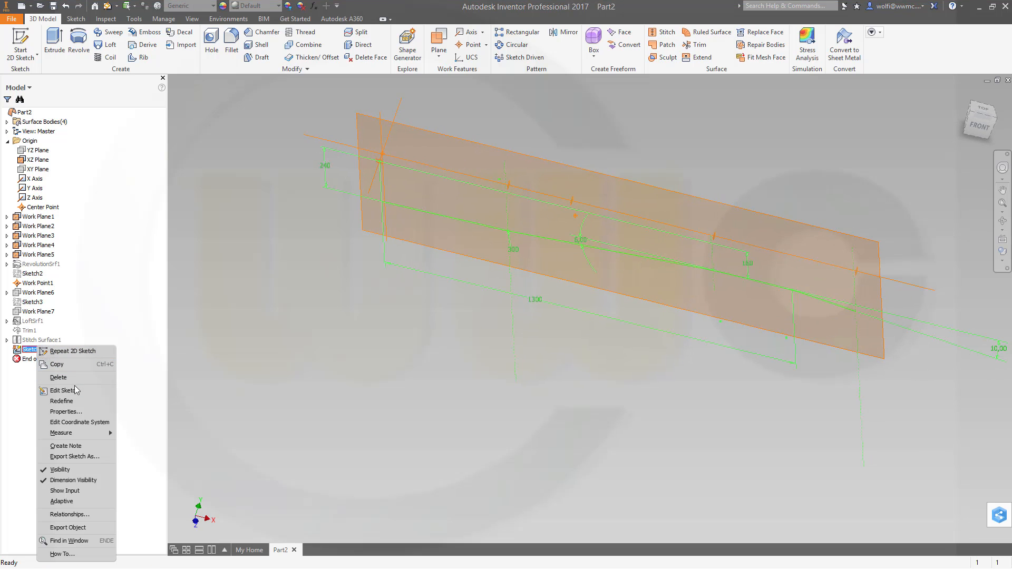
pyautogui.click(73, 480)
# Step: Start a new 2D sketch on the XZ plane, oriented with the X axis horizontal
pyautogui.moveTo(490, 369); pyautogui.dragTo(463, 378, button='middle')
pyautogui.moveTo(371, 319)
pyautogui.keyDown('shift'); pyautogui.mouseDown(button='middle')
pyautogui.moveTo(335, 321)
pyautogui.moveTo(372, 321)
pyautogui.mouseUp(button='middle'); pyautogui.keyUp('shift')
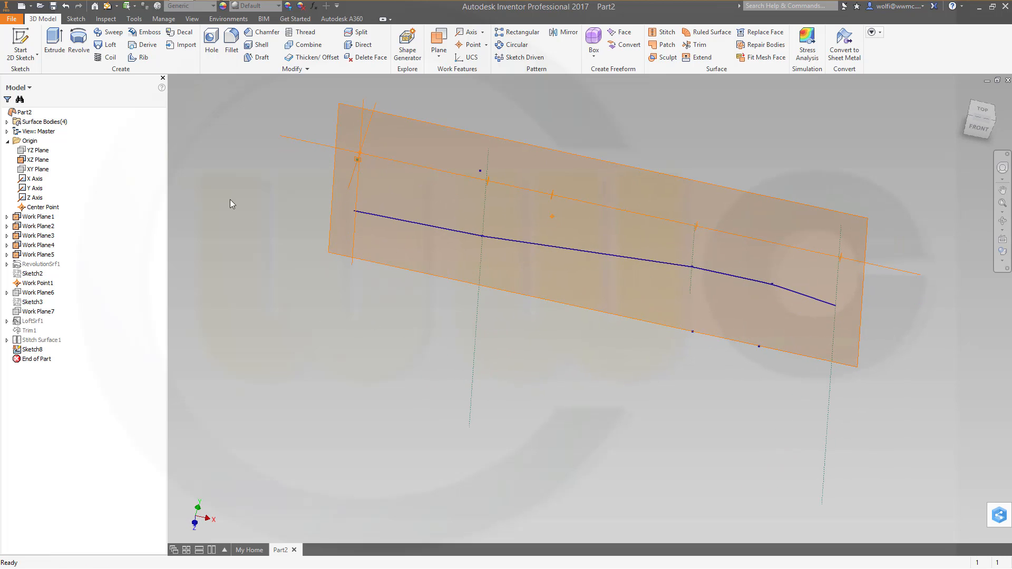
pyautogui.moveTo(291, 289)
pyautogui.mouseDown(button='middle')
pyautogui.moveTo(280, 300)
pyautogui.moveTo(326, 292)
pyautogui.mouseUp(button='middle')
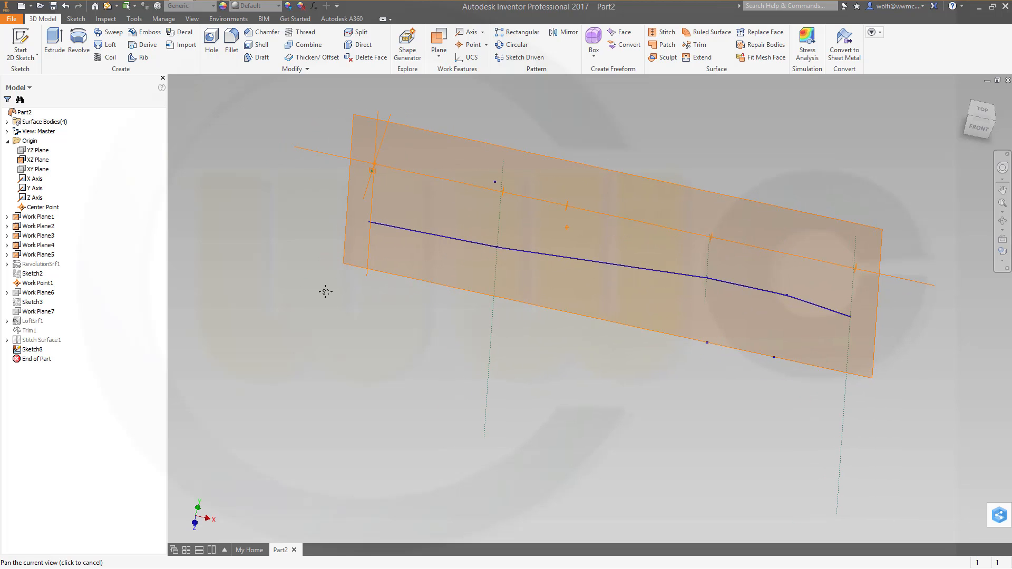
pyautogui.keyDown('shift'); pyautogui.moveTo(502, 378); pyautogui.dragTo(511, 335, button='middle'); pyautogui.keyUp('shift')
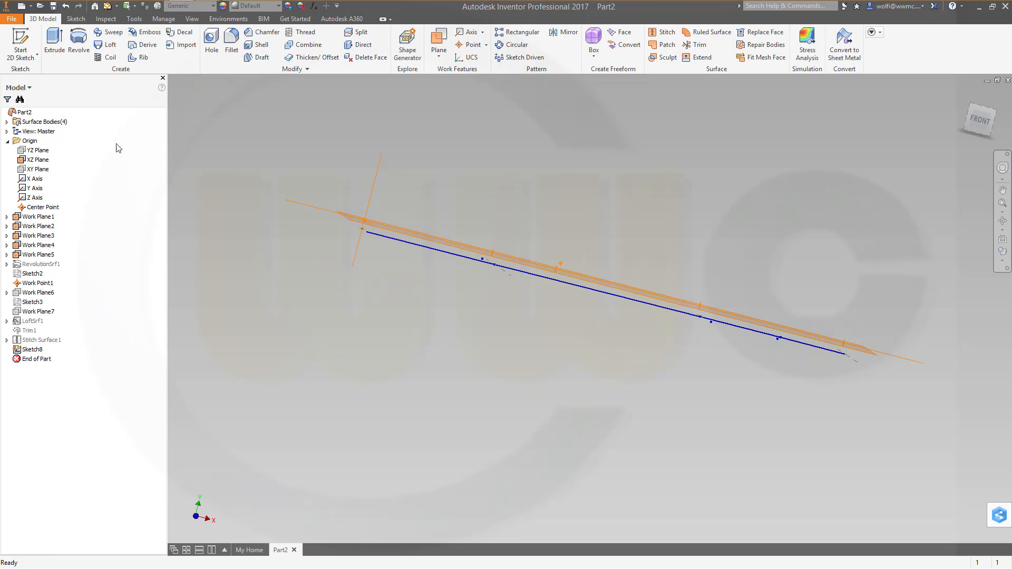
pyautogui.click(20, 40)
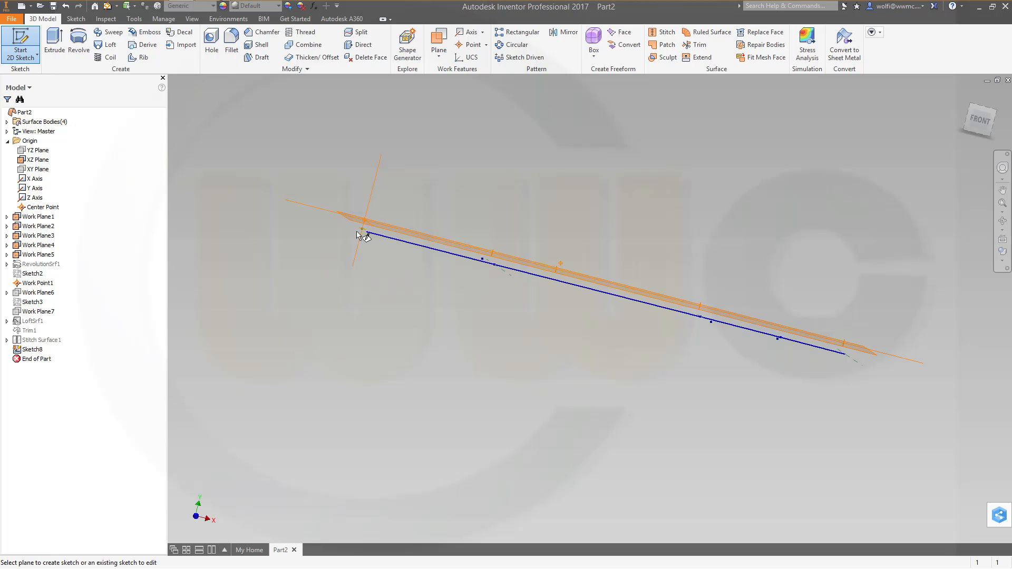
pyautogui.click(369, 248)
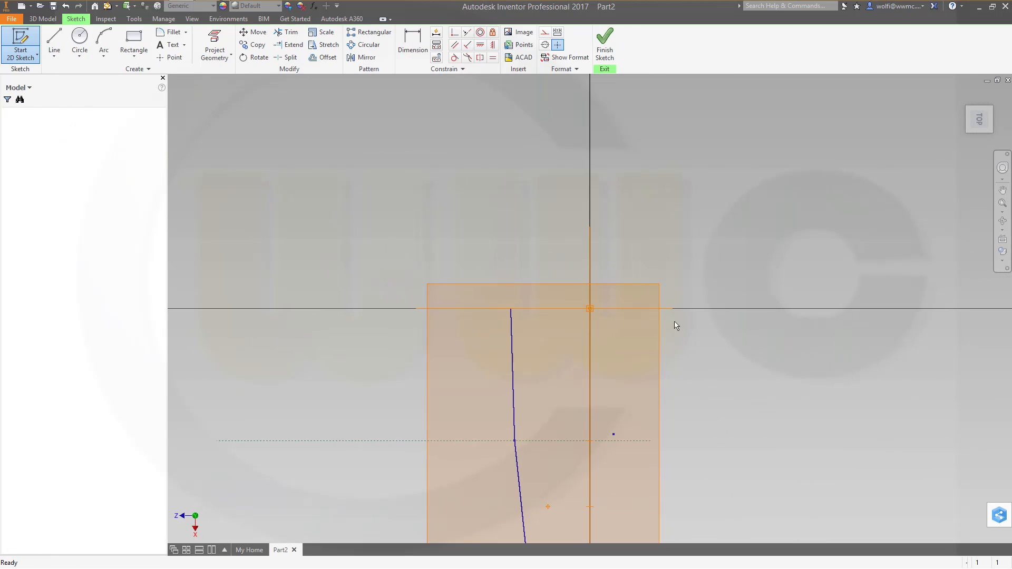
pyautogui.click(1000, 98)
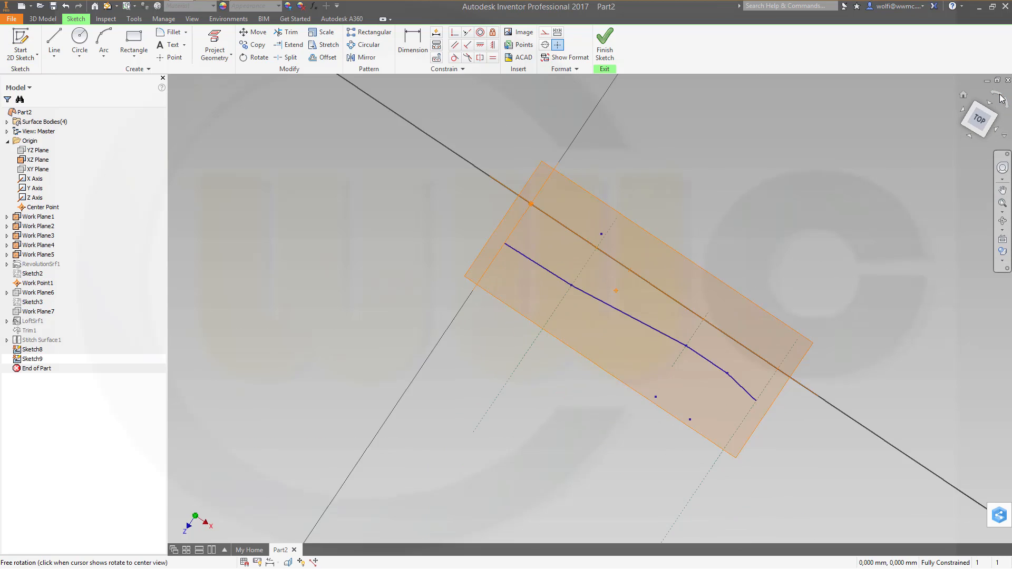
# Step: Sketch a second profile below the first: a rising line from the Z axis, a horizontal line about 625 mm long, and a tangent arc curving upward
pyautogui.click(55, 45)
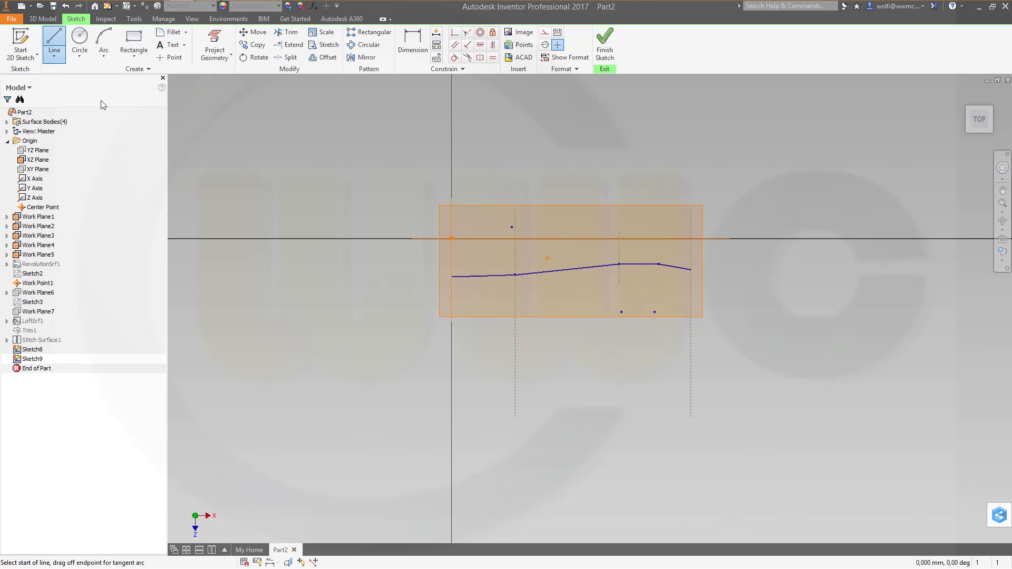
pyautogui.click(451, 332)
pyautogui.click(535, 312)
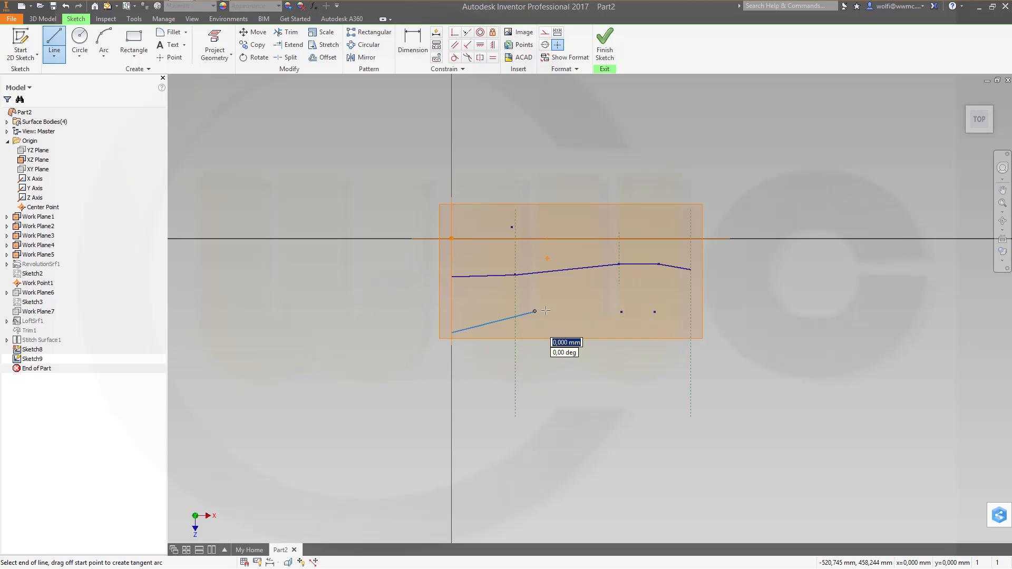
pyautogui.click(634, 311)
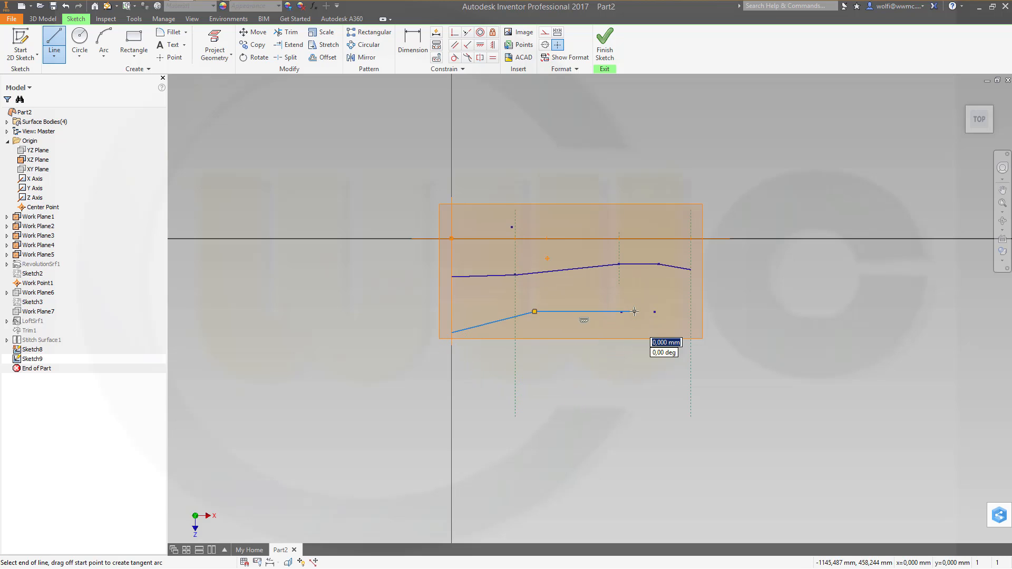
pyautogui.moveTo(634, 311); pyautogui.dragTo(698, 298)
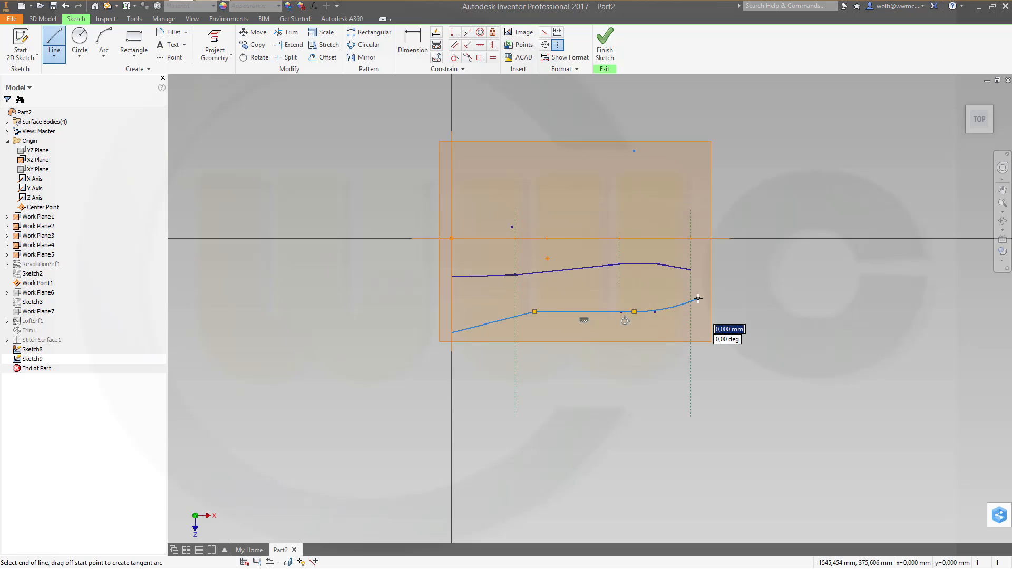
pyautogui.press('Escape')
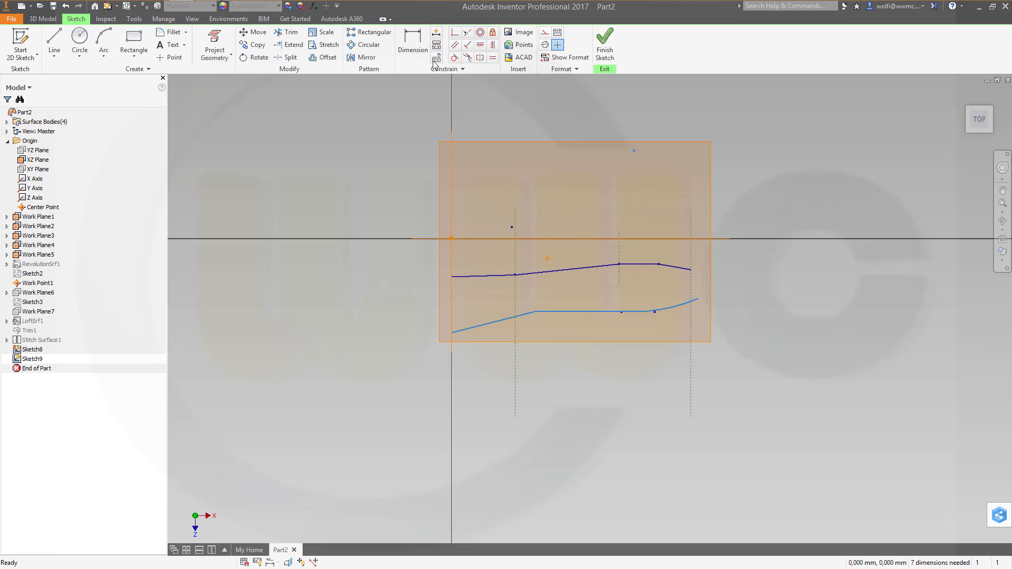
# Step: Project Work Plane1, which passes through the first profile's leftmost bend, into the new sketch
pyautogui.click(214, 45)
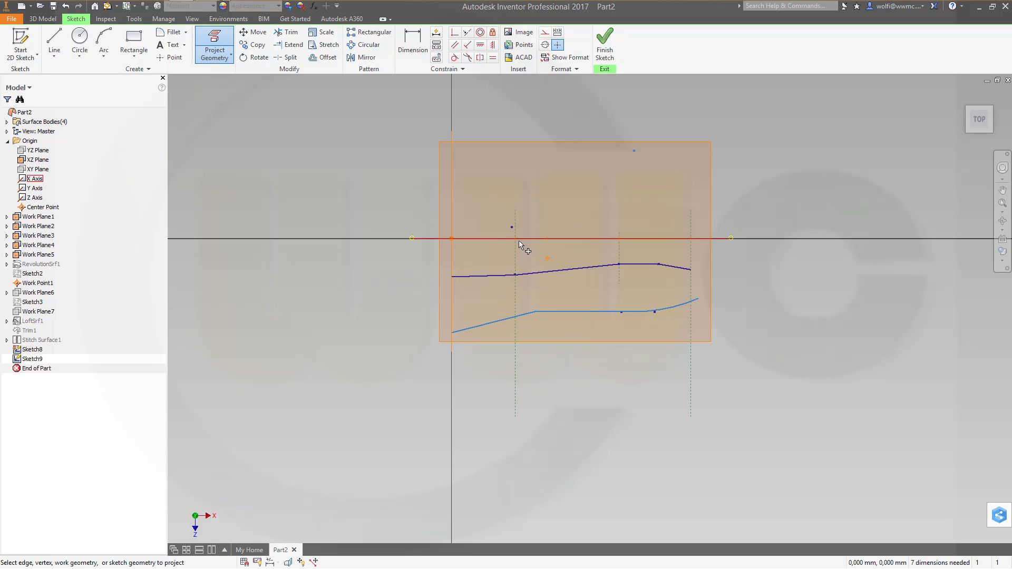
pyautogui.click(514, 243)
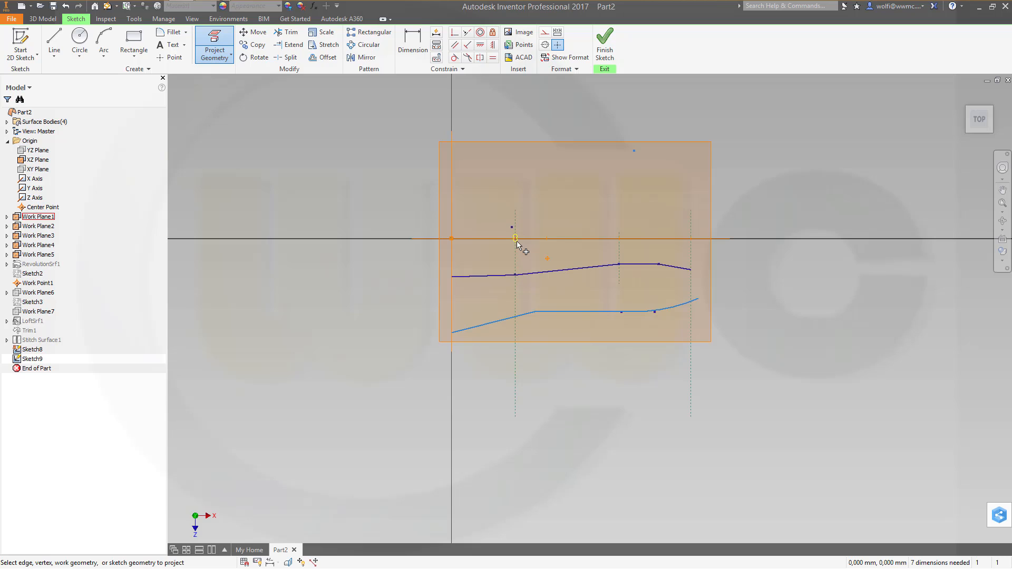
pyautogui.moveTo(518, 244)
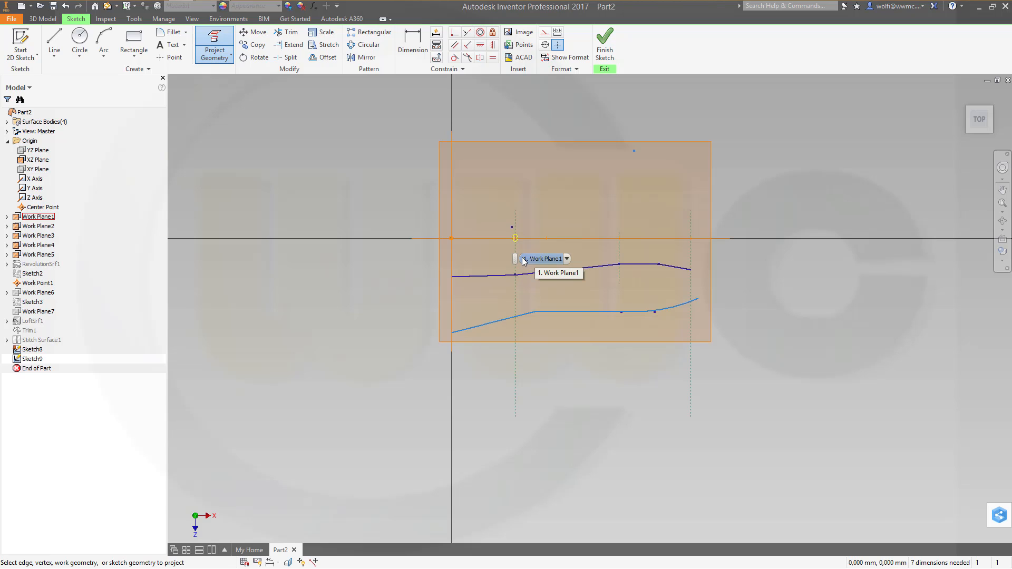
pyautogui.scroll(2, 498, 292)
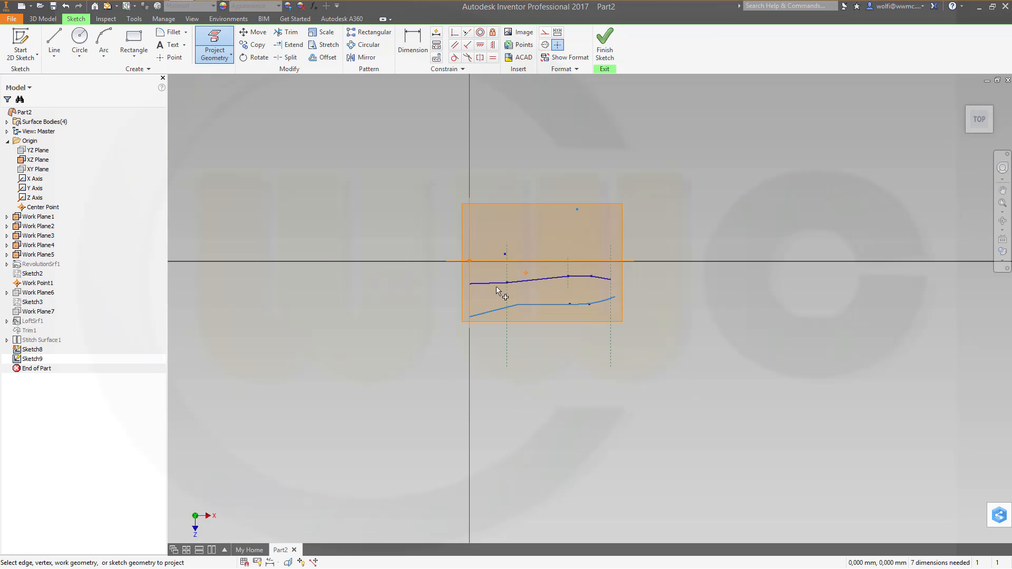
pyautogui.scroll(-5, 497, 292)
pyautogui.scroll(-2, 497, 234)
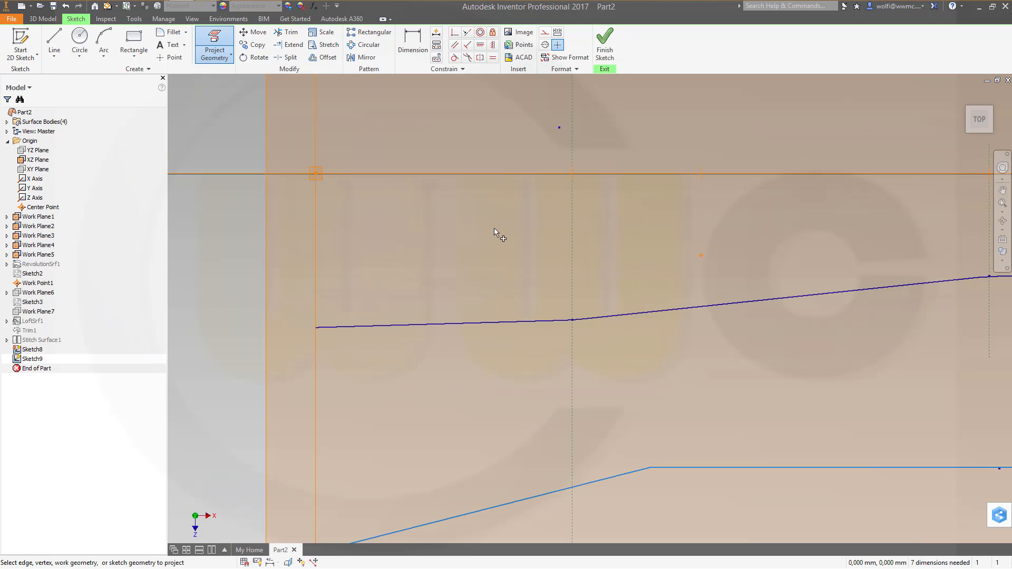
pyautogui.scroll(2, 498, 235)
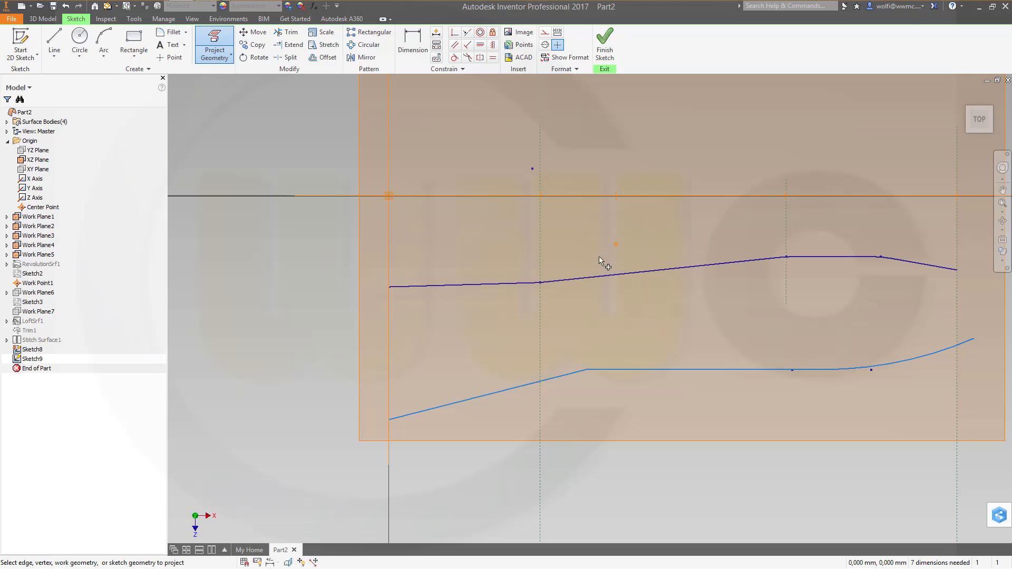
pyautogui.click(542, 199)
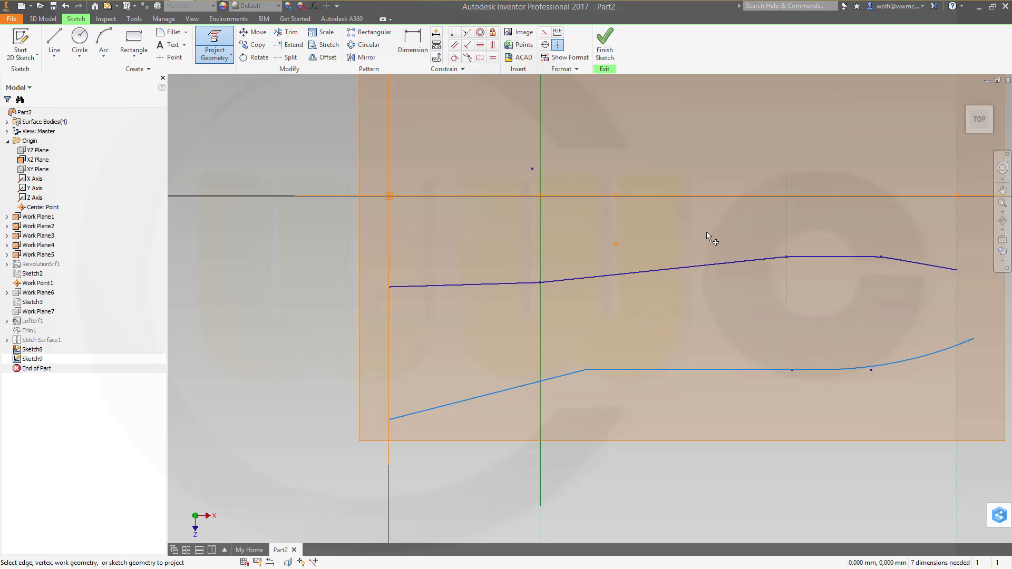
# Step: Project Work Plane4 into the sketch and convert both projected work-plane lines to construction geometry
pyautogui.click(958, 199)
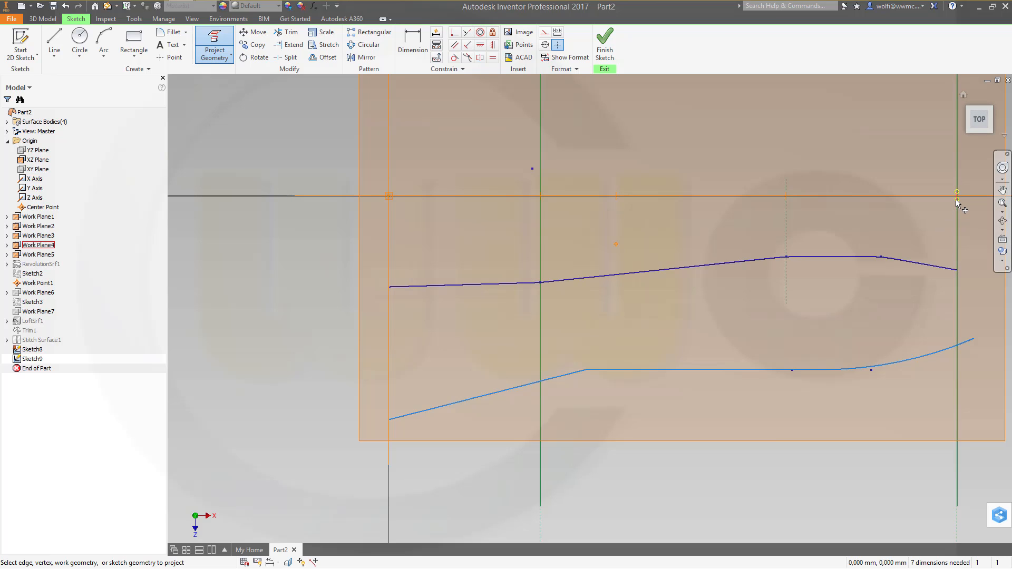
pyautogui.press('Escape')
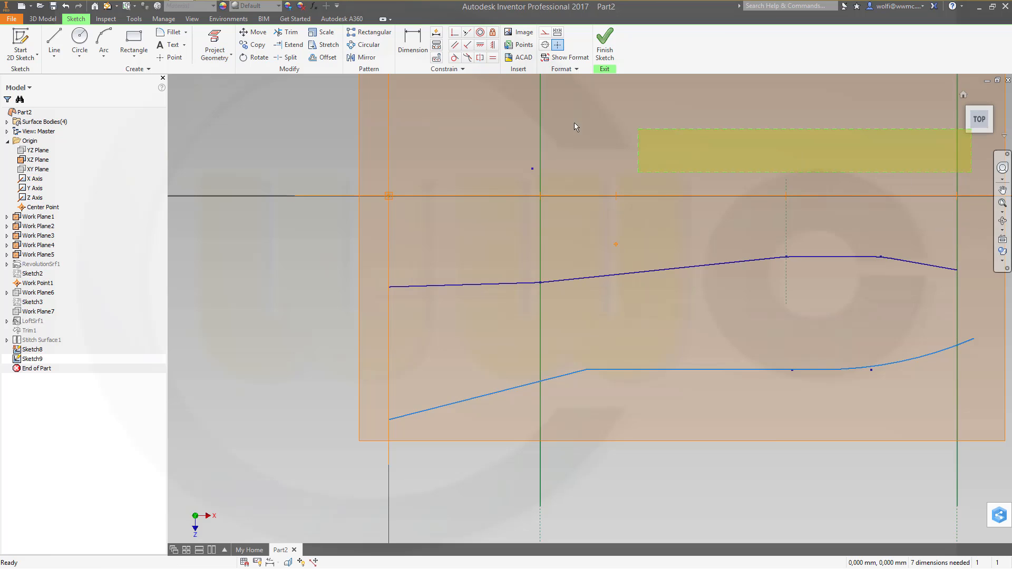
pyautogui.click(541, 34)
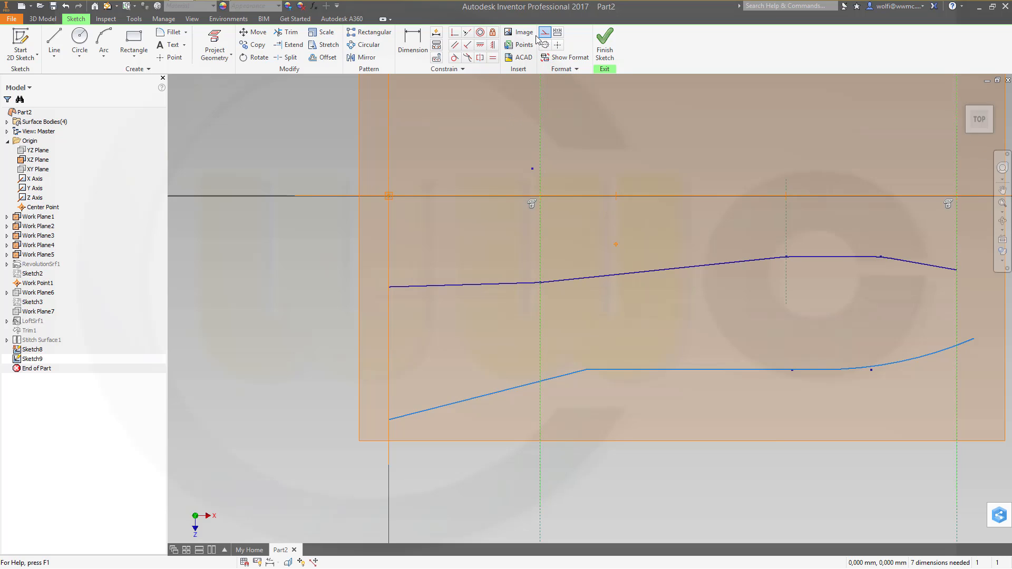
pyautogui.click(437, 79)
# Step: Make the lower profile's bend coincident with the projected Work Plane1 line and the arc's free end coincident with the projected Work Plane4 line
pyautogui.click(455, 33)
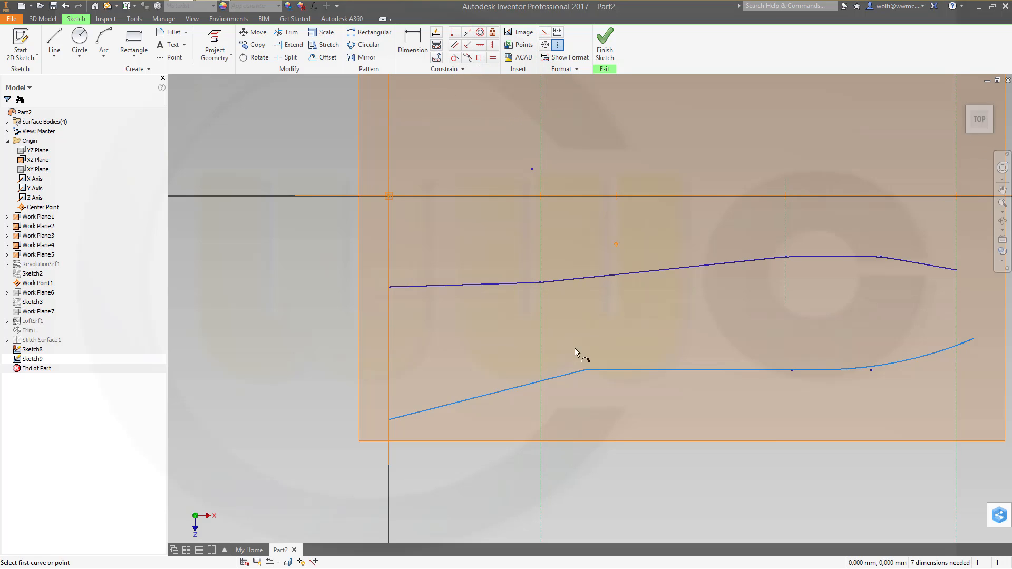
pyautogui.click(587, 370)
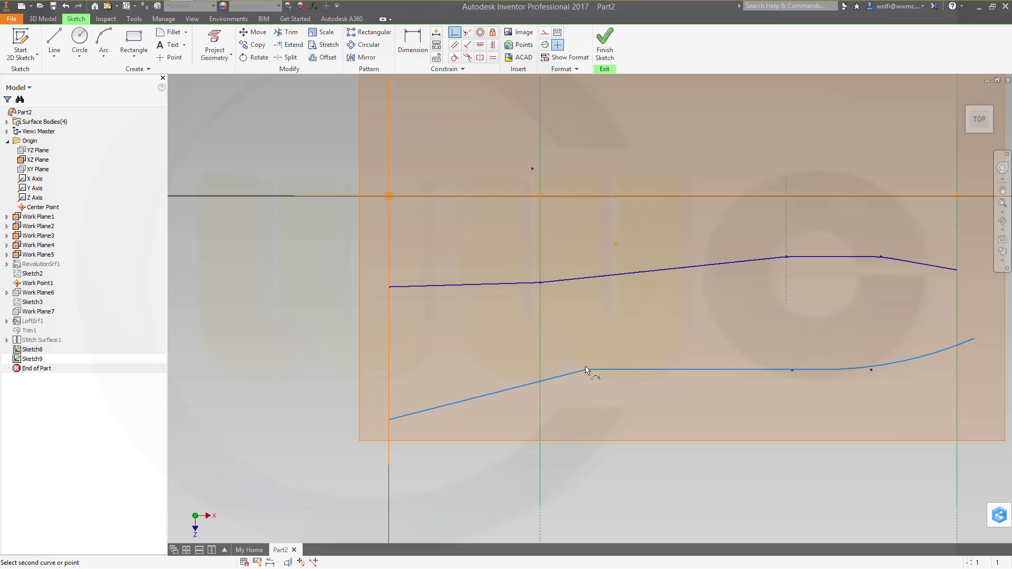
pyautogui.click(540, 364)
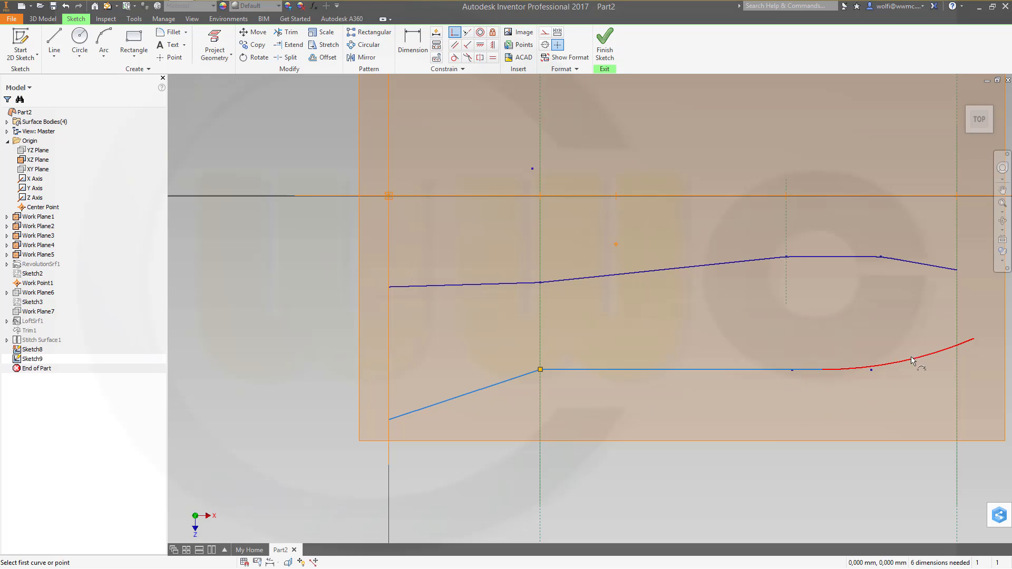
pyautogui.click(975, 339)
pyautogui.click(957, 379)
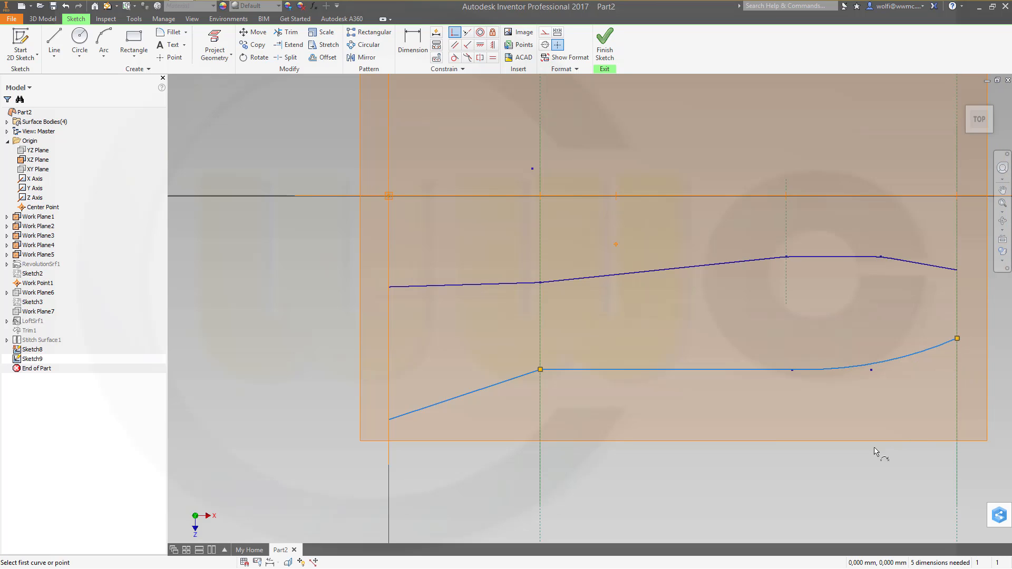
# Step: Dimension the horizontal distance from the center point to the start of the arc as 1020 mm
pyautogui.click(412, 43)
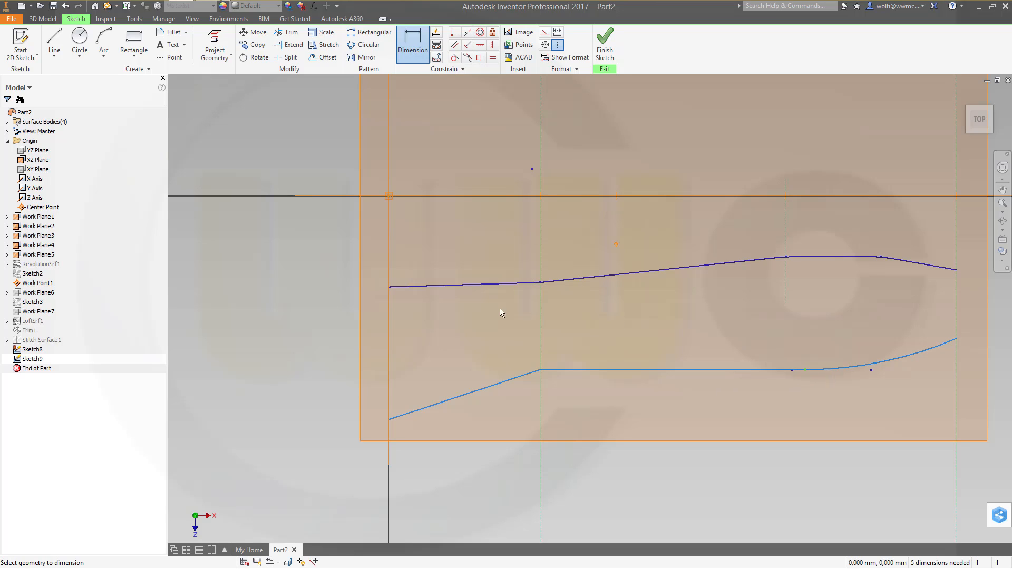
pyautogui.click(389, 197)
pyautogui.click(805, 370)
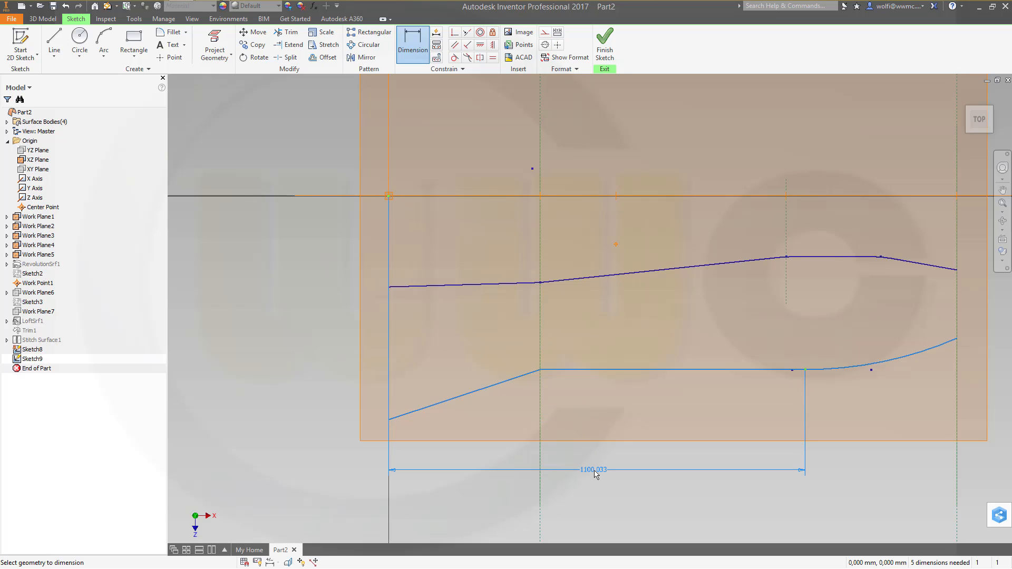
pyautogui.click(594, 473)
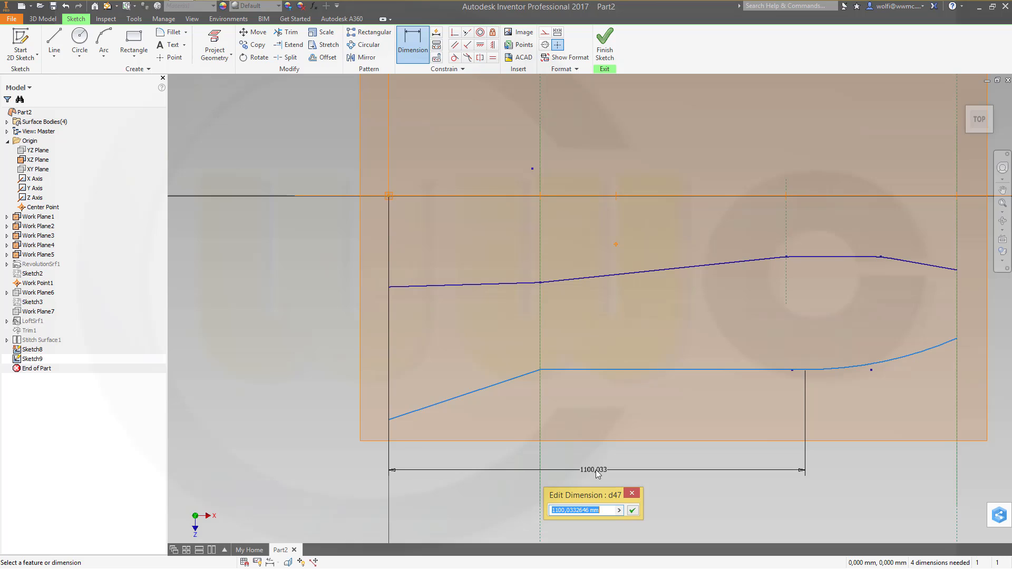
pyautogui.write('1020')
pyautogui.press('Return')
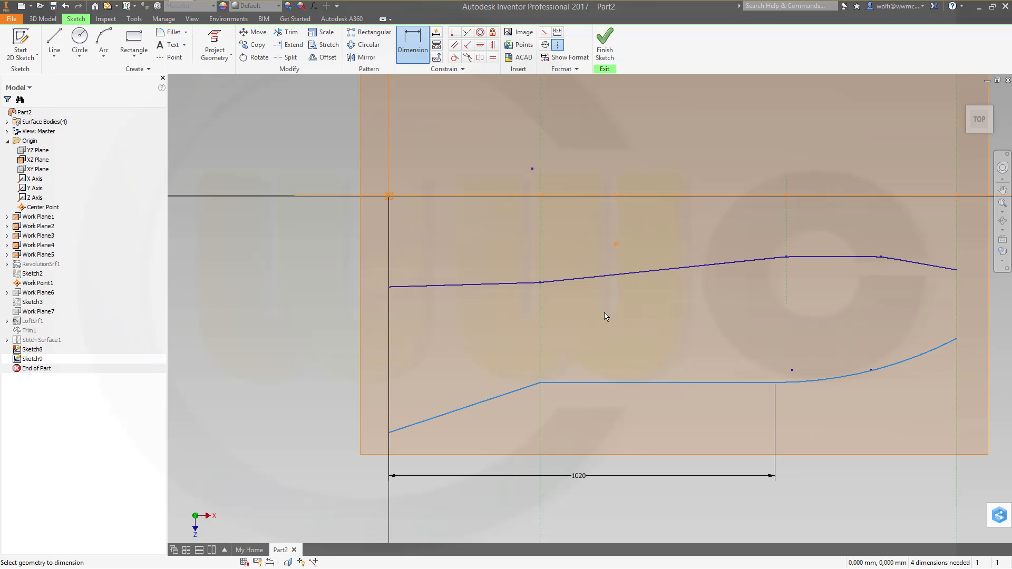
# Step: Dimension the radius of the lower profile's tangent arc as 5000 mm
pyautogui.click(850, 383)
pyautogui.click(899, 396)
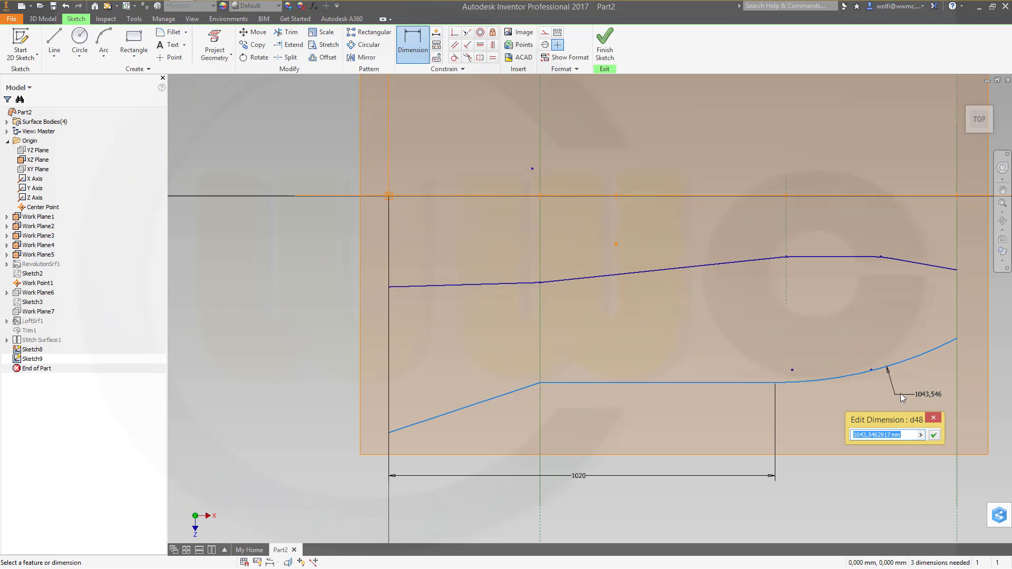
pyautogui.write('2500')
pyautogui.press('Return')
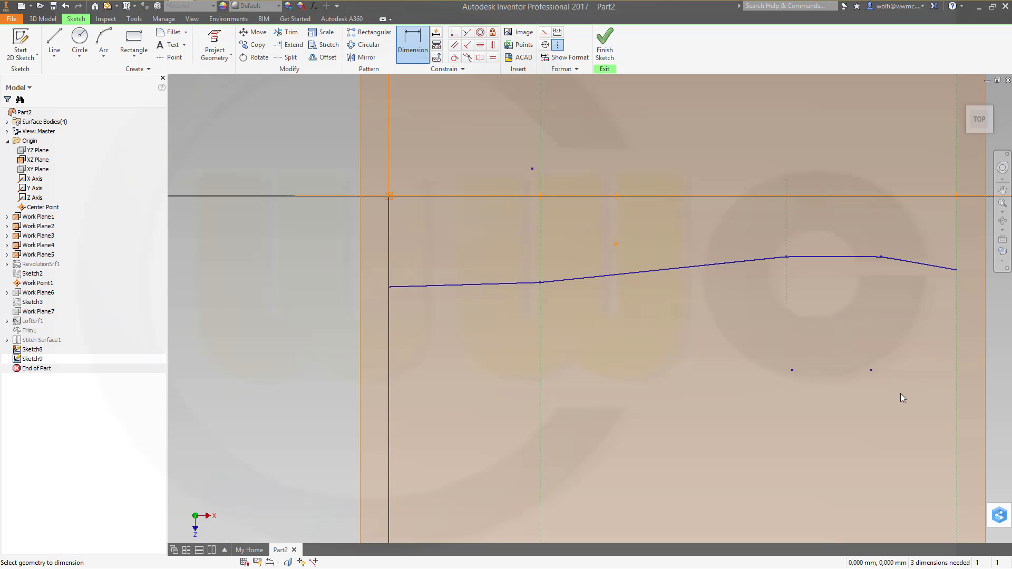
# Step: Dimension the distance from the center point to the lower profile's horizontal line as 730 mm
pyautogui.scroll(5, 822, 492)
pyautogui.moveTo(805, 454)
pyautogui.mouseDown(button='middle')
pyautogui.moveTo(782, 405)
pyautogui.moveTo(745, 92)
pyautogui.moveTo(732, 53)
pyautogui.mouseUp(button='middle')
pyautogui.moveTo(703, 342)
pyautogui.mouseDown(button='middle')
pyautogui.moveTo(748, 135)
pyautogui.moveTo(761, 288)
pyautogui.mouseUp(button='middle')
pyautogui.scroll(-3, 745, 182)
pyautogui.scroll(5, 746, 182)
pyautogui.scroll(6, 782, 195)
pyautogui.scroll(-3, 762, 292)
pyautogui.scroll(-3, 756, 319)
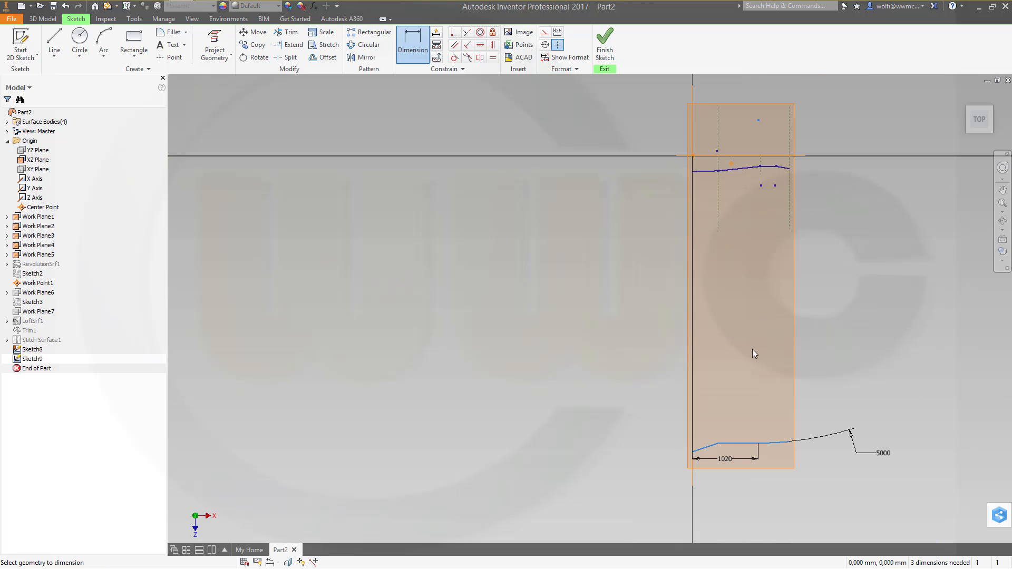
pyautogui.click(735, 443)
pyautogui.moveTo(775, 370); pyautogui.dragTo(781, 518, button='middle')
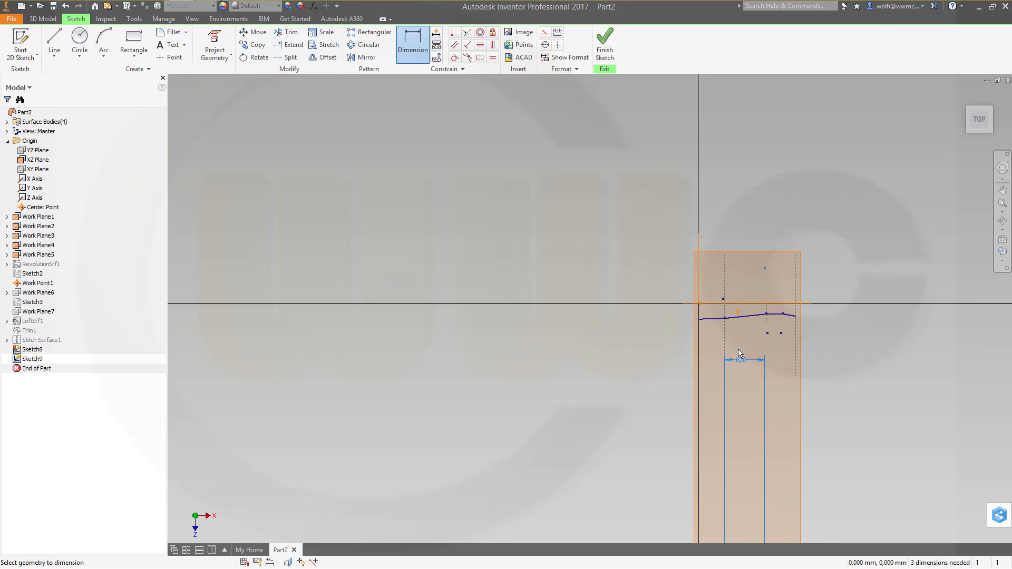
pyautogui.click(699, 305)
pyautogui.click(760, 418)
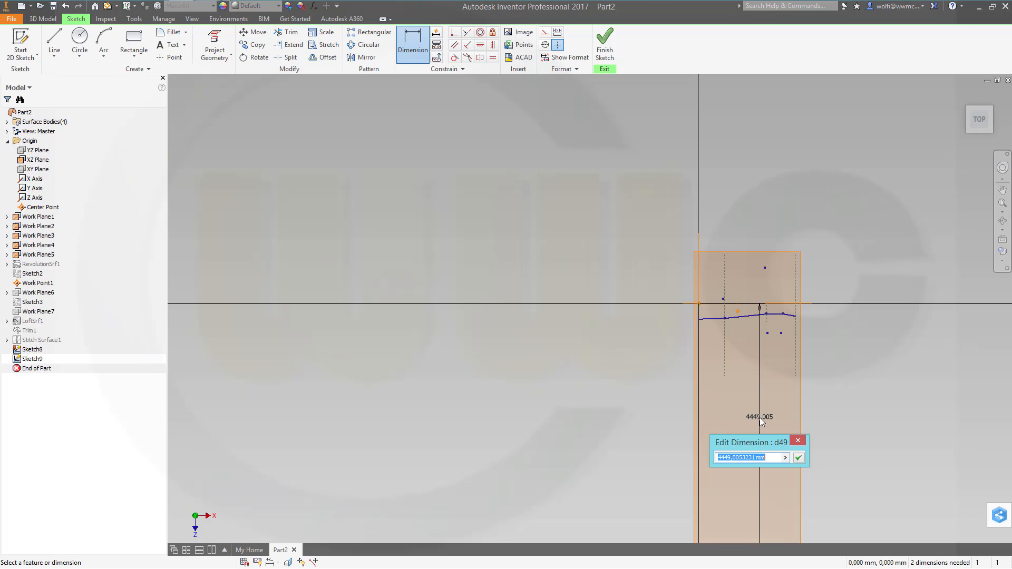
pyautogui.write('730')
pyautogui.press('Return')
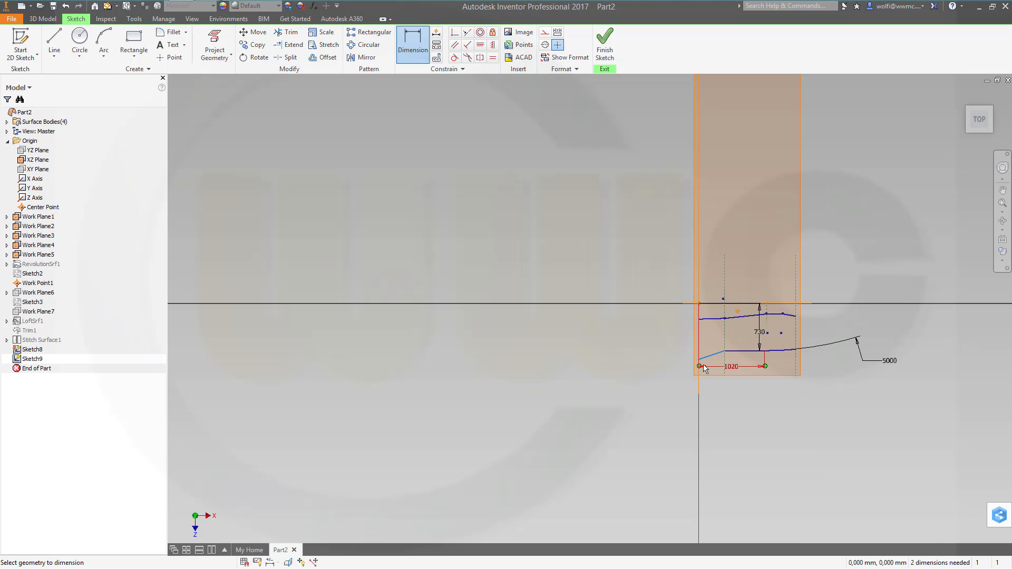
# Step: Dimension the distance from the center point to the left endpoint of the lower profile's sloped line as 765 mm
pyautogui.click(699, 306)
pyautogui.click(632, 336)
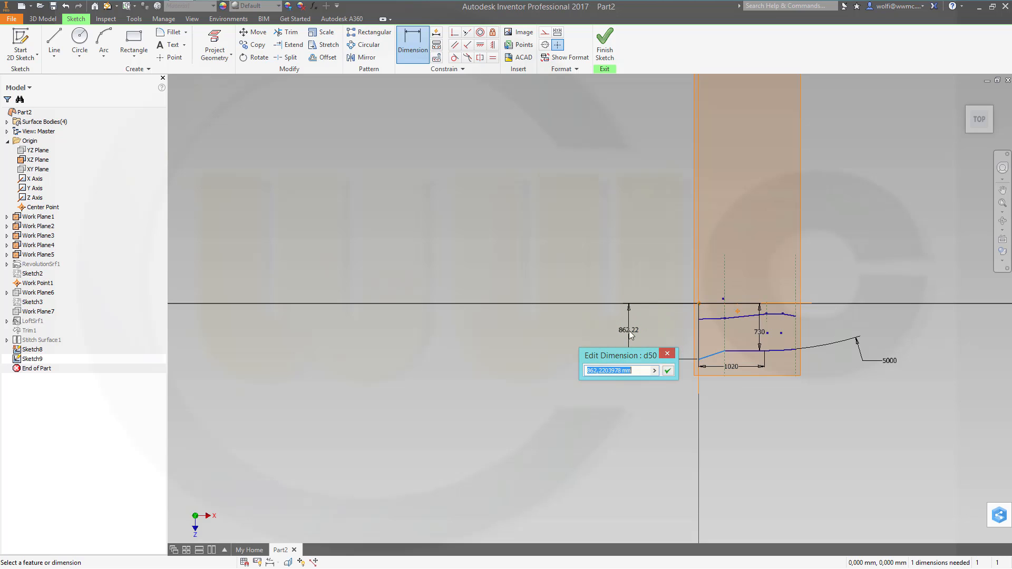
pyautogui.write('765')
pyautogui.press('Return')
# Step: Pull the lower profile's sloped line off the Z axis to test its remaining freedom of movement
pyautogui.moveTo(786, 423); pyautogui.dragTo(698, 421, button='middle')
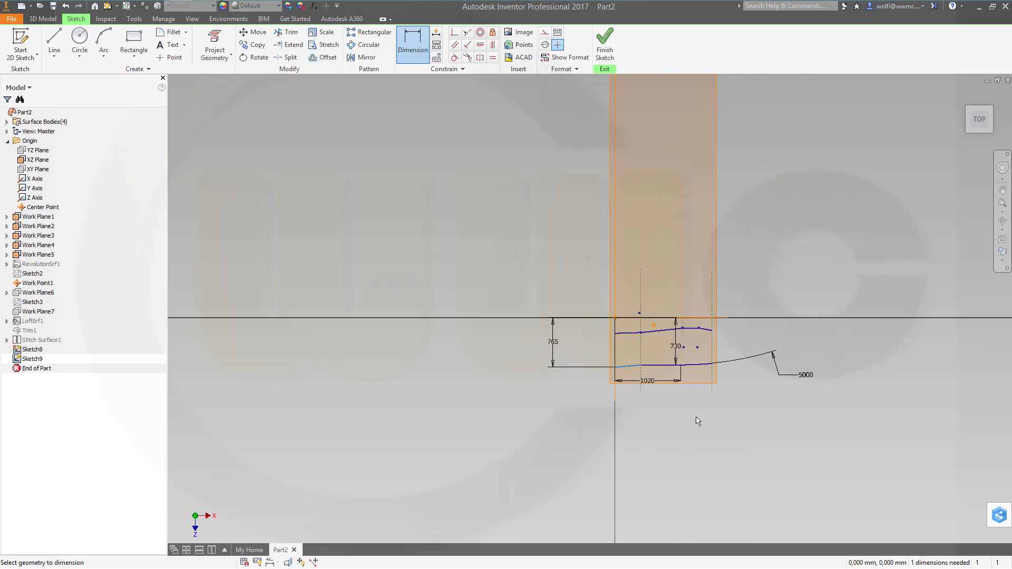
pyautogui.scroll(5, 696, 394)
pyautogui.scroll(-11, 692, 388)
pyautogui.scroll(2, 627, 377)
pyautogui.moveTo(637, 379); pyautogui.dragTo(700, 364, button='middle')
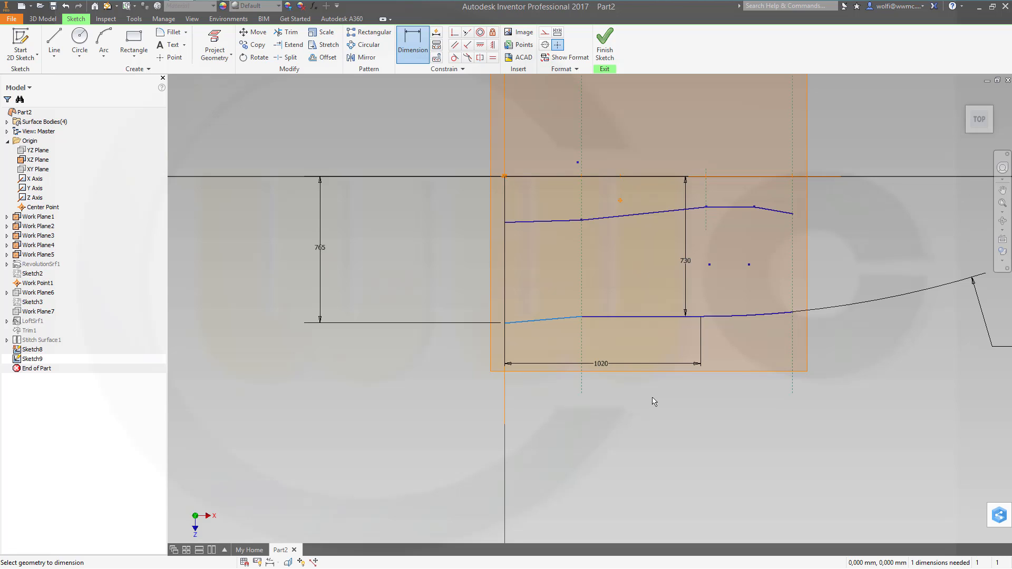
pyautogui.press('Escape')
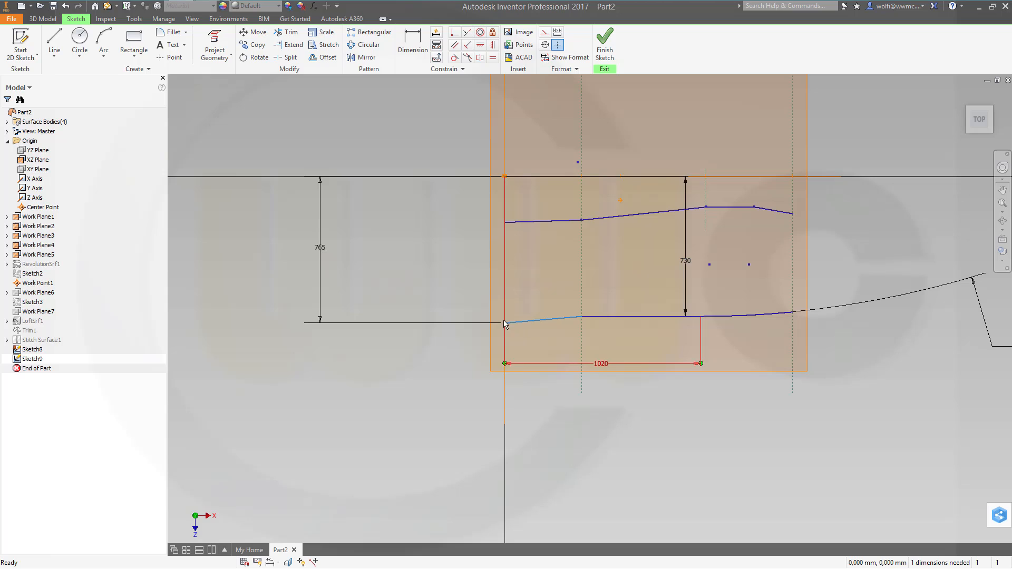
pyautogui.click(531, 326)
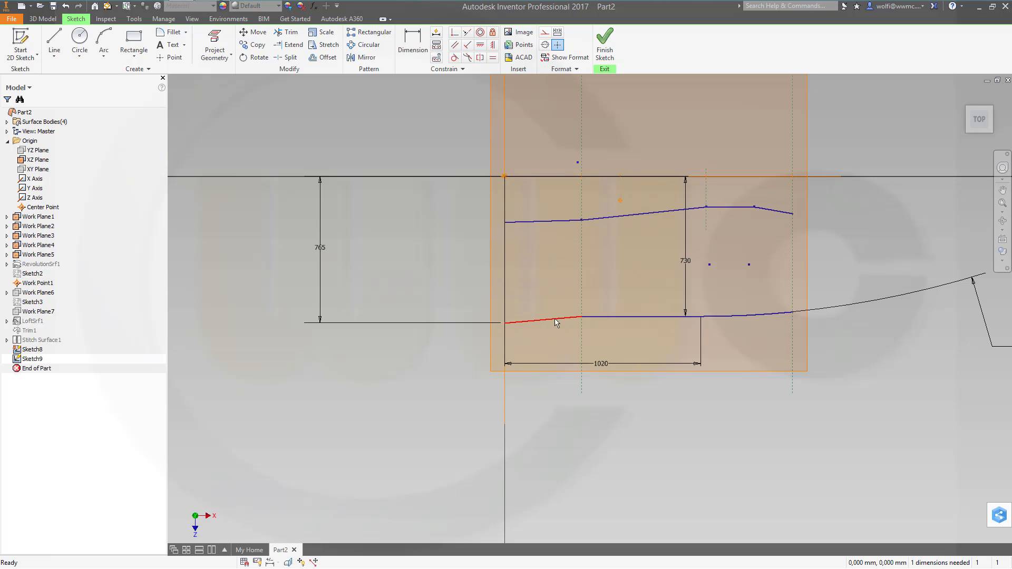
pyautogui.moveTo(559, 322); pyautogui.dragTo(519, 317)
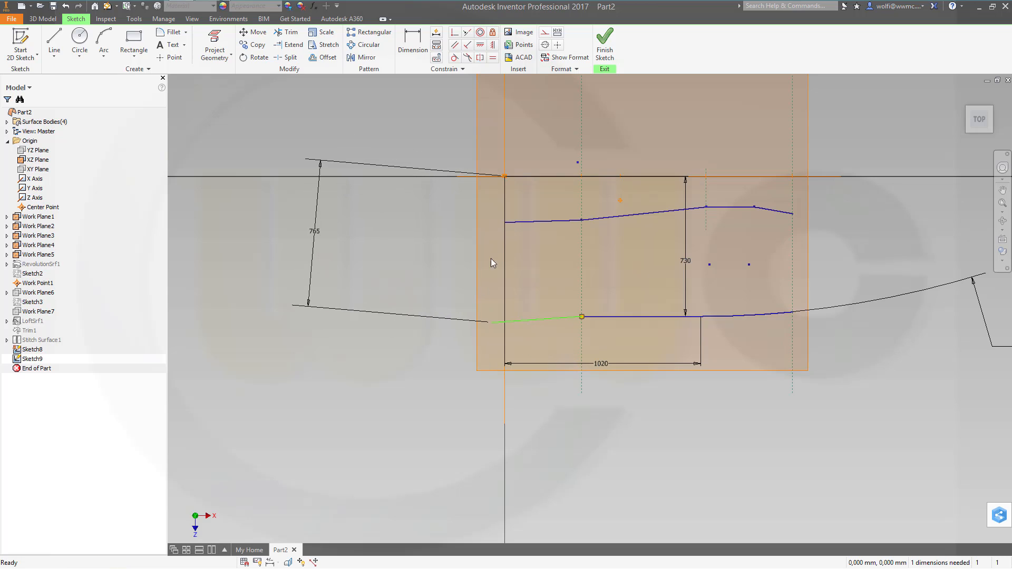
# Step: Try a vertical constraint on the lower profile's sloped line and undo it
pyautogui.click(493, 44)
pyautogui.click(477, 170)
pyautogui.press('Escape')
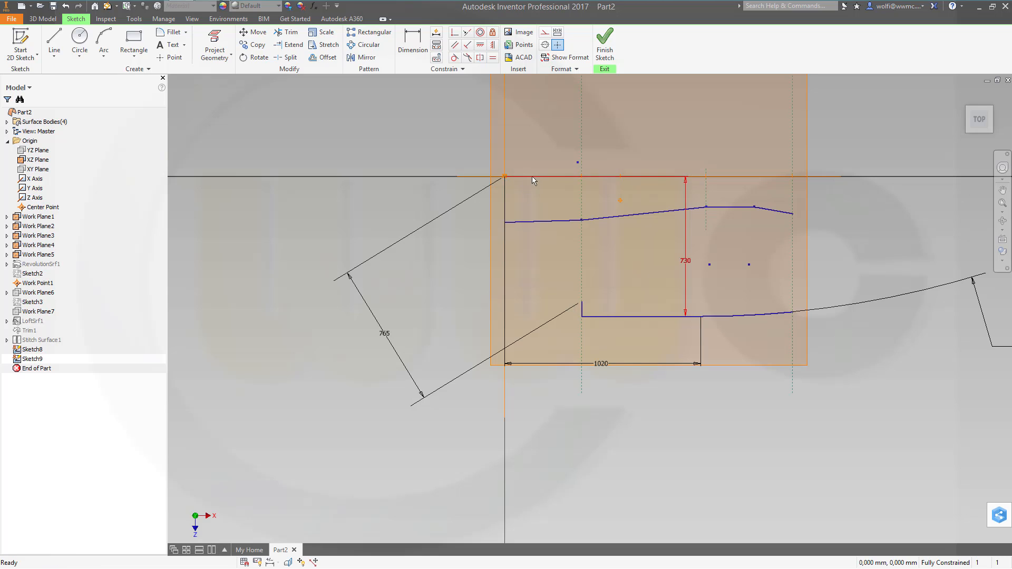
pyautogui.hotkey('ctrl', 'z')
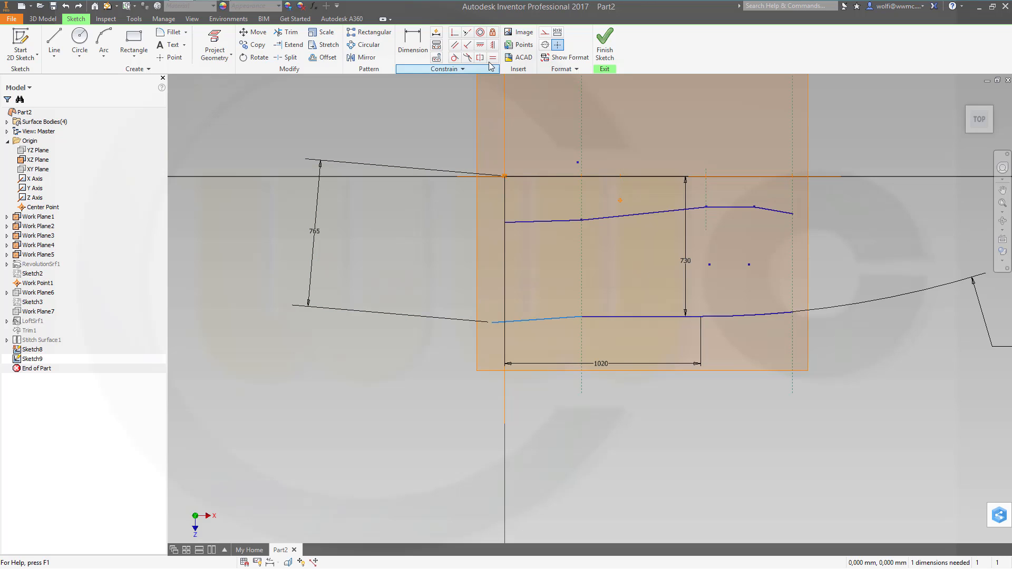
# Step: Align the sloped line's left endpoint vertically with the center point using a vertical constraint
pyautogui.click(492, 44)
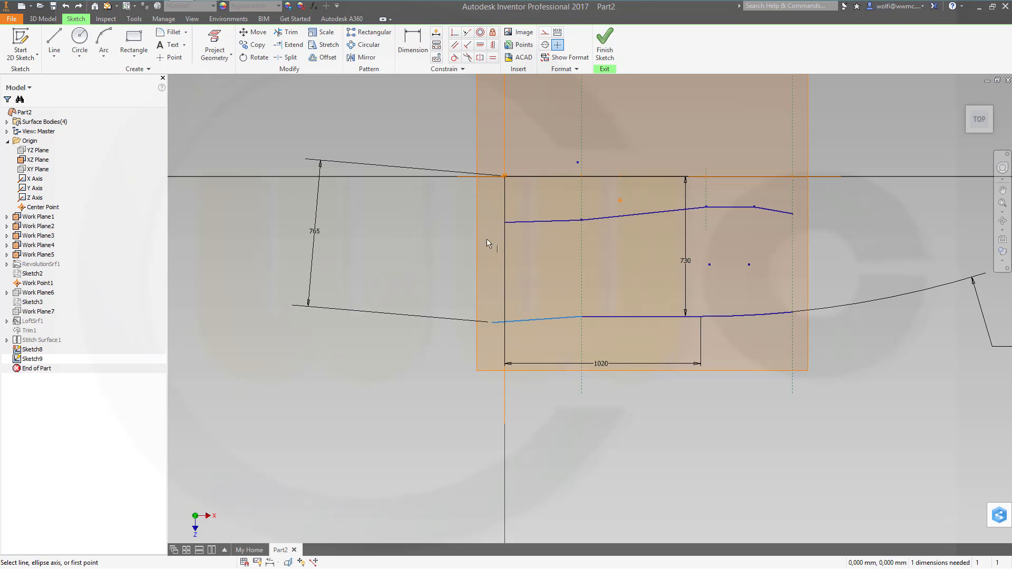
pyautogui.click(493, 323)
pyautogui.click(504, 176)
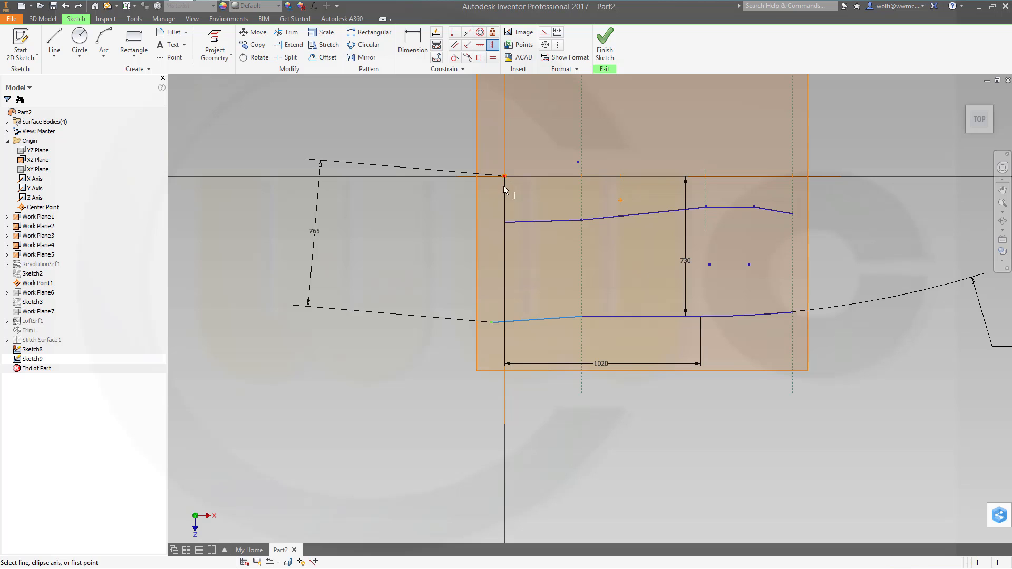
# Step: Finish the second profile sketch and hide the dimensions of Sketch9 in the model view
pyautogui.click(608, 50)
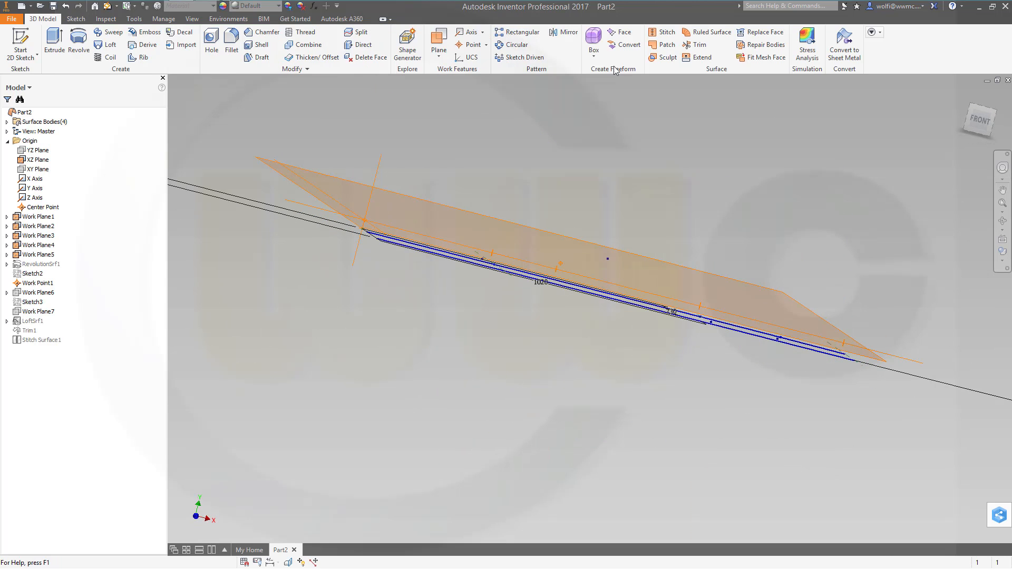
pyautogui.rightClick(39, 359)
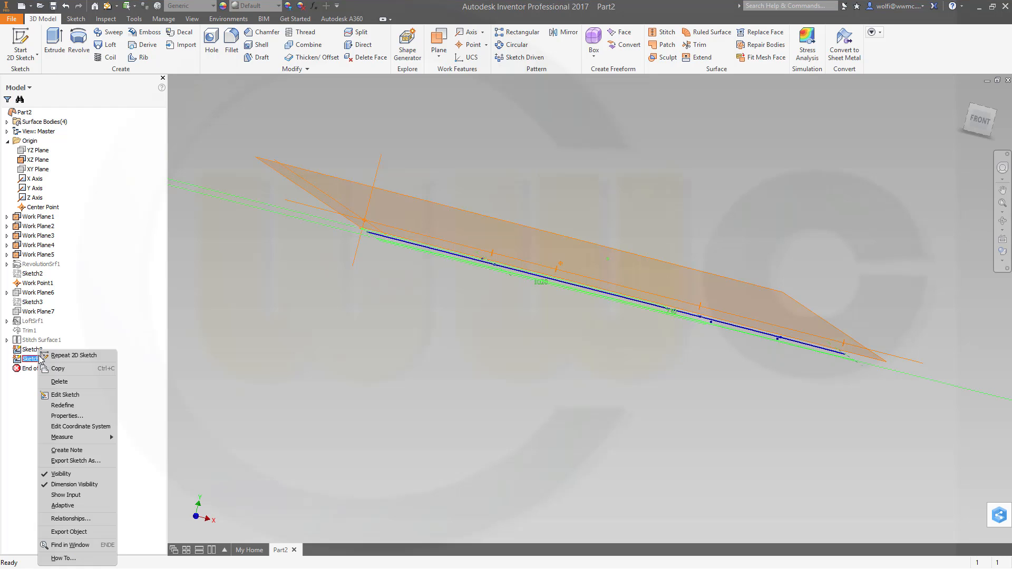
pyautogui.click(67, 486)
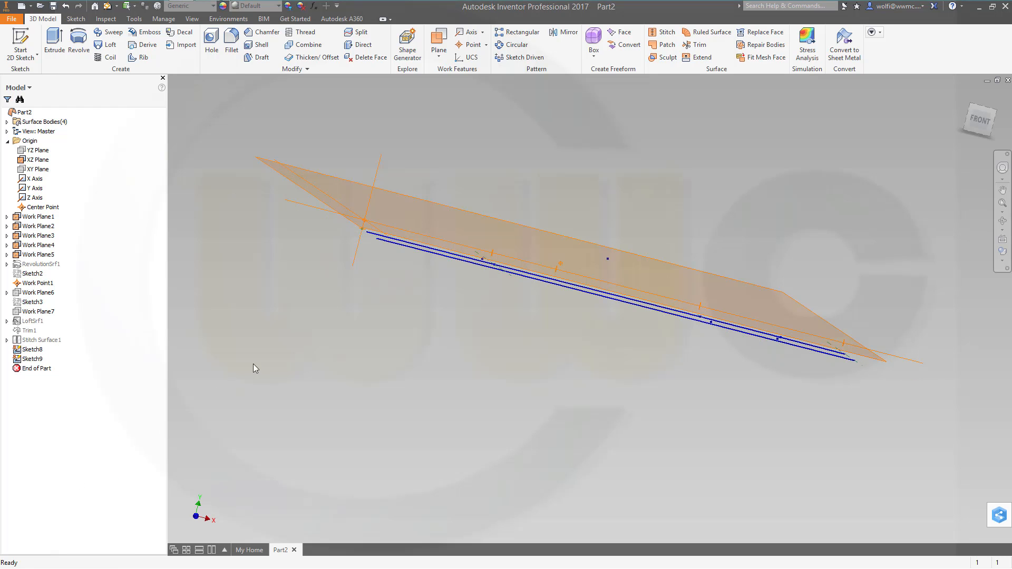
# Step: Open the first profile sketch, Sketch8, for editing with its profile running horizontally in the view
pyautogui.doubleClick(32, 359)
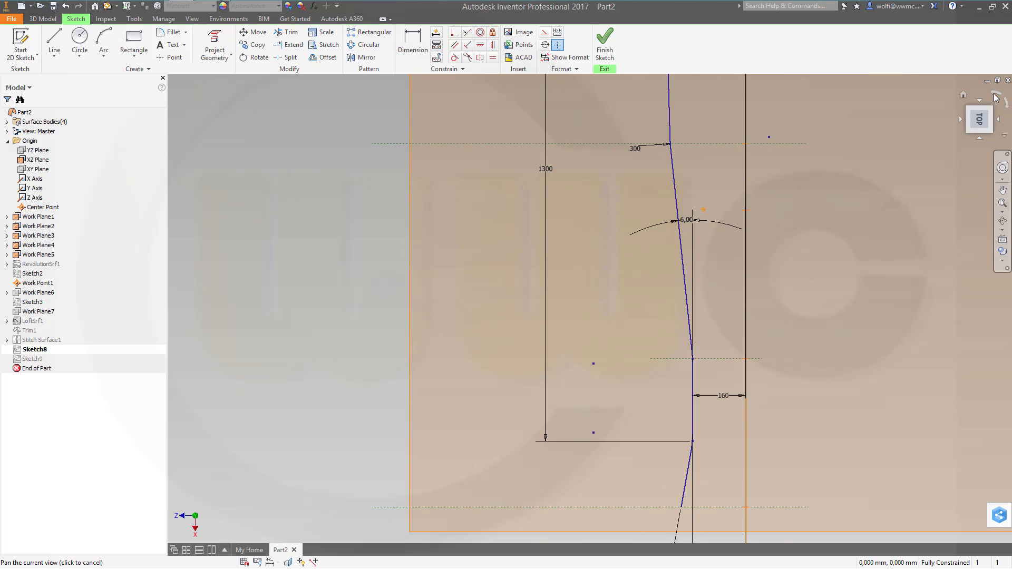
pyautogui.click(995, 94)
pyautogui.scroll(8, 555, 486)
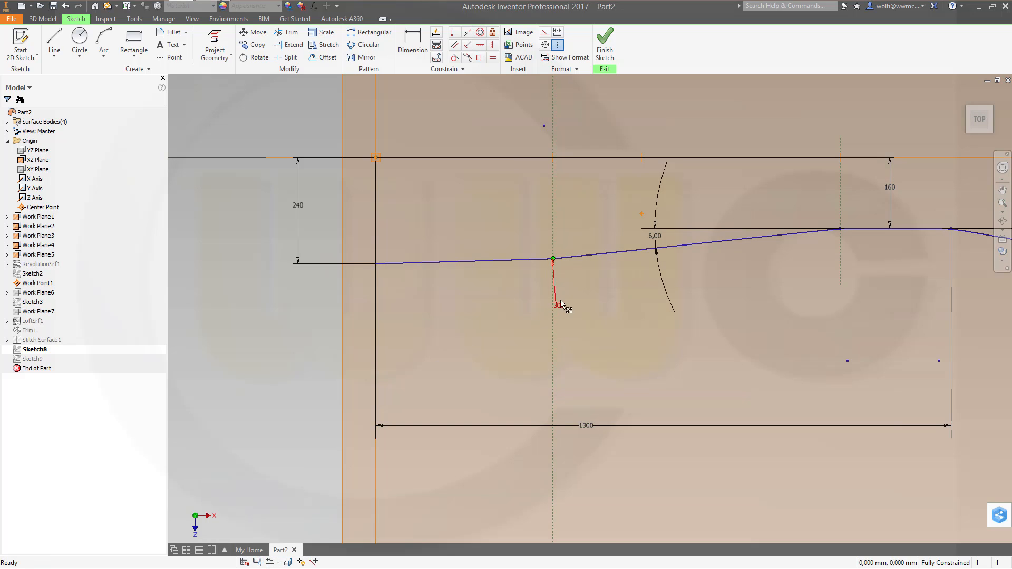
# Step: Examine the 300 mm fillet between the first profile's two sloped lines and its relation to the projected work plane line
pyautogui.scroll(4, 560, 285)
pyautogui.moveTo(556, 182)
pyautogui.mouseDown(button='middle')
pyautogui.moveTo(544, 284)
pyautogui.moveTo(530, 293)
pyautogui.mouseUp(button='middle')
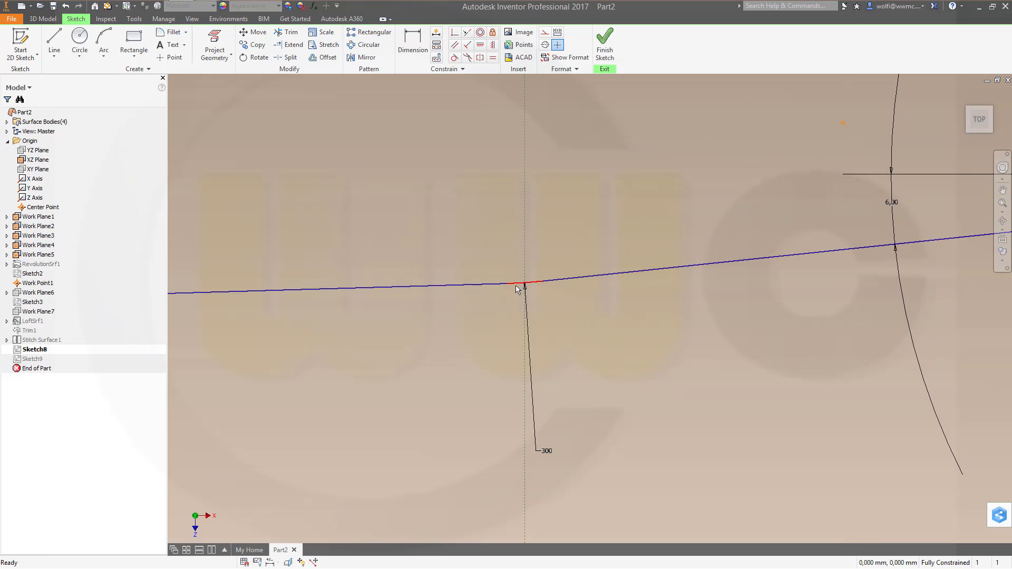
pyautogui.scroll(2, 522, 286)
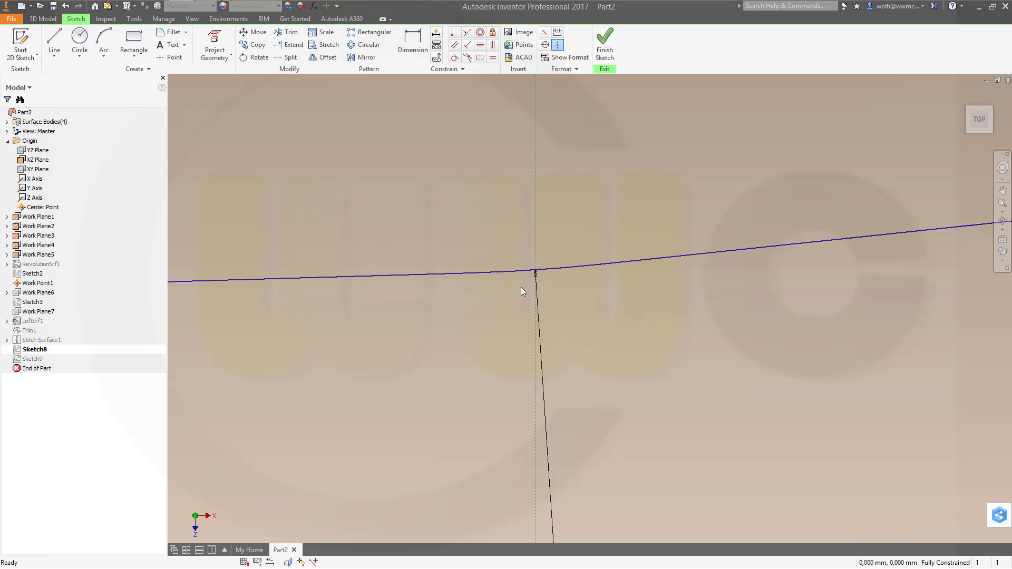
pyautogui.moveTo(580, 266); pyautogui.dragTo(427, 219, button='middle')
pyautogui.scroll(-3, 318, 176)
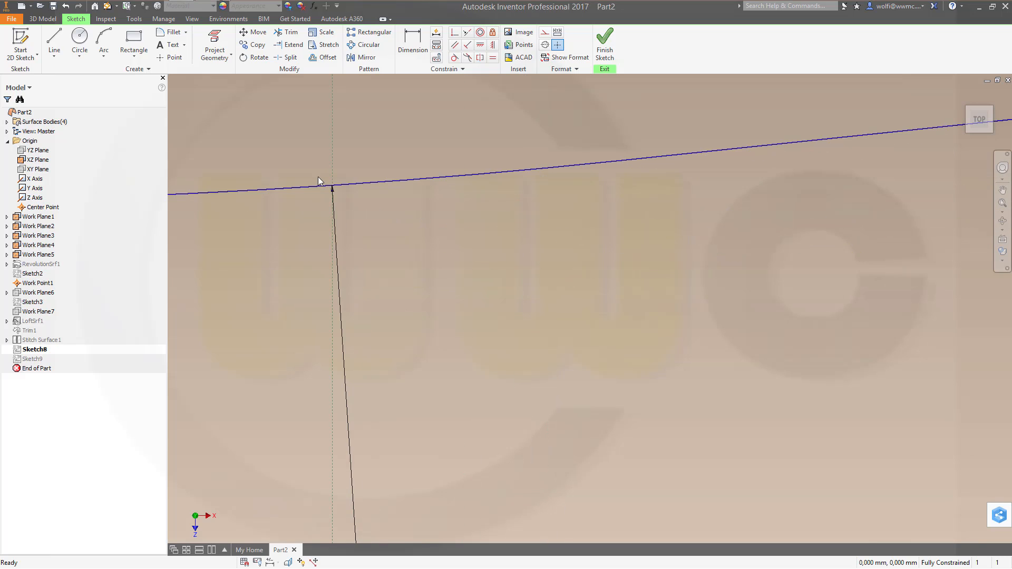
pyautogui.moveTo(330, 191); pyautogui.dragTo(333, 238, button='middle')
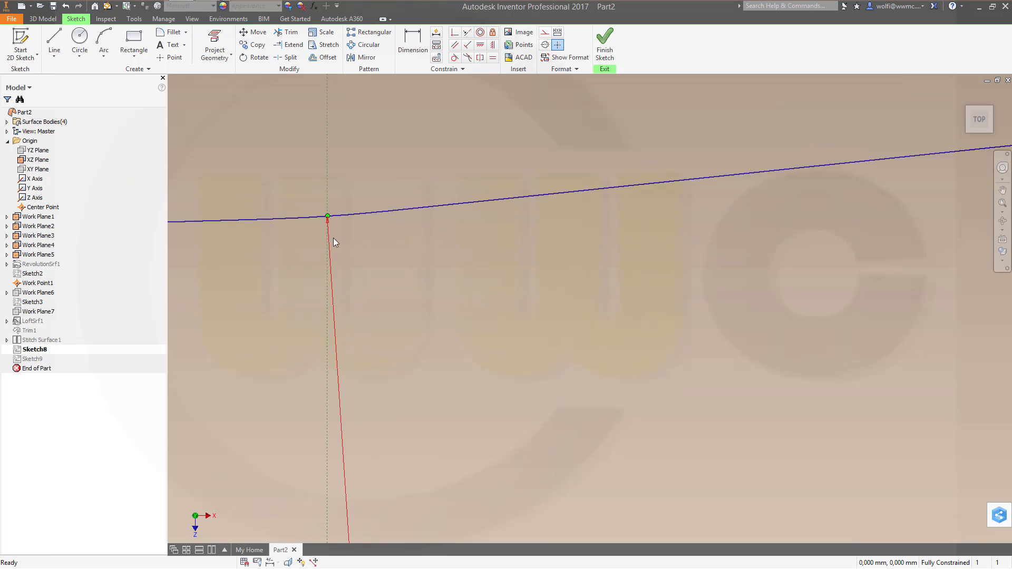
pyautogui.scroll(-3, 340, 263)
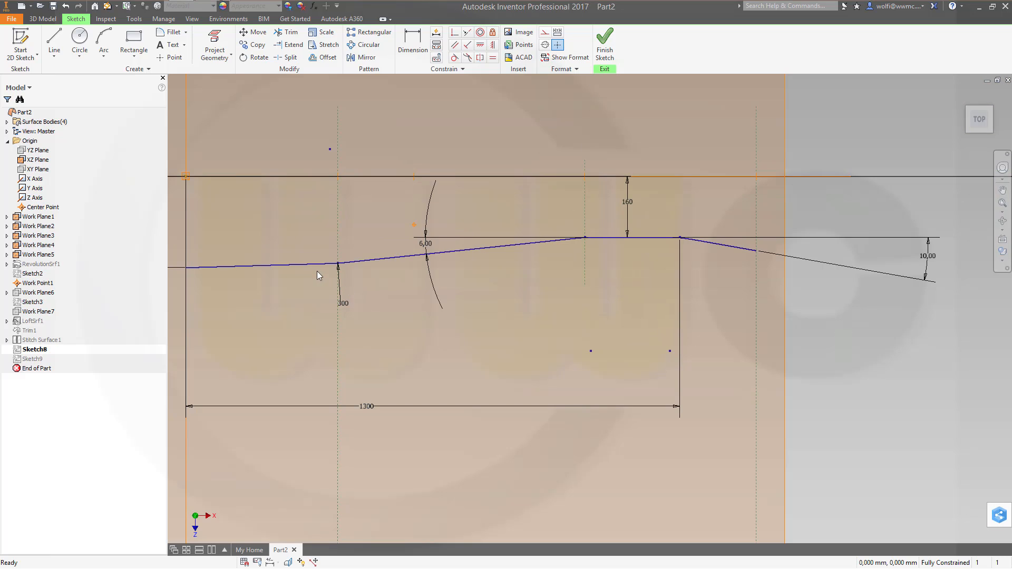
pyautogui.scroll(5, 346, 264)
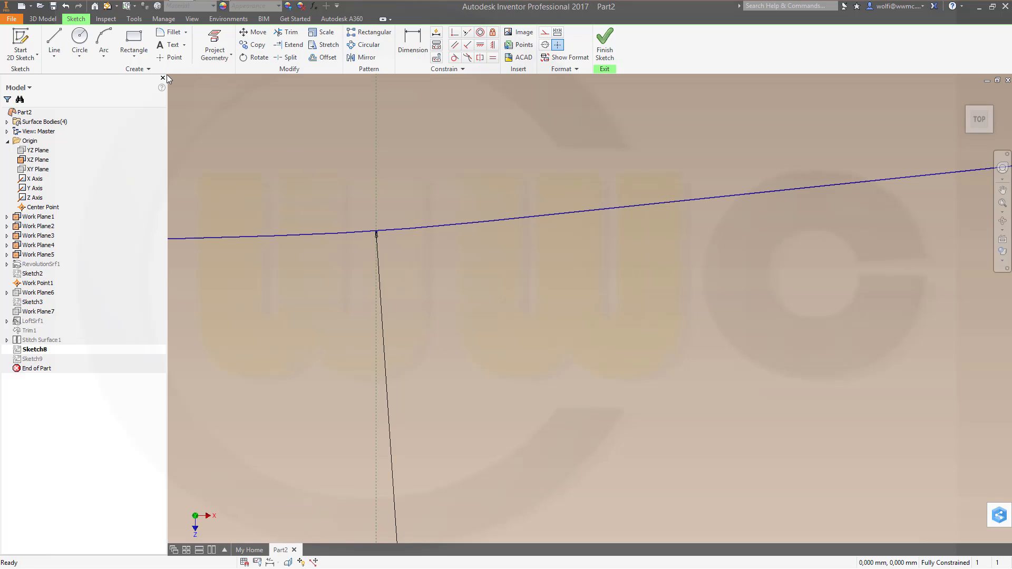
# Step: Extend the two sloped lines to a sharp corner and delete the 300 mm fillet arc between them
pyautogui.click(290, 45)
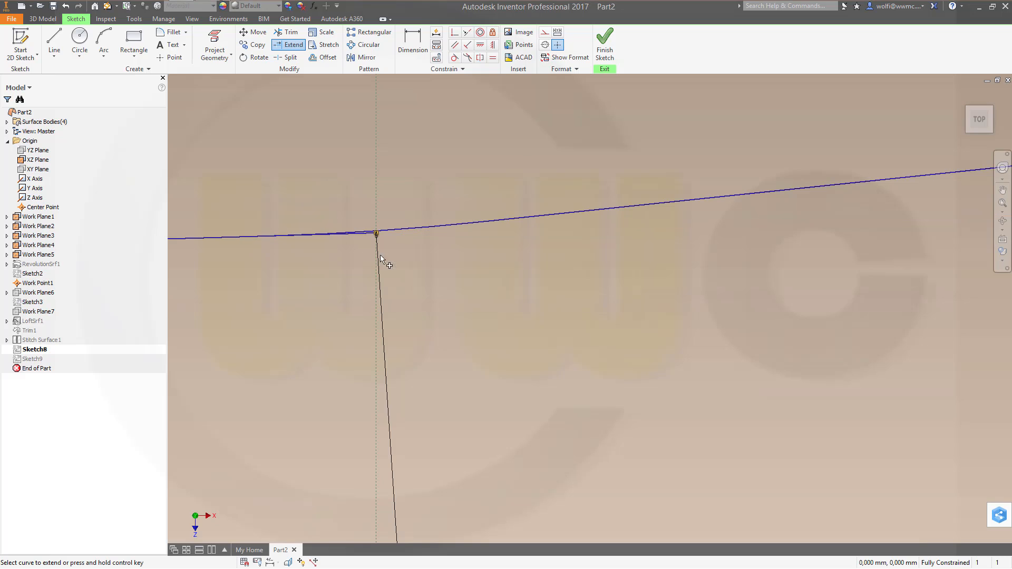
pyautogui.click(493, 226)
pyautogui.press('Escape')
pyautogui.scroll(10, 361, 240)
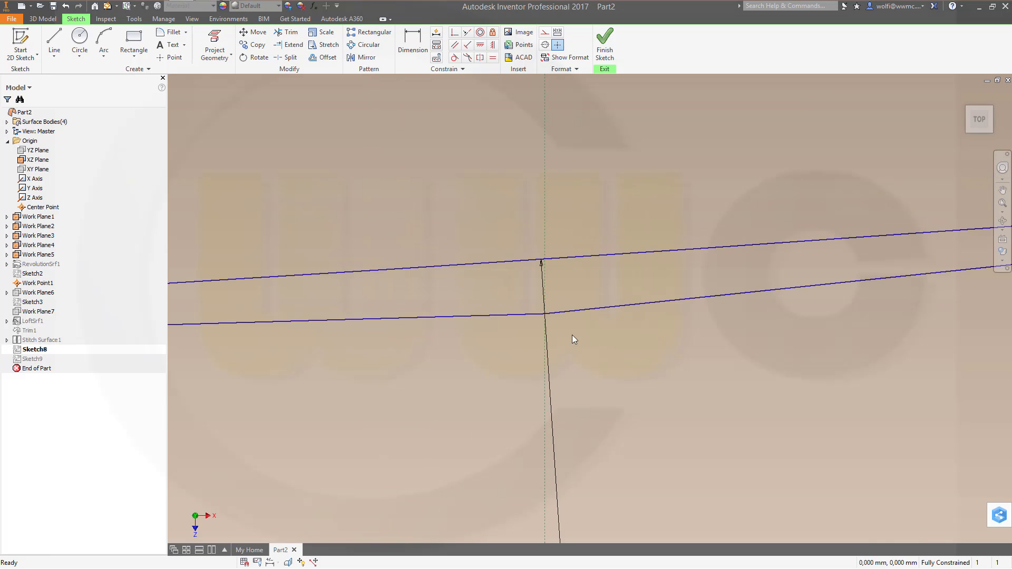
pyautogui.click(506, 263)
pyautogui.press('Delete')
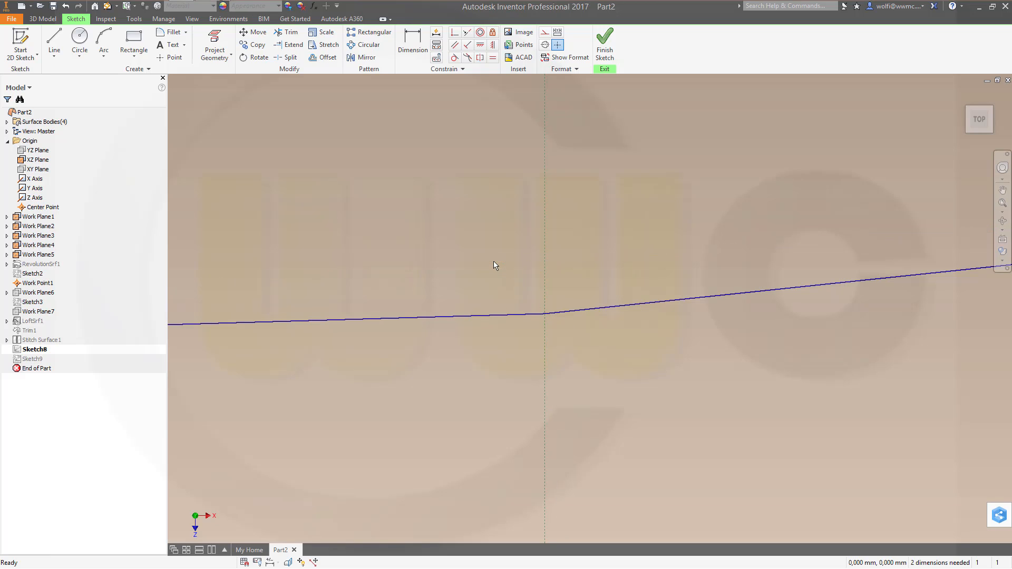
# Step: Show all sketch constraints and delete the coincident constraint on the sloped lines' shared corner point
pyautogui.scroll(-2, 534, 336)
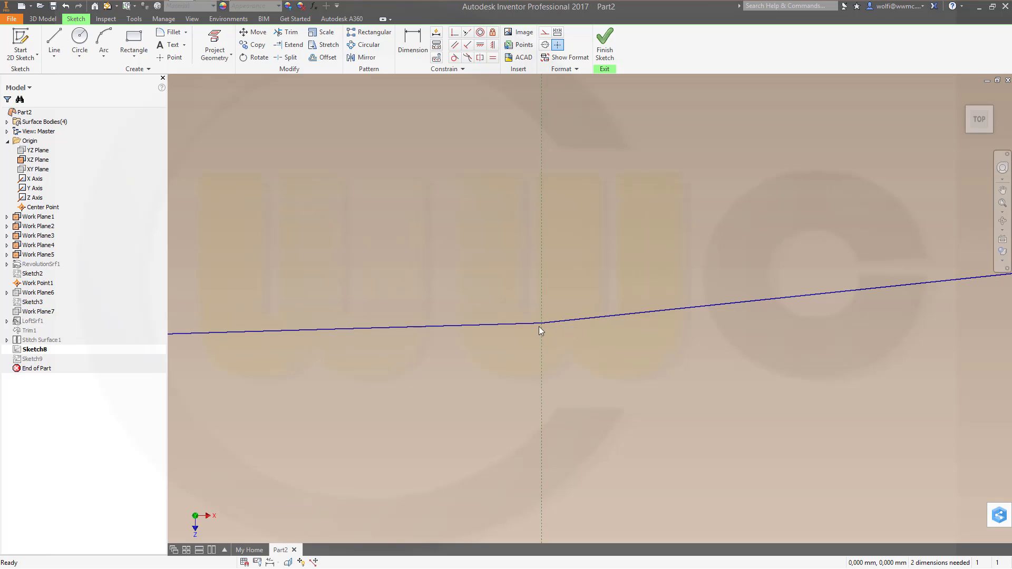
pyautogui.rightClick(524, 311)
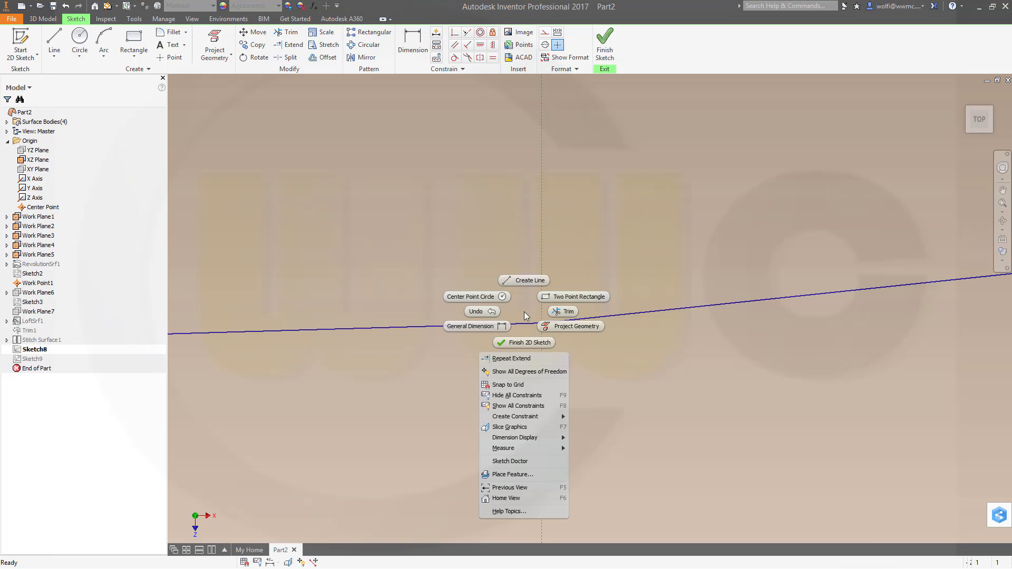
pyautogui.click(509, 406)
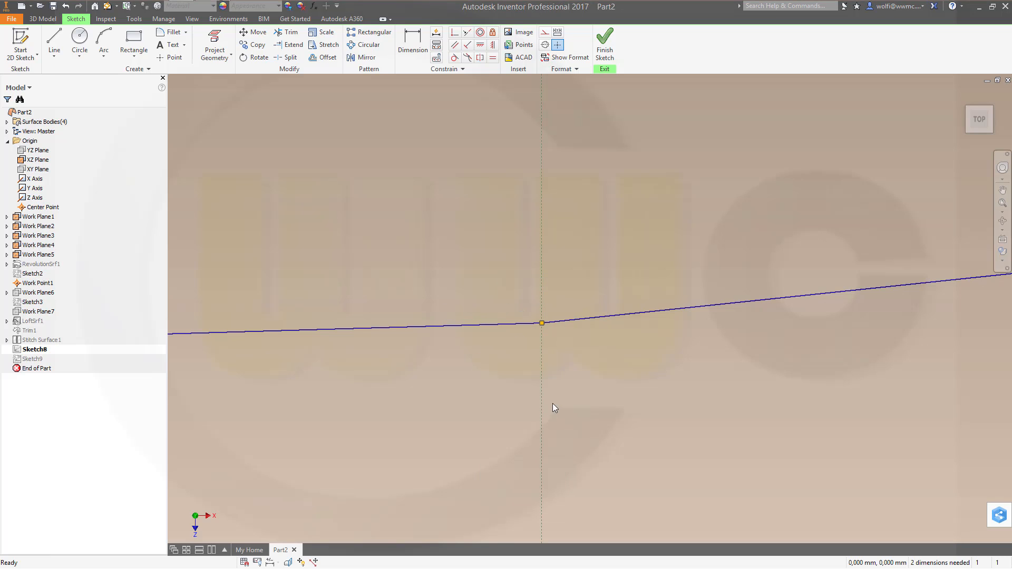
pyautogui.click(541, 324)
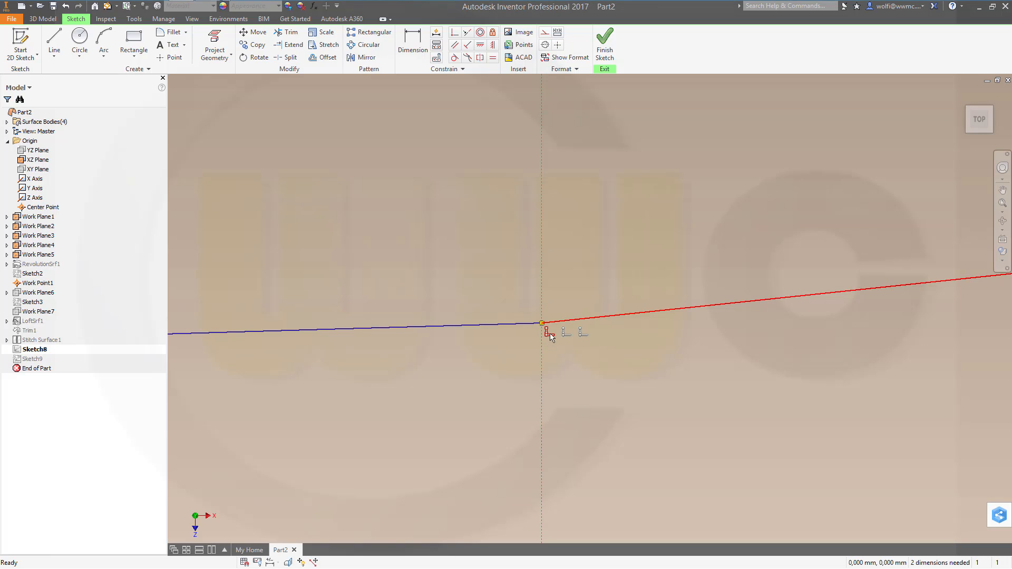
pyautogui.rightClick(549, 333)
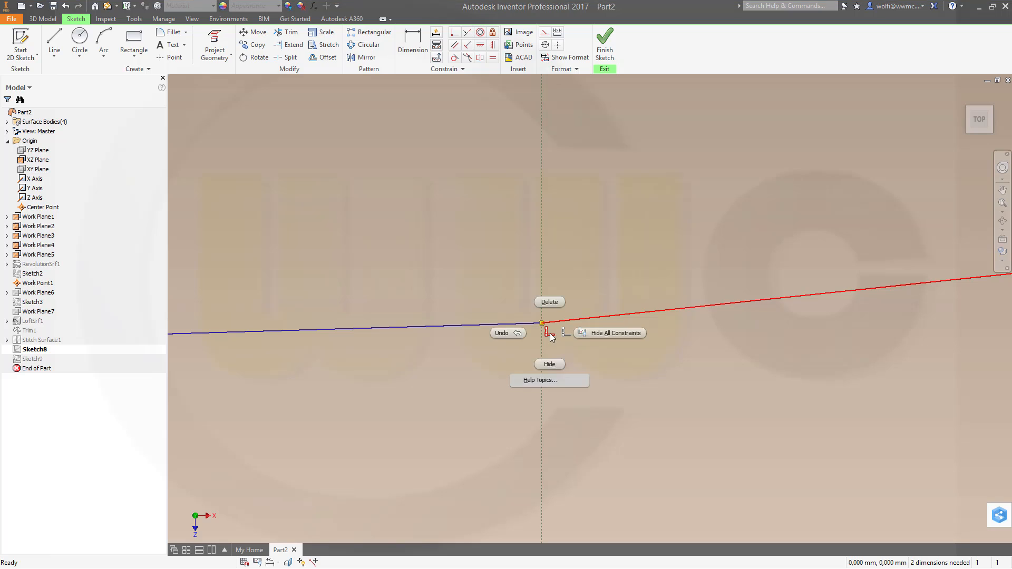
pyautogui.click(550, 302)
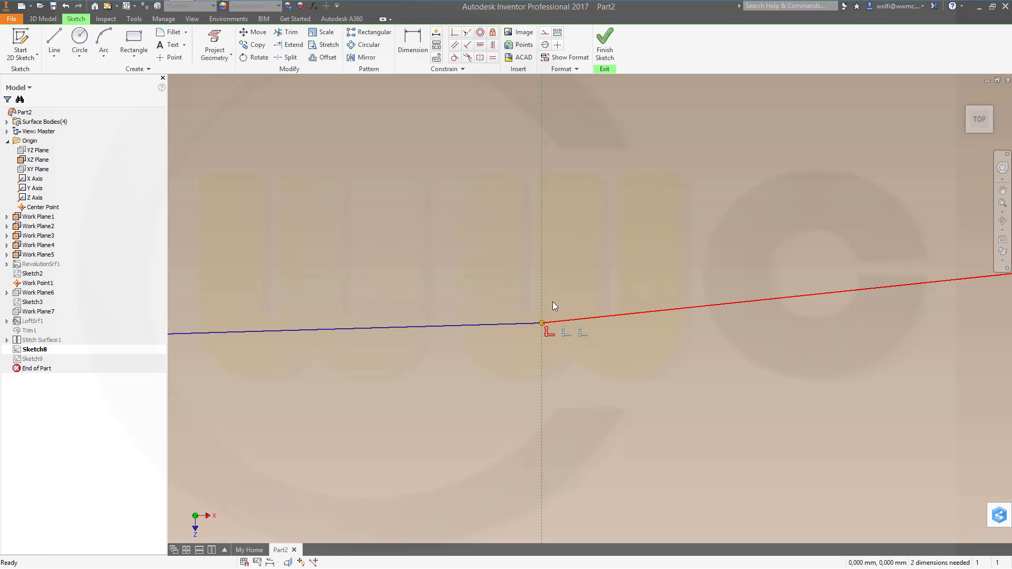
pyautogui.rightClick(543, 326)
pyautogui.click(546, 357)
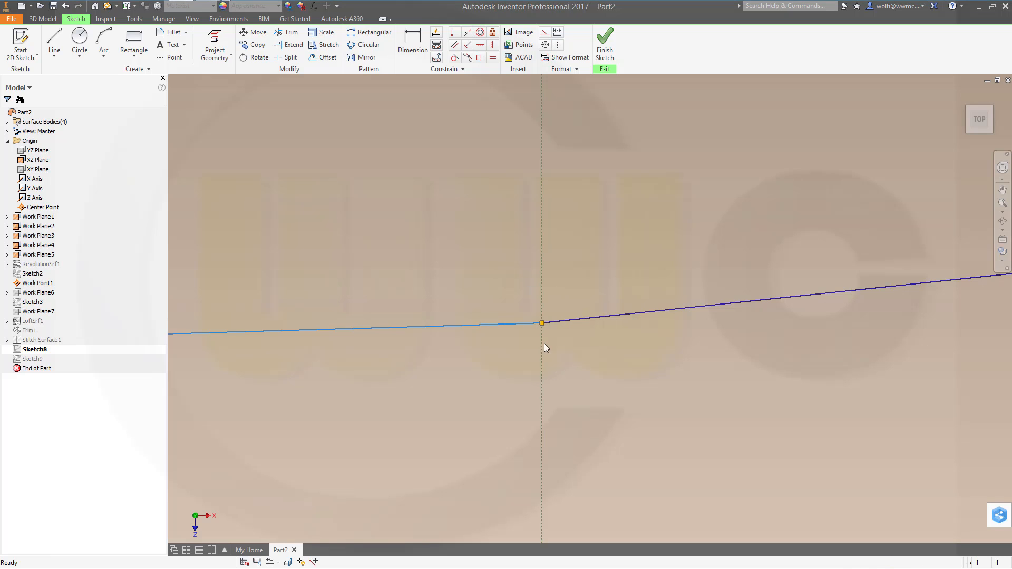
# Step: Delete the corner's coincident constraint to the projected work plane line and pull the two sloped lines' ends away from it
pyautogui.moveTo(544, 325); pyautogui.dragTo(567, 331)
pyautogui.rightClick(541, 323)
pyautogui.click(547, 333)
pyautogui.rightClick(546, 333)
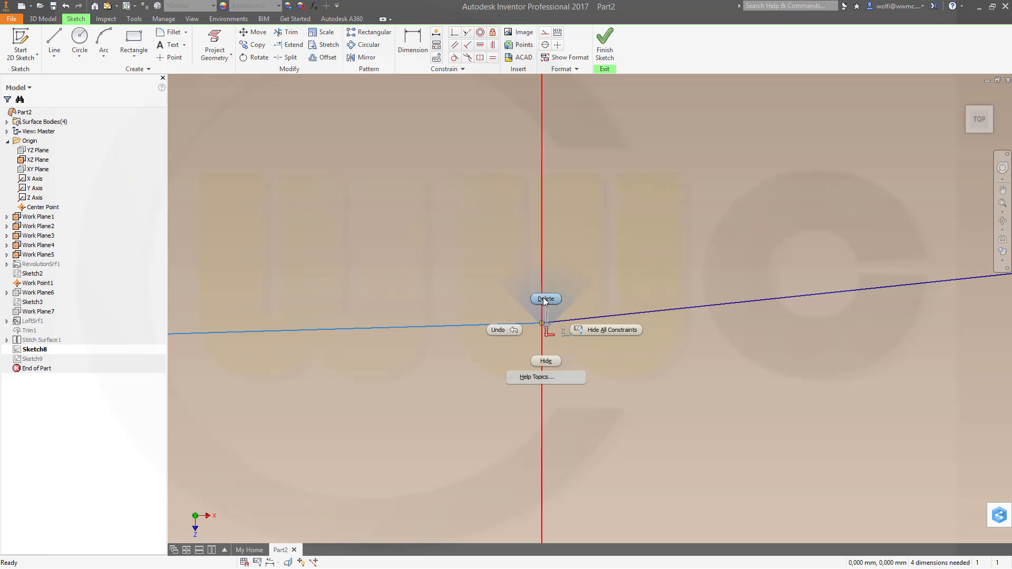
pyautogui.click(543, 295)
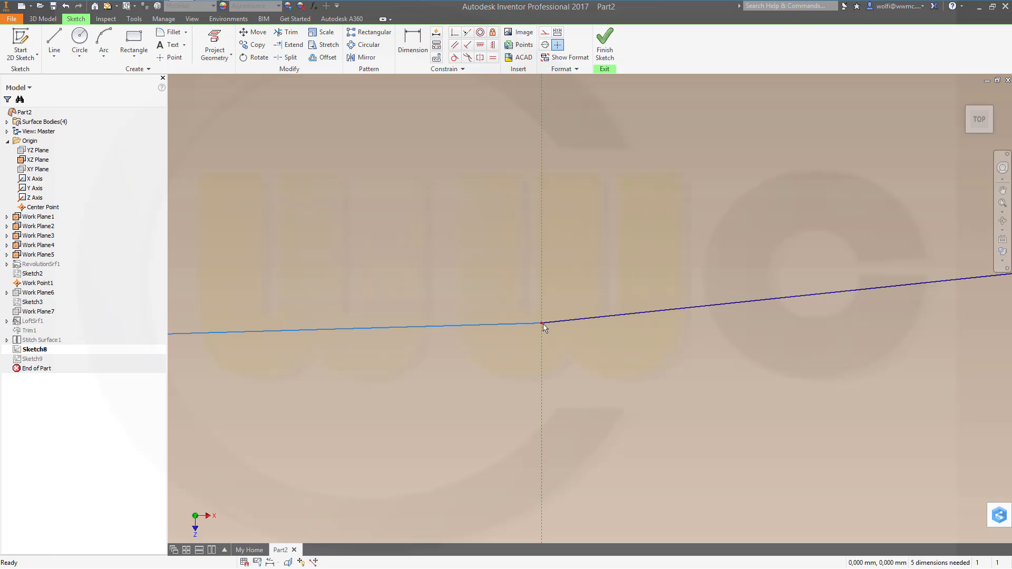
pyautogui.moveTo(545, 327); pyautogui.dragTo(657, 289)
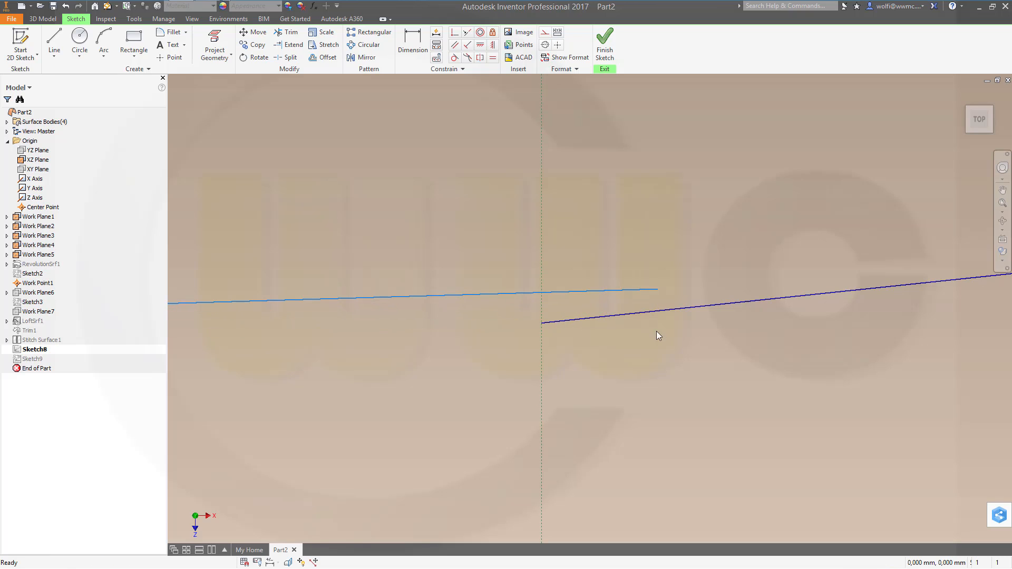
pyautogui.moveTo(543, 323); pyautogui.dragTo(632, 314)
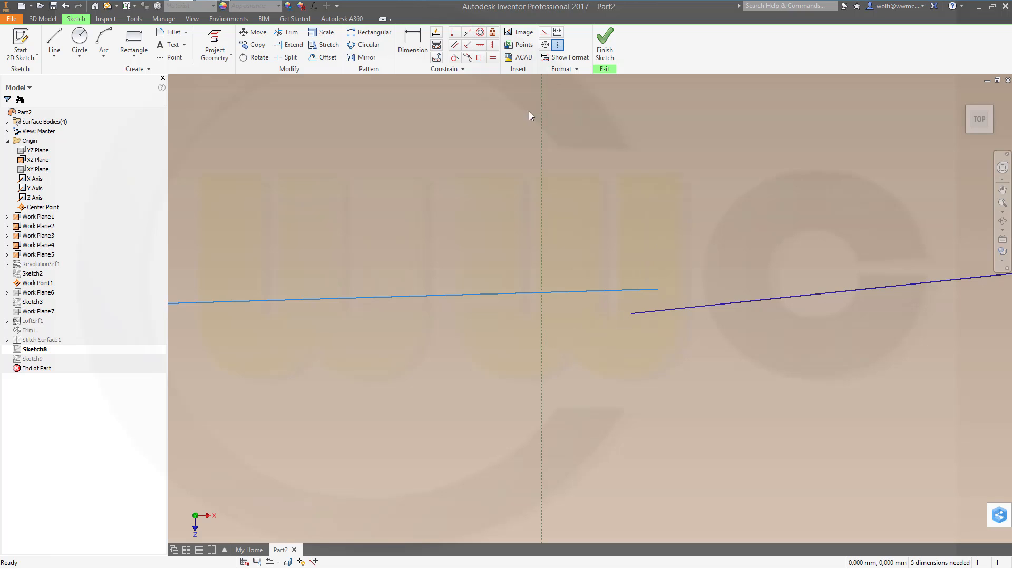
# Step: Rejoin the free ends of the two sloped lines with a coincident constraint
pyautogui.click(455, 32)
pyautogui.click(632, 315)
pyautogui.click(658, 290)
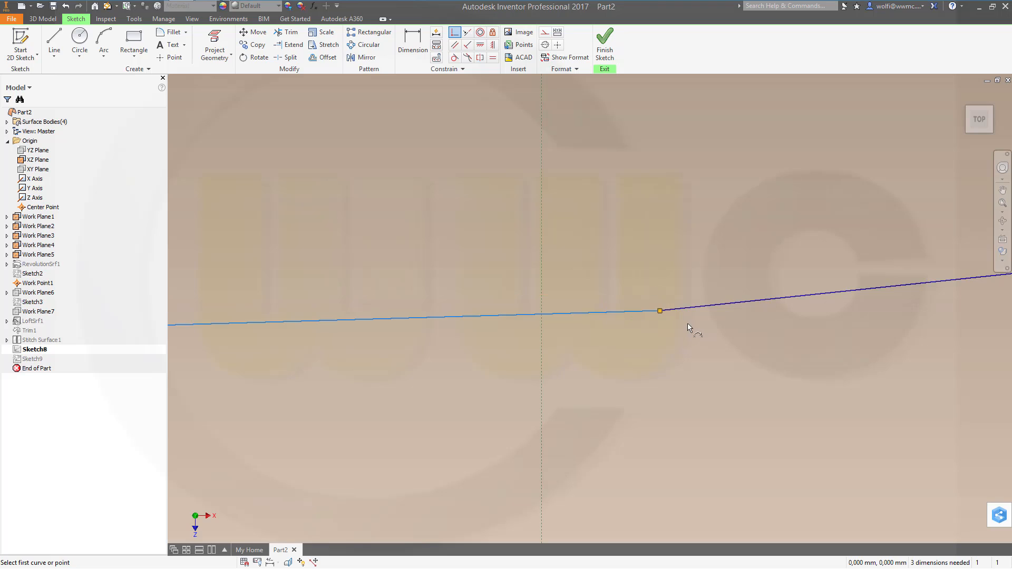
# Step: Project the work plane at the work point into the sketch as a construction line
pyautogui.scroll(3, 759, 368)
pyautogui.scroll(-8, 779, 382)
pyautogui.scroll(9, 843, 352)
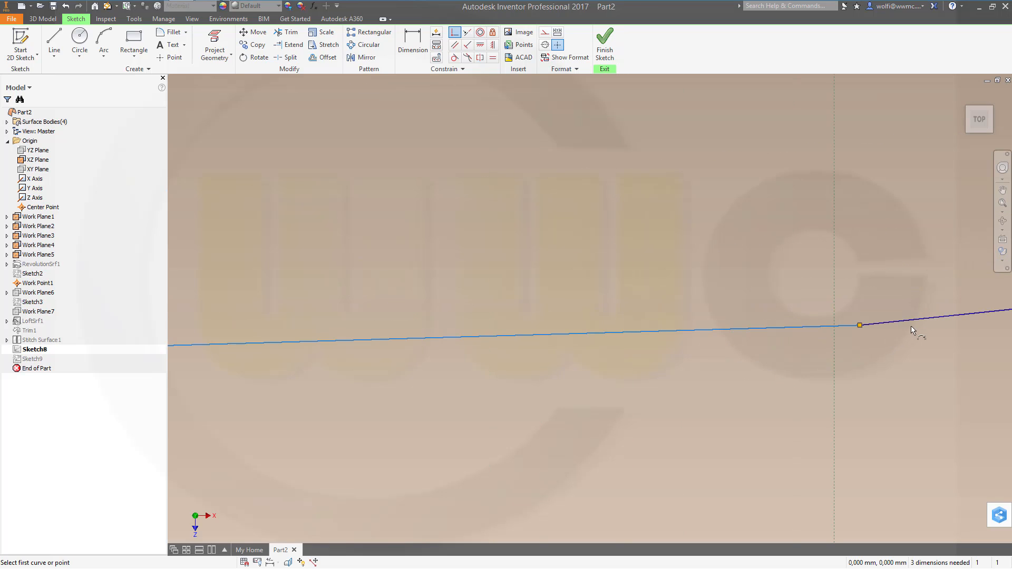
pyautogui.moveTo(911, 327); pyautogui.dragTo(371, 303, button='middle')
pyautogui.scroll(8, 677, 324)
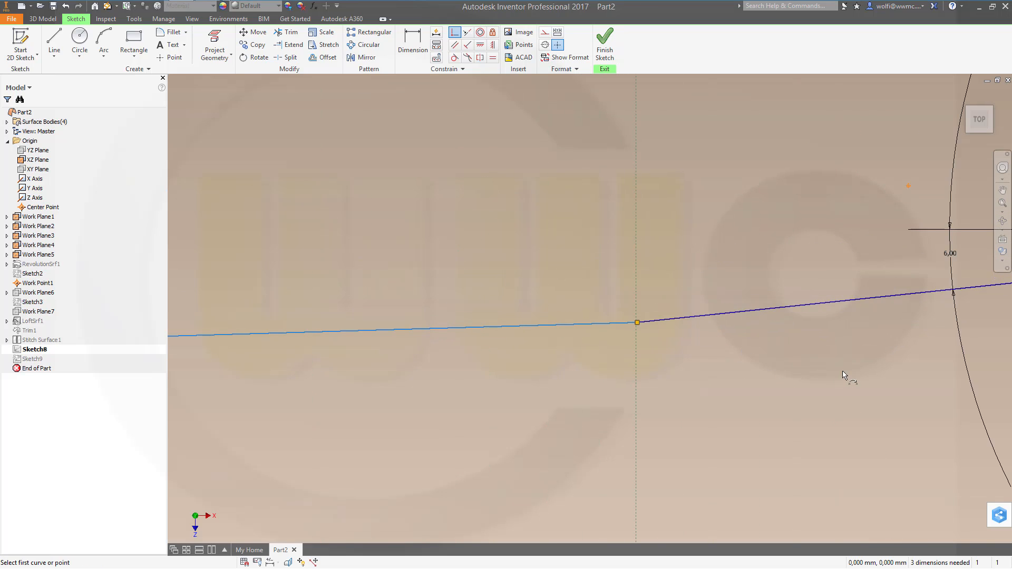
pyautogui.scroll(3, 827, 370)
pyautogui.moveTo(652, 352)
pyautogui.mouseDown(button='middle')
pyautogui.moveTo(588, 344)
pyautogui.moveTo(427, 271)
pyautogui.moveTo(371, 266)
pyautogui.moveTo(395, 285)
pyautogui.mouseUp(button='middle')
pyautogui.moveTo(546, 235); pyautogui.dragTo(575, 344, button='middle')
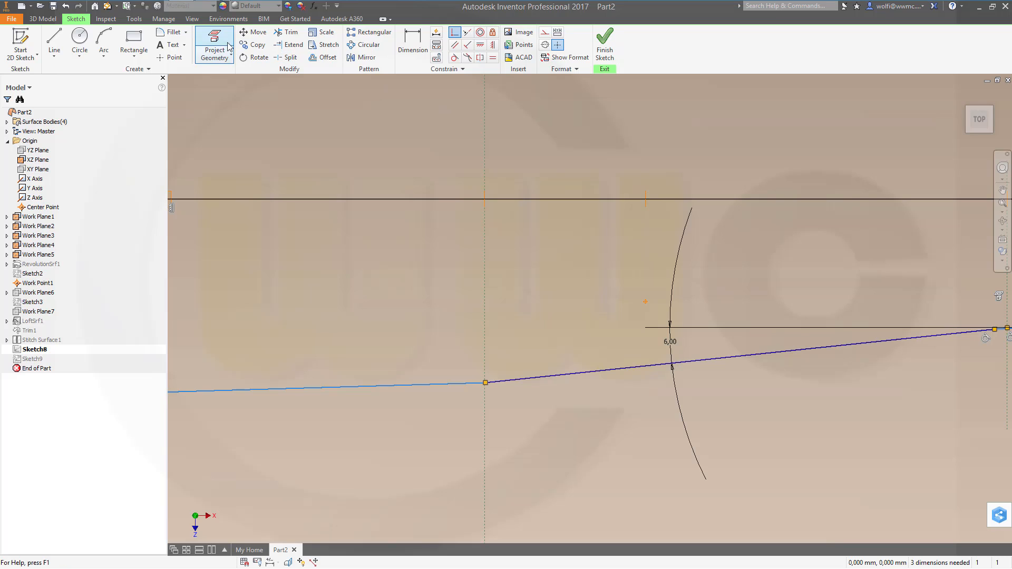
pyautogui.click(545, 34)
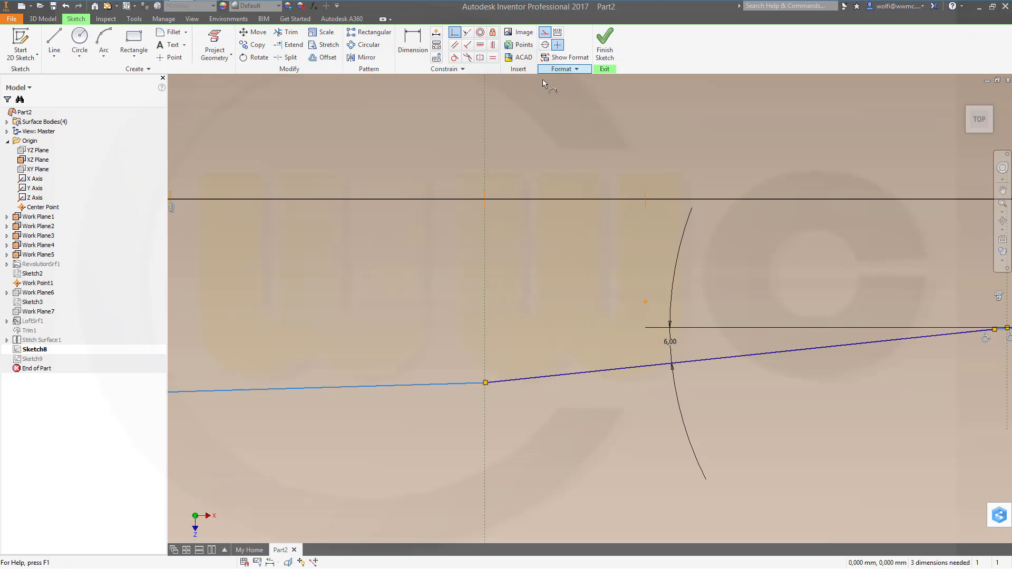
pyautogui.click(218, 36)
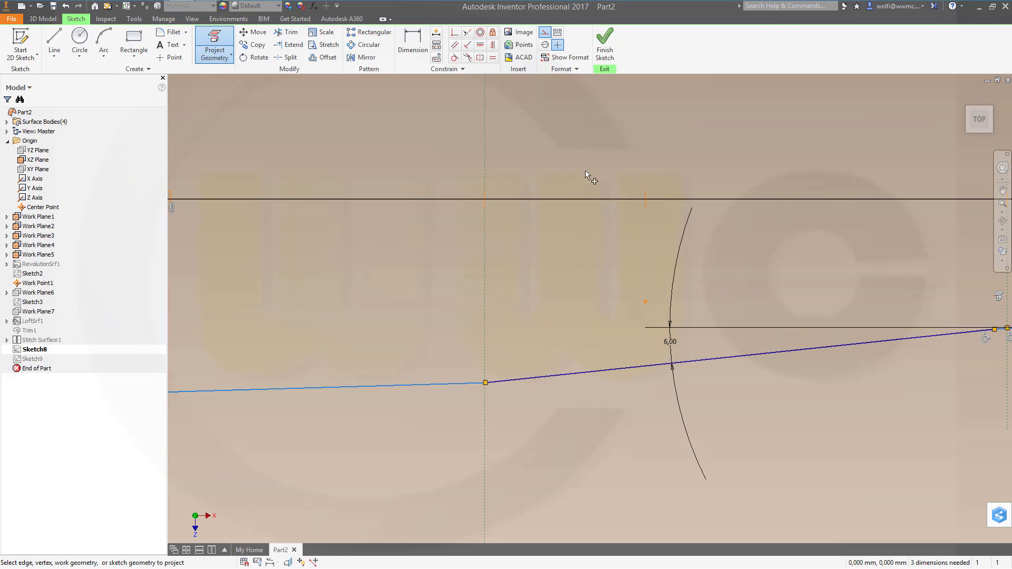
pyautogui.click(646, 207)
pyautogui.click(543, 33)
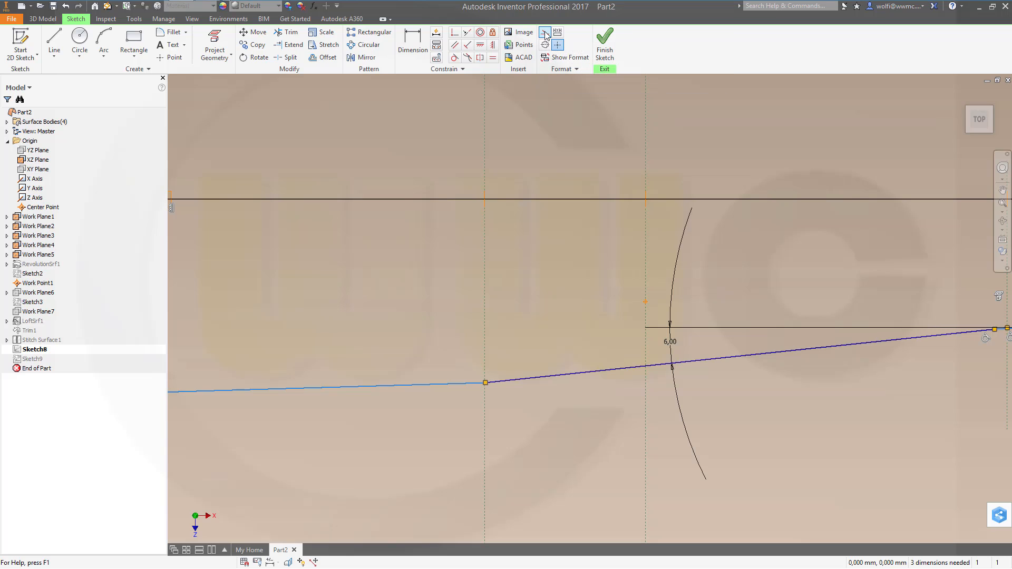
# Step: Constrain the sloped lines' shared corner point coincident with the newly projected construction line
pyautogui.click(454, 32)
pyautogui.click(580, 375)
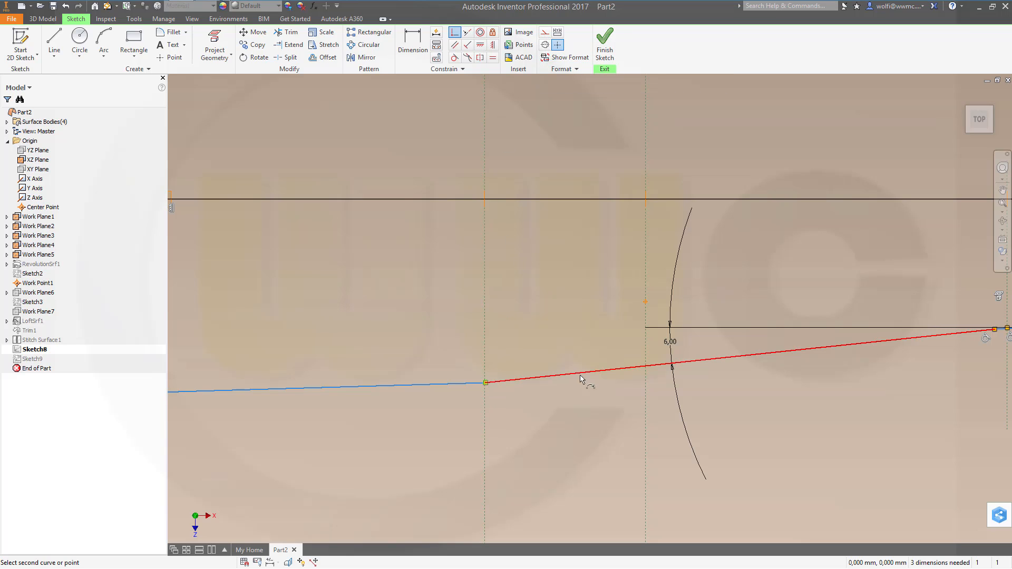
pyautogui.click(647, 302)
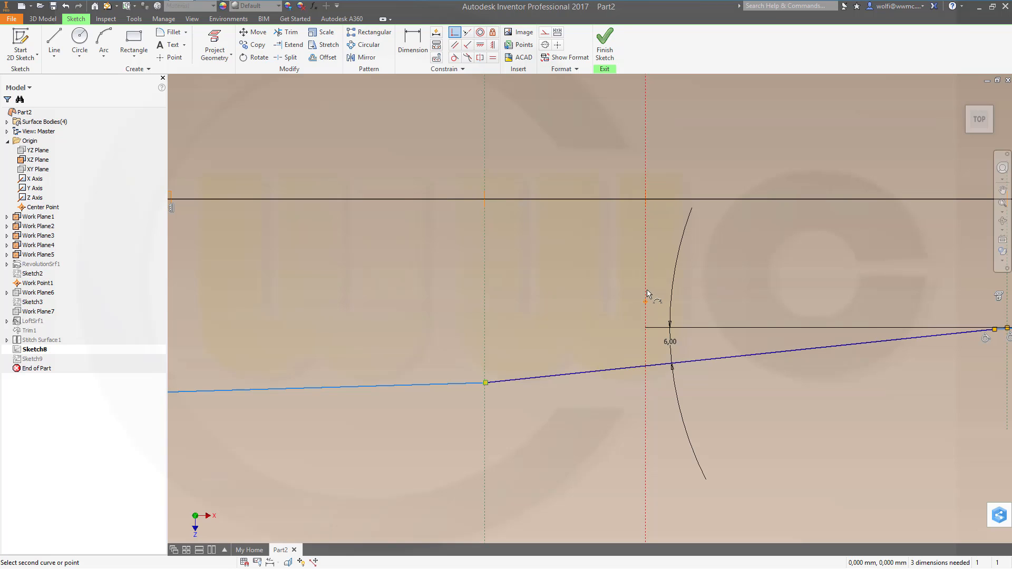
pyautogui.click(646, 291)
pyautogui.scroll(3, 589, 453)
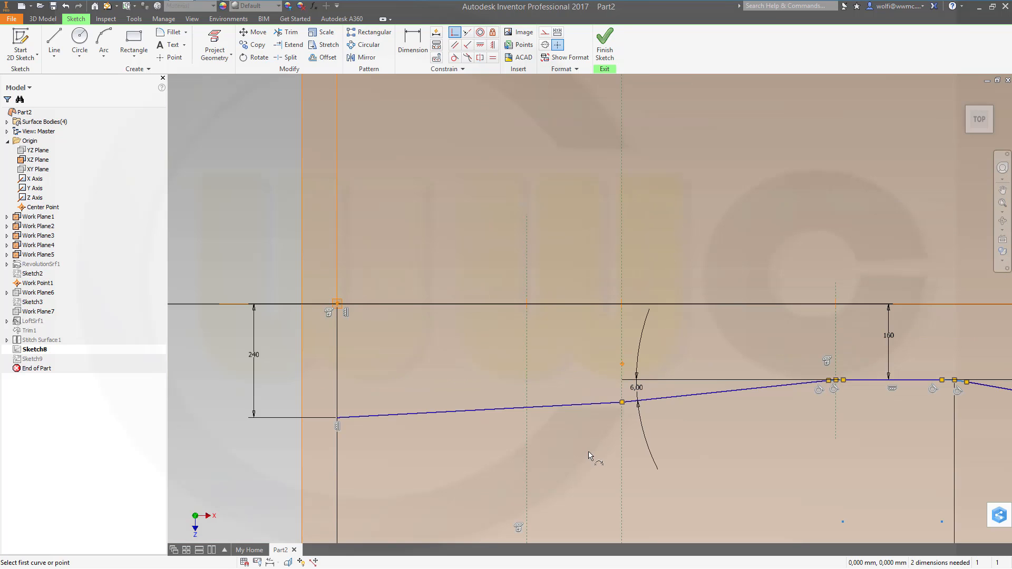
# Step: Finish editing the first profile sketch and view both profiles in the model
pyautogui.click(604, 43)
pyautogui.moveTo(457, 372); pyautogui.dragTo(637, 378, button='middle')
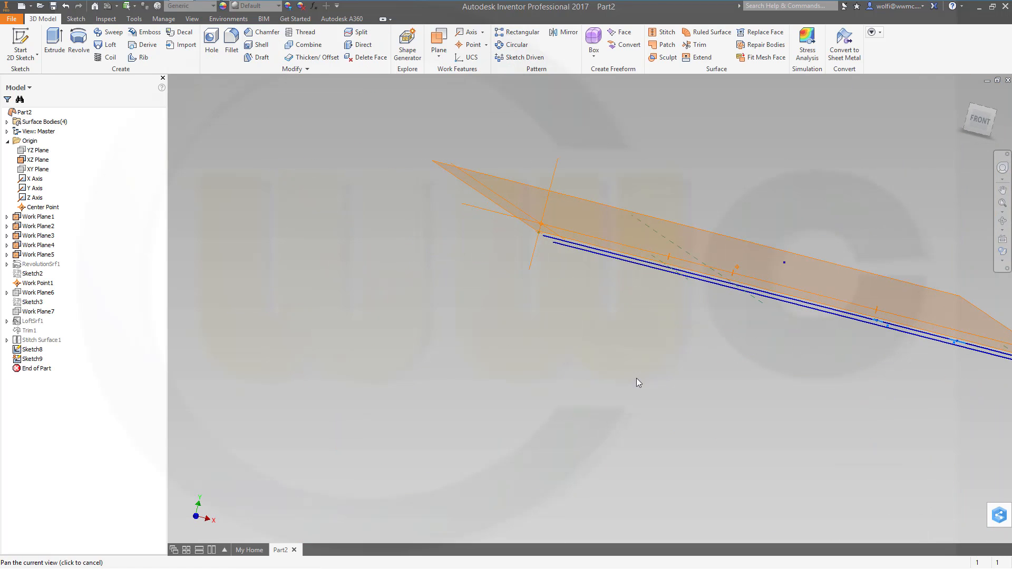
pyautogui.moveTo(546, 357)
pyautogui.keyDown('shift'); pyautogui.mouseDown(button='middle')
pyautogui.moveTo(546, 397)
pyautogui.moveTo(617, 347)
pyautogui.moveTo(570, 388)
pyautogui.moveTo(637, 398)
pyautogui.moveTo(571, 421)
pyautogui.mouseUp(button='middle'); pyautogui.keyUp('shift')
pyautogui.press('capslock')
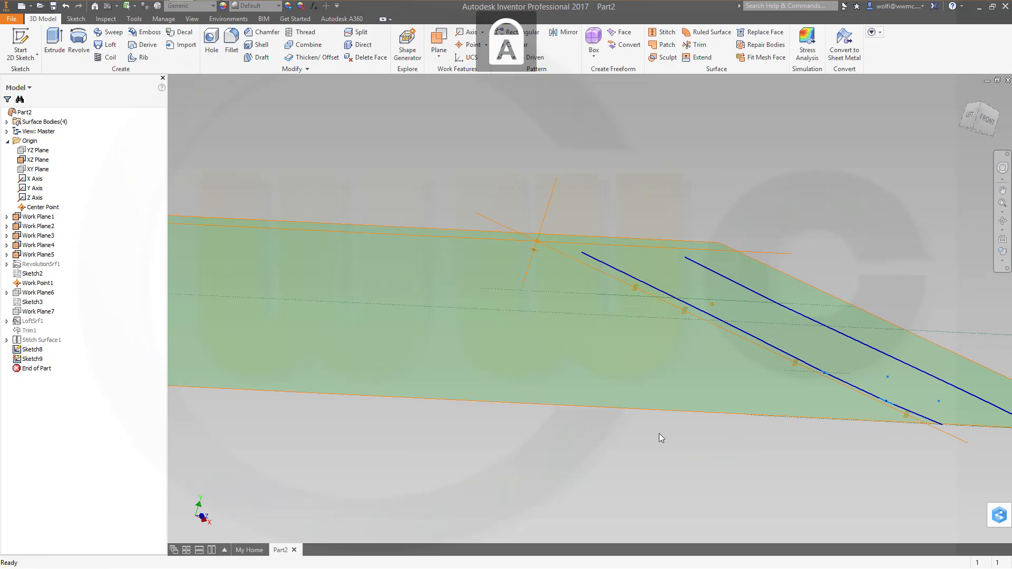
pyautogui.press('capslock')
pyautogui.keyDown('shift'); pyautogui.moveTo(691, 421); pyautogui.dragTo(637, 409, button='middle'); pyautogui.keyUp('shift')
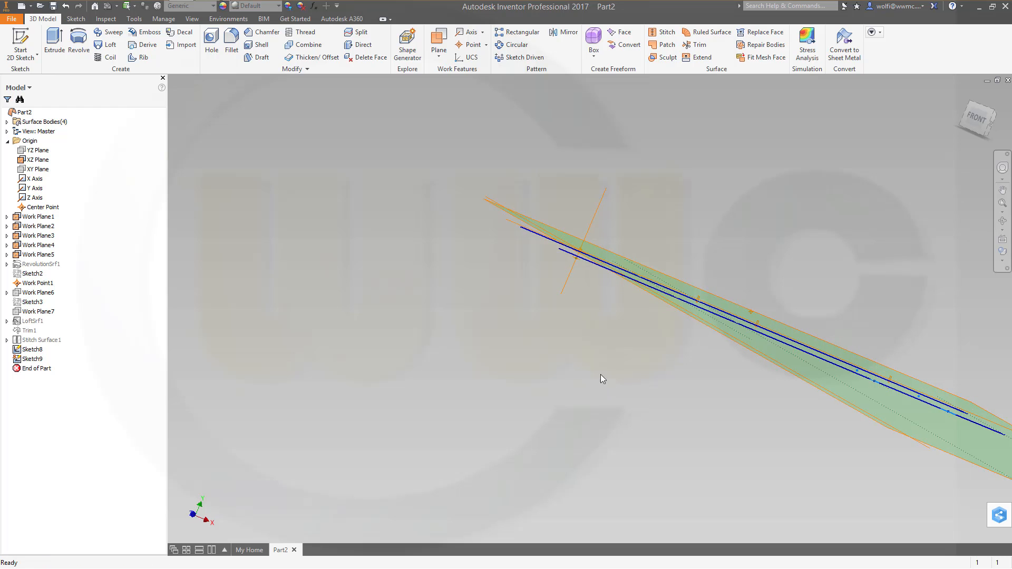
# Step: Hide the XZ plane and start a new sketch on the XY plane
pyautogui.rightClick(35, 160)
pyautogui.click(57, 225)
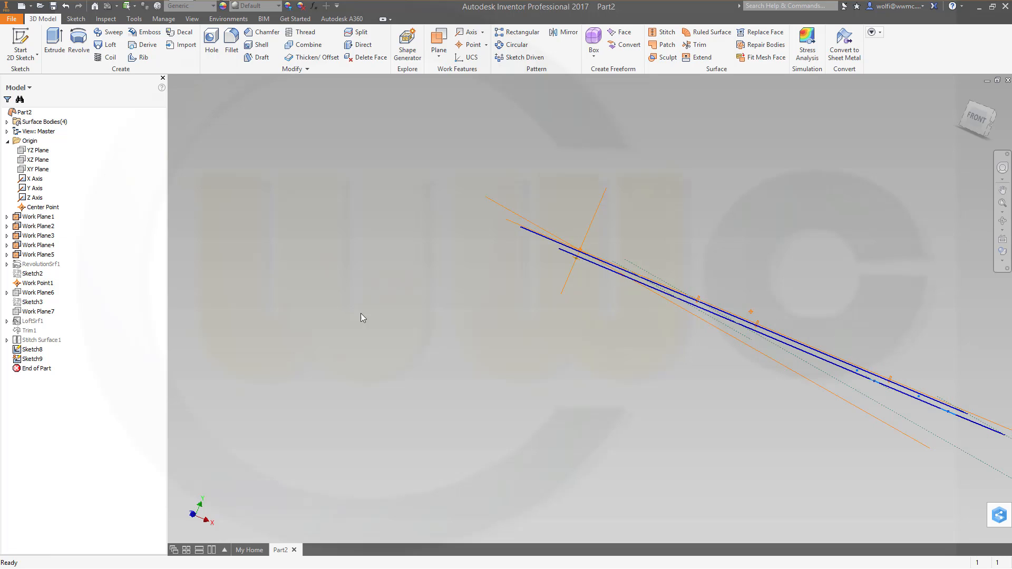
pyautogui.click(43, 170)
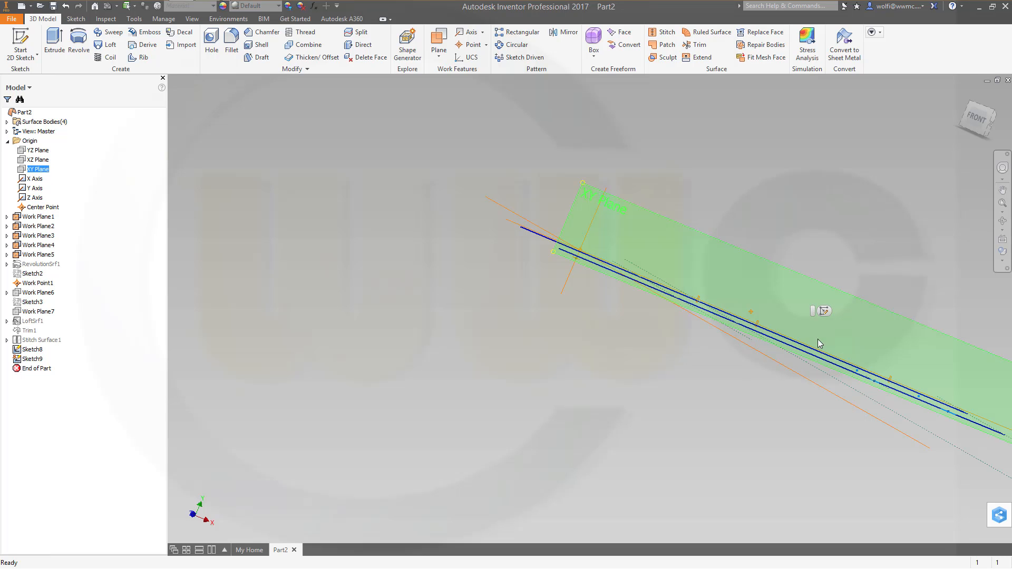
pyautogui.click(824, 311)
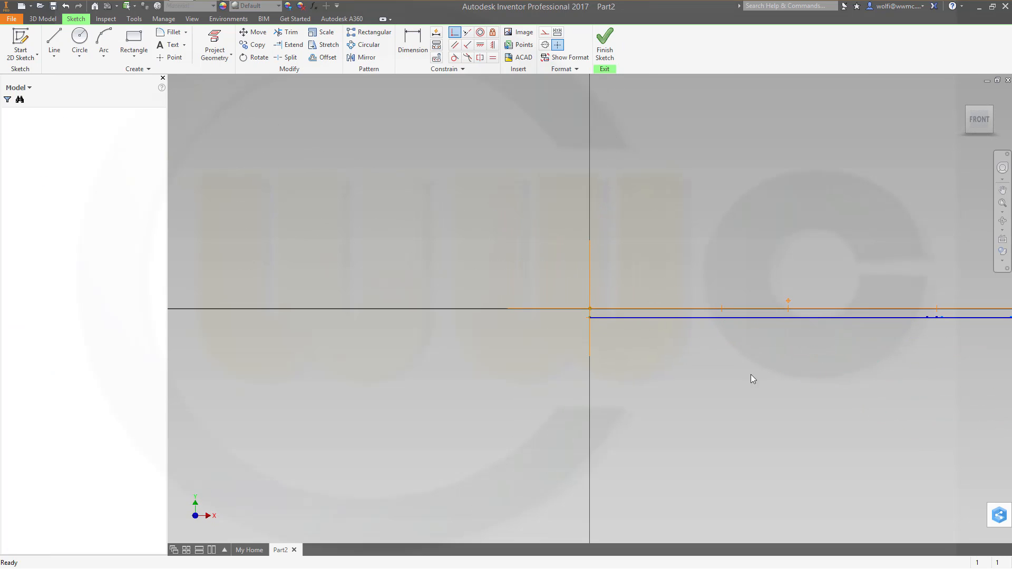
pyautogui.moveTo(548, 384); pyautogui.dragTo(513, 397)
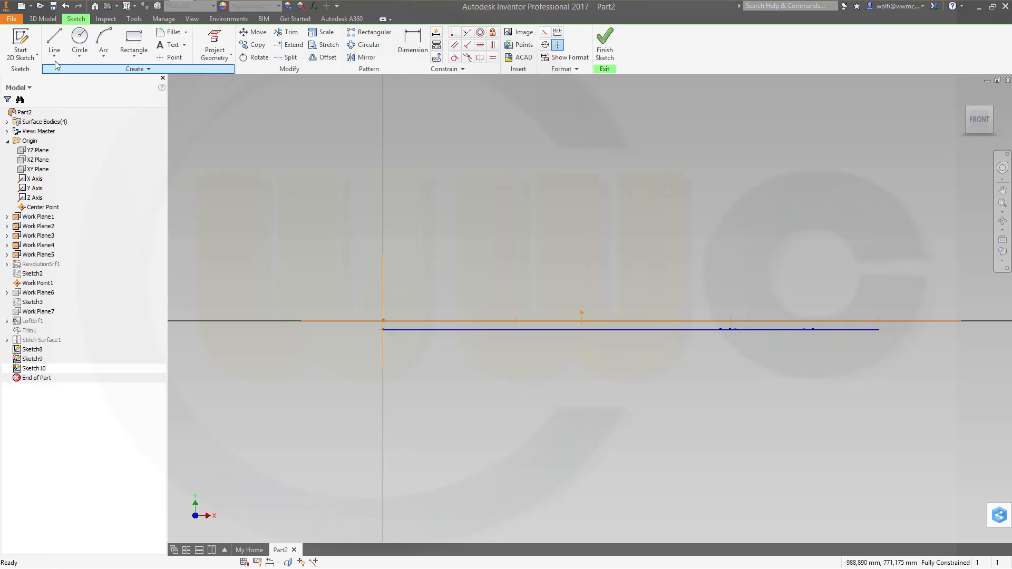
# Step: Draw a horizontal line about 1510 mm long below the X axis, starting slightly beyond the origin in the positive X direction
pyautogui.click(55, 38)
pyautogui.click(55, 38)
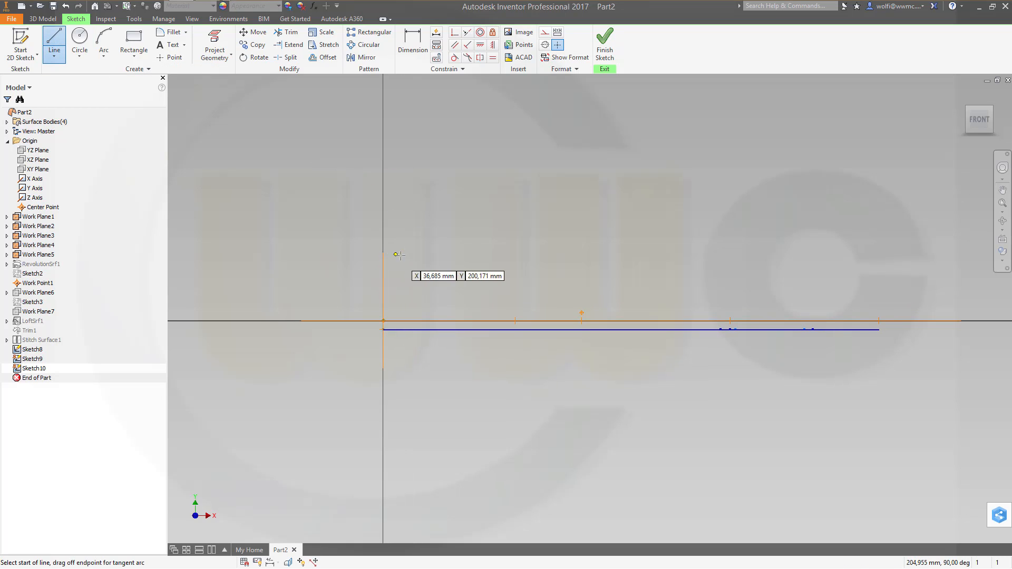
pyautogui.click(393, 358)
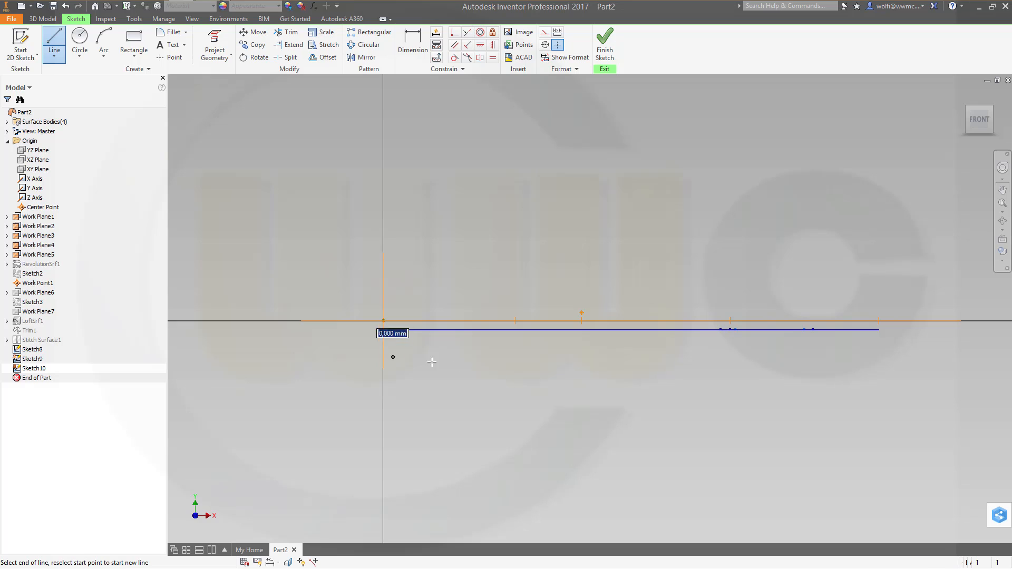
pyautogui.click(893, 358)
pyautogui.press('Escape')
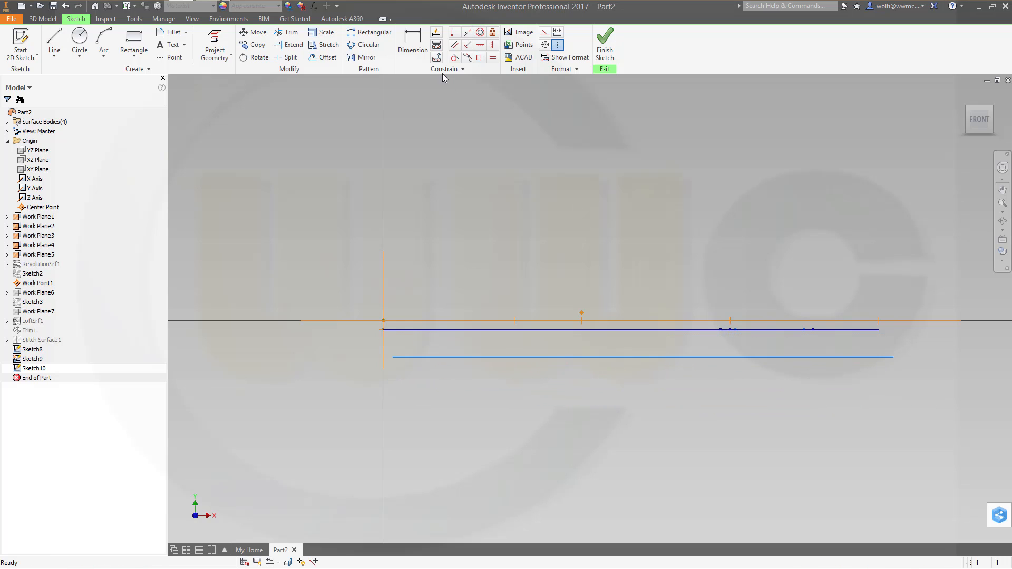
# Step: Dimension the horizontal line's length and set it to 1500 mm
pyautogui.click(410, 42)
pyautogui.click(516, 358)
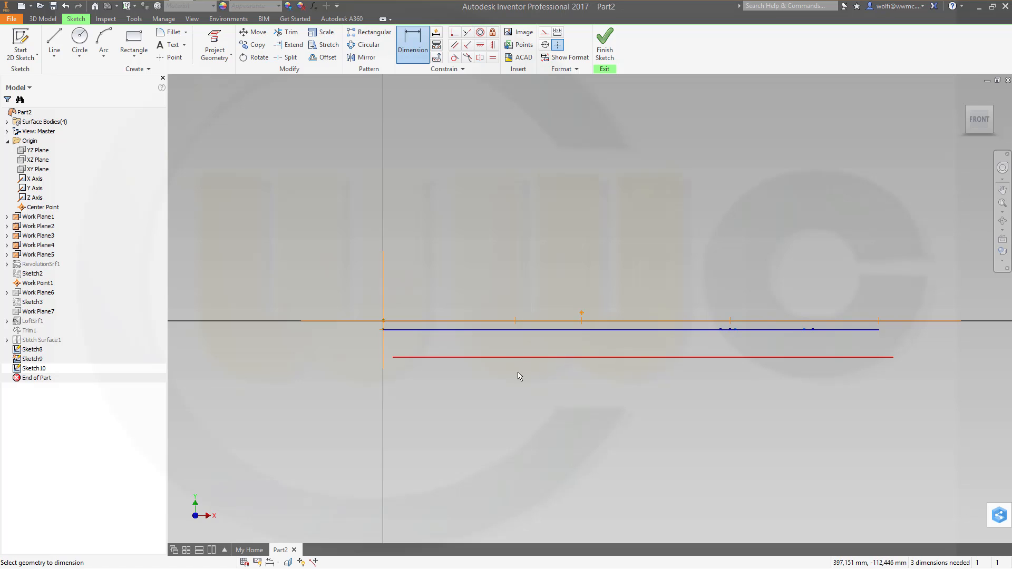
pyautogui.click(521, 391)
pyautogui.write('1500')
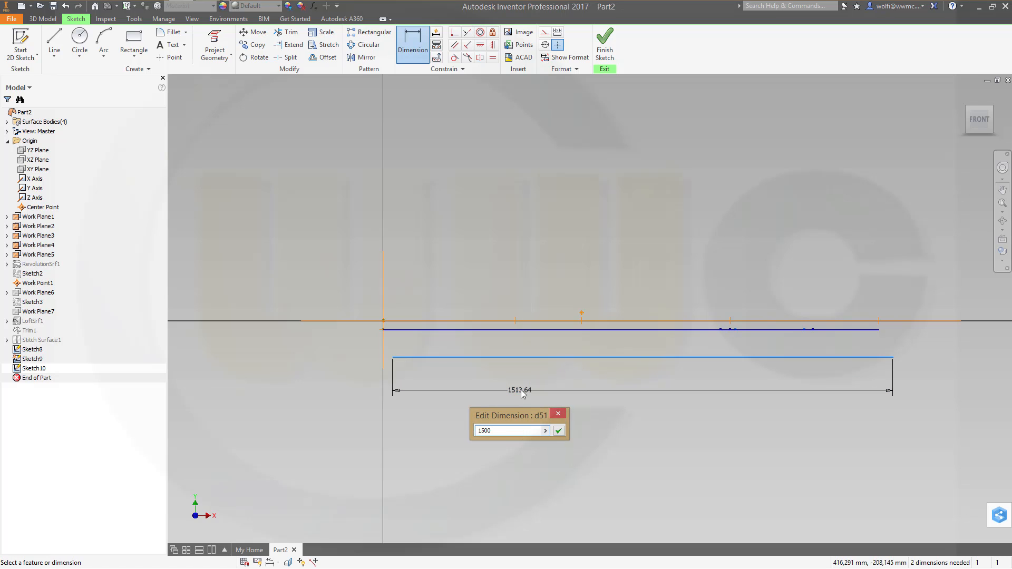
pyautogui.press('Return')
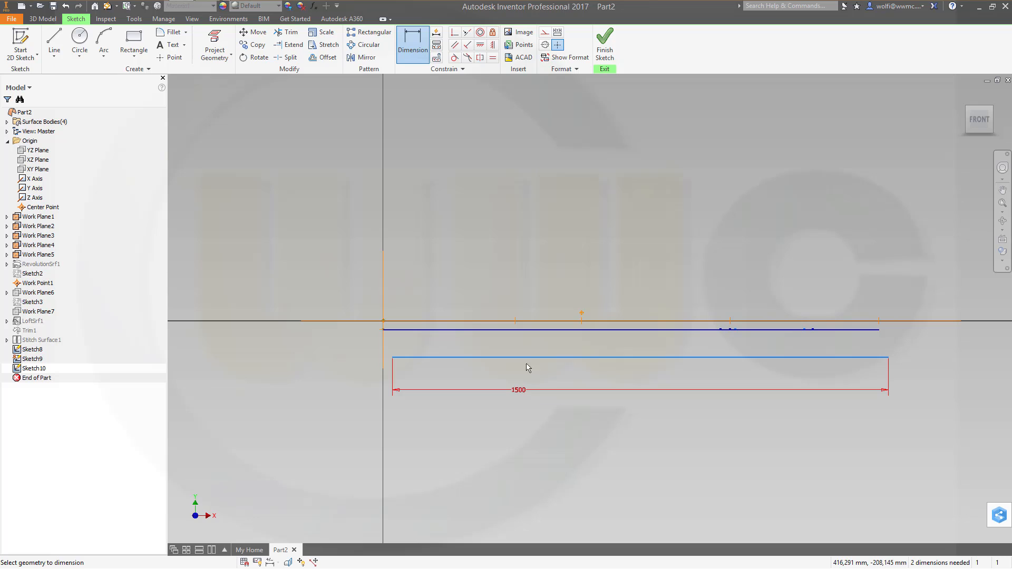
# Step: Dimension the line's vertical distance below the origin and set it to 27 mm
pyautogui.click(422, 358)
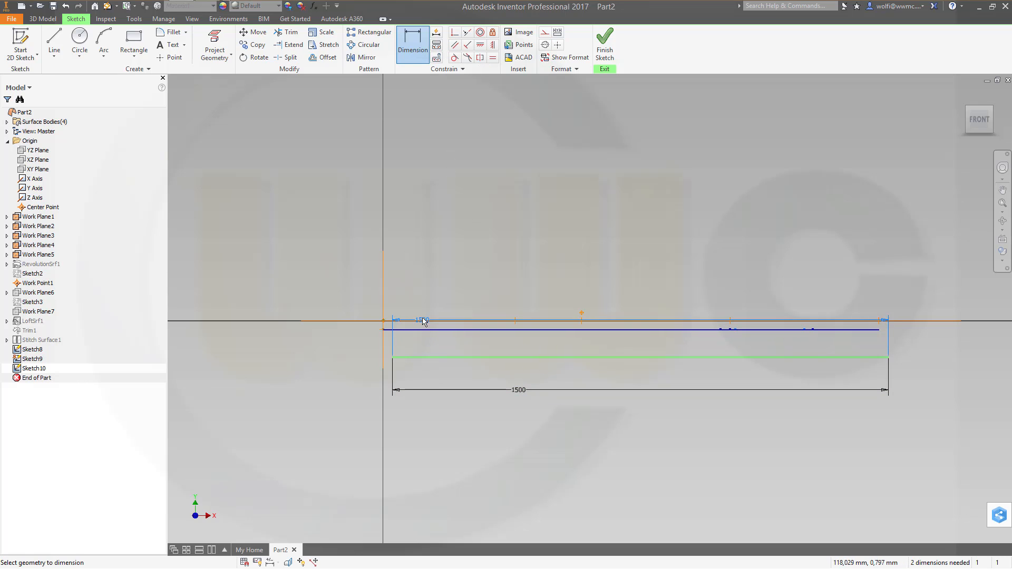
pyautogui.click(383, 321)
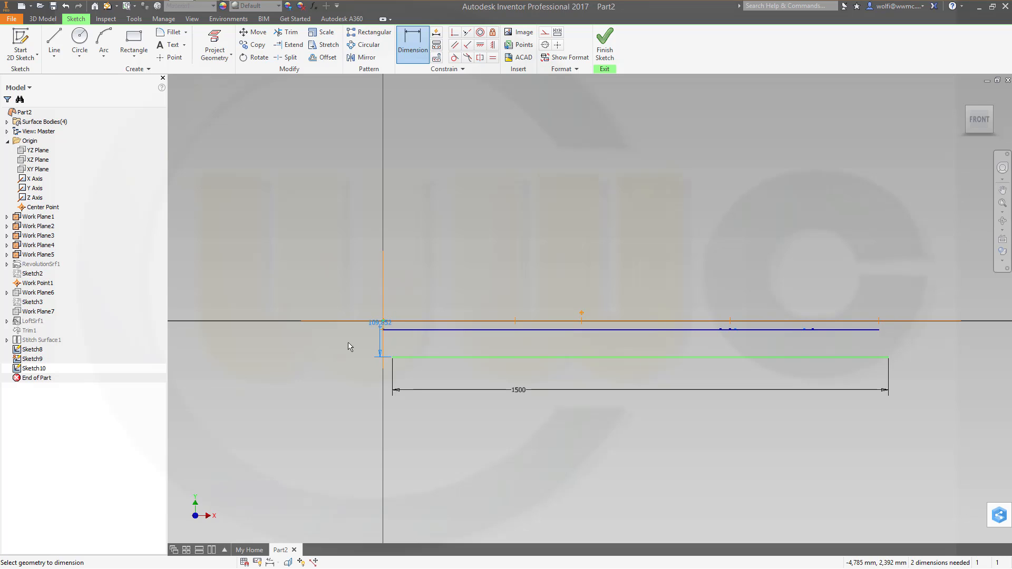
pyautogui.click(330, 342)
pyautogui.write('2')
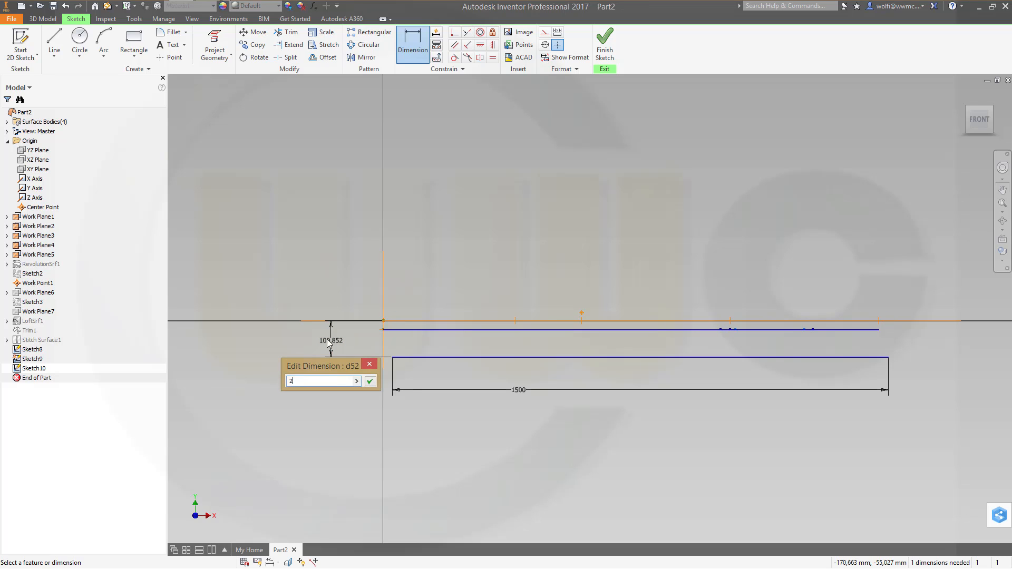
pyautogui.write('7')
pyautogui.press('Return')
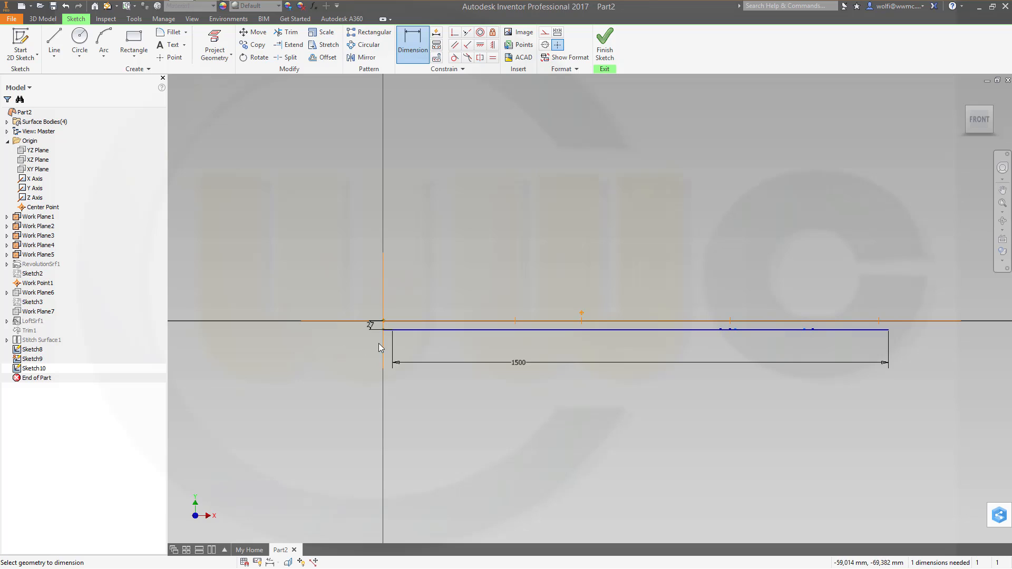
# Step: Shift the line along its own direction so its start point sits further from the origin
pyautogui.scroll(-2, 387, 346)
pyautogui.scroll(4, 376, 332)
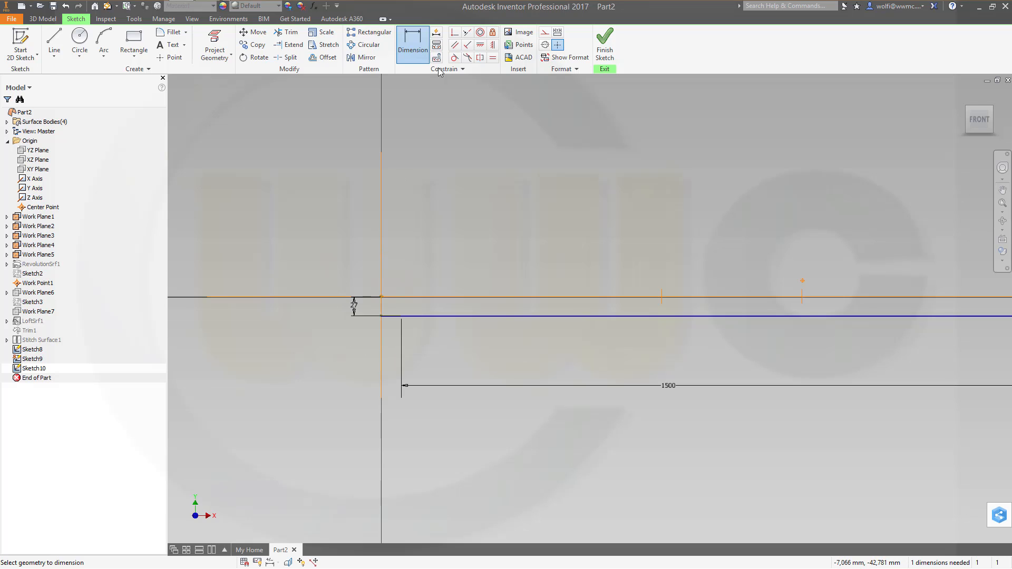
pyautogui.click(493, 47)
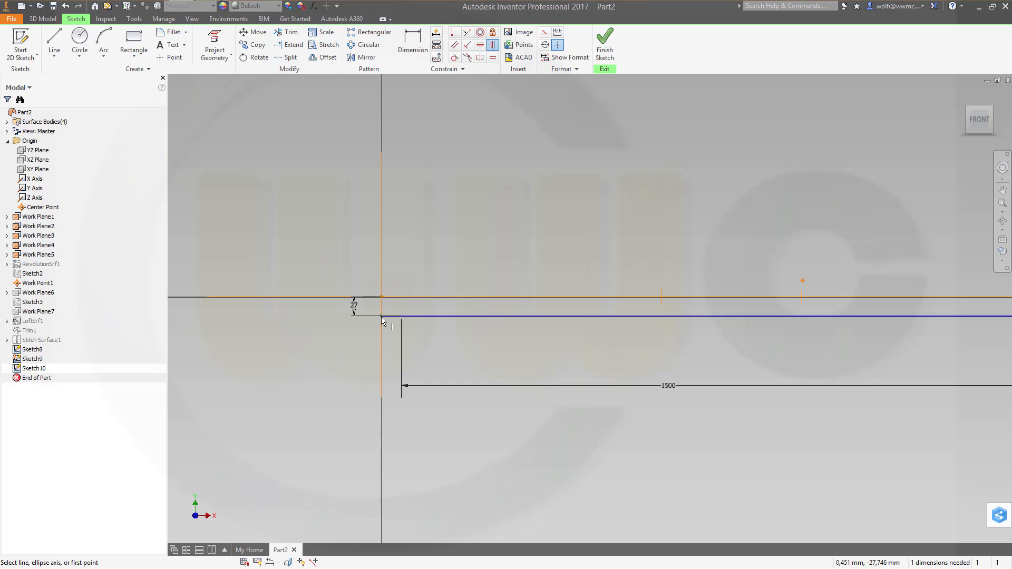
pyautogui.scroll(5, 382, 316)
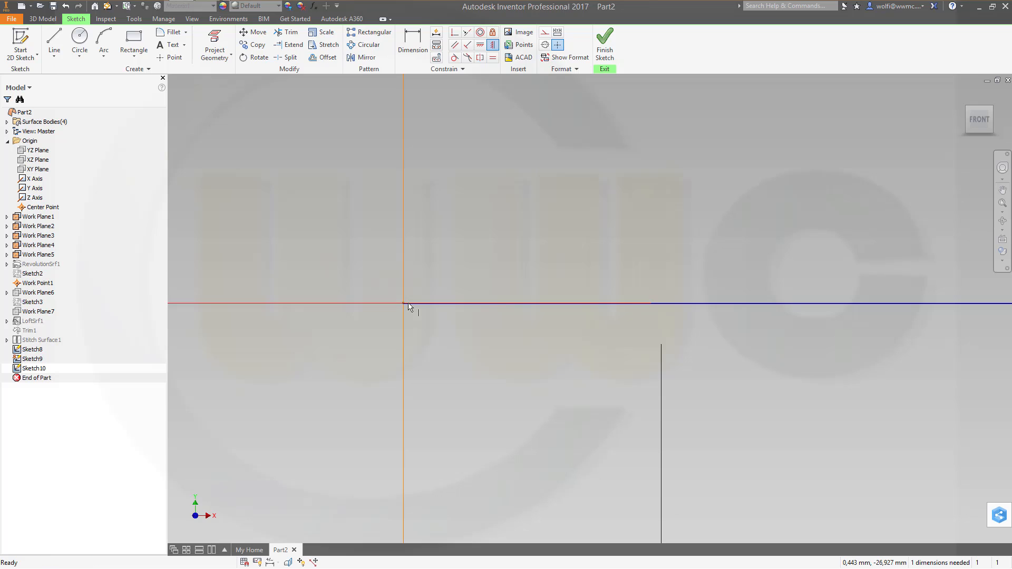
pyautogui.press('Escape')
pyautogui.click(501, 301)
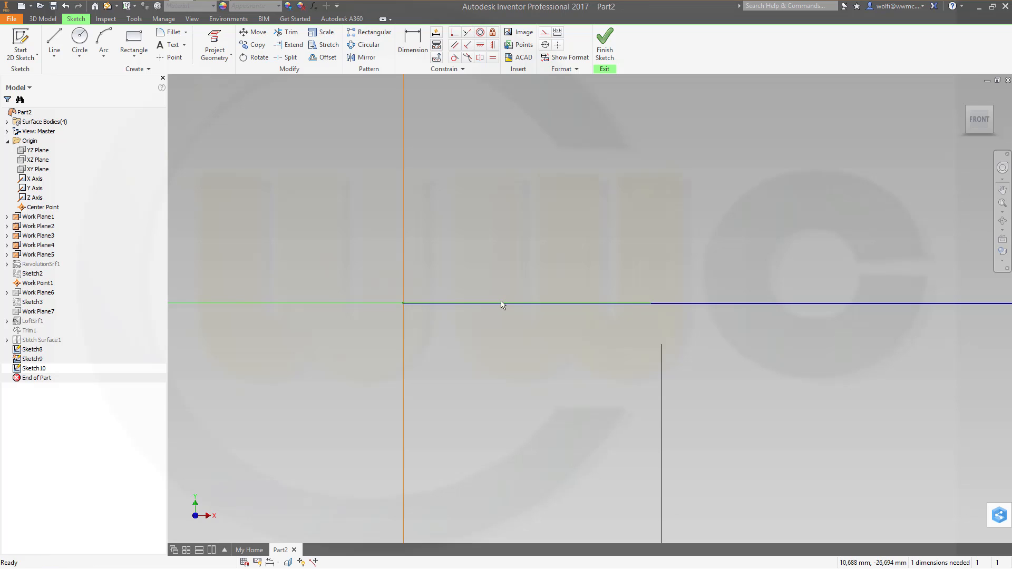
pyautogui.click(690, 318)
pyautogui.moveTo(715, 303); pyautogui.dragTo(767, 303)
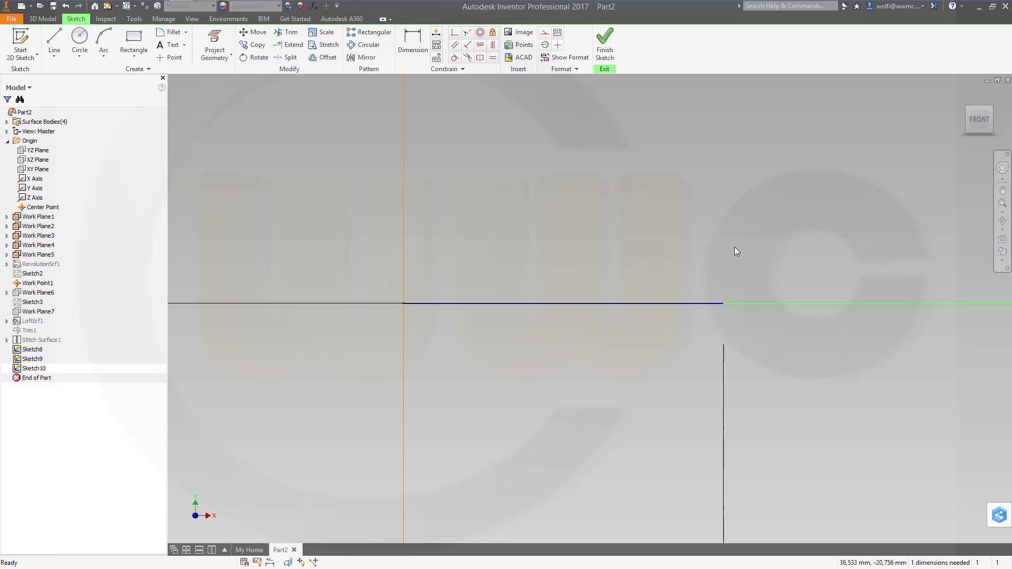
# Step: Try to constrain the line's start point vertically to the origin, and finish the sketch
pyautogui.click(492, 45)
pyautogui.click(704, 299)
pyautogui.click(230, 98)
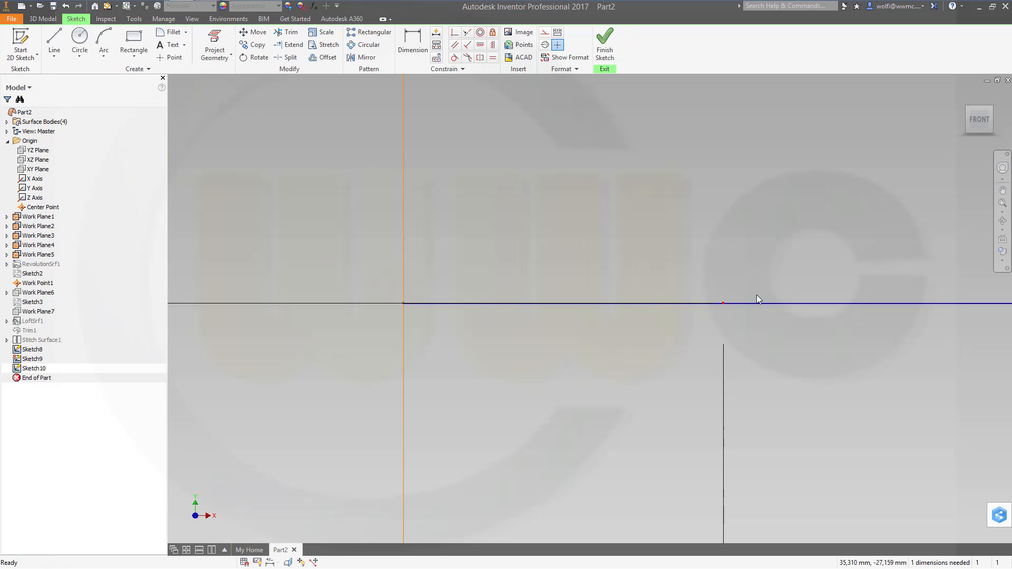
pyautogui.click(493, 45)
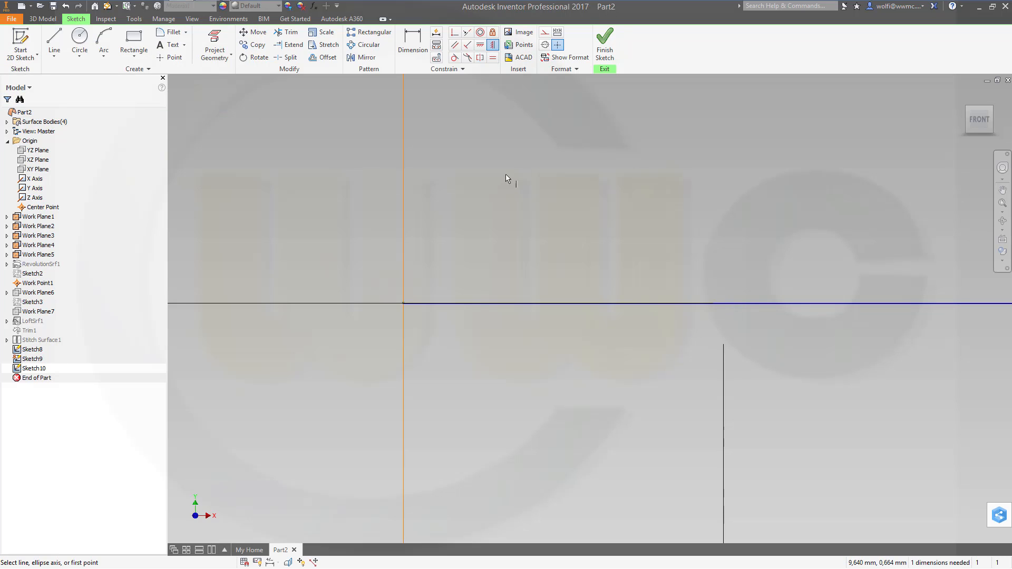
pyautogui.scroll(5, 499, 184)
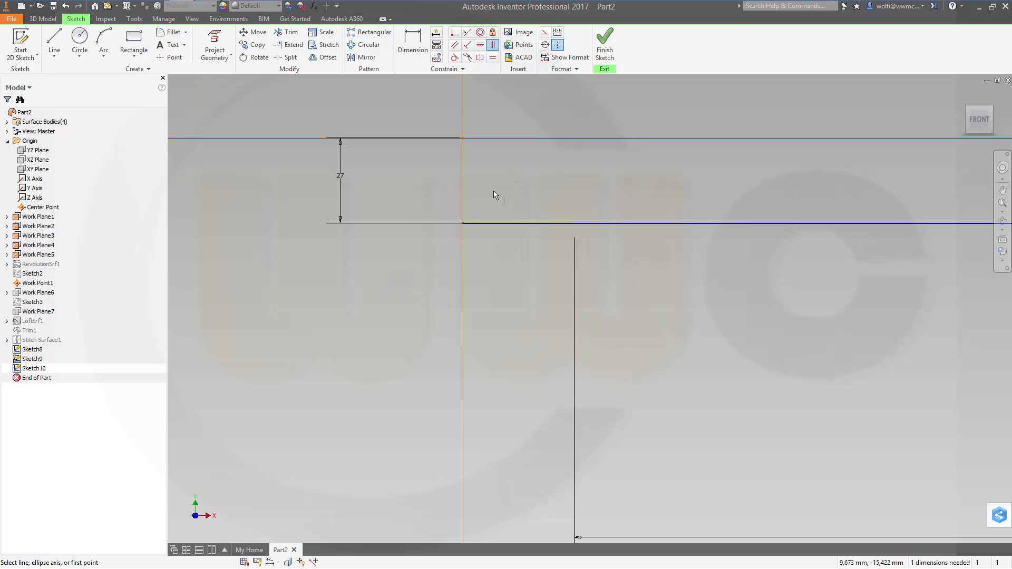
pyautogui.click(466, 138)
pyautogui.moveTo(732, 307); pyautogui.dragTo(466, 276, button='middle')
pyautogui.scroll(-4, 510, 289)
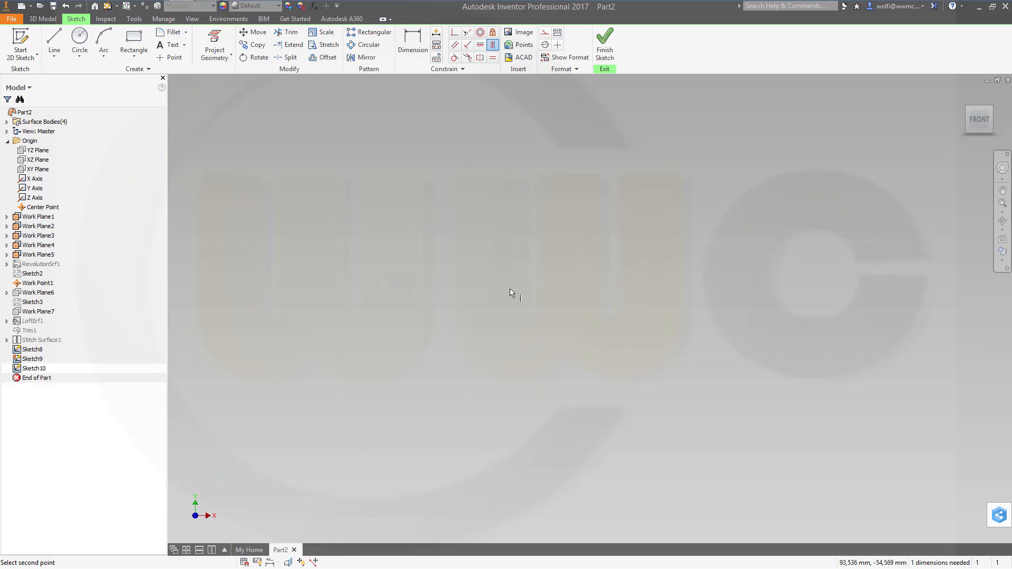
pyautogui.scroll(3, 527, 291)
pyautogui.scroll(2, 633, 304)
pyautogui.scroll(2, 699, 326)
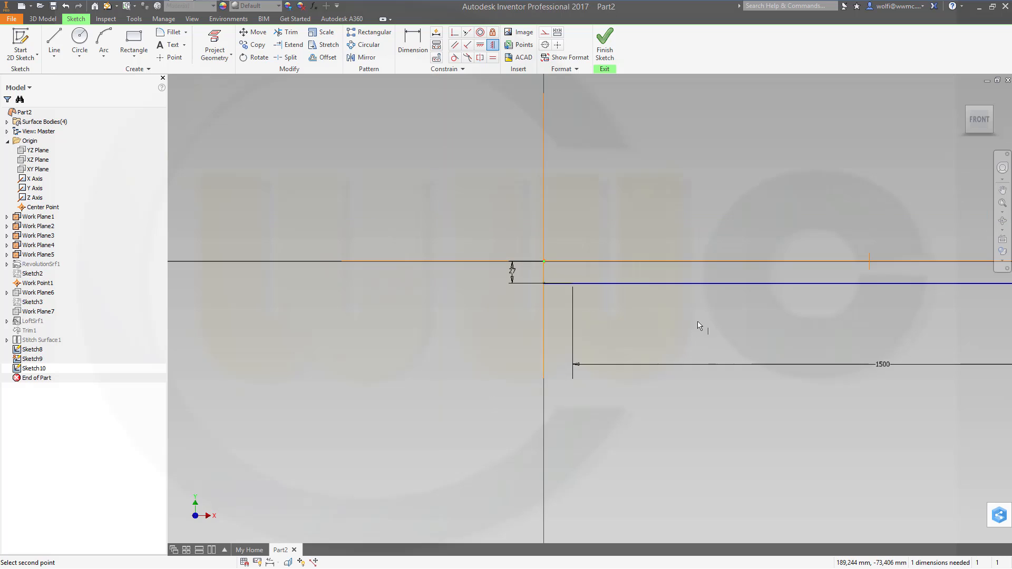
pyautogui.moveTo(605, 316); pyautogui.dragTo(334, 292, button='middle')
pyautogui.scroll(5, 669, 294)
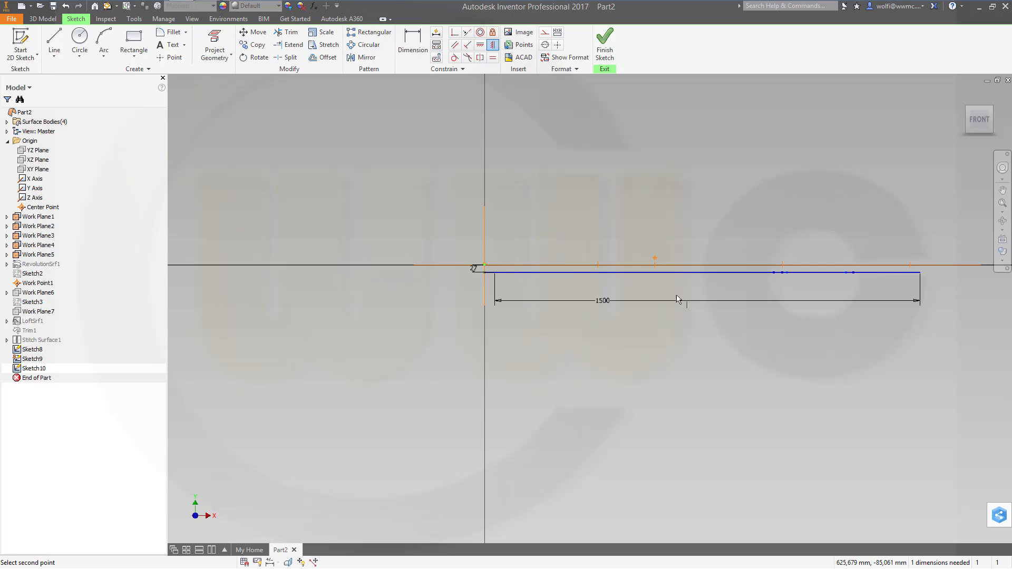
pyautogui.scroll(2, 682, 325)
pyautogui.scroll(-3, 685, 323)
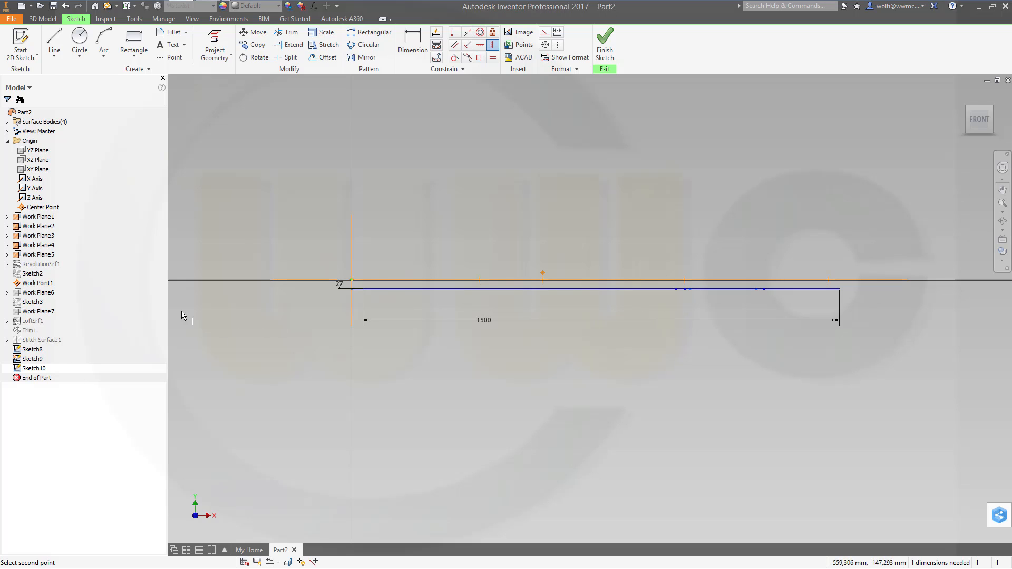
pyautogui.click(604, 45)
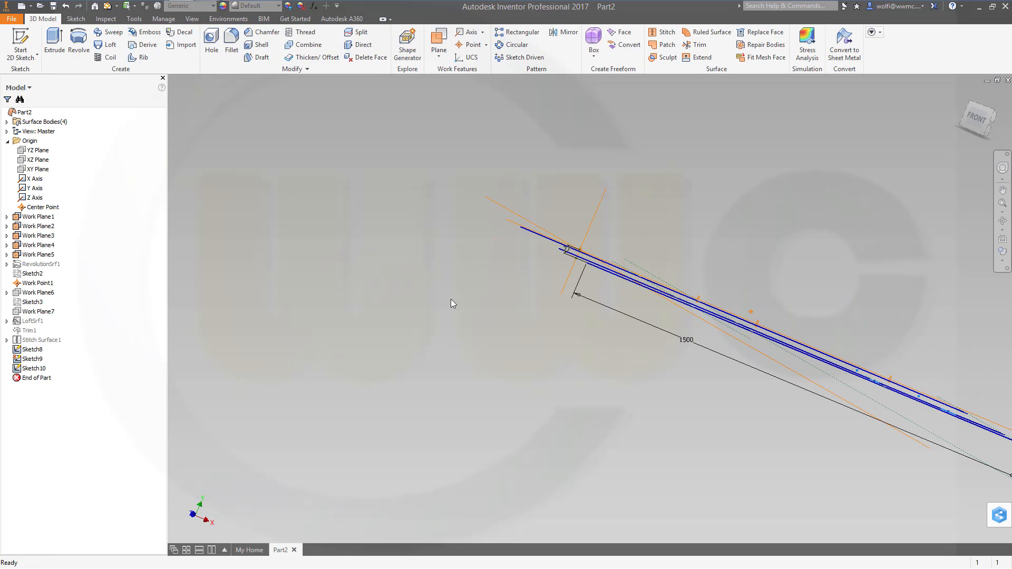
# Step: Reopen the XY-plane line sketch, align the line's start point with the origin using a vertical constraint, and finish the sketch
pyautogui.keyDown('shift'); pyautogui.moveTo(451, 303); pyautogui.dragTo(384, 362, button='middle'); pyautogui.keyUp('shift')
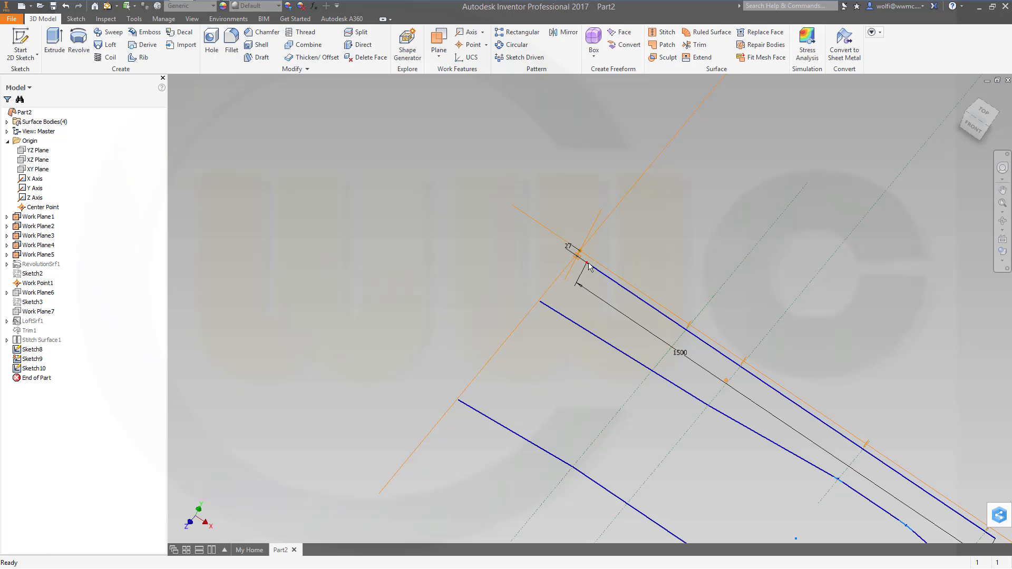
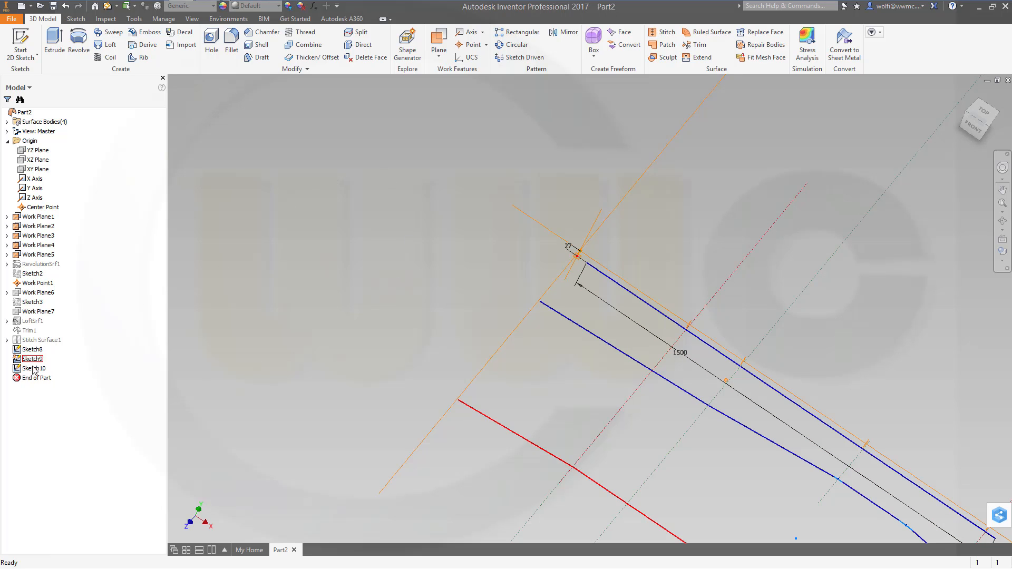
pyautogui.click(32, 368)
pyautogui.click(32, 368)
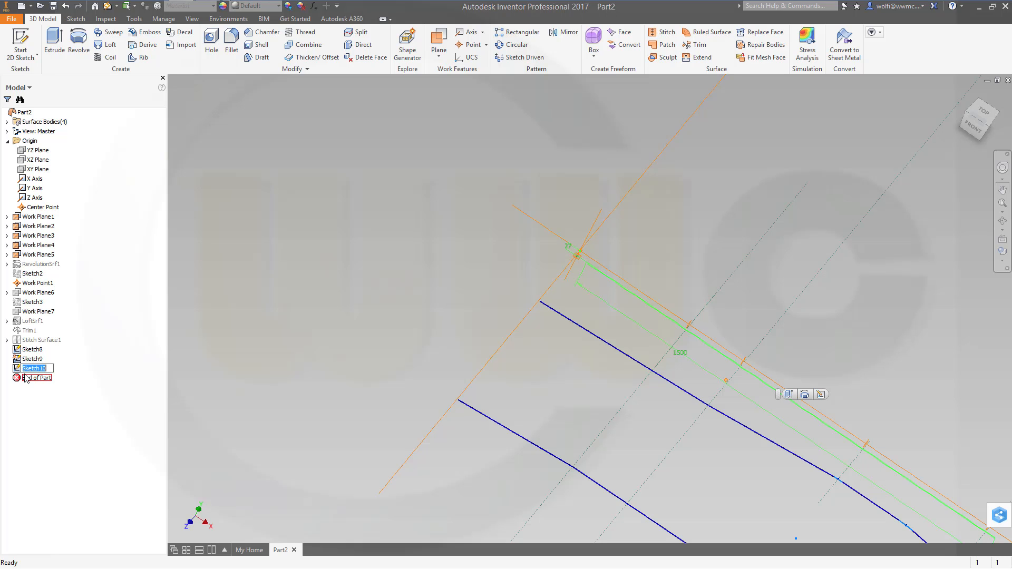
pyautogui.doubleClick(18, 370)
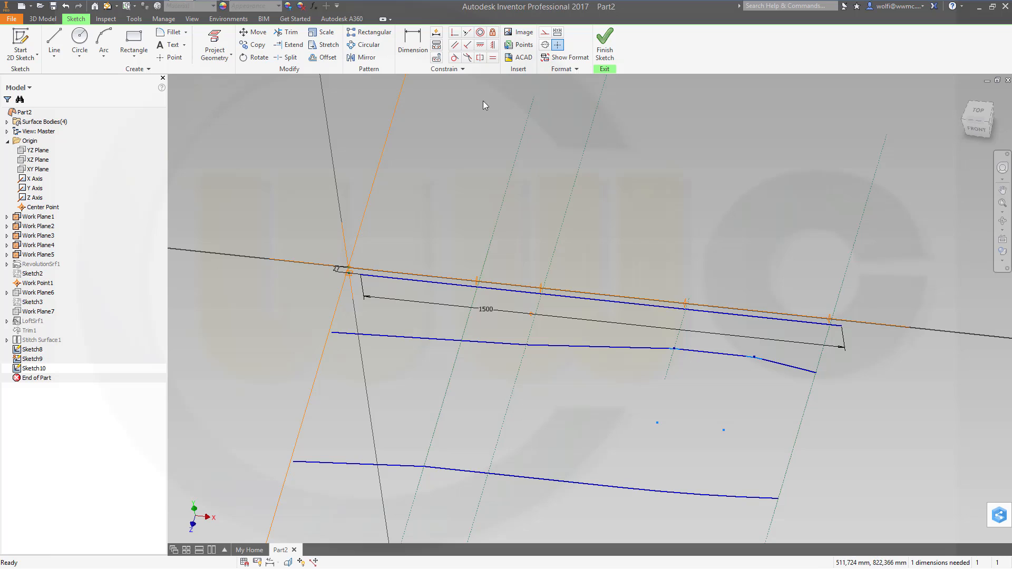
pyautogui.click(480, 57)
pyautogui.click(492, 44)
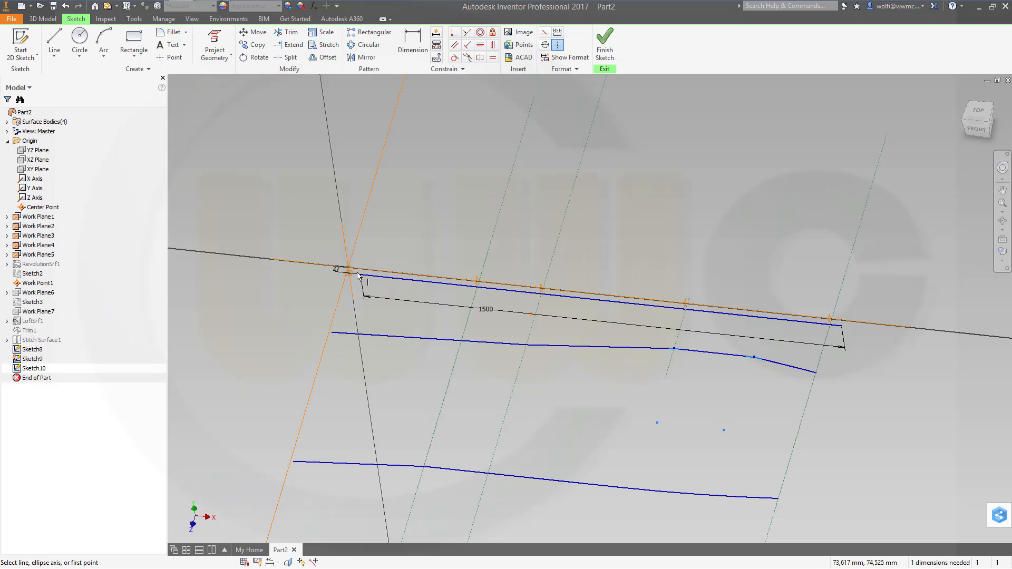
pyautogui.click(347, 273)
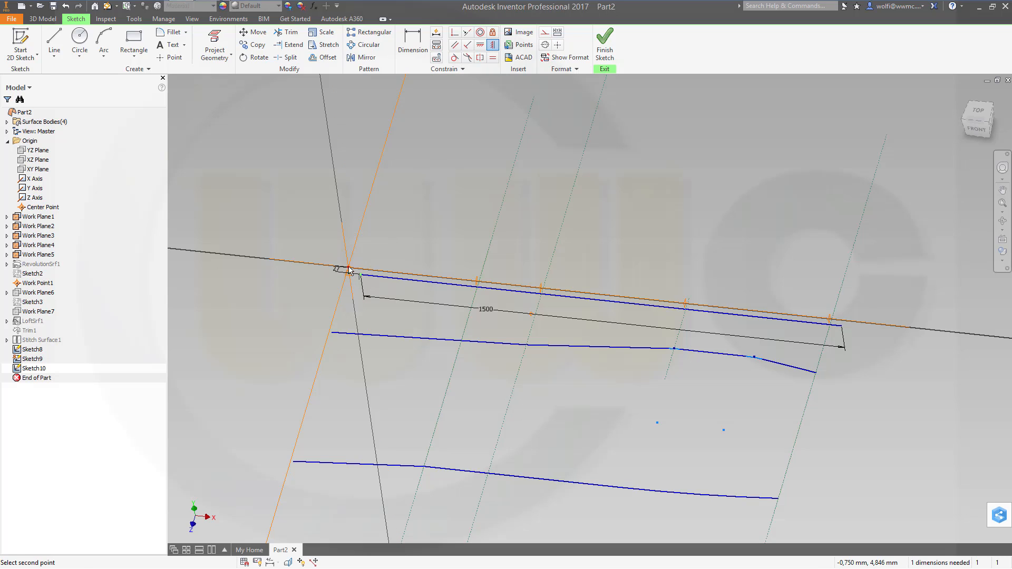
pyautogui.click(361, 275)
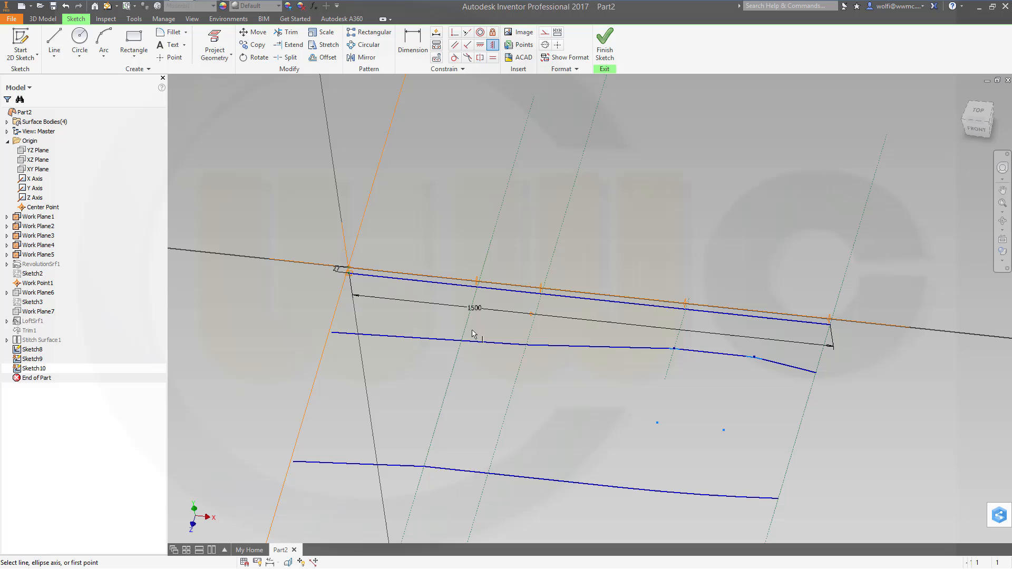
pyautogui.click(604, 45)
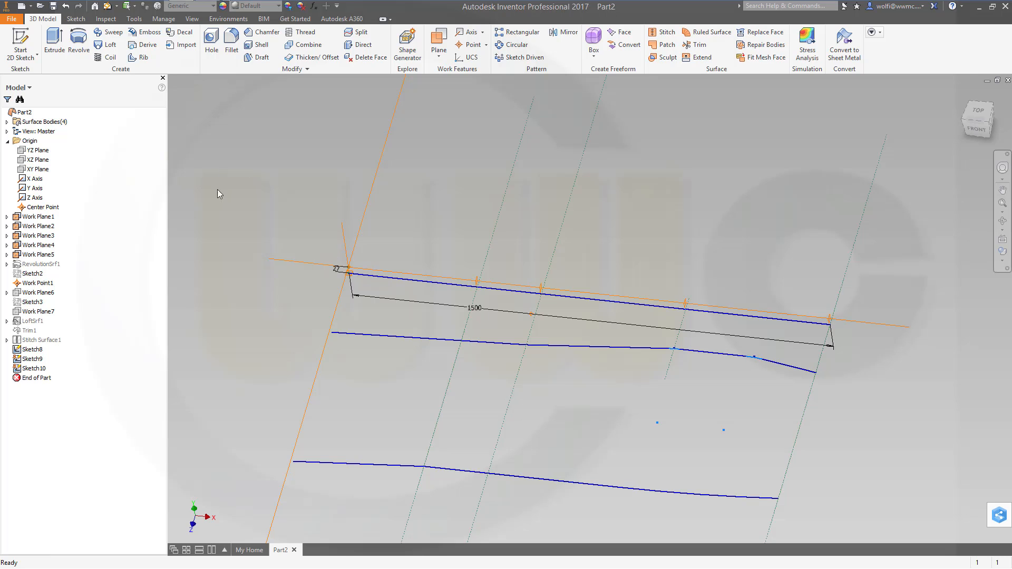
# Step: Extrude the 1500 mm line as a surface over a distance of 800 mm
pyautogui.click(55, 42)
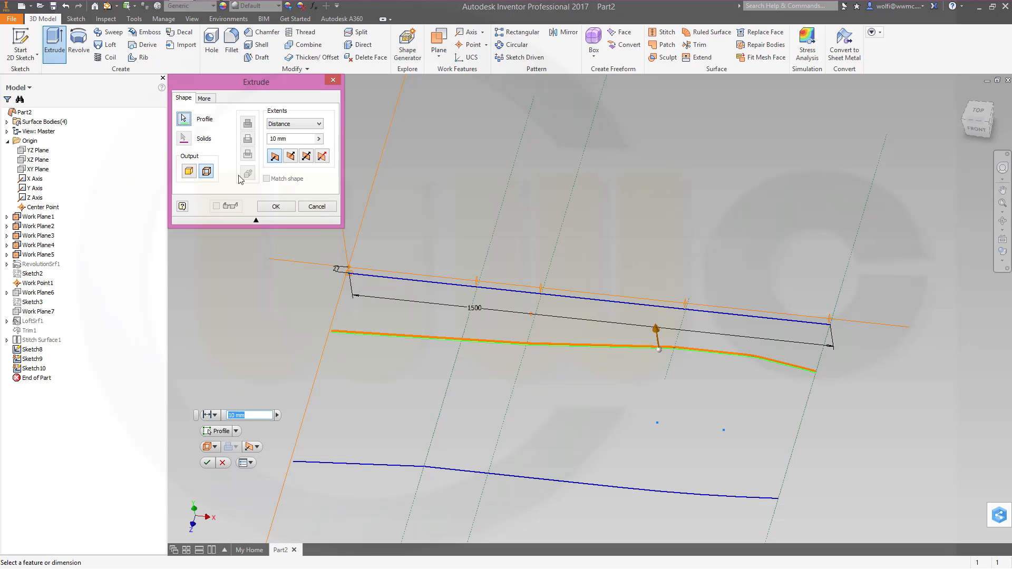
pyautogui.click(389, 278)
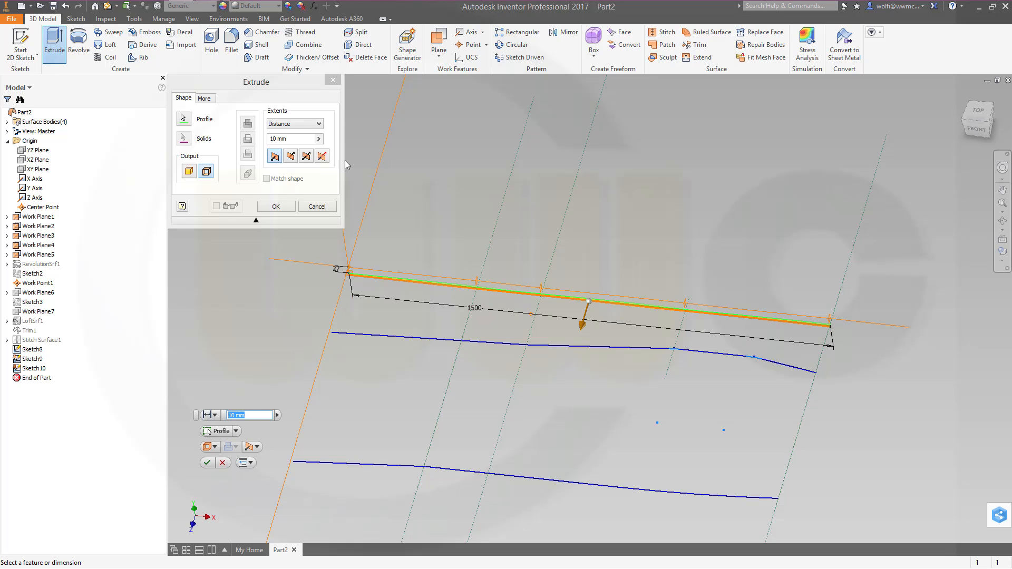
pyautogui.click(299, 140)
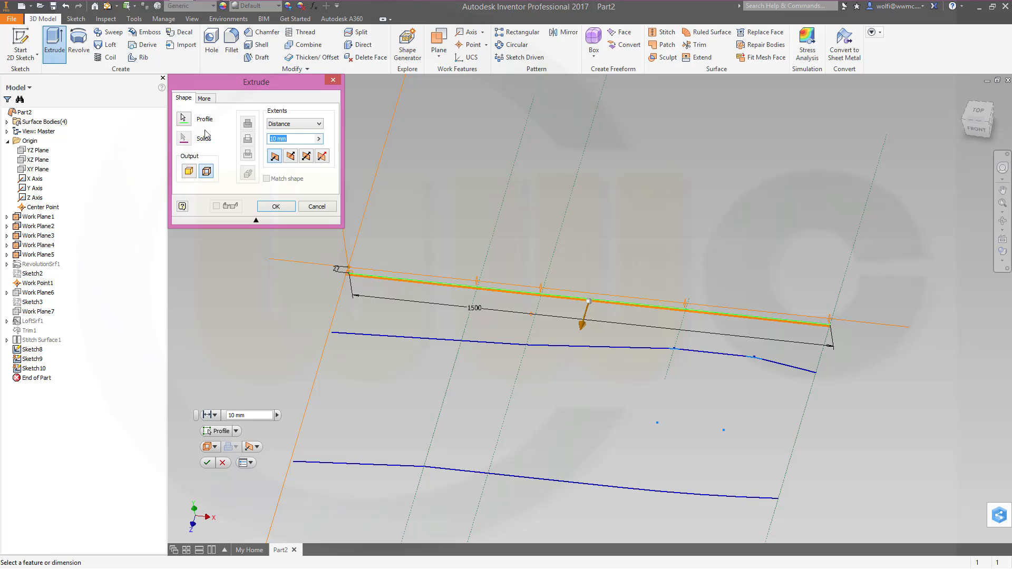
pyautogui.write('800')
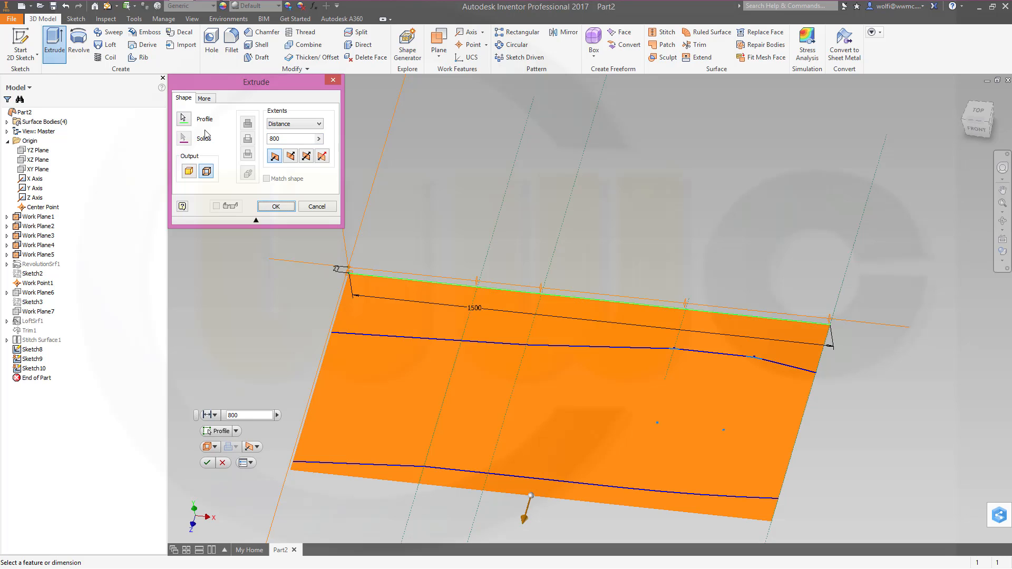
pyautogui.click(276, 207)
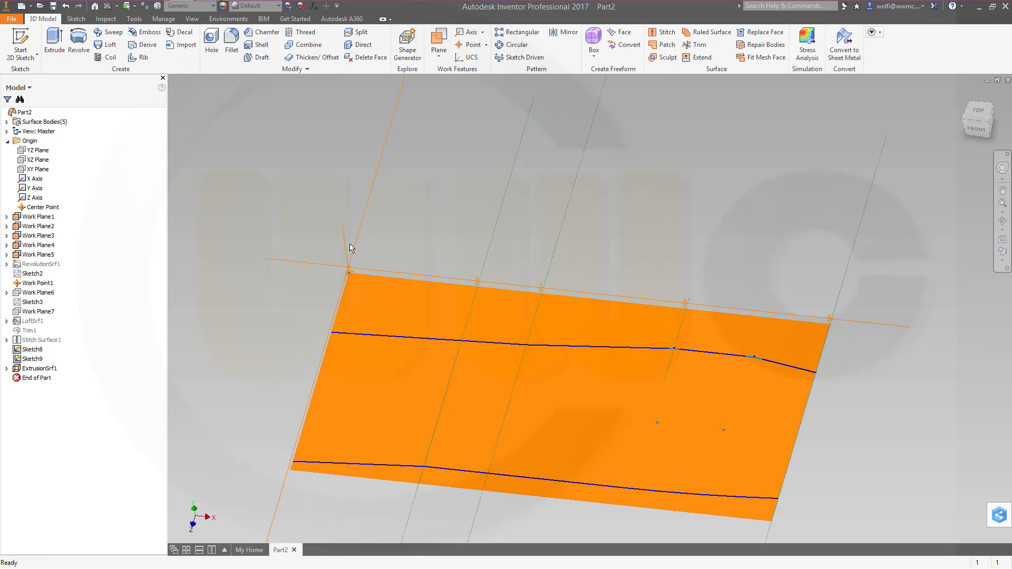
# Step: Trim the extruded surface with the profile curve nearest the X axis, removing the strip between that curve and the axis
pyautogui.keyDown('shift'); pyautogui.moveTo(540, 398); pyautogui.dragTo(506, 238, button='middle'); pyautogui.keyUp('shift')
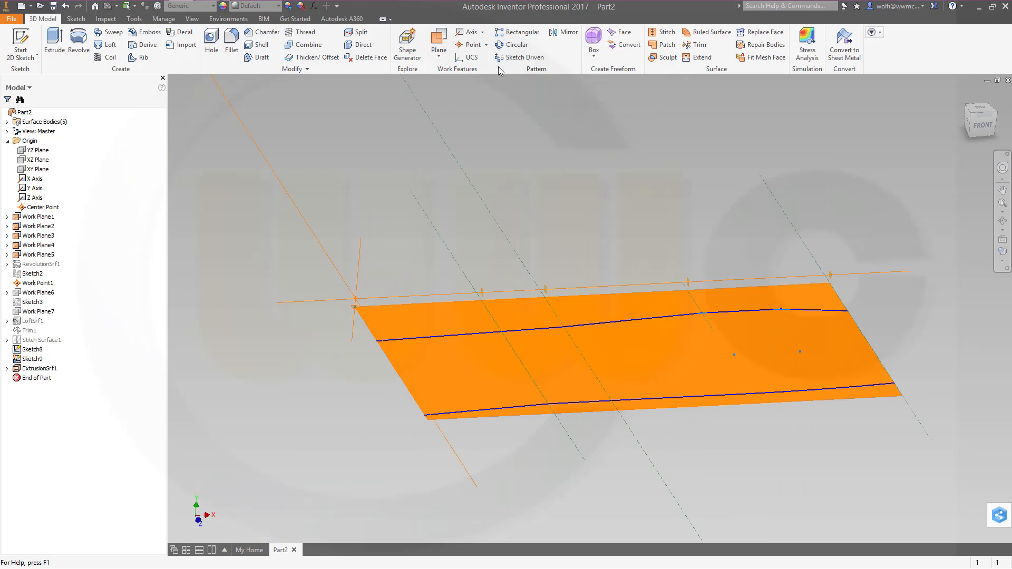
pyautogui.click(696, 46)
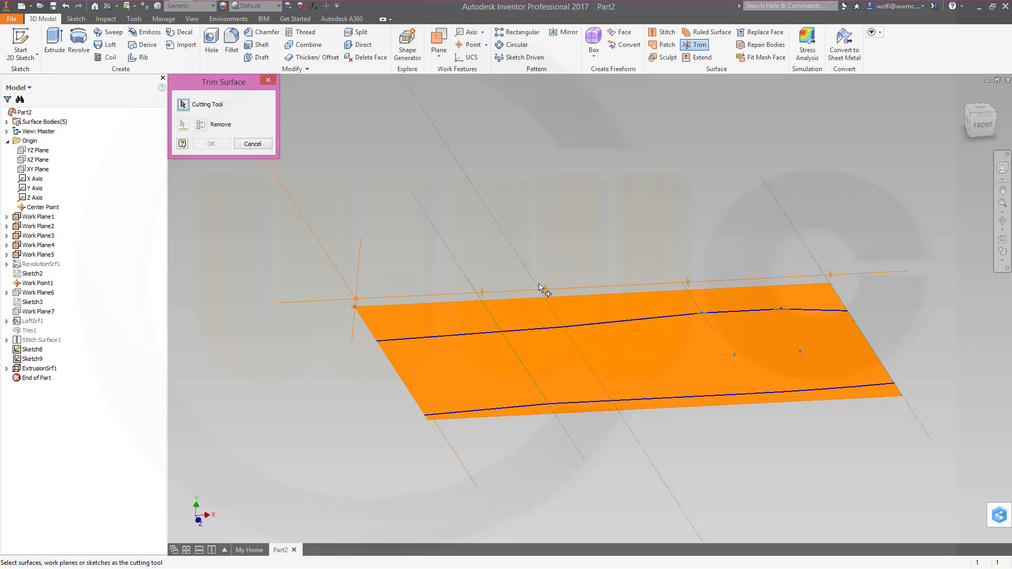
pyautogui.click(515, 331)
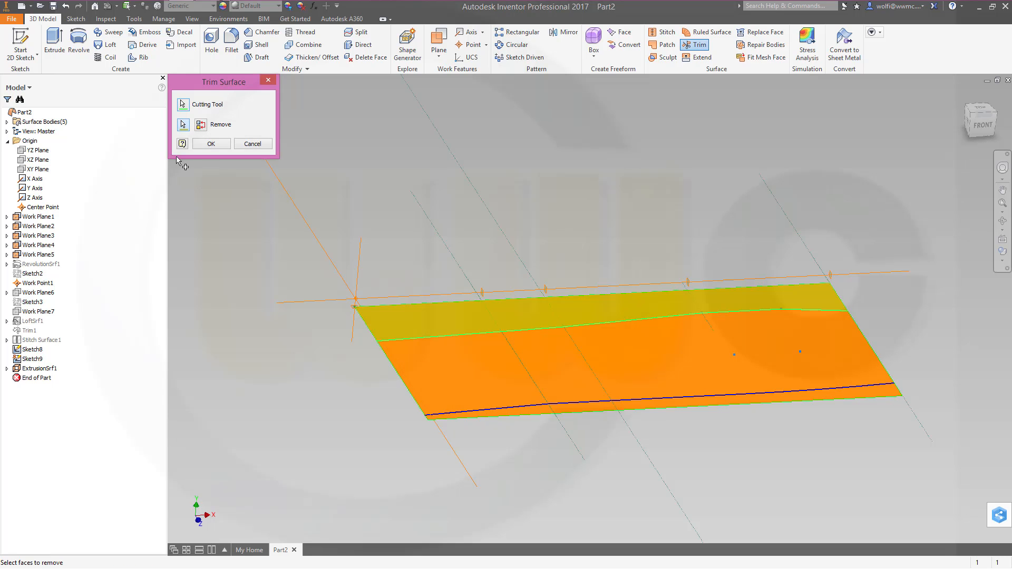
pyautogui.click(205, 145)
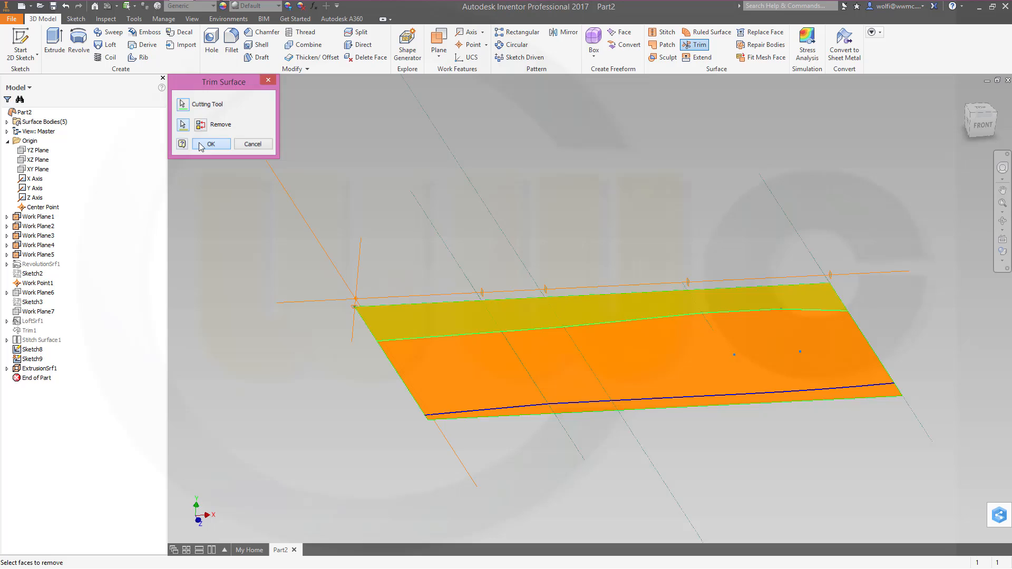
# Step: Trim the extruded surface with the outer profile curve, removing the narrow strip along the edge farthest from the X axis
pyautogui.click(697, 45)
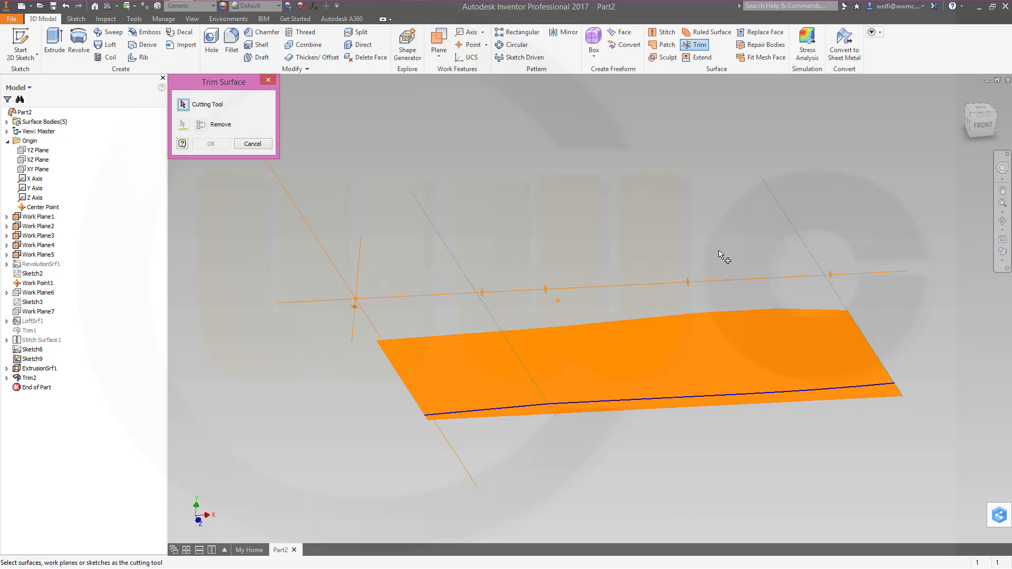
pyautogui.click(621, 403)
pyautogui.click(639, 407)
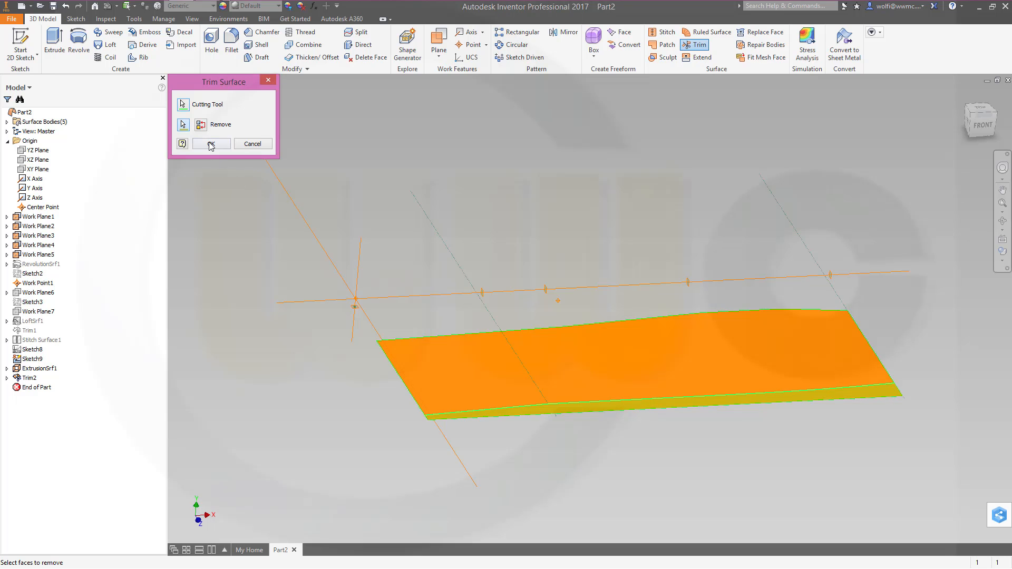
pyautogui.click(210, 144)
pyautogui.moveTo(542, 223); pyautogui.dragTo(542, 217, button='middle')
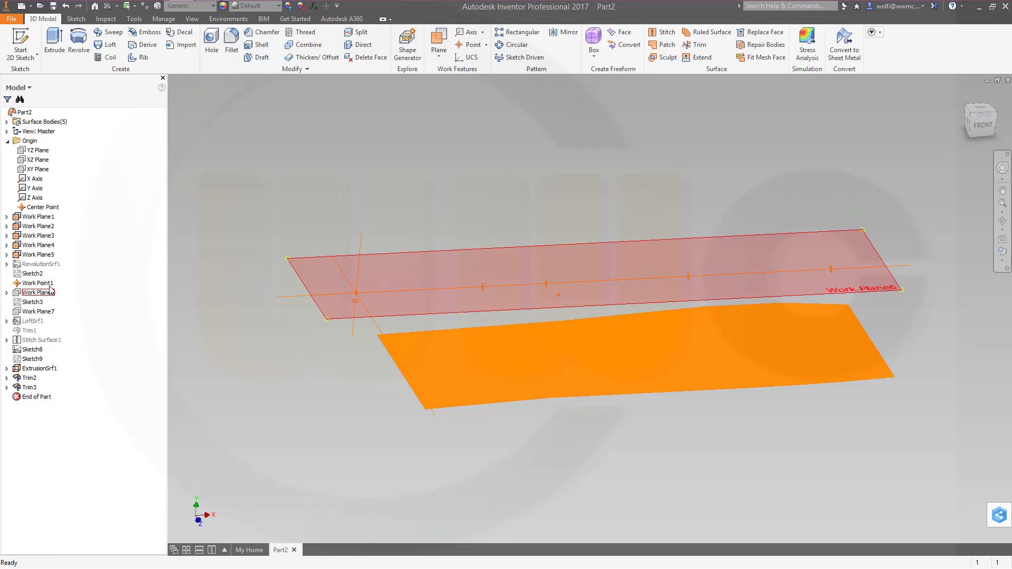
pyautogui.rightClick(48, 264)
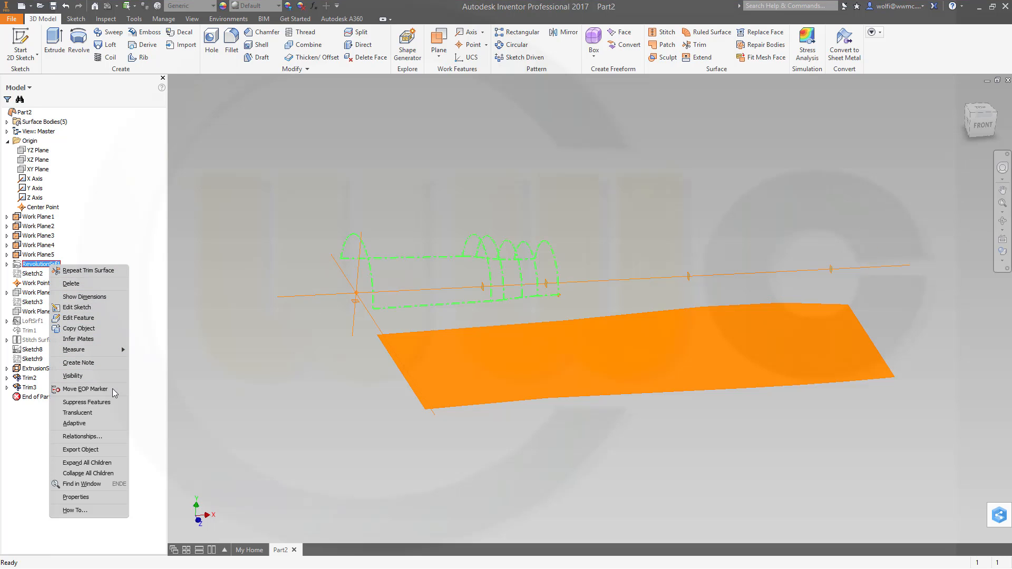
pyautogui.click(84, 376)
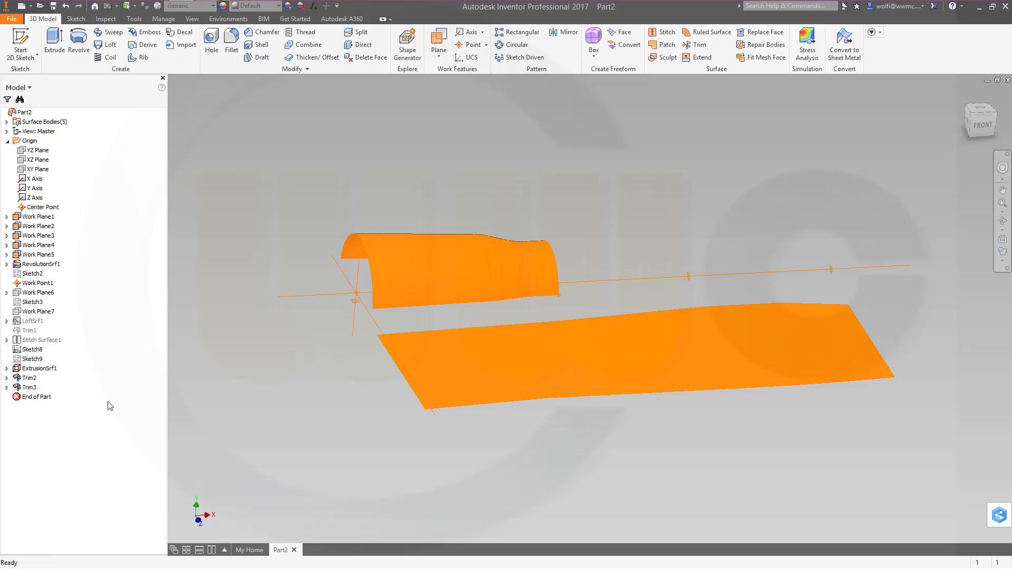
pyautogui.rightClick(36, 264)
pyautogui.click(80, 395)
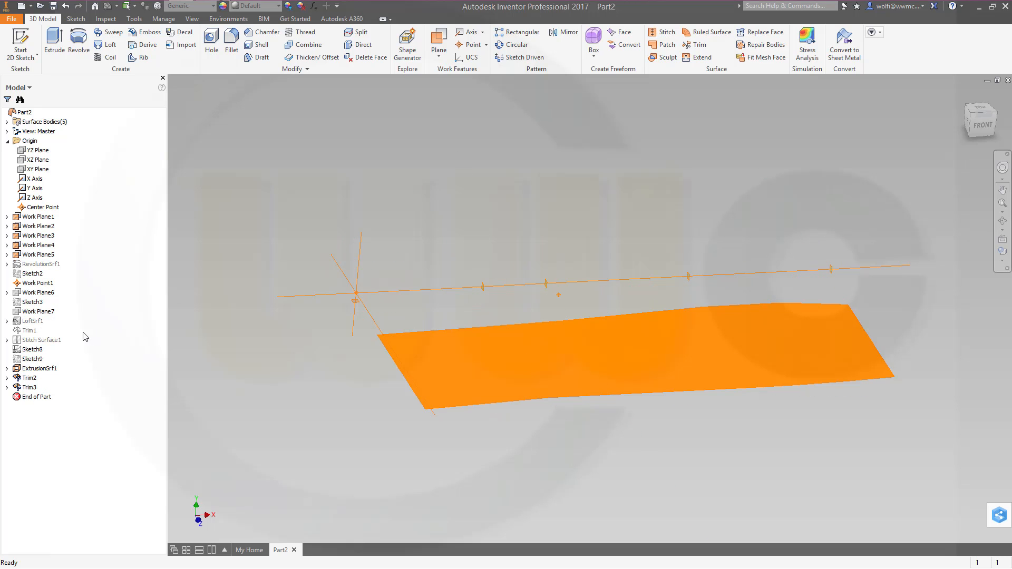
# Step: Make the Stitch Surface1 body visible alongside the trimmed flat surface
pyautogui.rightClick(46, 340)
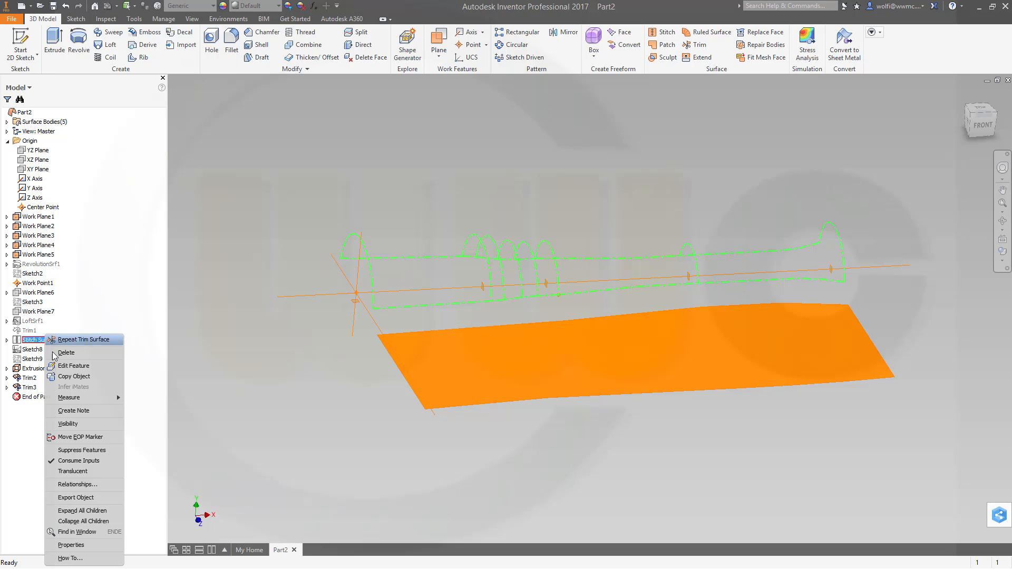
pyautogui.click(75, 424)
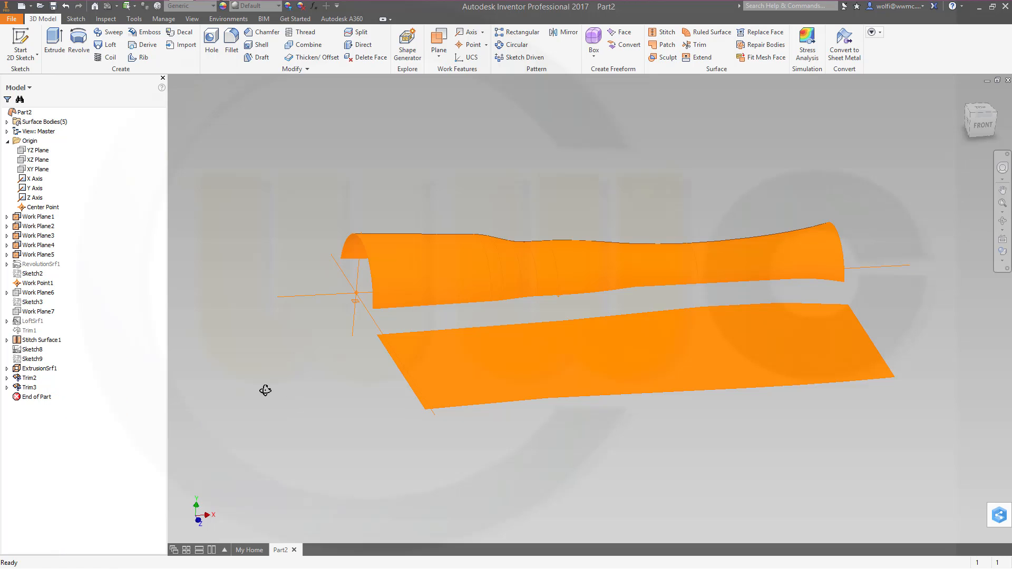
pyautogui.keyDown('shift'); pyautogui.moveTo(266, 390); pyautogui.dragTo(205, 403, button='middle'); pyautogui.keyUp('shift')
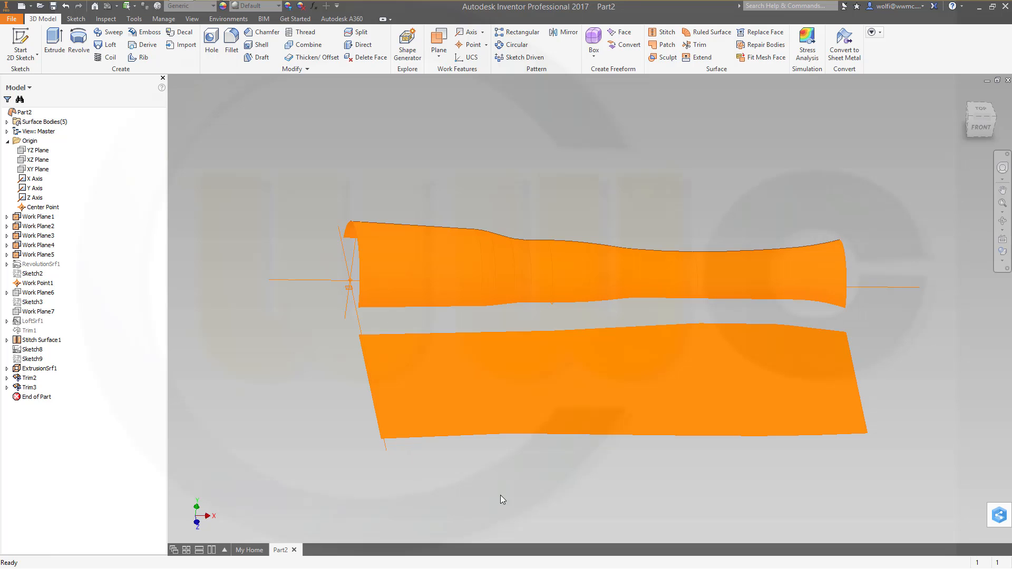
pyautogui.keyDown('shift'); pyautogui.moveTo(500, 495); pyautogui.dragTo(525, 478, button='middle'); pyautogui.keyUp('shift')
pyautogui.scroll(-3, 557, 460)
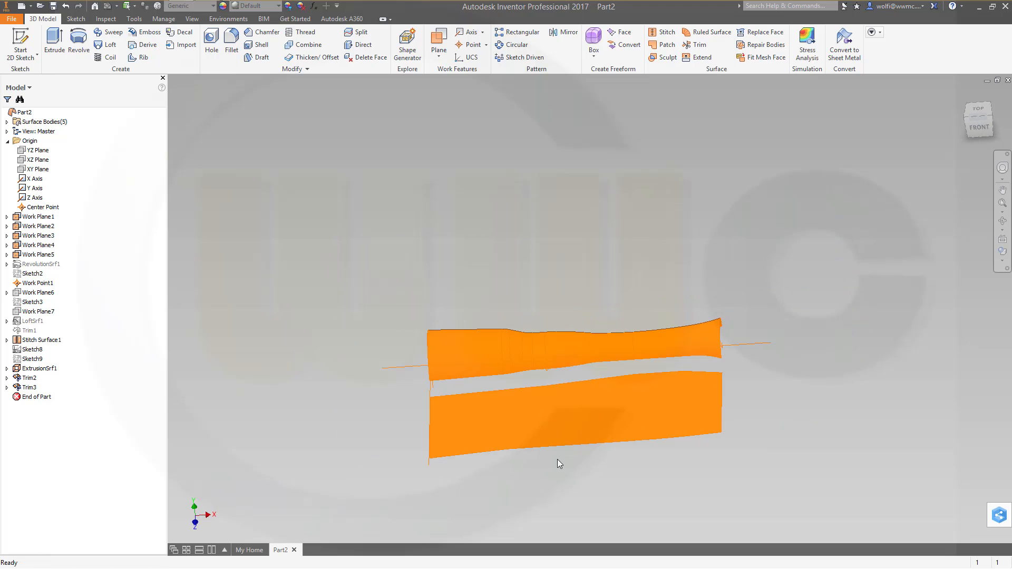
pyautogui.scroll(4, 558, 459)
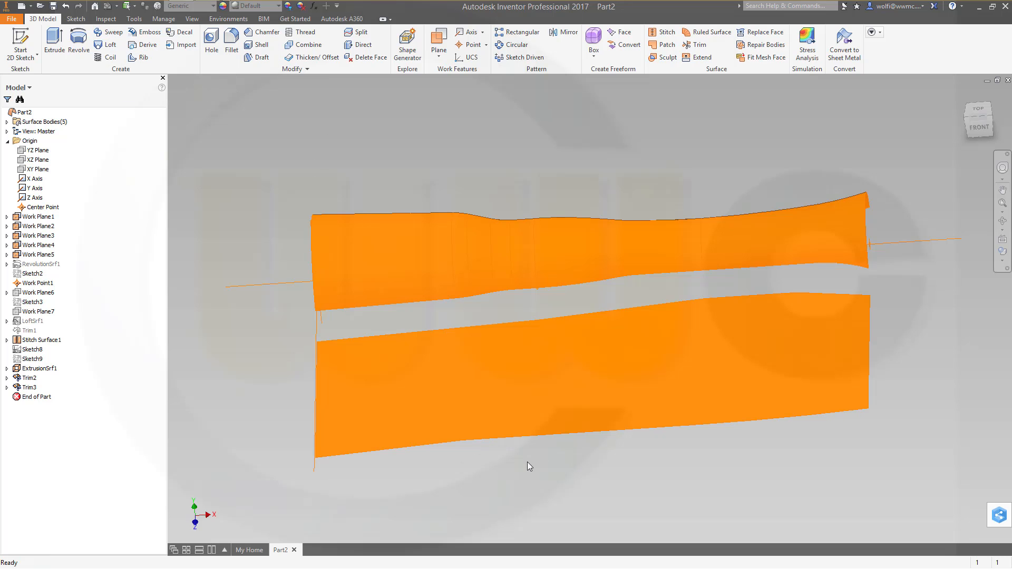
# Step: Start a sketch on the YZ plane and project the stitched surface's arched end edge and the flat surface's adjacent end edge
pyautogui.keyDown('shift'); pyautogui.moveTo(528, 462); pyautogui.dragTo(584, 458, button='middle'); pyautogui.keyUp('shift')
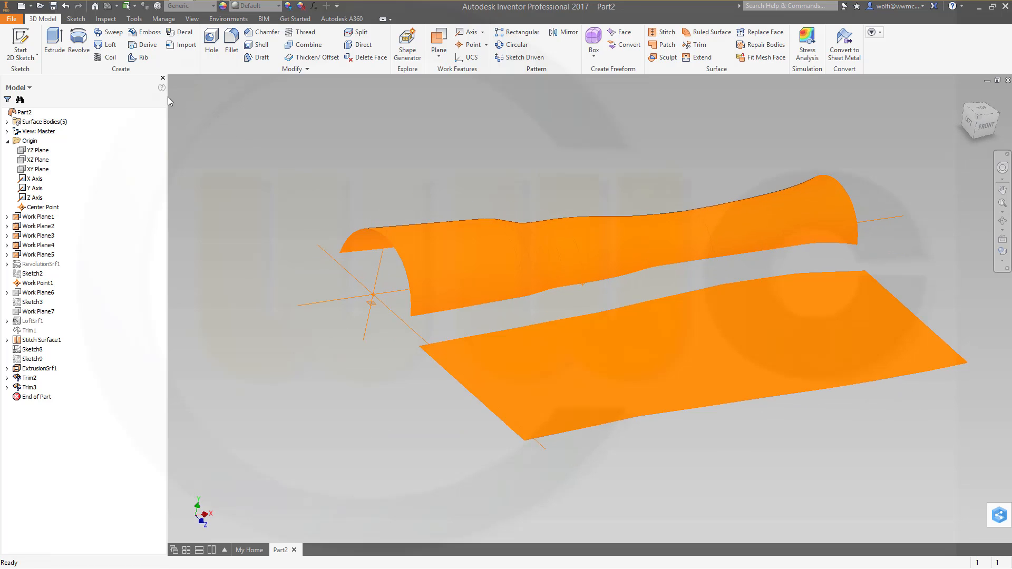
pyautogui.click(24, 42)
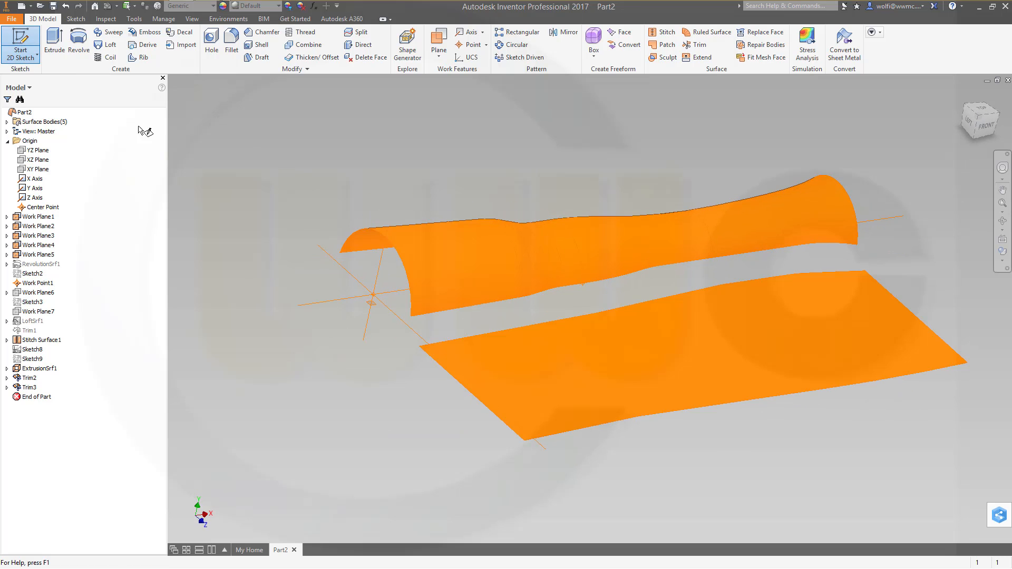
pyautogui.click(41, 152)
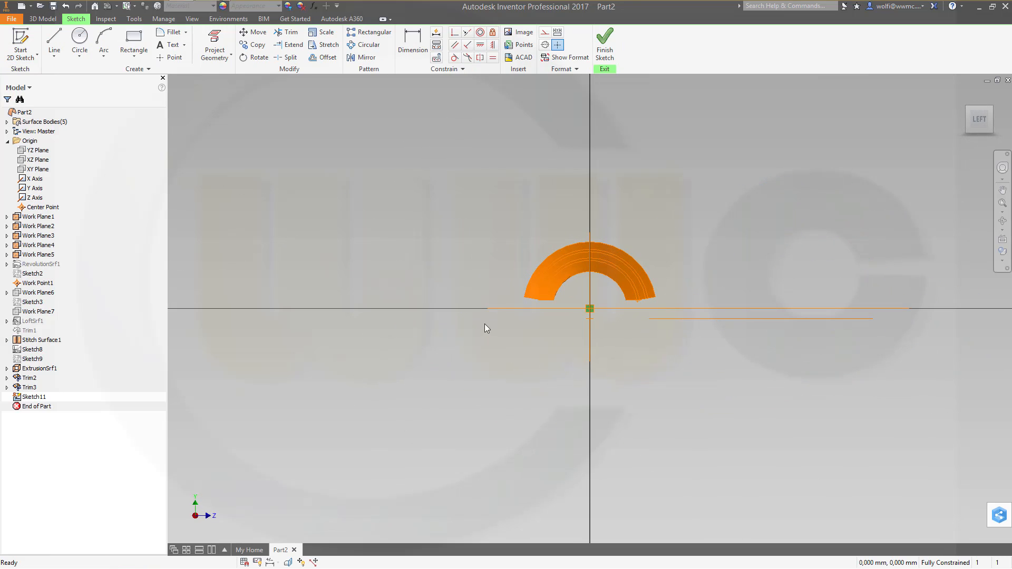
pyautogui.keyDown('shift'); pyautogui.moveTo(485, 325); pyautogui.dragTo(473, 343, button='middle'); pyautogui.keyUp('shift')
pyautogui.moveTo(623, 364); pyautogui.dragTo(524, 358, button='middle')
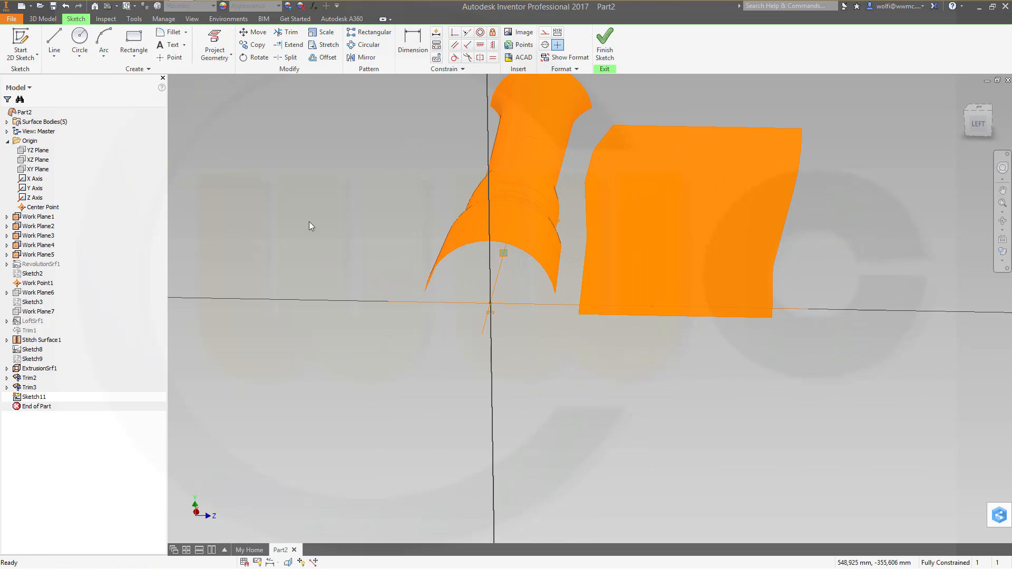
pyautogui.click(213, 45)
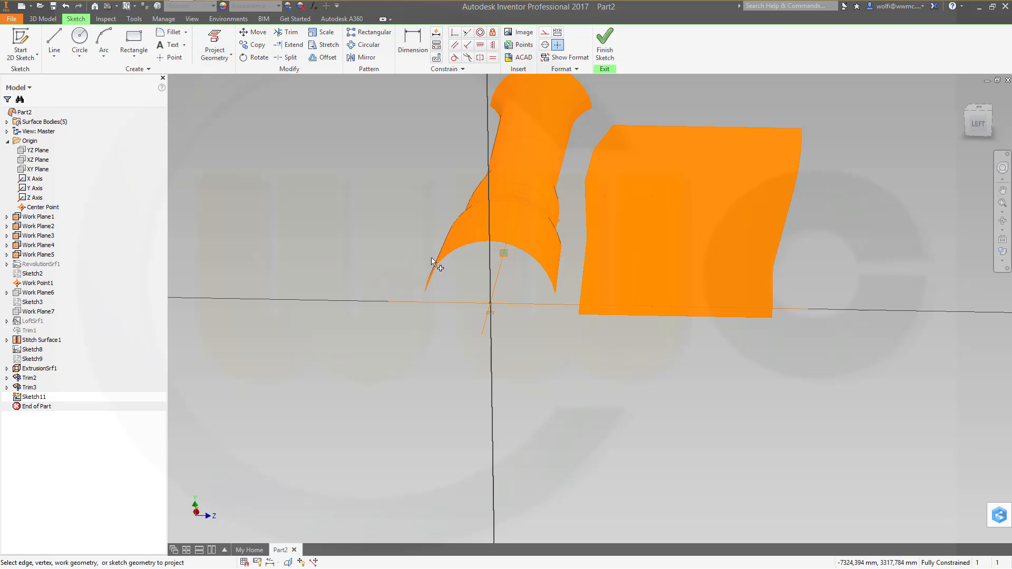
pyautogui.click(461, 255)
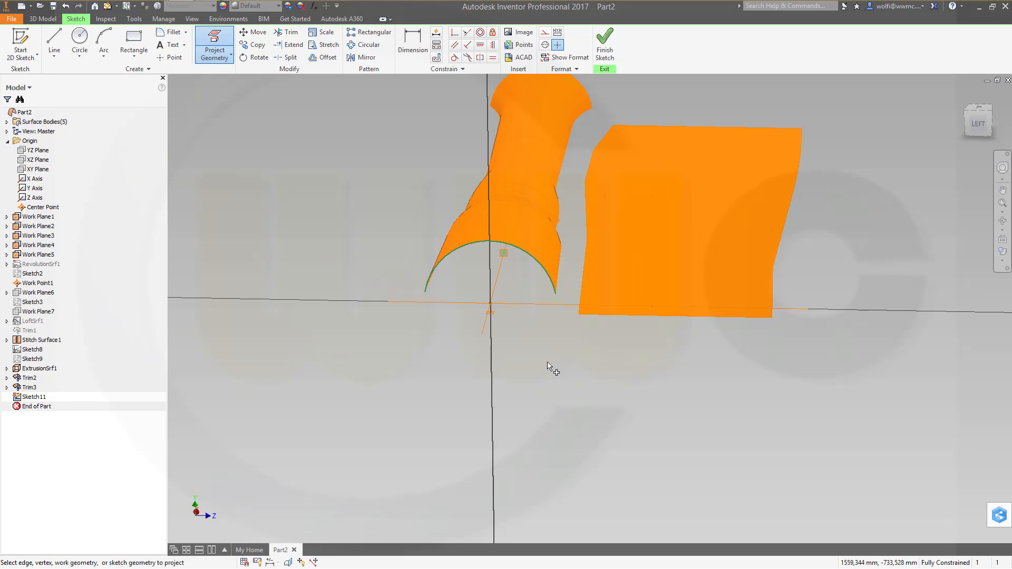
pyautogui.click(663, 317)
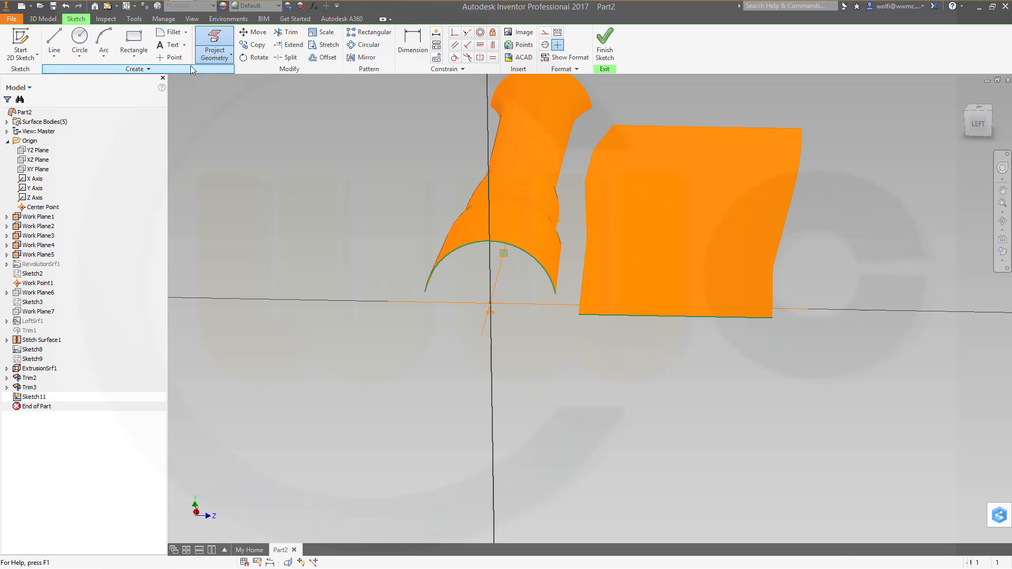
pyautogui.press('Escape')
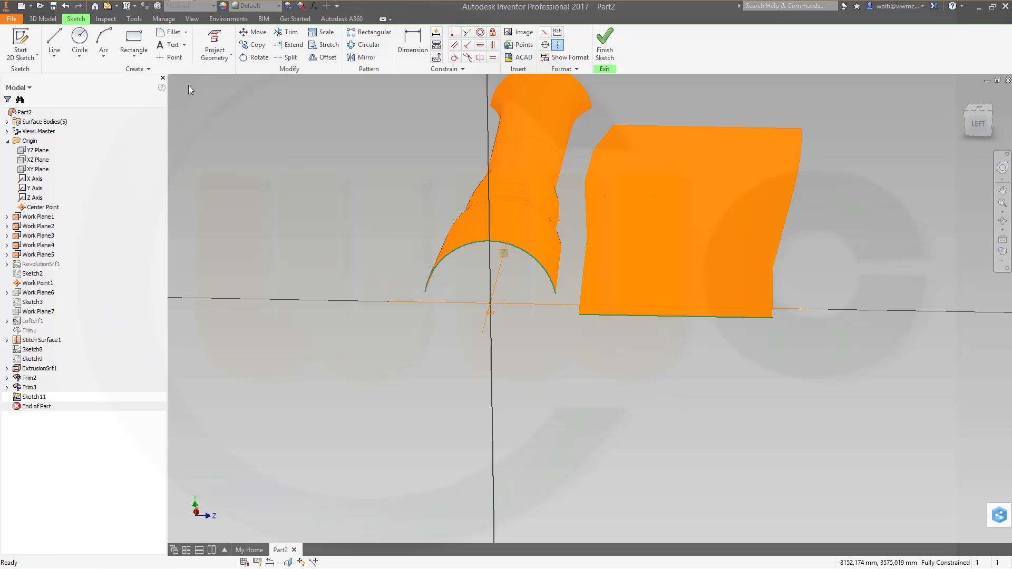
# Step: Draw a downward-bulging three-point arc in the gap between the projected arch's lower end and the projected straight edge
pyautogui.click(104, 45)
pyautogui.scroll(-2, 518, 347)
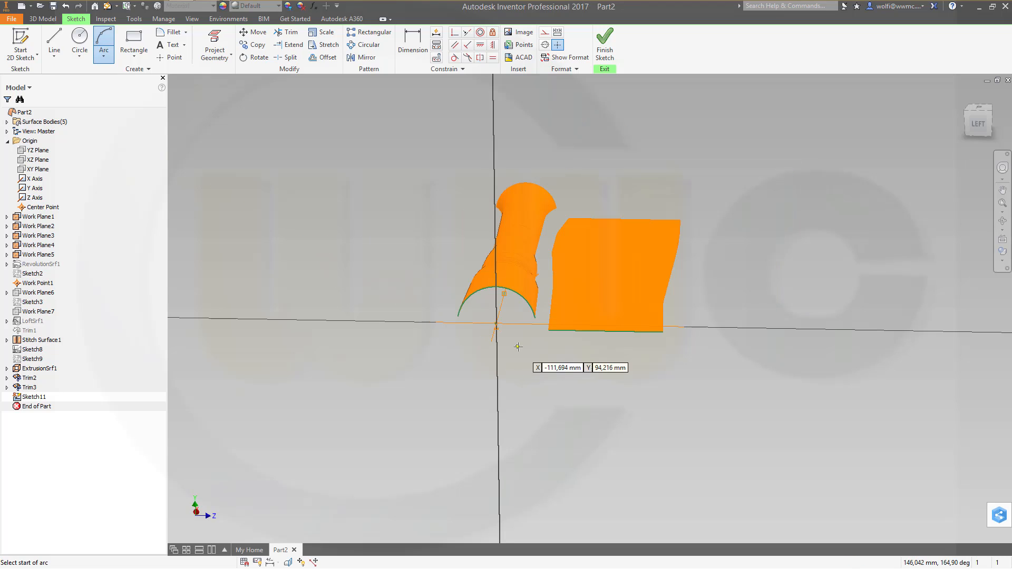
pyautogui.keyDown('shift'); pyautogui.moveTo(565, 381); pyautogui.dragTo(564, 340, button='middle'); pyautogui.keyUp('shift')
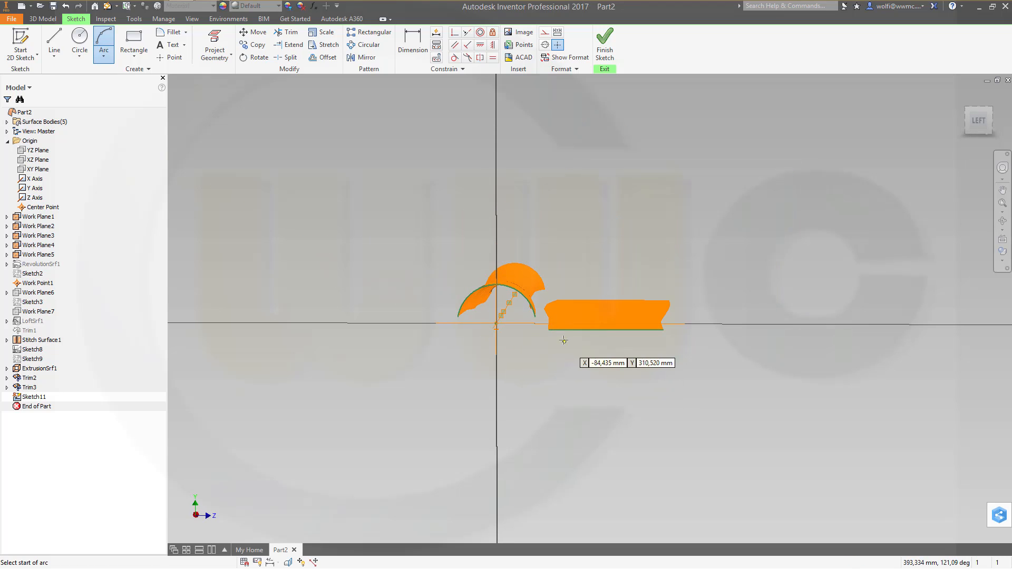
pyautogui.scroll(5, 559, 338)
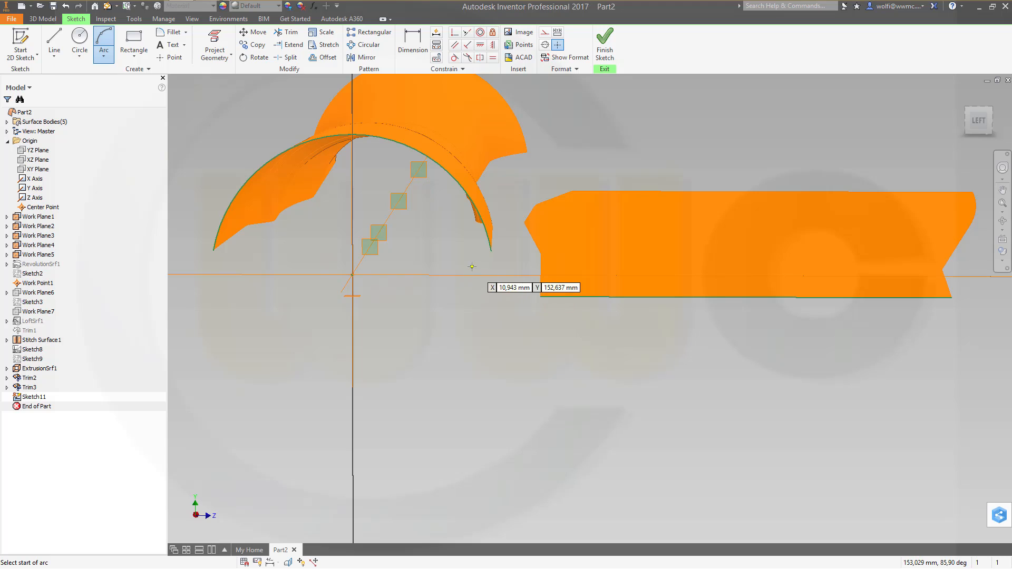
pyautogui.click(471, 266)
pyautogui.click(520, 299)
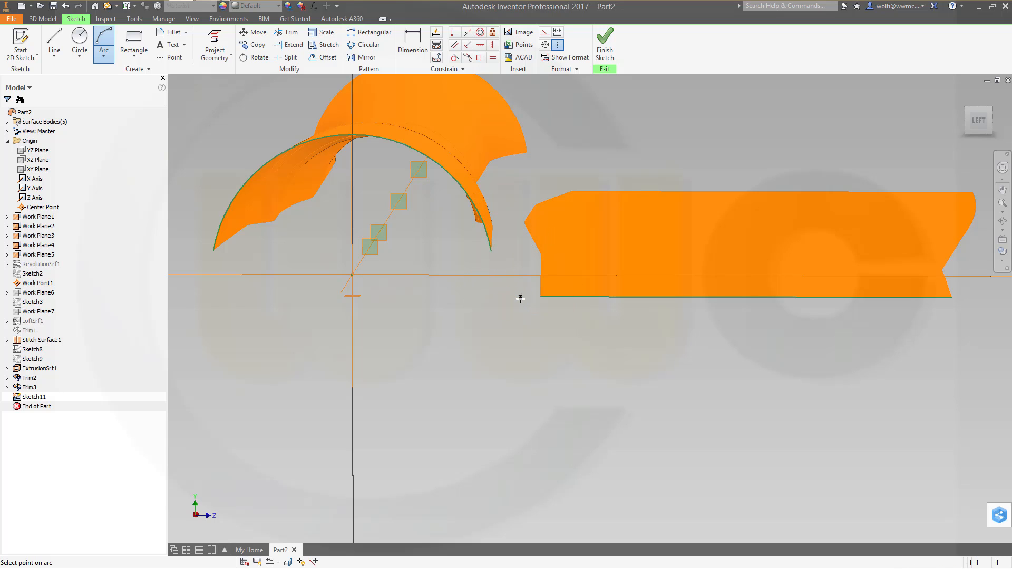
pyautogui.click(483, 290)
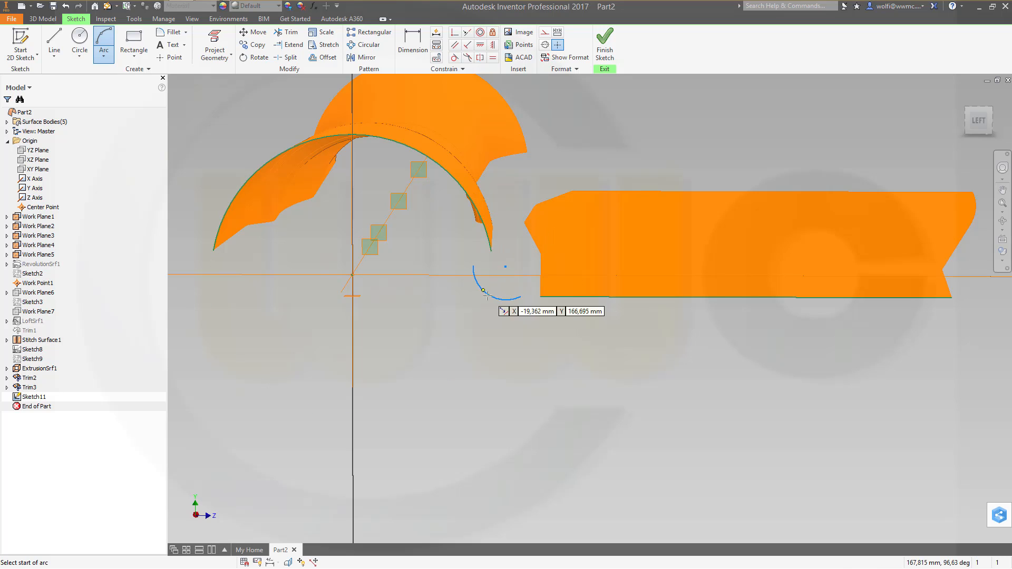
pyautogui.press('Escape')
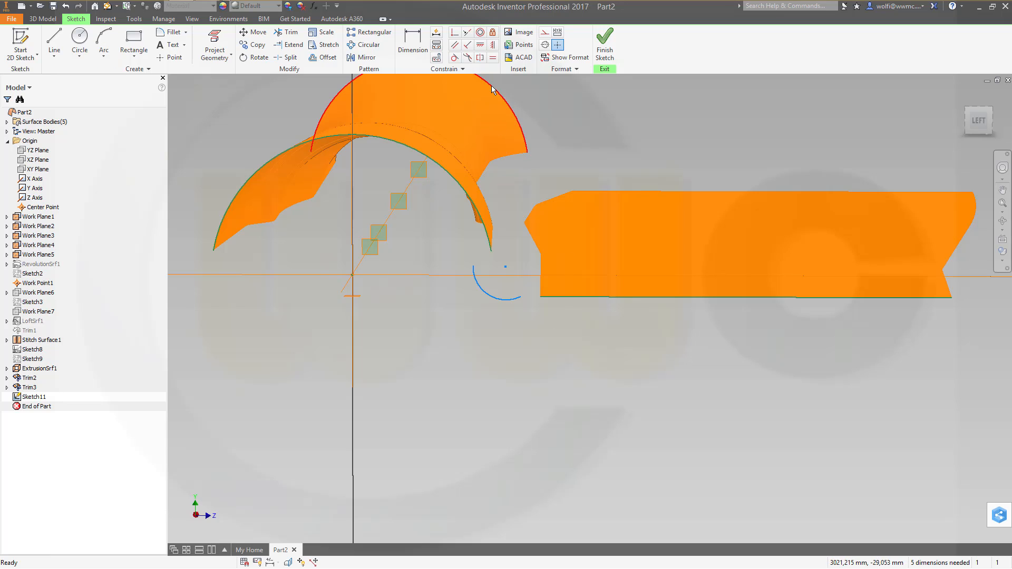
# Step: Make the arc's endpoints coincident with the projected straight edge's near end and the projected arch's lower end, and pull its centre to reshape it
pyautogui.click(455, 33)
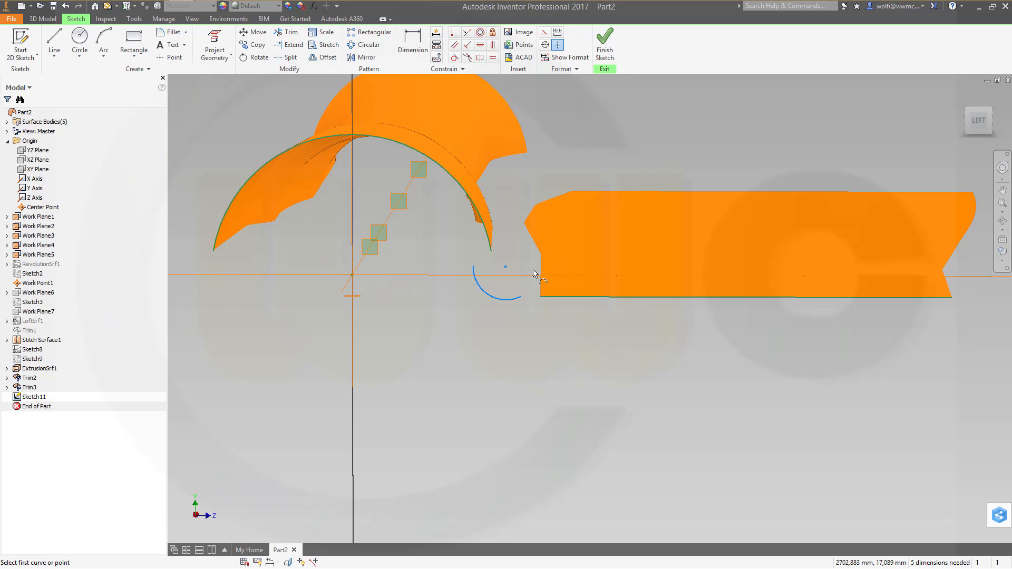
pyautogui.click(520, 298)
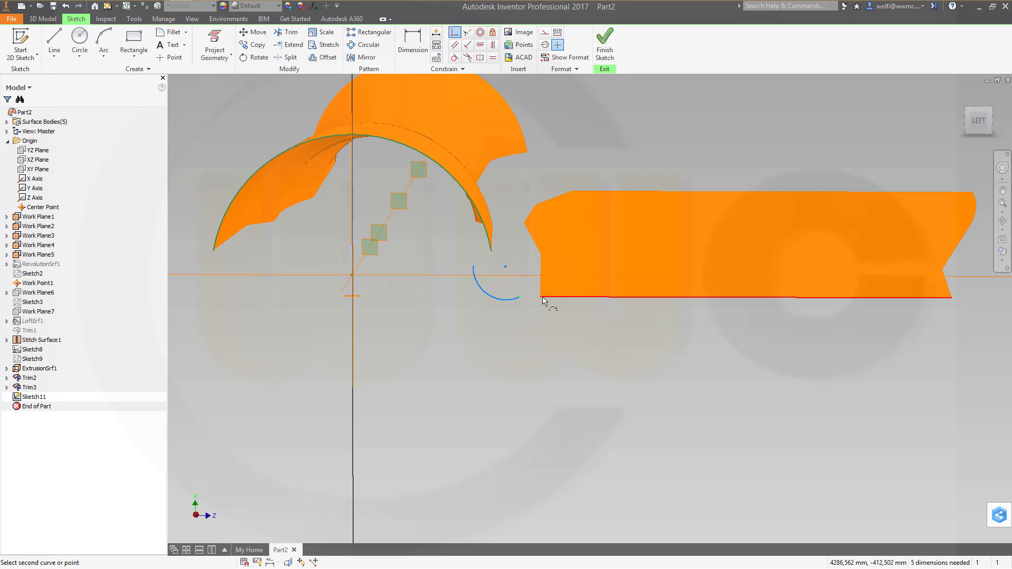
pyautogui.click(548, 305)
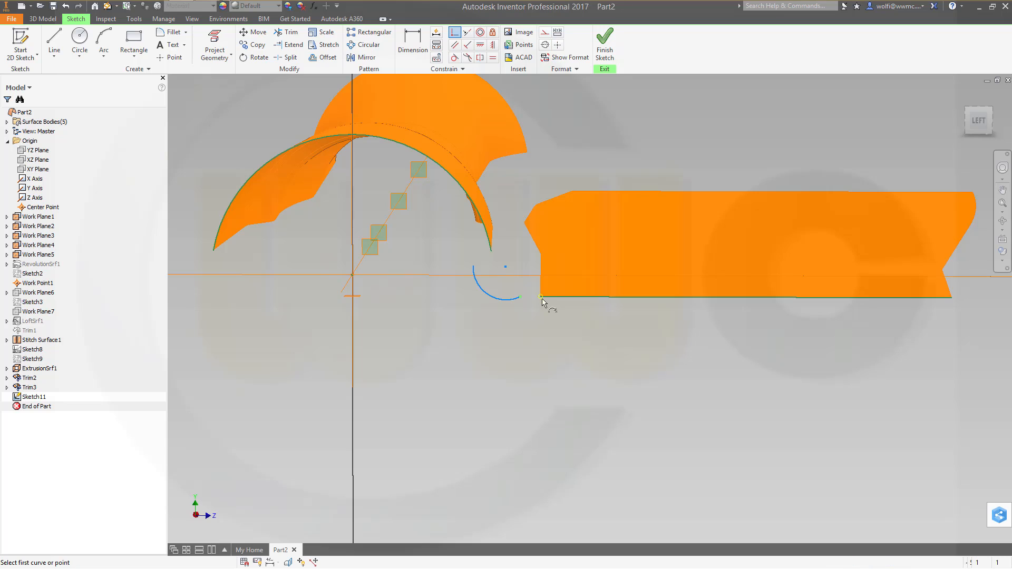
pyautogui.click(483, 274)
pyautogui.click(492, 251)
pyautogui.press('Escape')
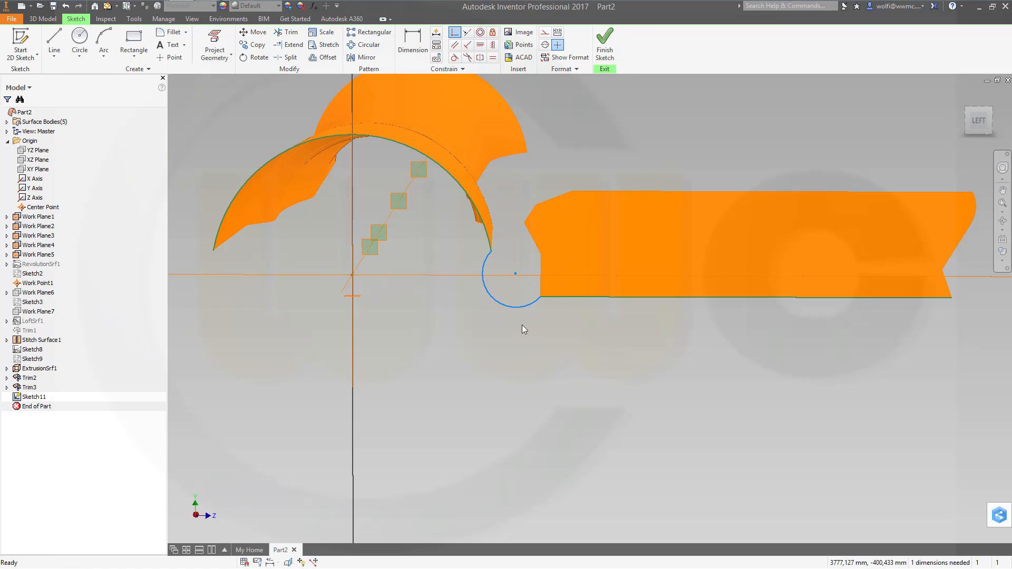
pyautogui.moveTo(516, 274); pyautogui.dragTo(522, 267)
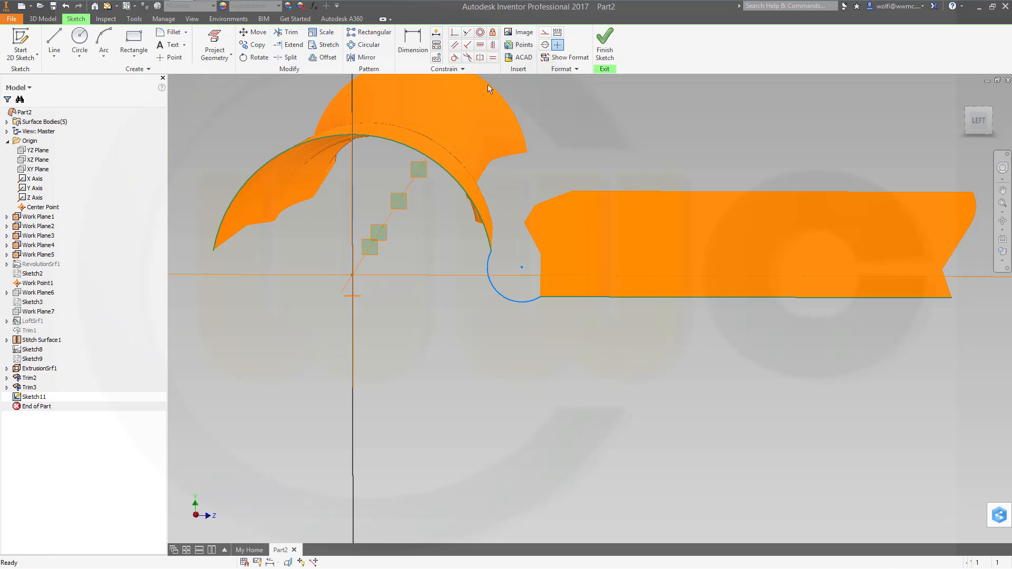
# Step: Constrain the connecting arc tangent to the projected arch
pyautogui.click(455, 57)
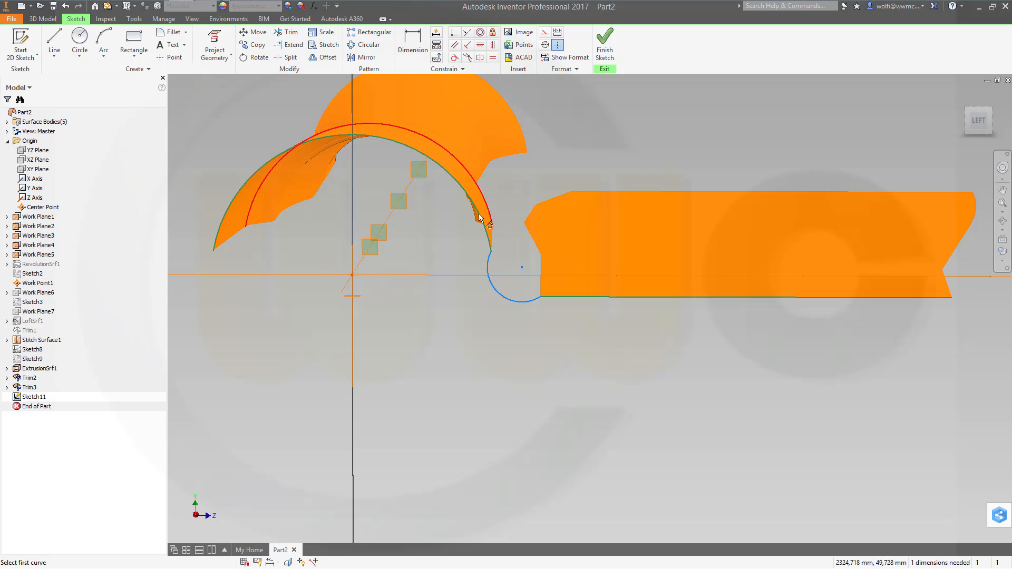
pyautogui.click(487, 241)
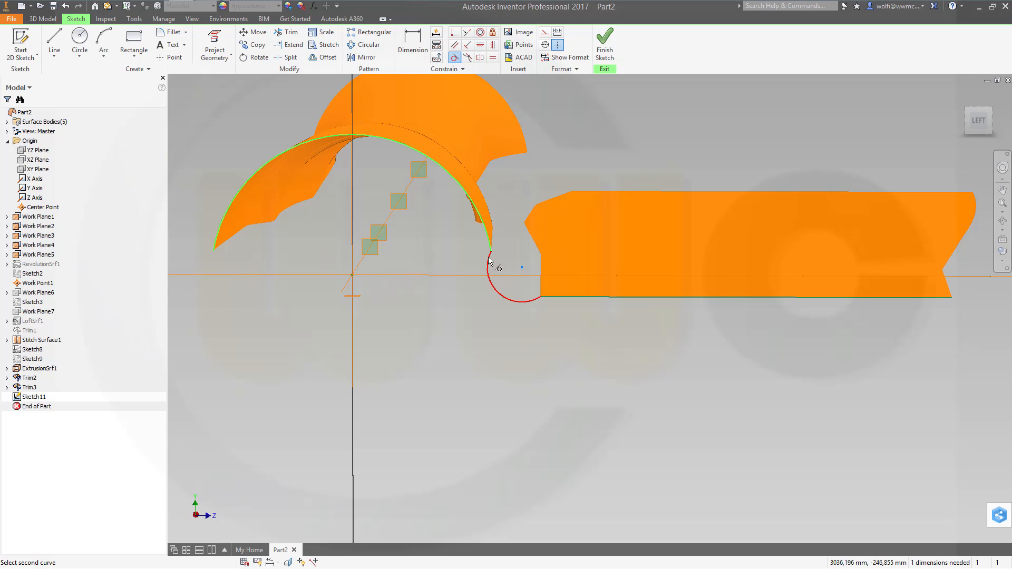
pyautogui.click(491, 266)
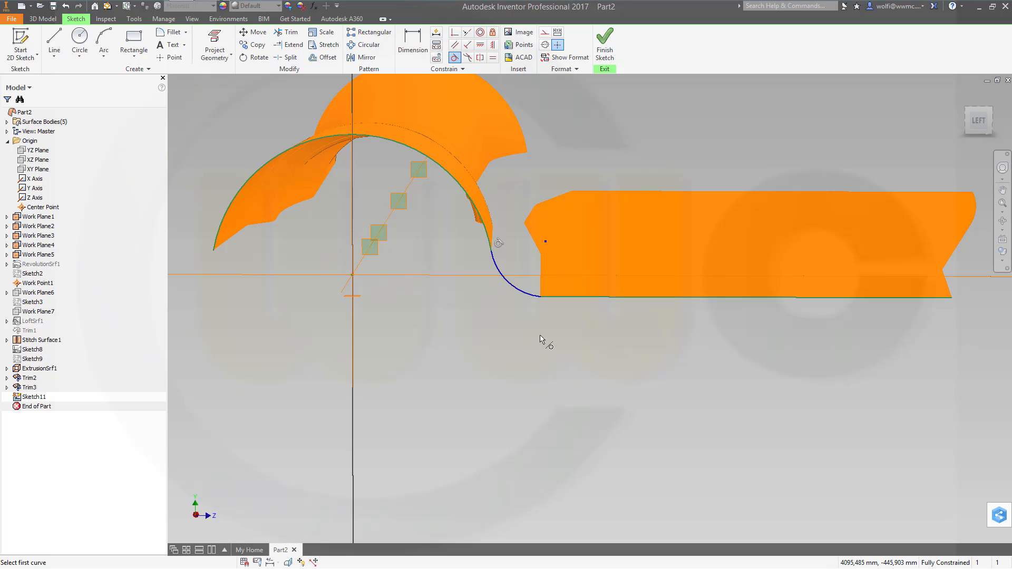
# Step: Try to add a tangent constraint between the connecting arc and the flat surface's projected straight edge
pyautogui.scroll(-2, 565, 318)
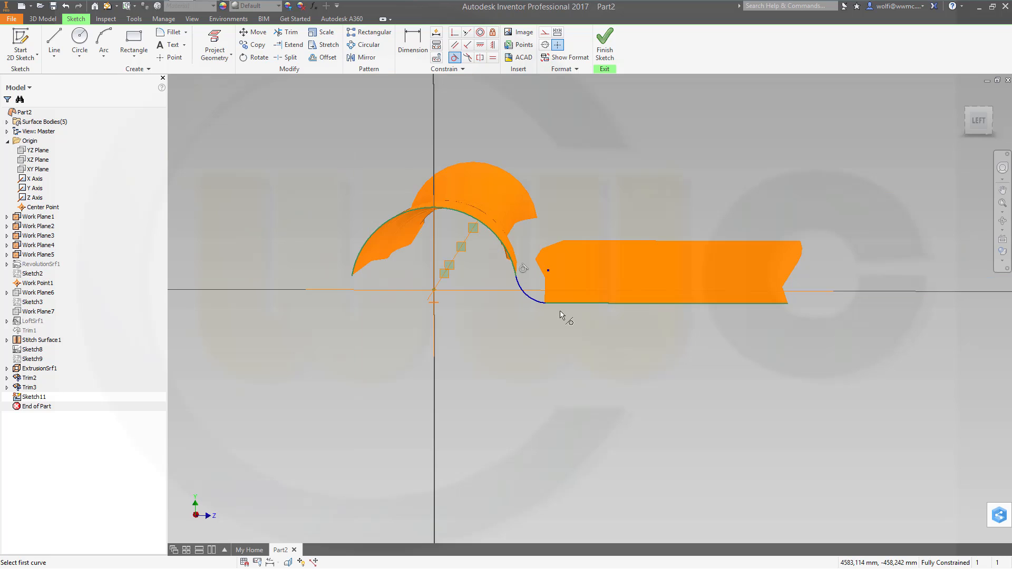
pyautogui.scroll(5, 567, 323)
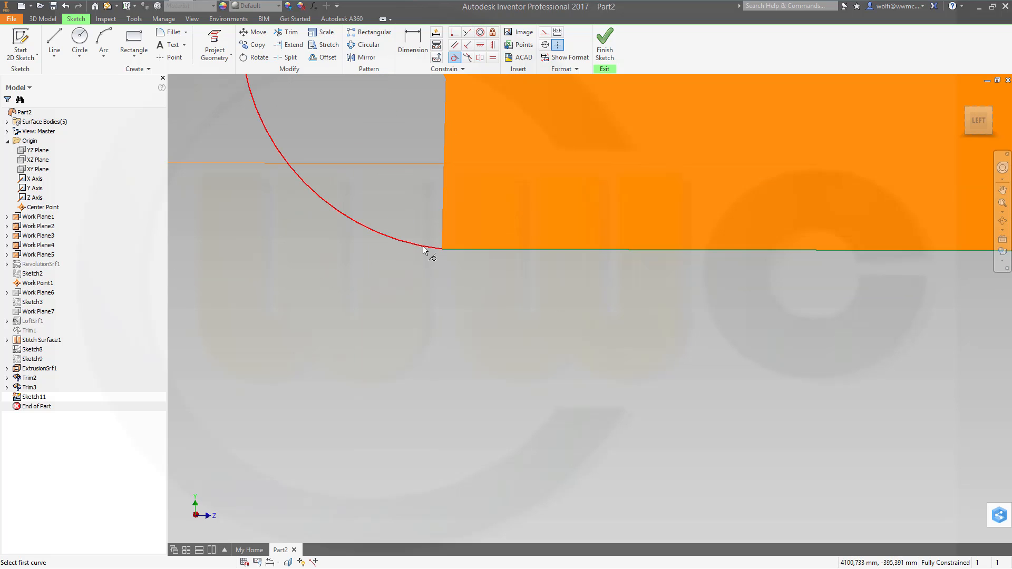
pyautogui.click(424, 247)
pyautogui.click(458, 252)
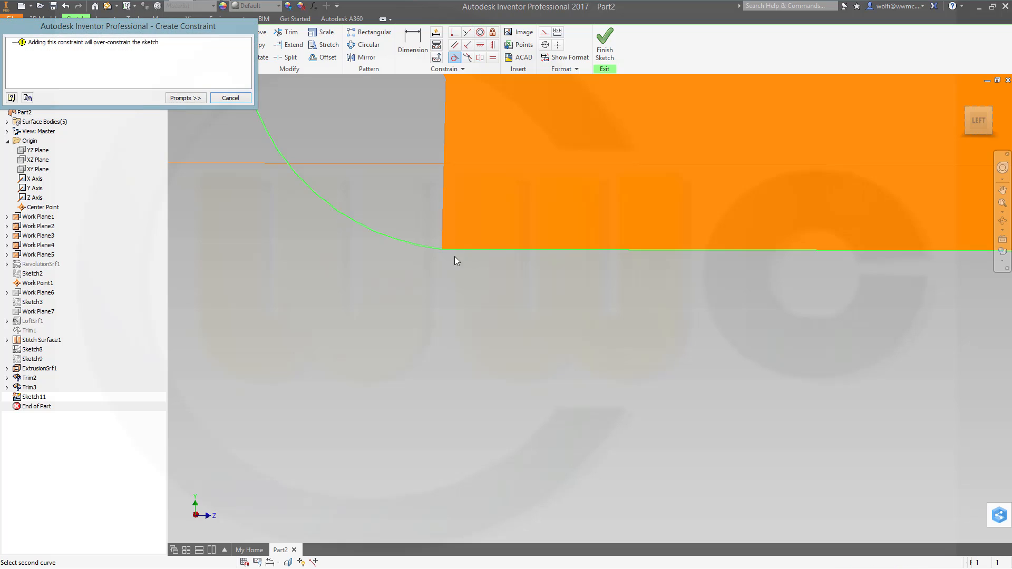
pyautogui.click(236, 97)
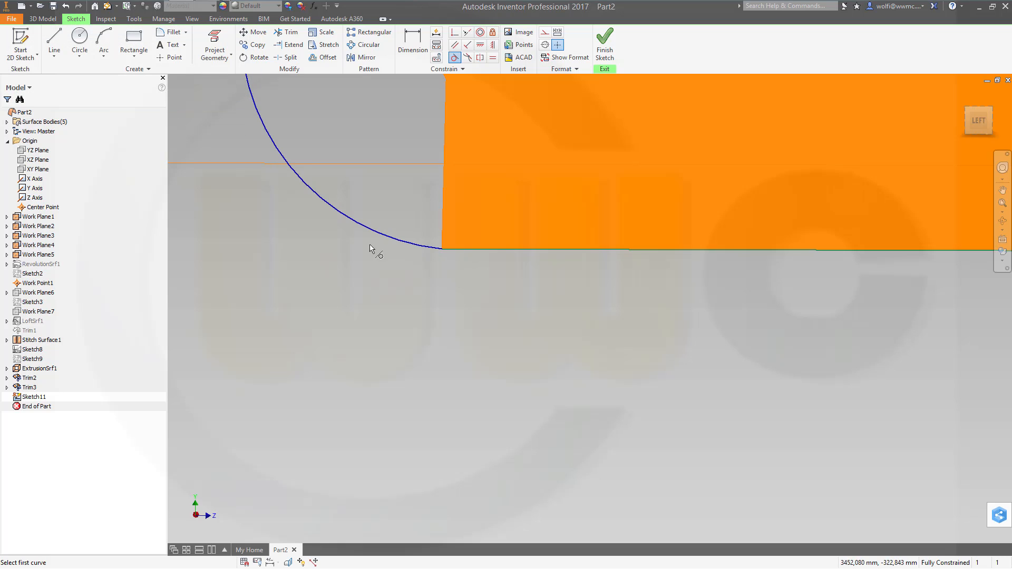
# Step: Finish the arc sketch and start a new sketch on the work plane at the opposite, narrower end of the stitched surface
pyautogui.scroll(-3, 524, 182)
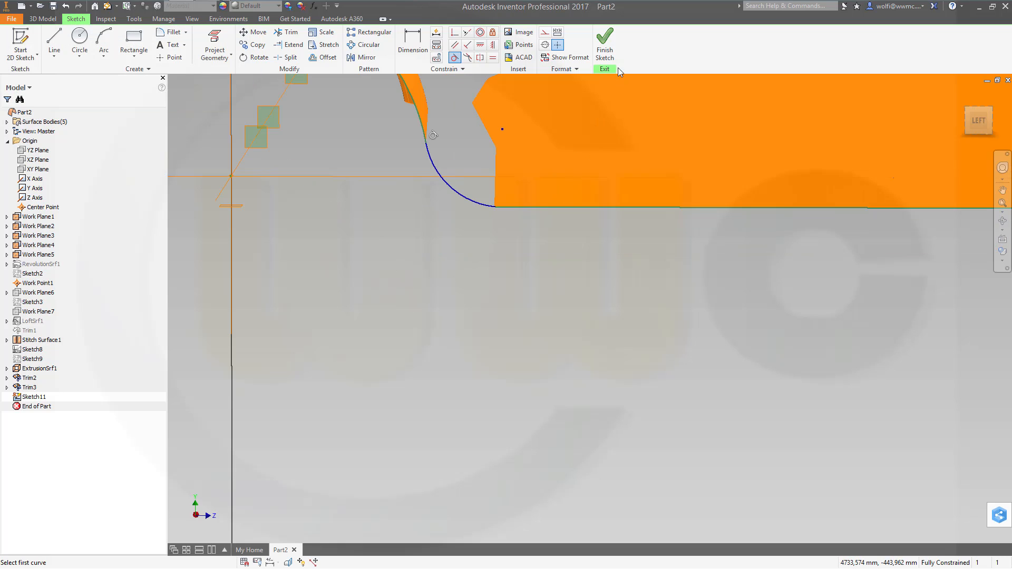
pyautogui.click(601, 45)
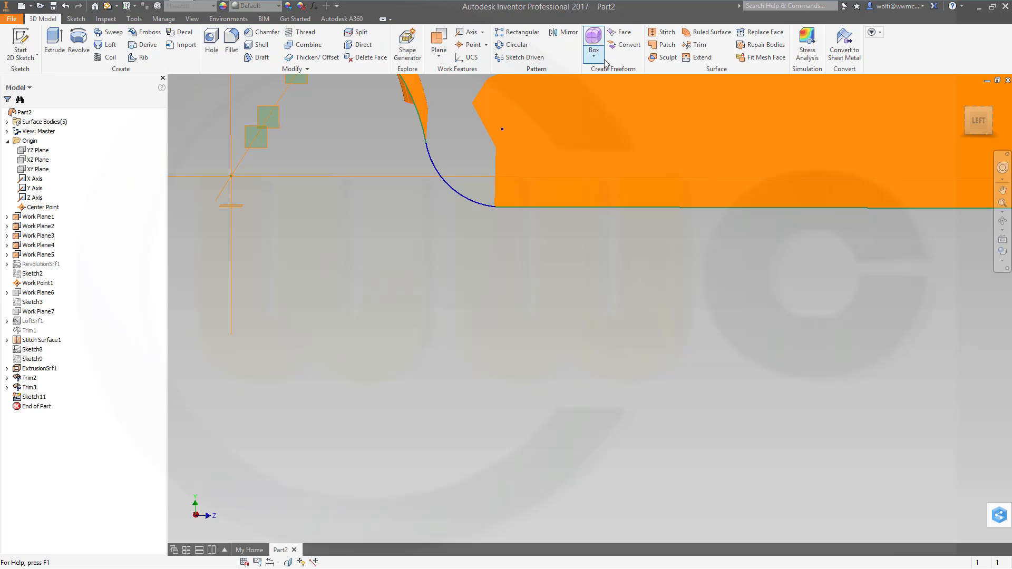
pyautogui.scroll(-4, 501, 255)
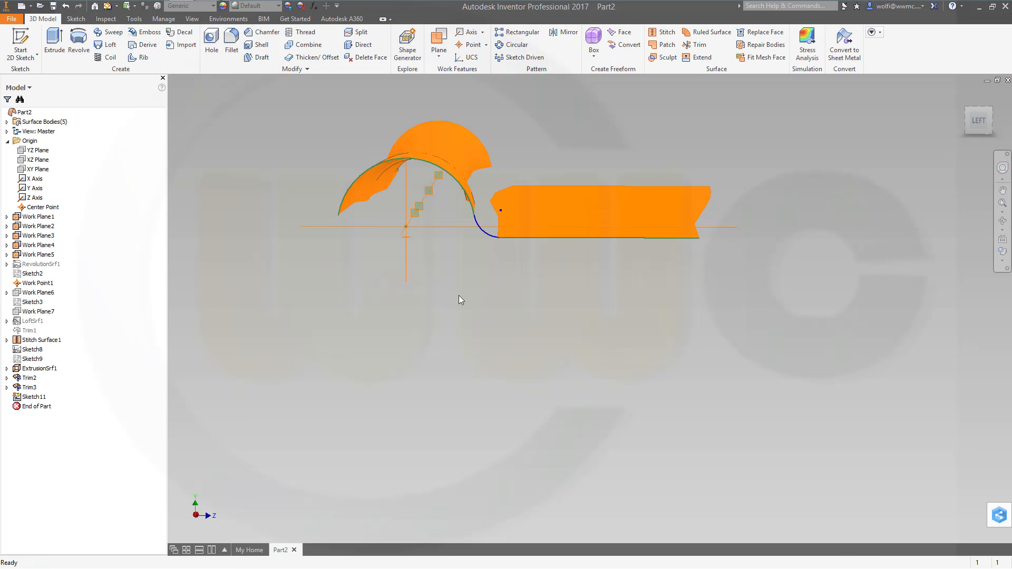
pyautogui.keyDown('shift'); pyautogui.moveTo(457, 296); pyautogui.dragTo(378, 306, button='middle'); pyautogui.keyUp('shift')
pyautogui.moveTo(540, 299); pyautogui.dragTo(321, 346, button='middle')
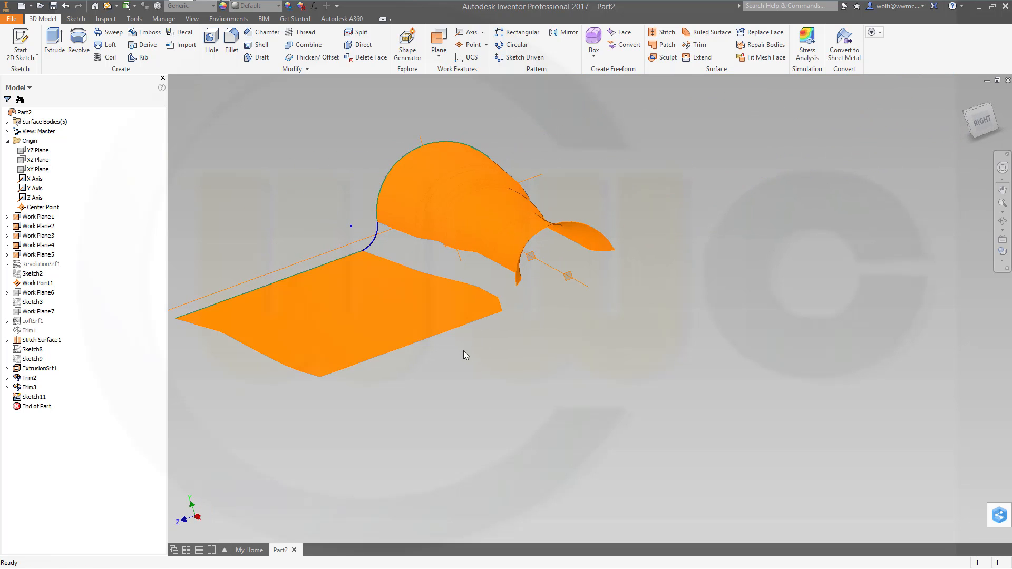
pyautogui.moveTo(464, 350); pyautogui.dragTo(657, 297, button='middle')
pyautogui.keyDown('shift'); pyautogui.moveTo(588, 280); pyautogui.dragTo(595, 285, button='middle'); pyautogui.keyUp('shift')
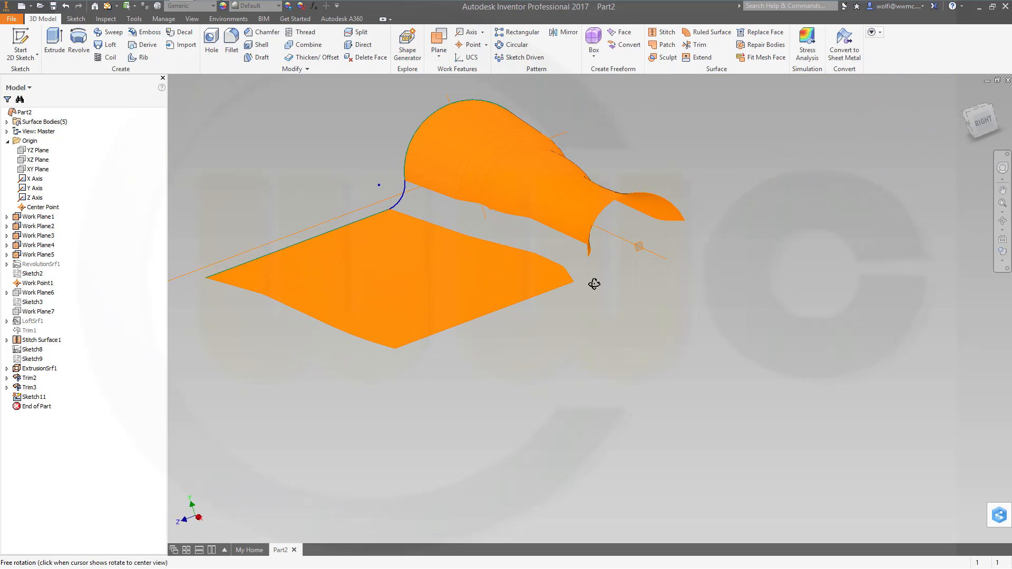
pyautogui.click(17, 40)
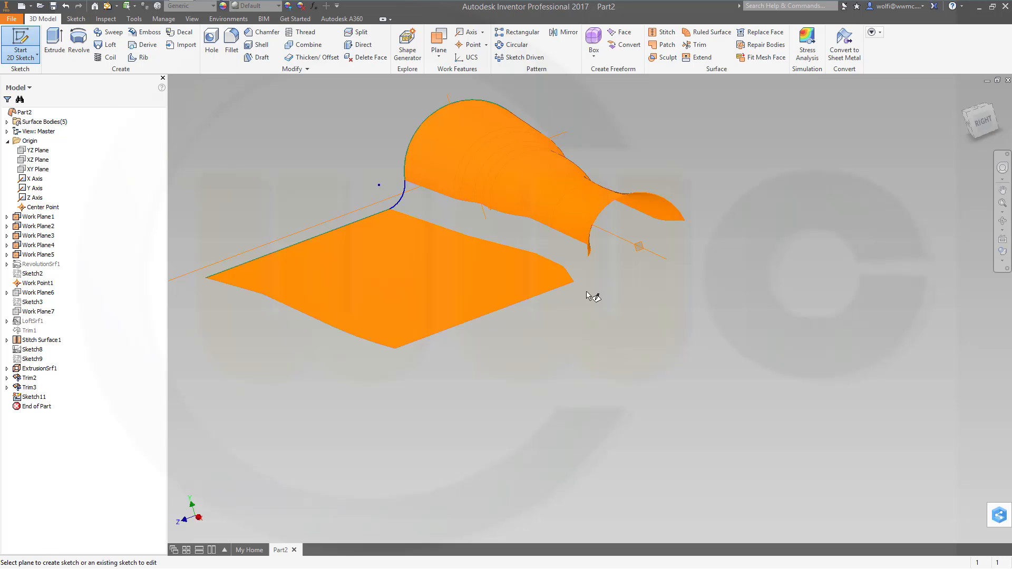
pyautogui.click(642, 247)
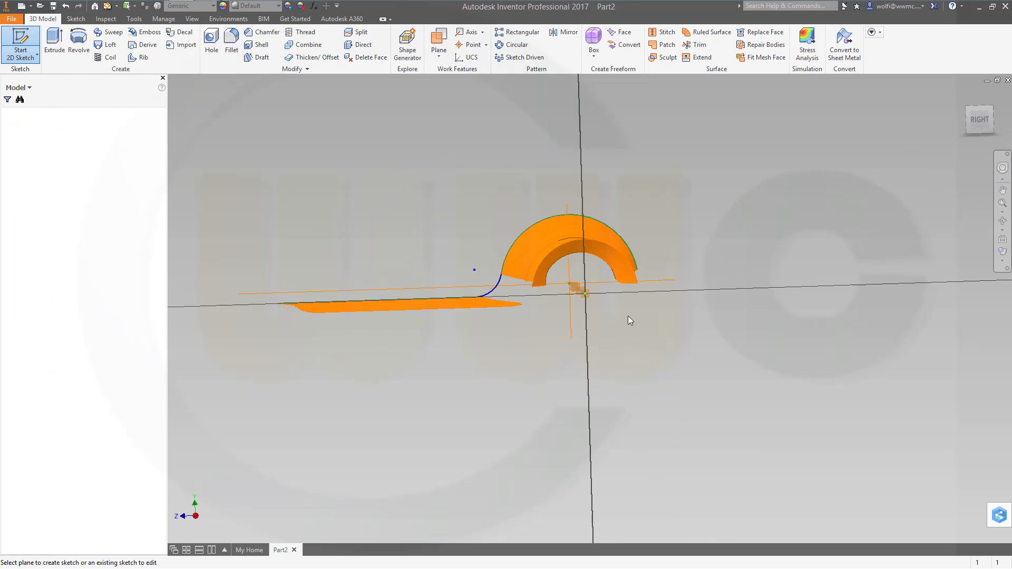
# Step: Project the stitched surface's narrow arched end edge and the flat surface's adjacent end edge into the sketch
pyautogui.keyDown('shift'); pyautogui.moveTo(506, 368); pyautogui.dragTo(495, 362, button='middle'); pyautogui.keyUp('shift')
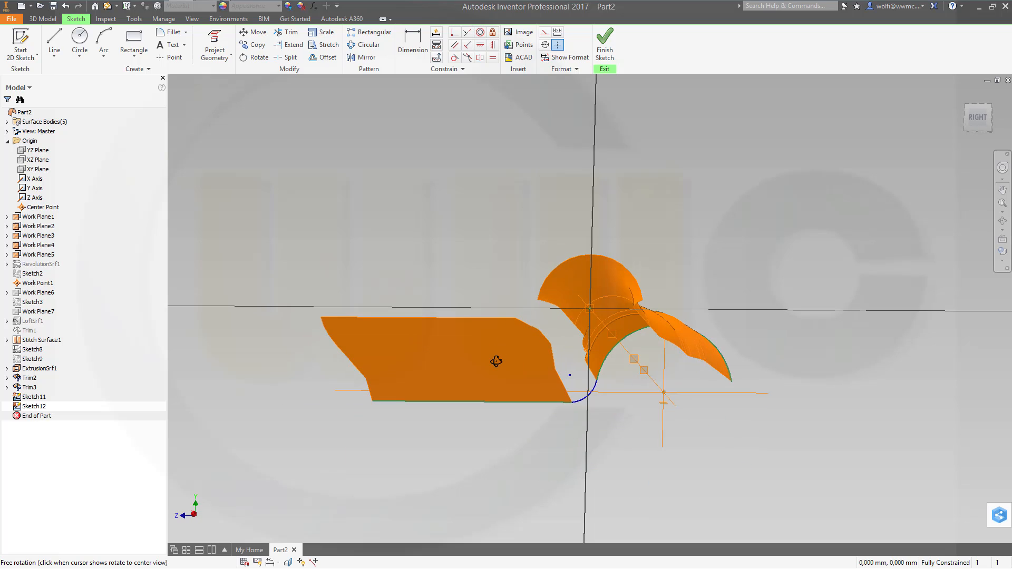
pyautogui.click(215, 46)
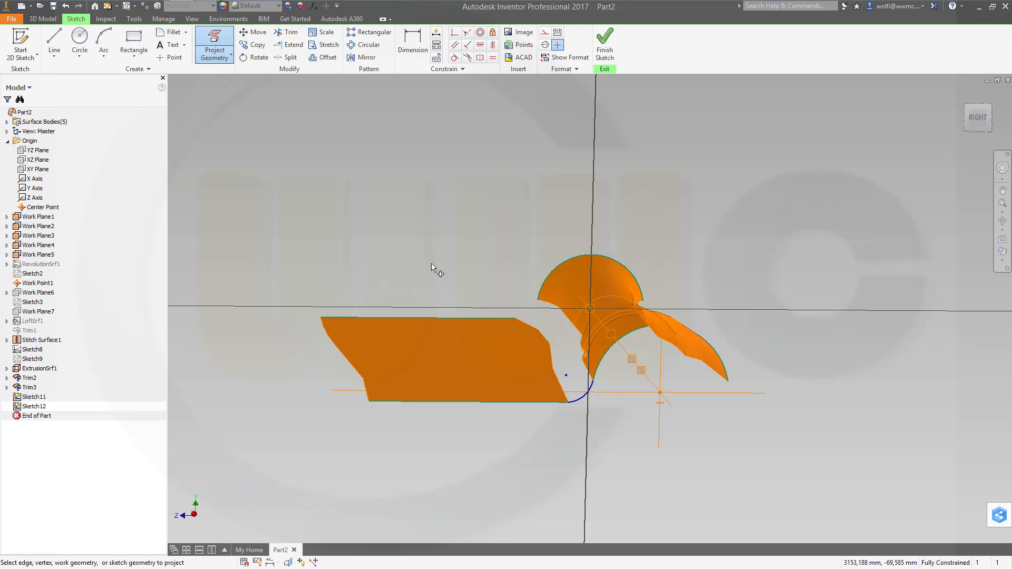
pyautogui.keyDown('shift'); pyautogui.moveTo(373, 255); pyautogui.dragTo(429, 300, button='middle'); pyautogui.keyUp('shift')
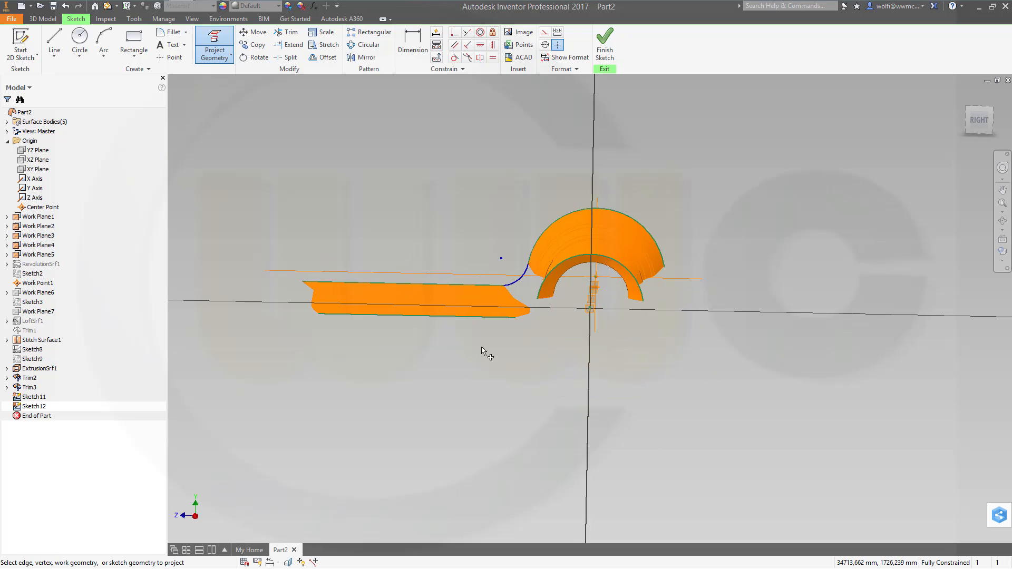
# Step: Draw a downward-bulging three-point arc of about 55 mm radius near the gap between the projected arch and the projected straight edge
pyautogui.scroll(3, 485, 351)
pyautogui.click(104, 43)
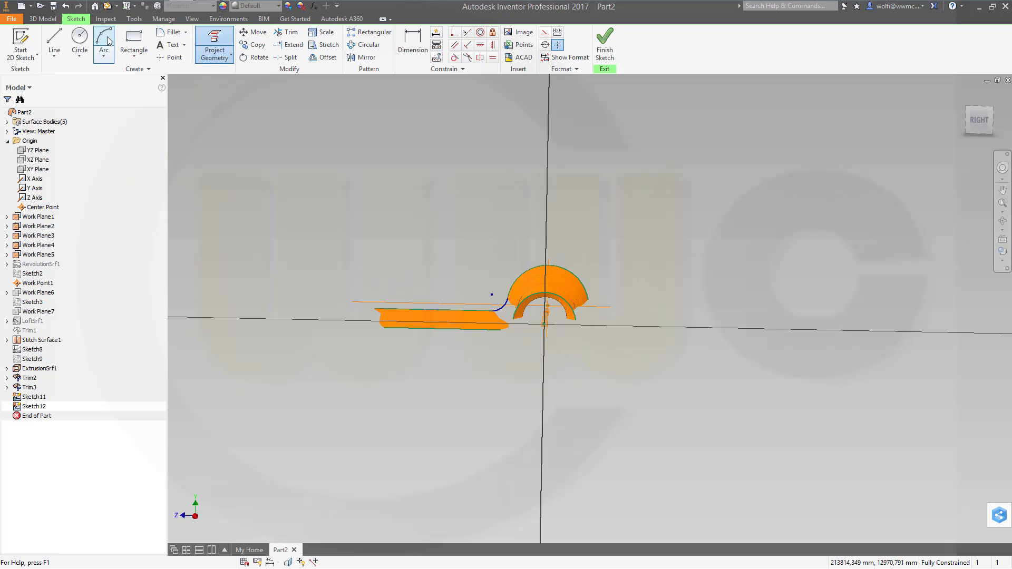
pyautogui.scroll(-3, 503, 329)
pyautogui.scroll(-3, 514, 328)
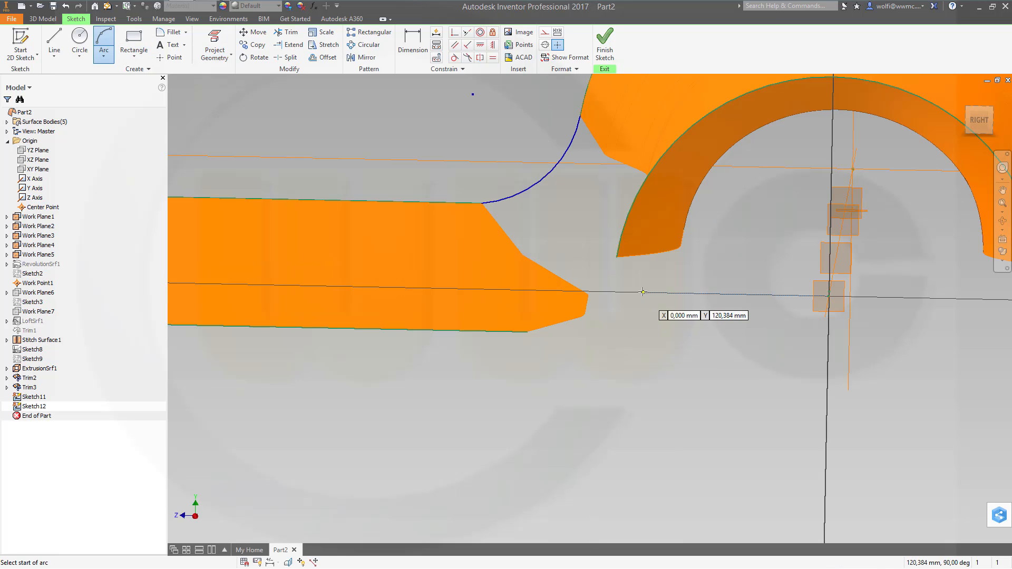
pyautogui.click(644, 292)
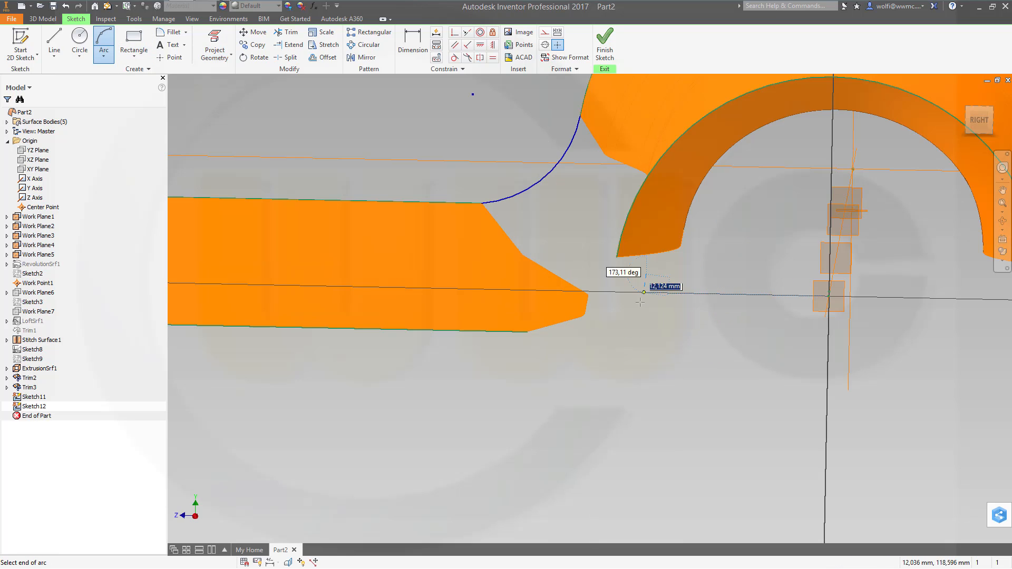
pyautogui.click(562, 341)
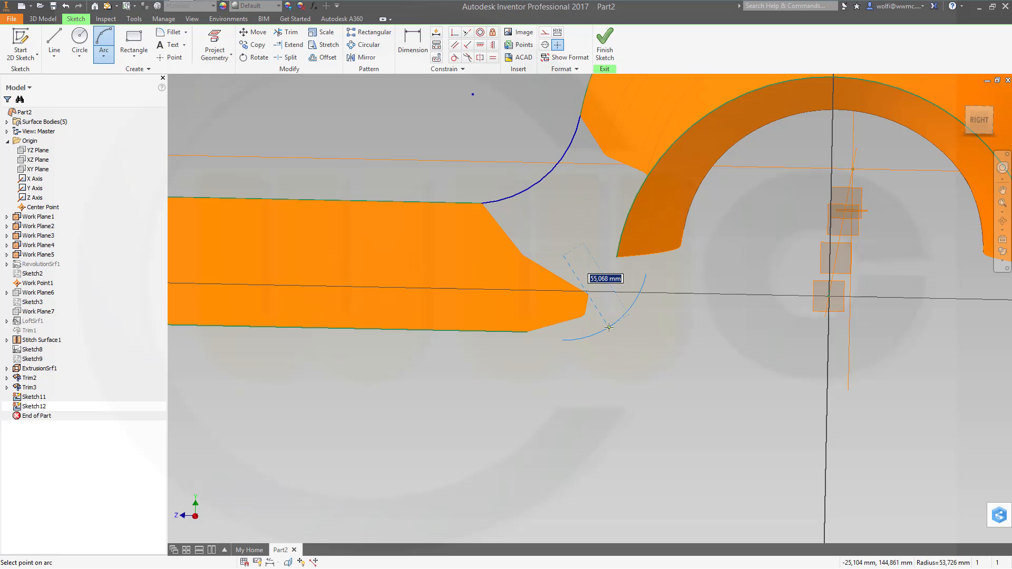
pyautogui.click(609, 328)
pyautogui.press('Escape')
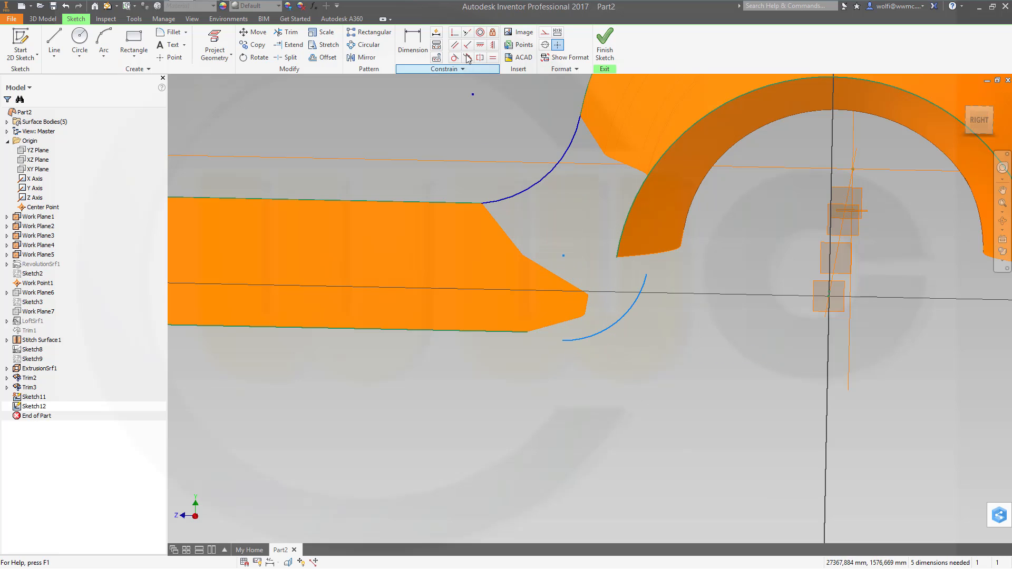
# Step: Make the new arc's endpoints coincident with the narrow arch's lower end and the near end of the projected straight edge
pyautogui.click(454, 32)
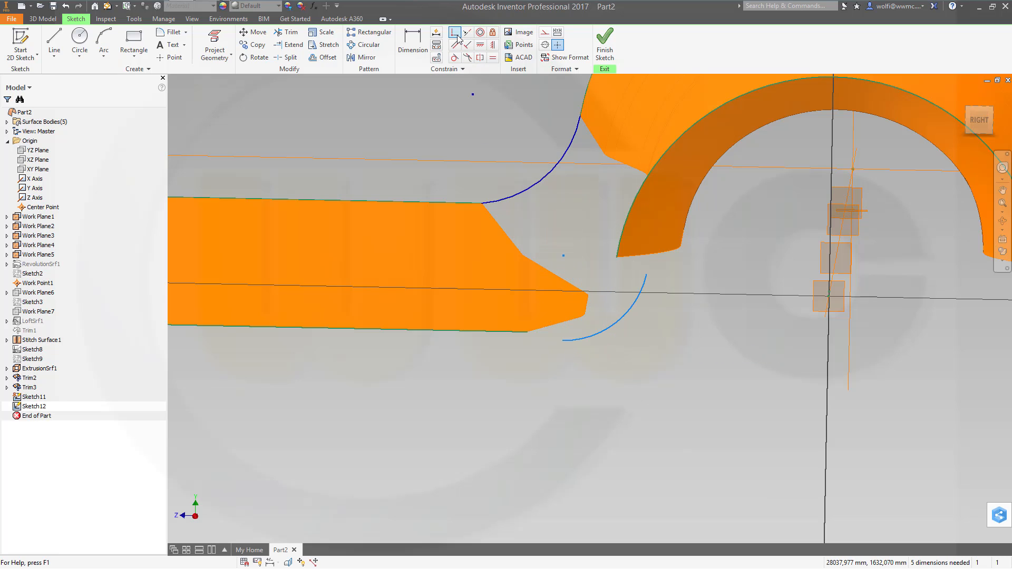
pyautogui.click(616, 258)
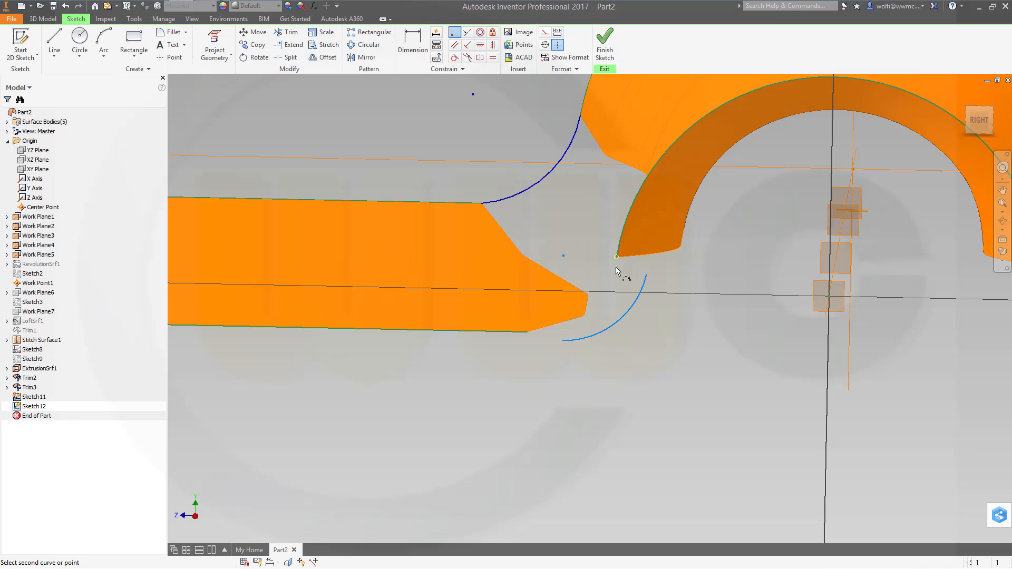
pyautogui.click(647, 274)
pyautogui.click(528, 333)
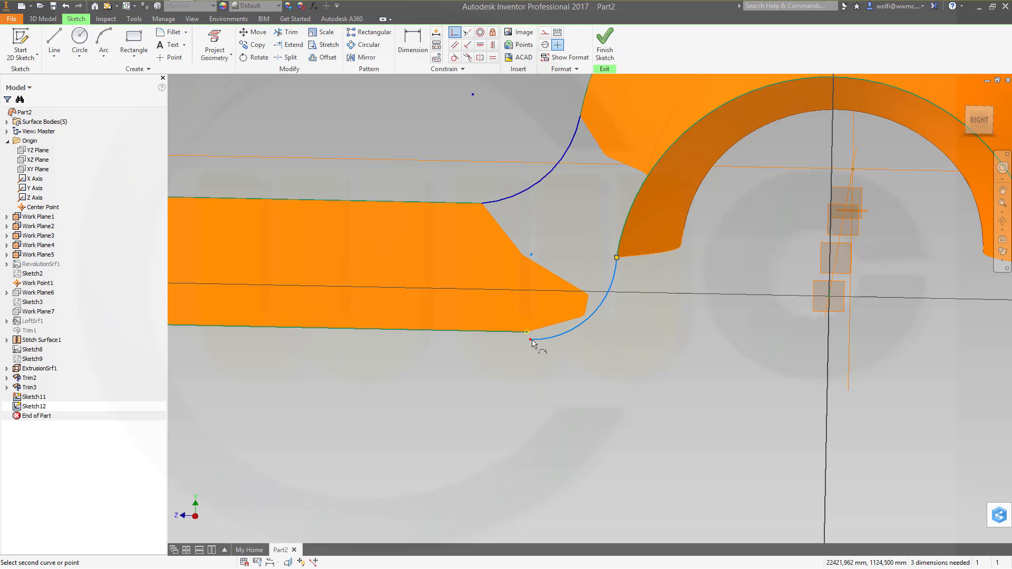
pyautogui.click(531, 340)
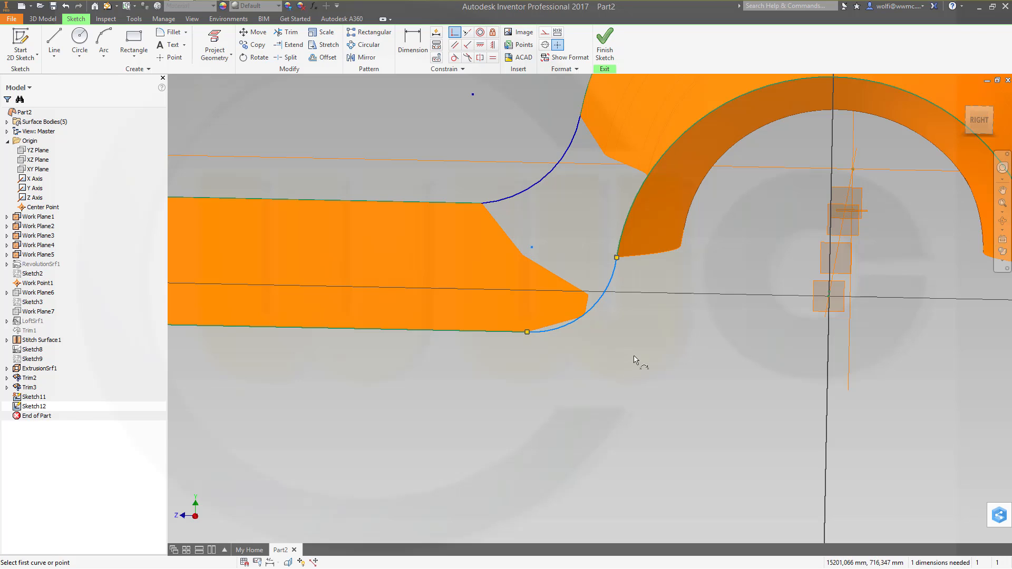
# Step: Constrain the new arc tangent to the projected narrow arch and finish the sketch
pyautogui.click(455, 57)
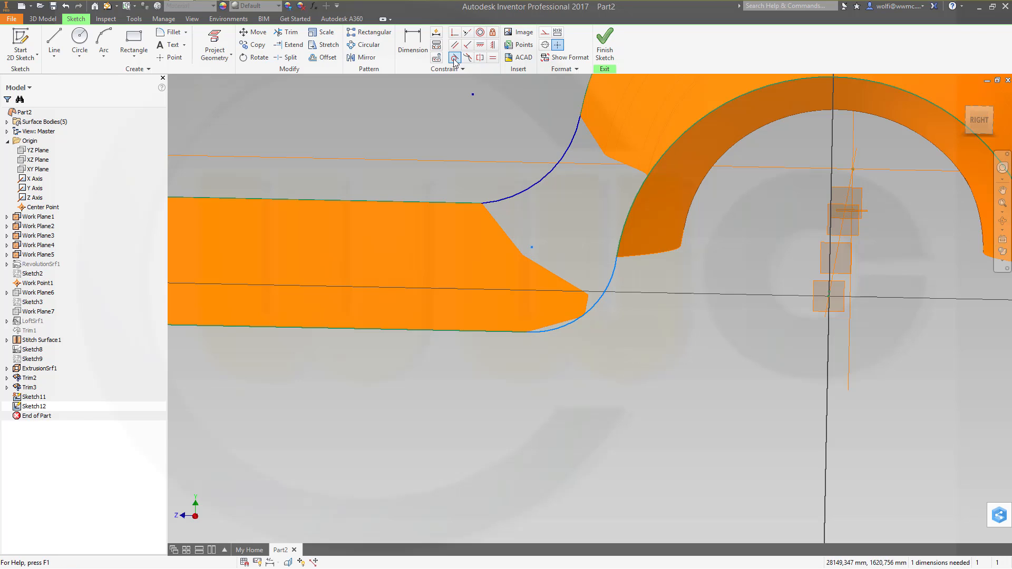
pyautogui.click(611, 275)
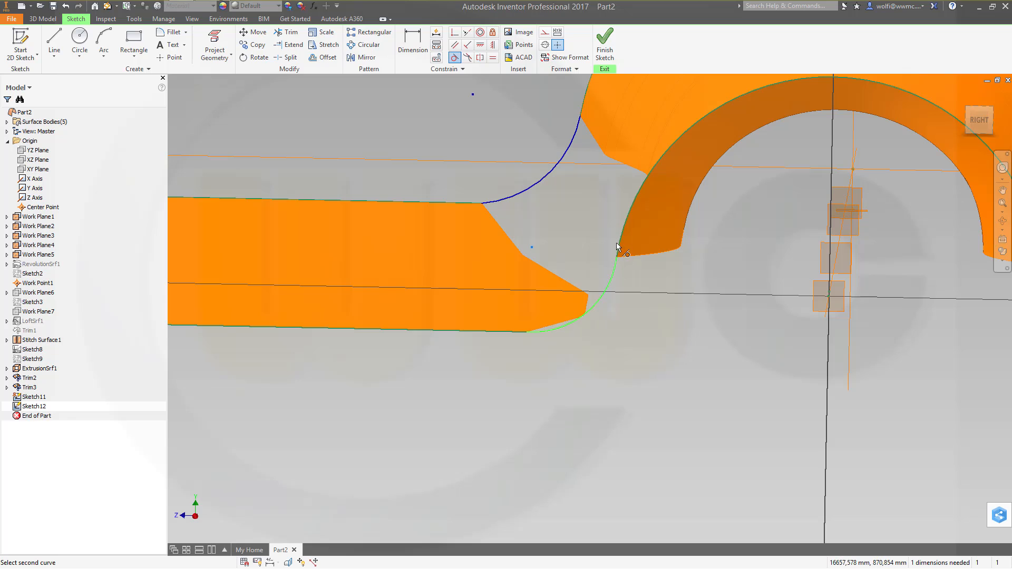
pyautogui.click(620, 247)
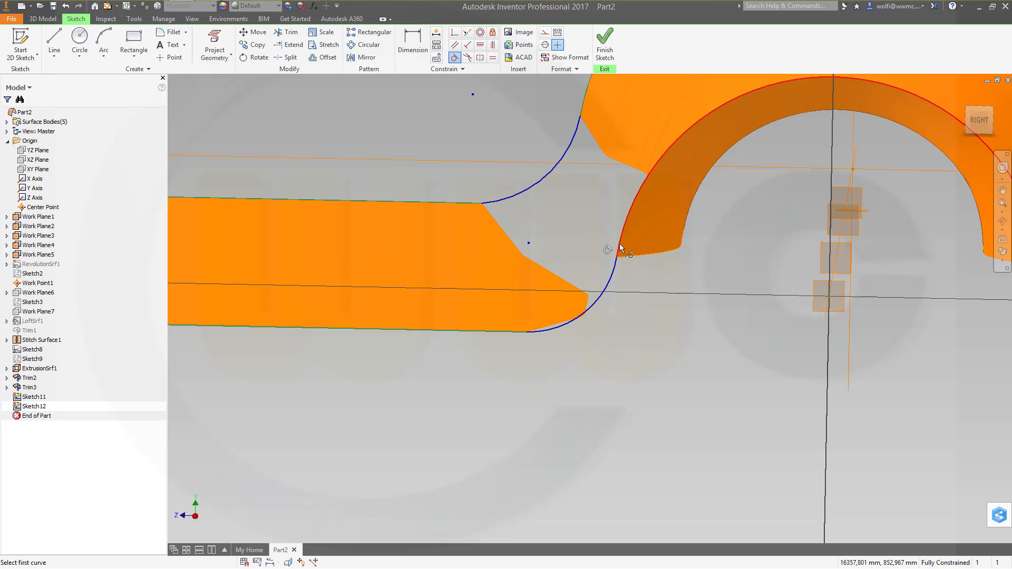
pyautogui.click(504, 334)
pyautogui.click(552, 329)
pyautogui.click(608, 52)
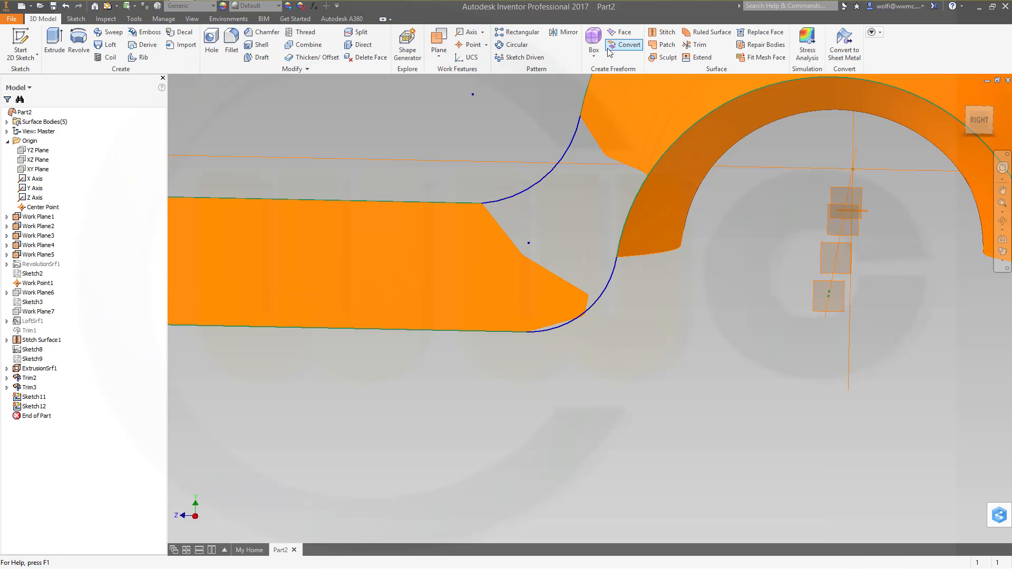
# Step: Extrude the sketch profile at the wide arched end 10 mm outward as a surface, away from the existing body
pyautogui.moveTo(555, 292); pyautogui.dragTo(568, 287, button='middle')
pyautogui.keyDown('shift'); pyautogui.moveTo(510, 363); pyautogui.dragTo(699, 361, button='middle'); pyautogui.keyUp('shift')
pyautogui.scroll(-3, 674, 356)
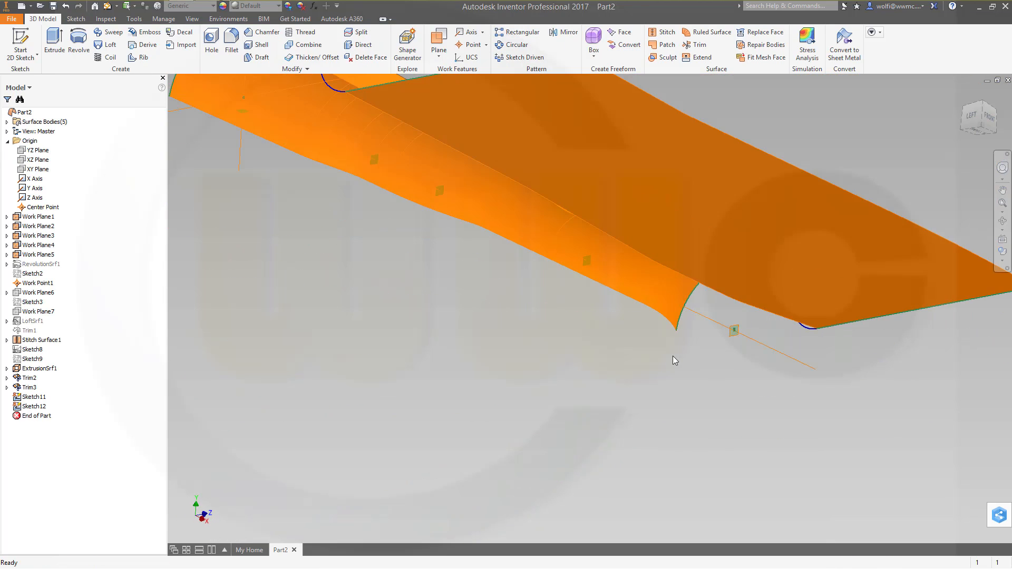
pyautogui.scroll(-3, 679, 357)
pyautogui.keyDown('shift'); pyautogui.moveTo(457, 351); pyautogui.dragTo(501, 283, button='middle'); pyautogui.keyUp('shift')
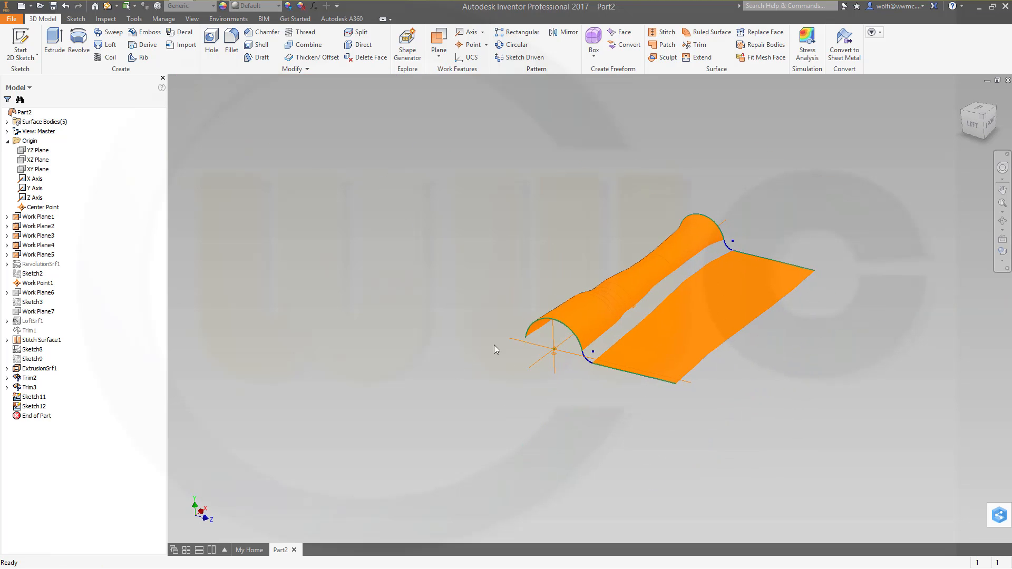
pyautogui.scroll(-3, 493, 346)
pyautogui.scroll(4, 492, 346)
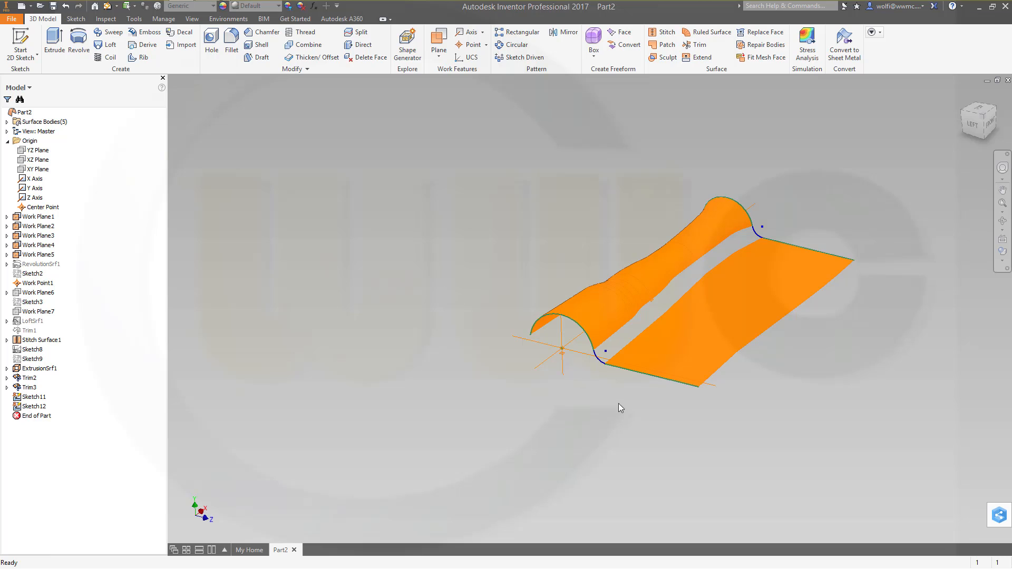
pyautogui.scroll(3, 642, 417)
pyautogui.scroll(-3, 559, 380)
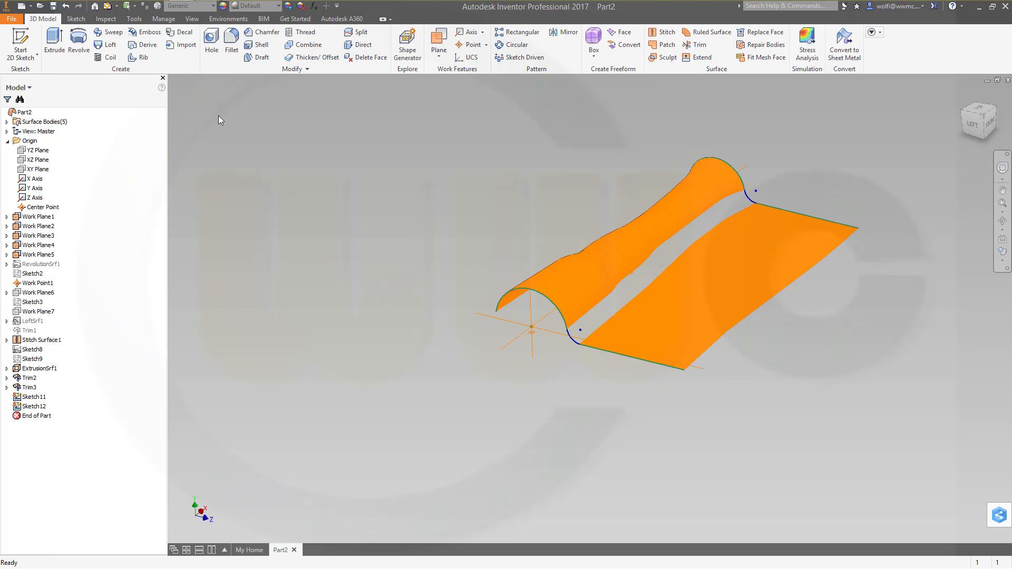
pyautogui.click(53, 38)
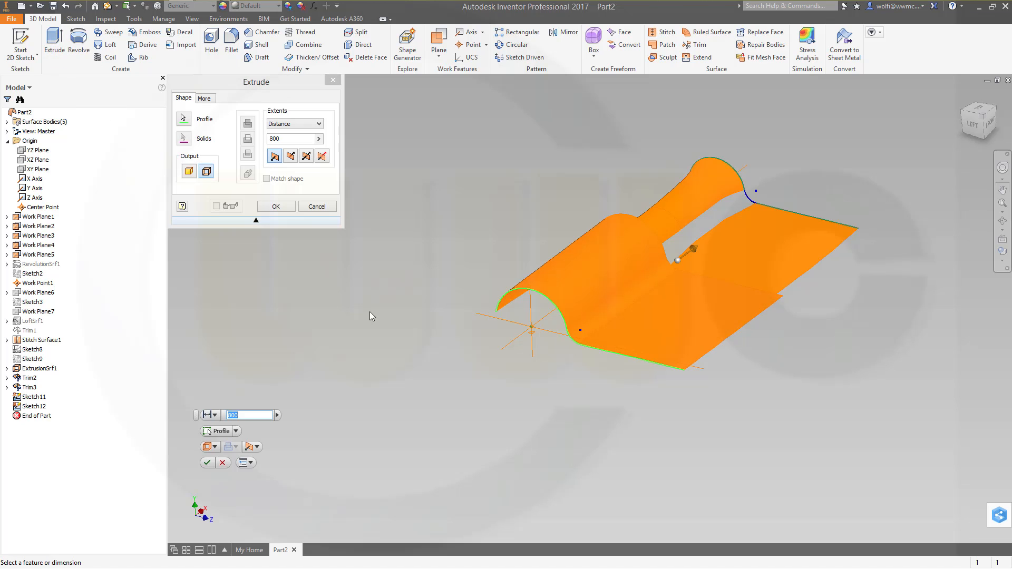
pyautogui.click(290, 157)
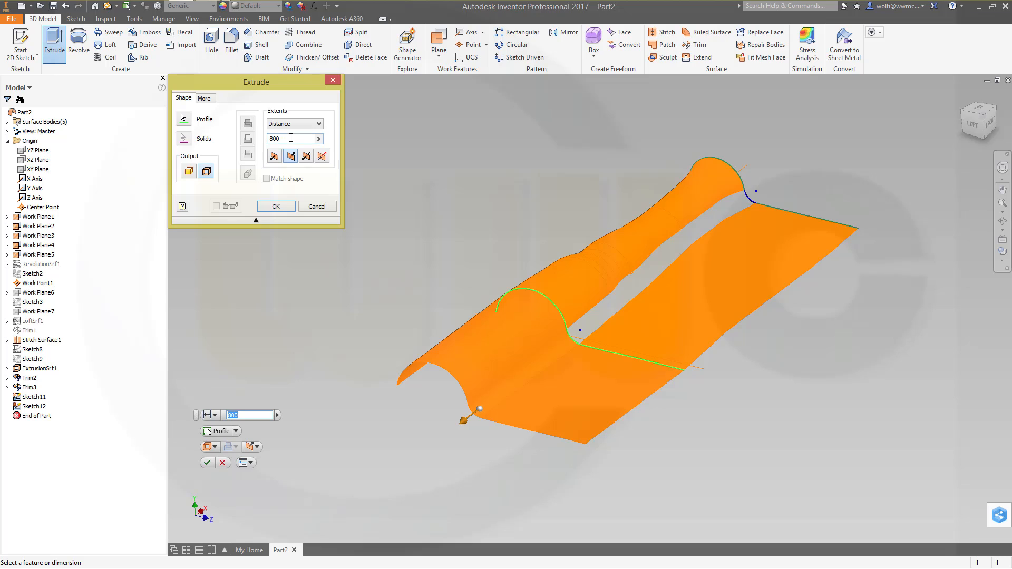
pyautogui.doubleClick(291, 138)
pyautogui.write('10')
pyautogui.press('Return')
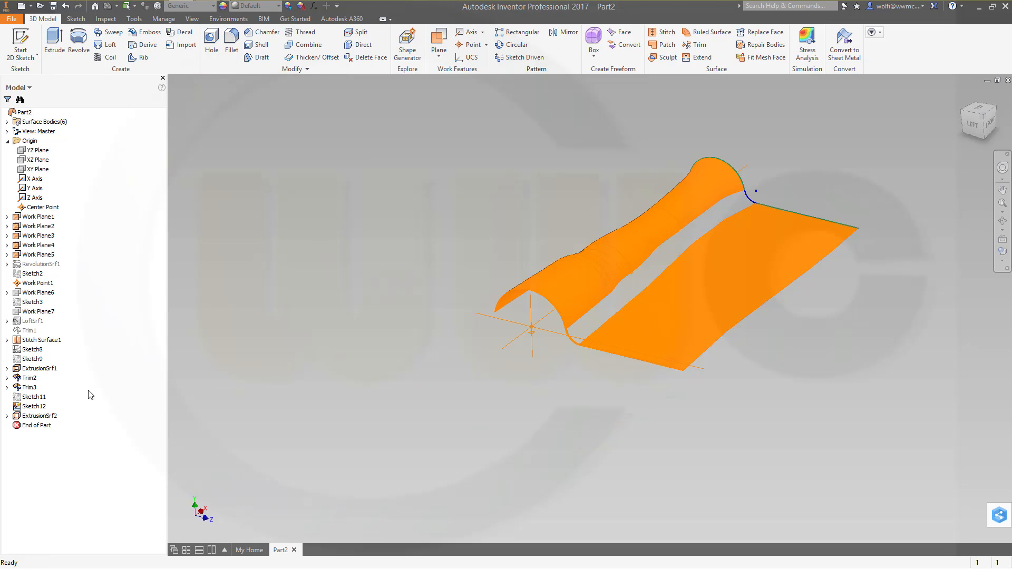
# Step: Set the distance of the wide-end surface extrusion to 100 mm
pyautogui.doubleClick(39, 416)
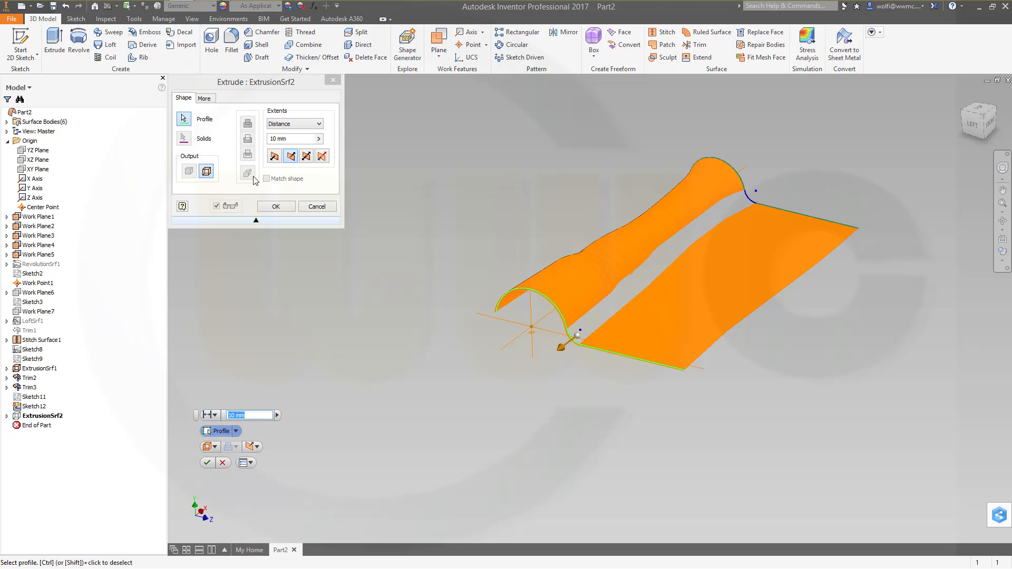
pyautogui.doubleClick(292, 139)
pyautogui.write('10')
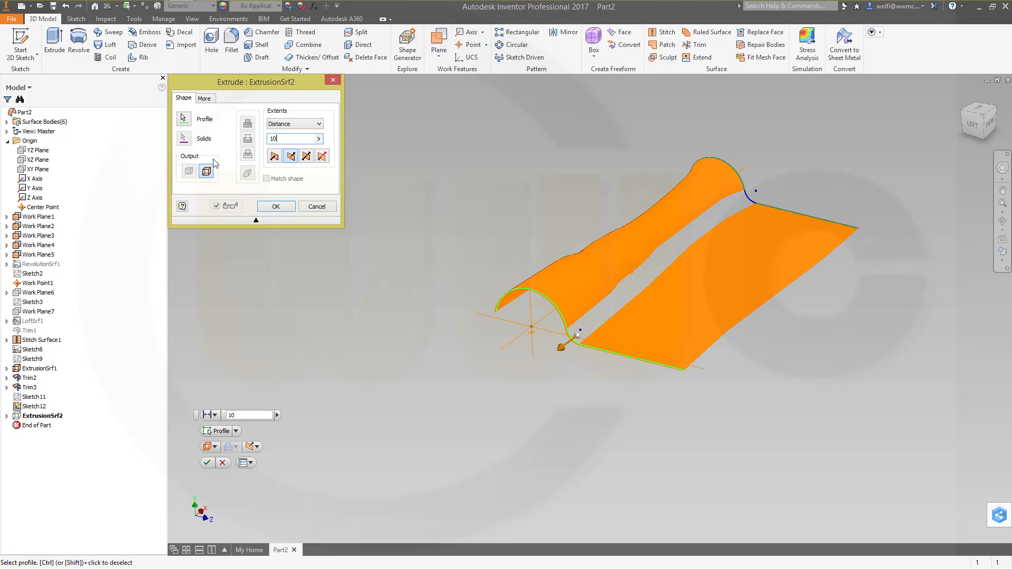
pyautogui.write('0')
pyautogui.press('Return')
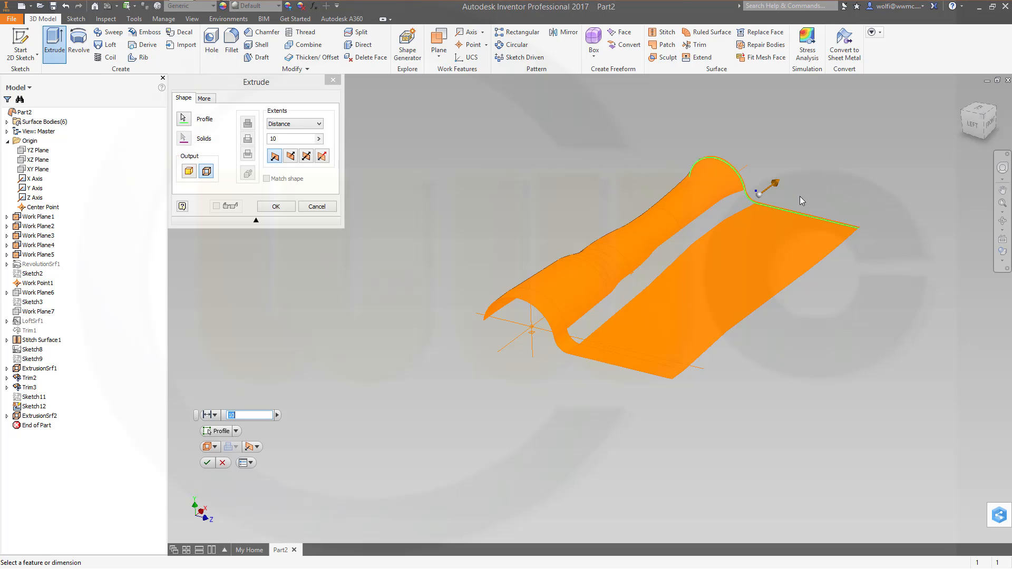
# Step: Extrude the sketch profile at the narrow arched end 100 mm outward as a surface
pyautogui.click(278, 138)
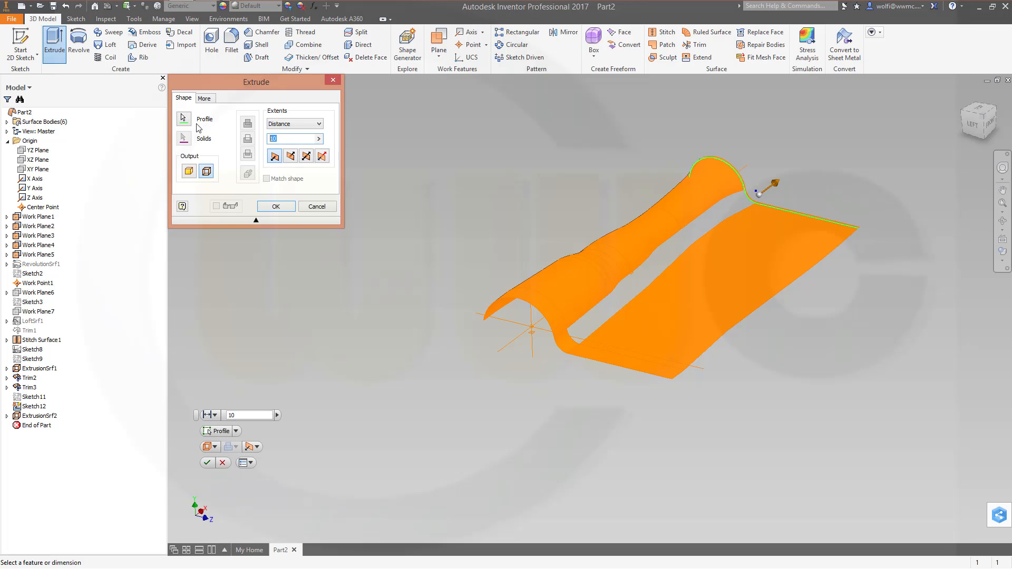
pyautogui.press('Return')
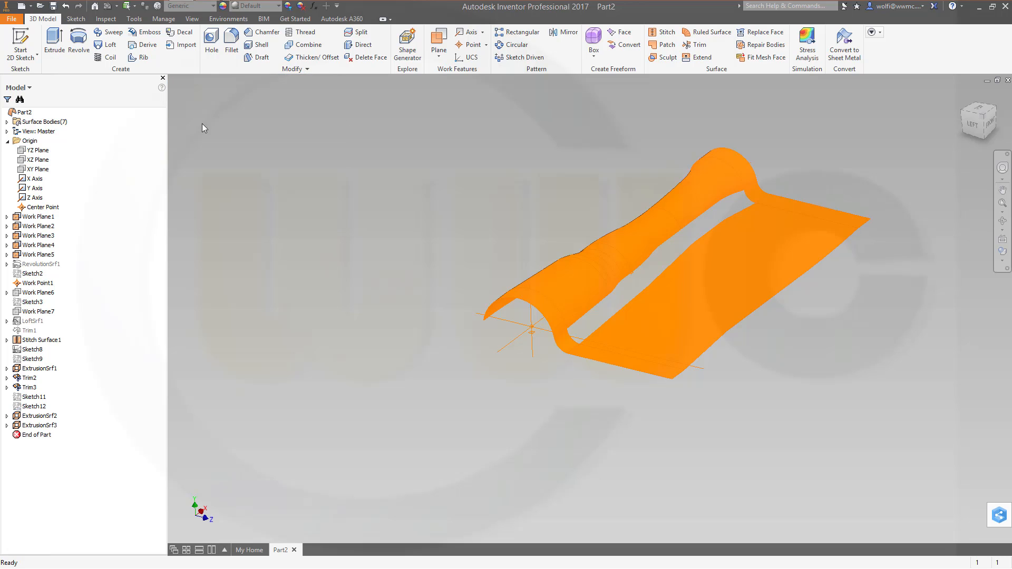
# Step: Stitch the arched surface, both end extrusions and the flat surface into one surface with 0.254 mm maximum tolerance
pyautogui.keyDown('shift'); pyautogui.moveTo(312, 270); pyautogui.dragTo(285, 300, button='middle'); pyautogui.keyUp('shift')
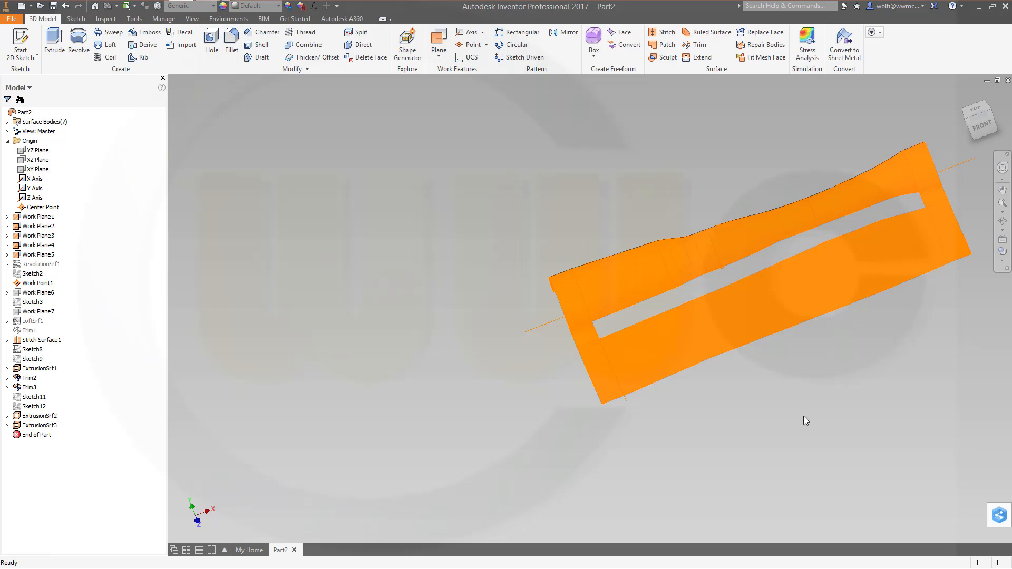
pyautogui.moveTo(781, 427); pyautogui.dragTo(603, 439, button='middle')
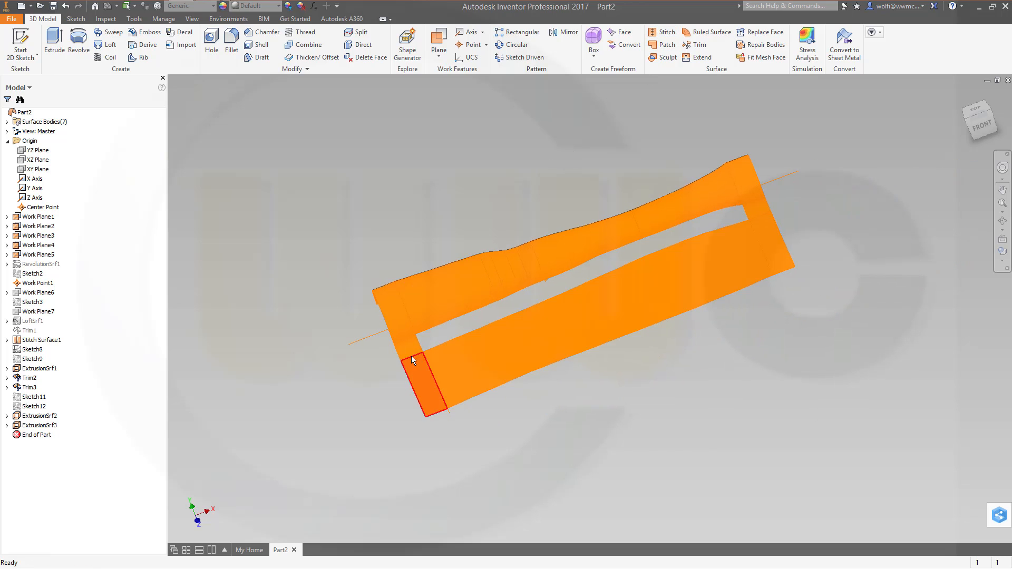
pyautogui.click(32, 426)
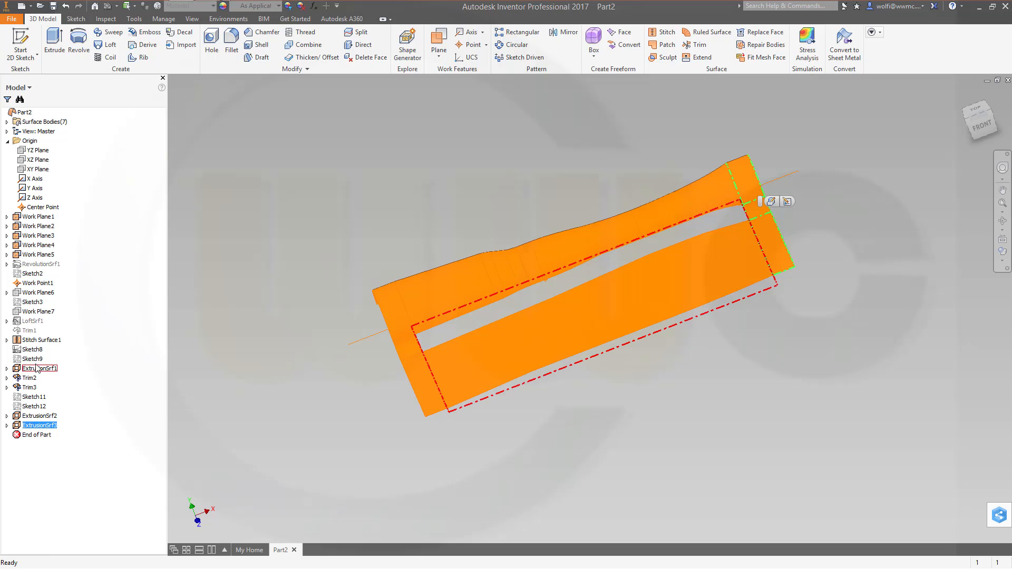
pyautogui.click(38, 340)
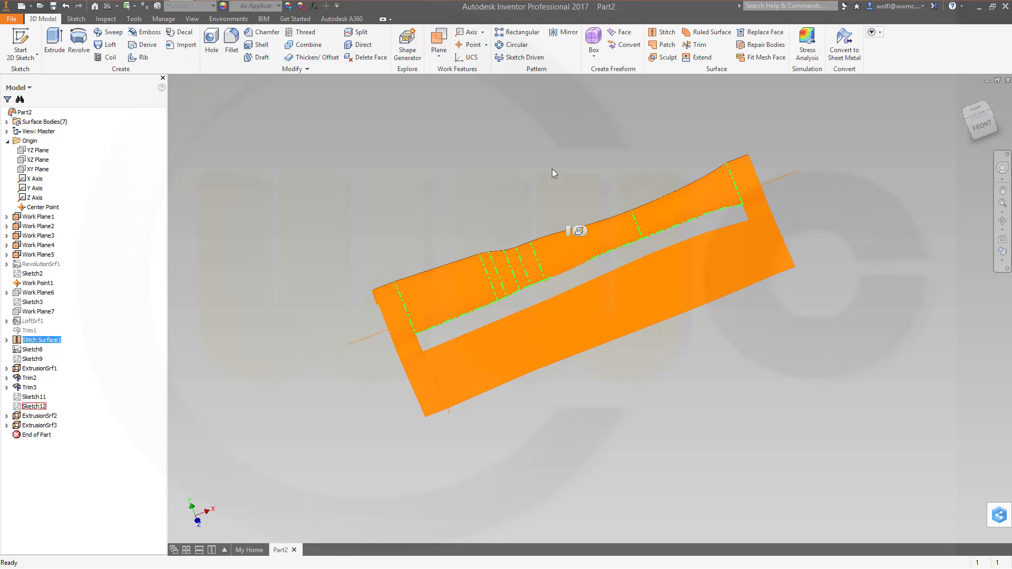
pyautogui.click(663, 32)
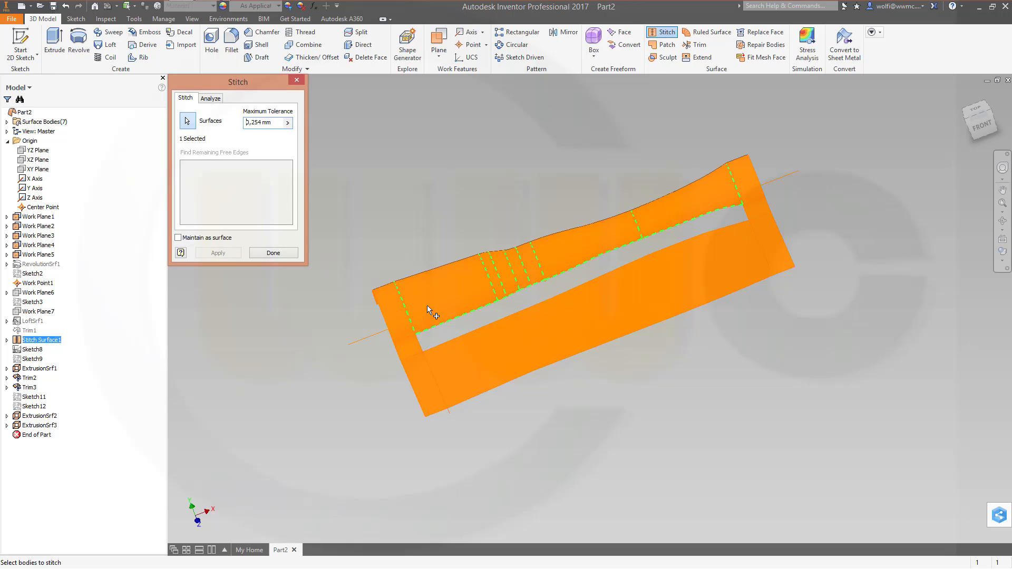
pyautogui.click(405, 334)
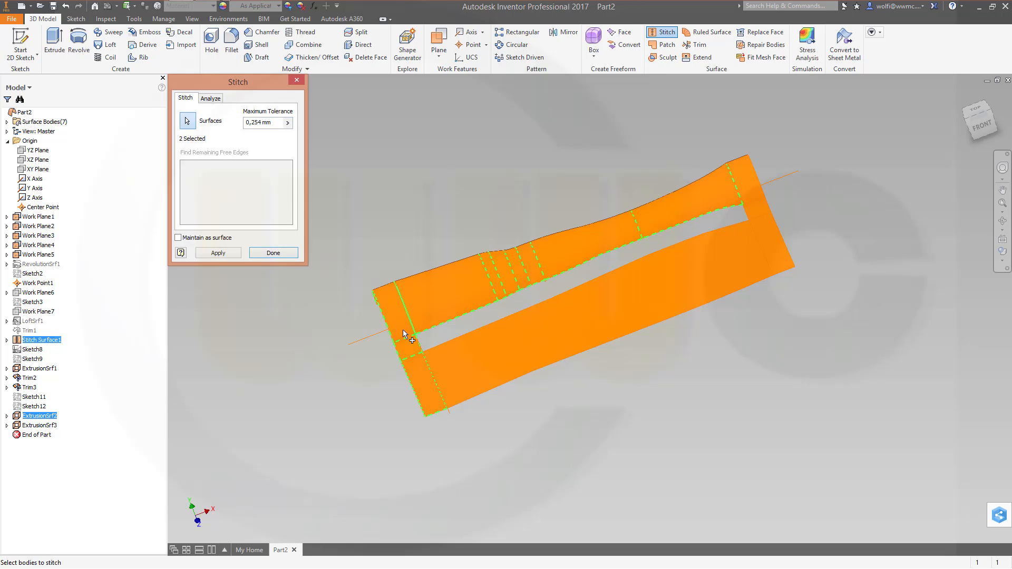
pyautogui.click(751, 197)
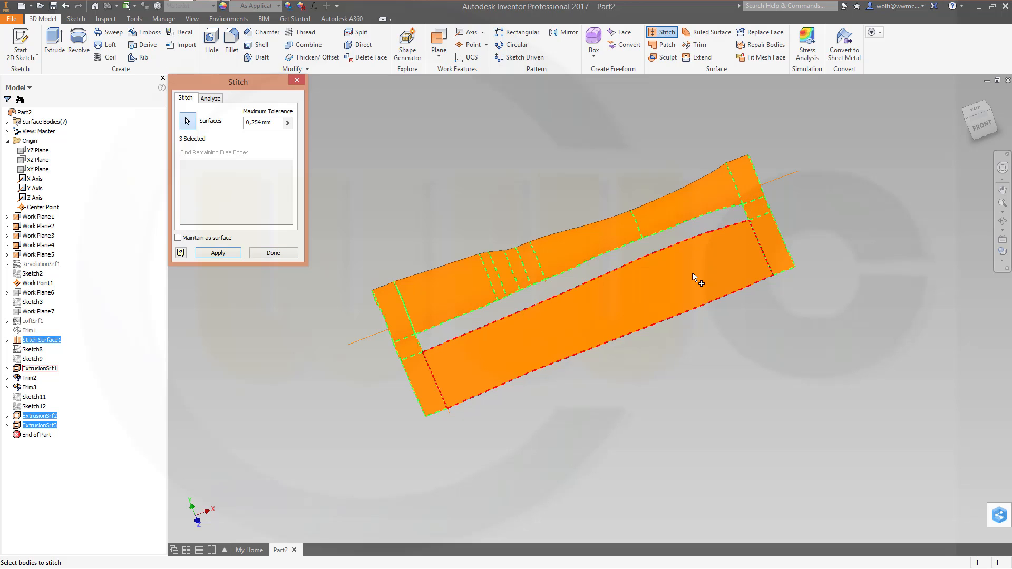
pyautogui.click(687, 281)
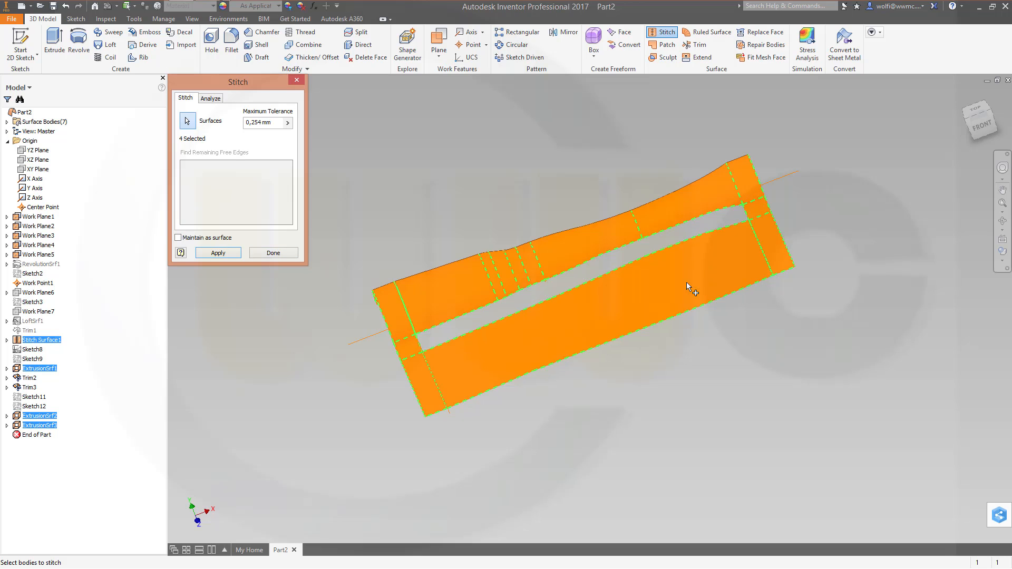
pyautogui.click(218, 253)
pyautogui.click(273, 253)
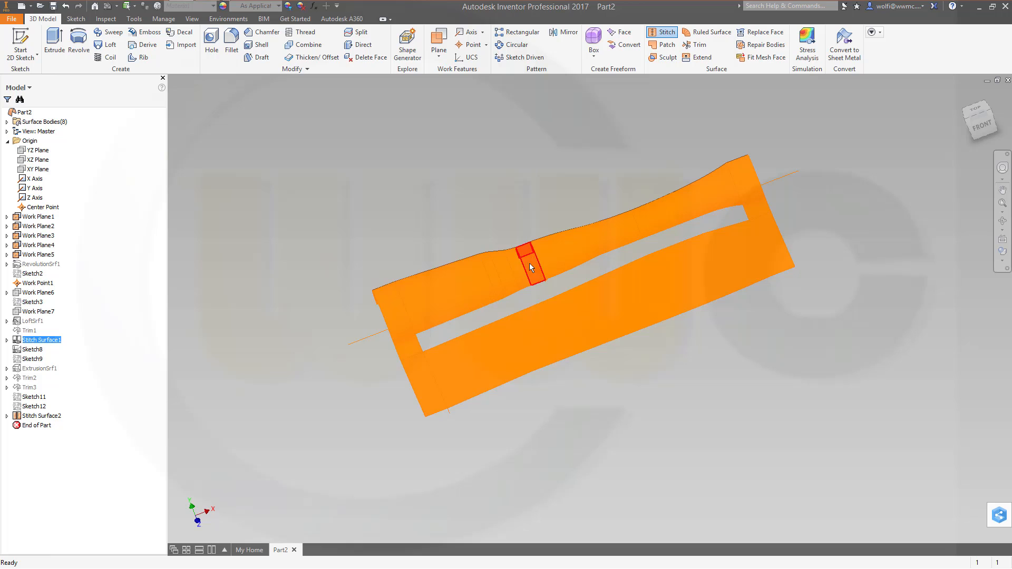
# Step: Fill the long gap between the arched and flat surfaces with a boundary patch, using a tangent edge condition of weight 0.50
pyautogui.keyDown('shift'); pyautogui.moveTo(529, 264); pyautogui.dragTo(444, 280, button='middle'); pyautogui.keyUp('shift')
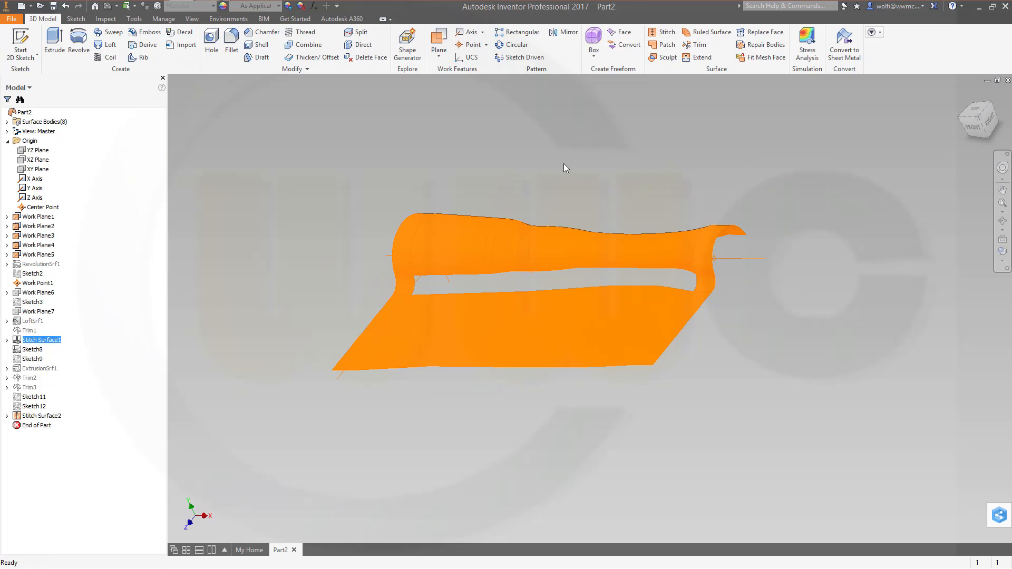
pyautogui.keyDown('shift'); pyautogui.moveTo(564, 164); pyautogui.dragTo(585, 151, button='middle'); pyautogui.keyUp('shift')
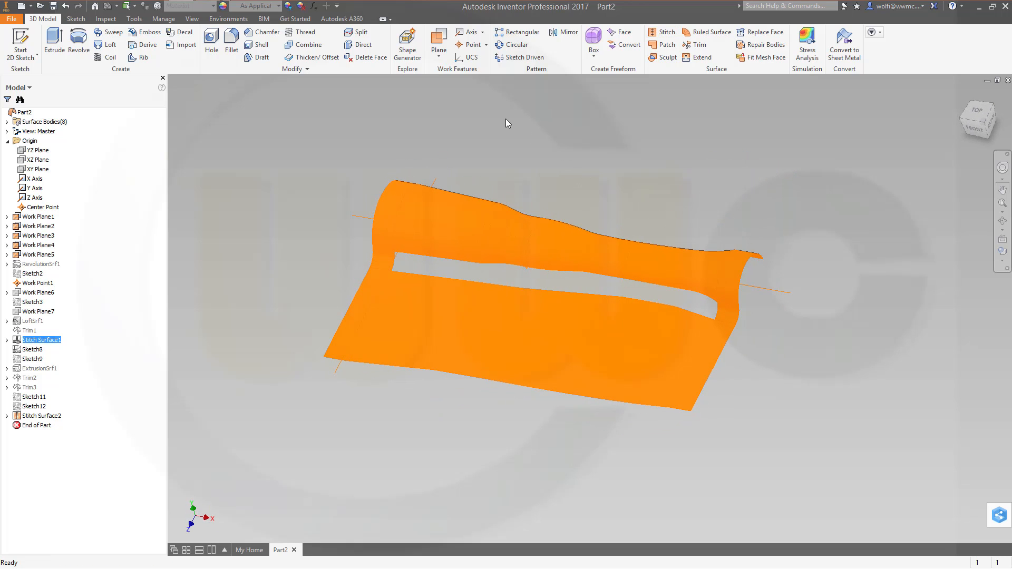
pyautogui.click(666, 46)
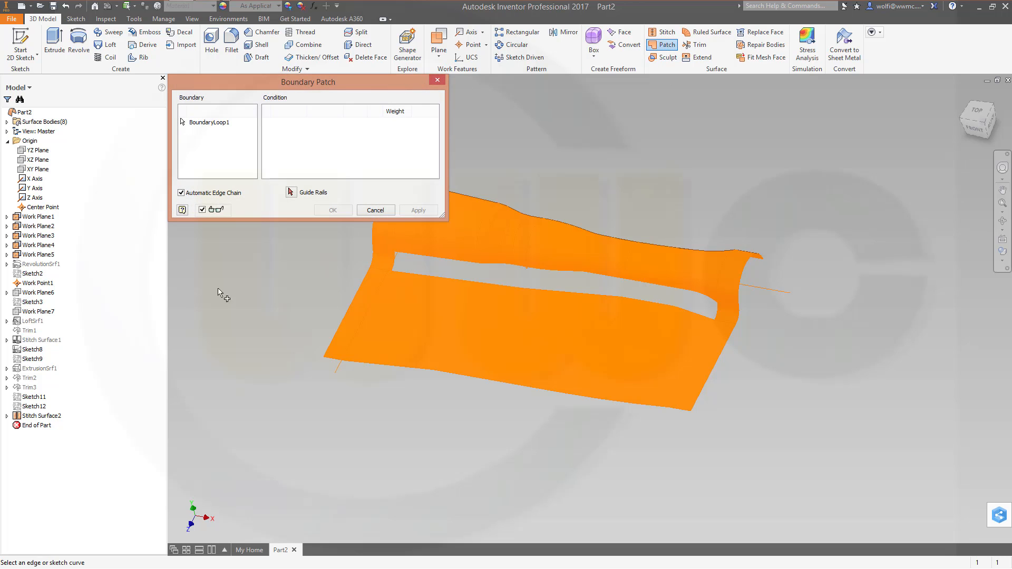
pyautogui.click(426, 276)
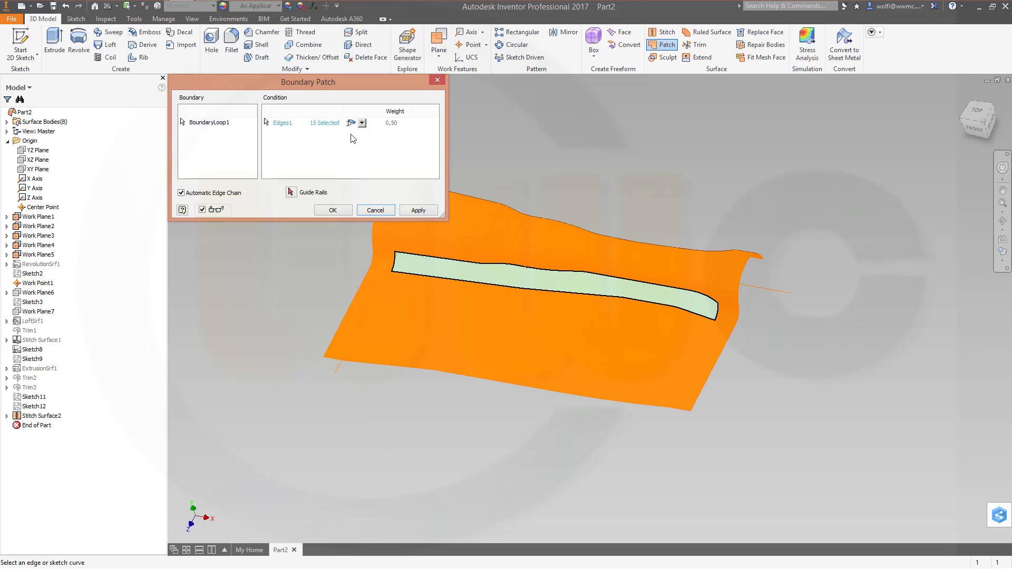
pyautogui.click(362, 124)
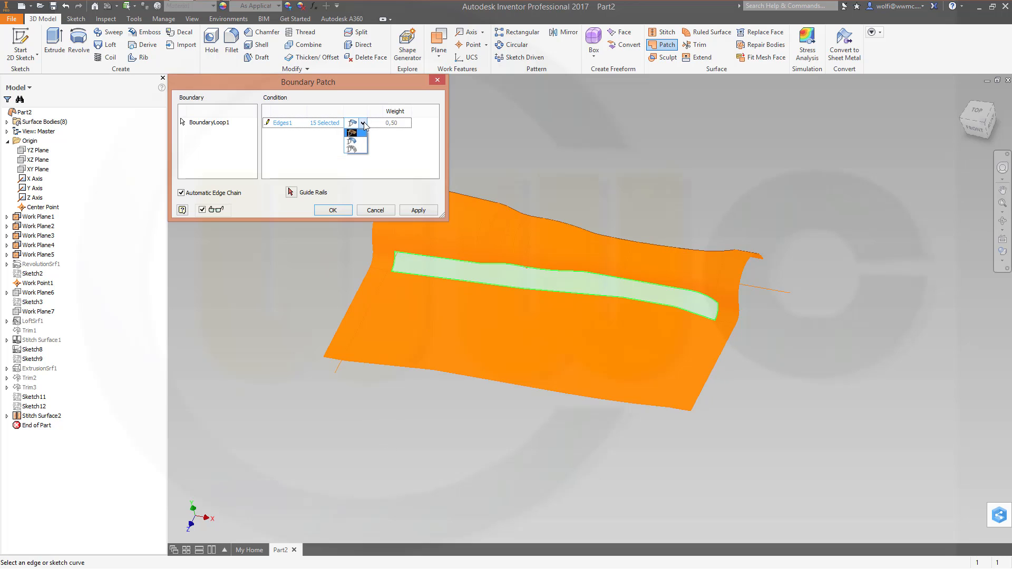
pyautogui.click(356, 142)
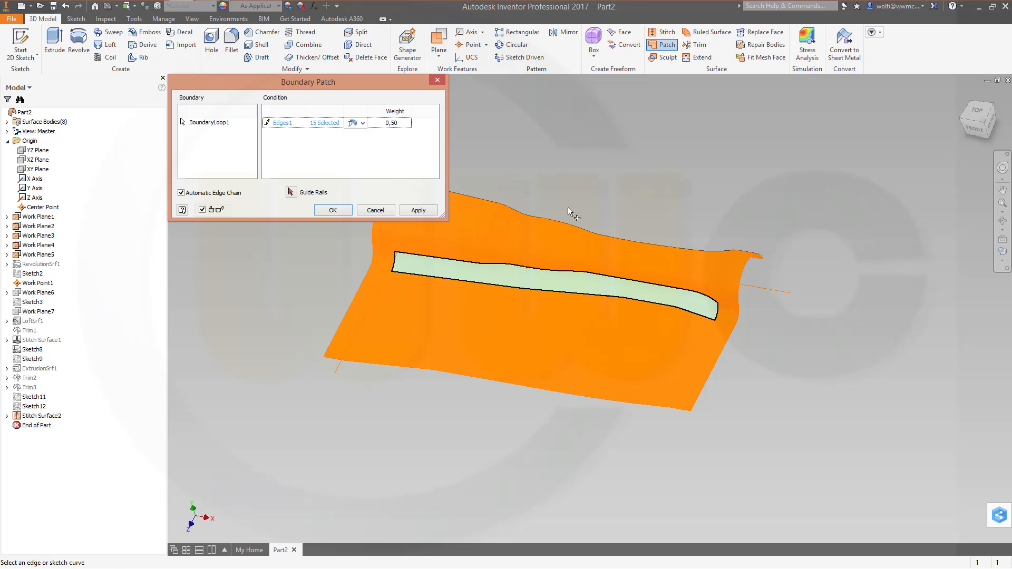
pyautogui.click(330, 211)
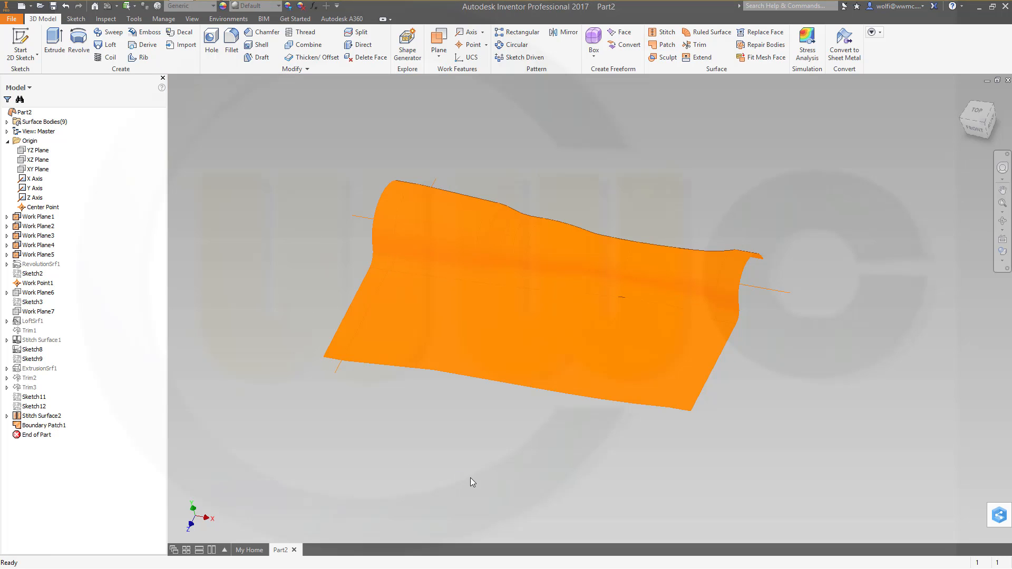
# Step: Stitch the boundary patch to the surrounding stitched surface with 0.254 mm maximum tolerance
pyautogui.keyDown('shift'); pyautogui.moveTo(470, 478); pyautogui.dragTo(529, 488, button='middle'); pyautogui.keyUp('shift')
pyautogui.keyDown('shift'); pyautogui.moveTo(567, 454); pyautogui.dragTo(545, 448, button='middle'); pyautogui.keyUp('shift')
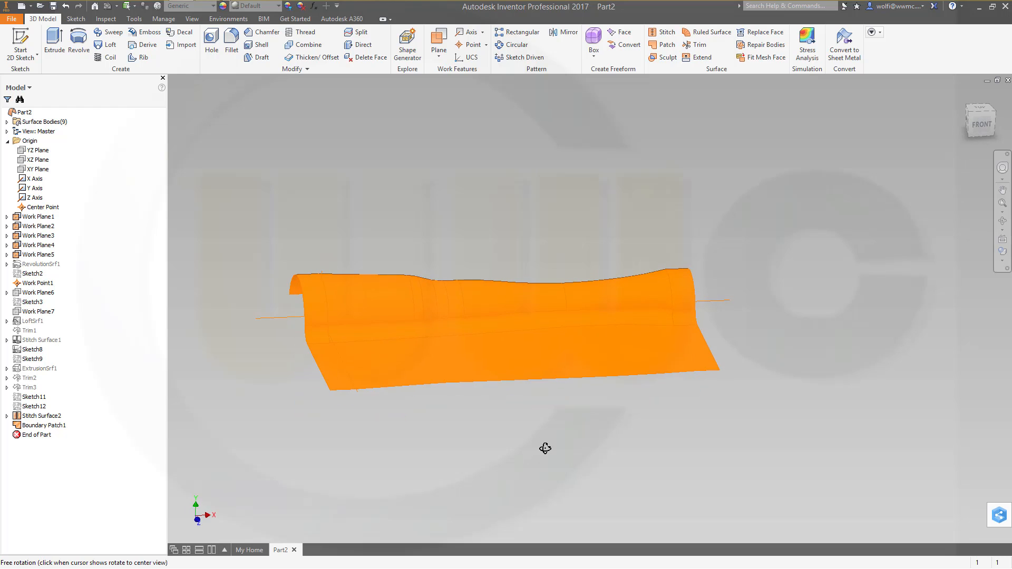
pyautogui.click(58, 426)
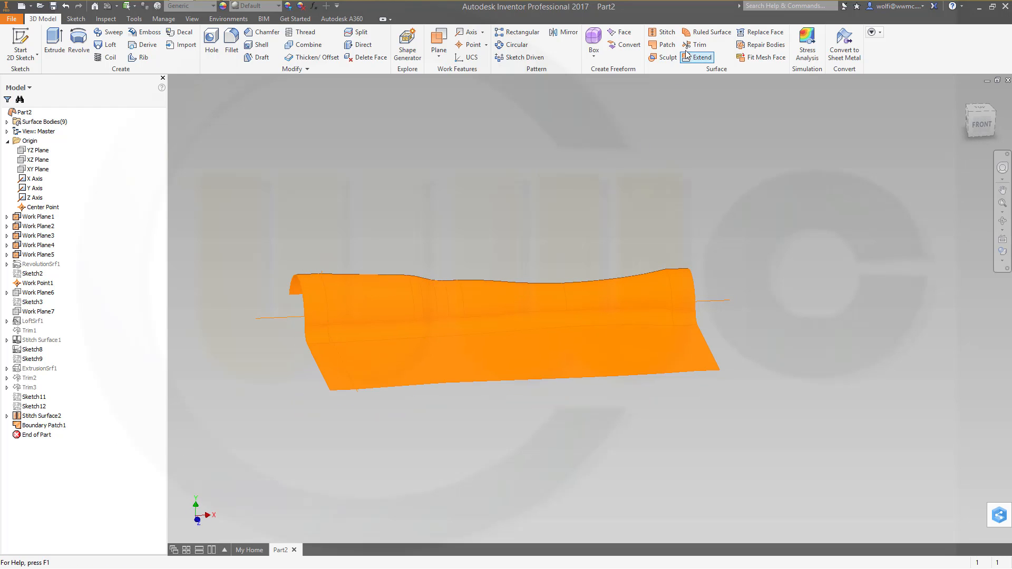
pyautogui.click(663, 32)
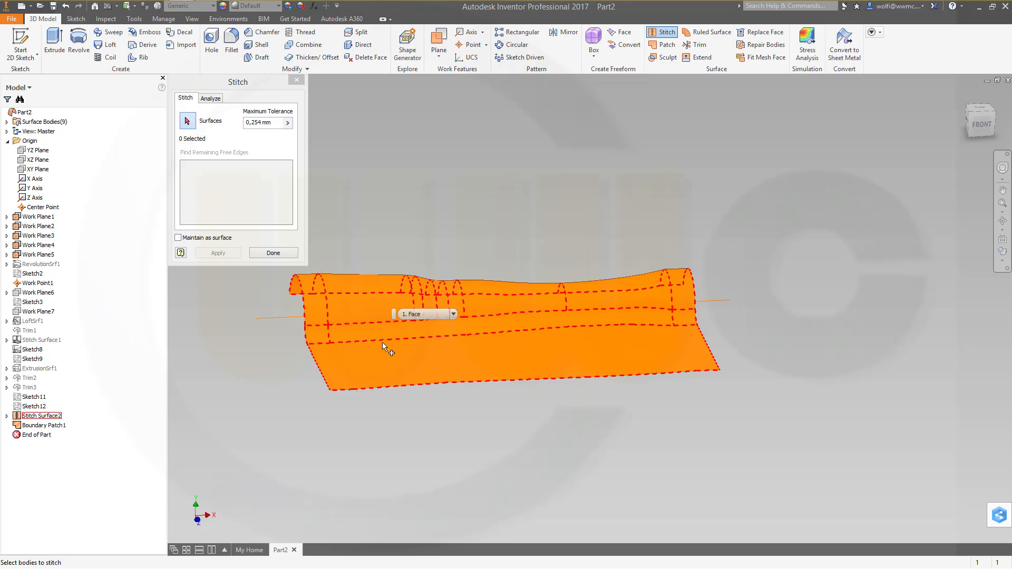
pyautogui.click(394, 292)
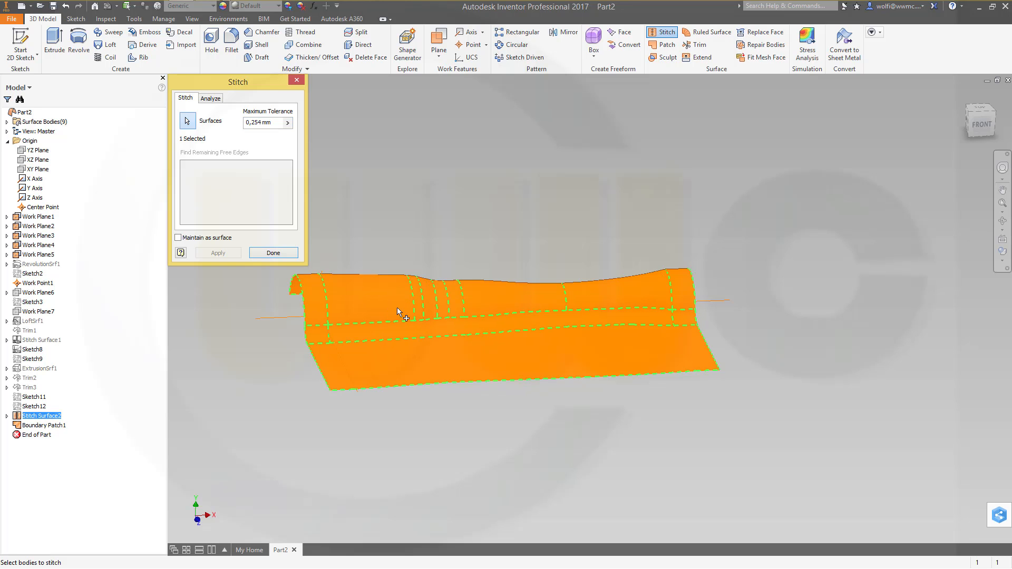
pyautogui.click(486, 318)
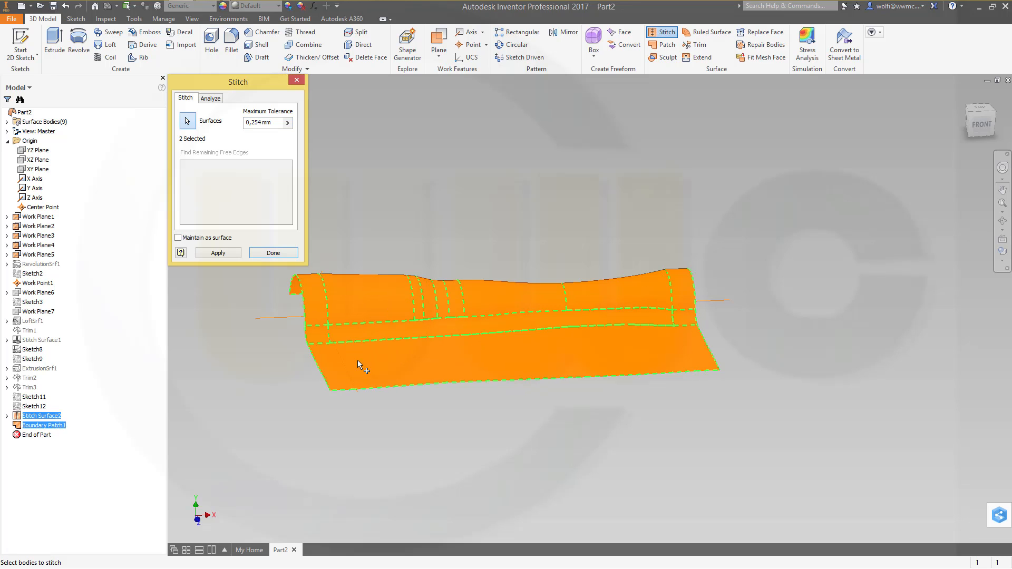
pyautogui.click(218, 254)
pyautogui.click(283, 252)
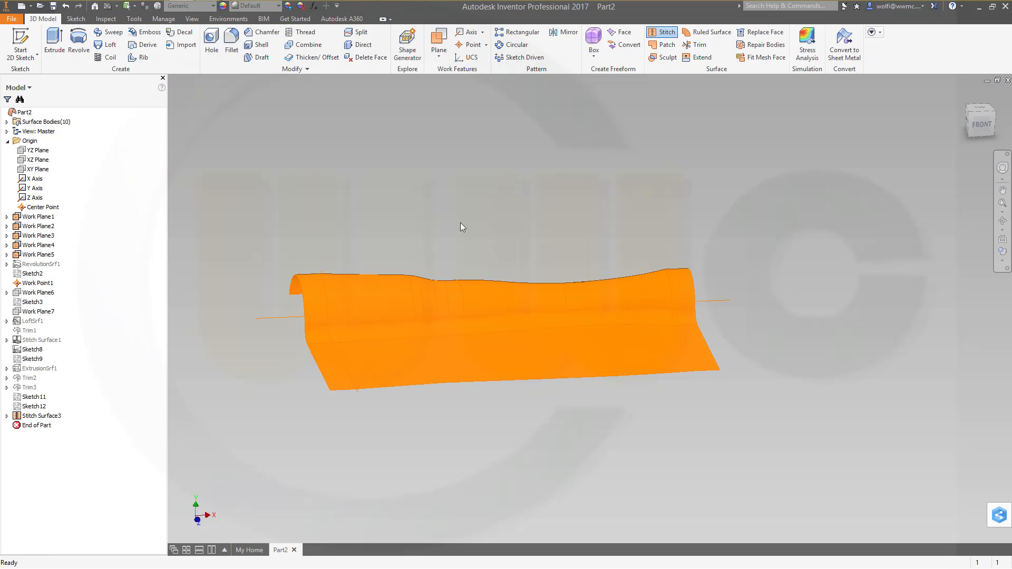
# Step: Trim the stitched surface with Work Plane4, removing the end strip that extends beyond the plane
pyautogui.keyDown('shift'); pyautogui.moveTo(463, 223); pyautogui.dragTo(381, 230, button='middle'); pyautogui.keyUp('shift')
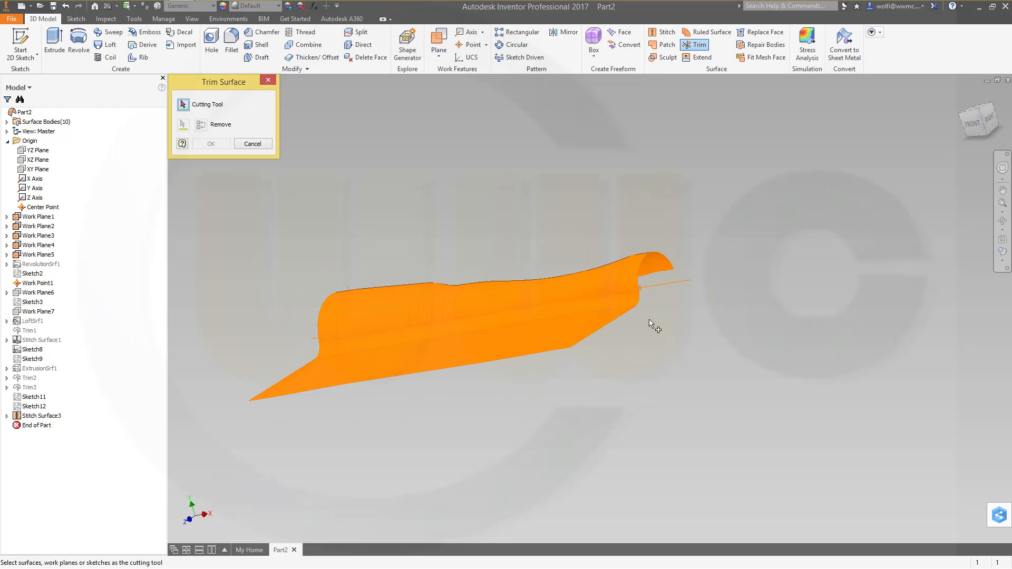
pyautogui.click(648, 290)
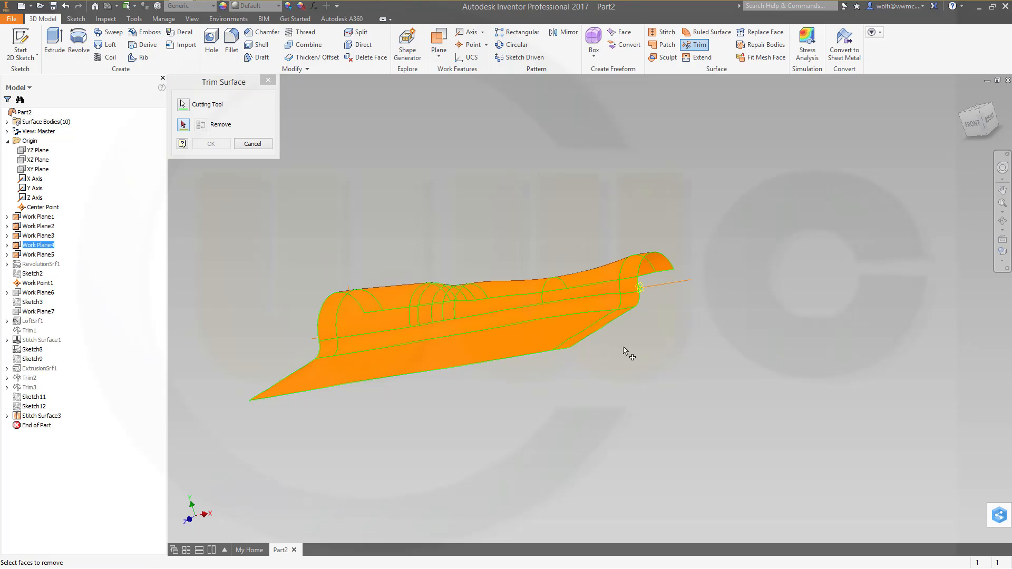
pyautogui.click(616, 321)
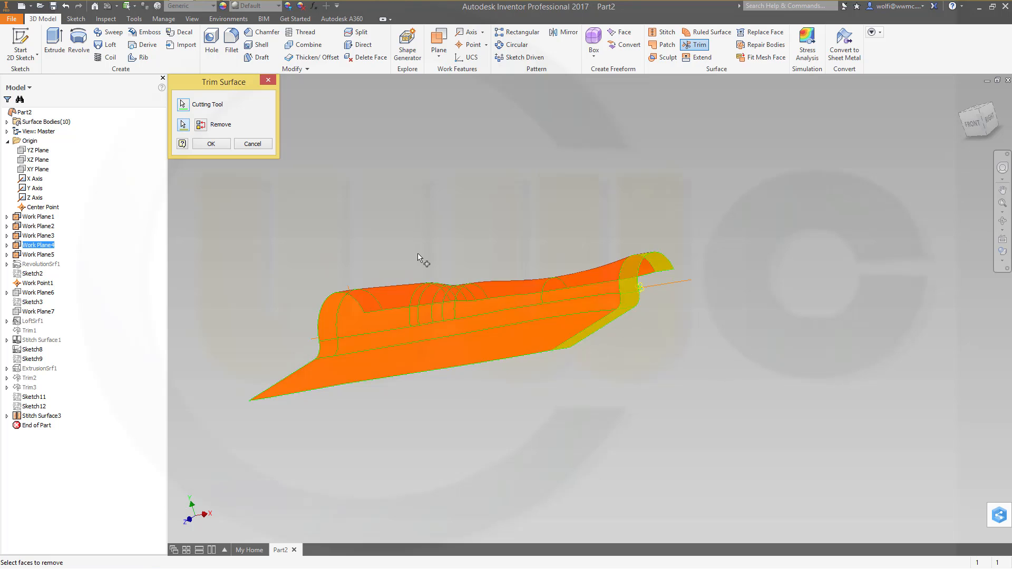
pyautogui.click(213, 146)
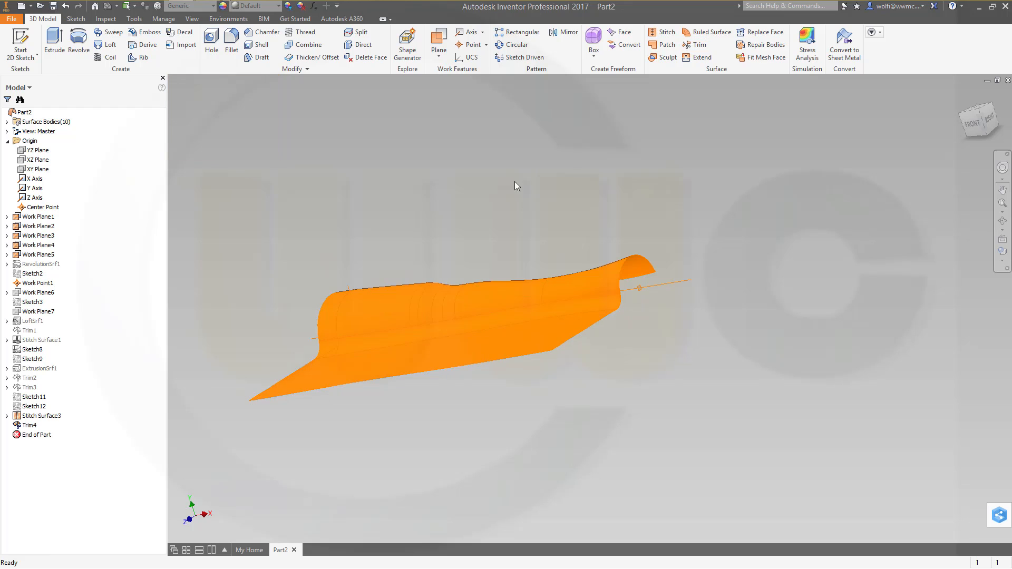
# Step: Trim the opposite end of the stitched surface with the YZ Plane, removing the portion beyond the plane
pyautogui.click(697, 46)
pyautogui.keyDown('shift'); pyautogui.moveTo(457, 200); pyautogui.dragTo(576, 181, button='middle'); pyautogui.keyUp('shift')
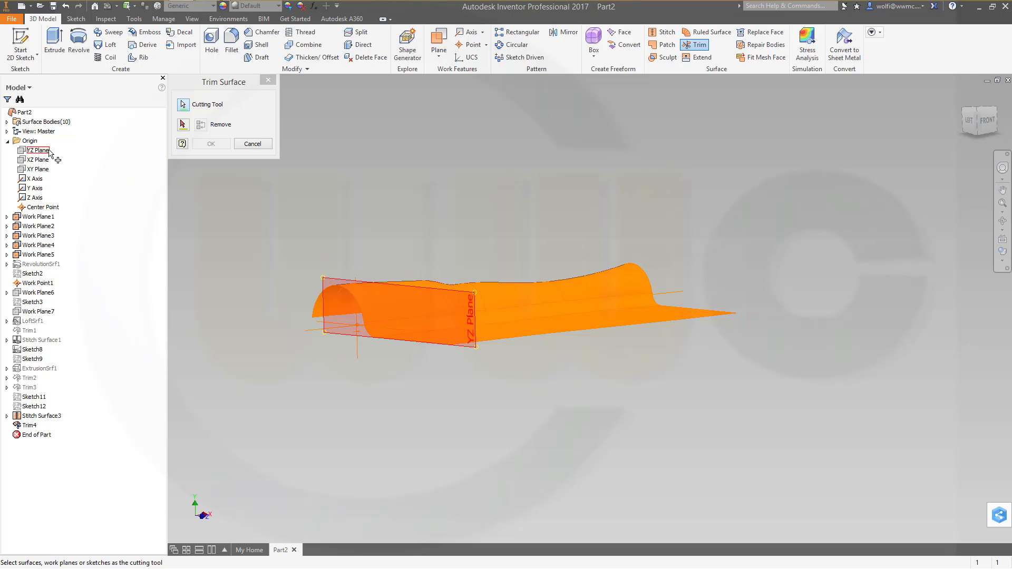
pyautogui.click(38, 150)
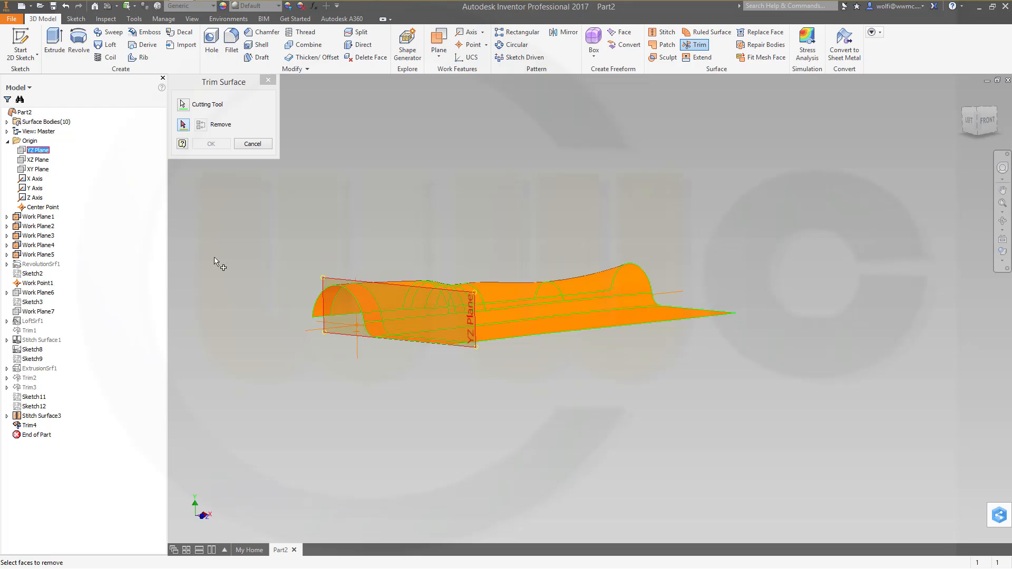
pyautogui.click(369, 305)
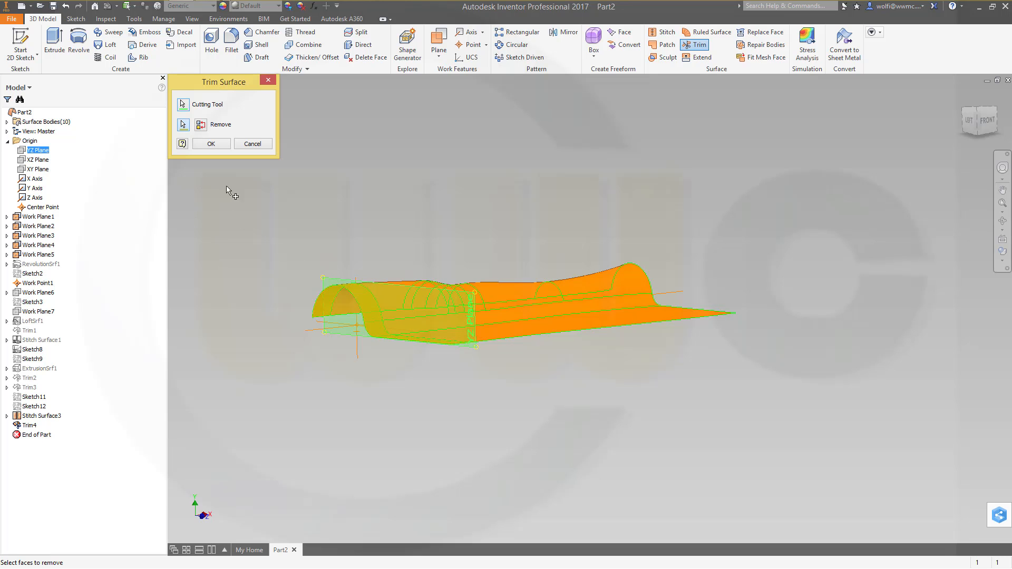
pyautogui.click(212, 148)
# Step: Open Sketch9 to examine the flat surface's outer curve and its dimensions, and leave the sketch unmodified
pyautogui.keyDown('shift'); pyautogui.moveTo(415, 236); pyautogui.dragTo(434, 411, button='middle'); pyautogui.keyUp('shift')
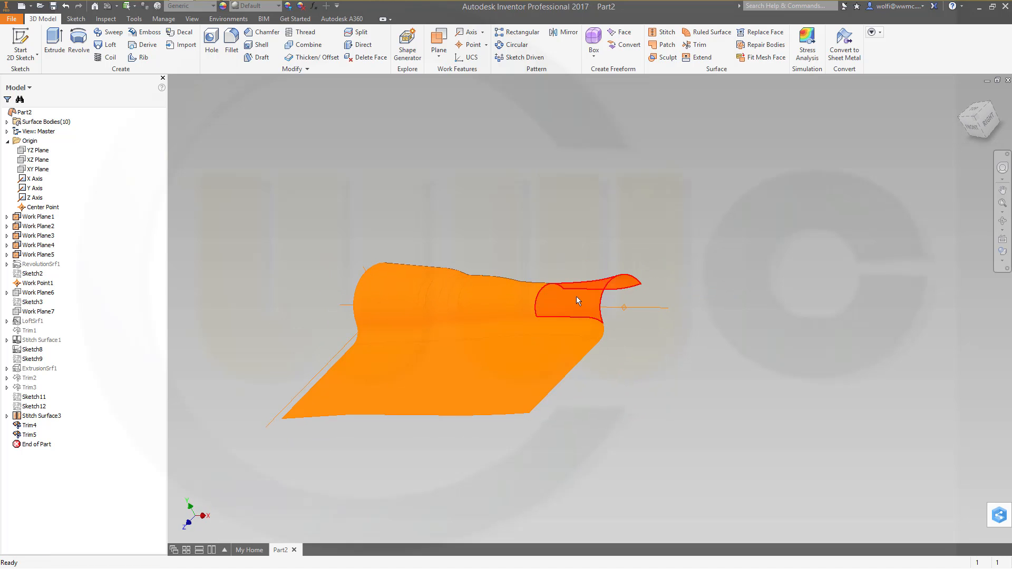
pyautogui.keyDown('shift'); pyautogui.moveTo(577, 296); pyautogui.dragTo(570, 406, button='middle'); pyautogui.keyUp('shift')
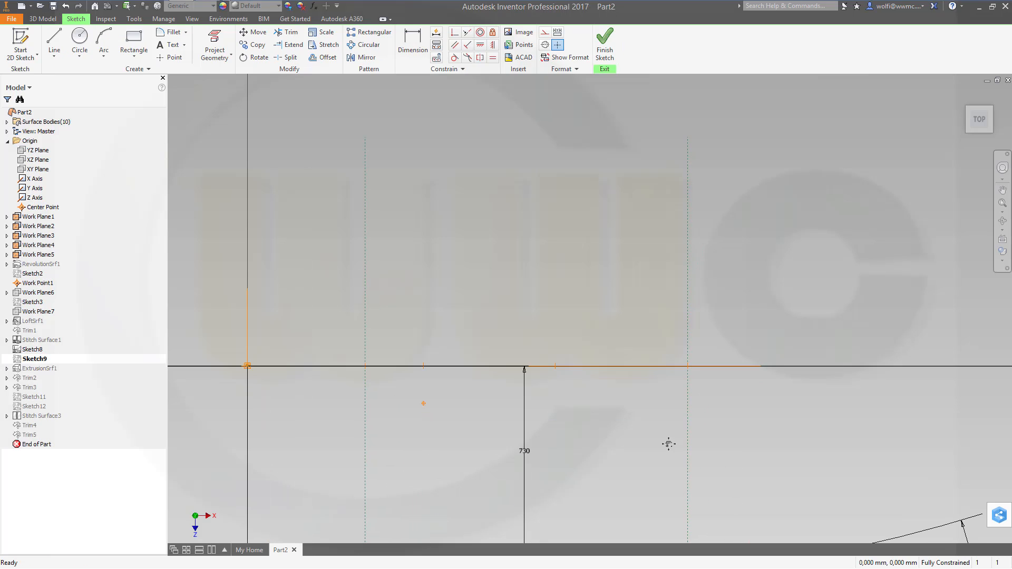
pyautogui.moveTo(669, 444); pyautogui.dragTo(655, 226, button='middle')
pyautogui.moveTo(588, 385); pyautogui.dragTo(719, 330, button='middle')
pyautogui.scroll(3, 466, 337)
pyautogui.scroll(-3, 466, 337)
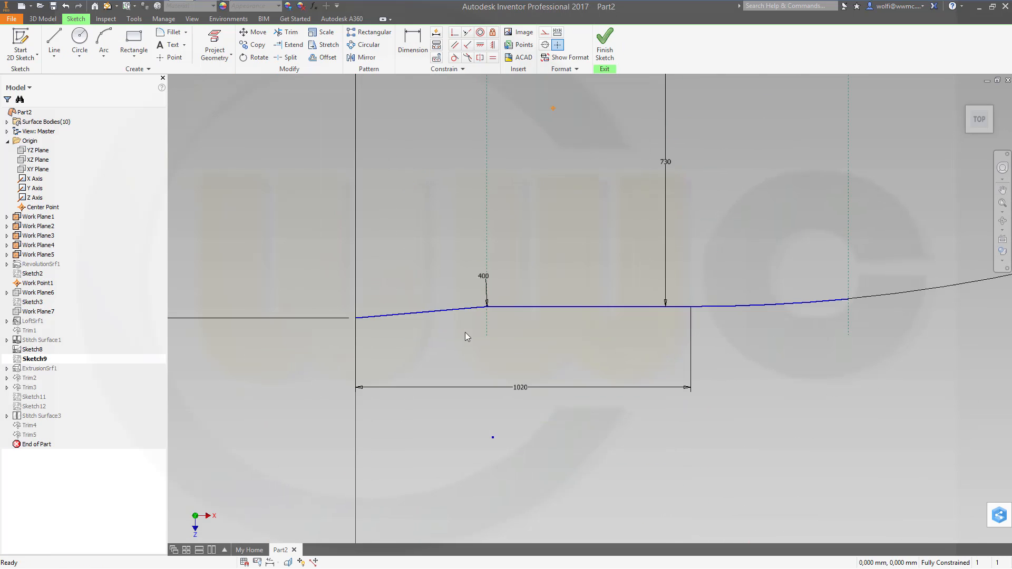
pyautogui.scroll(-5, 466, 337)
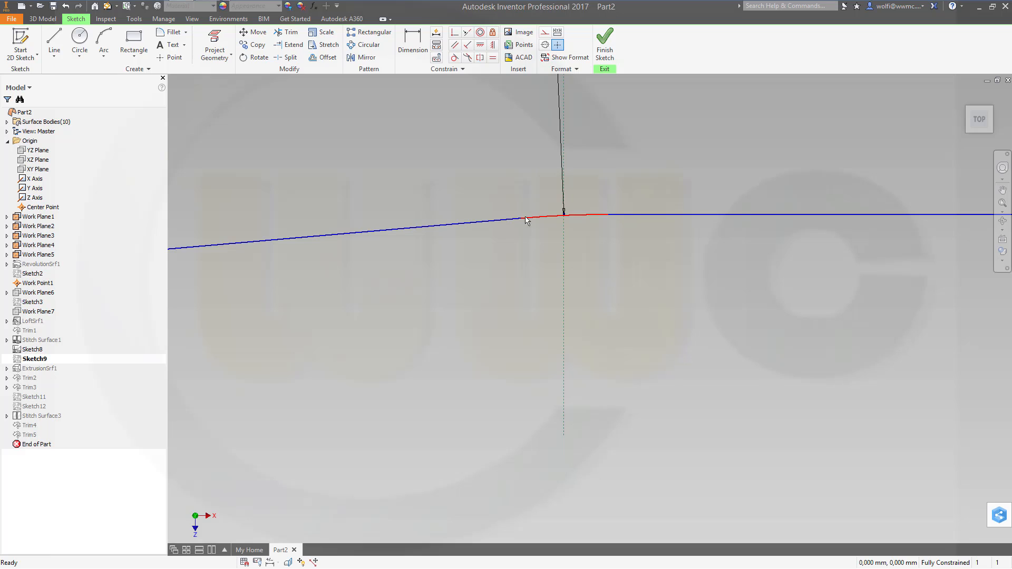
pyautogui.scroll(10, 586, 277)
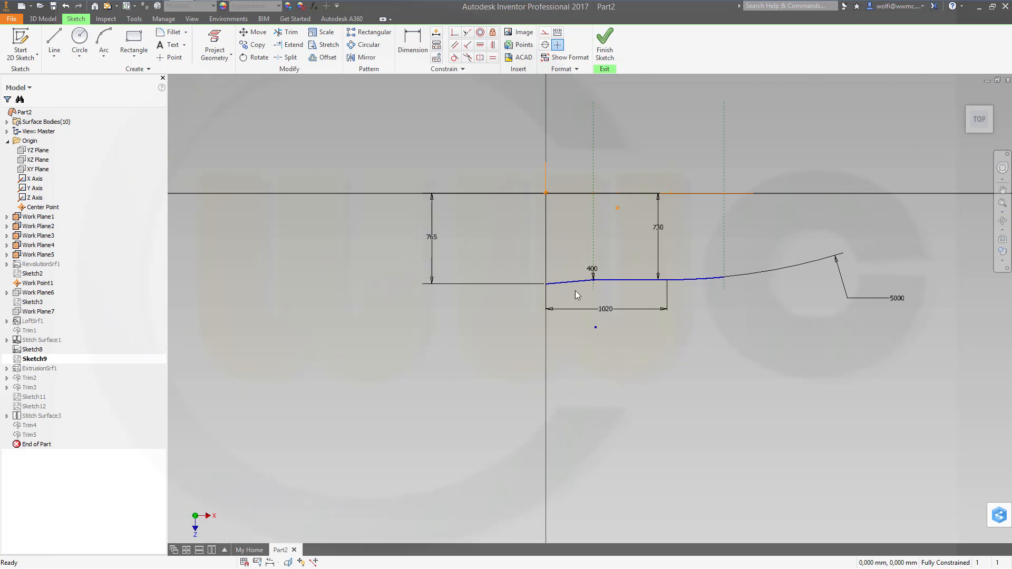
pyautogui.click(605, 44)
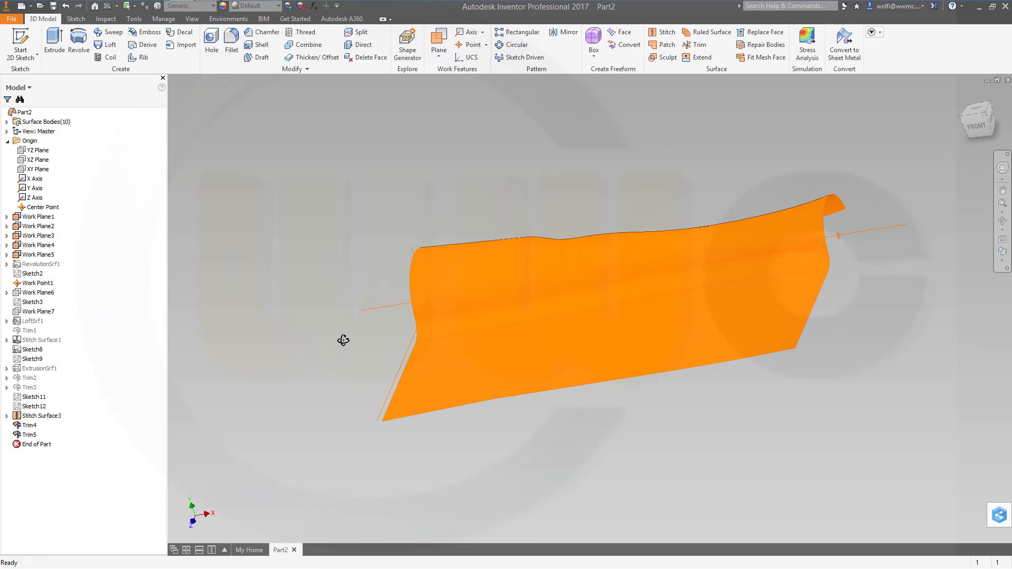
# Step: Start a new 2D sketch on the YZ Plane at the trimmed end of the surface
pyautogui.moveTo(344, 341)
pyautogui.mouseDown(button='middle')
pyautogui.moveTo(384, 339)
pyautogui.moveTo(519, 288)
pyautogui.moveTo(261, 278)
pyautogui.moveTo(350, 353)
pyautogui.moveTo(375, 339)
pyautogui.mouseUp(button='middle')
pyautogui.click(20, 42)
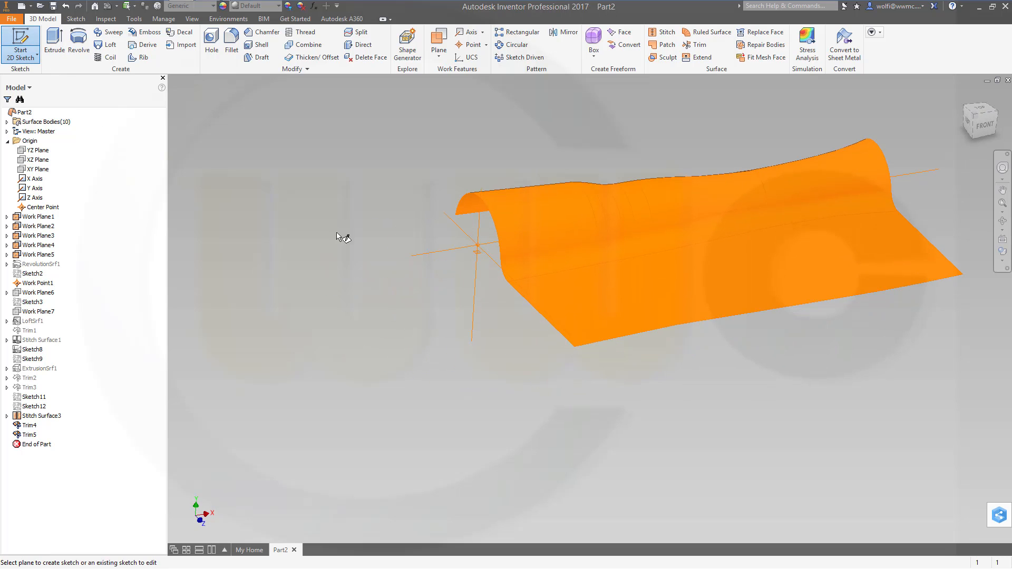
pyautogui.click(47, 150)
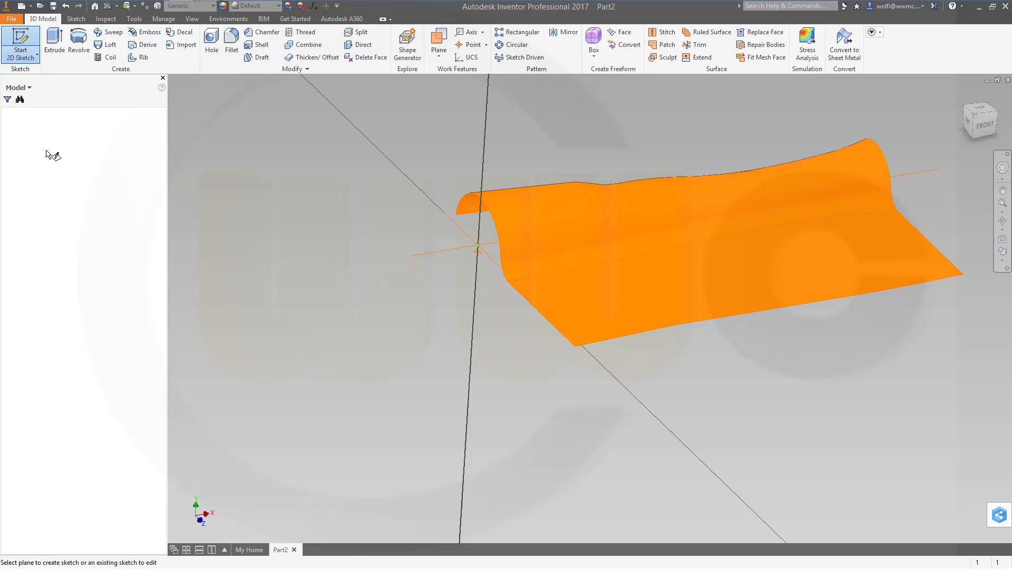
# Step: Project the flat surface's straight end edge into the sketch and convert it to a construction line
pyautogui.moveTo(617, 327); pyautogui.dragTo(458, 315, button='middle')
pyautogui.keyDown('shift'); pyautogui.moveTo(460, 316); pyautogui.dragTo(483, 359, button='middle'); pyautogui.keyUp('shift')
pyautogui.moveTo(534, 313)
pyautogui.mouseDown(button='middle')
pyautogui.moveTo(400, 395)
pyautogui.moveTo(492, 397)
pyautogui.mouseUp(button='middle')
pyautogui.scroll(3, 596, 337)
pyautogui.scroll(-3, 590, 340)
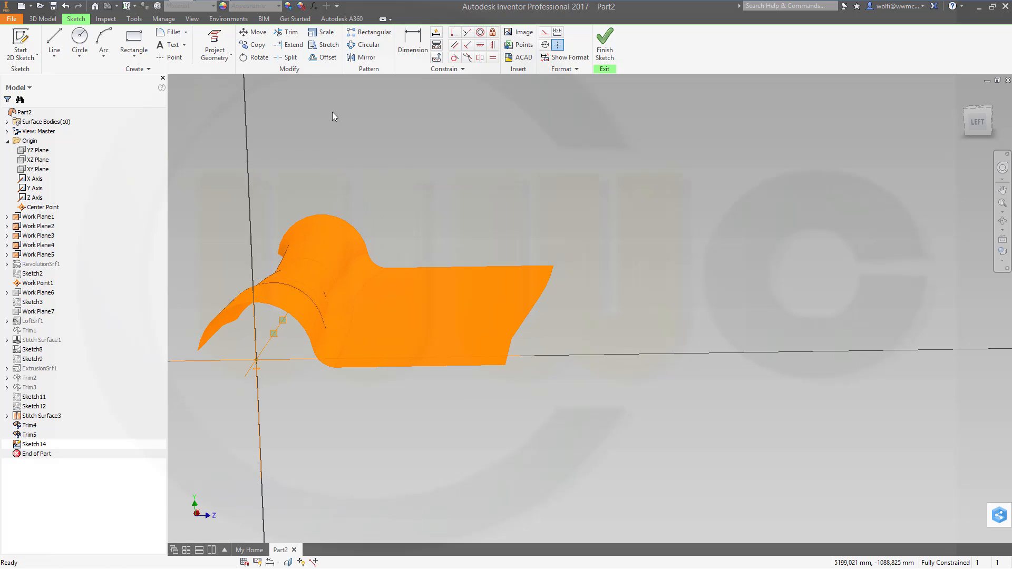
pyautogui.click(214, 47)
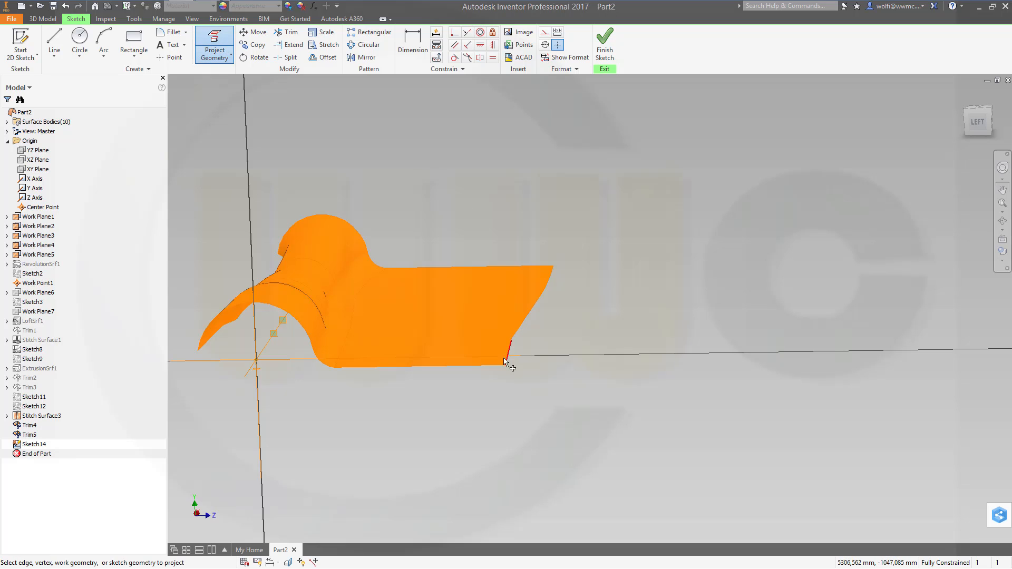
pyautogui.click(479, 368)
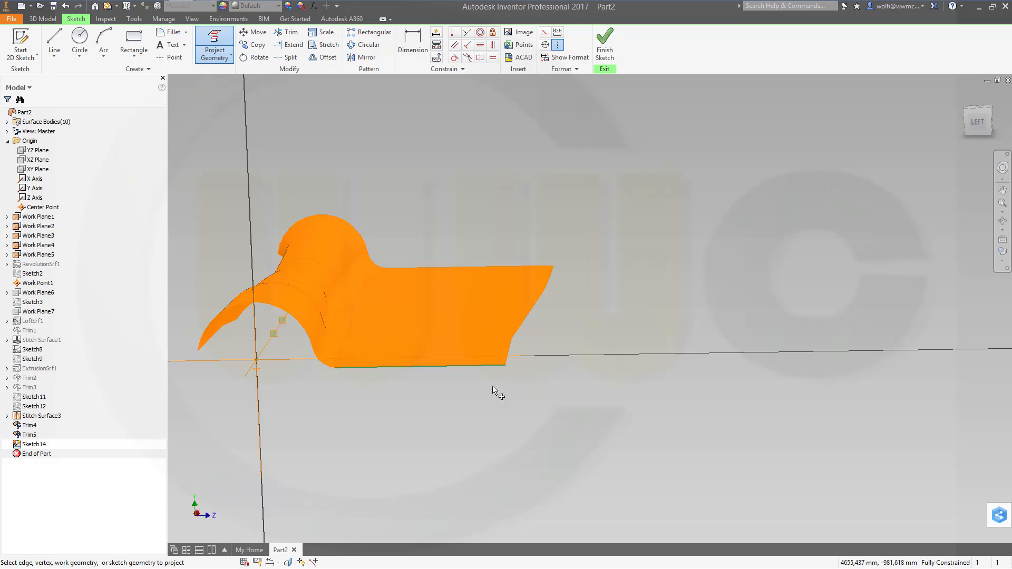
pyautogui.press('Escape')
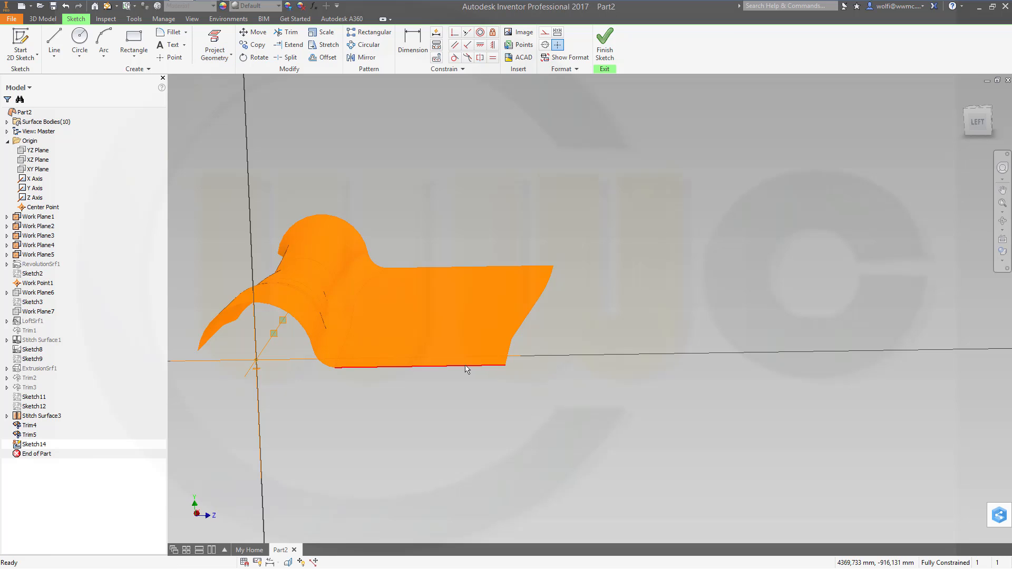
pyautogui.click(467, 366)
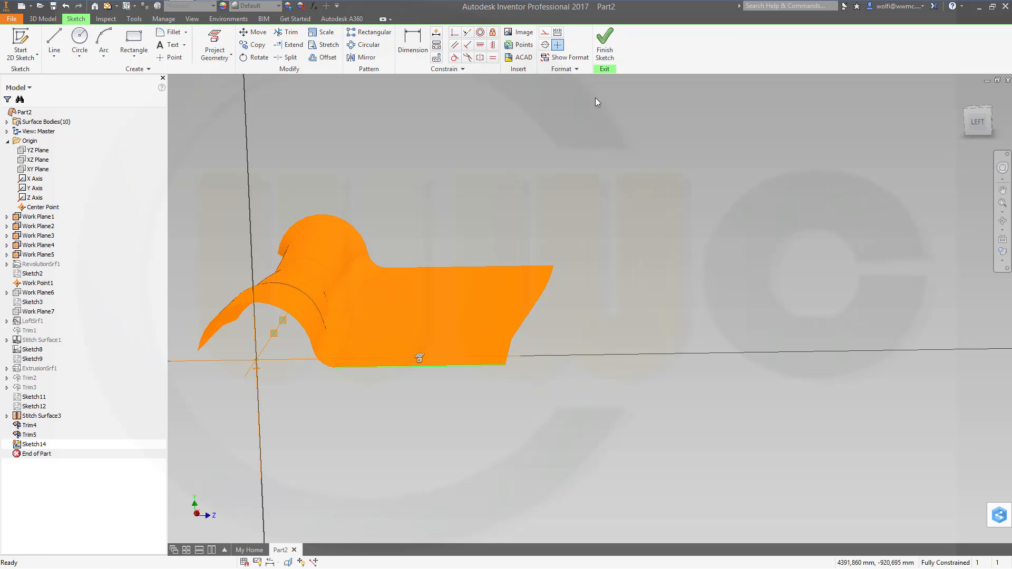
pyautogui.click(547, 34)
pyautogui.click(104, 40)
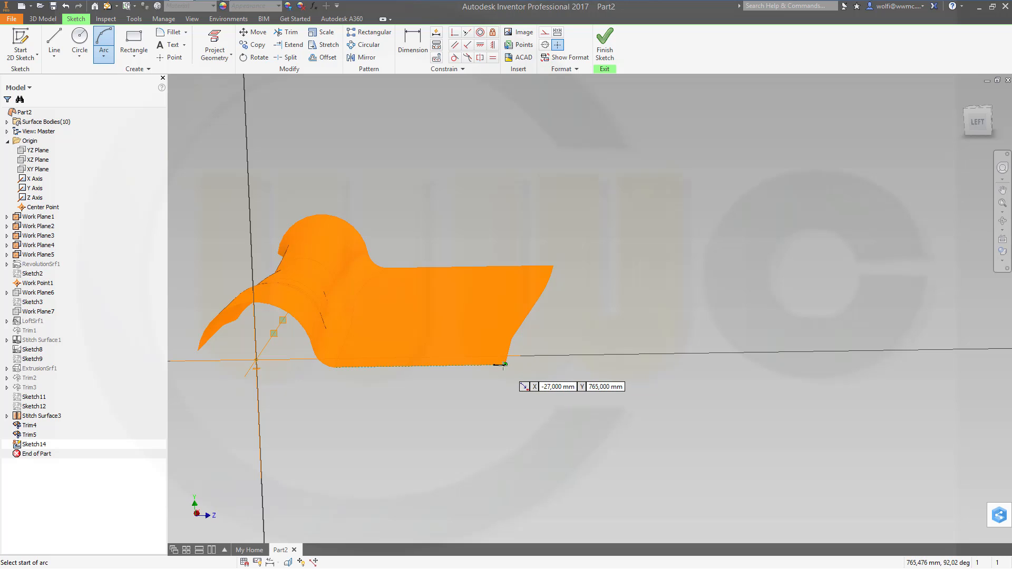
pyautogui.scroll(-2, 505, 365)
pyautogui.scroll(6, 502, 363)
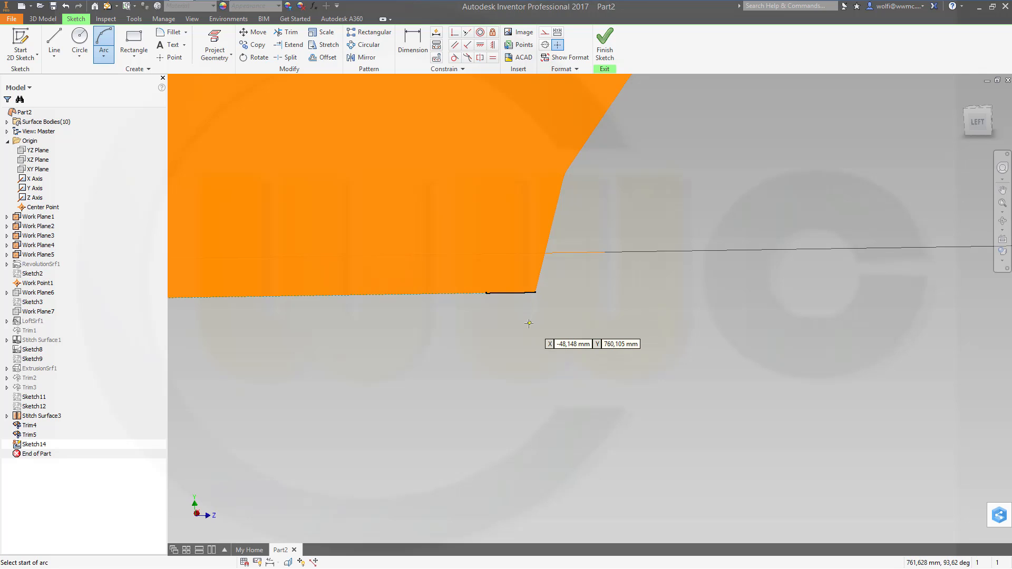
pyautogui.press('Escape')
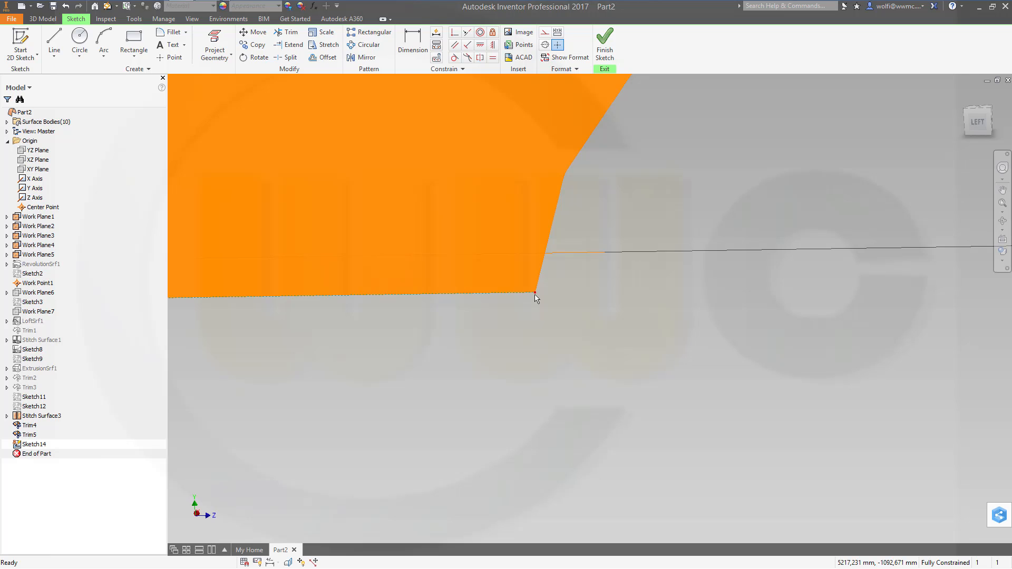
pyautogui.click(105, 38)
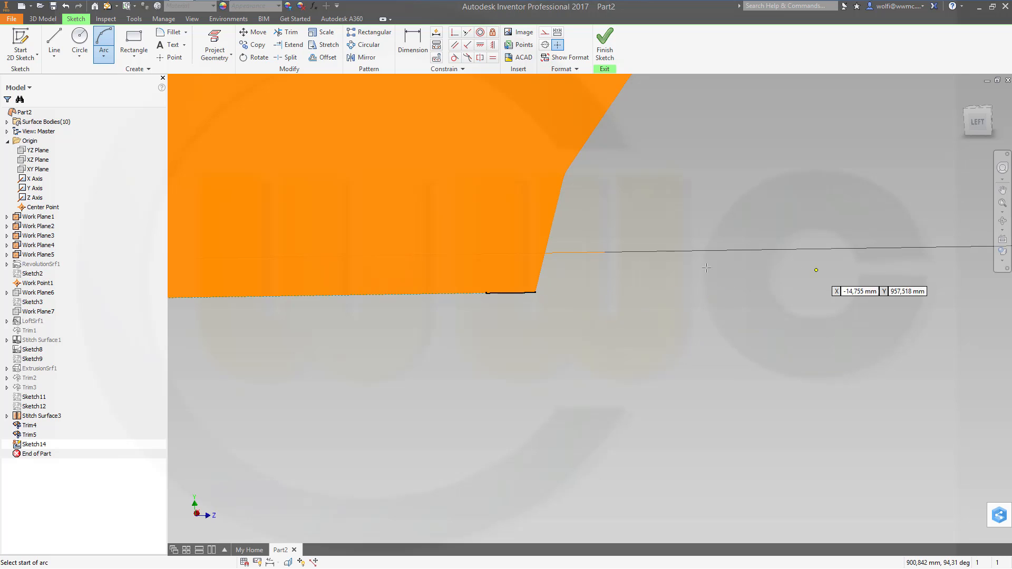
pyautogui.press('Escape')
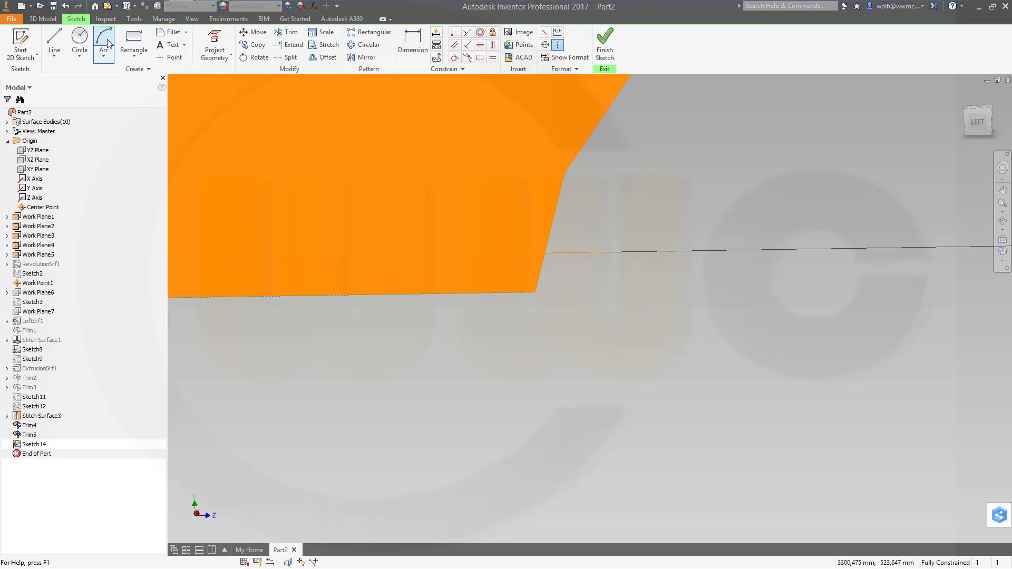
# Step: Draw a three-point arc with a radius of about 50 mm, rising outward just beyond the projected edge's outer end
pyautogui.click(105, 38)
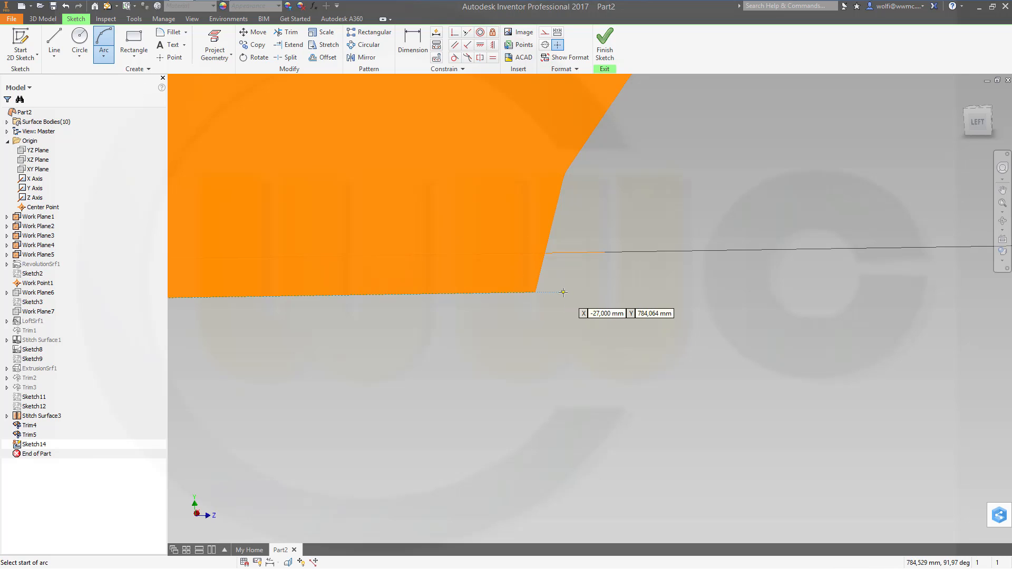
pyautogui.click(564, 292)
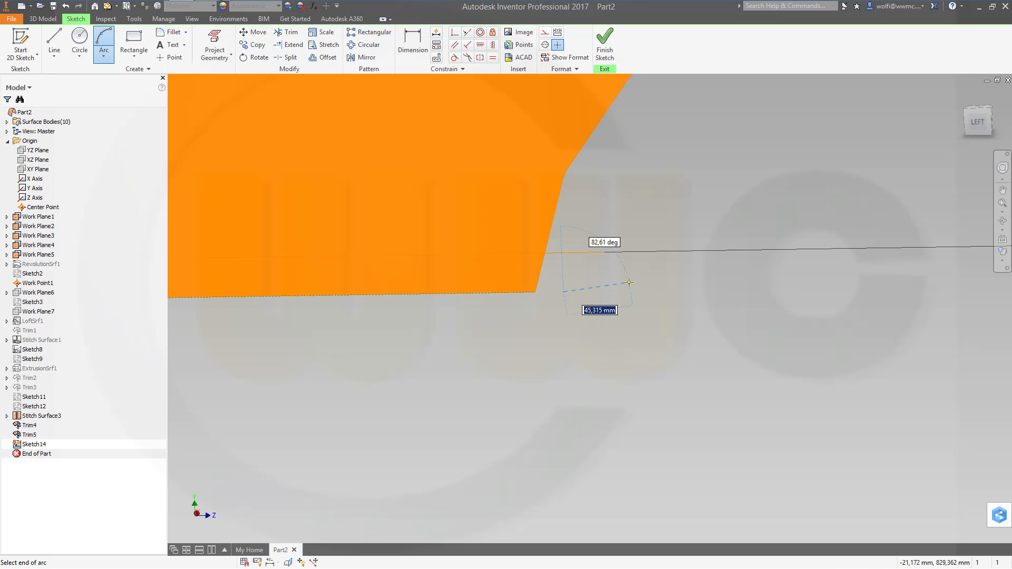
pyautogui.click(658, 233)
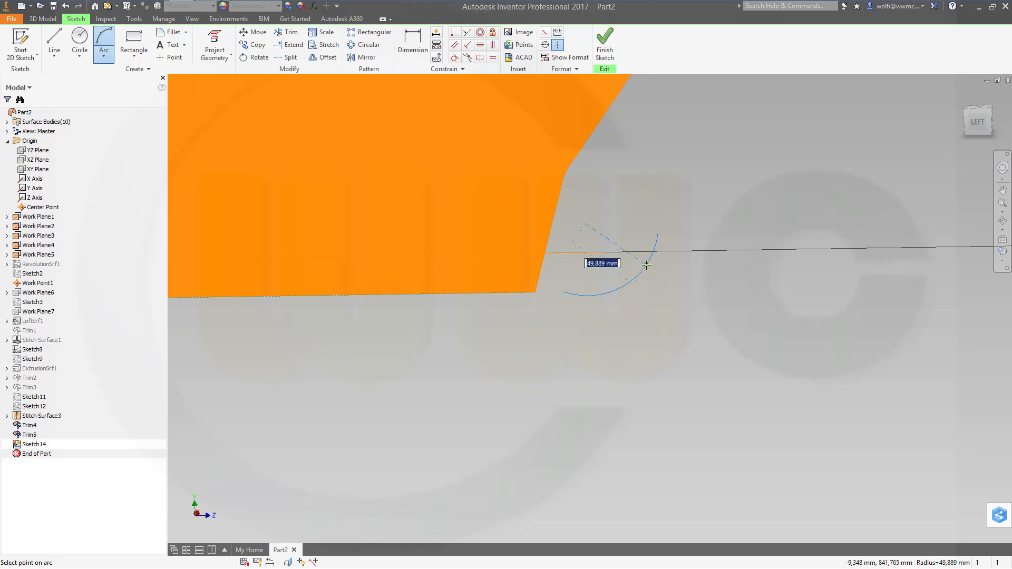
pyautogui.click(640, 263)
pyautogui.press('Escape')
# Step: Dimension the arc's radius as 50 mm
pyautogui.click(412, 44)
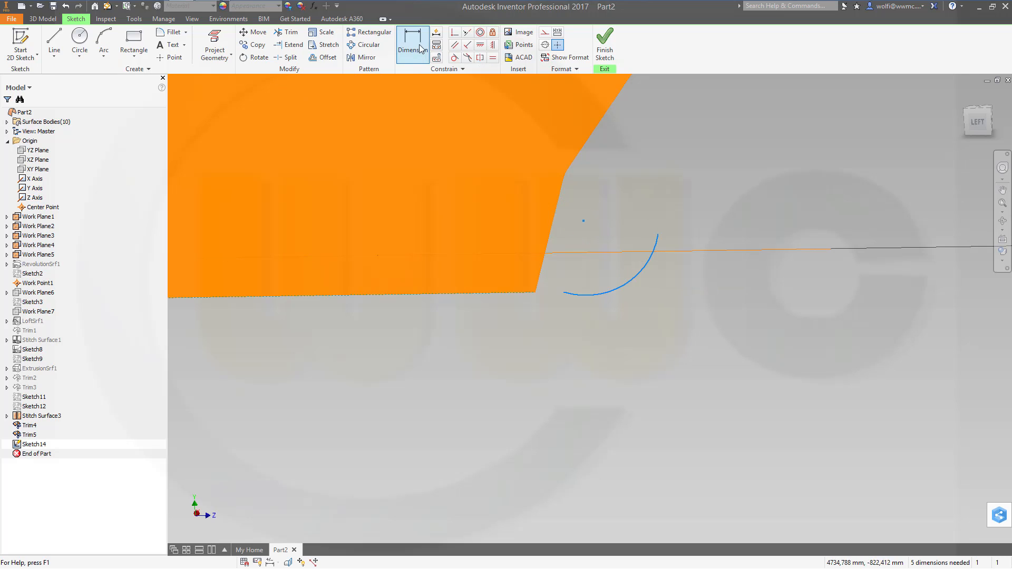
pyautogui.click(624, 287)
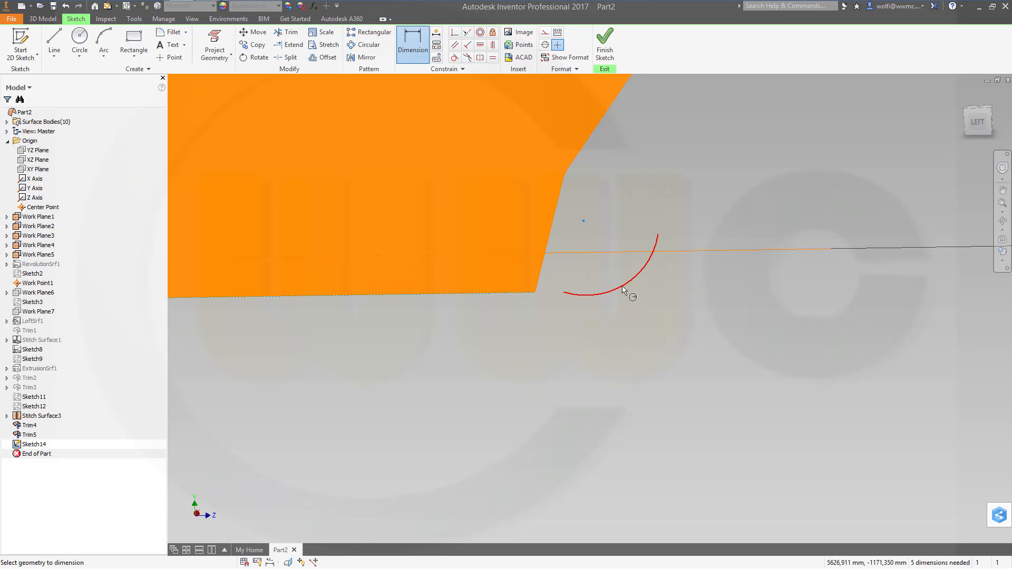
pyautogui.click(657, 298)
pyautogui.write('50')
pyautogui.press('Return')
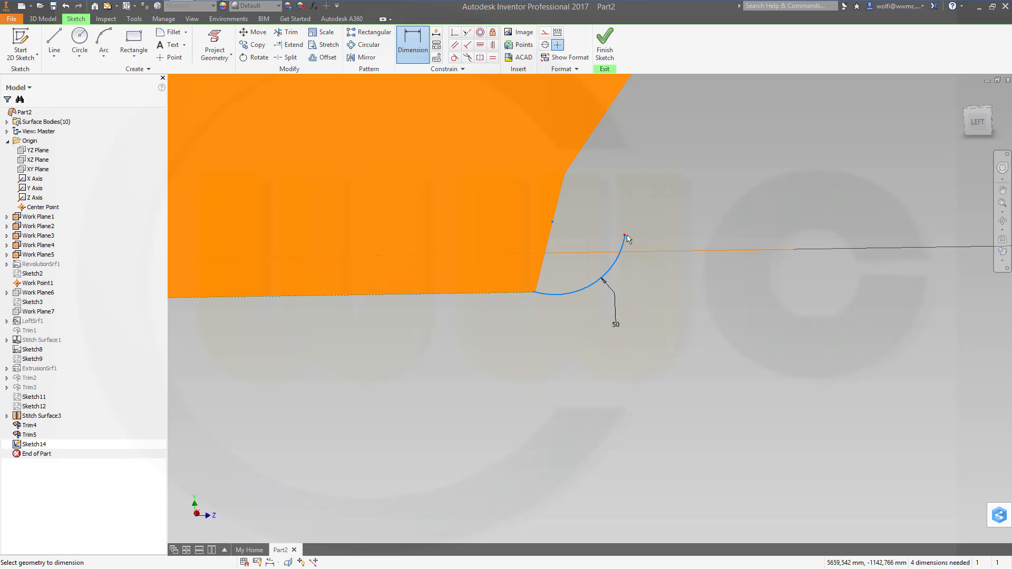
# Step: Dimension the vertical distance from the projected edge to the arc's upper endpoint as 50 mm
pyautogui.click(502, 292)
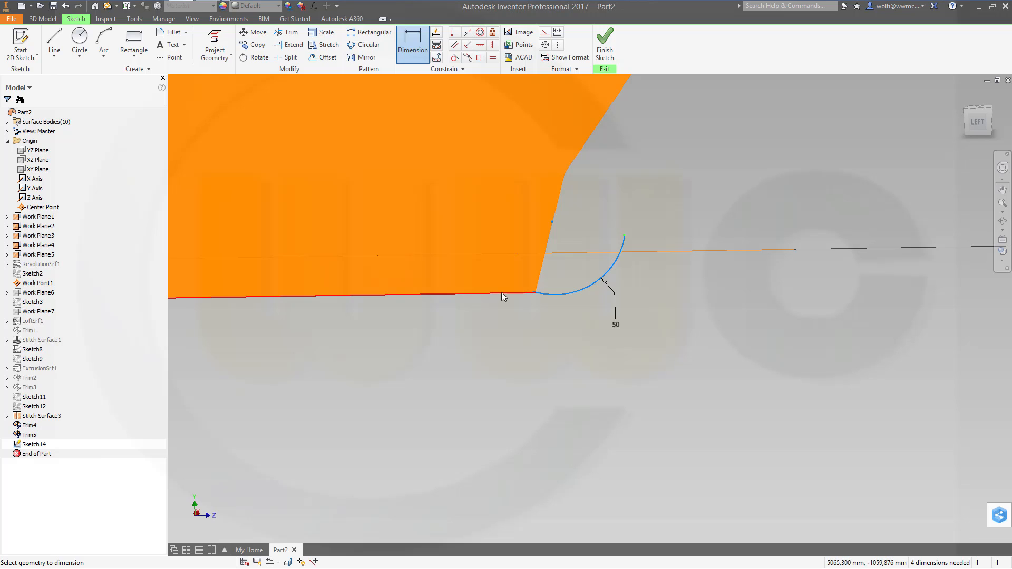
pyautogui.click(691, 284)
pyautogui.write('50')
pyautogui.press('Return')
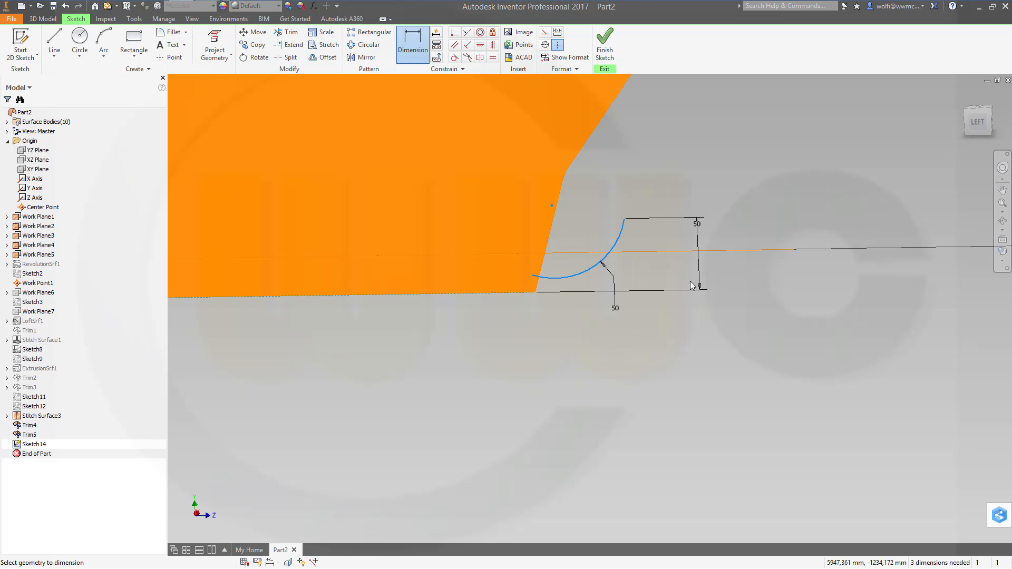
pyautogui.press('Escape')
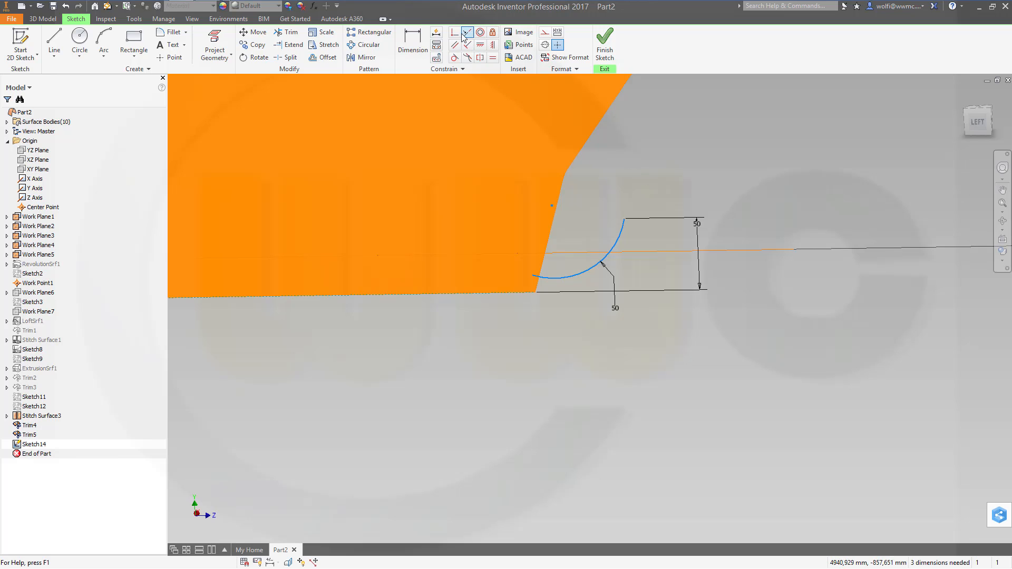
# Step: Make the arc's lower endpoint coincident with the outer end of the projected edge
pyautogui.click(454, 33)
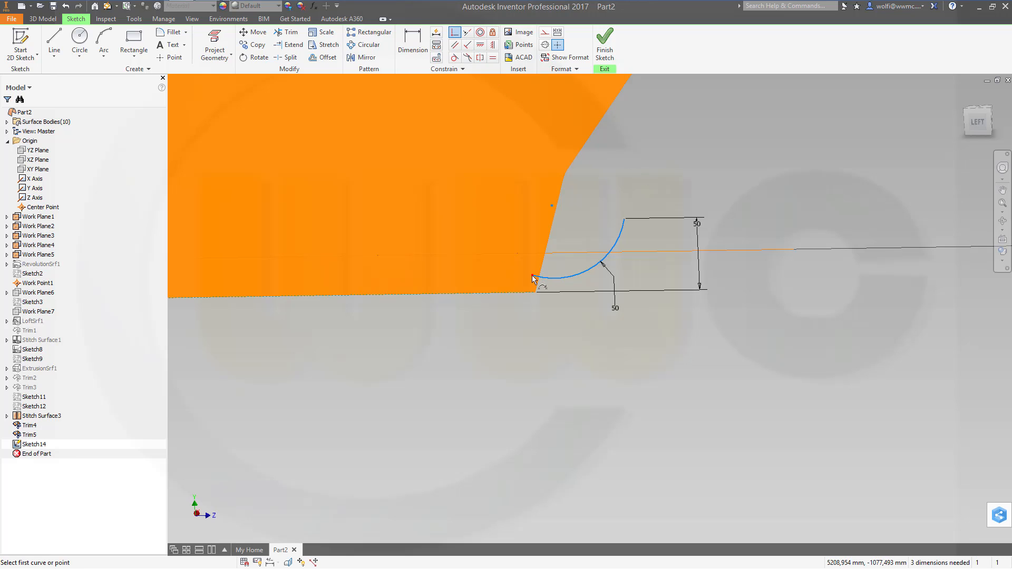
pyautogui.click(532, 277)
pyautogui.click(536, 293)
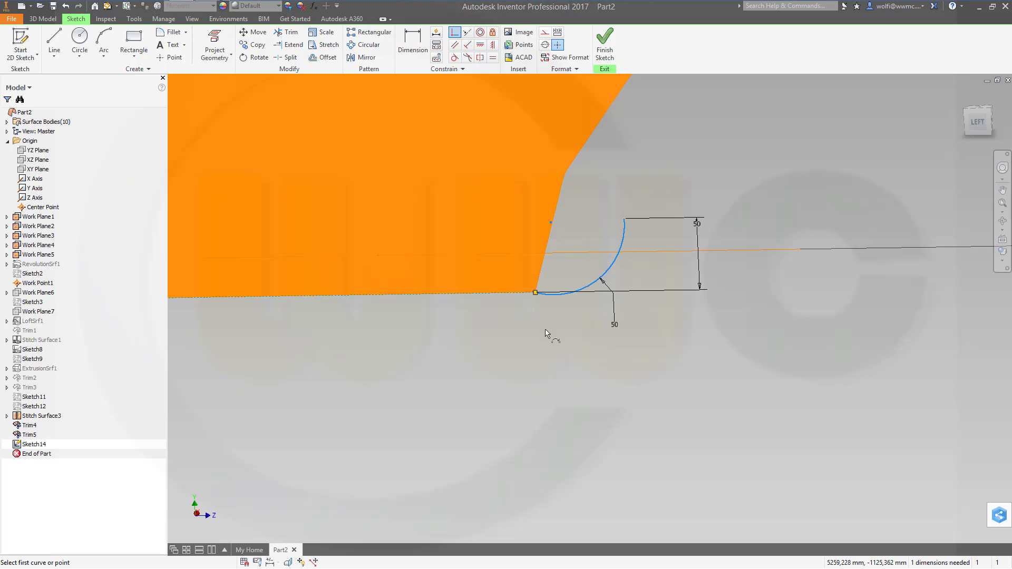
# Step: Make the arc tangent to the projected construction edge and finish the sketch
pyautogui.click(455, 57)
pyautogui.click(492, 295)
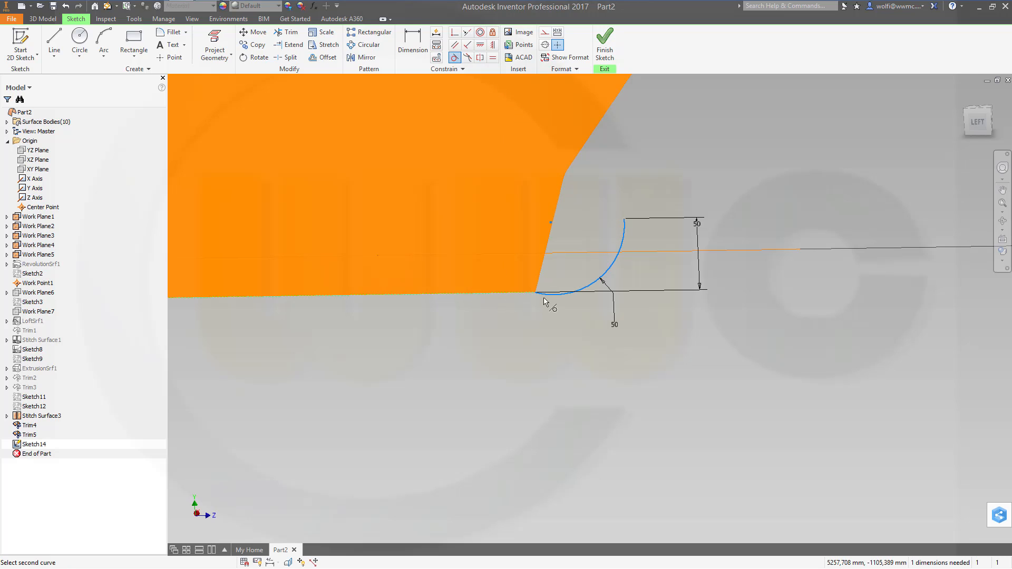
pyautogui.click(543, 295)
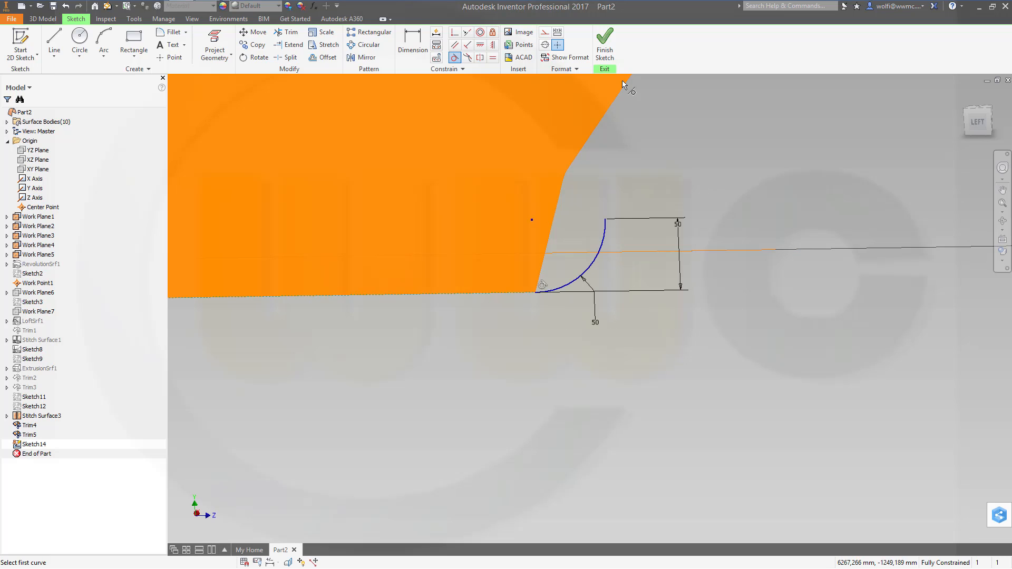
pyautogui.click(605, 45)
# Step: Show Sketch9, which runs along the flat surface's outer edge
pyautogui.scroll(5, 649, 184)
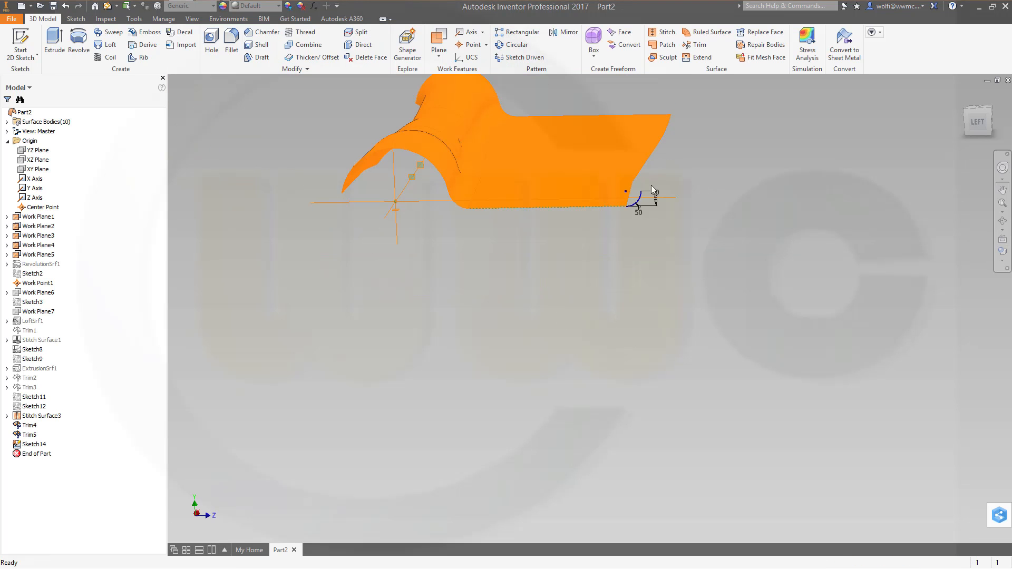
pyautogui.keyDown('shift'); pyautogui.moveTo(663, 239); pyautogui.dragTo(209, 392, button='middle'); pyautogui.keyUp('shift')
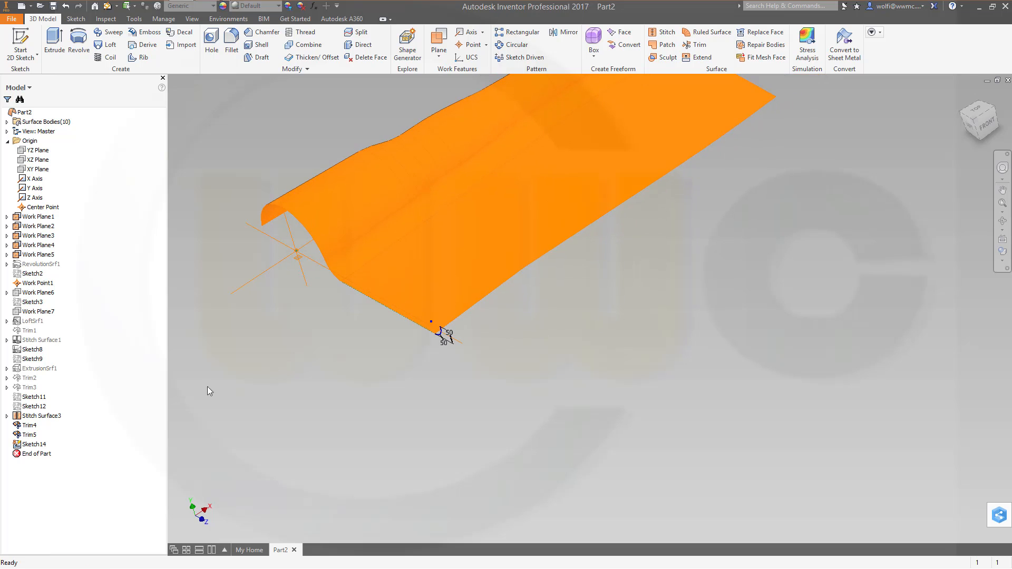
pyautogui.rightClick(43, 361)
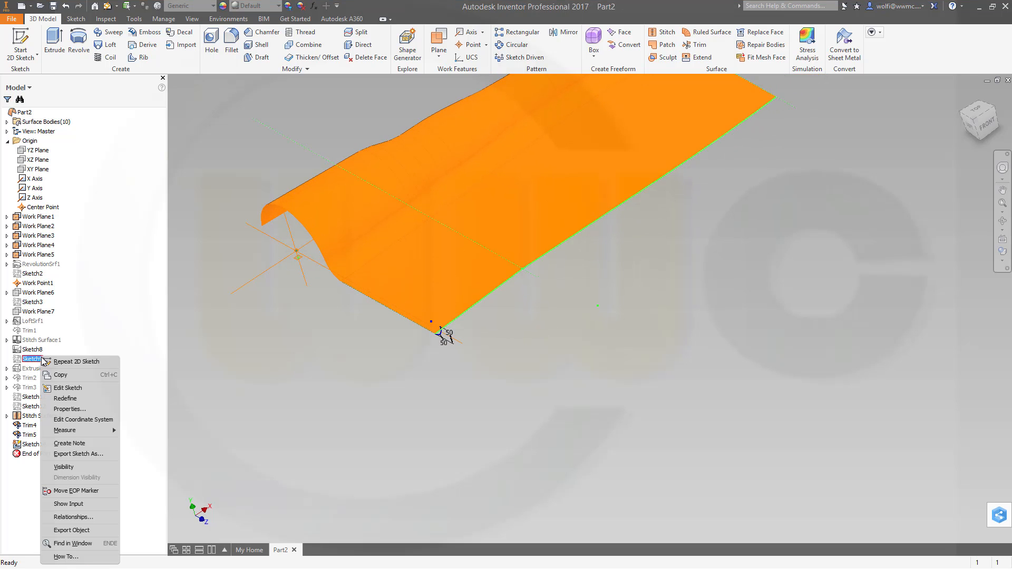
pyautogui.click(86, 467)
# Step: Sweep the arc as a surface along the Sketch9 outer edge curve, using Path & Guide Surface with the flat surface as guide
pyautogui.moveTo(429, 402); pyautogui.dragTo(409, 467, button='middle')
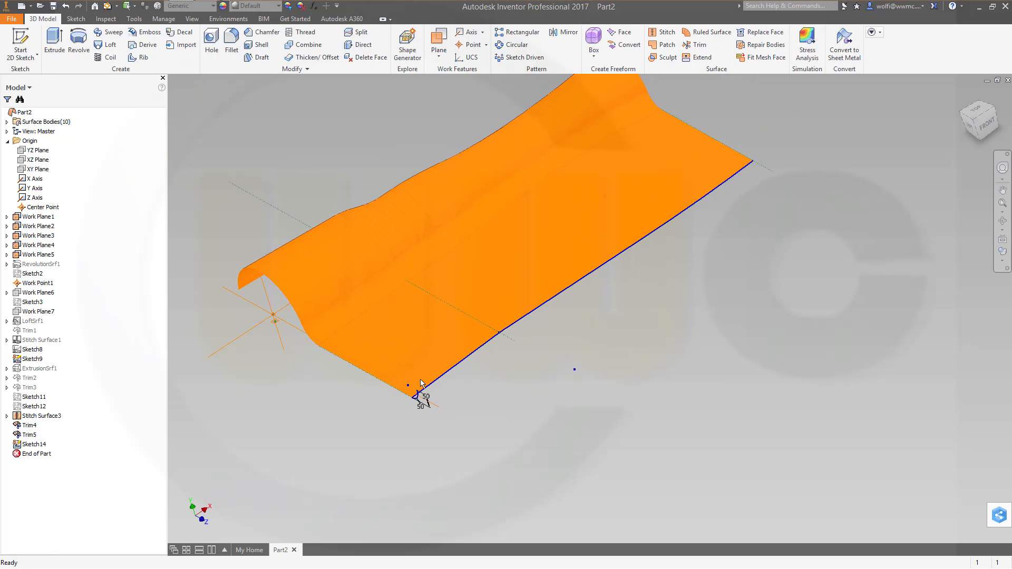
pyautogui.keyDown('shift'); pyautogui.moveTo(334, 355); pyautogui.dragTo(342, 303, button='middle'); pyautogui.keyUp('shift')
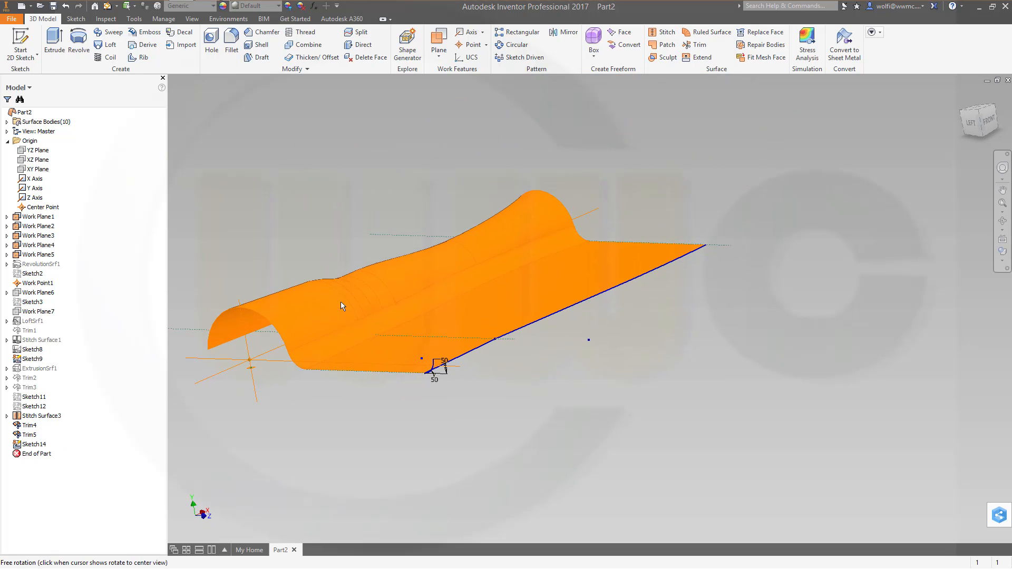
pyautogui.click(109, 32)
pyautogui.scroll(5, 435, 381)
pyautogui.scroll(-3, 436, 381)
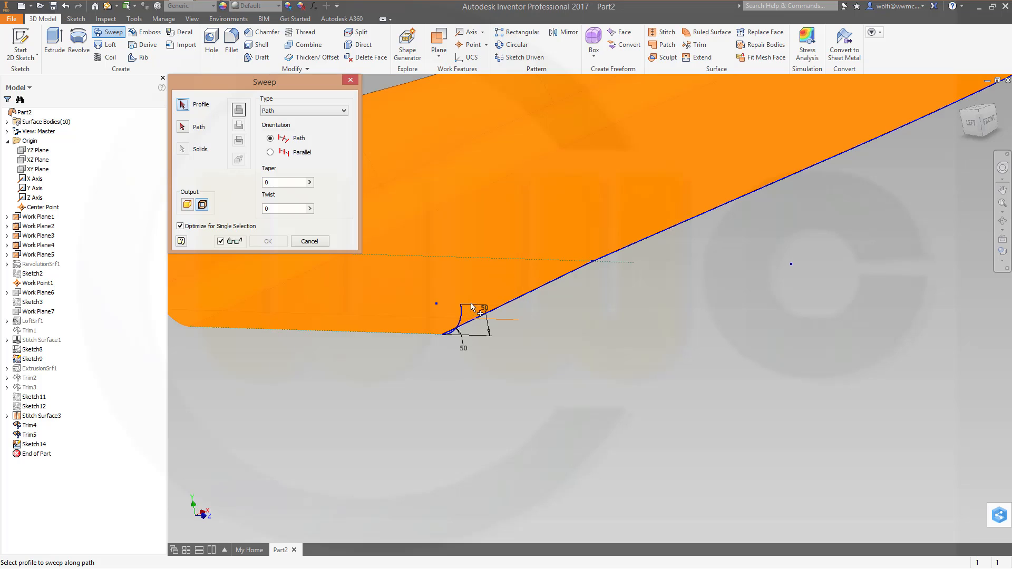
pyautogui.scroll(4, 450, 319)
pyautogui.click(344, 109)
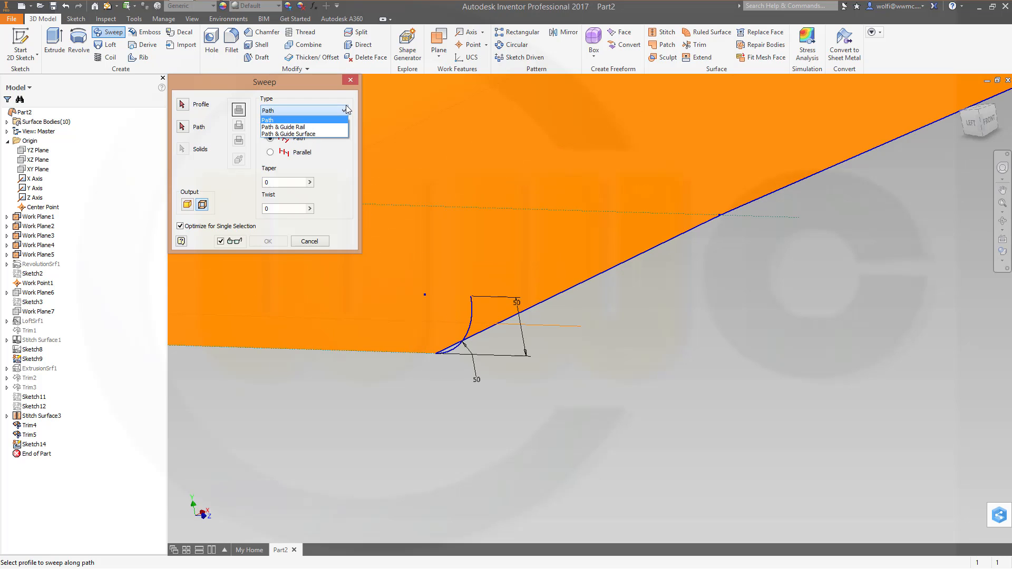
pyautogui.click(328, 132)
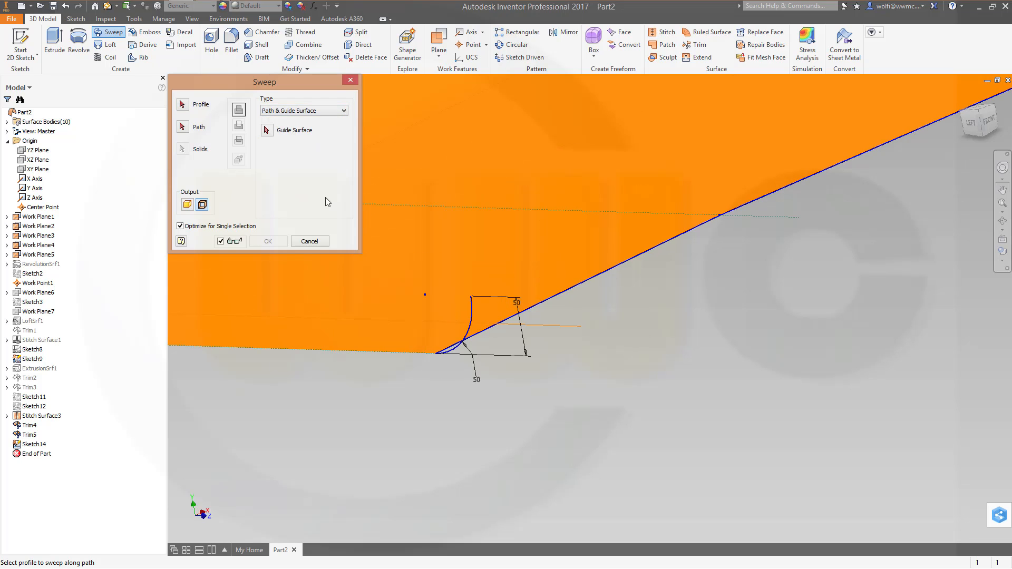
pyautogui.click(182, 105)
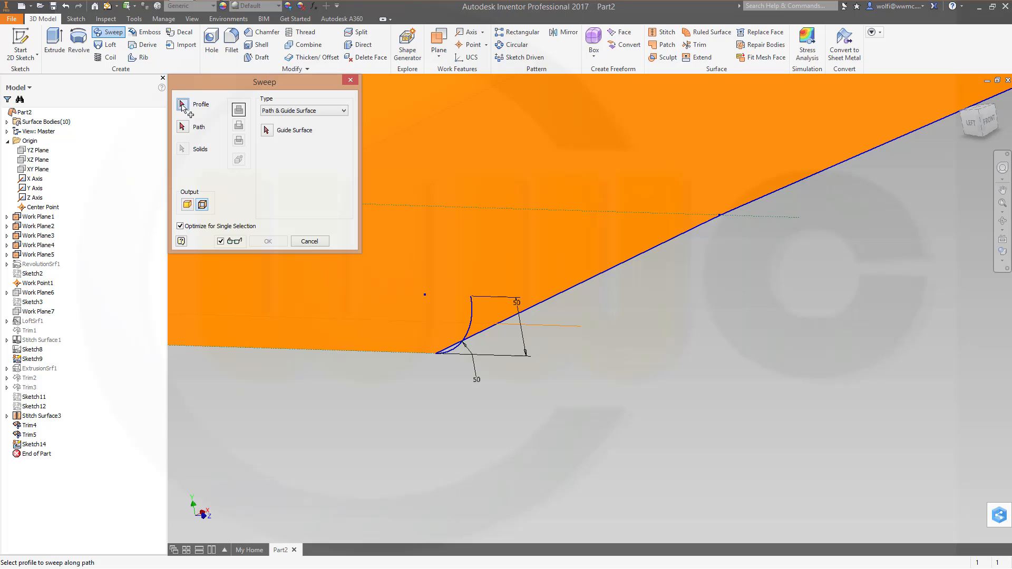
pyautogui.click(468, 324)
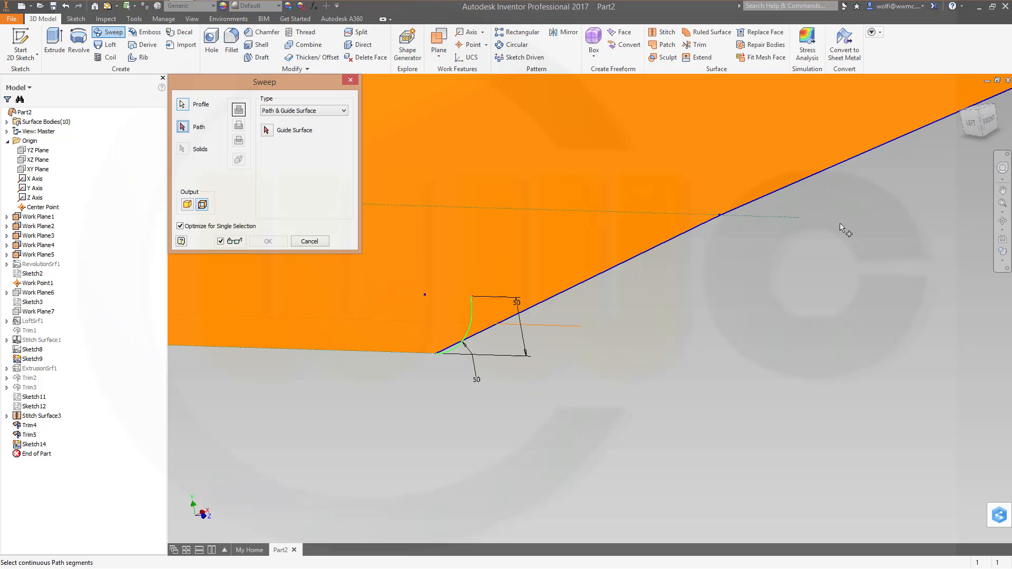
pyautogui.click(839, 166)
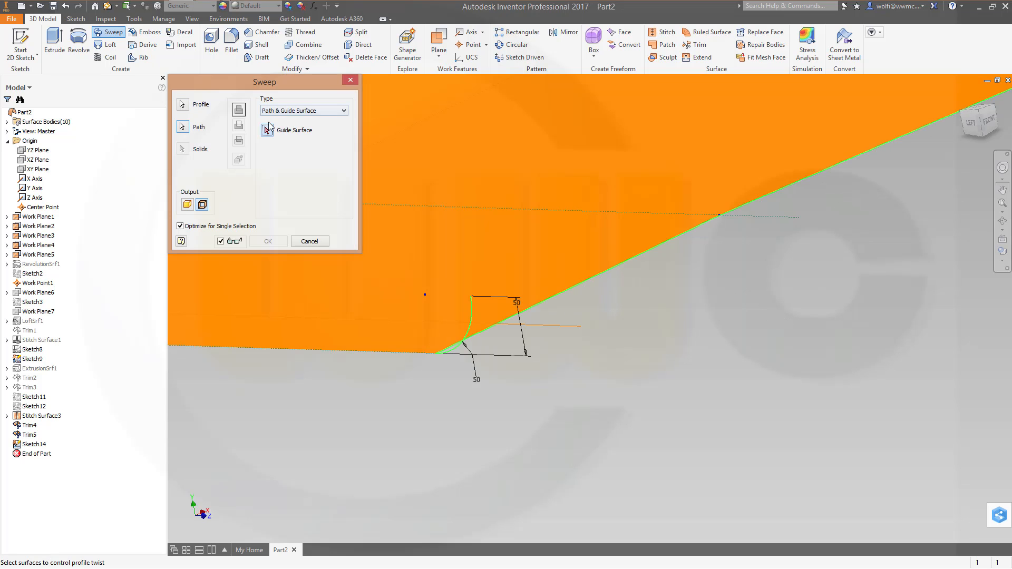
pyautogui.click(609, 198)
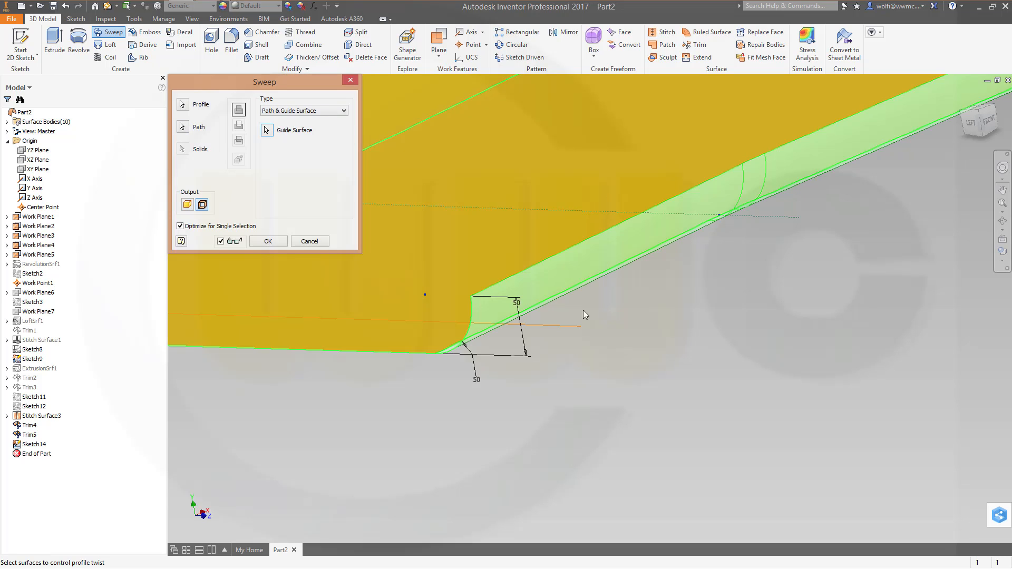
pyautogui.click(267, 241)
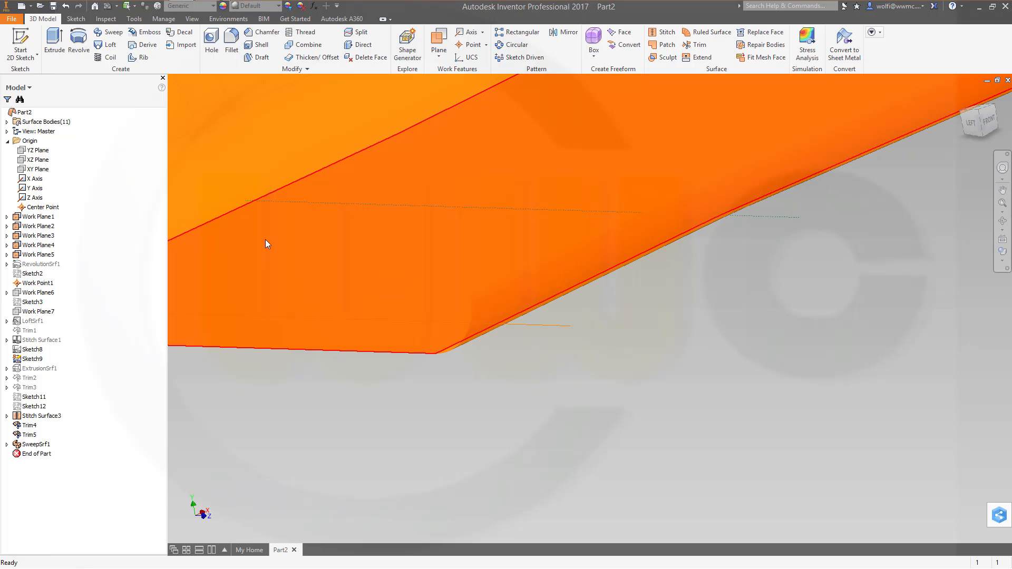
# Step: Hide Sketch9 along the swept lip
pyautogui.keyDown('shift'); pyautogui.moveTo(264, 262); pyautogui.dragTo(348, 401, button='middle'); pyautogui.keyUp('shift')
pyautogui.scroll(-5, 438, 266)
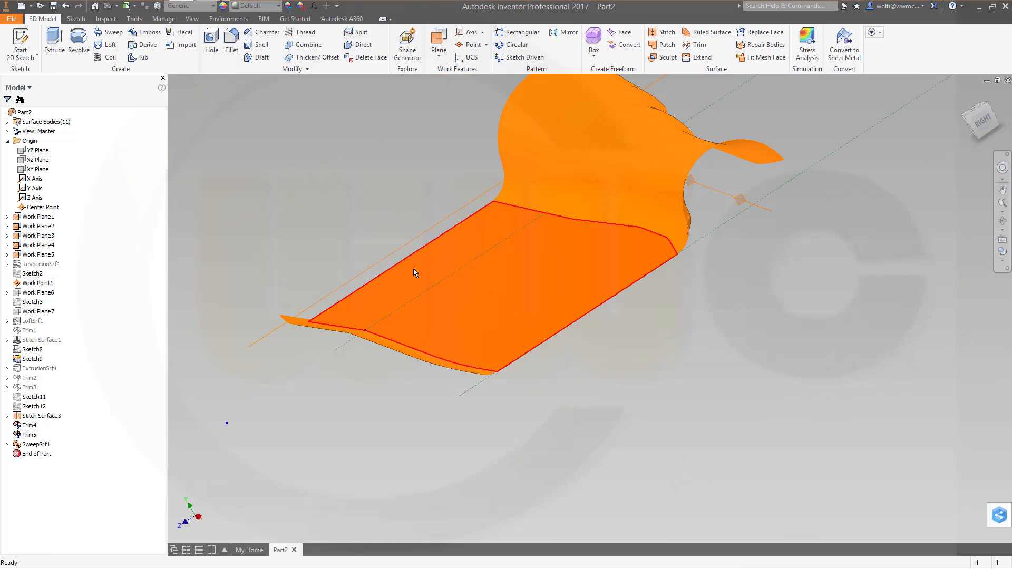
pyautogui.keyDown('shift'); pyautogui.moveTo(414, 268); pyautogui.dragTo(312, 271, button='middle'); pyautogui.keyUp('shift')
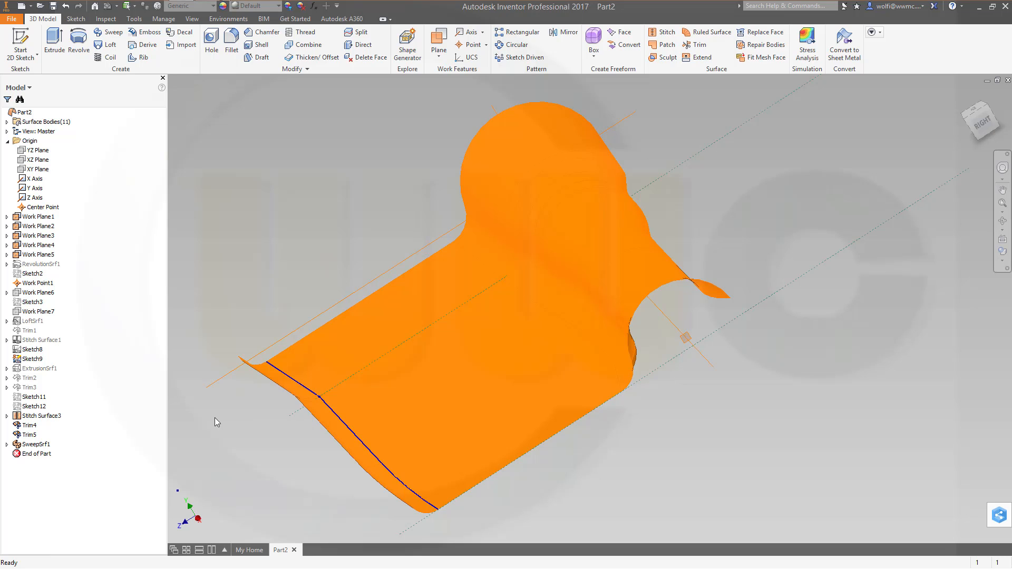
pyautogui.click(34, 293)
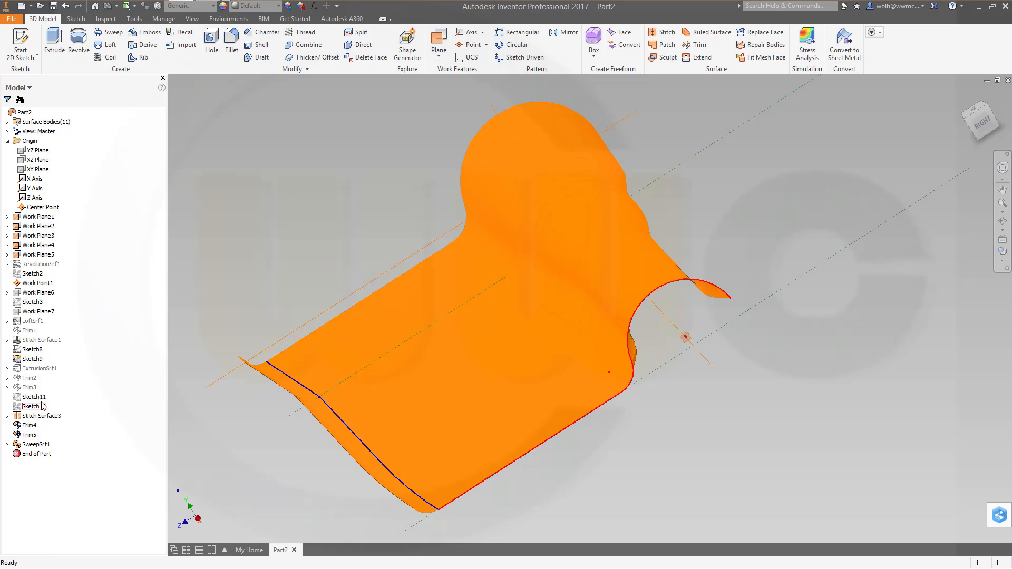
pyautogui.rightClick(33, 359)
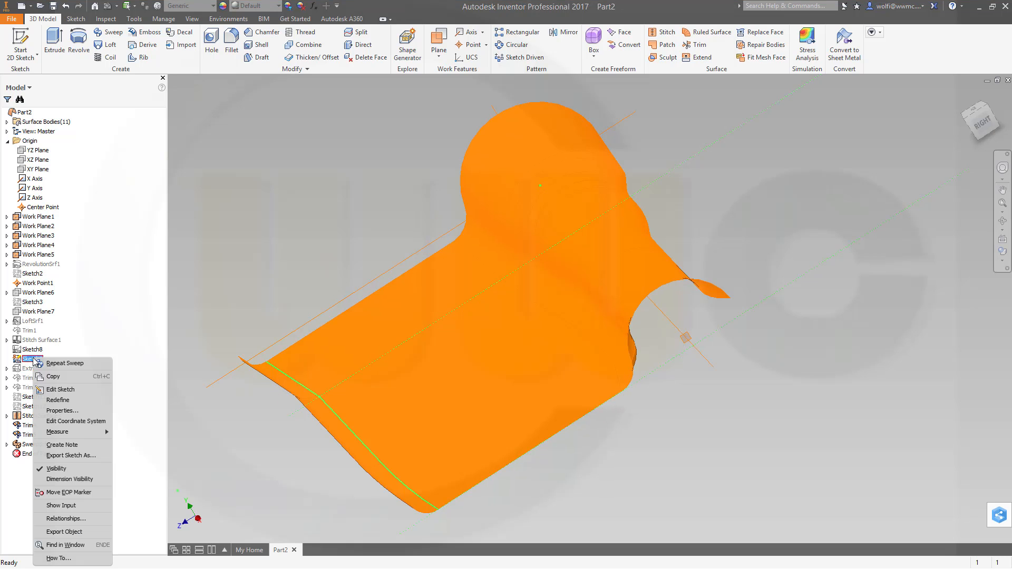
pyautogui.click(60, 469)
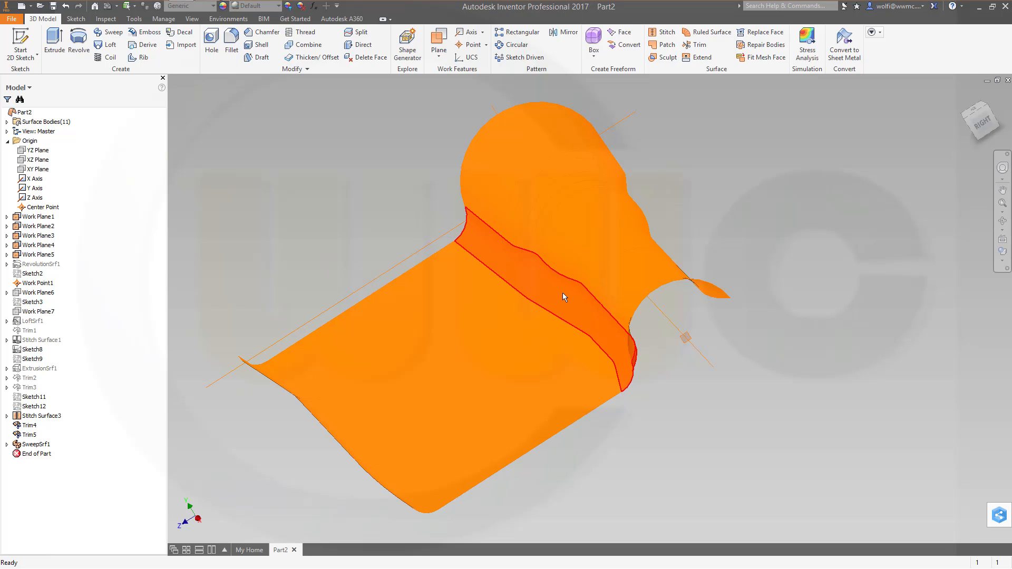
# Step: Trim the stitched surface with the XY Plane, removing the half of the dome on the side away from the flat surface
pyautogui.moveTo(562, 297)
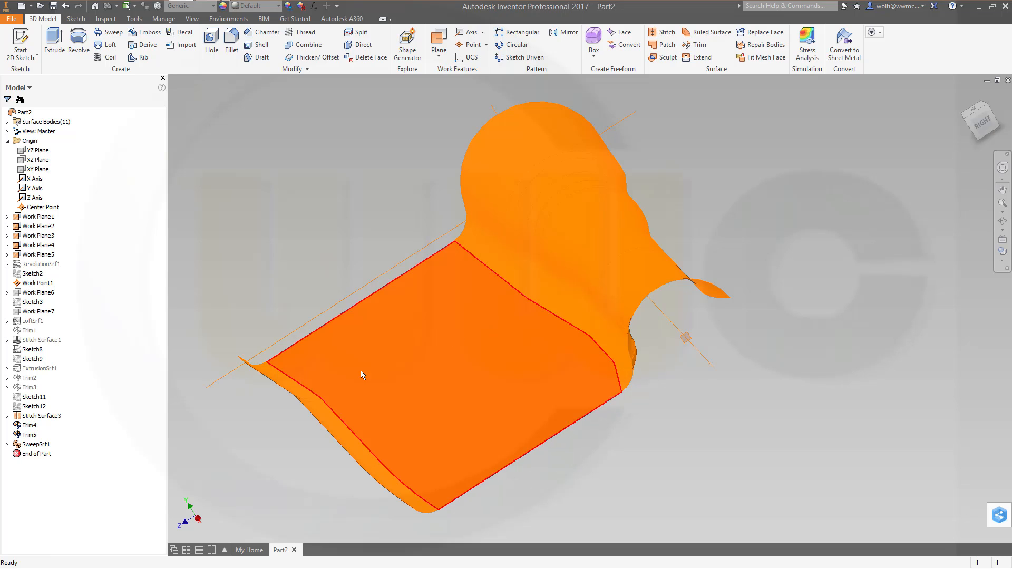
pyautogui.scroll(-3, 584, 259)
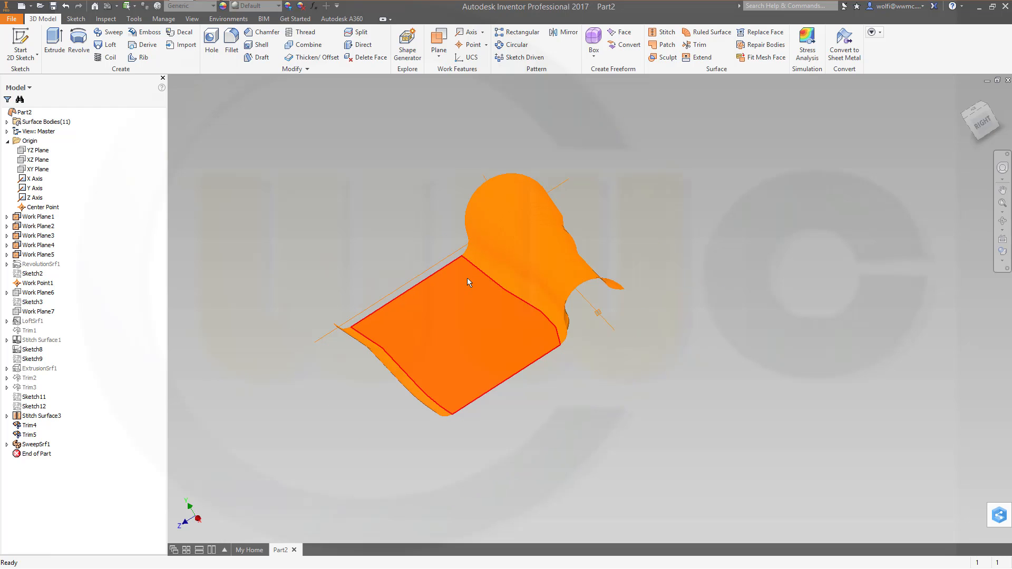
pyautogui.click(696, 45)
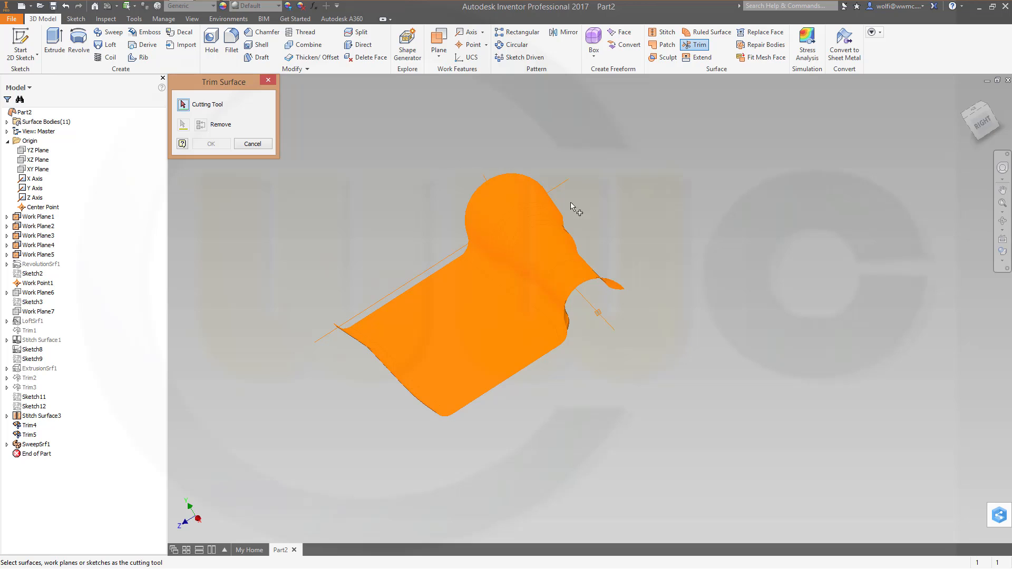
pyautogui.keyDown('shift'); pyautogui.moveTo(418, 244); pyautogui.dragTo(527, 242, button='middle'); pyautogui.keyUp('shift')
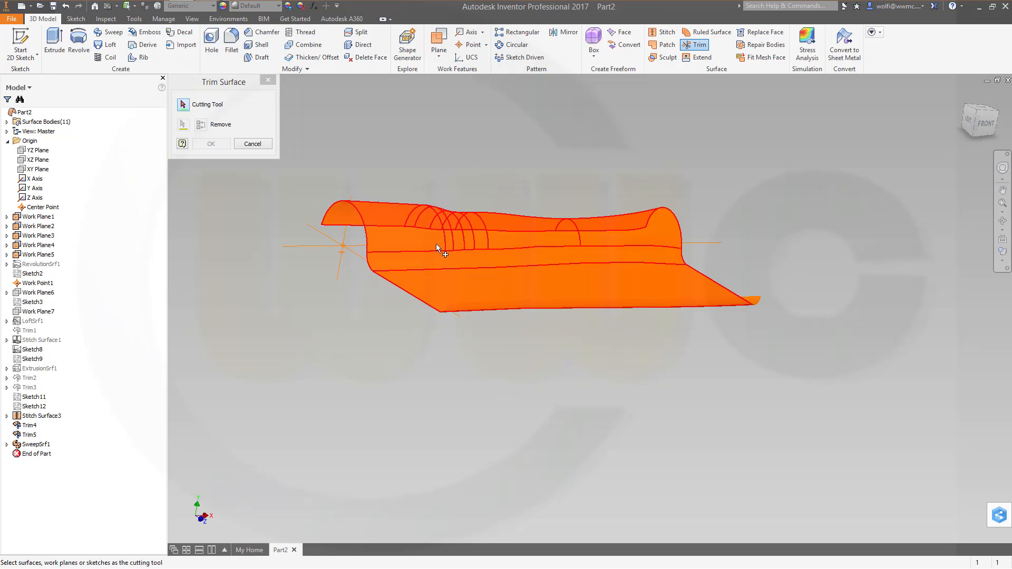
pyautogui.click(38, 170)
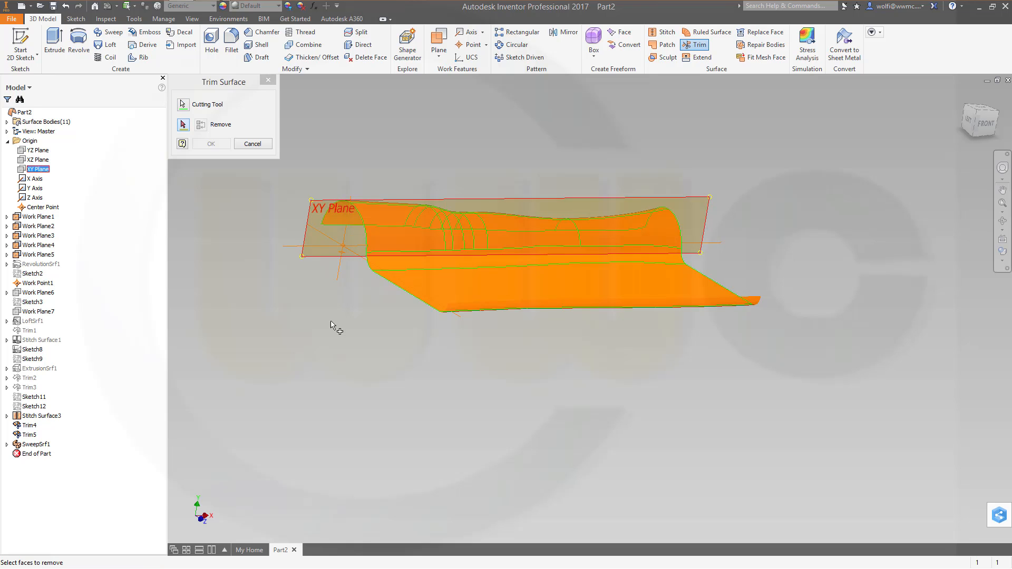
pyautogui.keyDown('shift'); pyautogui.moveTo(331, 324); pyautogui.dragTo(463, 403, button='middle'); pyautogui.keyUp('shift')
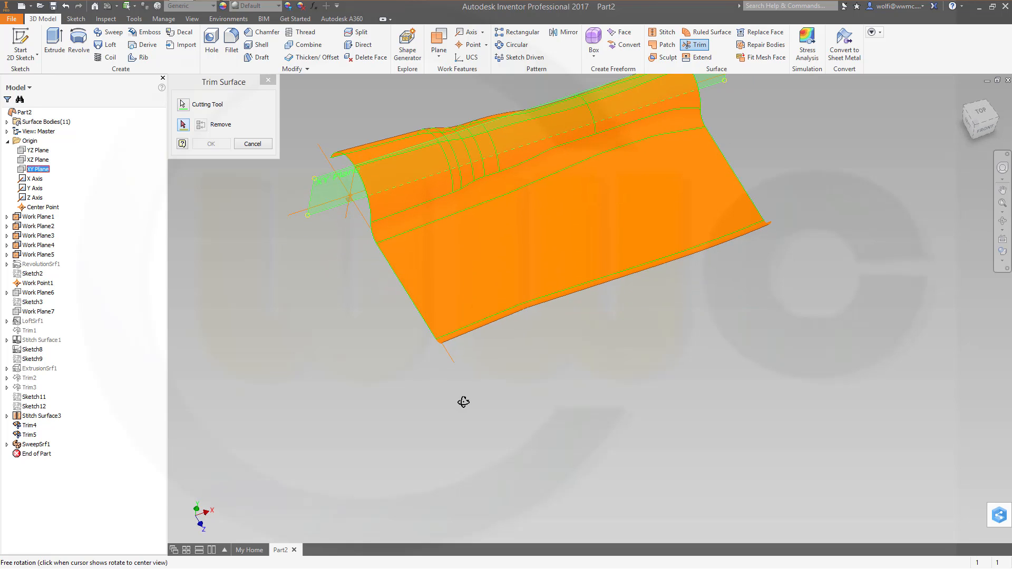
pyautogui.click(378, 141)
pyautogui.click(219, 147)
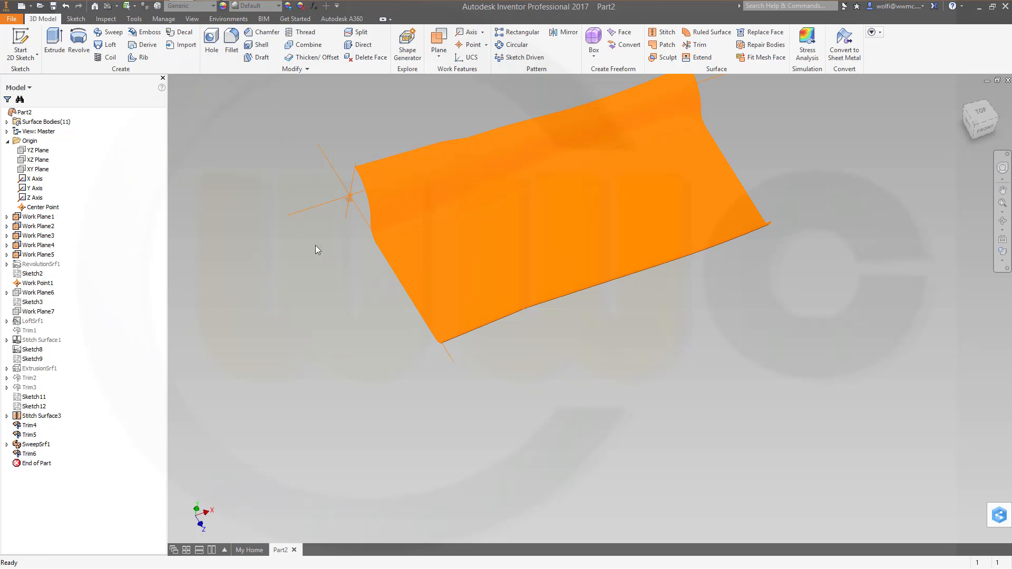
# Step: Stitch the swept lip surface and the trimmed main surface together with a 0,254 mm maximum tolerance
pyautogui.keyDown('shift'); pyautogui.moveTo(317, 248); pyautogui.dragTo(412, 384, button='middle'); pyautogui.keyUp('shift')
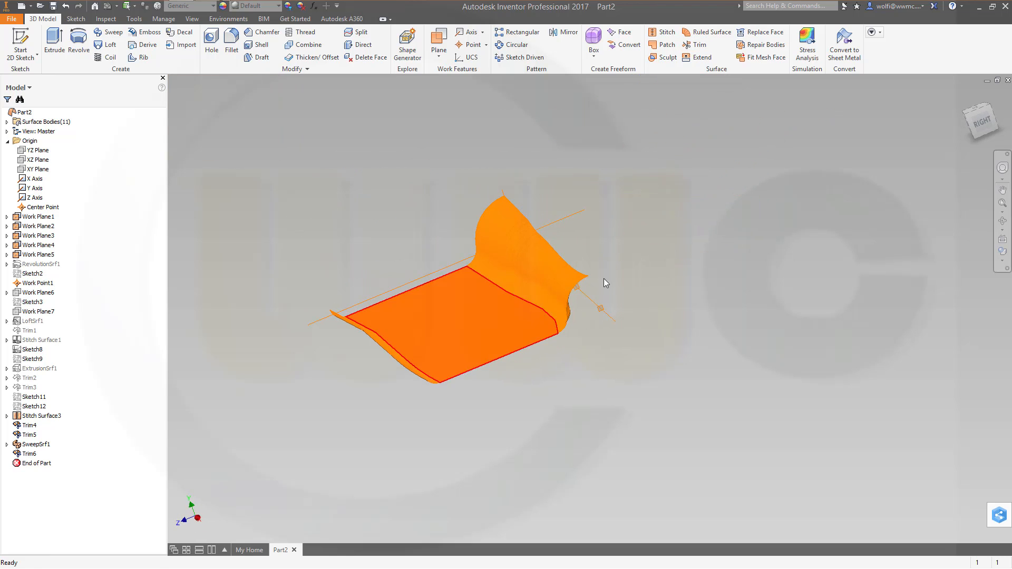
pyautogui.click(658, 34)
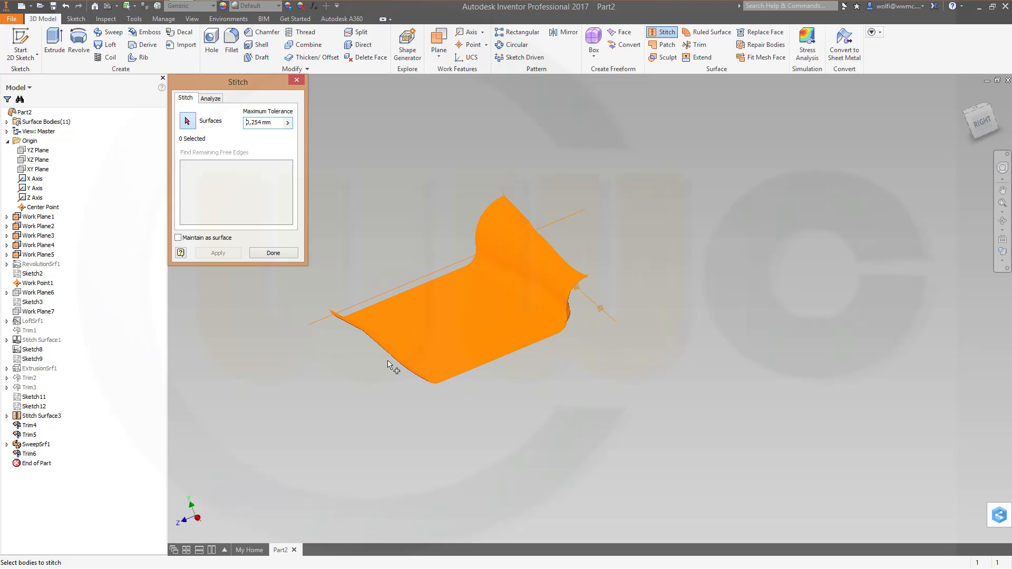
pyautogui.click(403, 363)
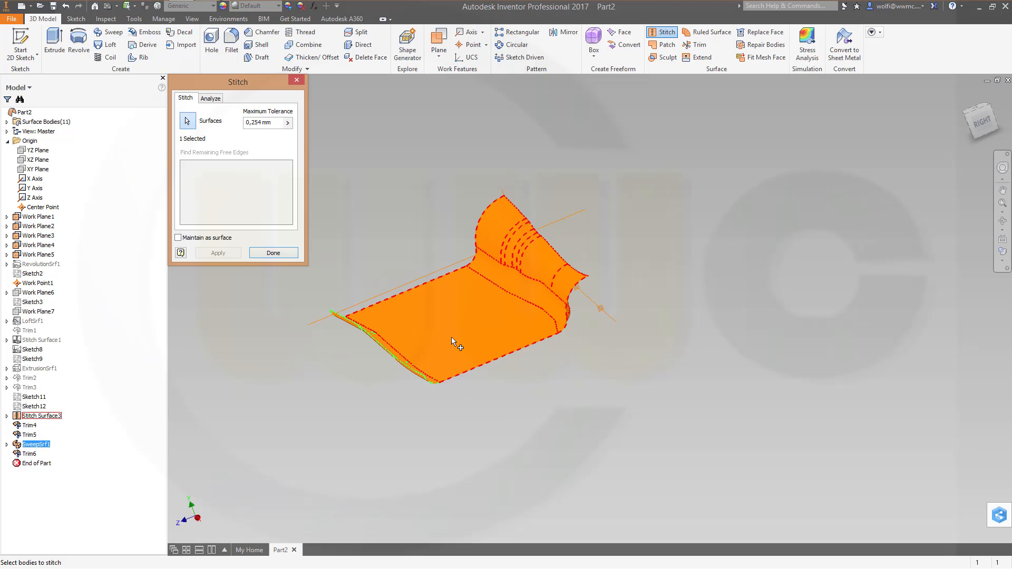
pyautogui.click(454, 338)
pyautogui.keyDown('shift'); pyautogui.moveTo(395, 425); pyautogui.dragTo(294, 339, button='middle'); pyautogui.keyUp('shift')
pyautogui.click(218, 253)
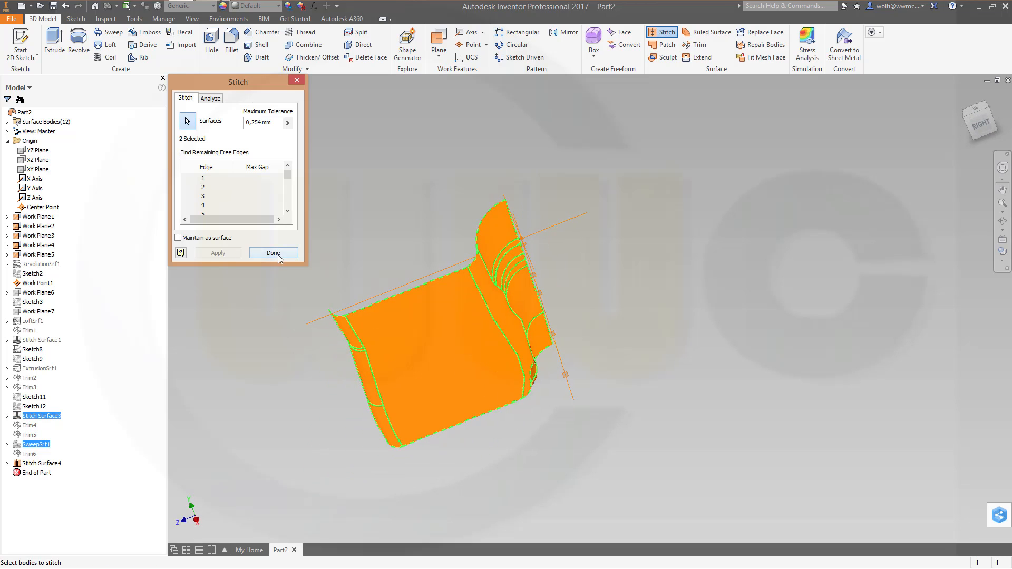
pyautogui.click(273, 253)
# Step: Mirror the stitched half surface about the XY Plane to form the opposite half
pyautogui.keyDown('shift'); pyautogui.moveTo(604, 318); pyautogui.dragTo(606, 183, button='middle'); pyautogui.keyUp('shift')
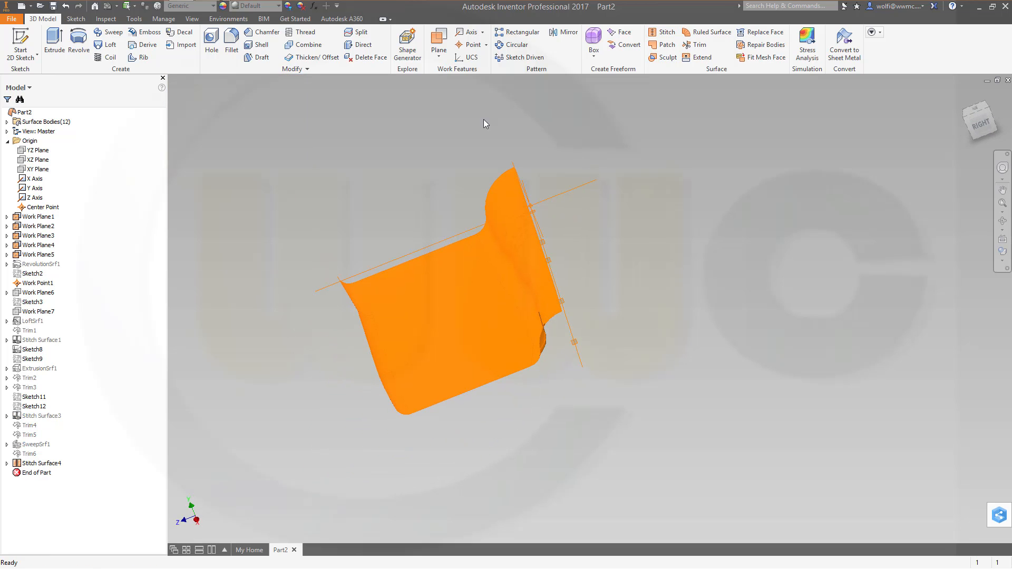
pyautogui.click(564, 32)
pyautogui.click(432, 312)
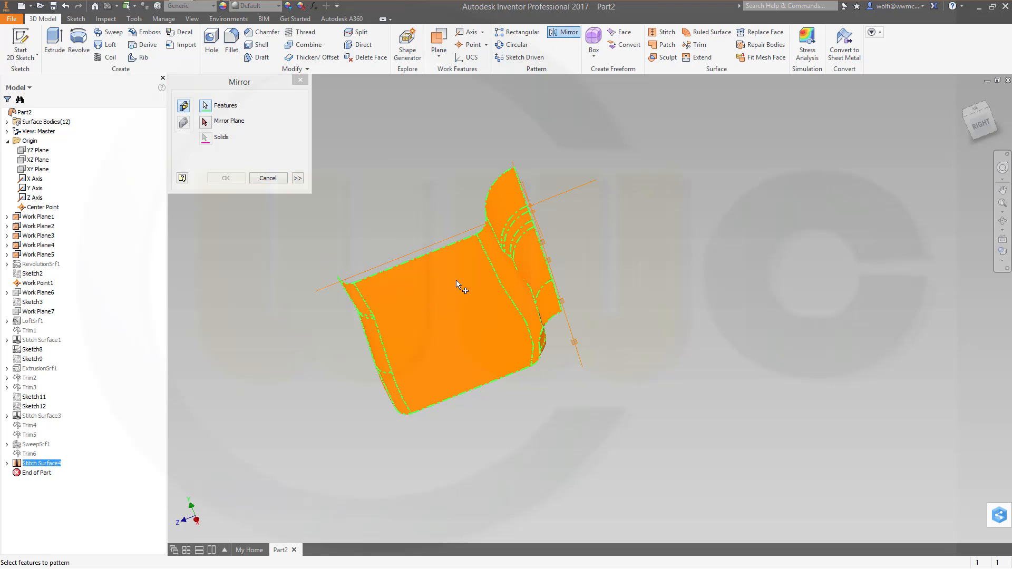
pyautogui.click(205, 121)
pyautogui.keyDown('shift'); pyautogui.moveTo(396, 229); pyautogui.dragTo(565, 226, button='middle'); pyautogui.keyUp('shift')
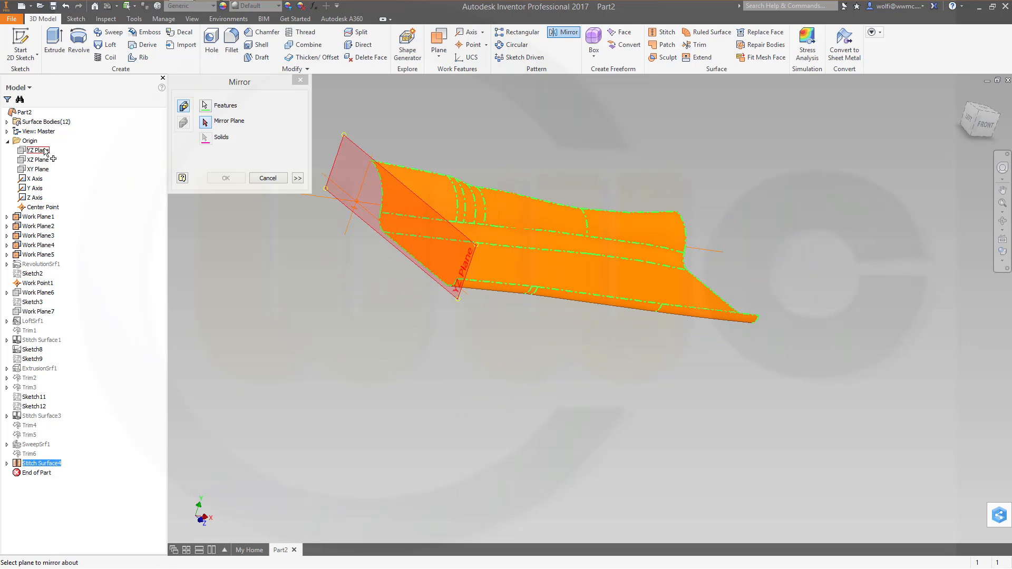
pyautogui.click(38, 169)
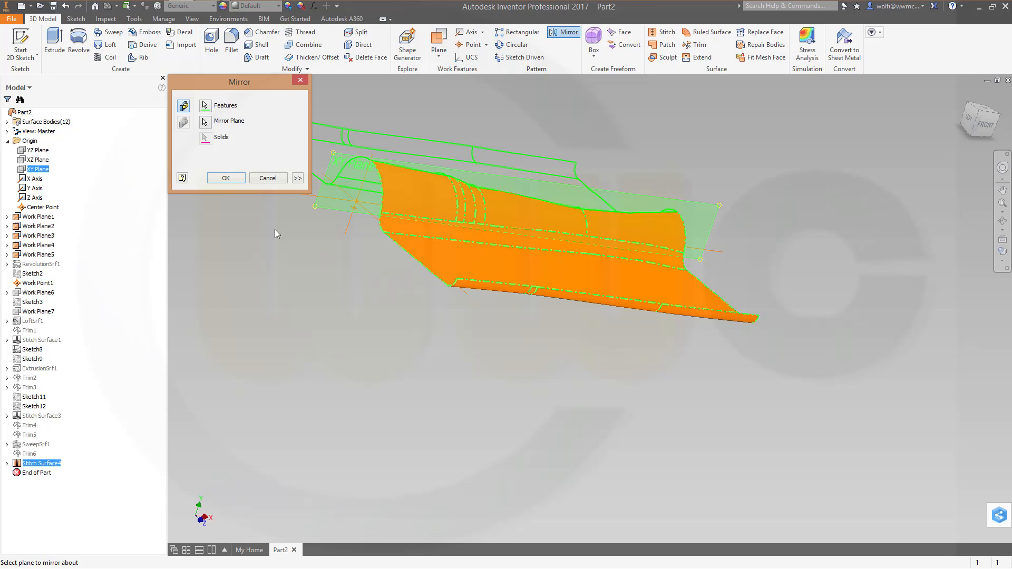
pyautogui.click(226, 178)
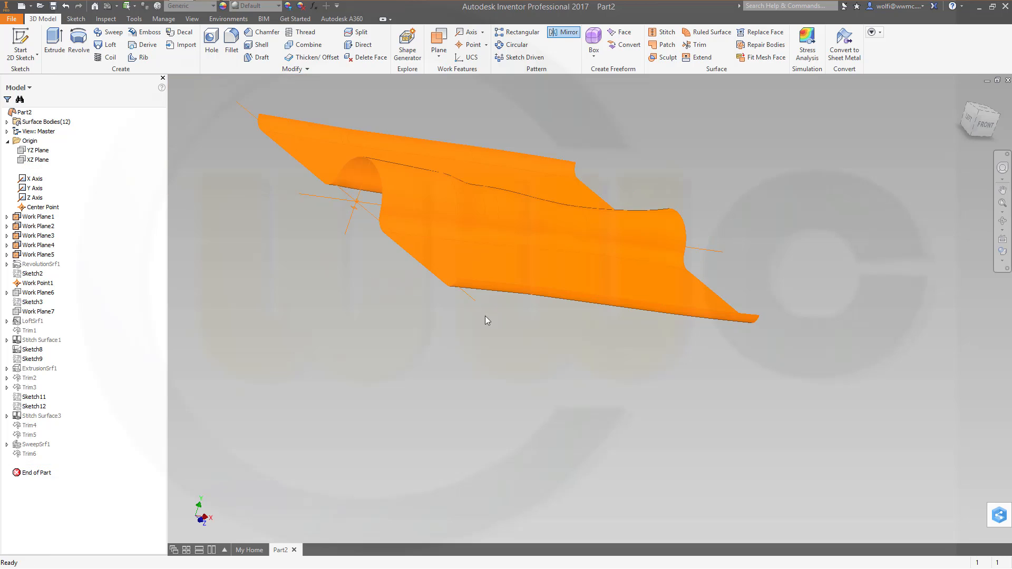
# Step: Stitch the original half and its mirrored copy together with a 0,254 mm maximum tolerance
pyautogui.keyDown('shift'); pyautogui.moveTo(485, 317); pyautogui.dragTo(412, 359, button='middle'); pyautogui.keyUp('shift')
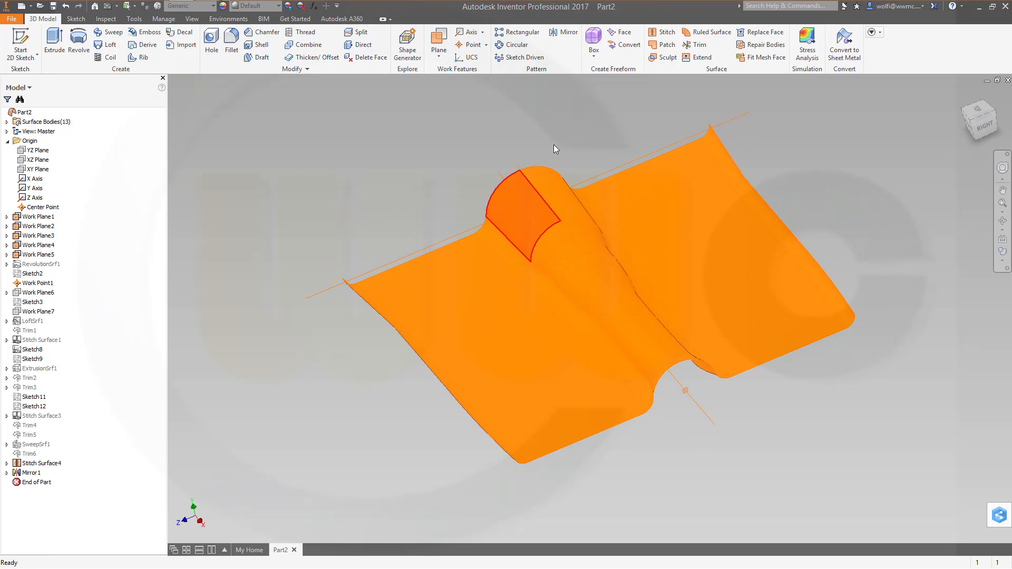
pyautogui.click(663, 33)
pyautogui.click(479, 290)
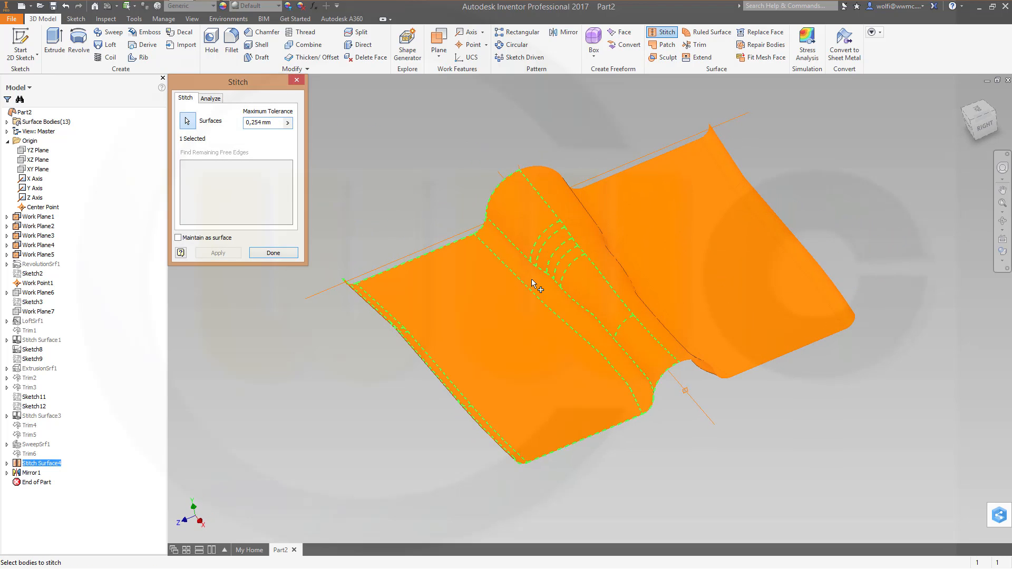
pyautogui.click(656, 252)
pyautogui.click(216, 253)
pyautogui.click(283, 255)
pyautogui.keyDown('shift'); pyautogui.moveTo(706, 396); pyautogui.dragTo(736, 400, button='middle'); pyautogui.keyUp('shift')
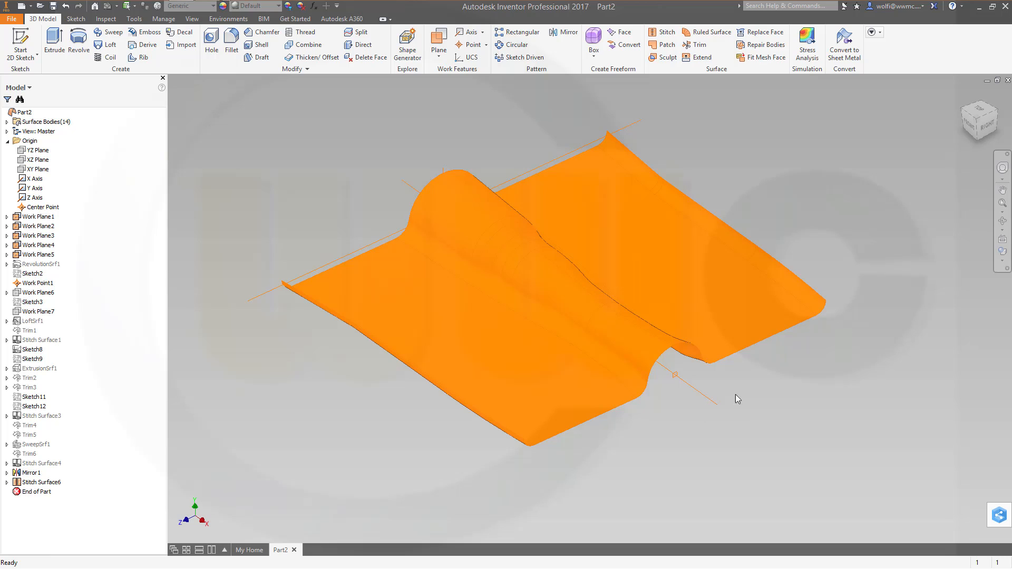